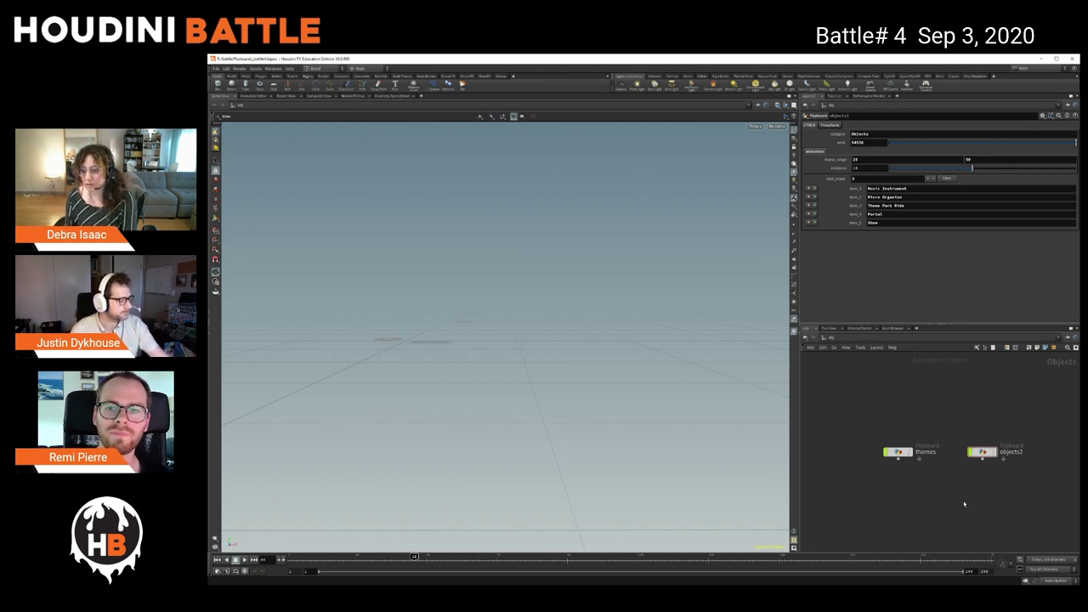
Step: Select objects2 and play the flipboard animation from the first frame
left_click_drag(850, 398, 1022, 490)
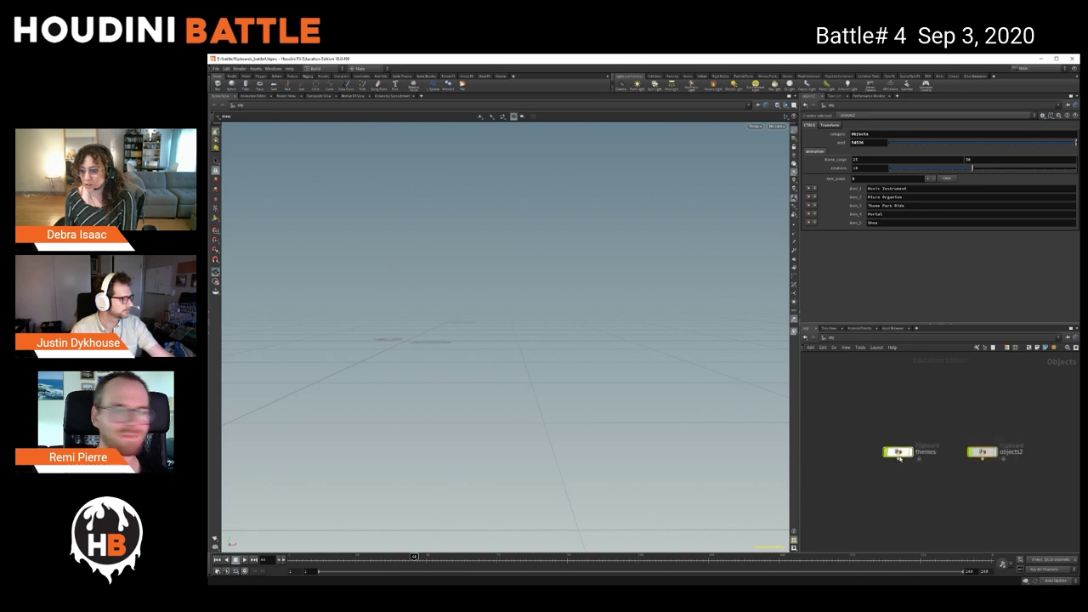
left_click(925, 492)
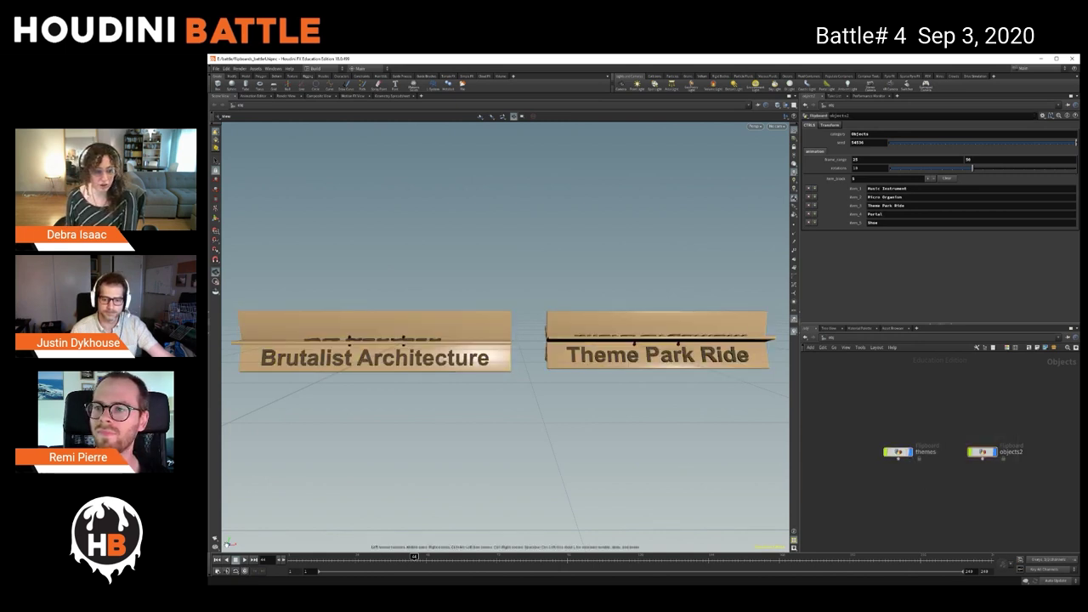
left_click(290, 557)
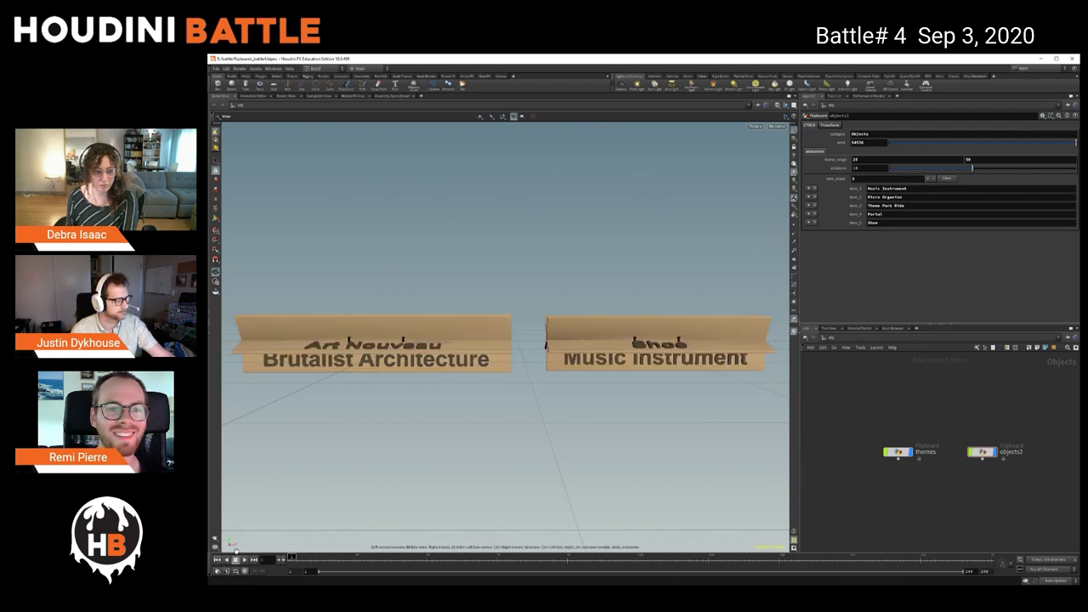
left_click(244, 560)
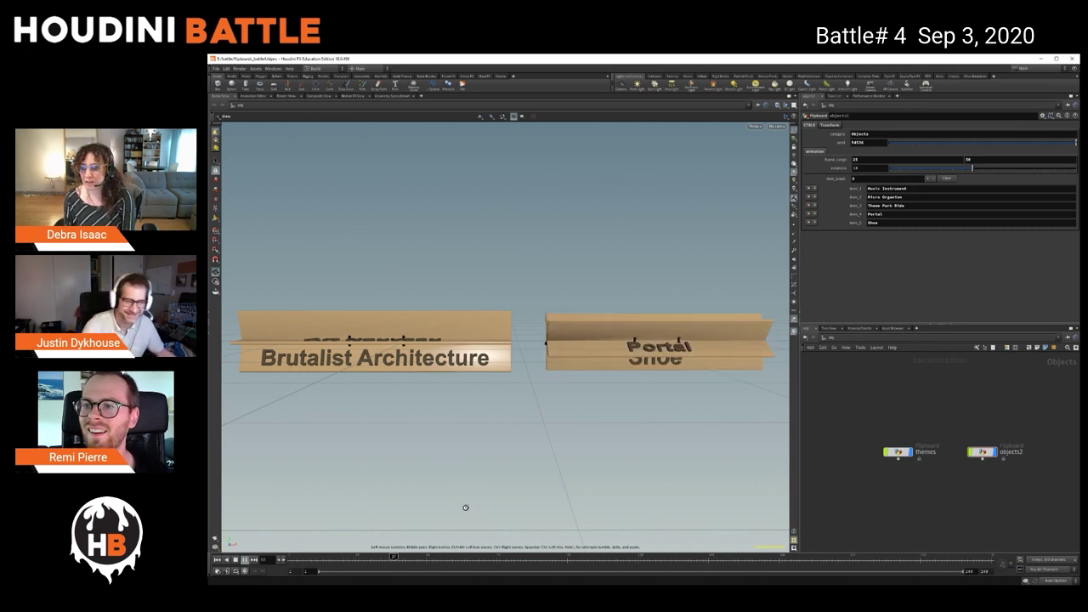
Step: Let playback continue until the boards read Brutalist Architecture and Theme Park Ride Portal
left_click(898, 451)
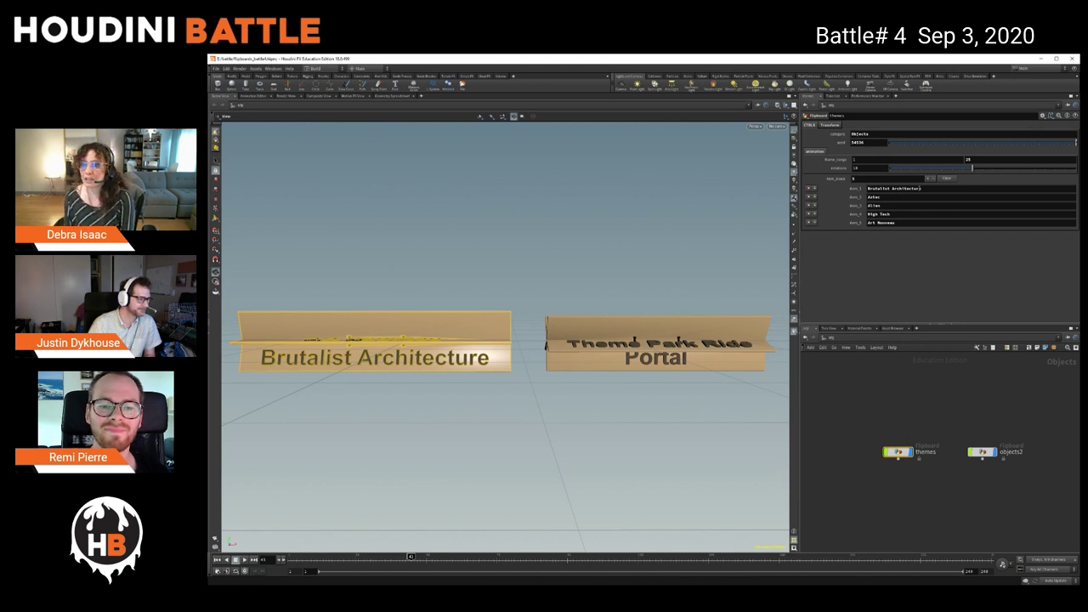
Step: Set the themes node's seed to 53 so its board reads Alien, then select objects2
left_click_drag(872, 396, 924, 478)
double_click(847, 142)
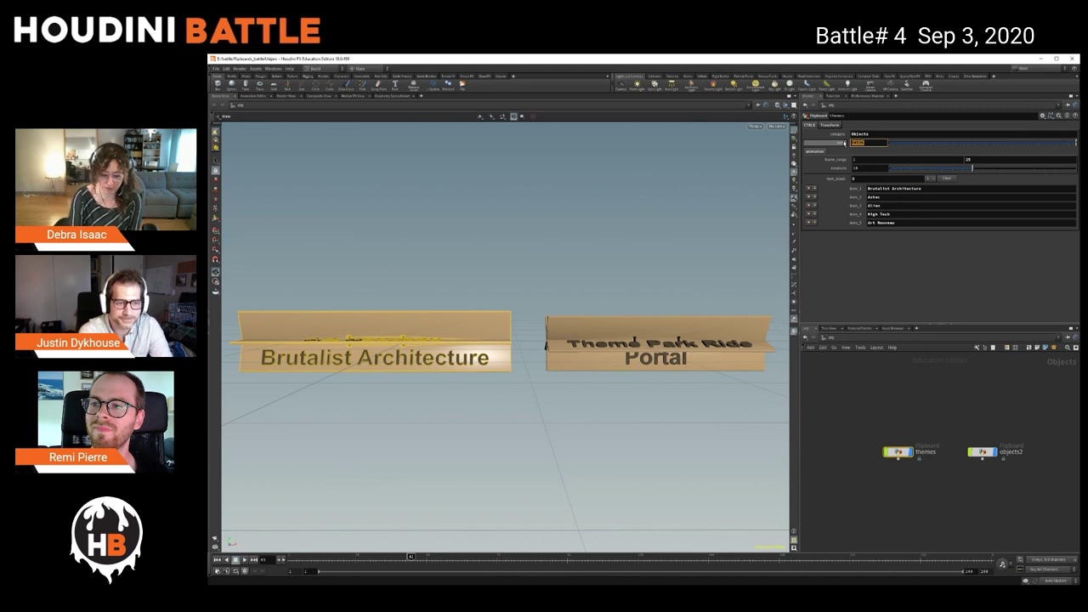
type("53")
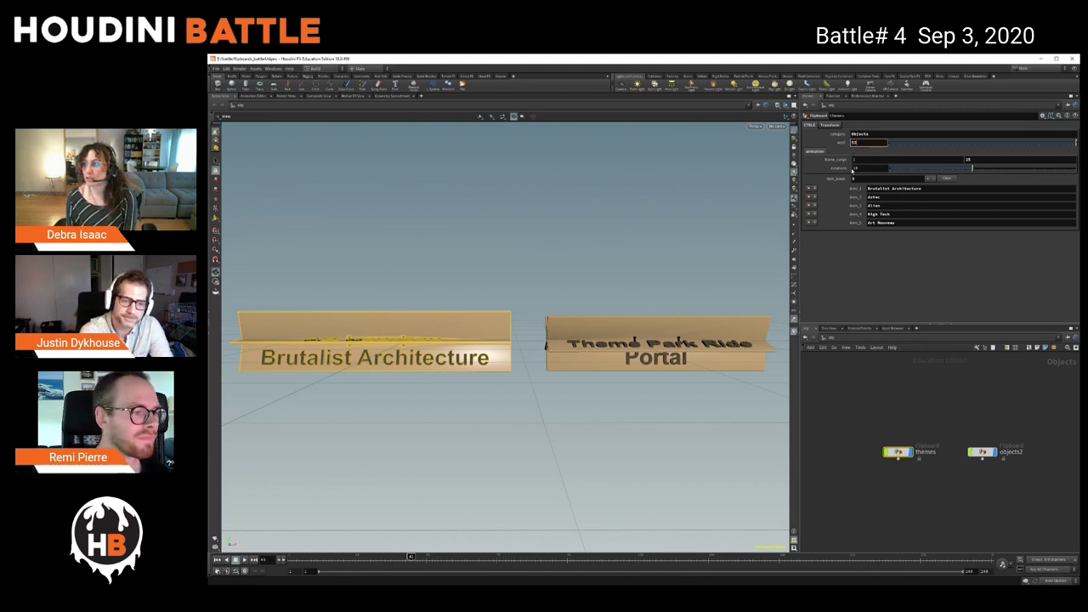
key("Return")
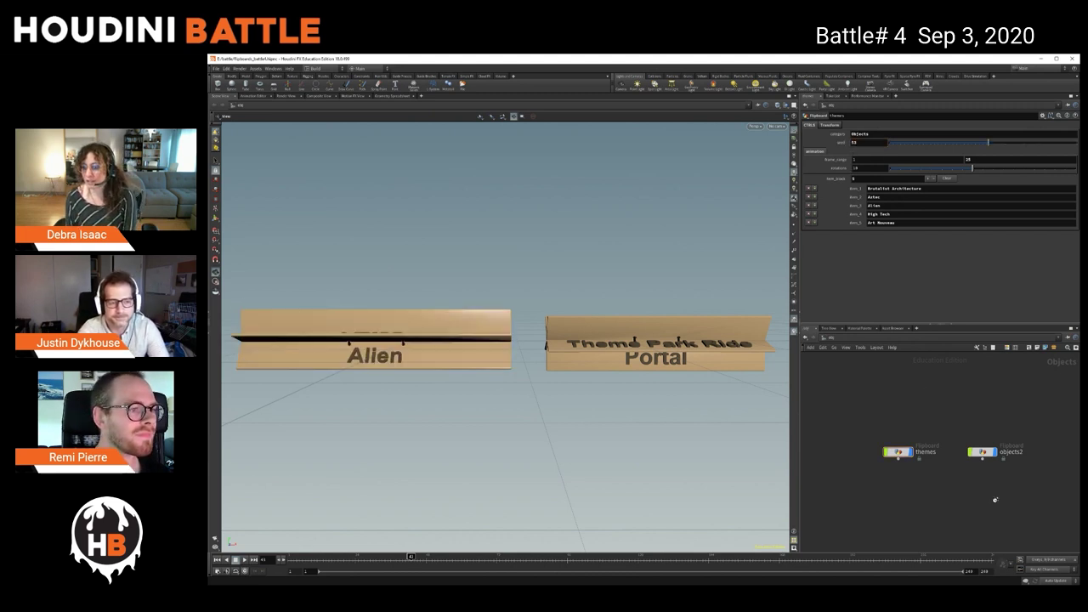
left_click_drag(994, 500, 936, 371)
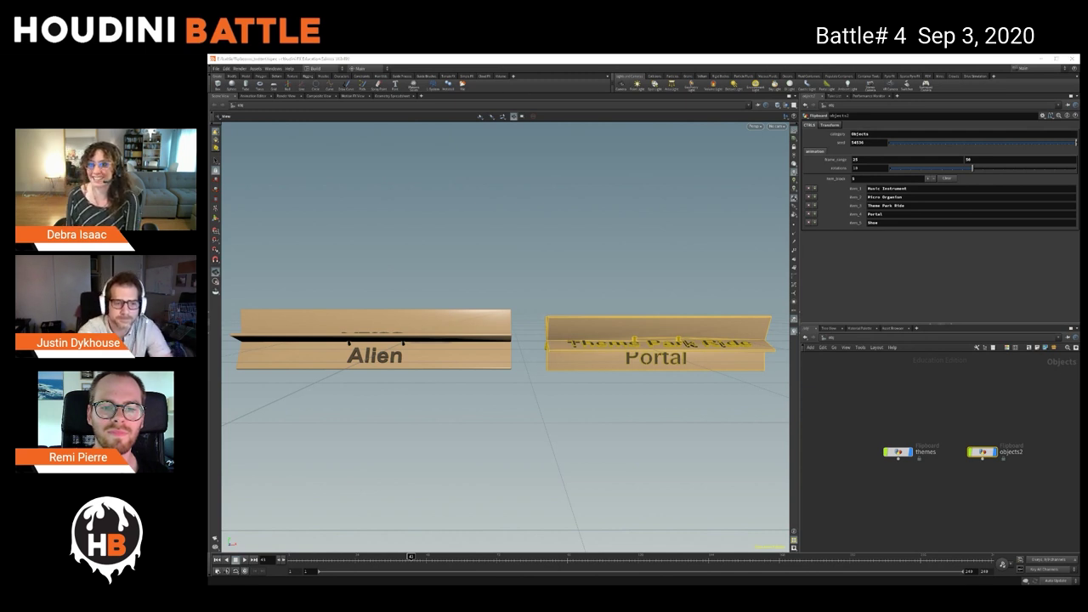
Step: Give objects2 a new seed and replay from the start until its board reads Shoe
left_click(854, 142)
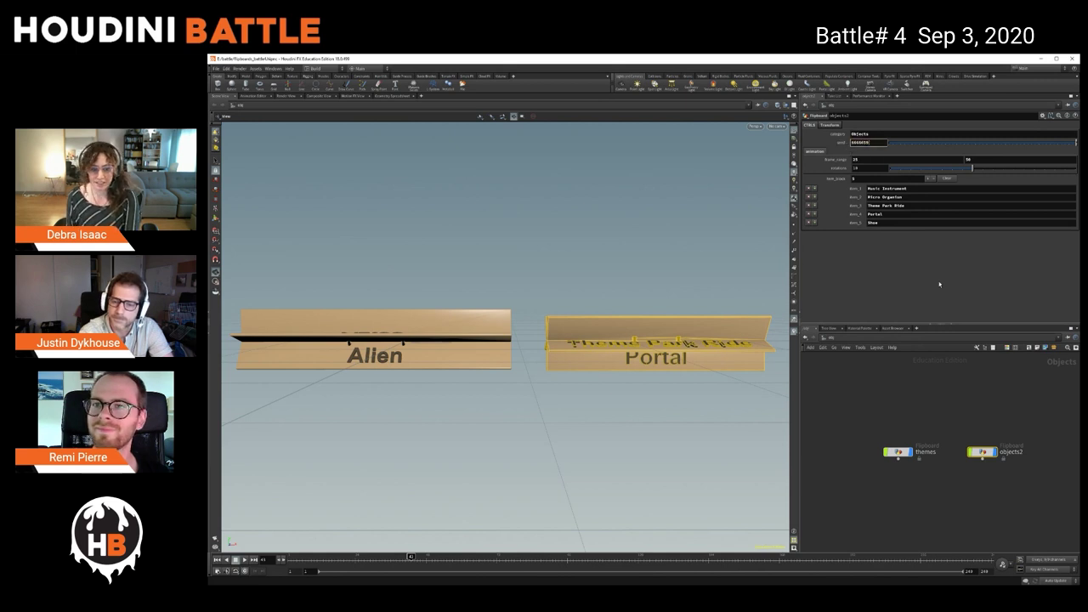
key("Return")
left_click(217, 560)
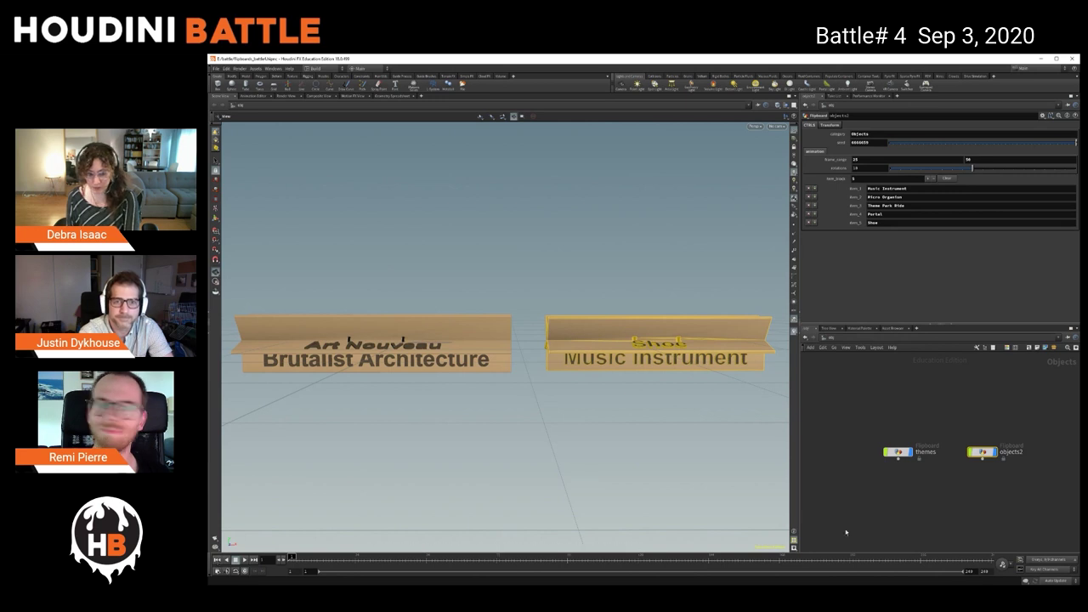
left_click(244, 560)
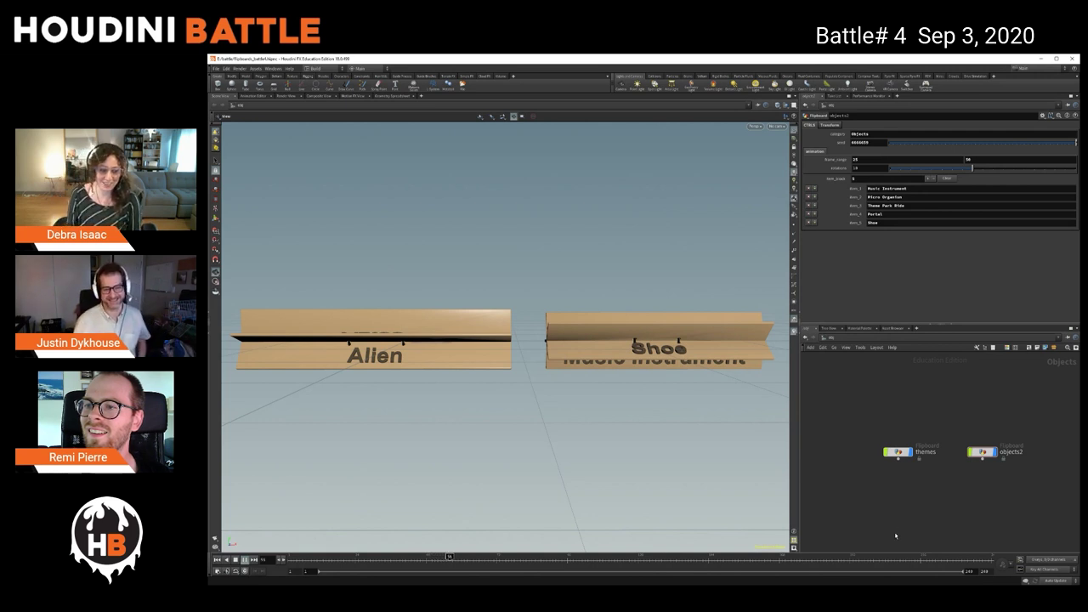
key("Escape")
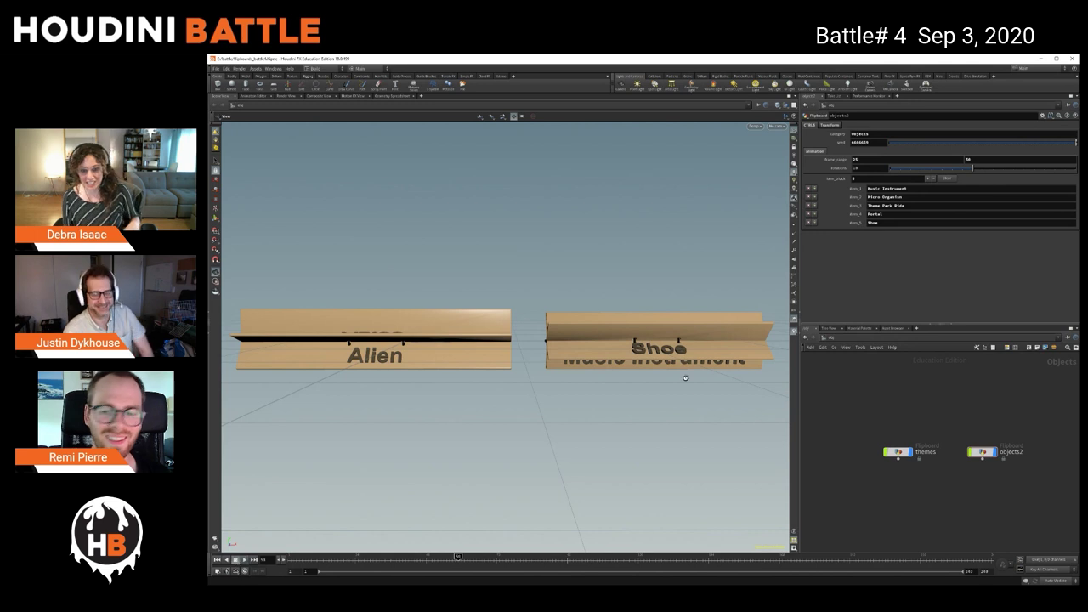
Step: Orbit the viewport slightly around the two flipboards
mouse_move(701, 377)
left_mouse_down()
mouse_move(695, 348)
mouse_move(639, 334)
mouse_move(683, 369)
mouse_move(685, 346)
mouse_move(694, 360)
left_mouse_up()
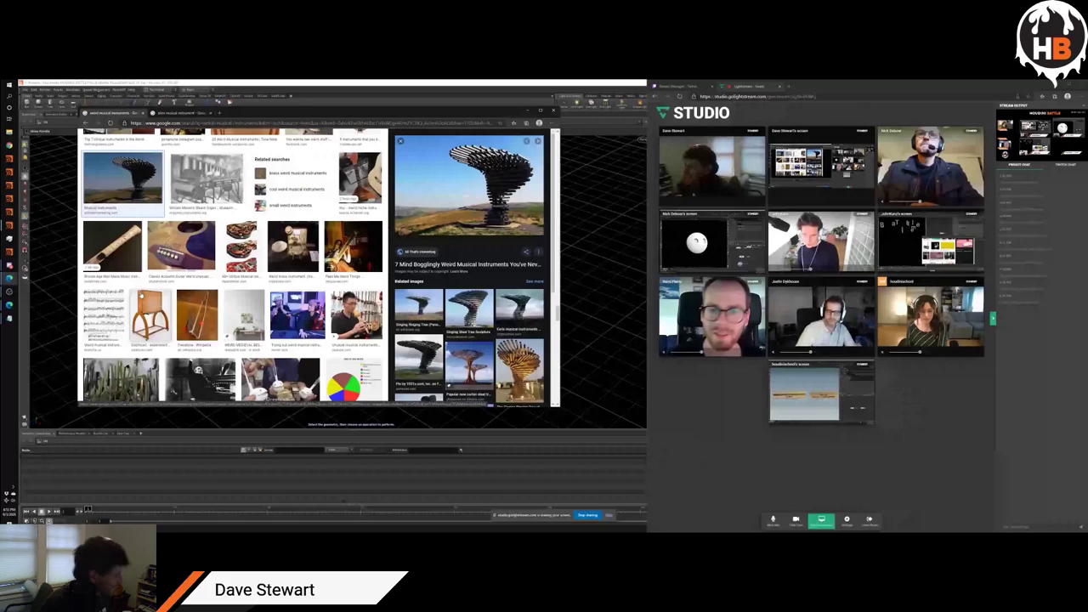
Step: Browse the weird instrument image results and preview the Mental Floss image
scroll(146, 293, "down", 3)
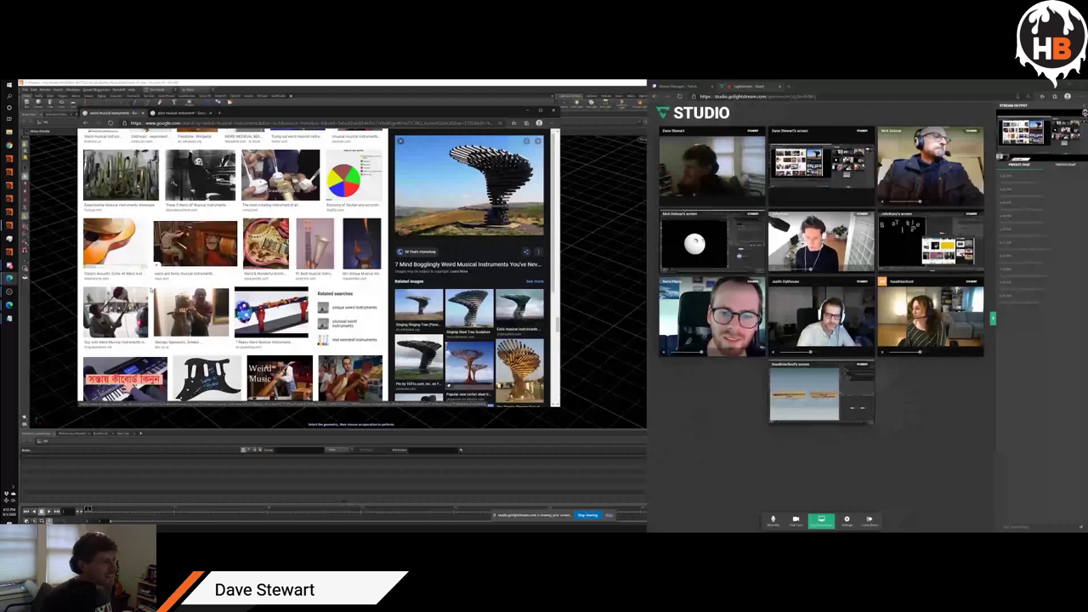
scroll(232, 268, "down", 5)
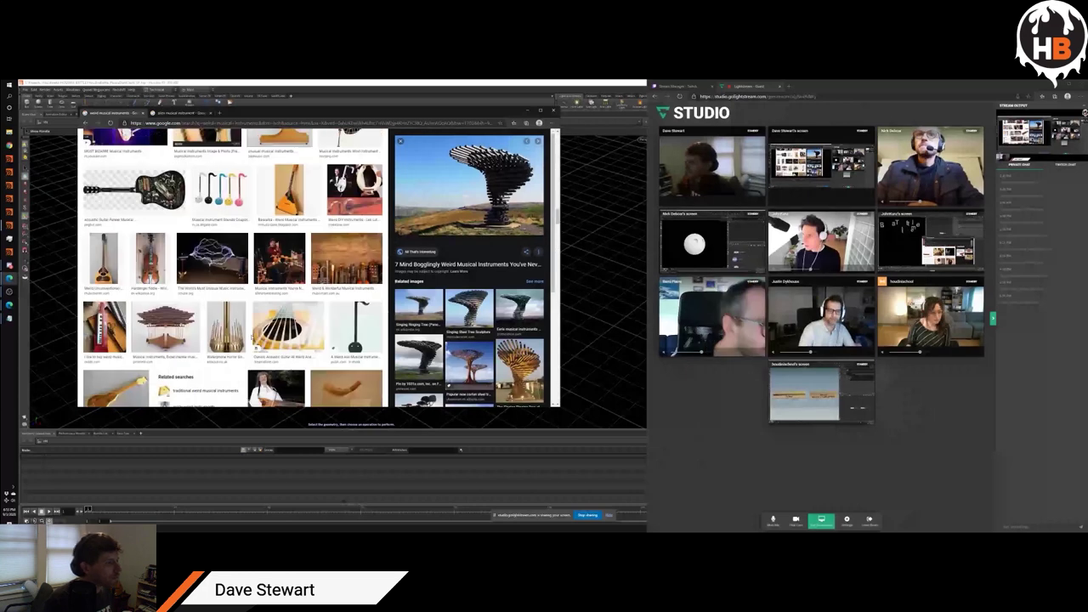
scroll(254, 287, "down", 5)
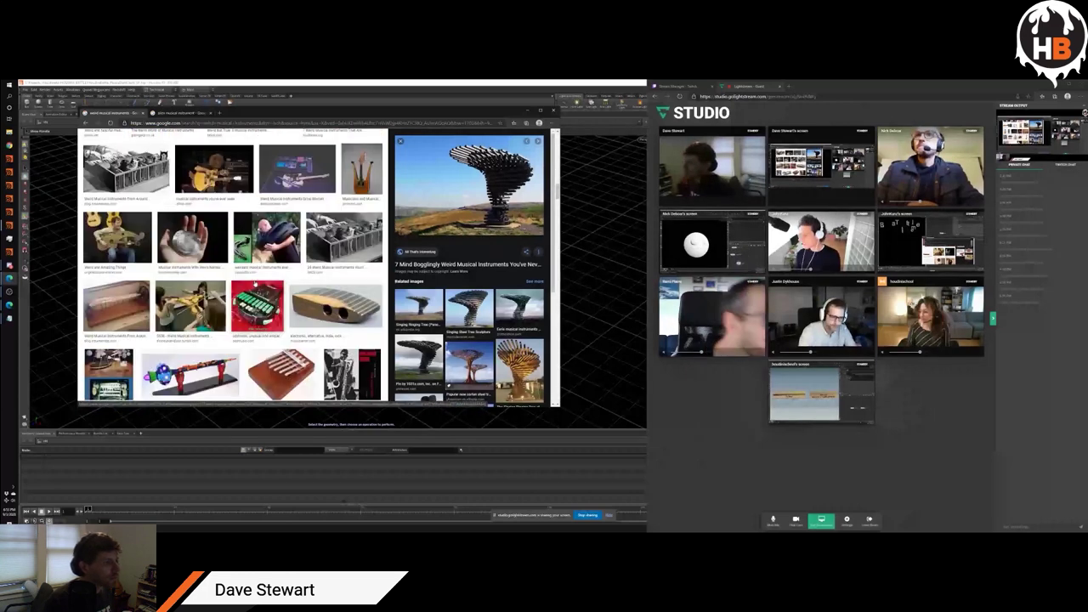
scroll(255, 288, "up", 3)
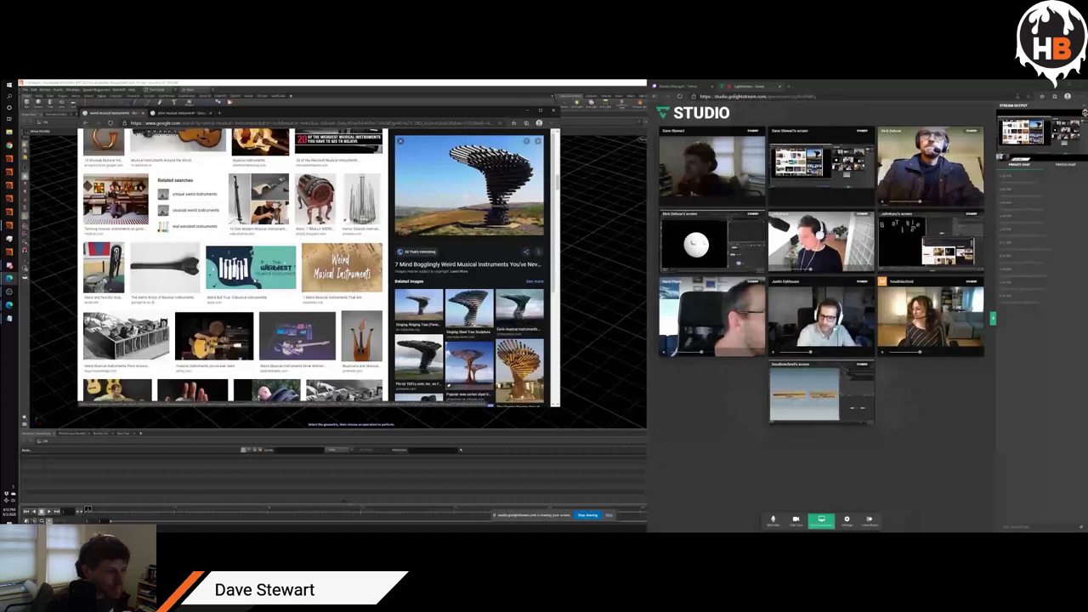
scroll(255, 287, "down", 3)
left_click(343, 273)
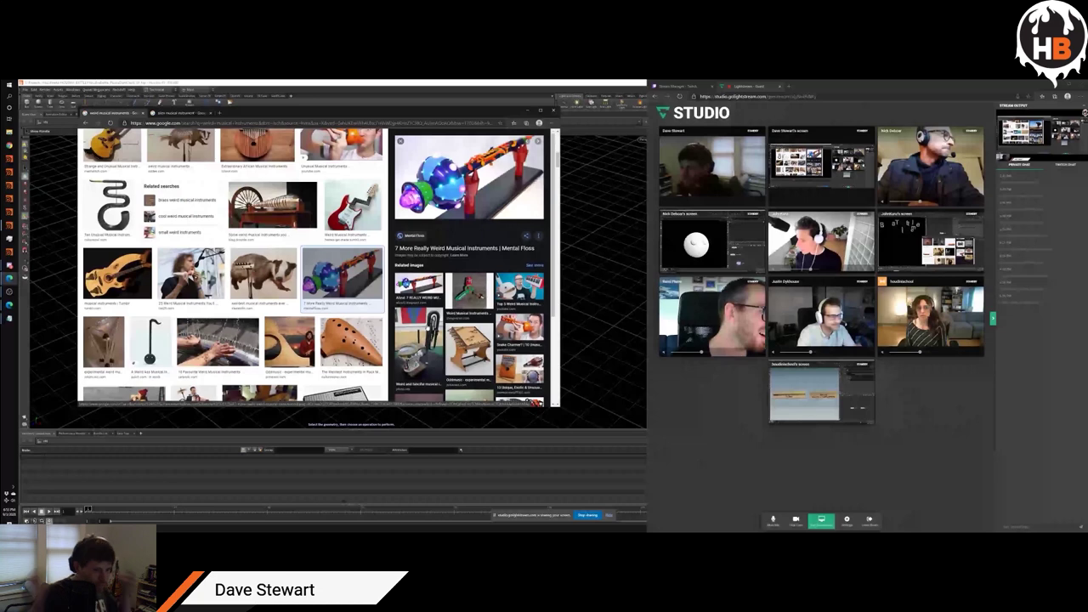
scroll(469, 272, "down", 2)
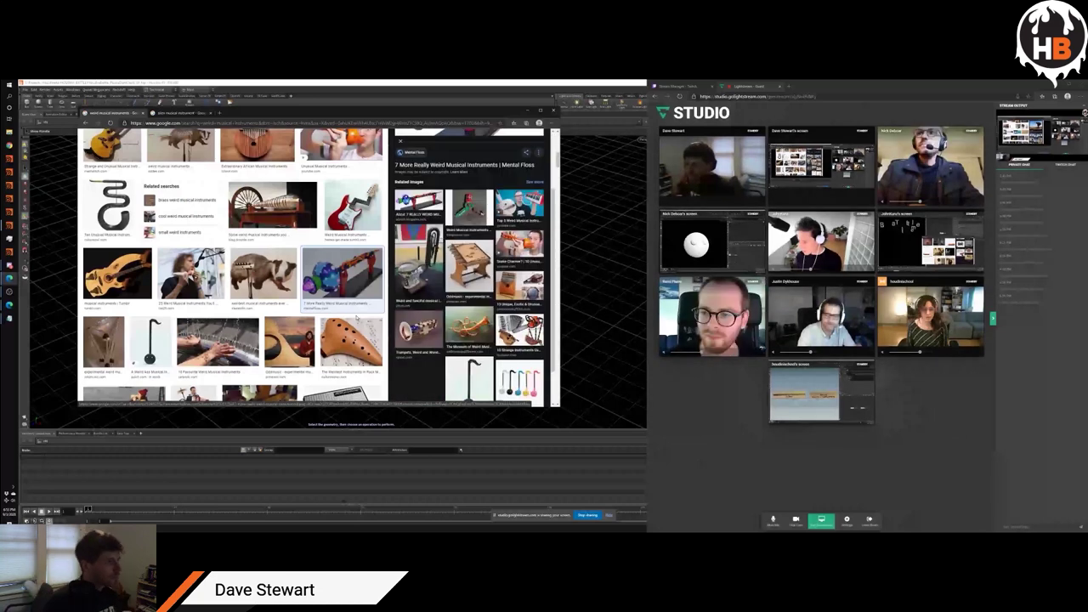
Step: Add a geo1 geometry node in Houdini, then return to the image results
key("alt+Tab")
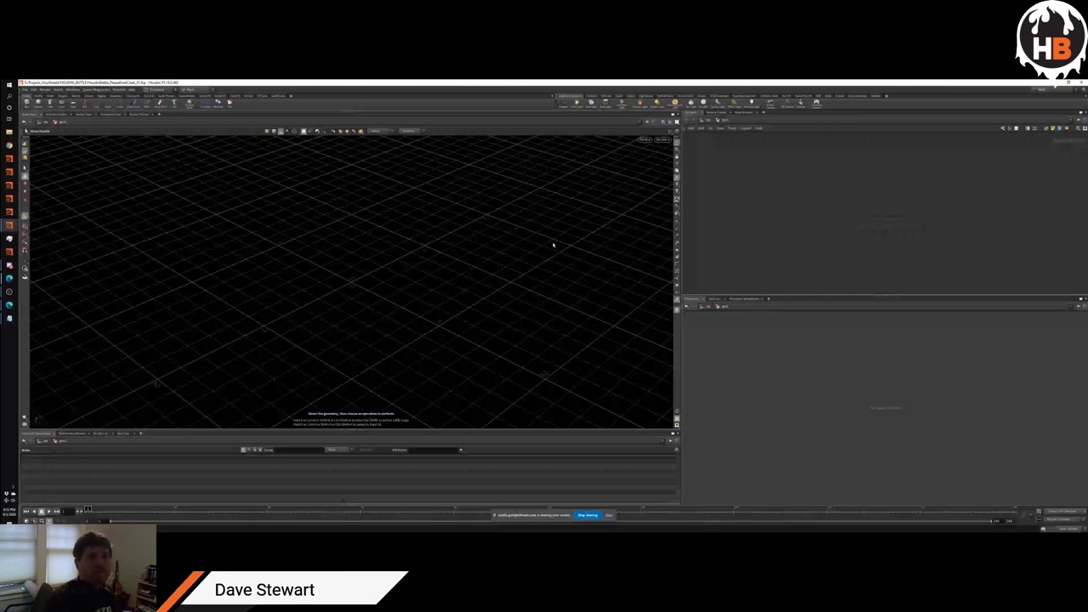
left_click(906, 207)
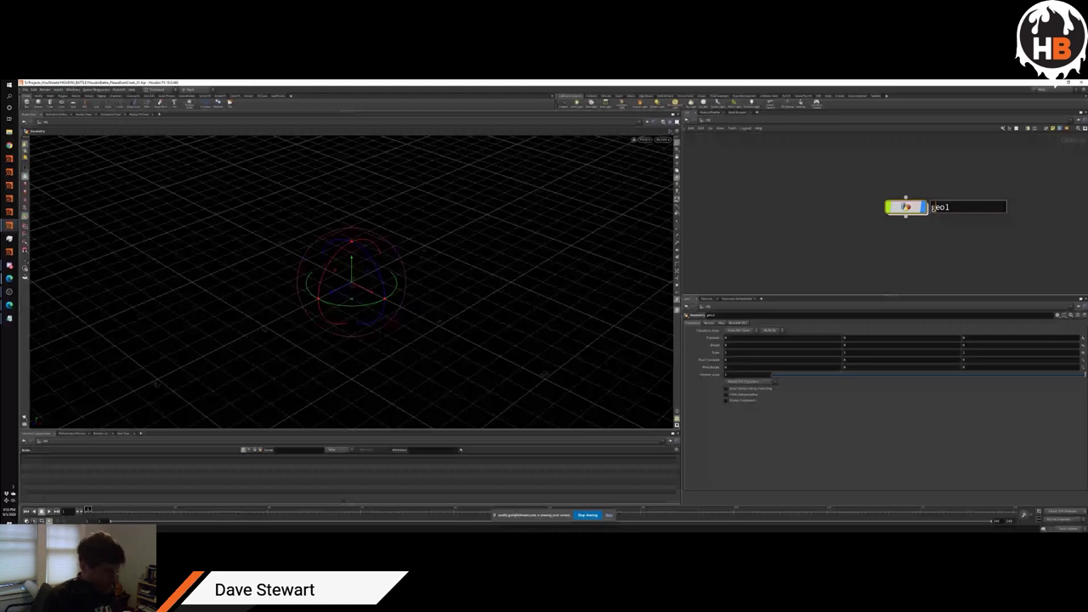
key("alt+Tab")
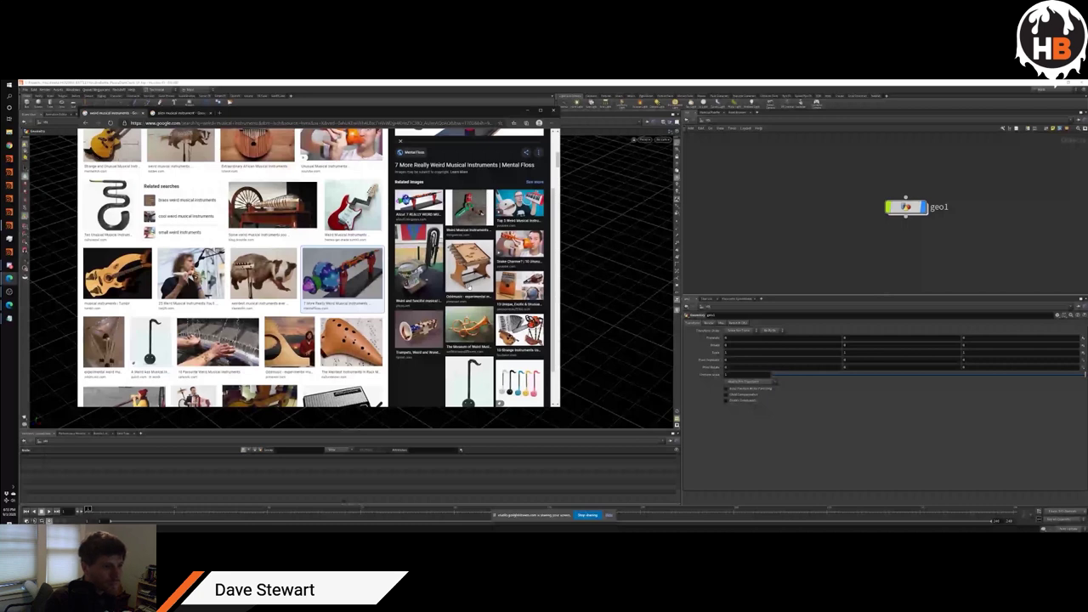
scroll(469, 285, "down", 2)
scroll(468, 284, "up", 3)
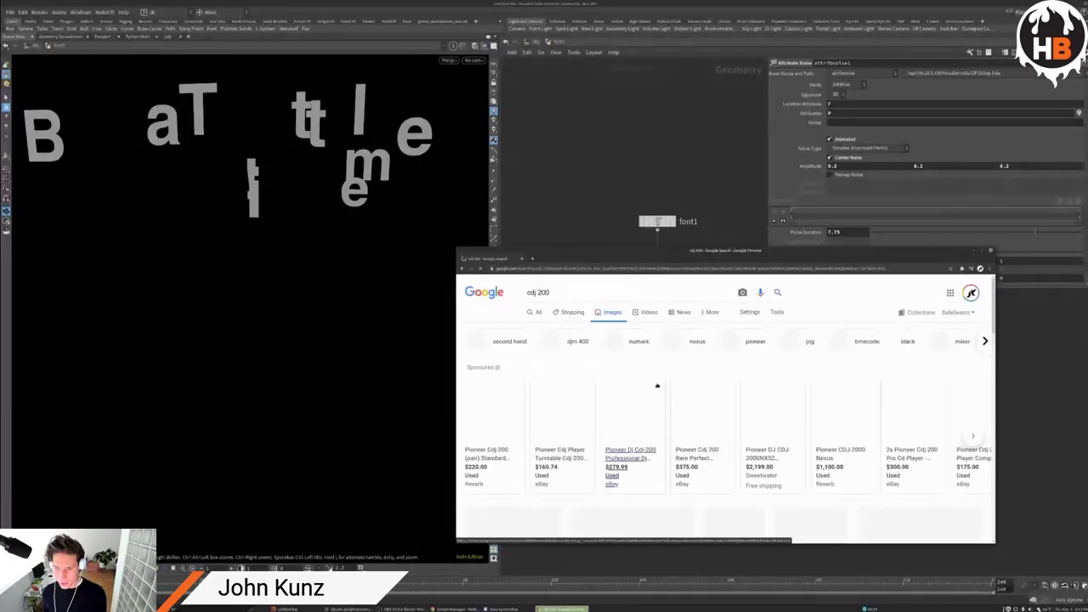
Step: Move the browser reference window aside from the Houdini workspace
scroll(660, 390, "down", 3)
scroll(659, 392, "down", 5)
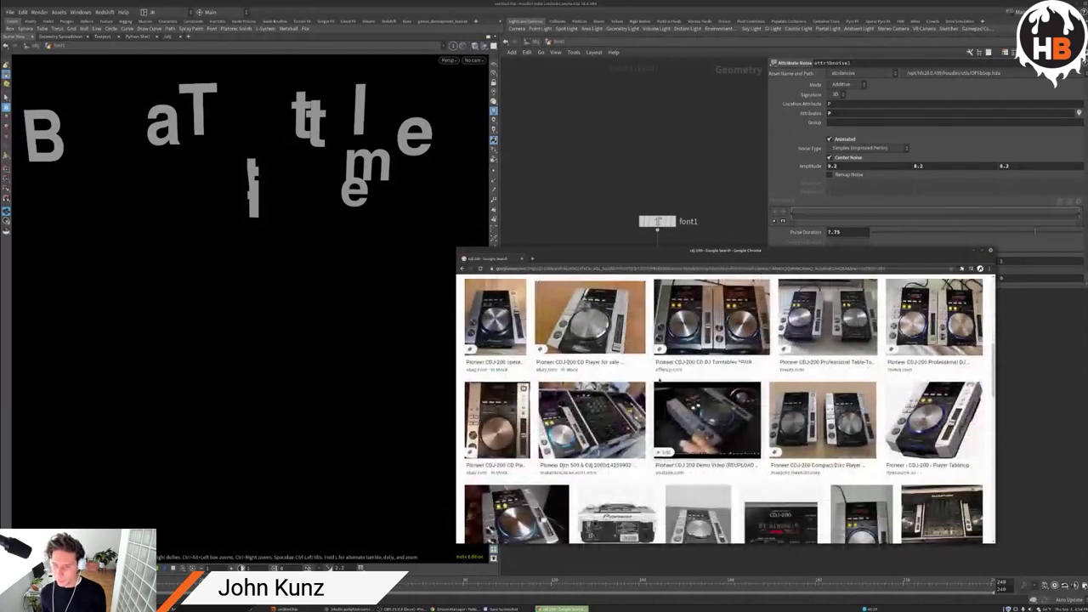
scroll(660, 381, "down", 3)
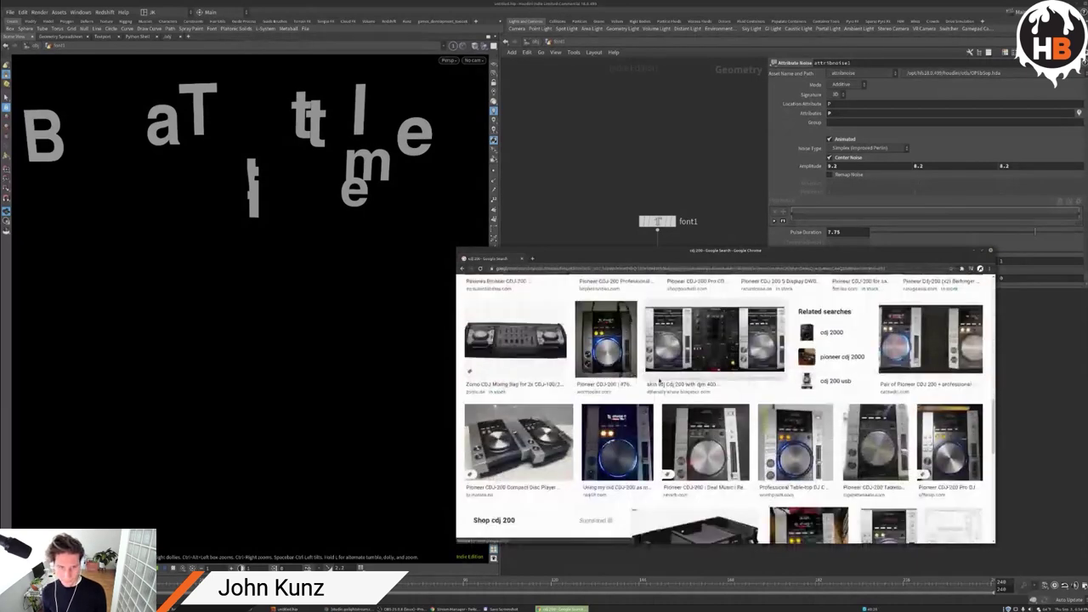
right_click(643, 255)
left_click(684, 255)
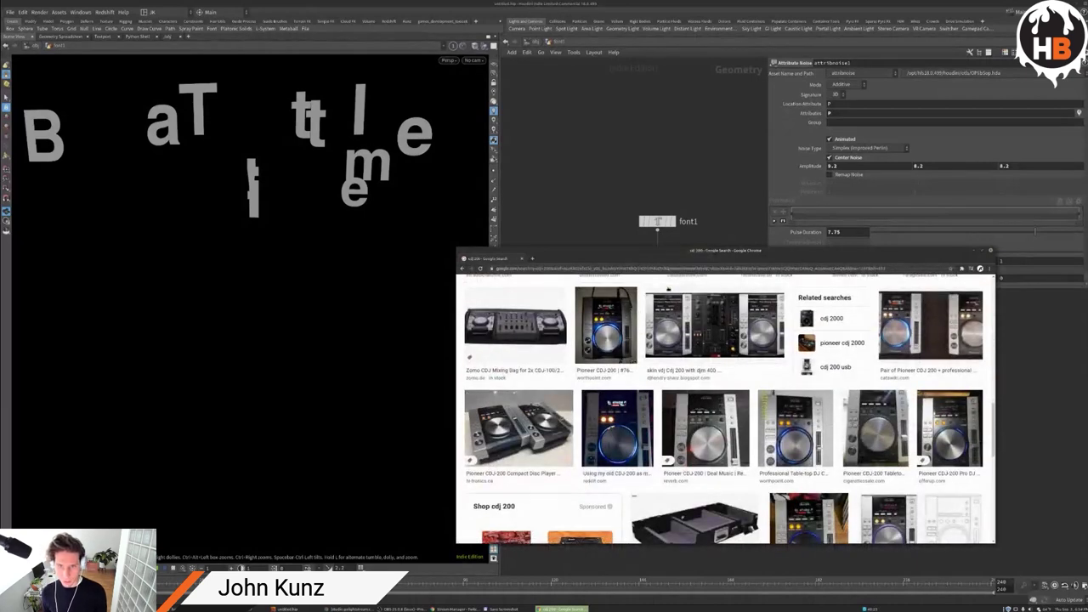
left_click_drag(684, 255, 221, 267)
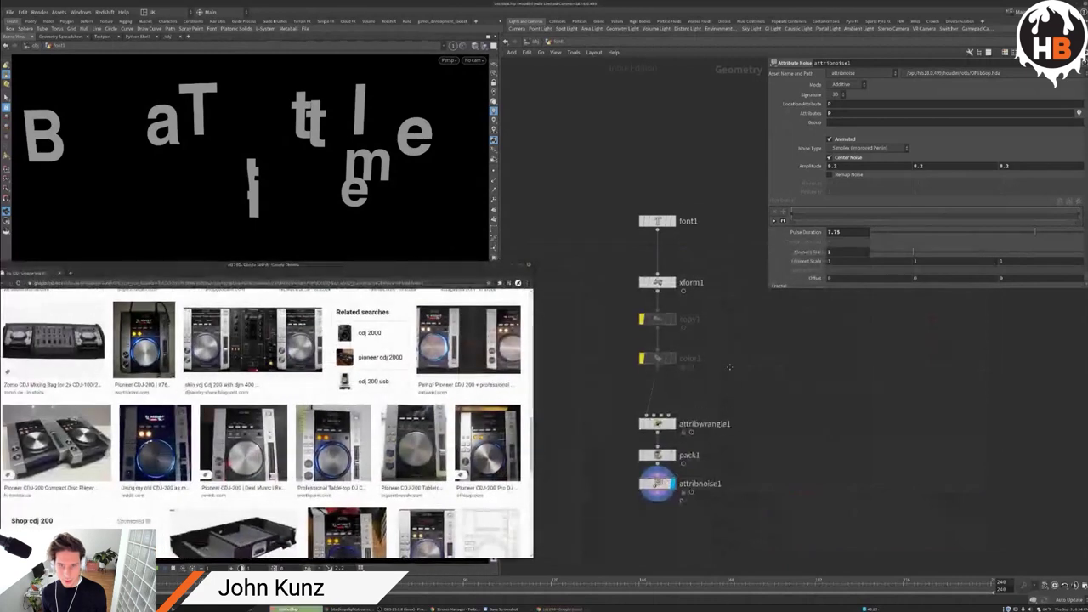
scroll(762, 324, "down", 4)
Step: Add a grid node and place grid1 in the network
key("Tab")
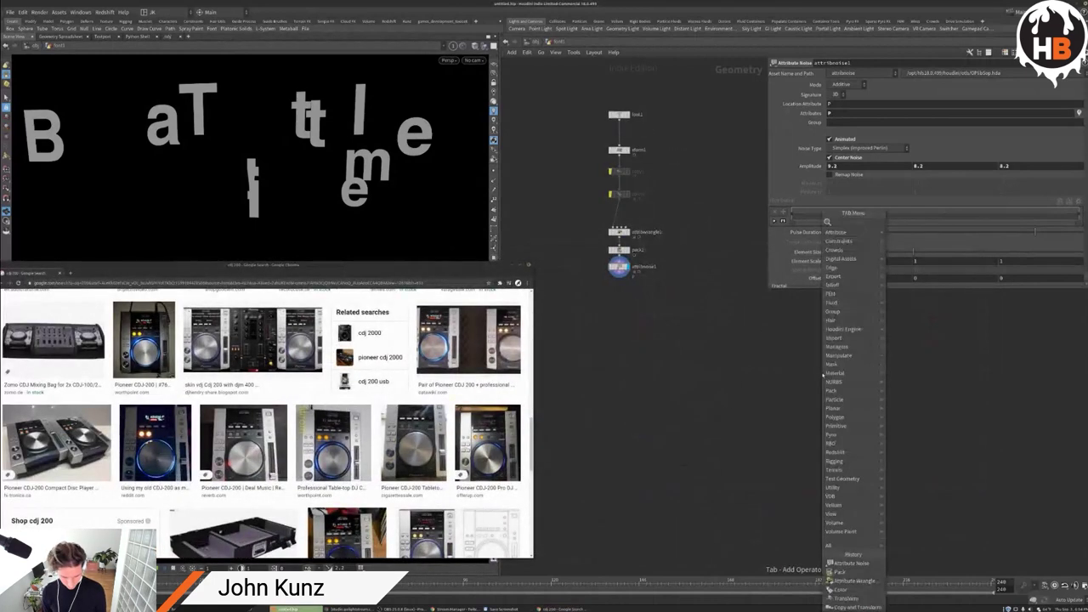
key("Escape")
key("Tab")
type("grid")
key("Return")
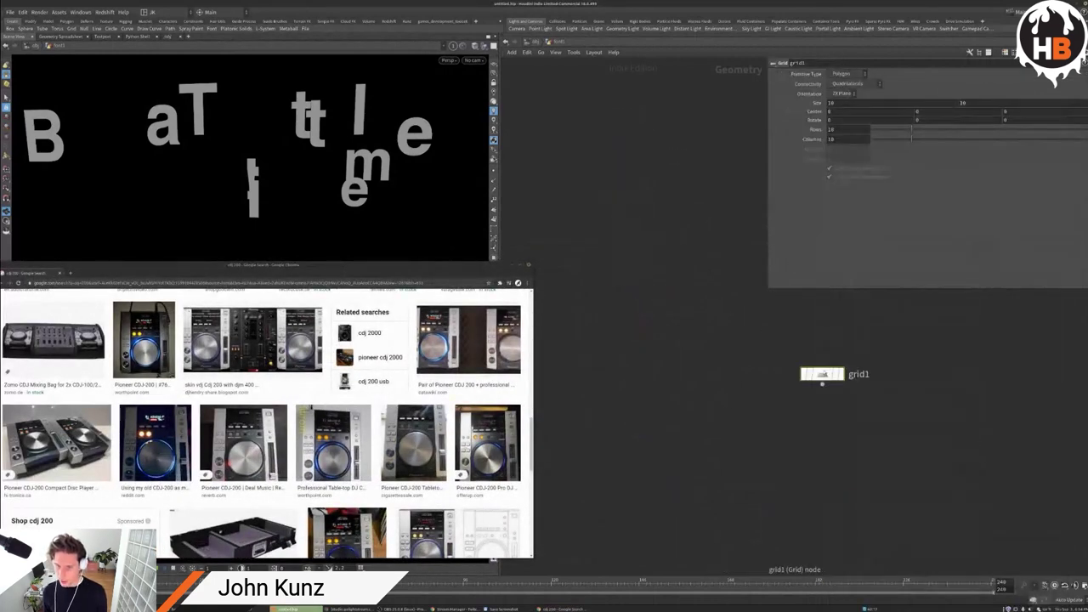
left_click(822, 374)
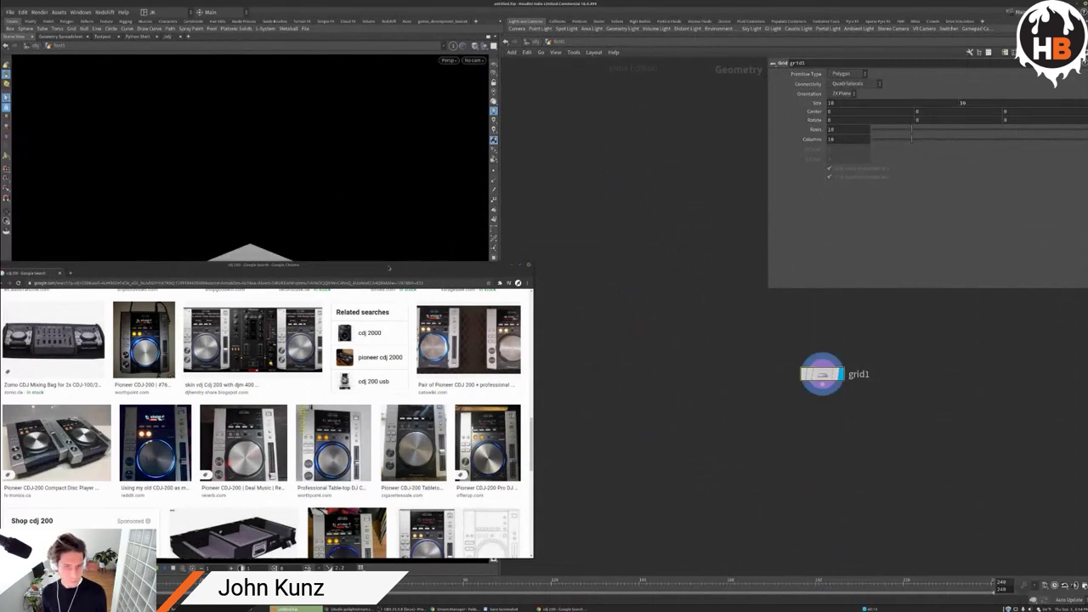
Step: Restore the viewport pane, shrink the reference window to the bottom, and recentre grid1
left_click_drag(389, 268, 665, 490)
key("ctrl+b")
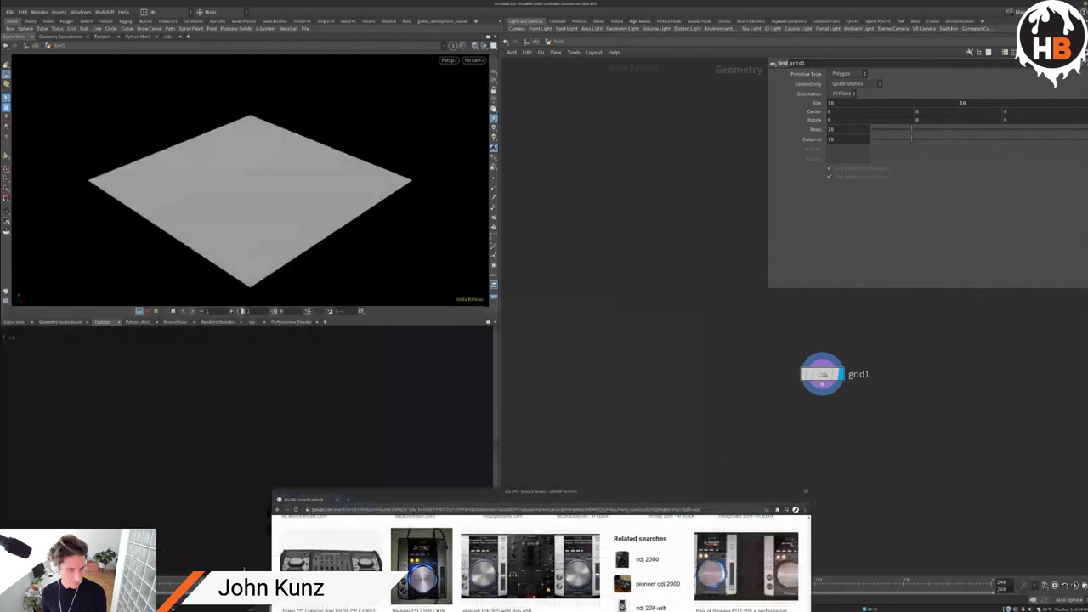
left_click_drag(350, 492, 113, 327)
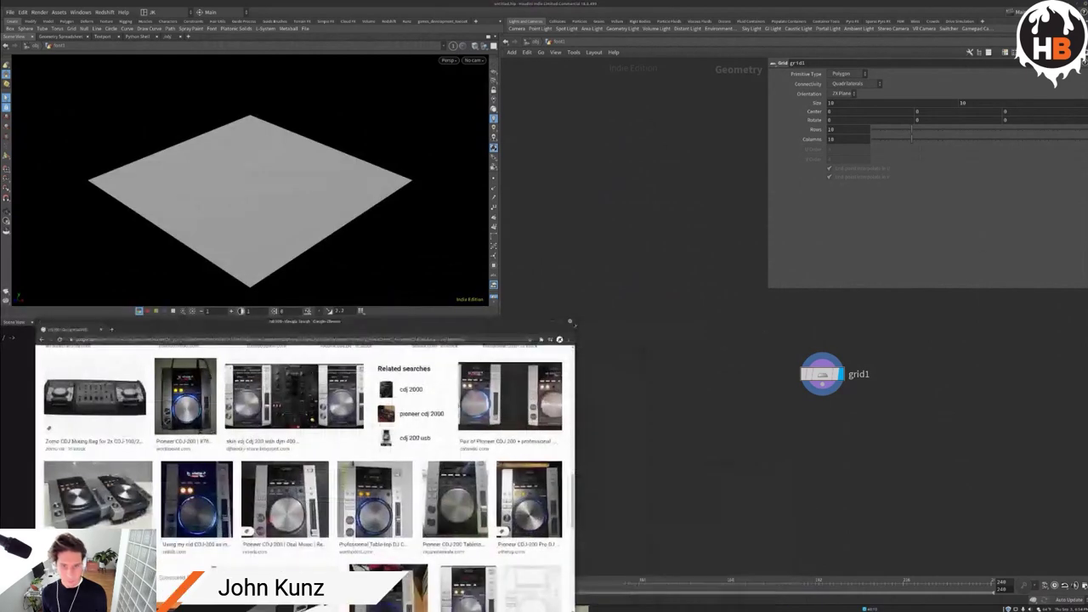
left_click_drag(572, 321, 501, 331)
left_click_drag(430, 337, 410, 314)
scroll(247, 459, "down", 1)
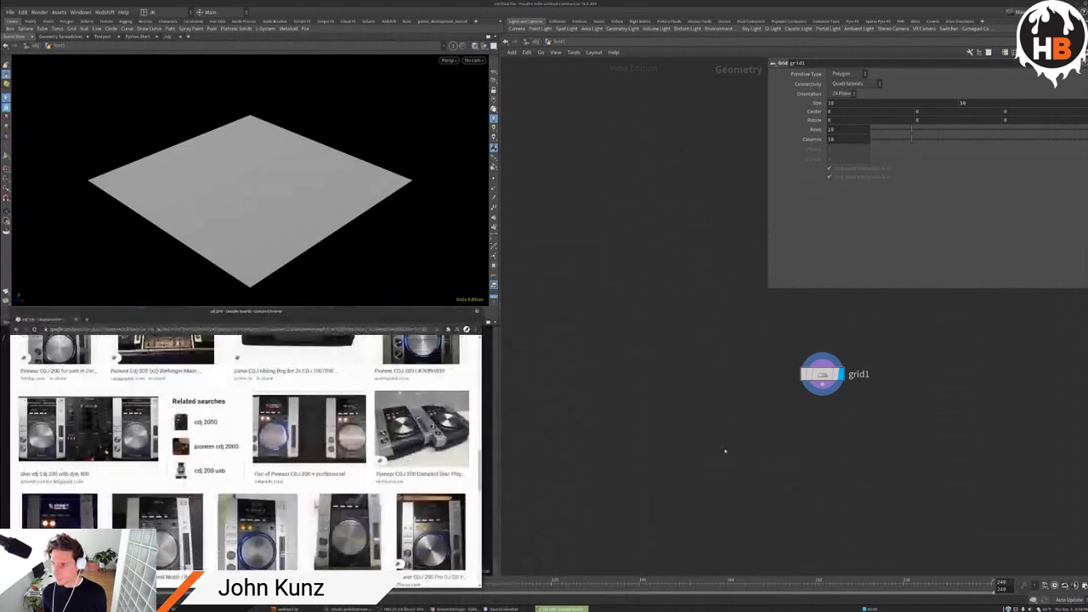
key("h")
middle_click_drag(731, 377, 690, 396)
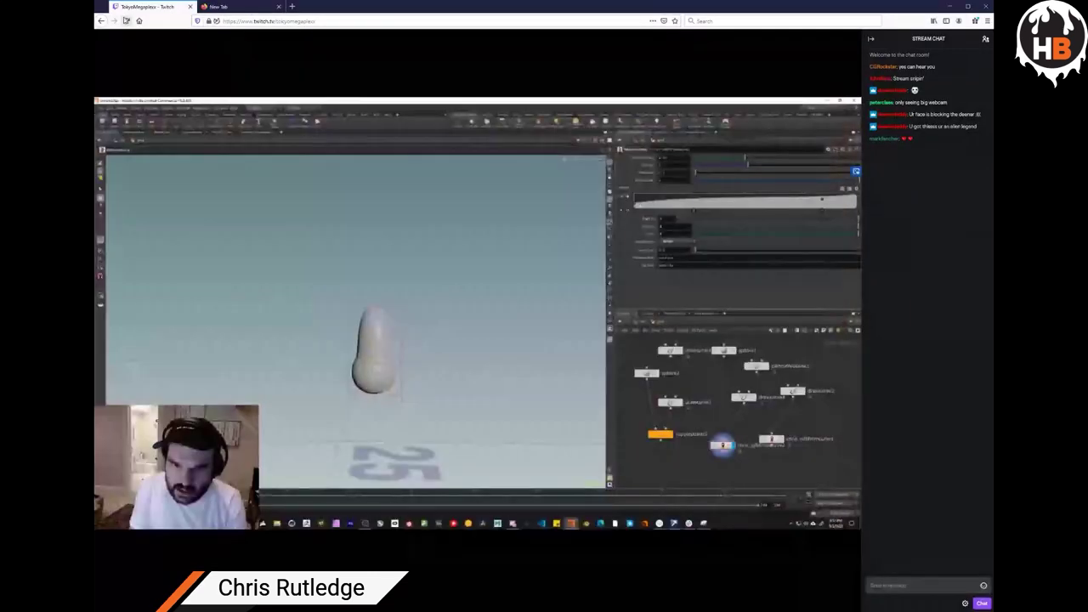
left_click(127, 21)
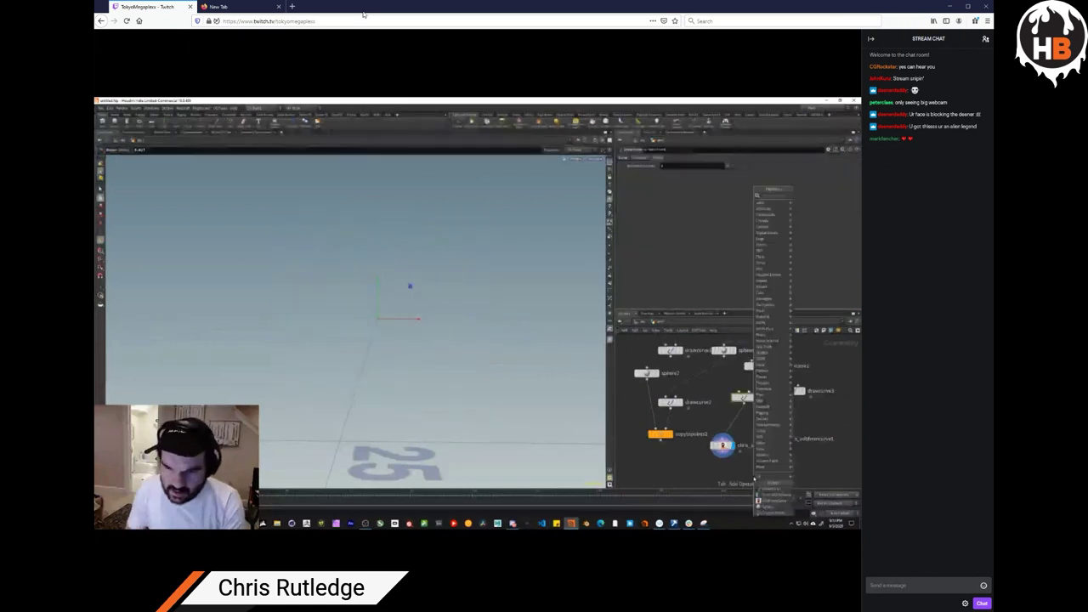
mouse_move(339, 80)
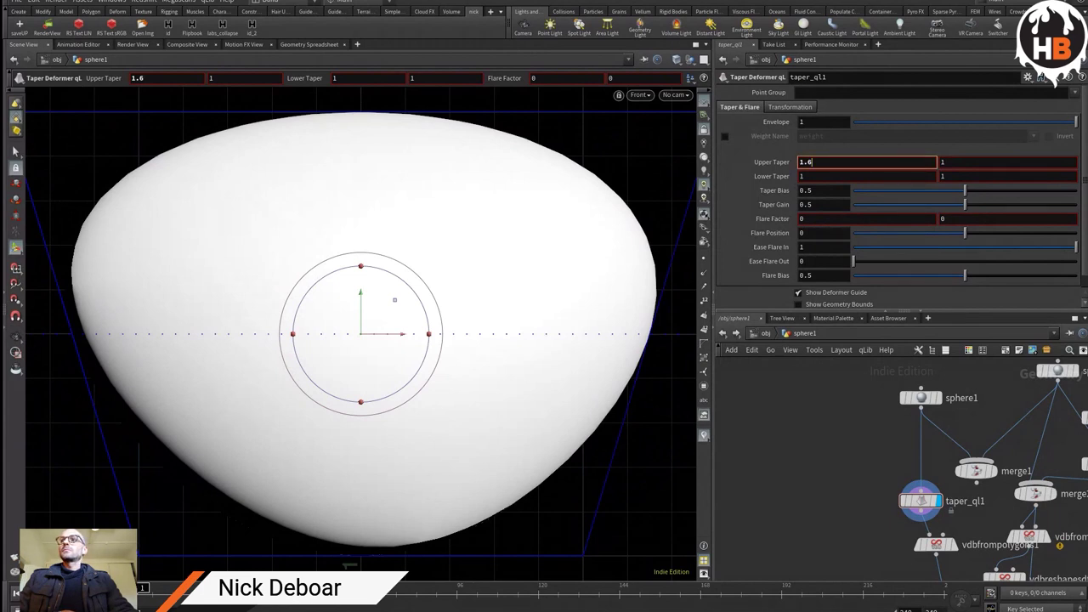
Step: Link the second Upper Taper value to ch("upper_taperx") and view the merge3 result
key("Tab")
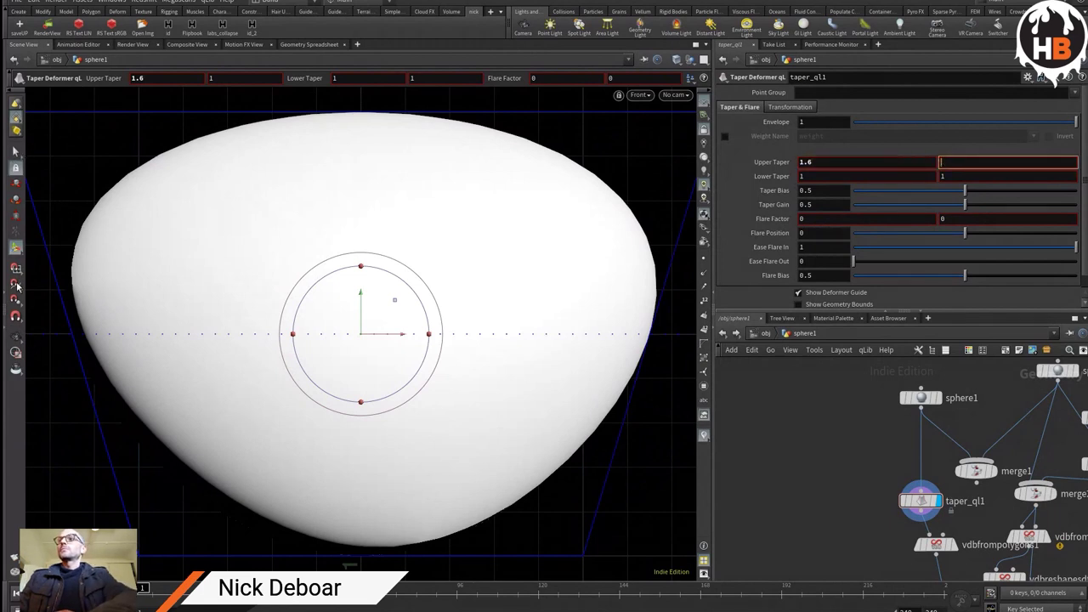
type("ch(\"upper_taperx\")")
key("Return")
scroll(361, 332, "down", 5)
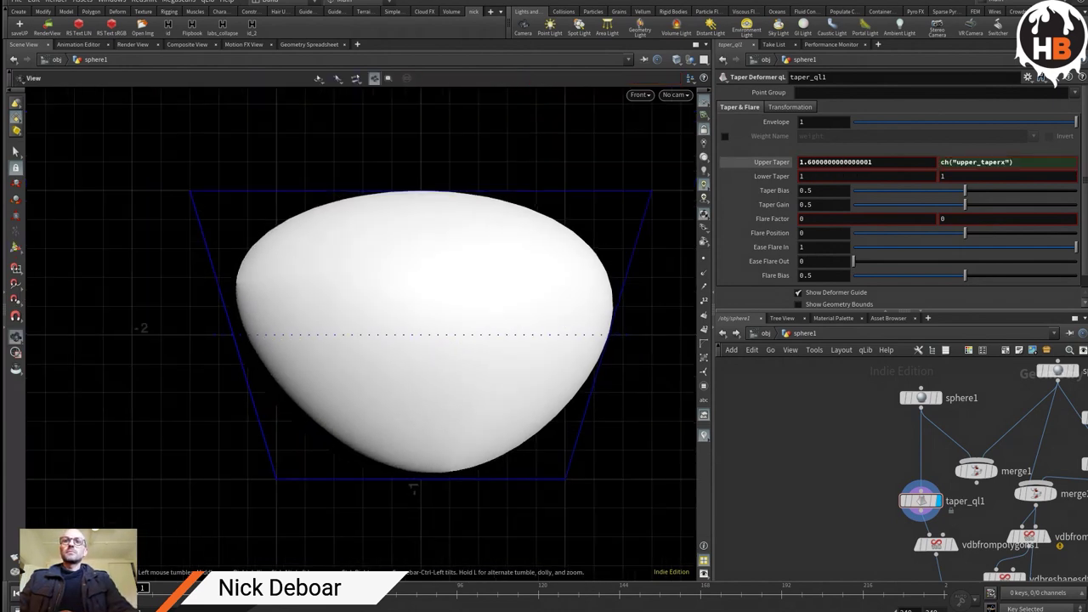
middle_click_drag(935, 510, 826, 466)
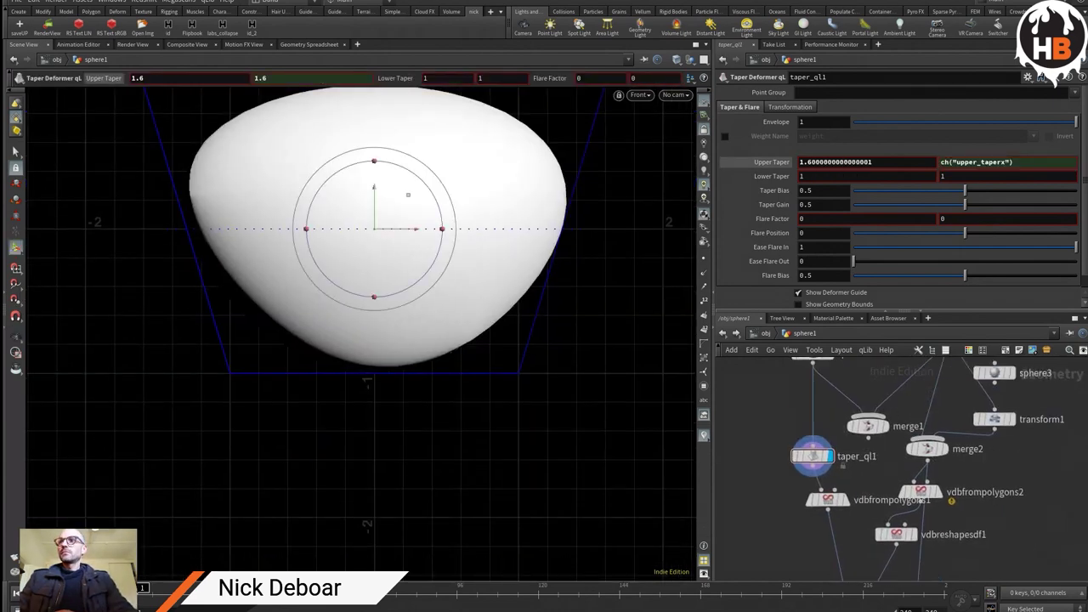
mouse_move(926, 448)
middle_click_drag(926, 448, 884, 350)
left_click(845, 531)
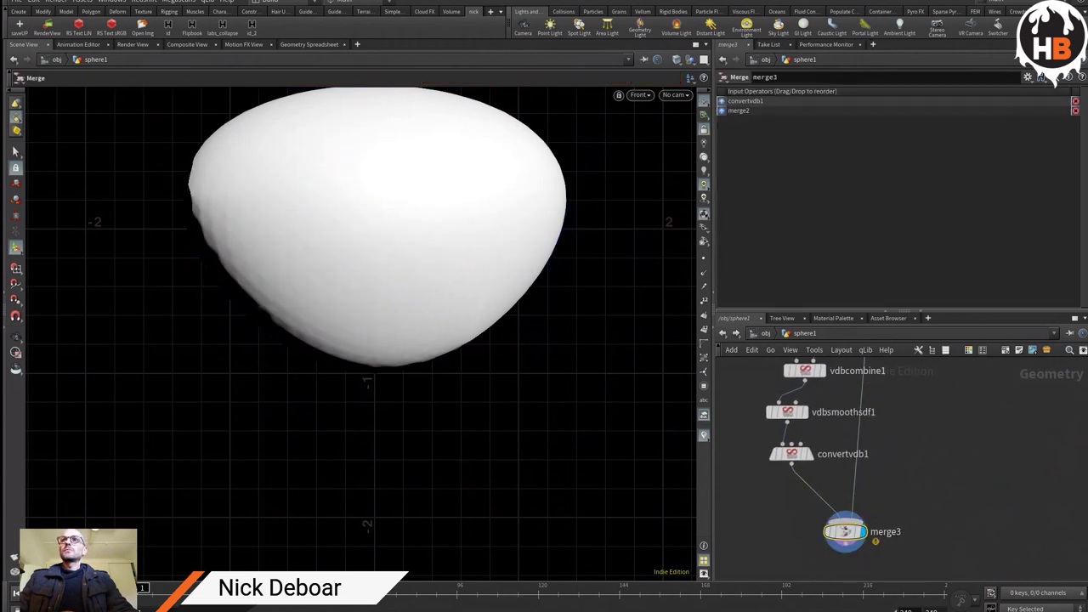
Step: Raise taper_ql1's Lower Taper to 1.1 and recheck the Upper Taper expression
left_click_drag(357, 323, 400, 314)
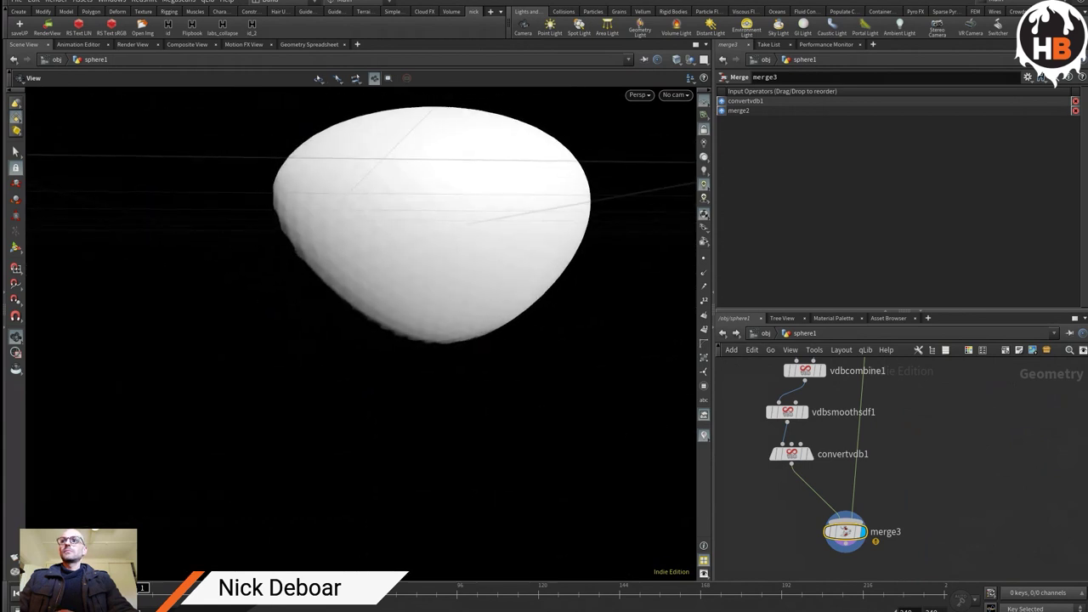
middle_click_drag(884, 357, 935, 493)
left_click(847, 470)
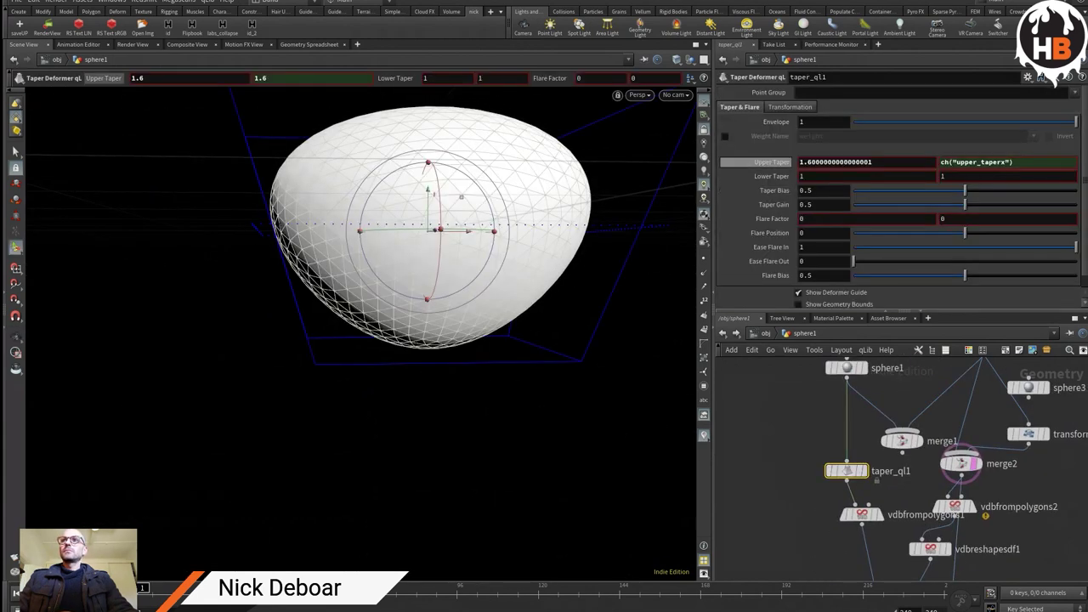
mouse_move(846, 370)
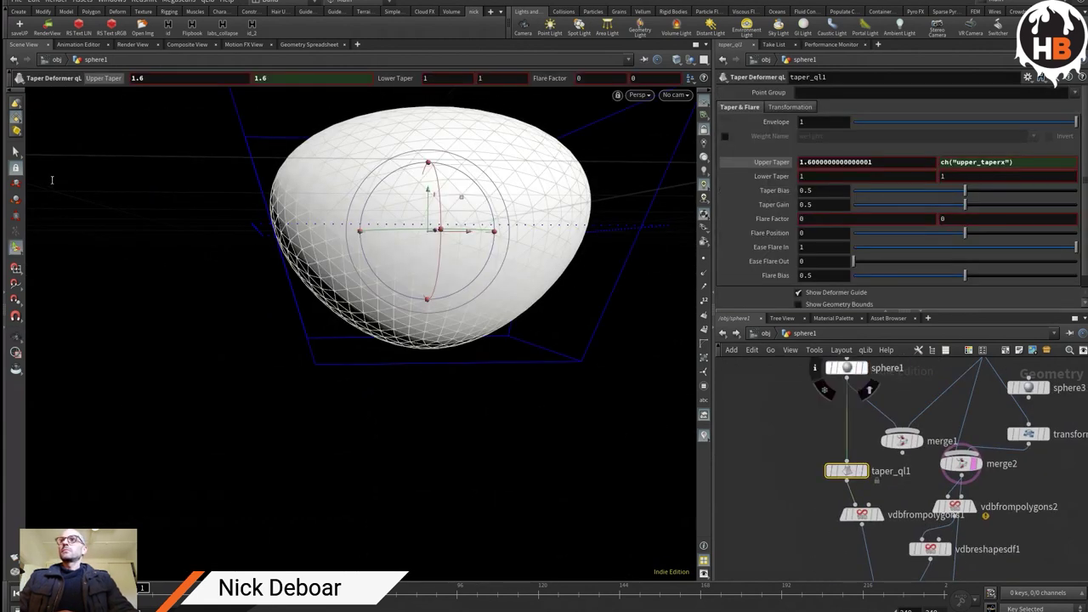
mouse_move(47, 180)
middle_mouse_down()
mouse_move(91, 184)
mouse_move(41, 179)
middle_mouse_up()
left_click(832, 161)
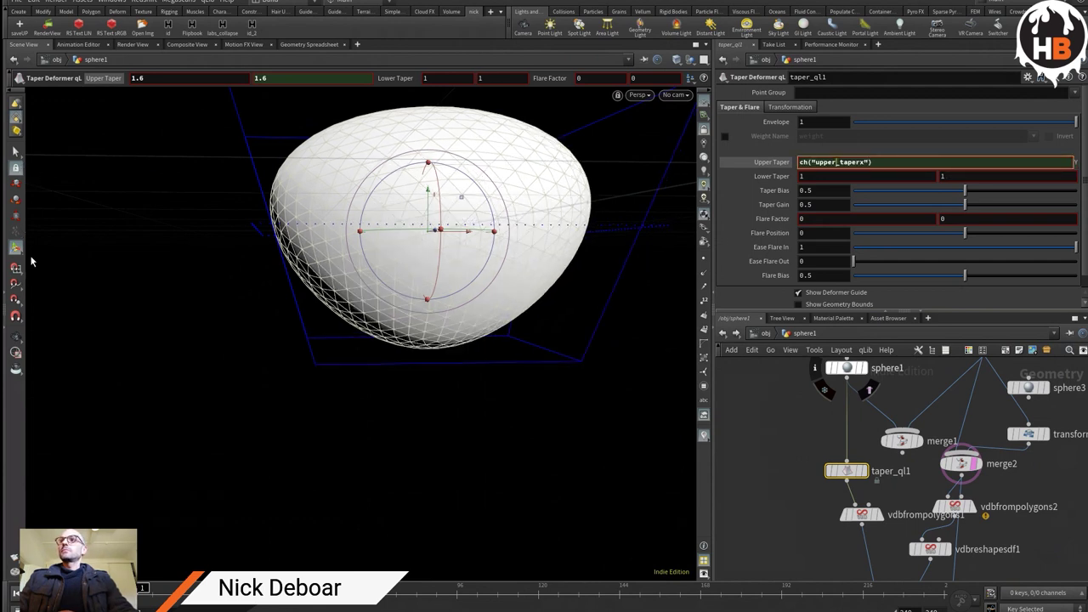
key("Escape")
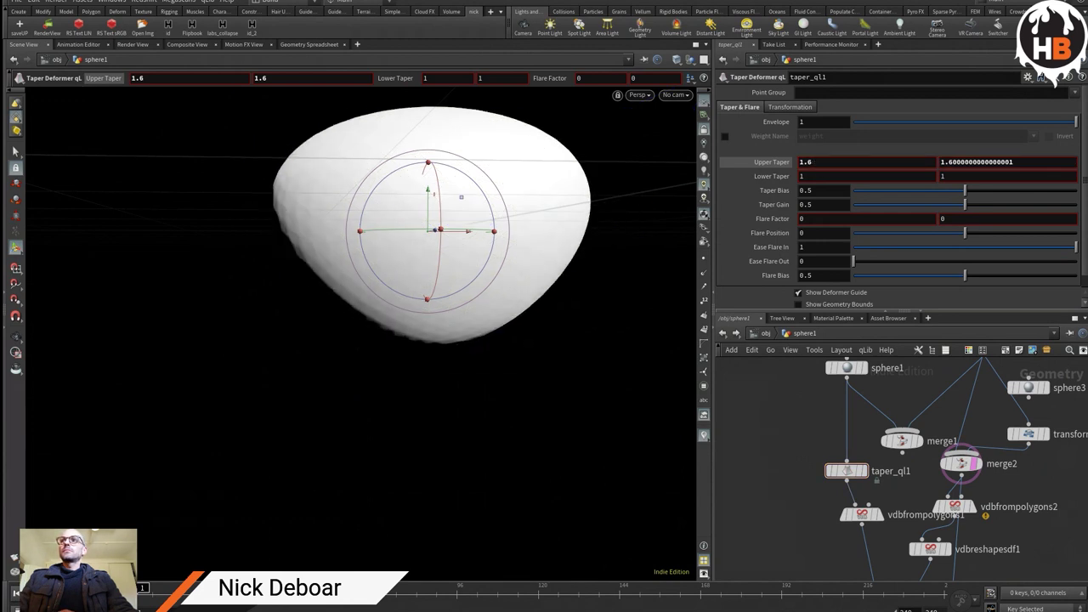
Step: Stretch sphere1's bottom down to Y radius 1.16584 and view the egg at merge3
left_click(846, 367)
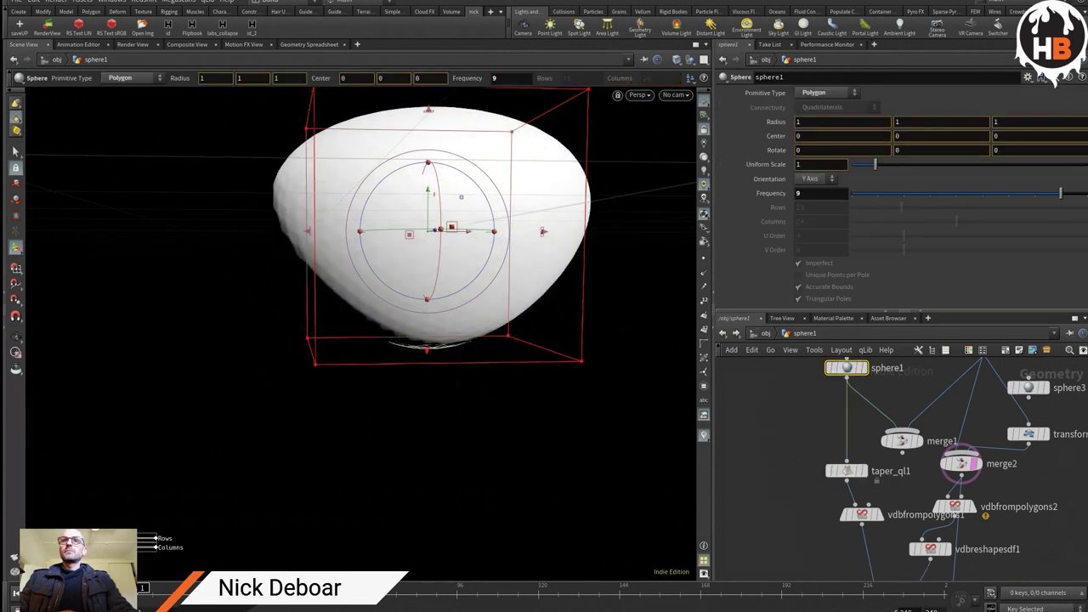
left_click_drag(427, 358, 427, 389)
middle_click_drag(962, 464, 820, 242)
left_click(847, 491)
middle_click_drag(850, 366, 848, 595)
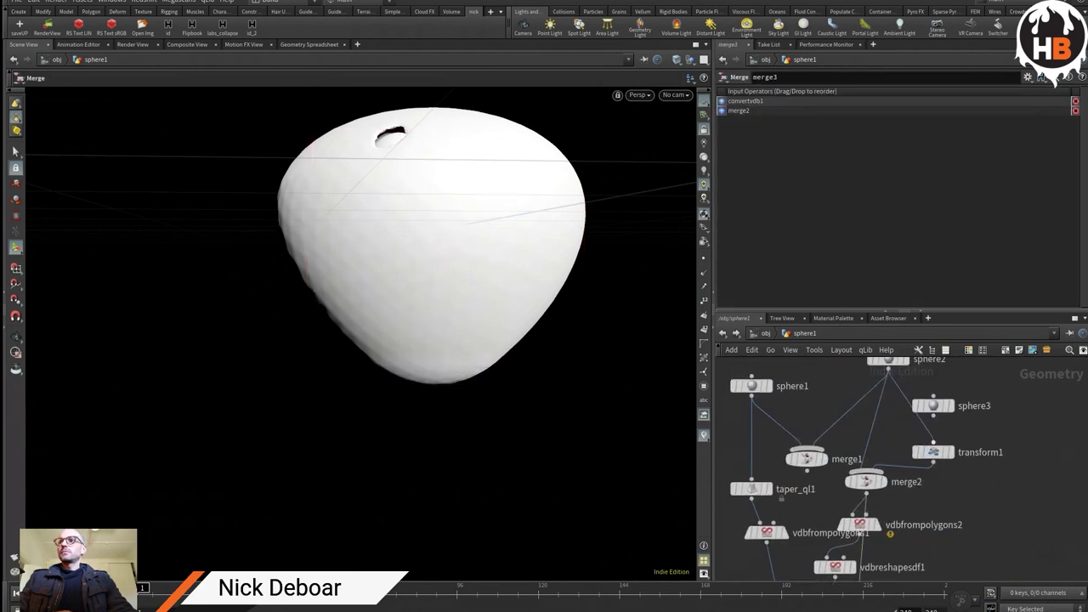
Step: Push eye sphere2 forward and set taper_ql1's Upper Taper to 1.44
left_click(888, 362)
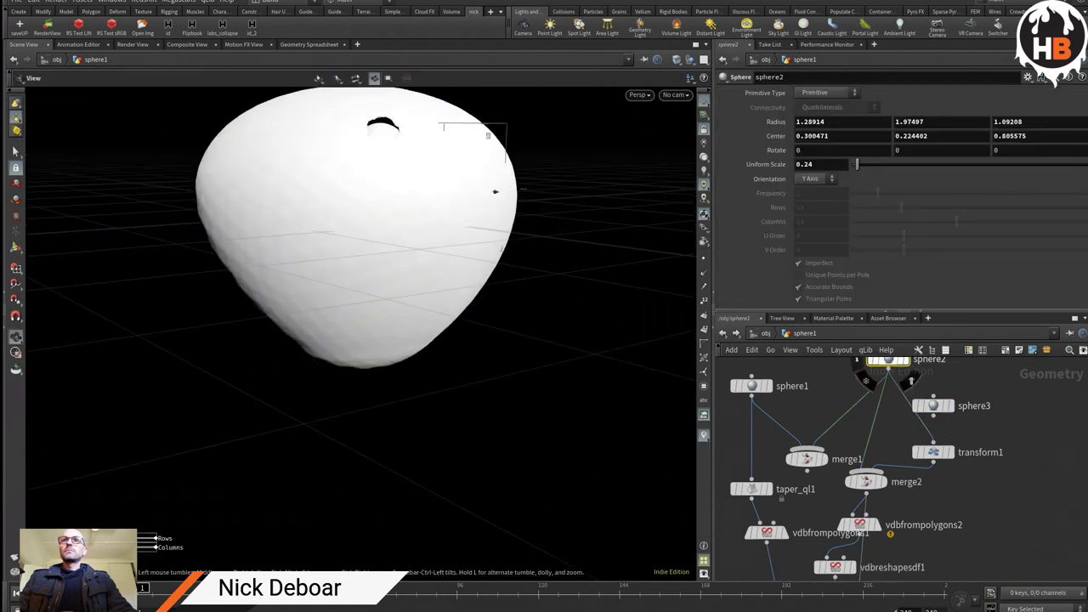
mouse_move(484, 188)
left_mouse_down()
mouse_move(510, 191)
mouse_move(493, 192)
left_mouse_up()
left_click(751, 488)
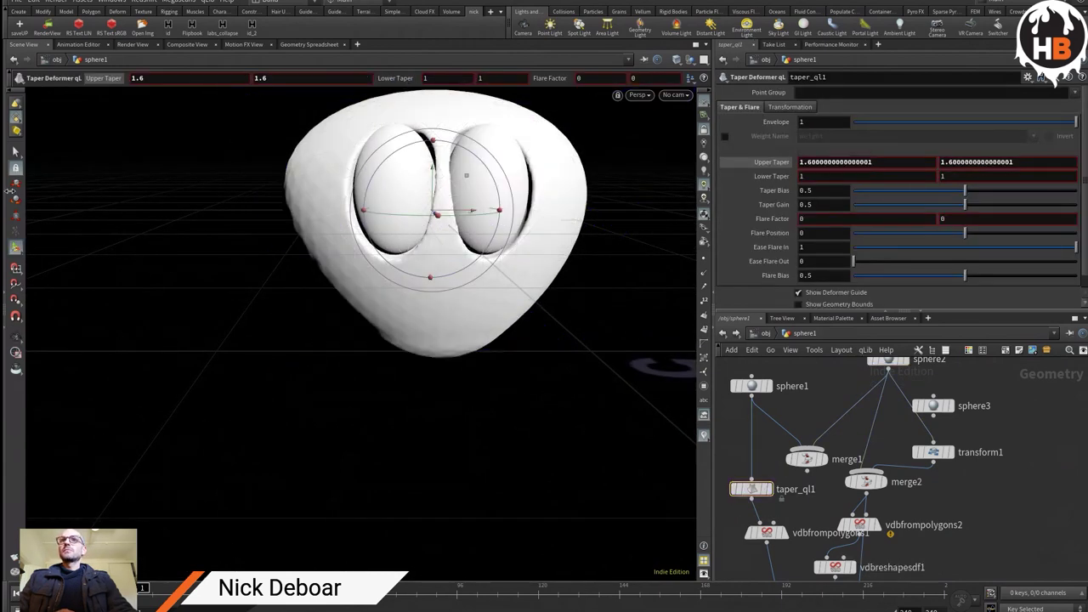
middle_click_drag(26, 187, 27, 188)
key("ctrl+z")
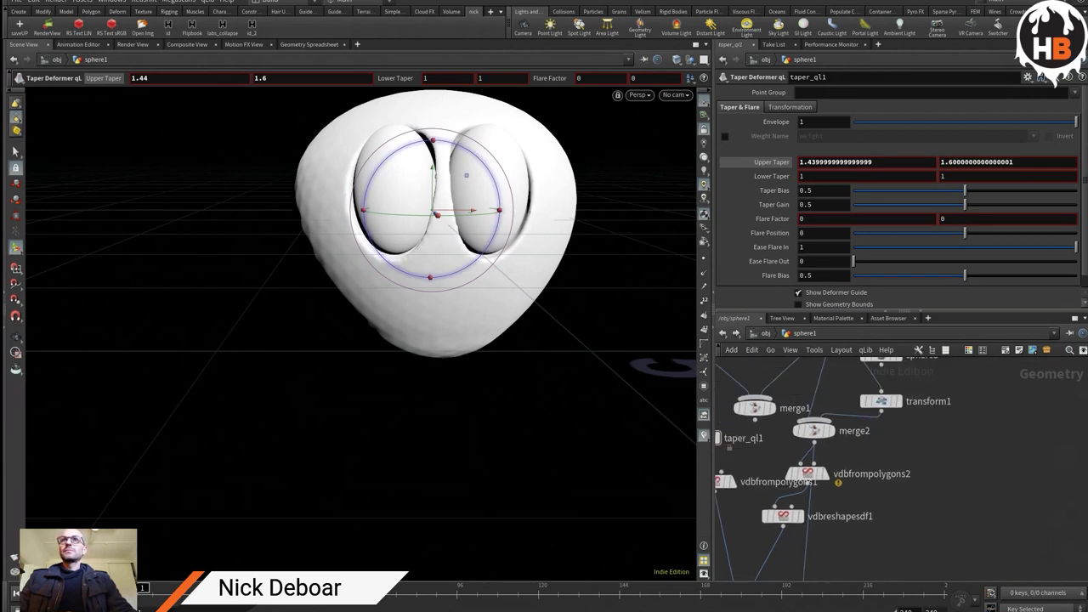
Step: From a side view, pull sphere2 back to center Z 1.03165
key("Escape")
left_click_drag(357, 340, 489, 343)
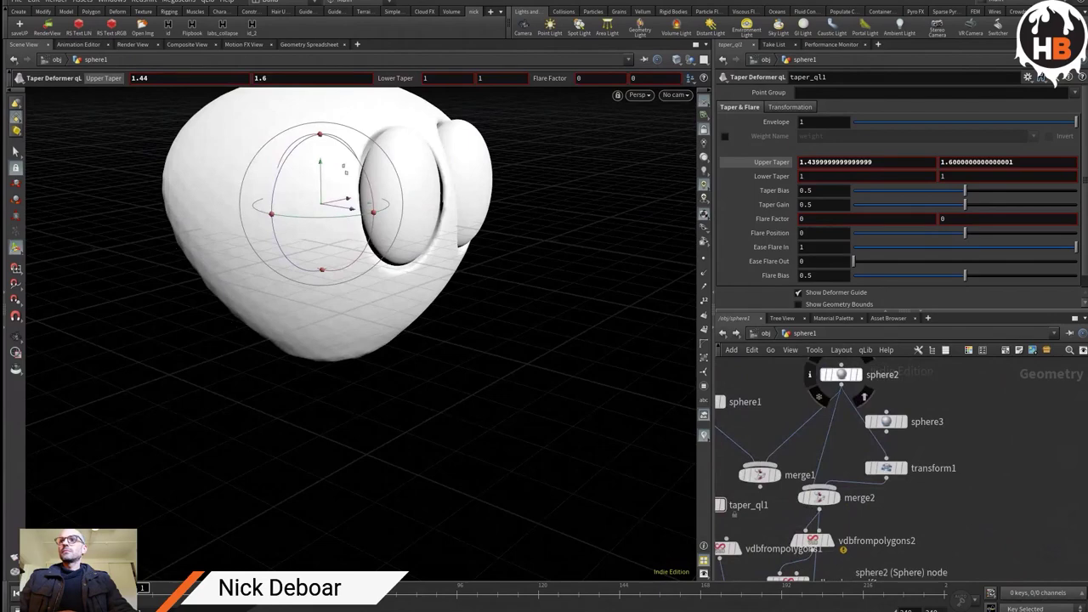
left_click(840, 374)
mouse_move(510, 192)
left_mouse_down()
mouse_move(425, 190)
mouse_move(531, 191)
mouse_move(508, 200)
left_mouse_up()
key("Escape")
key("Return")
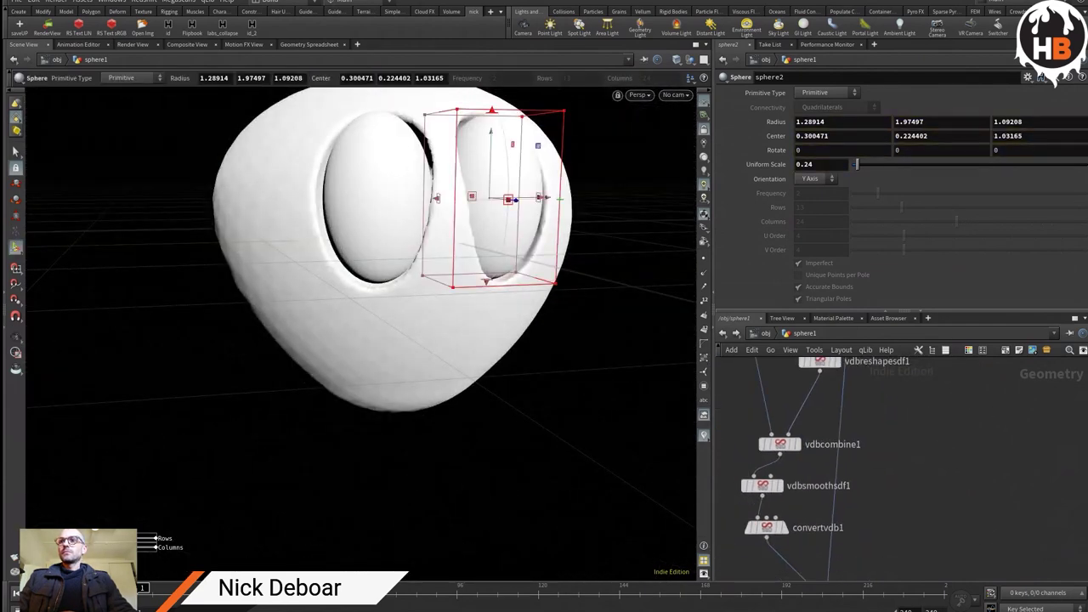
left_click(778, 444)
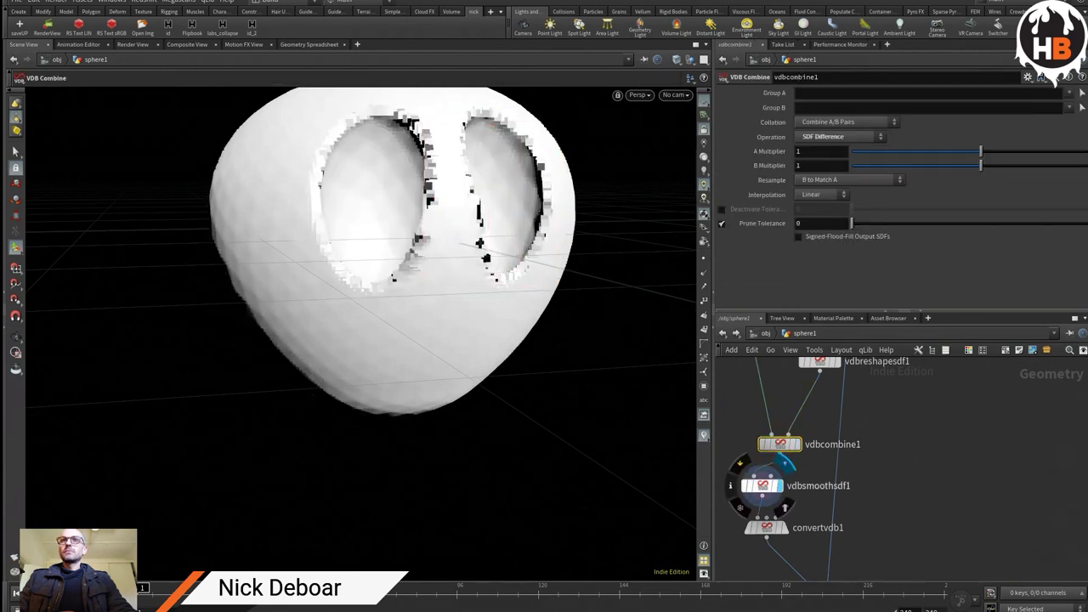
middle_click_drag(753, 485, 756, 408)
left_click(832, 527)
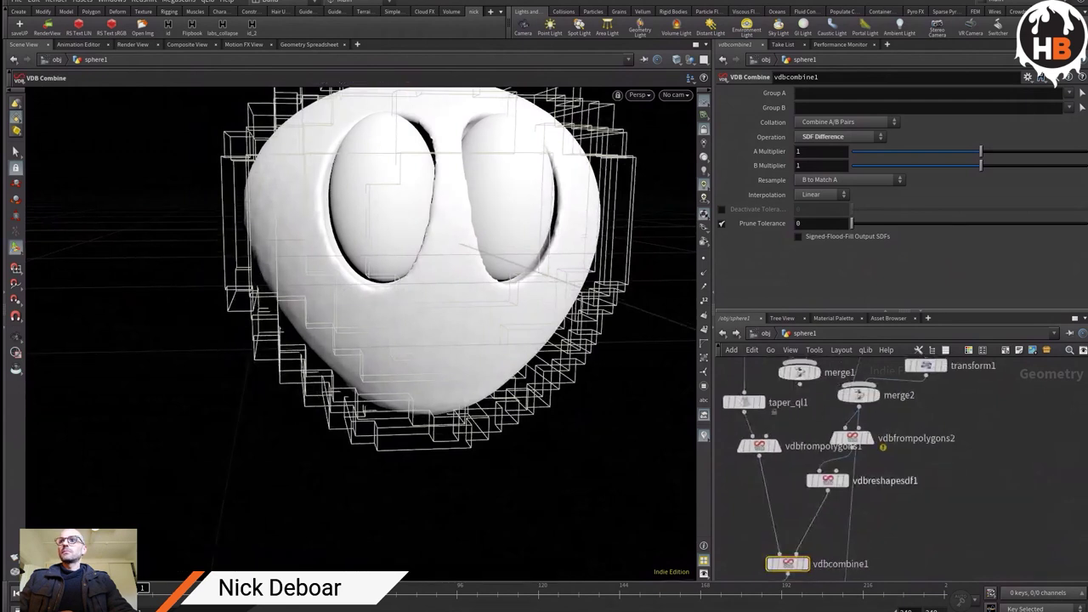
middle_click_drag(841, 476, 831, 376)
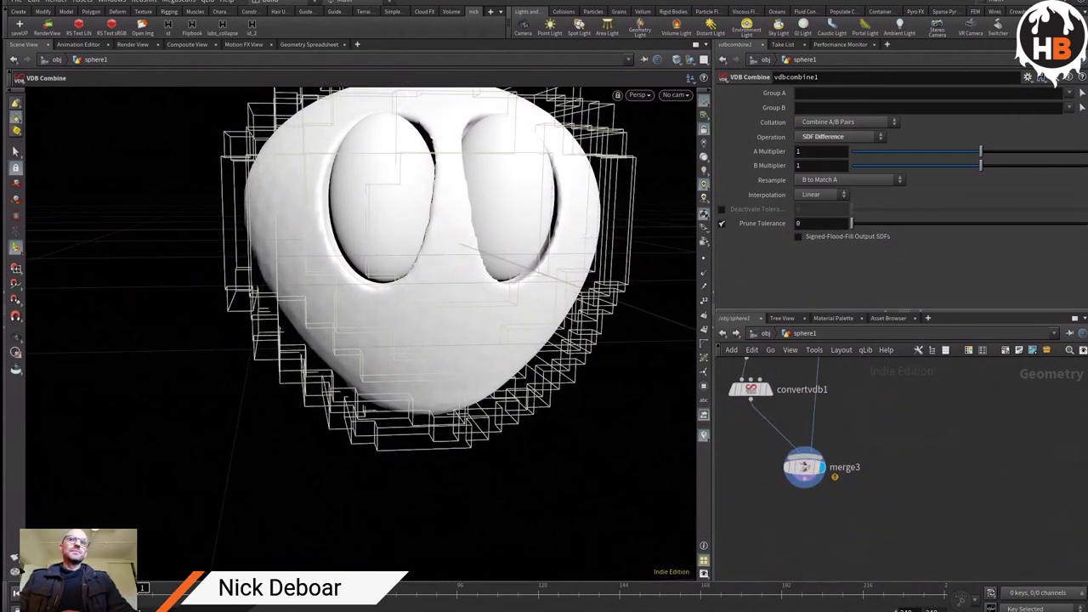
middle_click_drag(807, 408, 777, 510)
left_click_drag(424, 255, 493, 255)
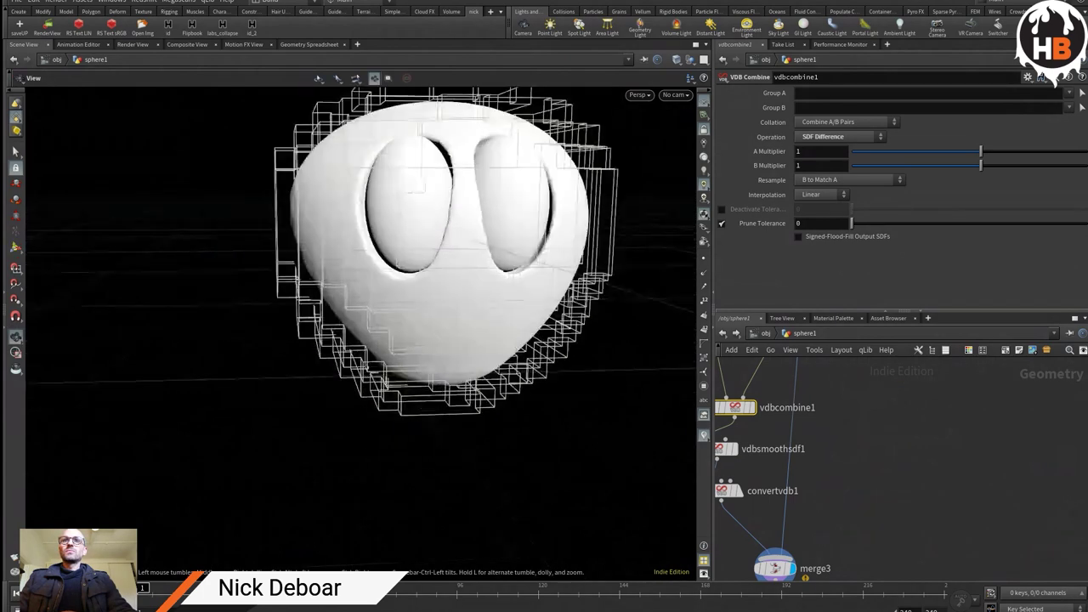
key("Return")
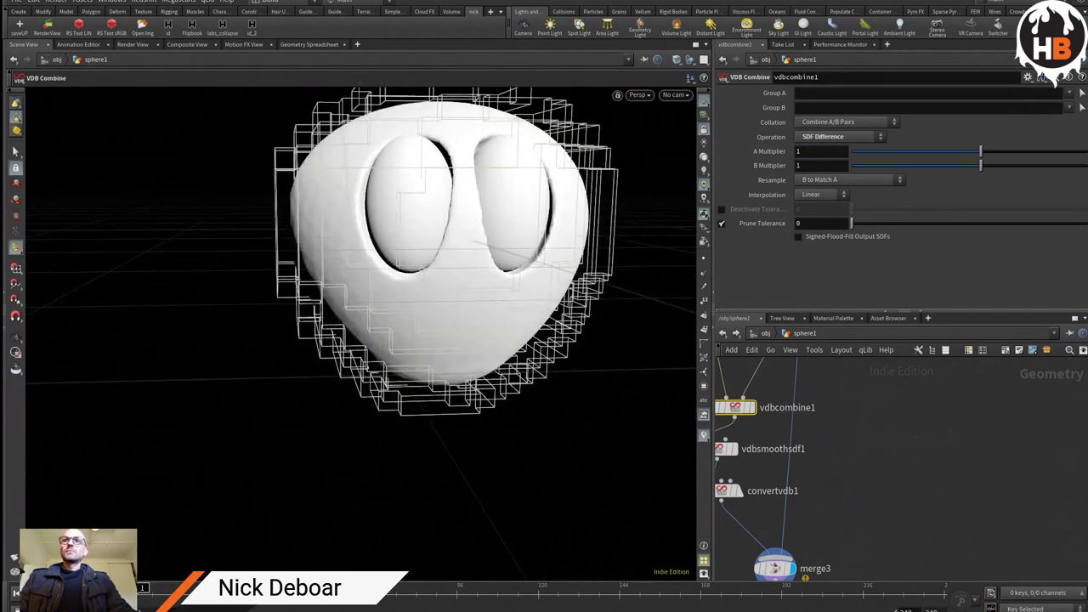
scroll(807, 468, "down", 5)
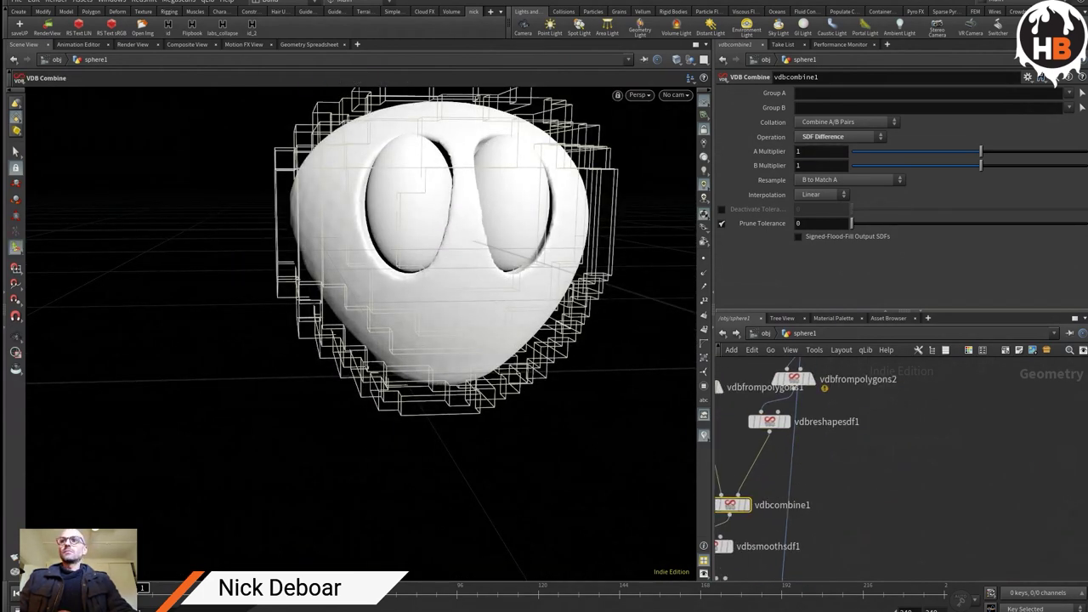
middle_click_drag(807, 442, 807, 482)
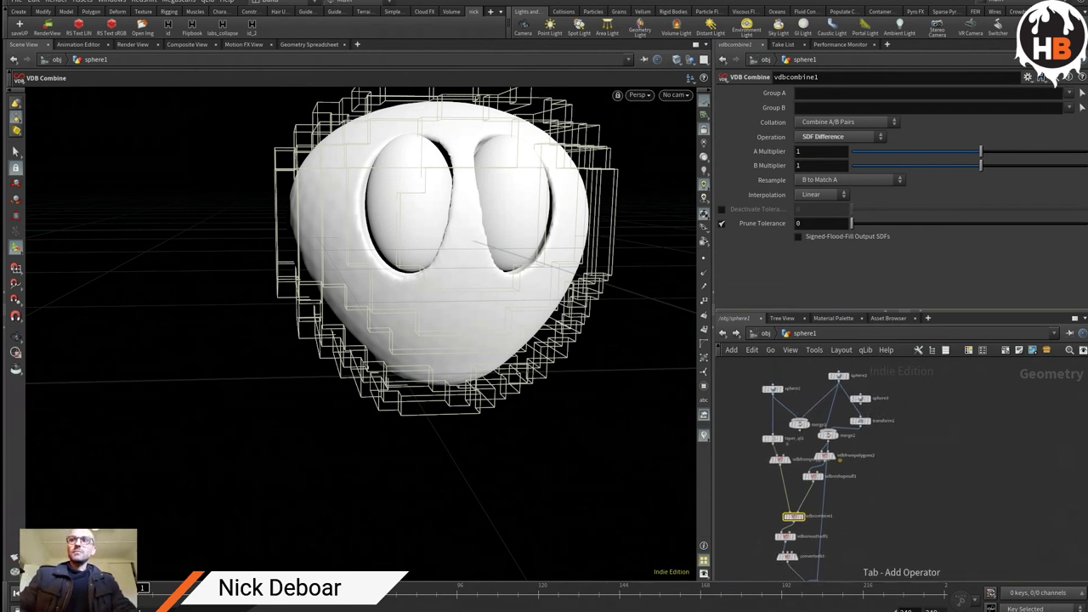
Step: Insert a black Color node between convertvdb1 and merge3 for the eye shapes
left_click(922, 430)
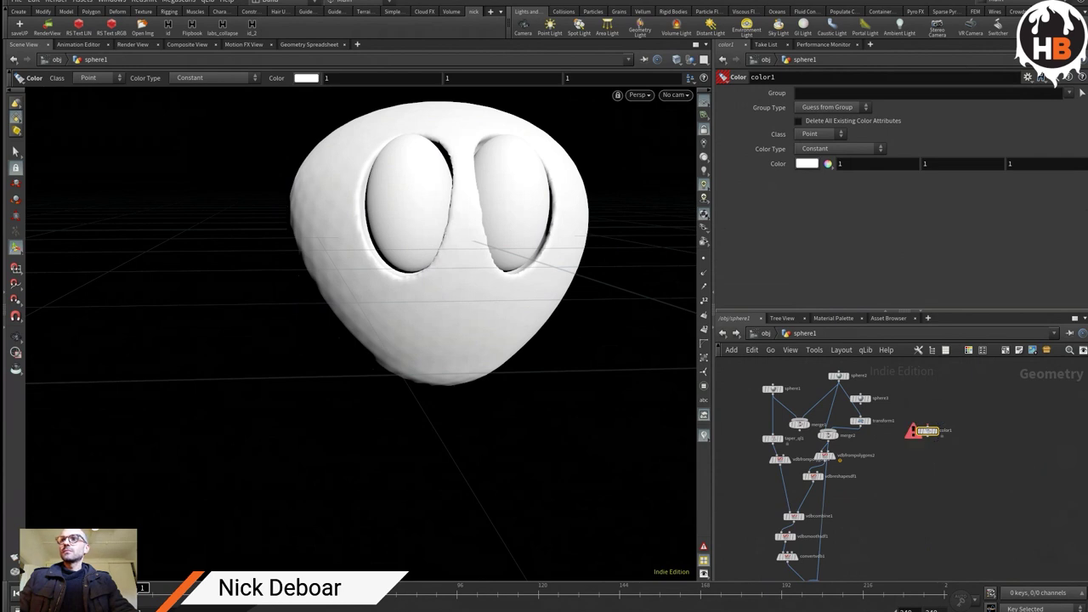
middle_click_drag(813, 593, 789, 542)
left_click_drag(903, 380, 790, 524)
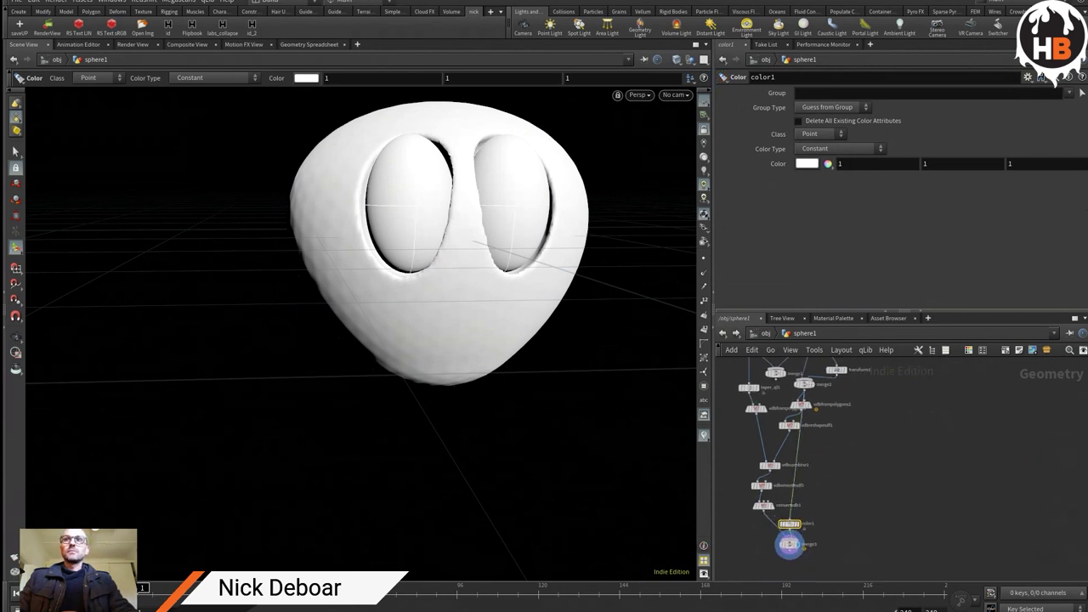
key("Return")
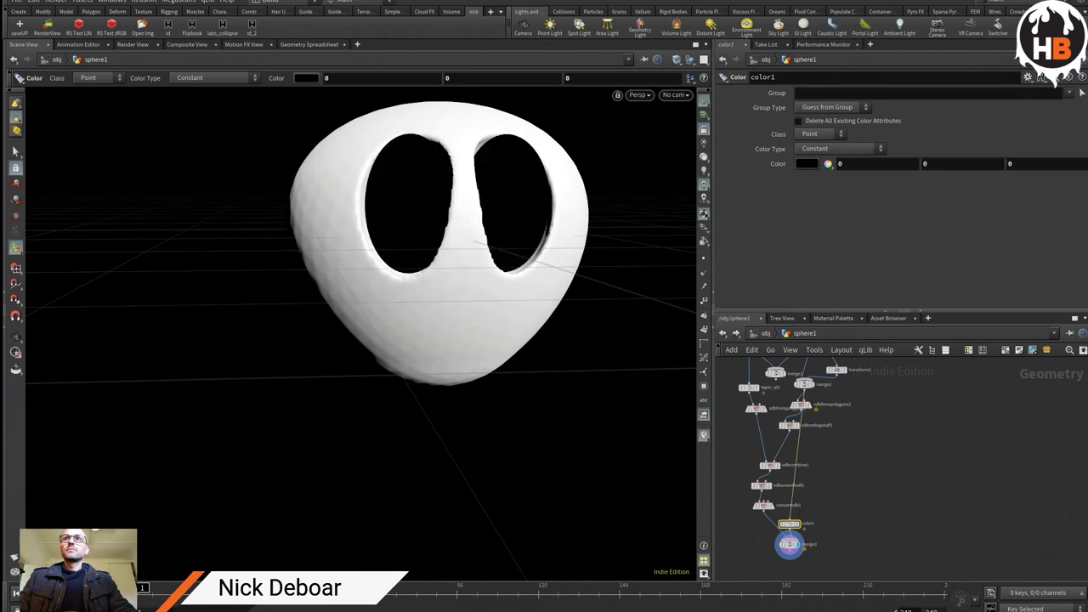
middle_click_drag(789, 544, 790, 472)
left_click_drag(791, 473, 754, 516)
scroll(793, 480, "up", 3)
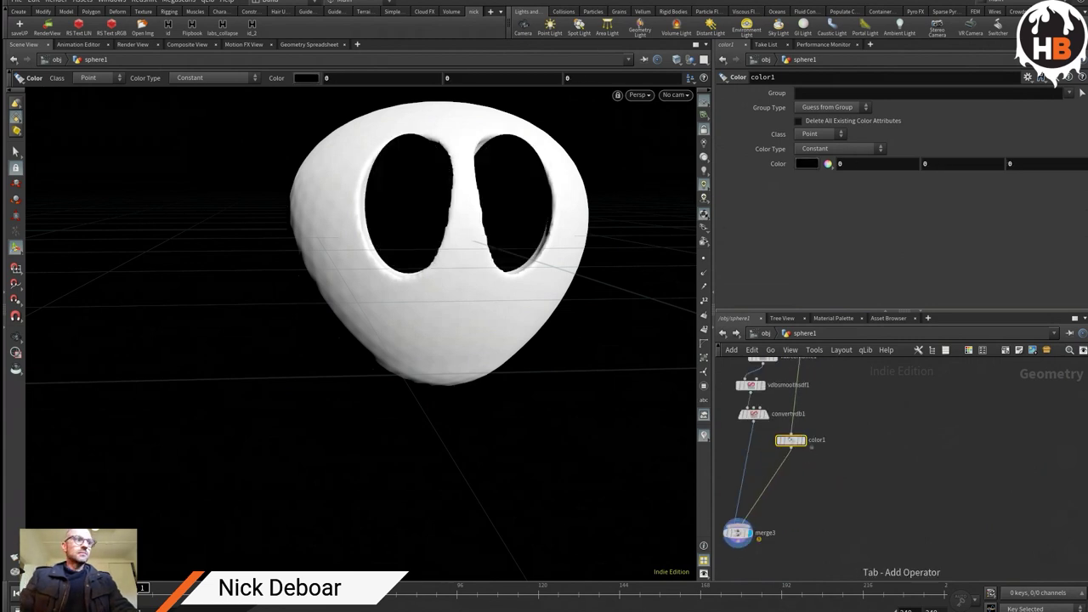
Step: Add a green color2 node for the head shell and a Labs Quick Material below merge3
key("Tab")
type("color")
key("Return")
left_click(737, 465)
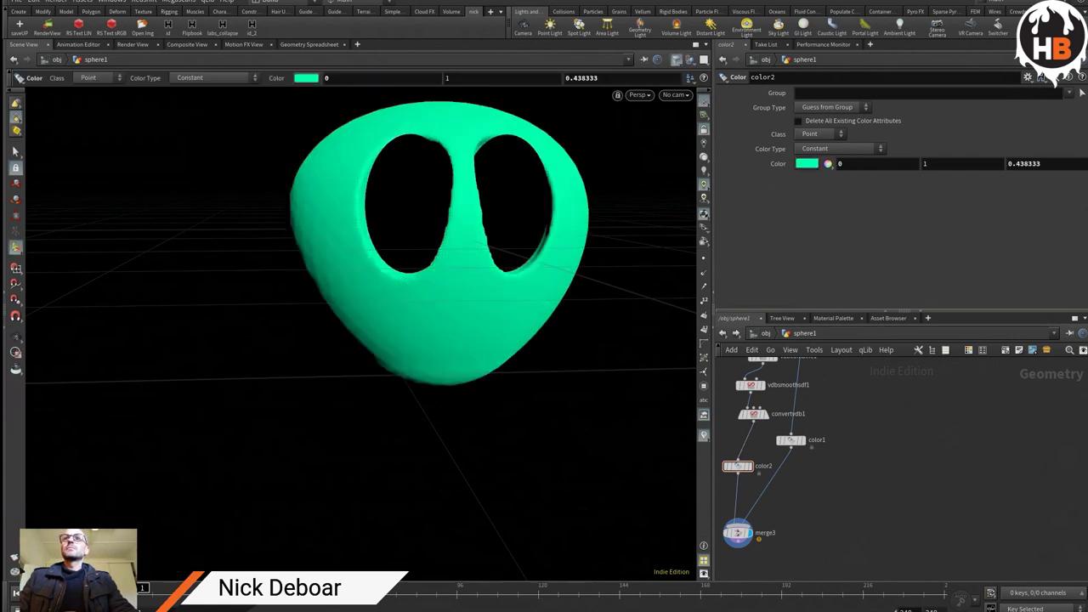
key("Escape")
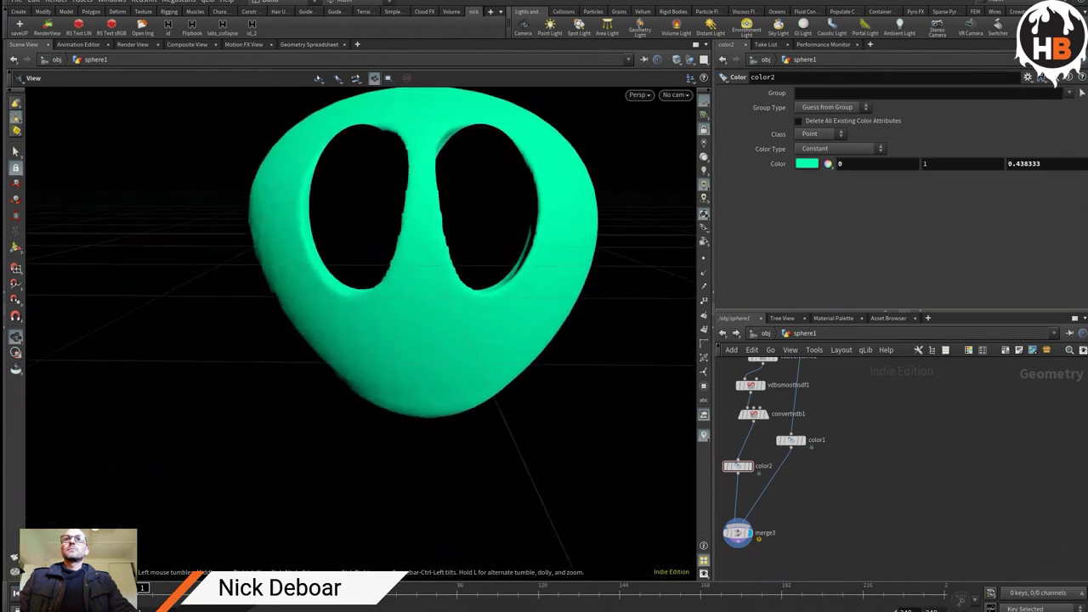
key("Return")
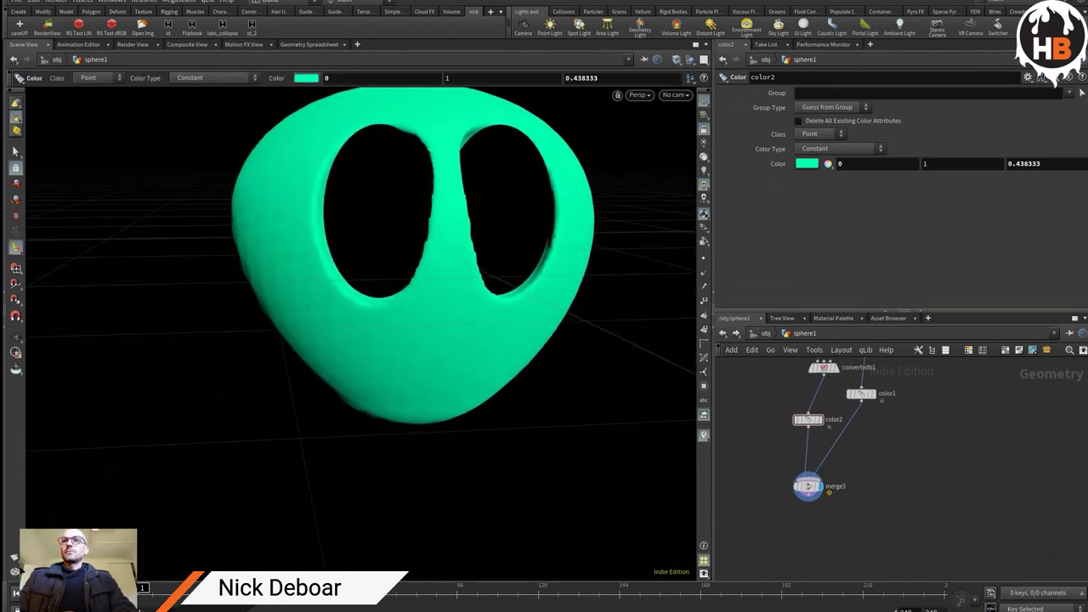
left_click_drag(808, 486, 853, 490)
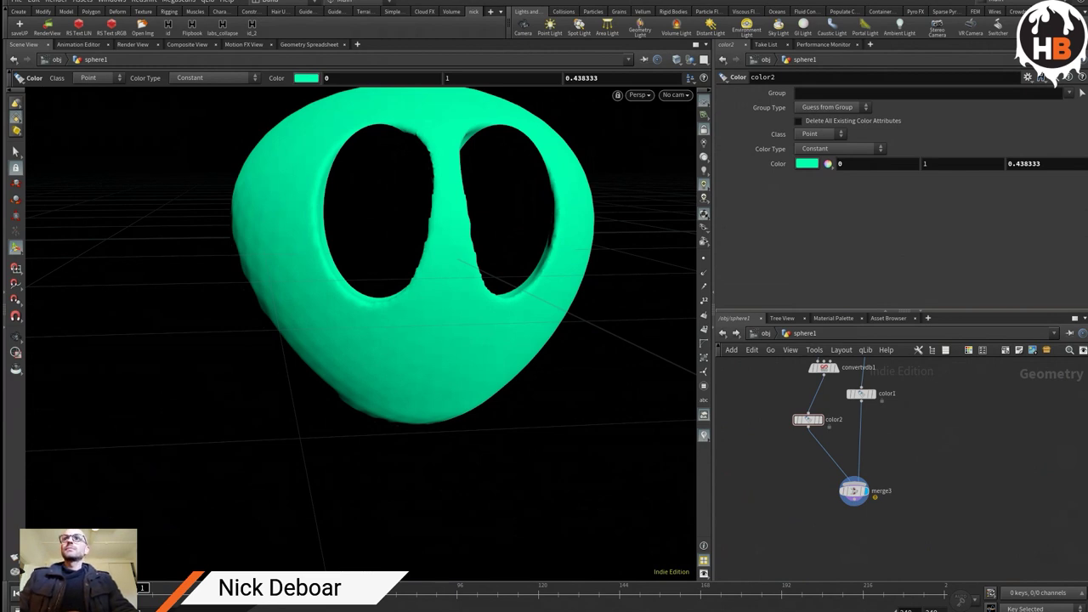
scroll(909, 490, "up", 2)
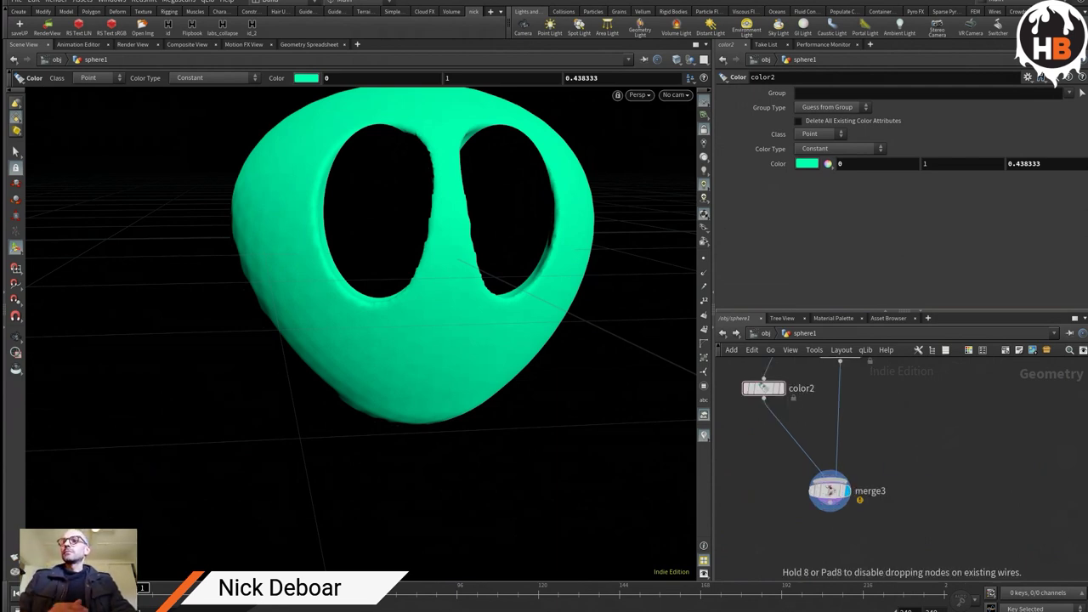
left_click(835, 535)
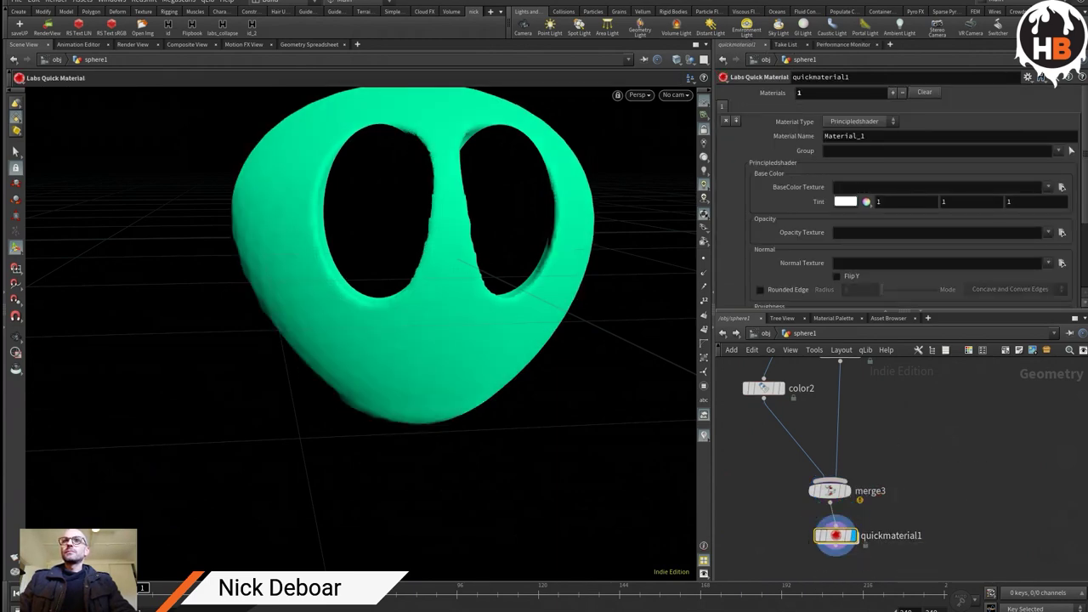
Step: Add a distant light to the scene, rotated about 61 degrees, at 0.23 intensity
left_click(765, 333)
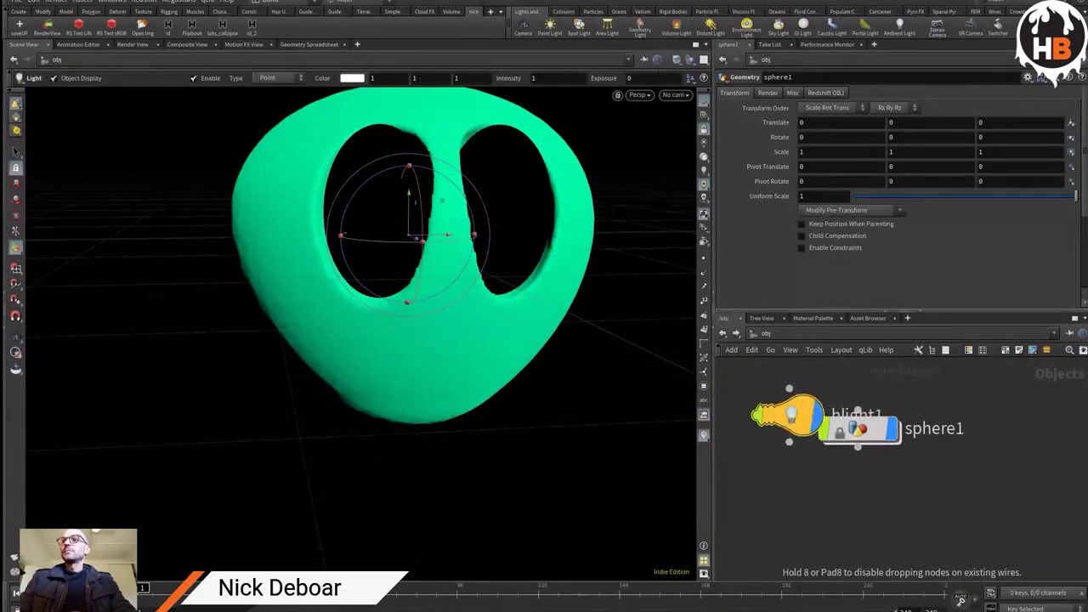
left_click(778, 486)
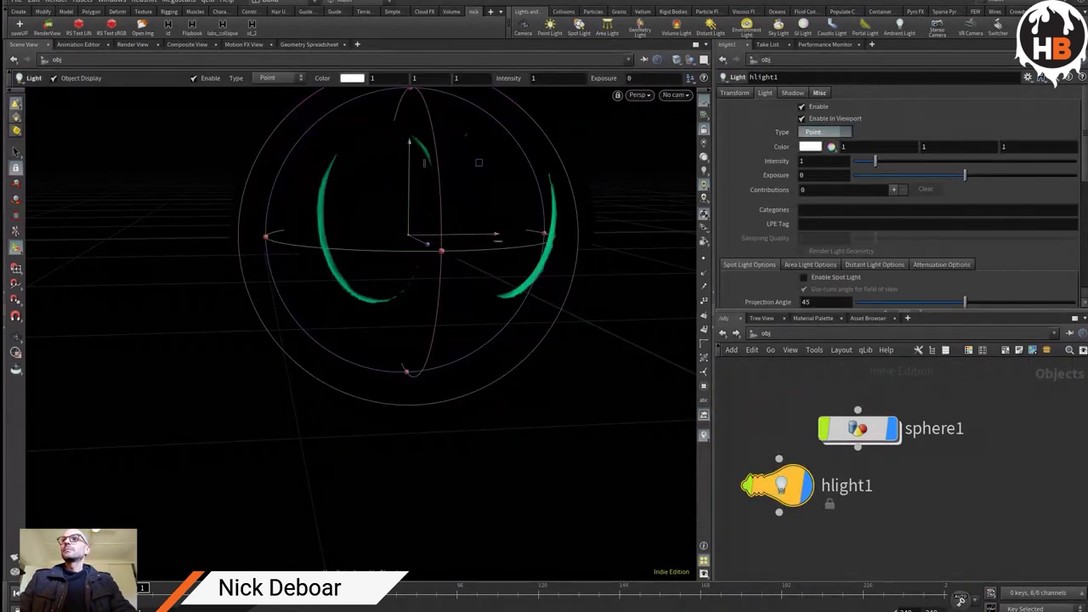
left_click(816, 131)
left_click(816, 215)
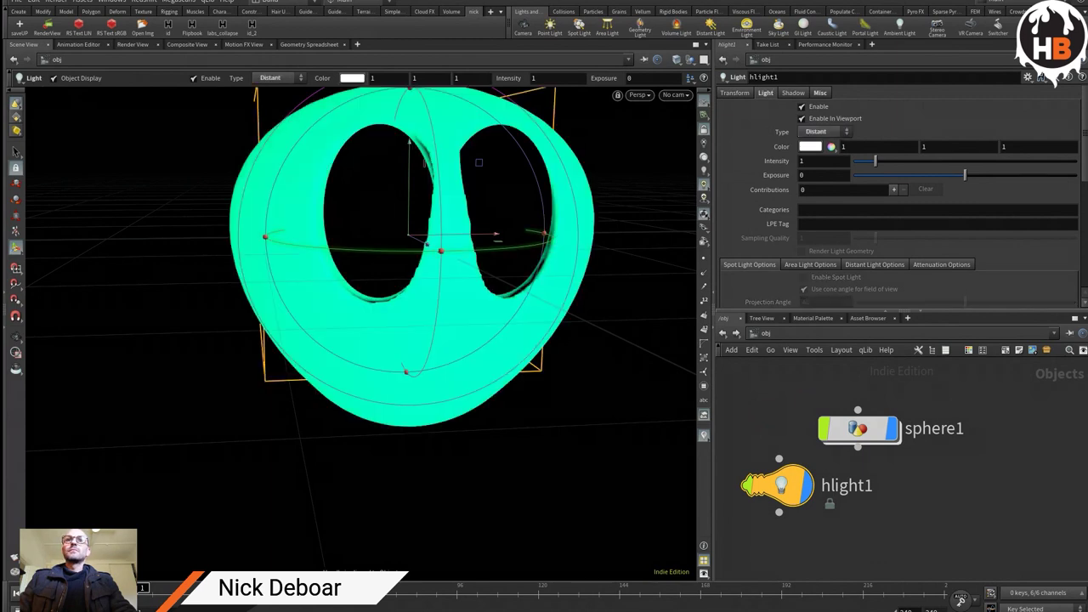
key("r")
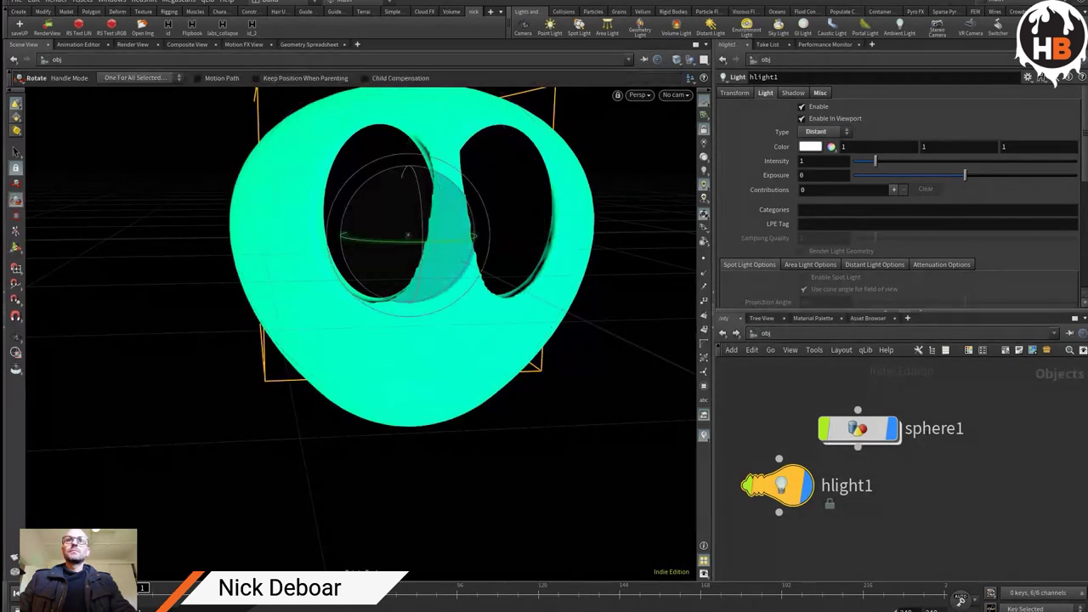
left_click_drag(473, 236, 342, 236)
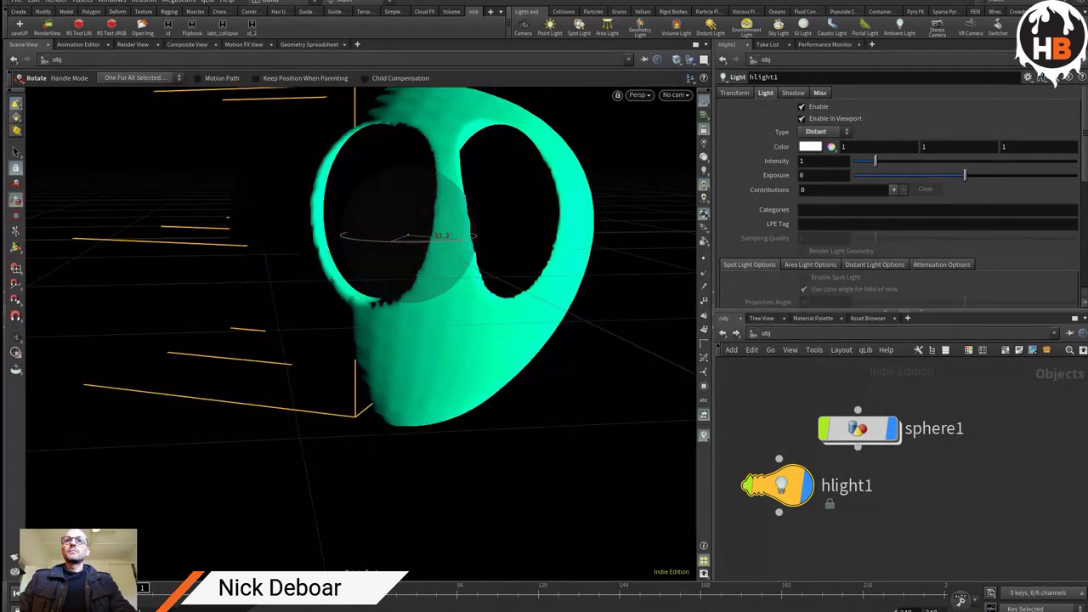
left_click_drag(408, 255, 323, 255, "alt")
key("r")
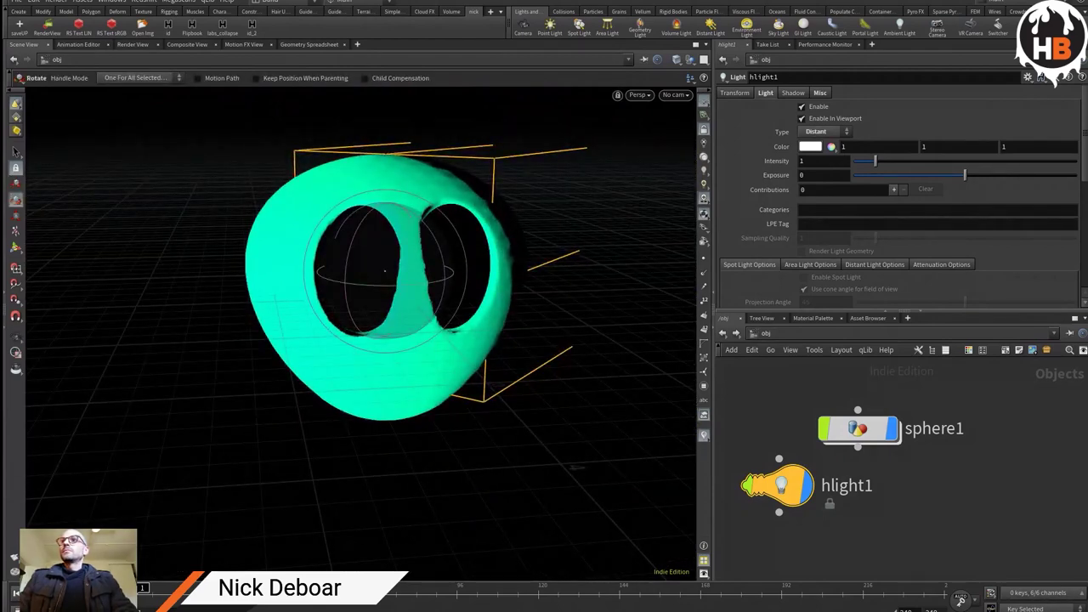
left_click_drag(876, 161, 858, 161)
scroll(850, 425, "up", 2)
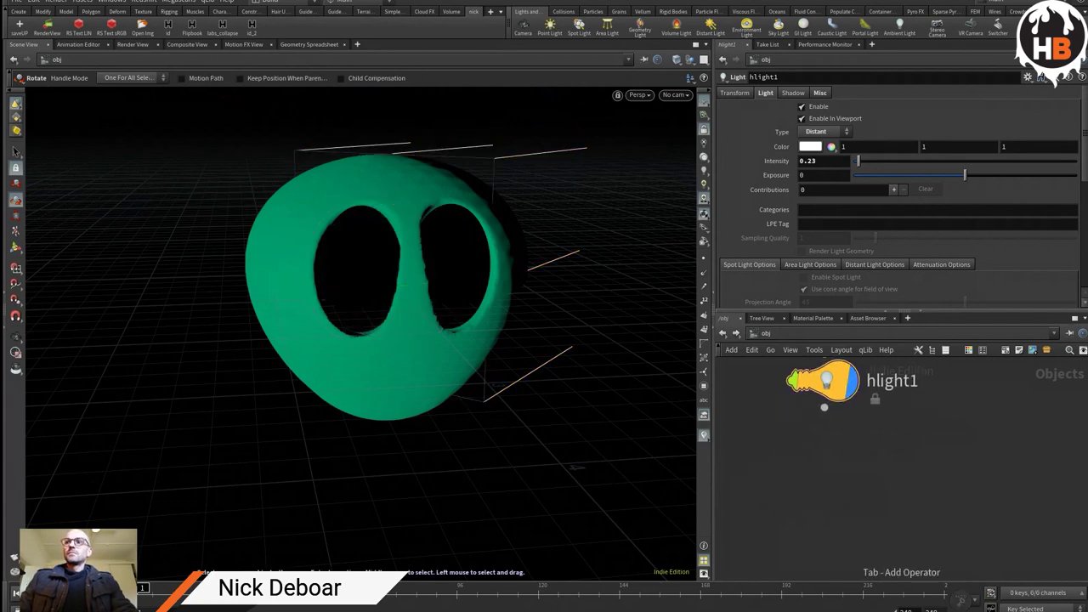
Step: Add an environment light at 0.2 intensity and raise the distant light hlight1 to 0.45
left_click(884, 458)
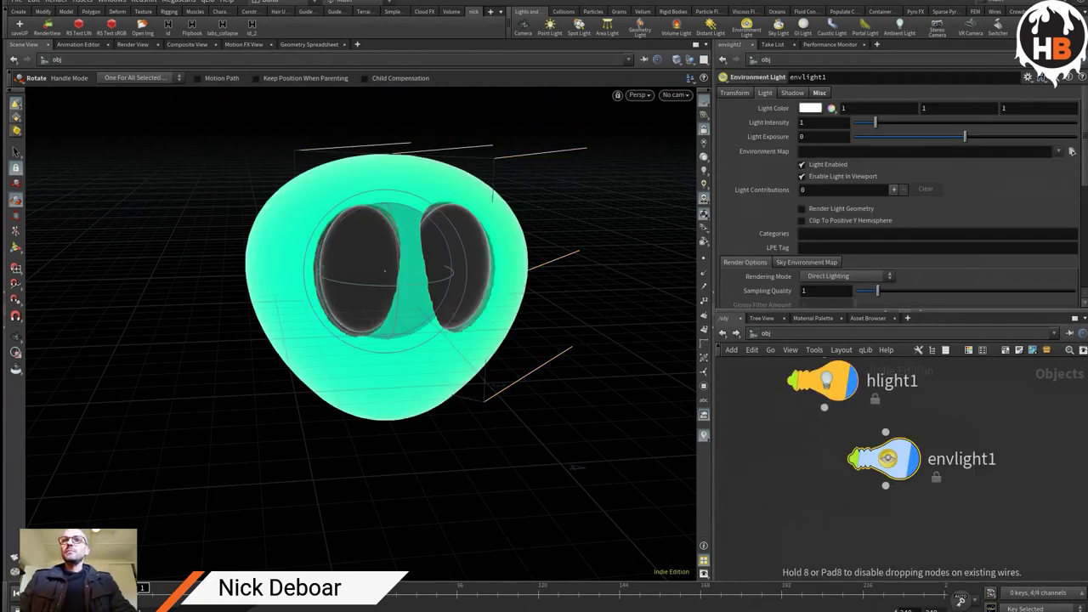
left_click_drag(876, 122, 859, 122)
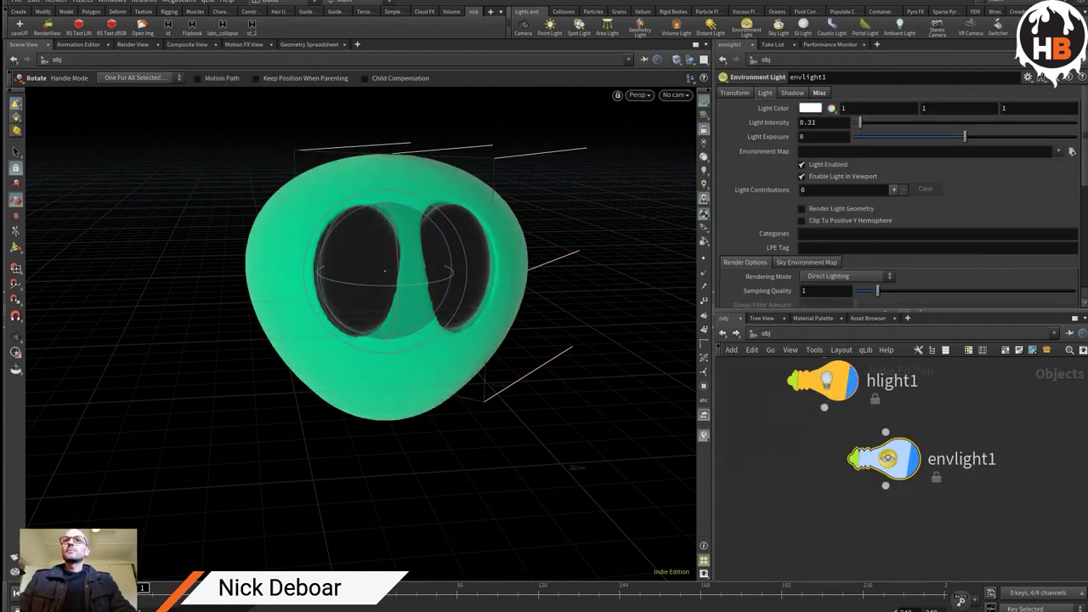
left_click_drag(340, 298, 408, 280, "alt")
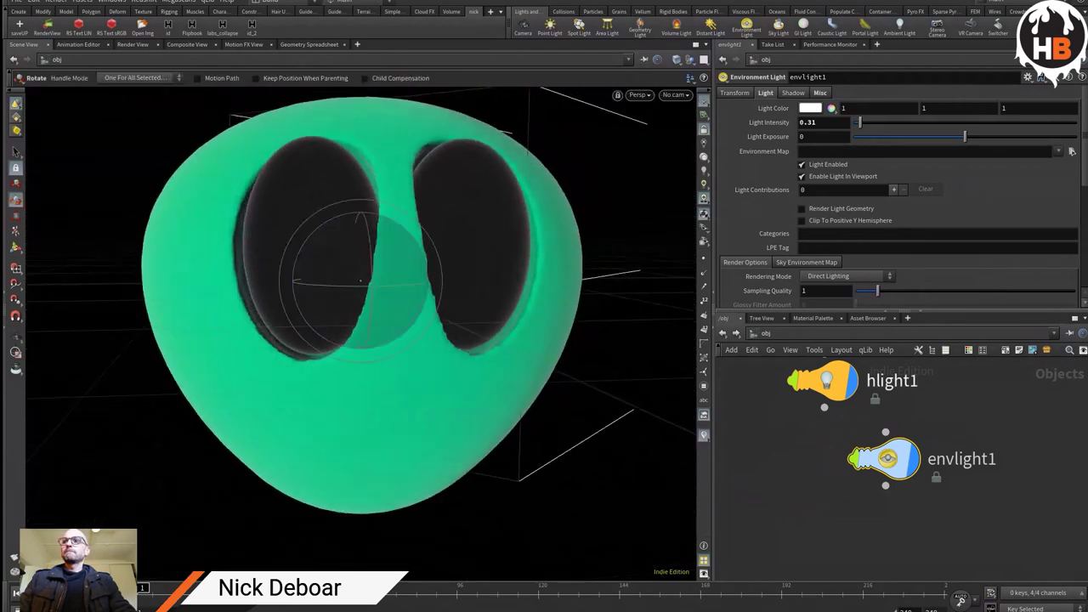
left_click(823, 381)
left_click(884, 459)
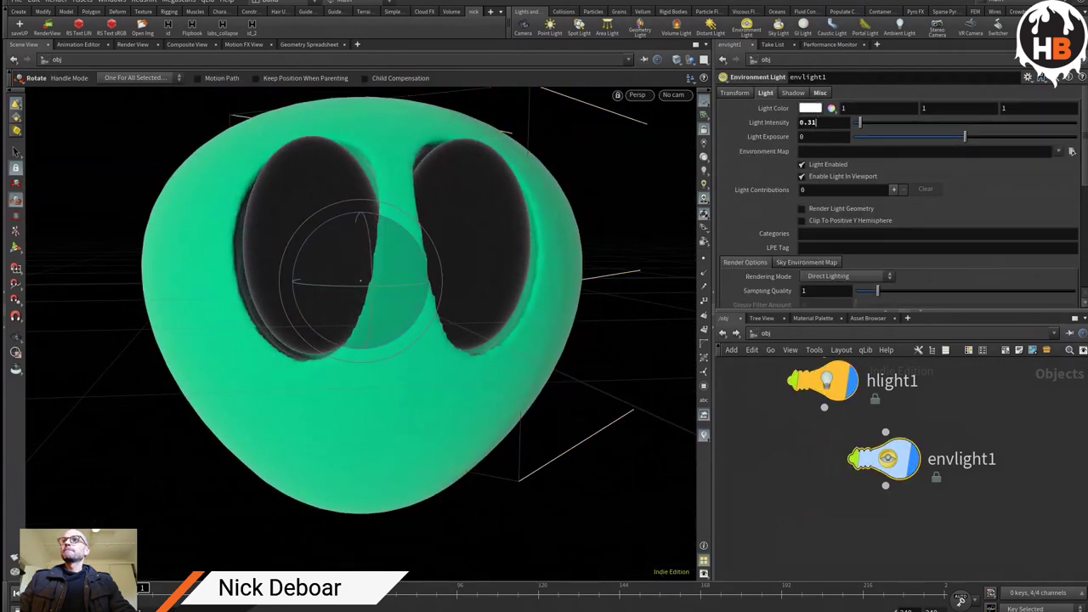
key("ctrl+a")
type(".2")
key("Return")
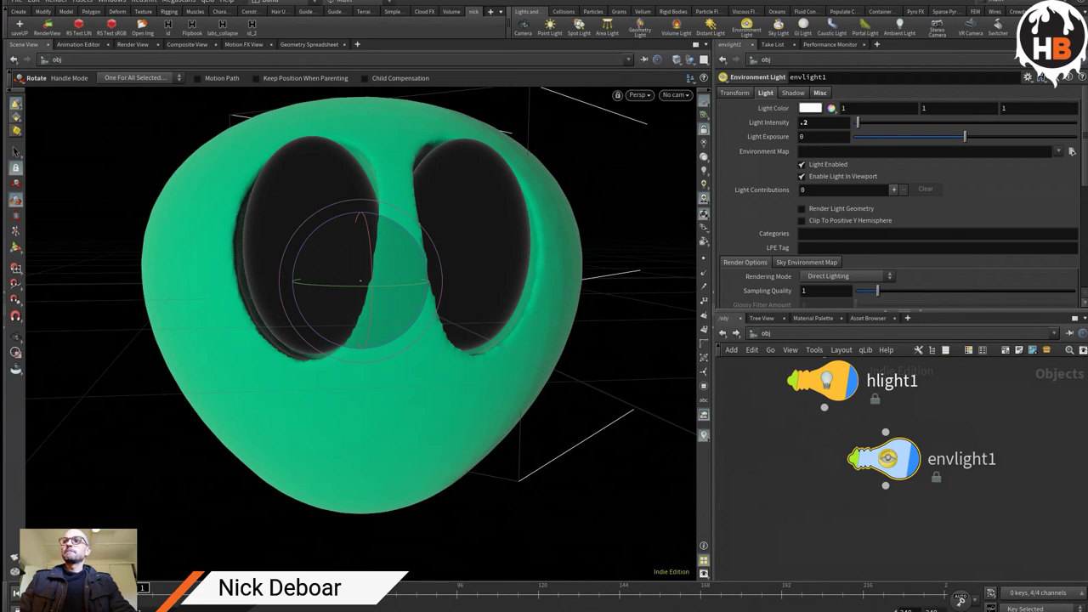
left_click(817, 381)
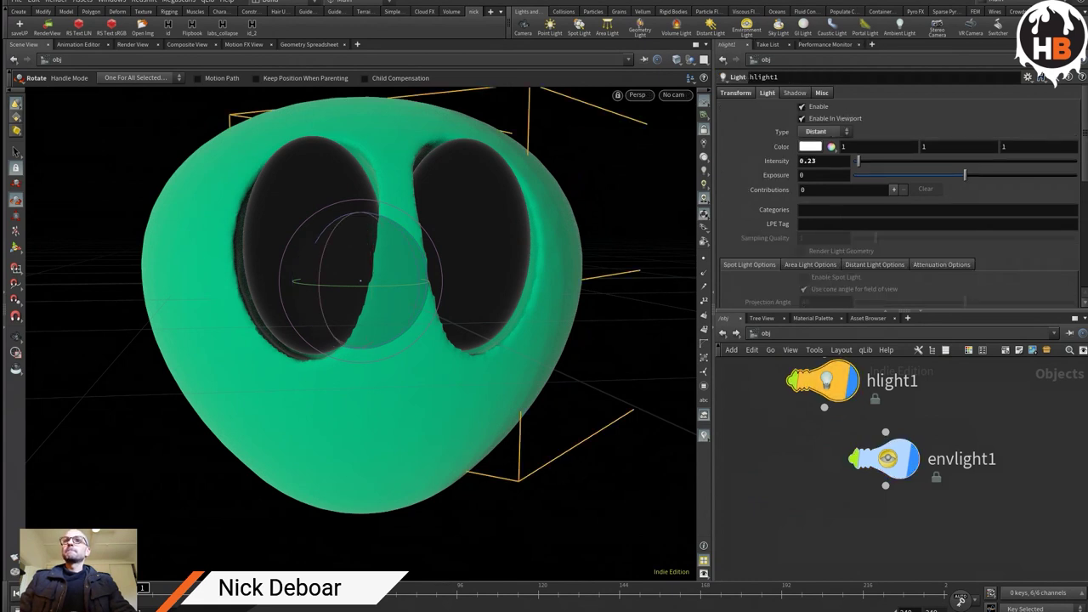
left_click_drag(857, 161, 863, 160)
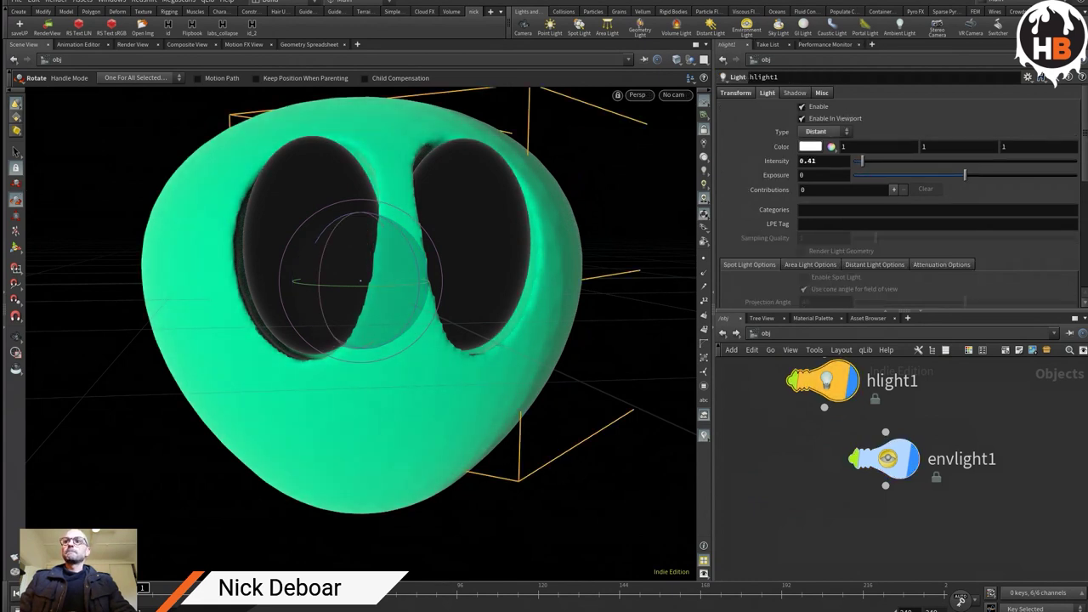
Step: Inside sphere1, set quickmaterial1's Material Type to GameDev Matcap with matcap_orange.exr
key("h")
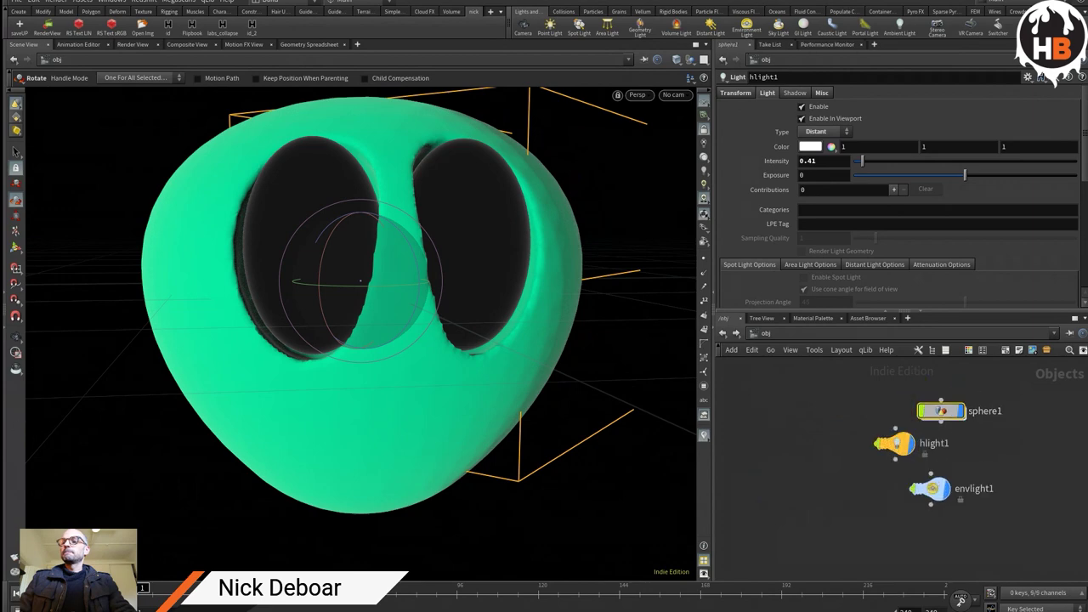
double_click(940, 410)
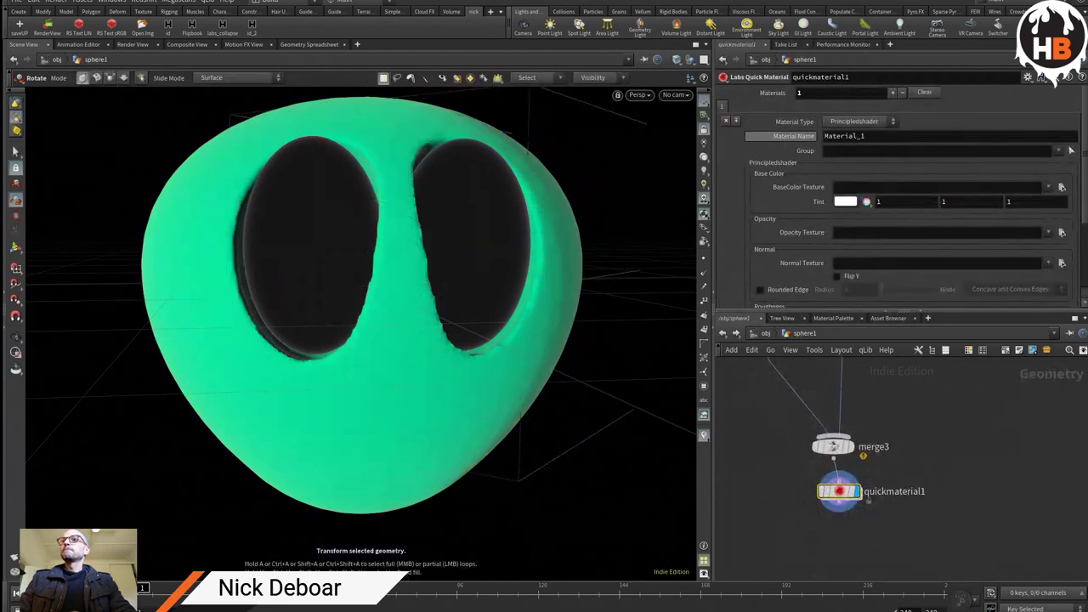
scroll(901, 196, "down", 3)
scroll(901, 195, "up", 3)
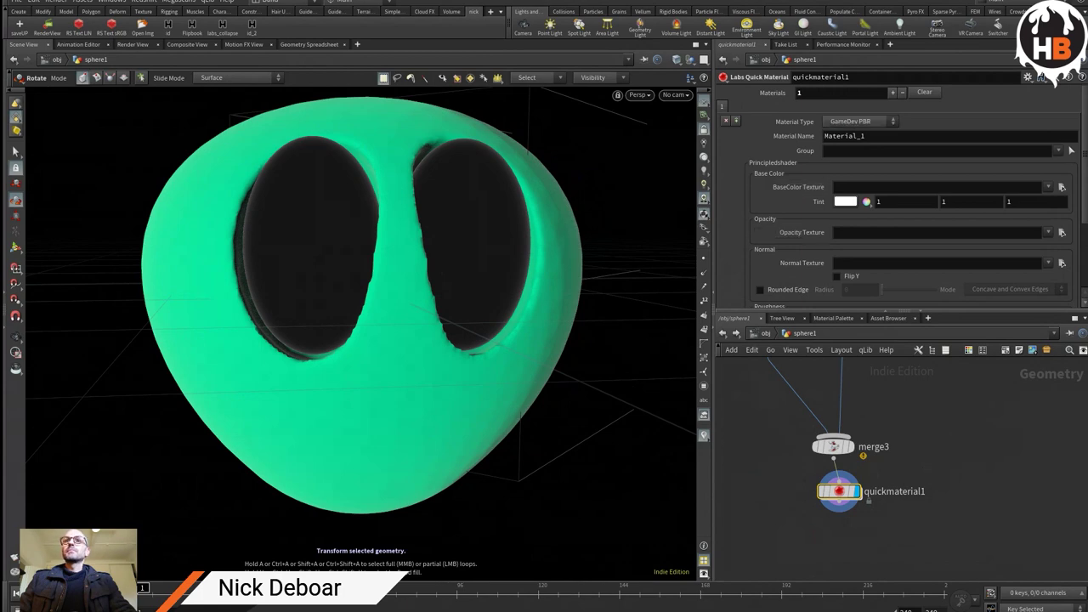
left_click(858, 122)
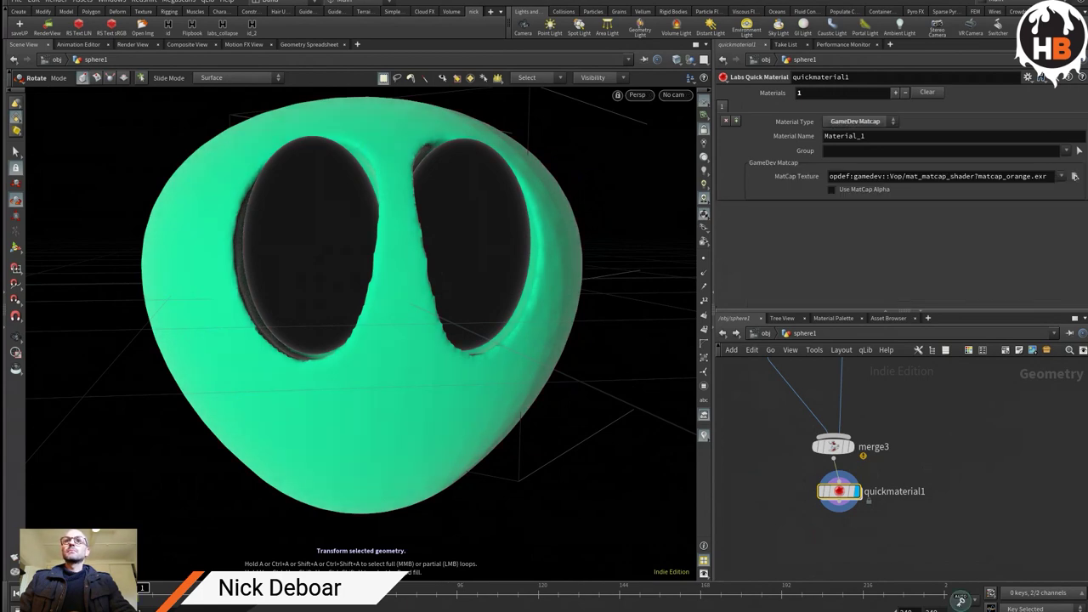
left_click_drag(357, 306, 85, 476)
Step: Add two Merge nodes, merge2 and merge3, placing merge3 further left
key("r")
mouse_move(746, 473)
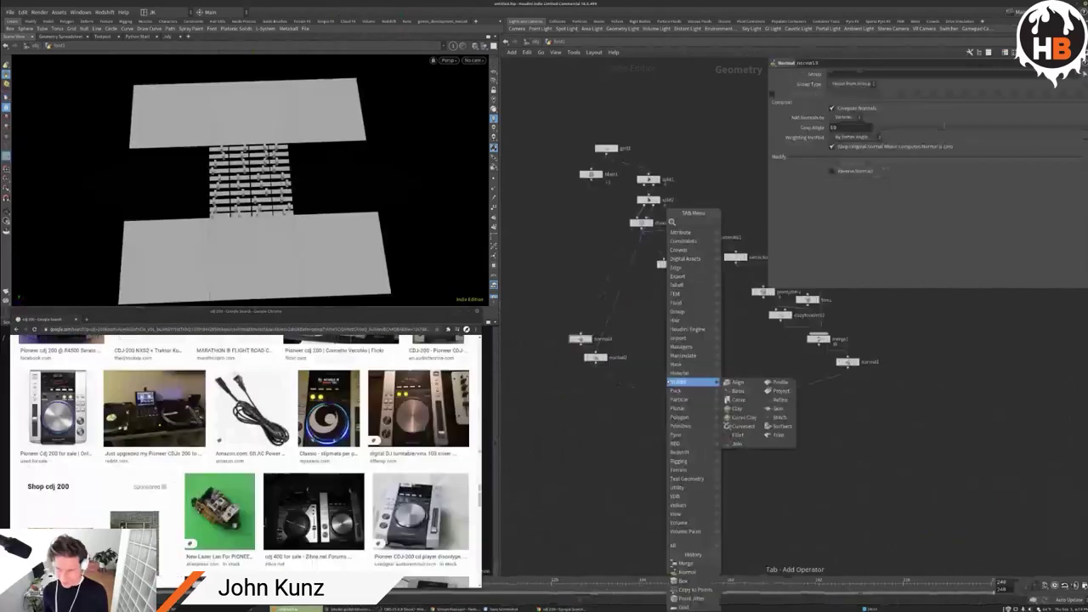
type("mer")
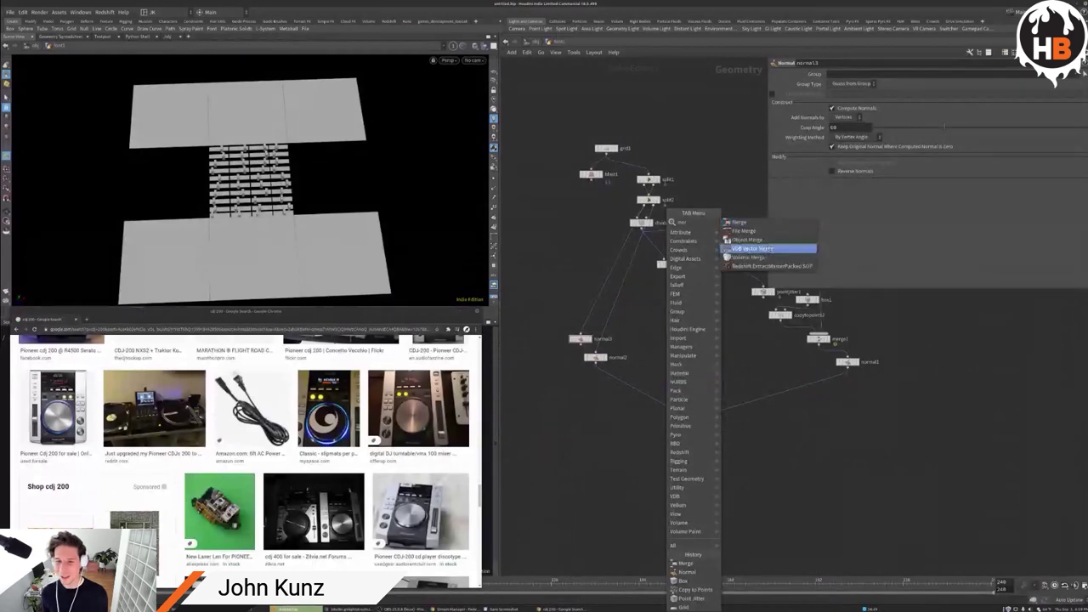
left_click(739, 222)
left_click(691, 430)
left_click(642, 391)
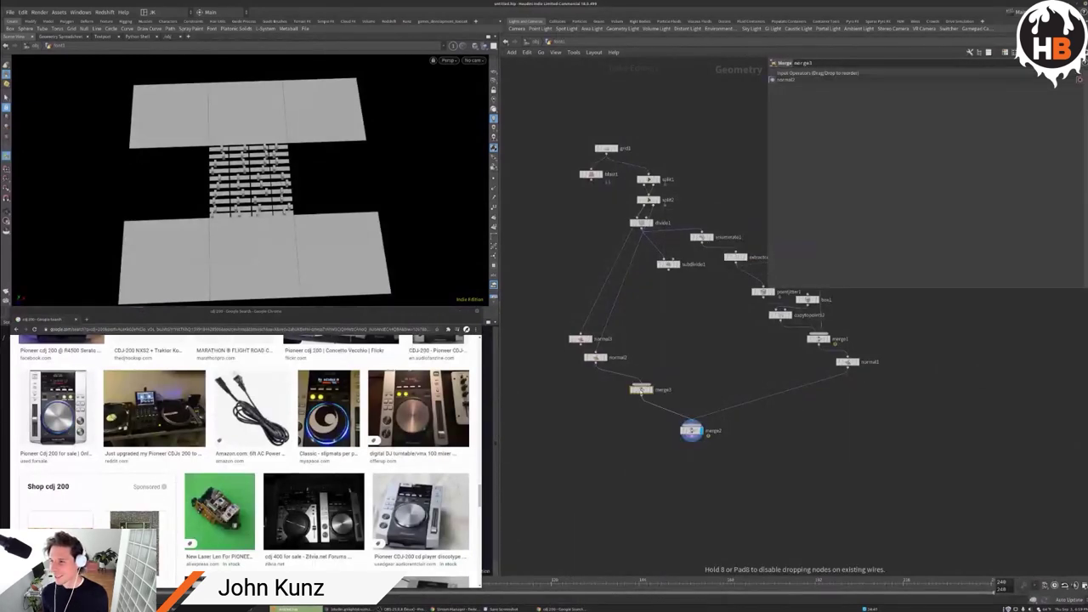
left_click_drag(642, 390, 591, 391)
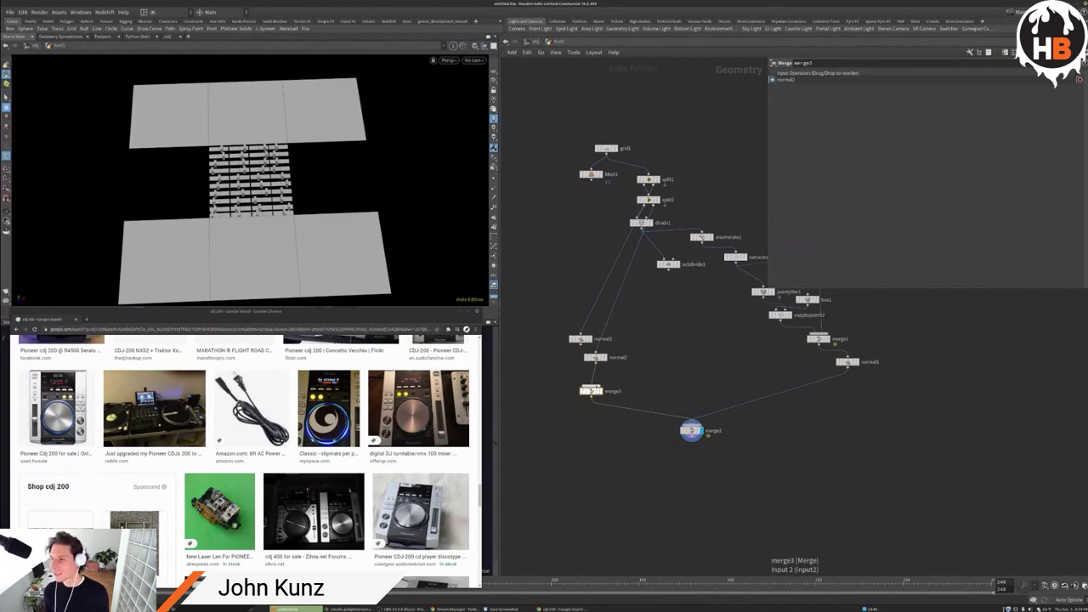
Step: Wire normal3 into merge3 as its second input, tidy the layout, and display normal3
left_click(590, 385)
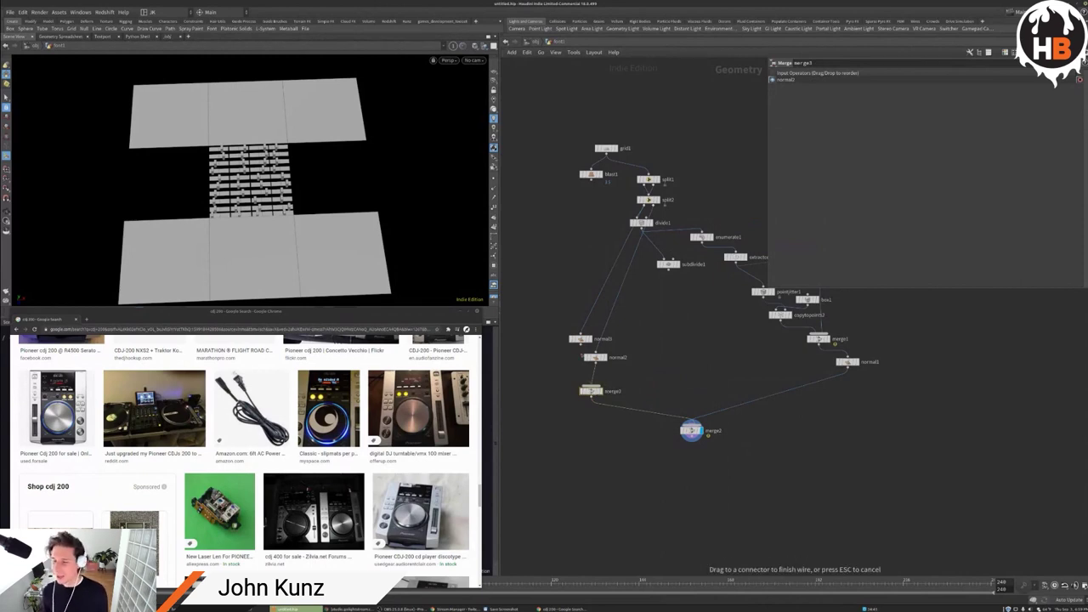
left_click(581, 344)
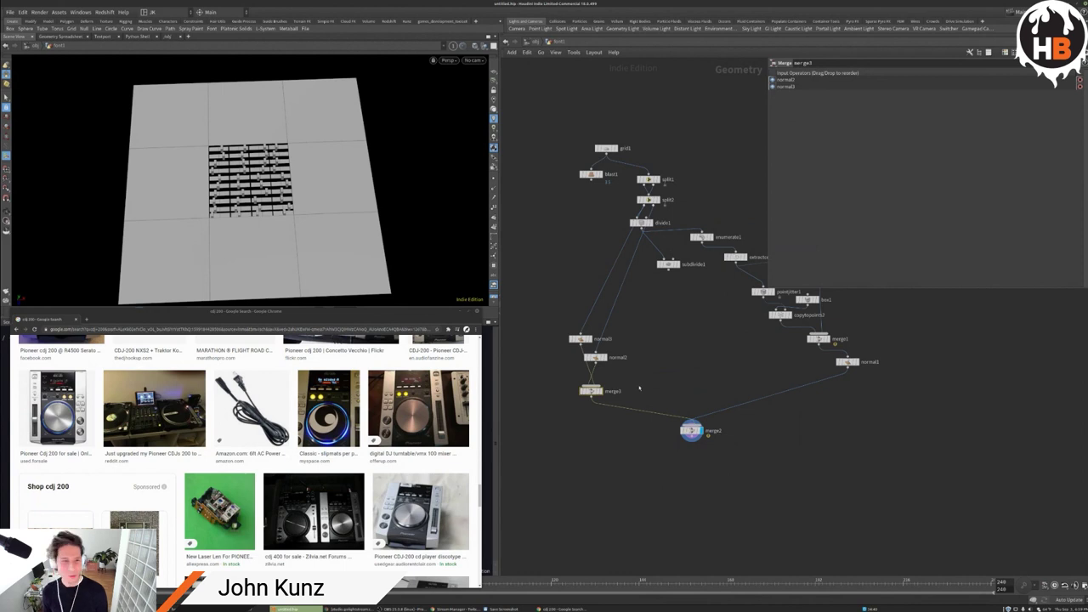
scroll(591, 380, "up", 3)
scroll(328, 129, "up", 3)
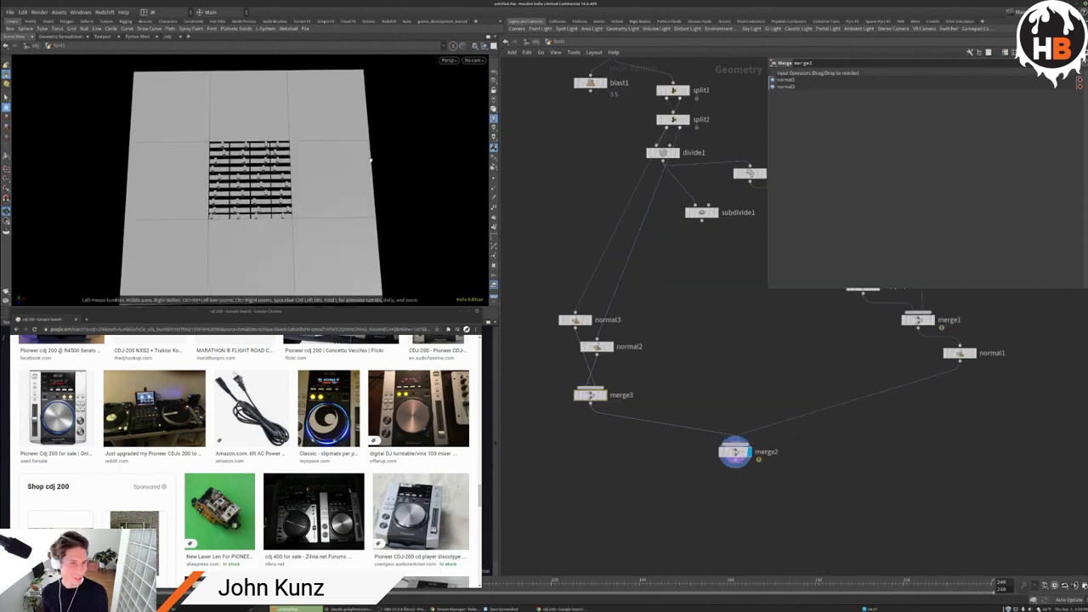
left_click_drag(328, 129, 302, 186)
key("h")
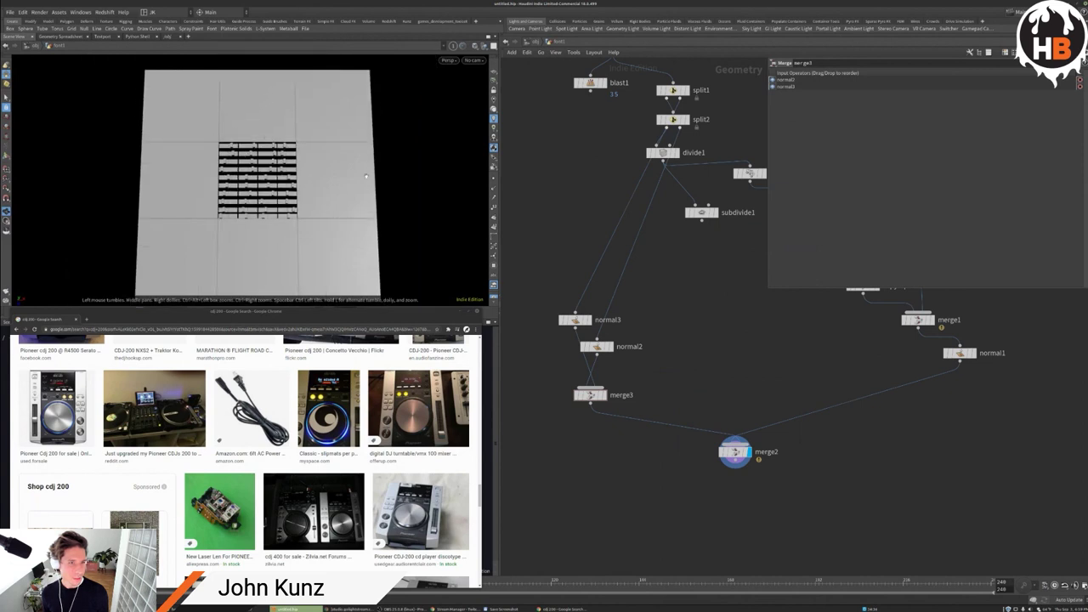
key("l")
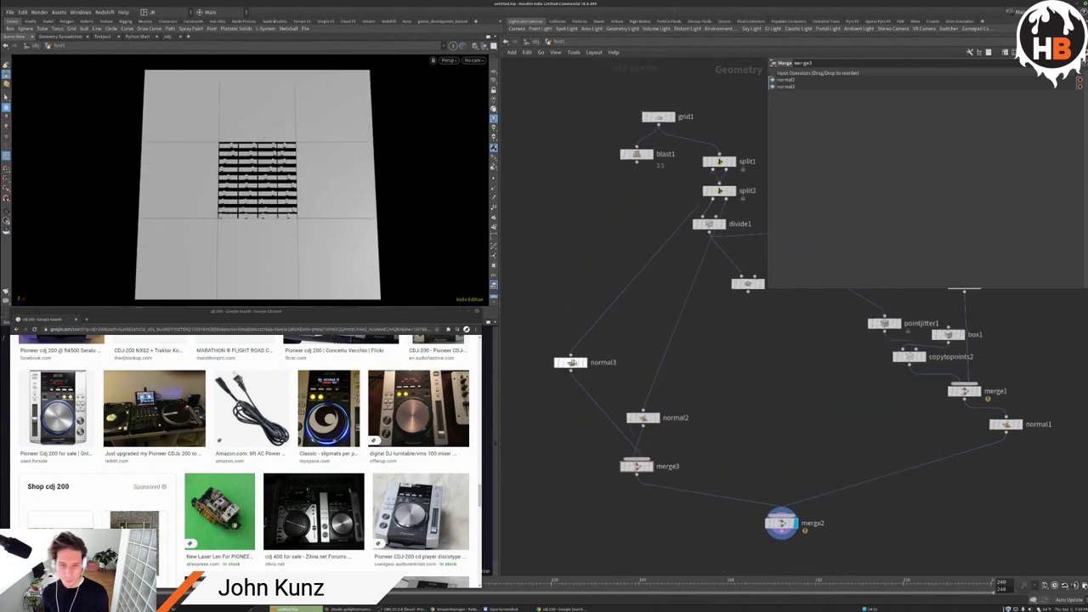
left_click(585, 363)
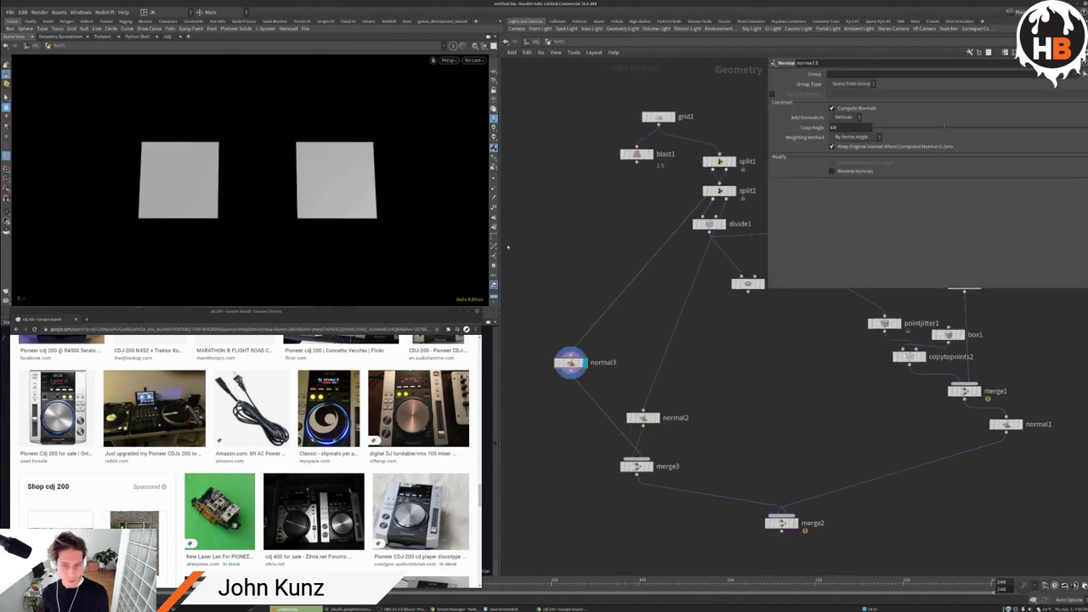
Step: Add a Tube node, tube1, beside normal3 and display its output
key("Tab")
mouse_move(568, 408)
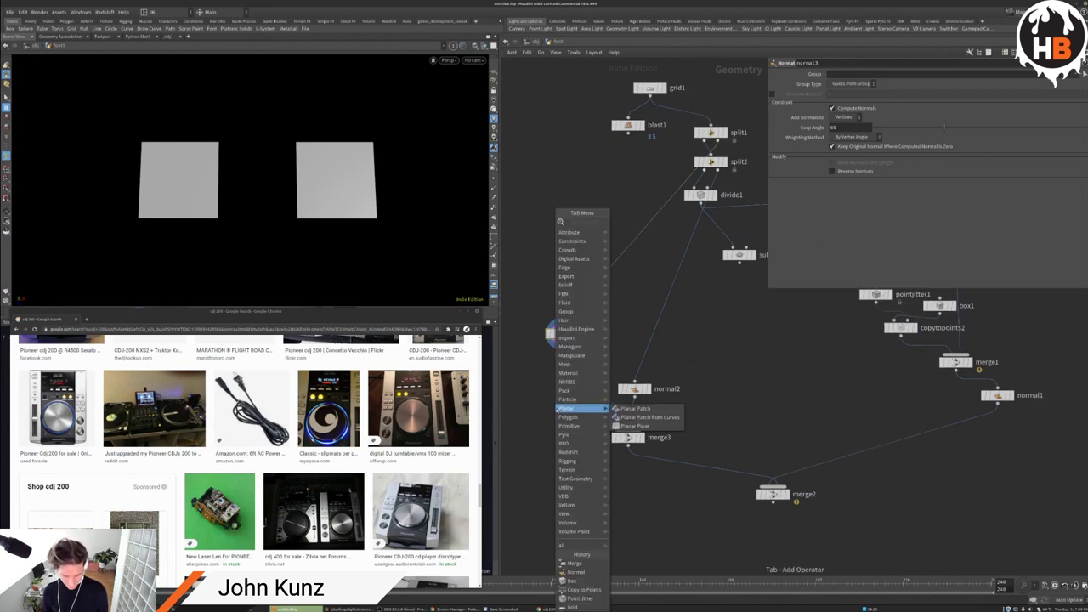
type("tube")
key("Return")
left_click(556, 408)
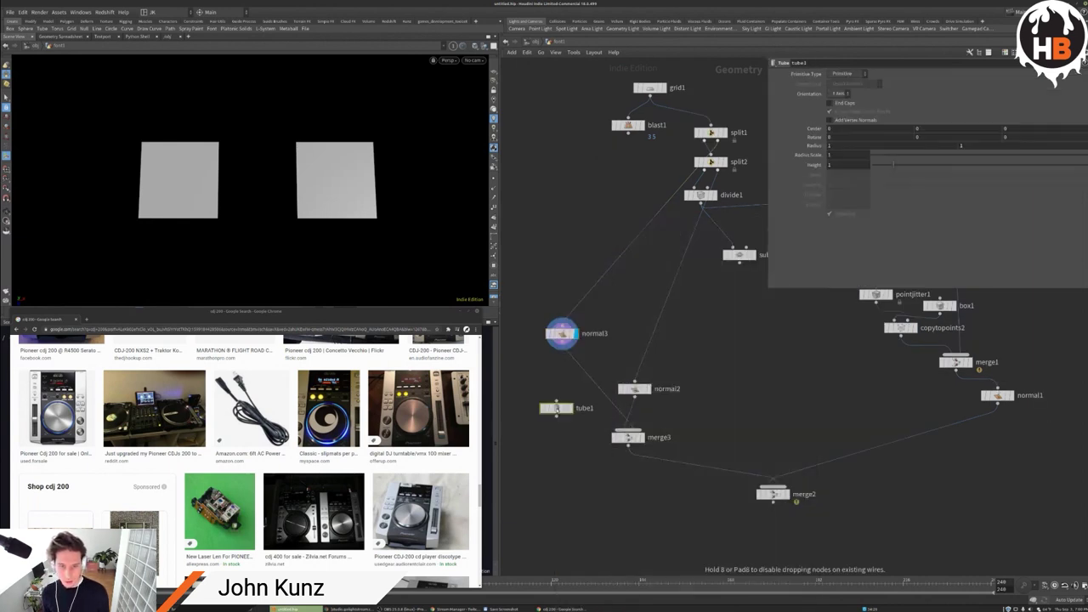
left_click_drag(556, 408, 576, 374)
left_click(590, 374)
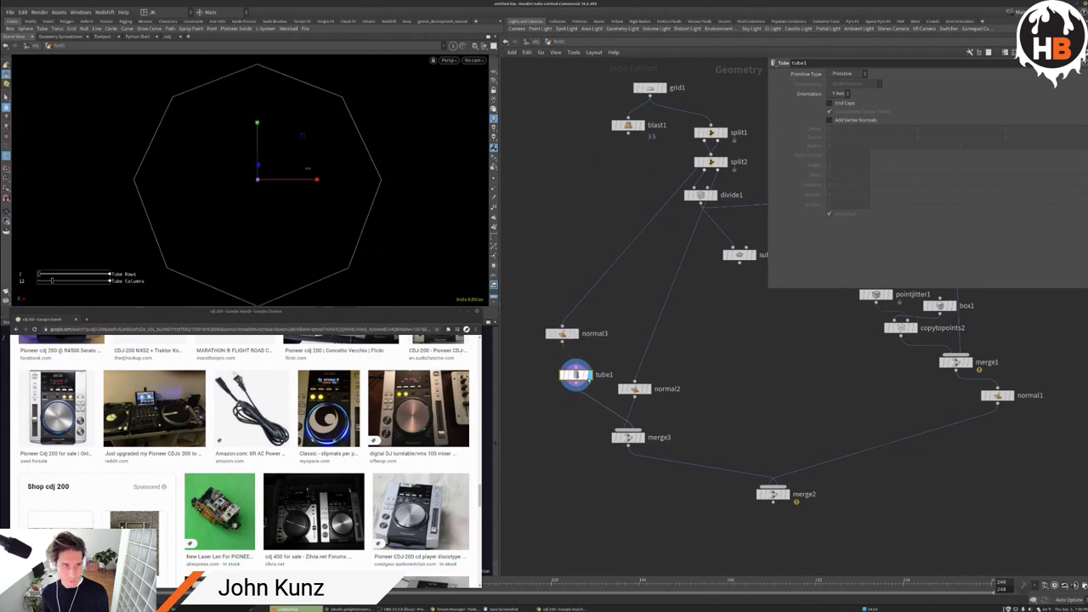
Step: Add a For-Each loop and insert tube1 between foreach_begin1 and foreach_end1
key("Tab")
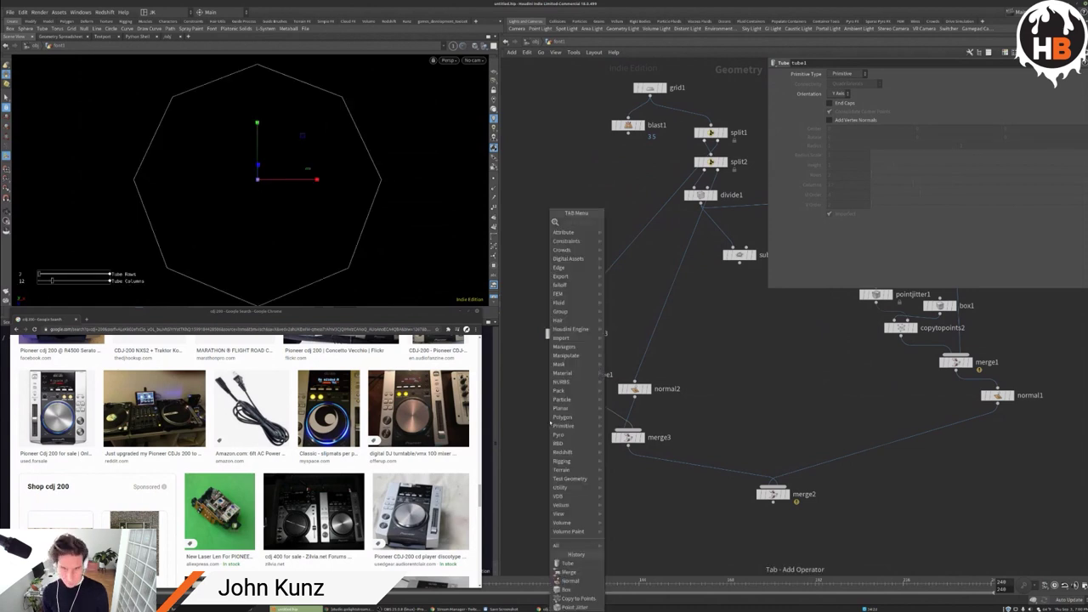
type("foreach")
key("Down")
key("Down")
key("Down")
key("Return")
left_click(549, 420)
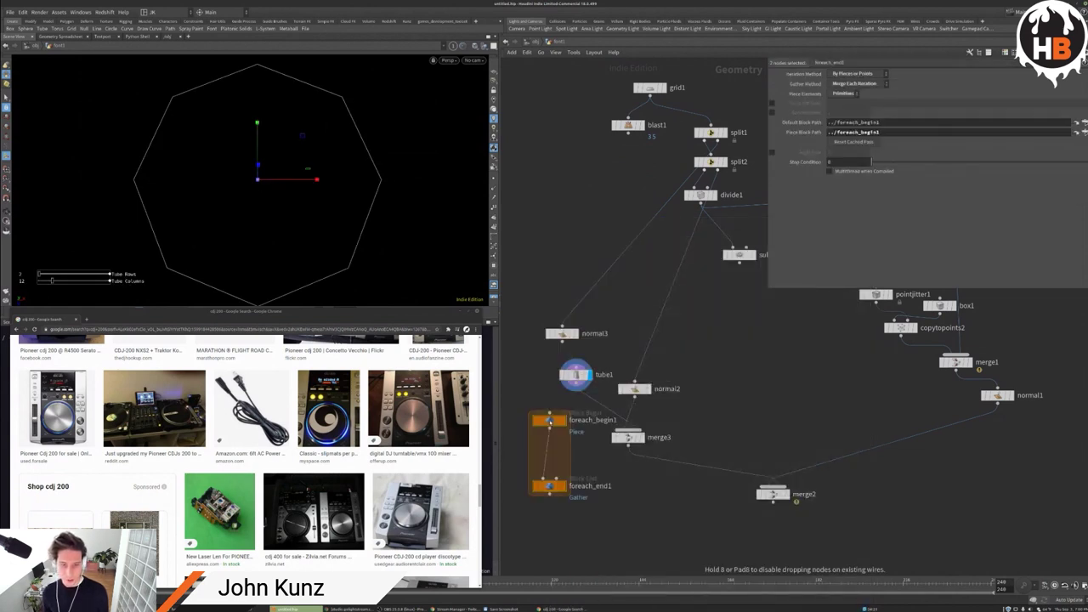
left_click_drag(549, 420, 538, 388)
left_click(542, 424)
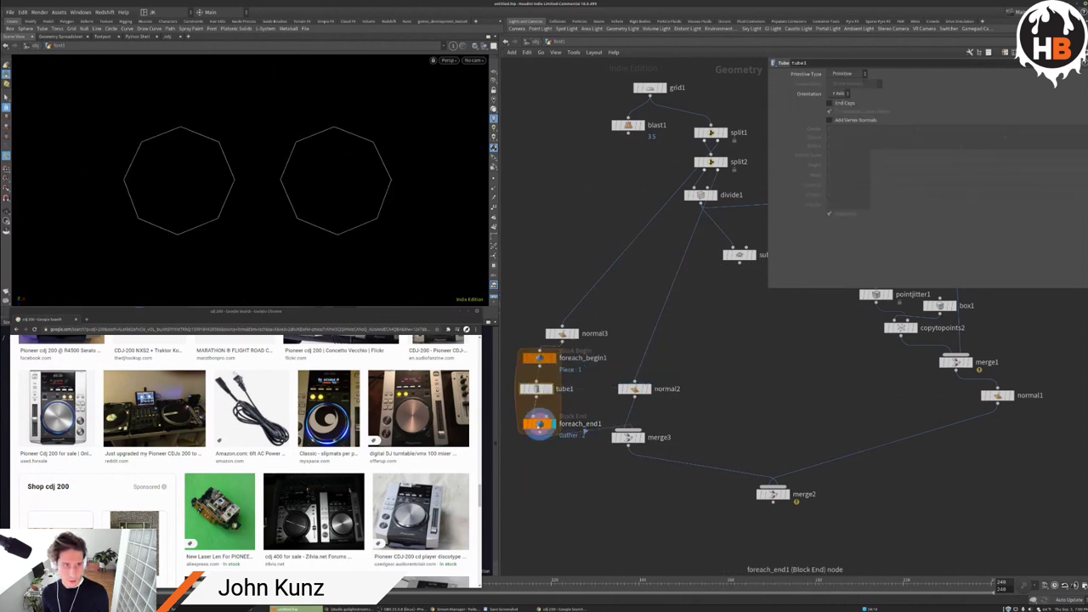
left_click(772, 494)
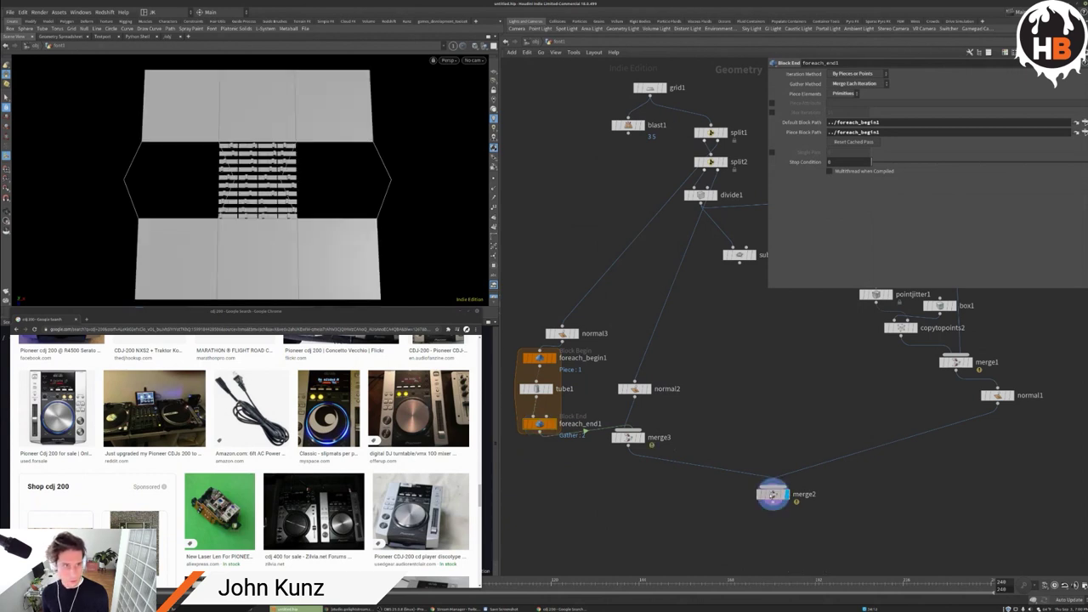
Step: Set tube1's Primitive Type to Polygon and add normal4 after foreach_end1
left_click(536, 388)
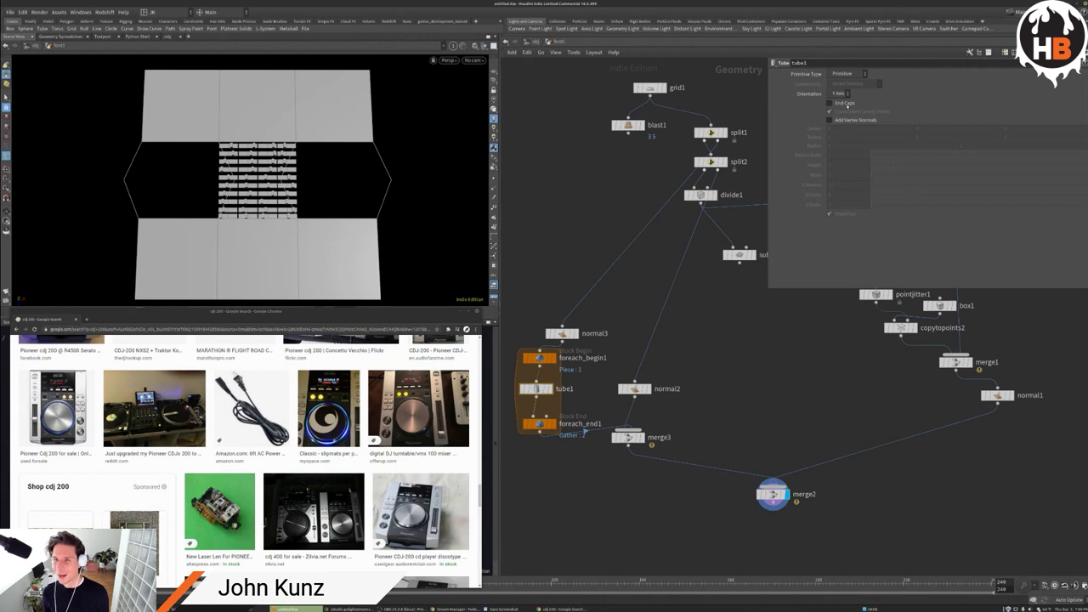
left_click(848, 74)
left_click(847, 85)
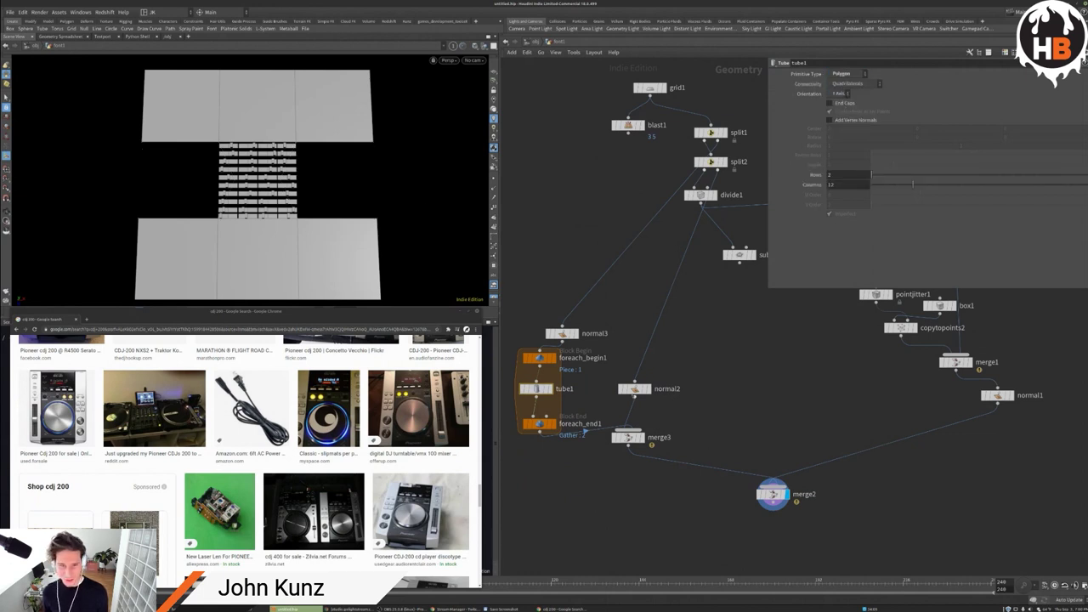
left_click(568, 450)
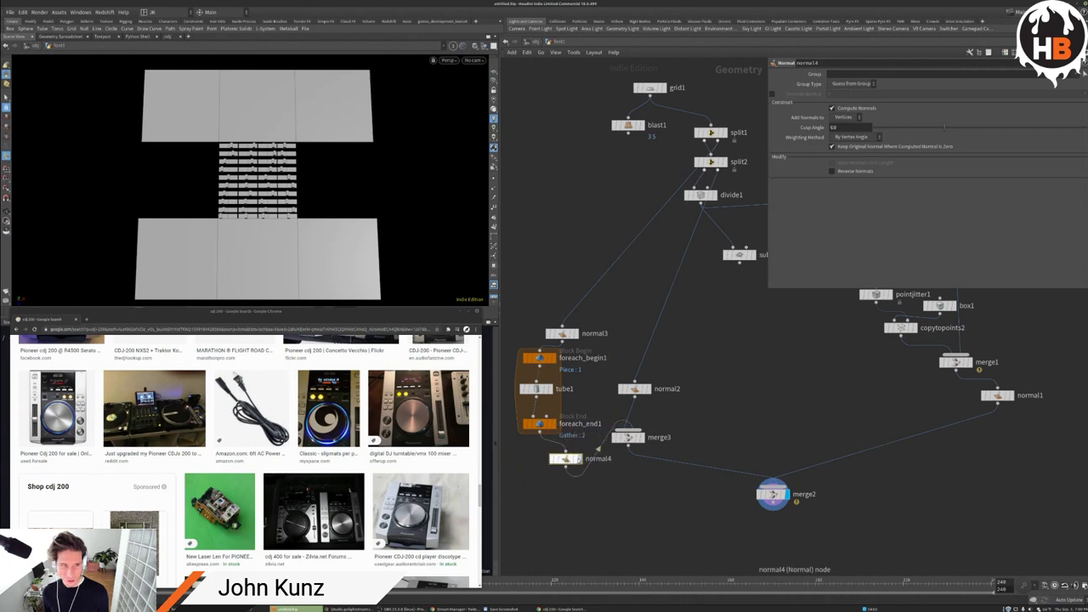
Step: Display normal4 and set tube1's Orientation to Z Axis after trying other axes
left_click(580, 457)
left_click(535, 388)
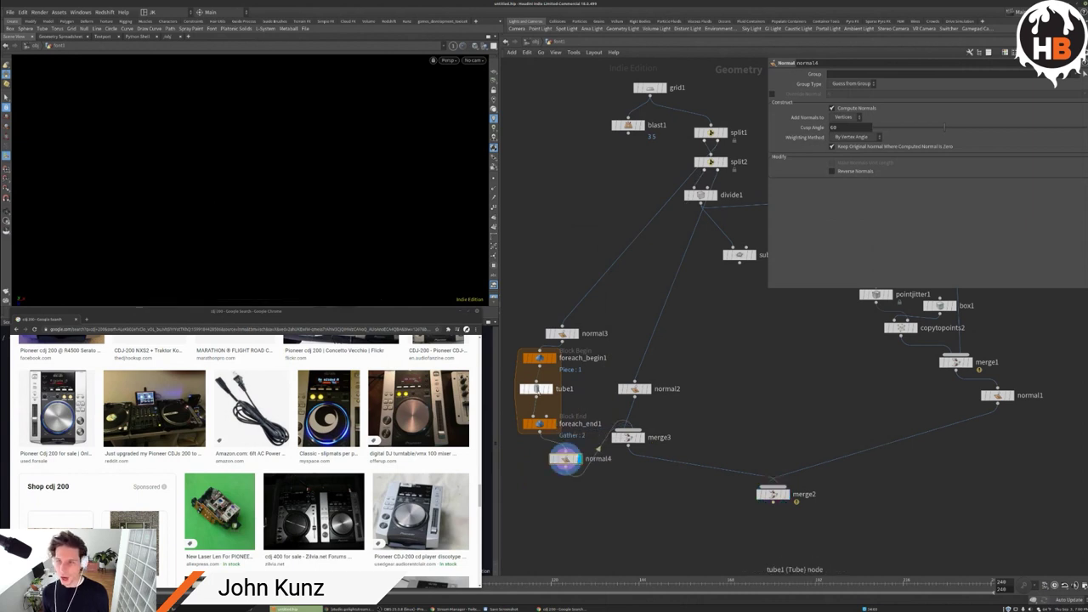
left_click(839, 94)
left_click(837, 120)
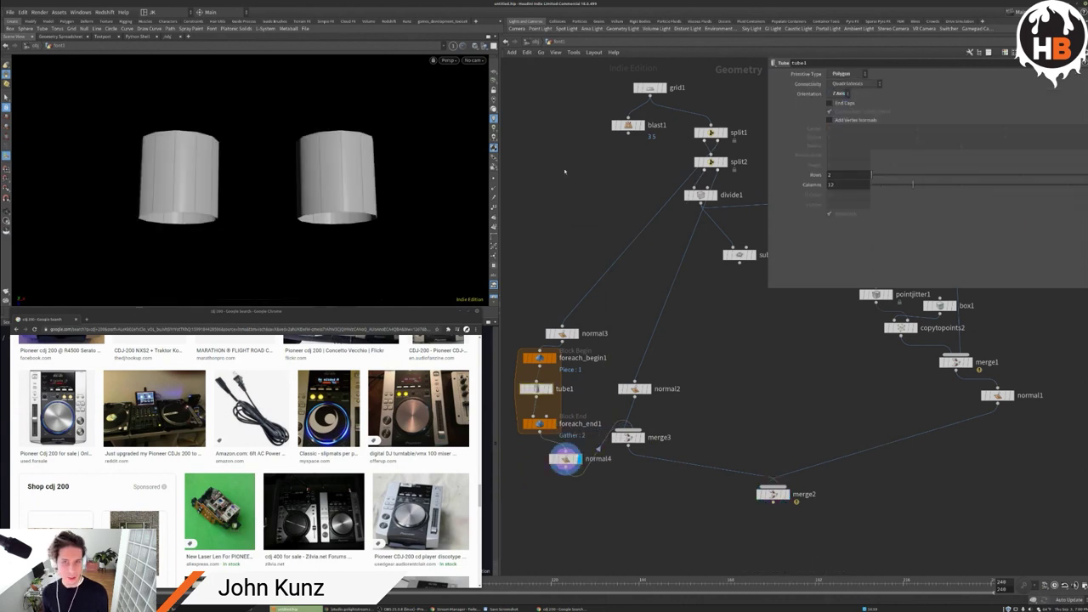
left_click(840, 93)
left_click(838, 96)
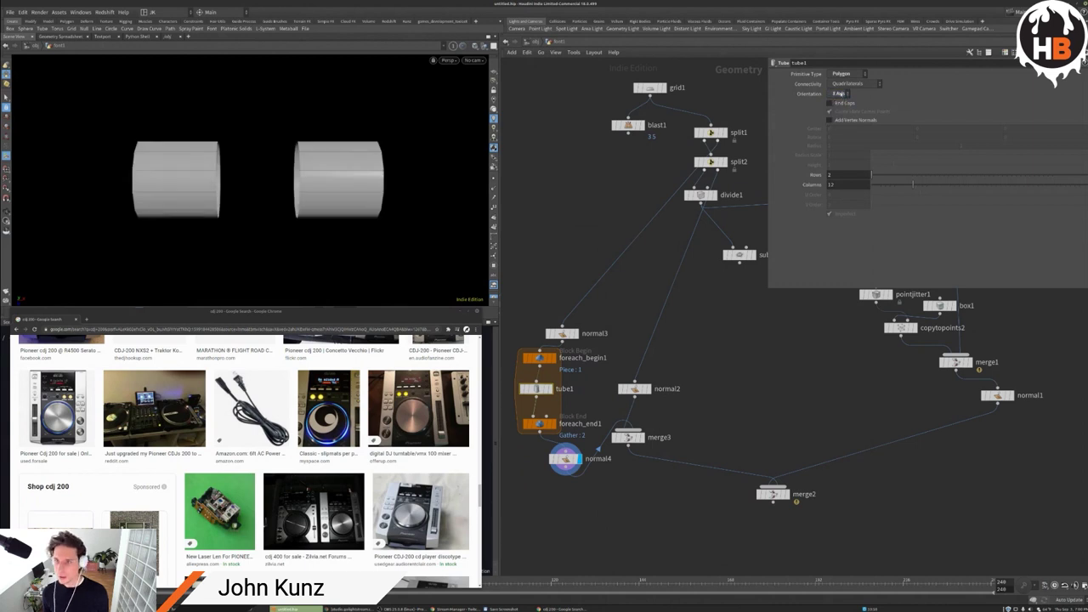
left_click(840, 93)
left_click(838, 108)
left_click(839, 94)
left_click(838, 120)
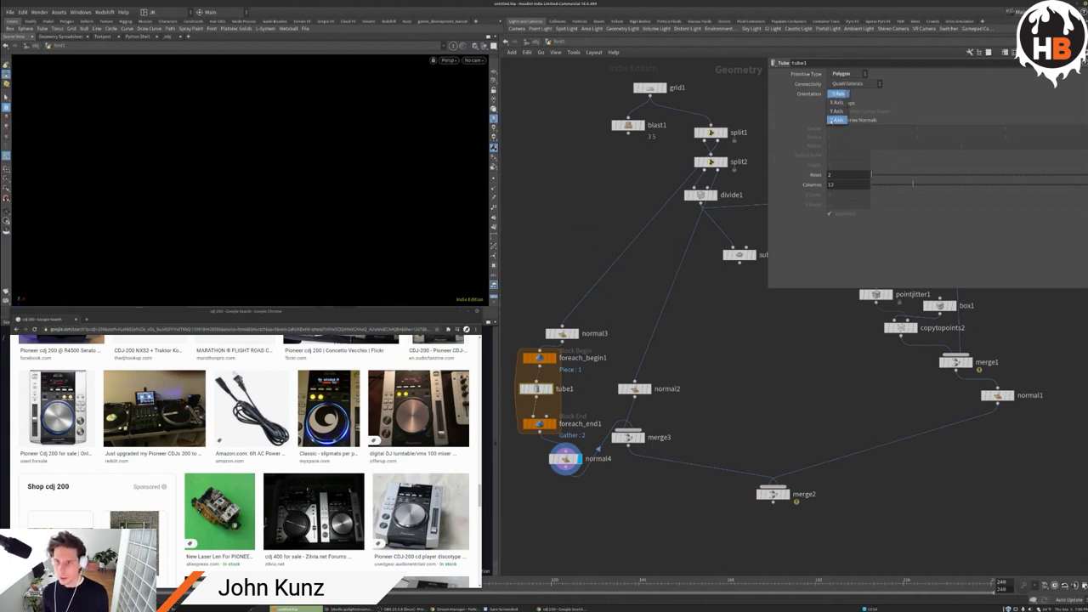
Step: Reduce tube1's columns from 12 to 6, then delete tube1 from the for-each block
middle_click_drag(545, 181, 592, 148)
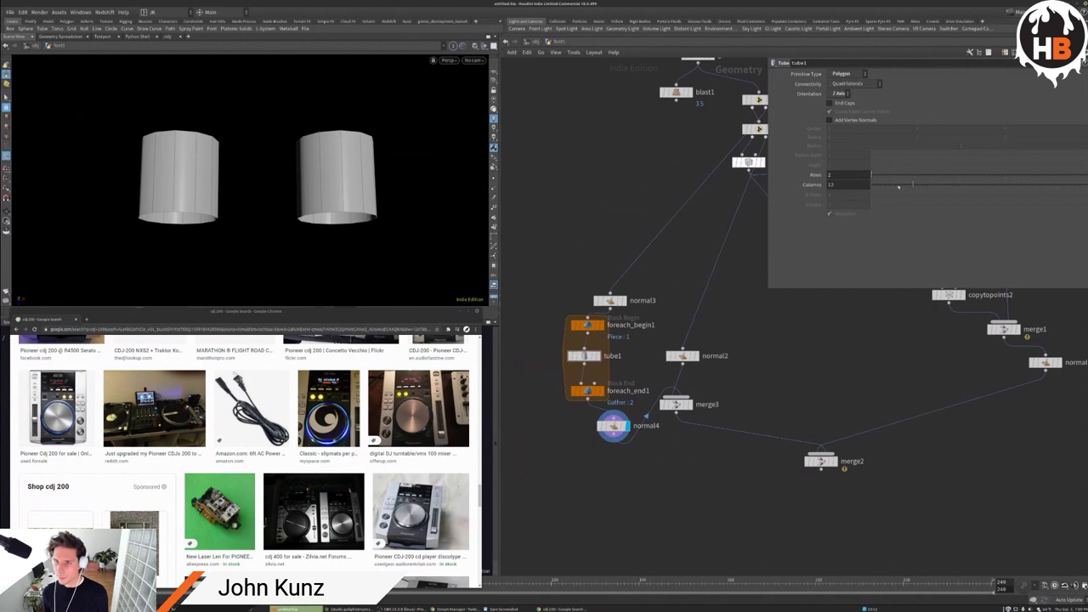
left_click_drag(899, 186, 884, 185)
left_click_drag(583, 356, 603, 356)
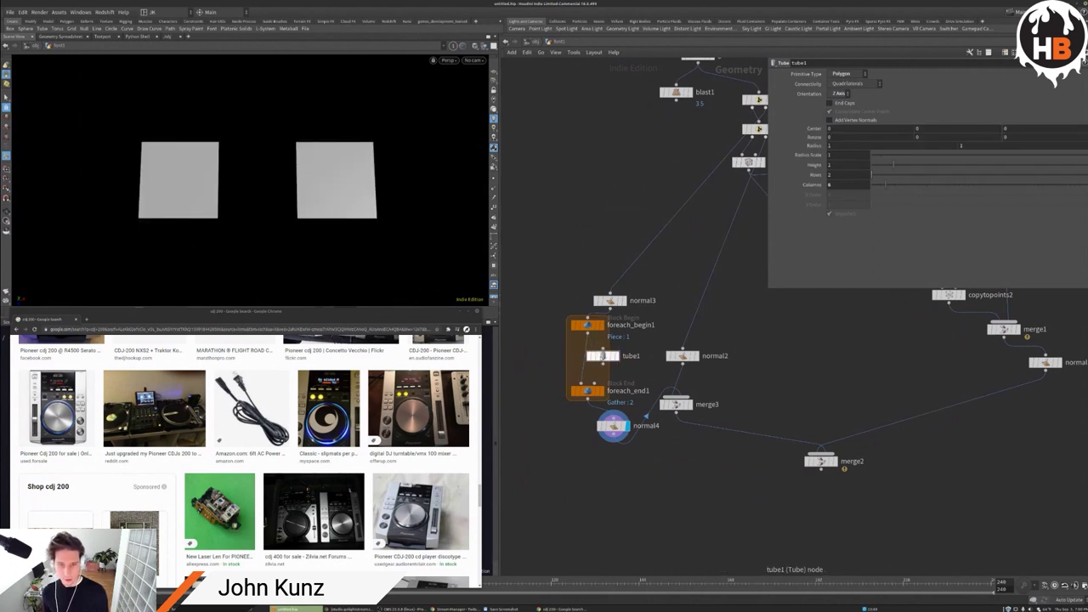
key("Delete")
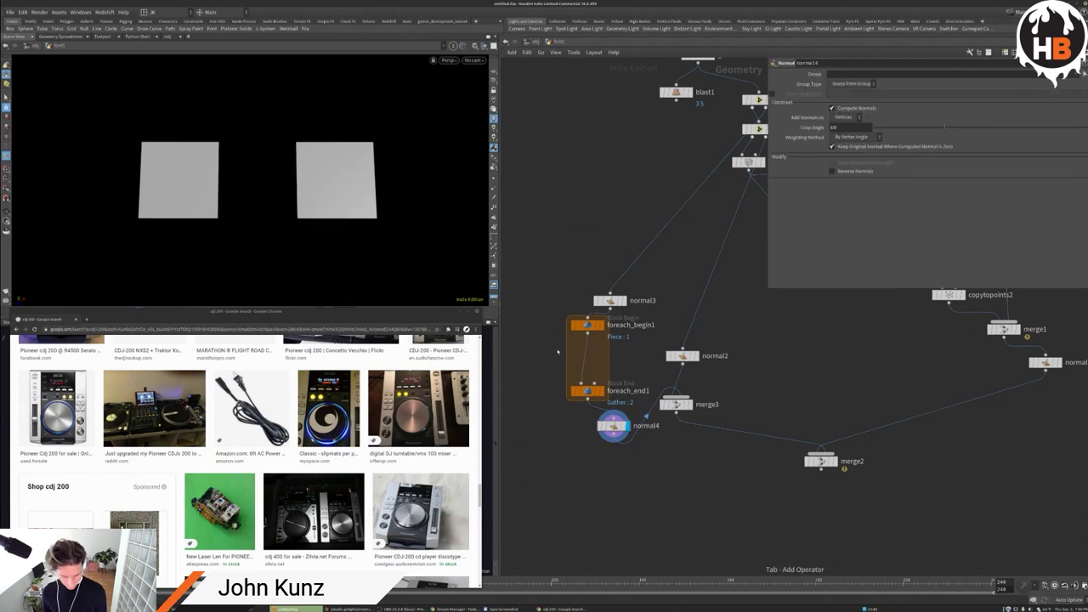
Step: Add a trial subdivide2 node inside the for-each block, then delete it
key("Tab")
mouse_move(591, 223)
left_click(650, 246)
left_click(587, 366)
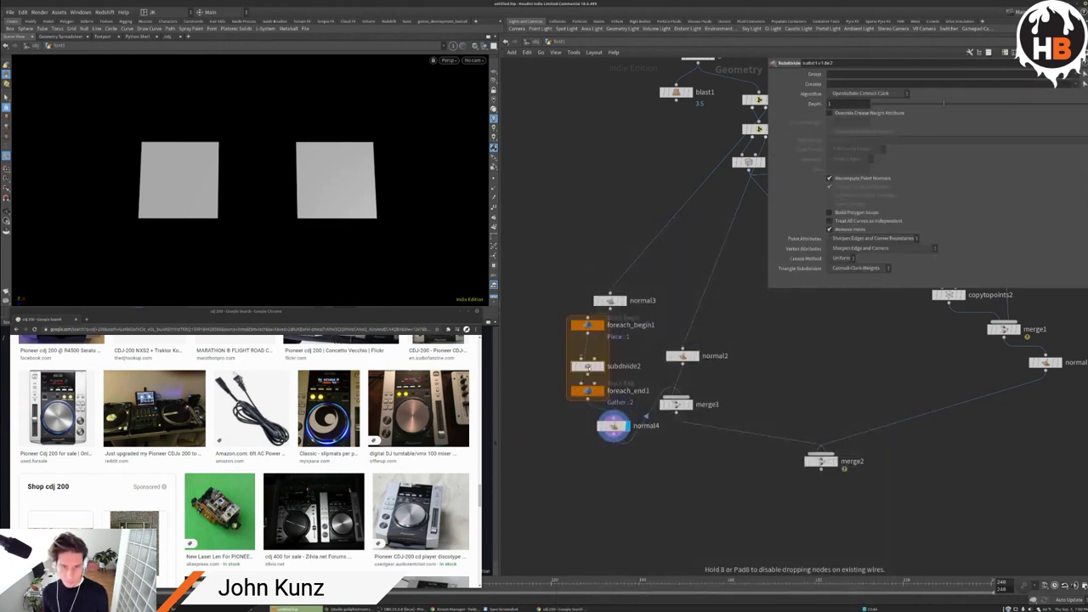
left_click(587, 362)
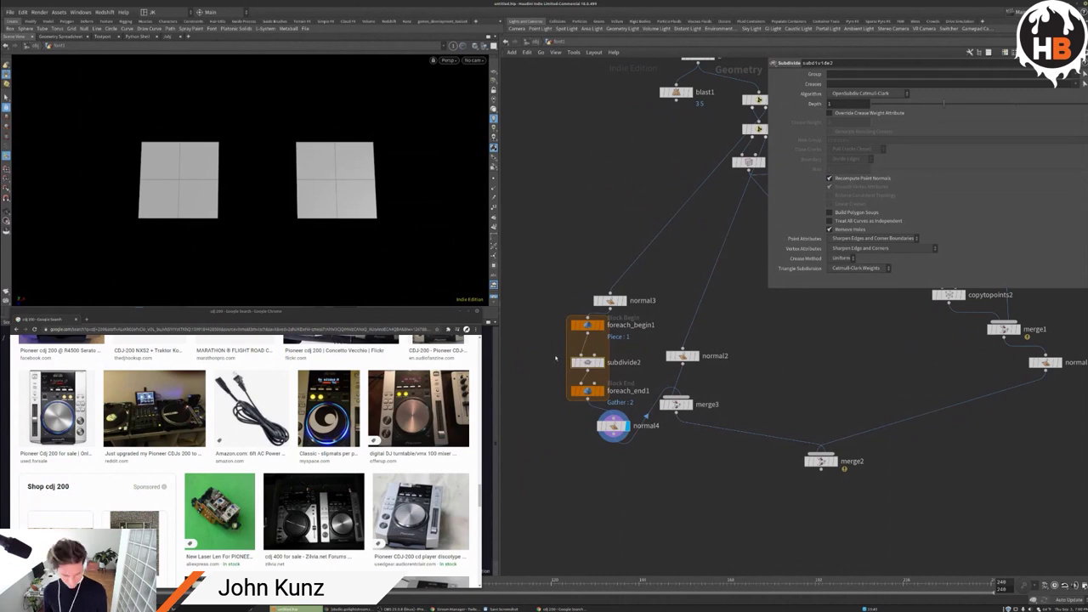
key("Tab")
type("blur")
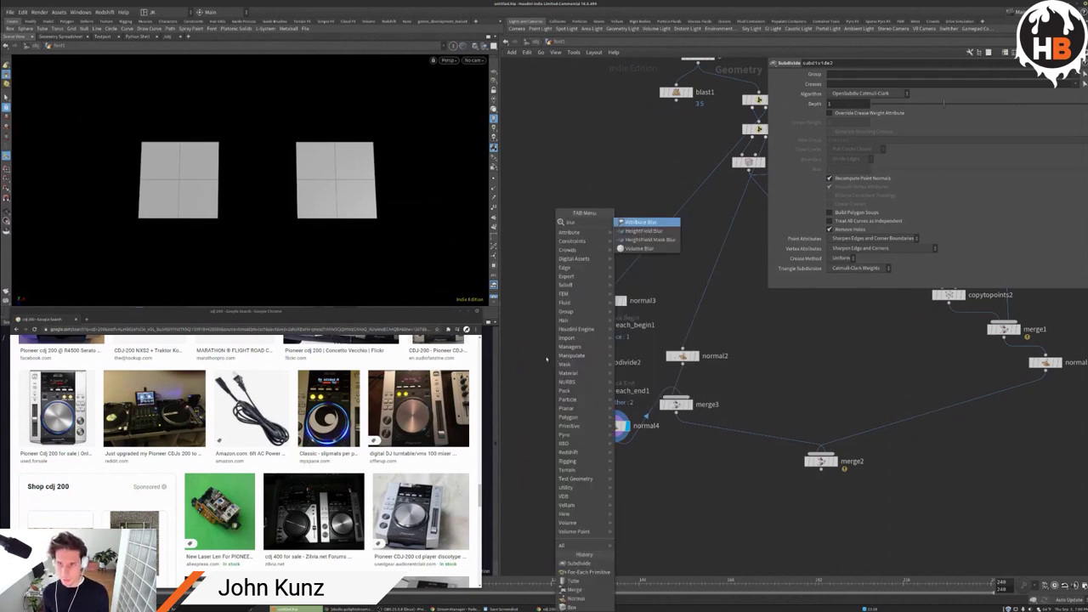
key("Escape")
key("Delete")
middle_click_drag(565, 359, 597, 320)
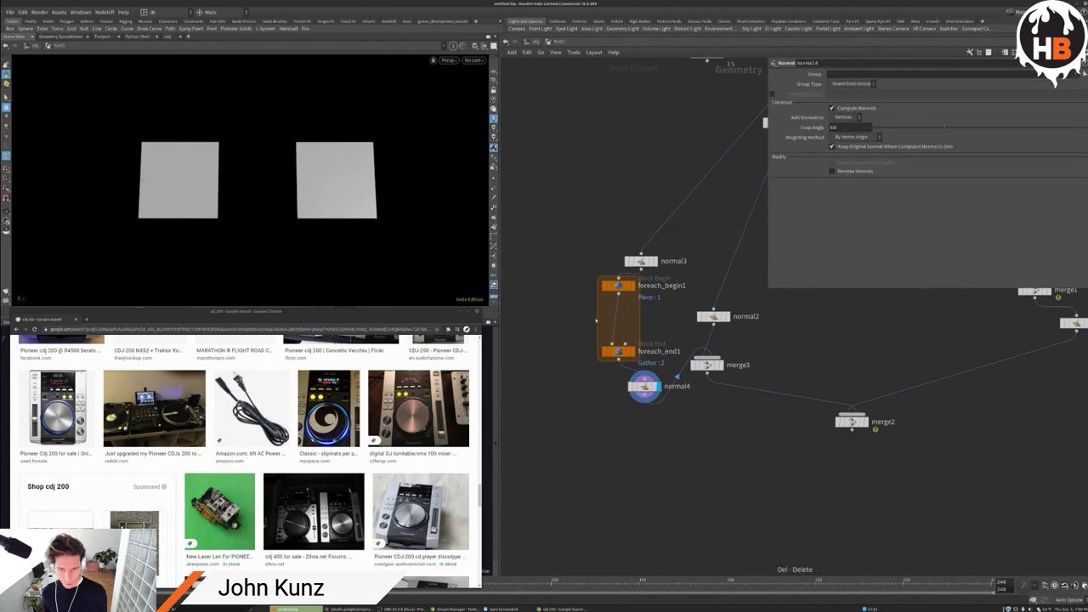
Step: Add circle1 with ZX Plane orientation and position it beside the for-each block
key("Tab")
type("ci")
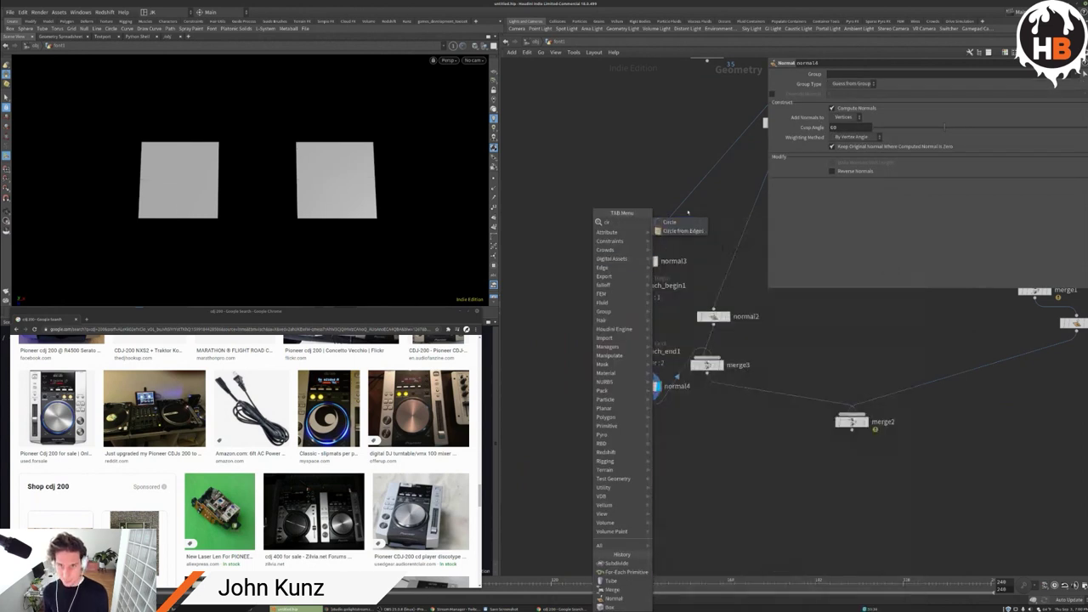
left_click(680, 222)
left_click(557, 365)
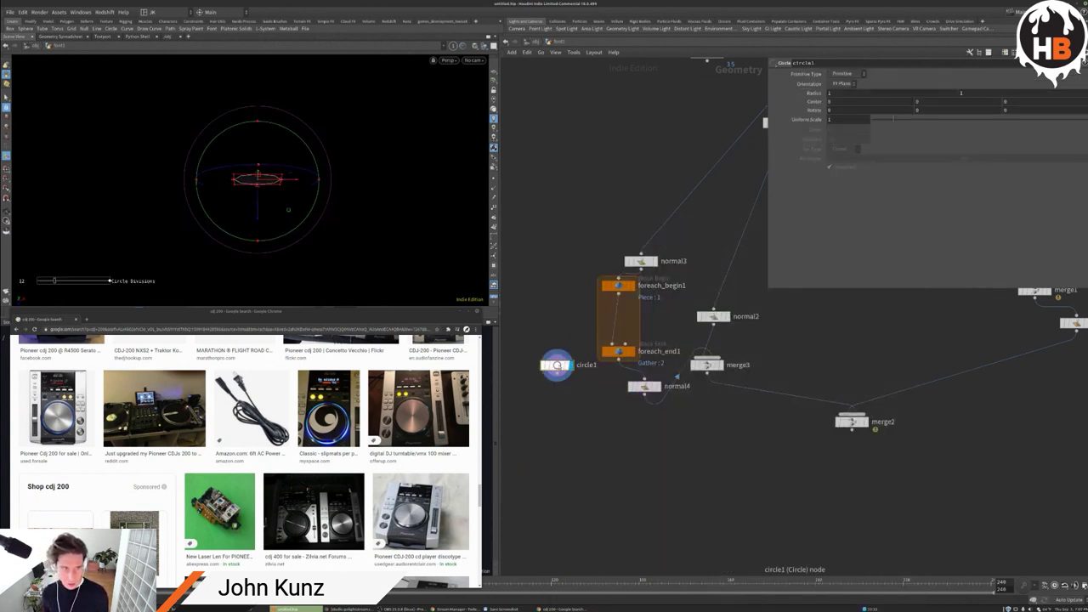
left_click_drag(556, 365, 552, 330)
middle_click_drag(568, 391, 611, 391)
left_click(843, 83)
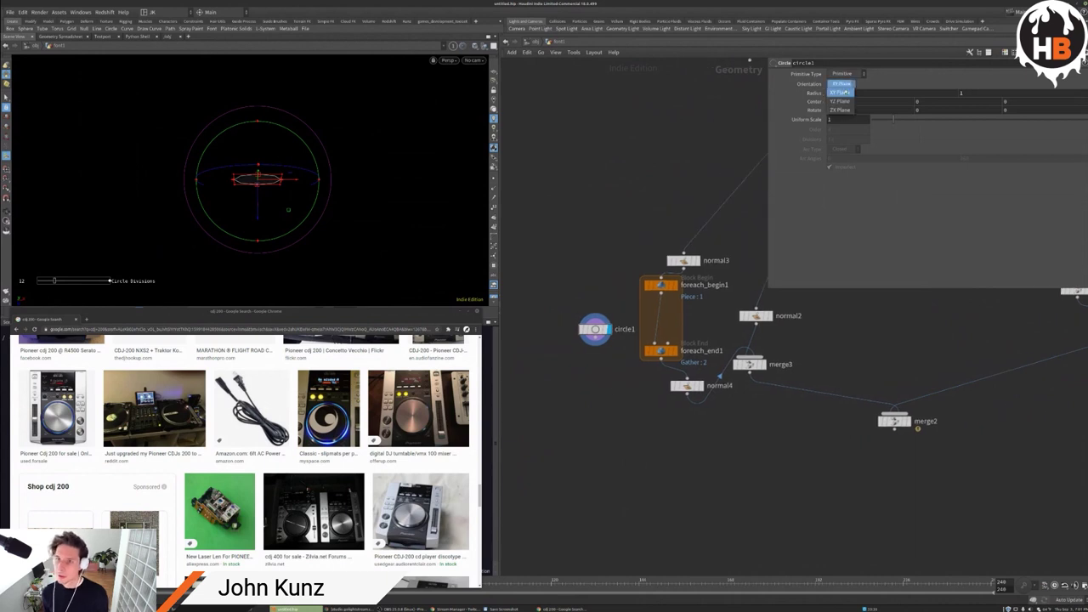
left_click(841, 105)
middle_click_drag(585, 272, 596, 254)
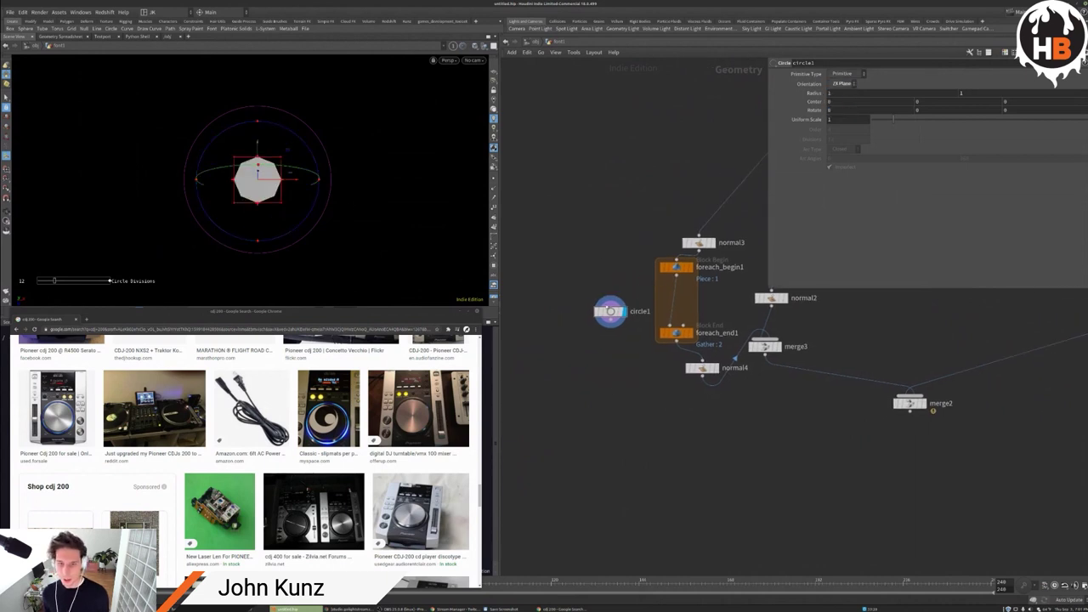
left_click_drag(606, 311, 582, 236)
middle_click_drag(652, 185, 656, 287)
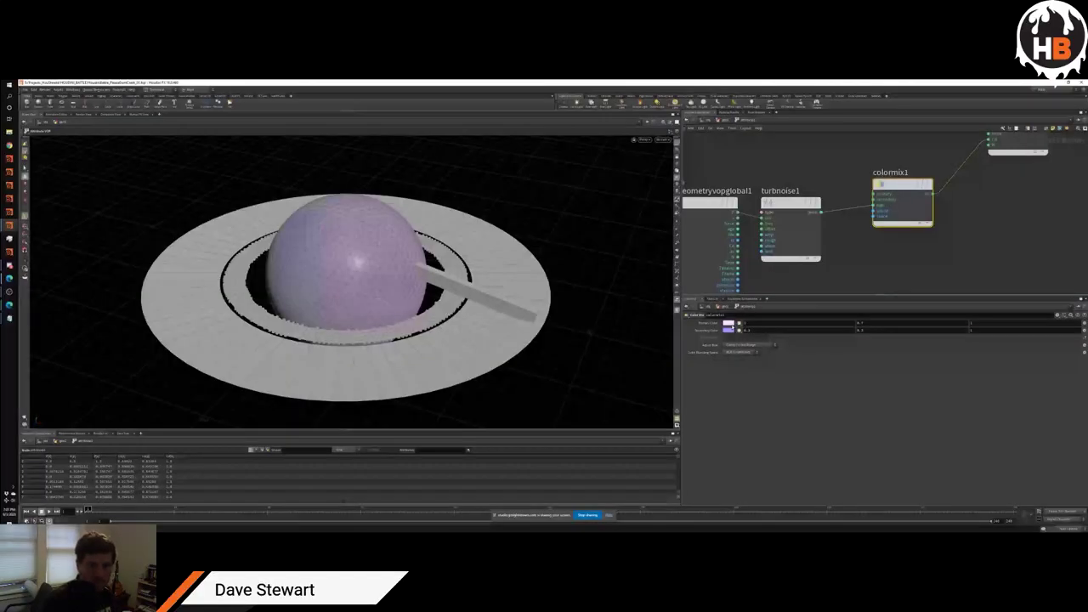
Step: Set colormix1's primary colour to blue and insert a Fit Range between turbnoise1 and colormix1
left_click(729, 324)
left_click(811, 267)
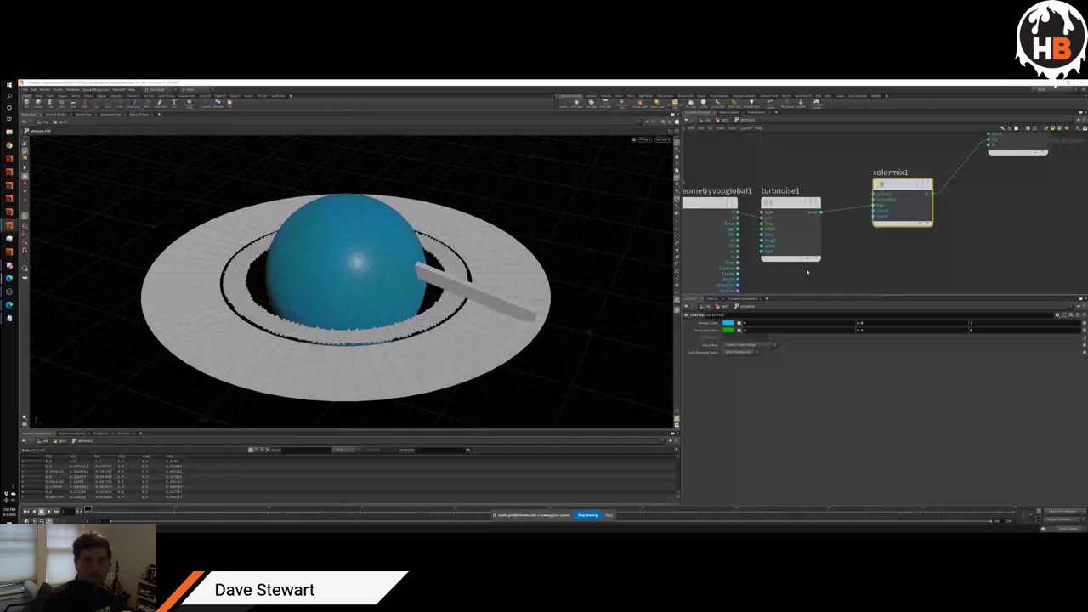
key("l")
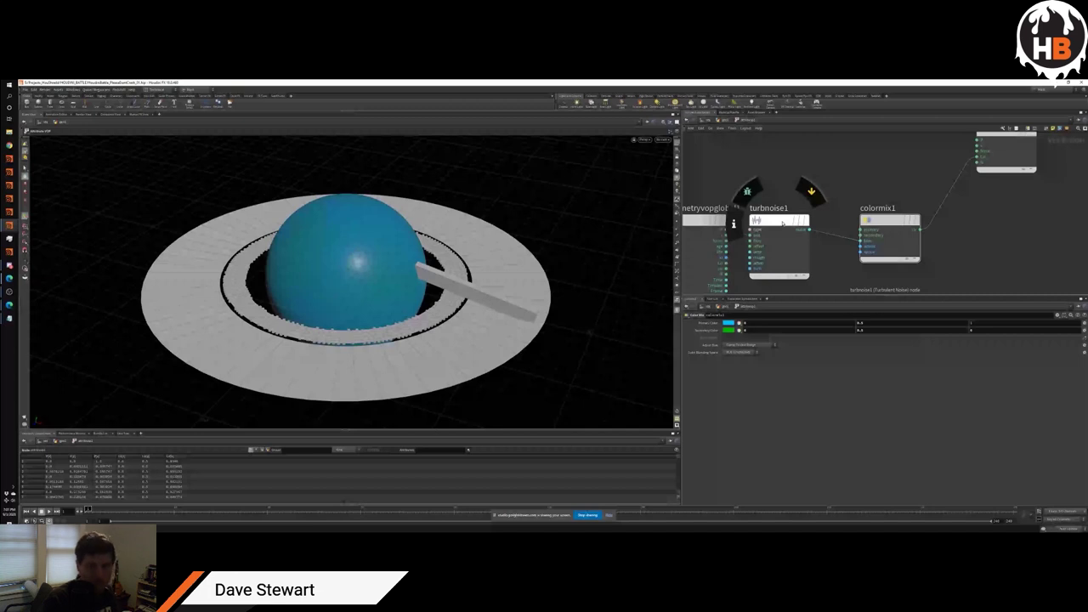
left_click(822, 259)
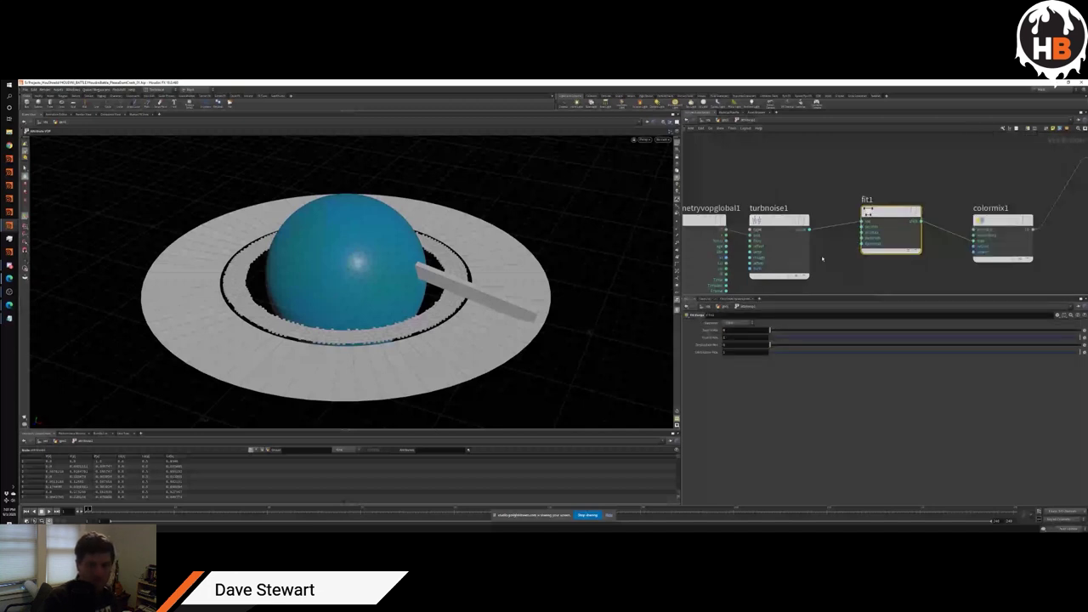
left_click_drag(769, 329, 915, 336)
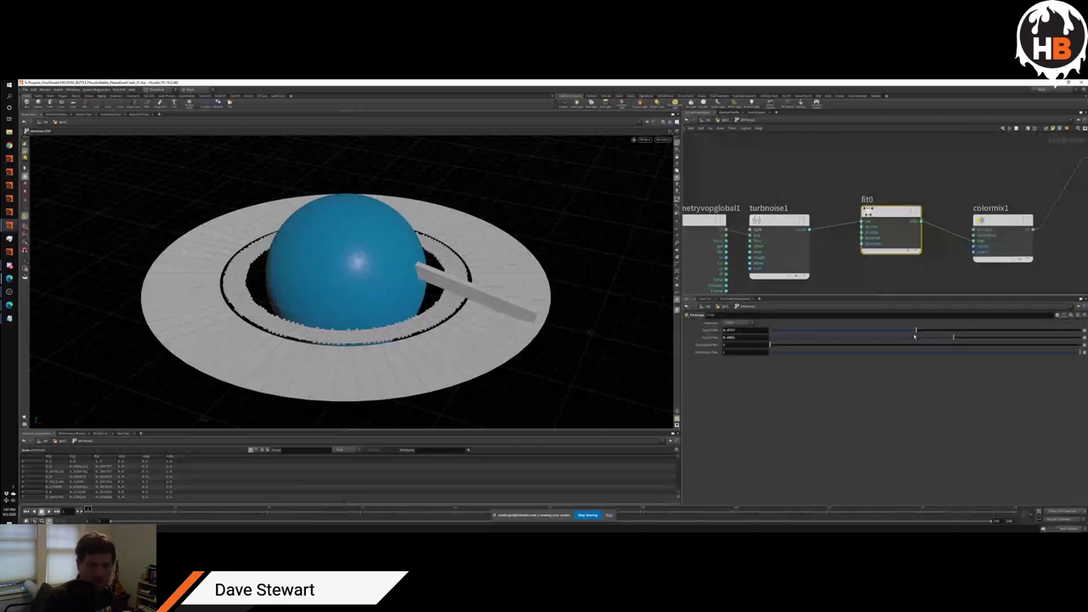
Step: Change turbnoise1's frequency and adjust the fit range so ocean is blue and land green
left_click(767, 277)
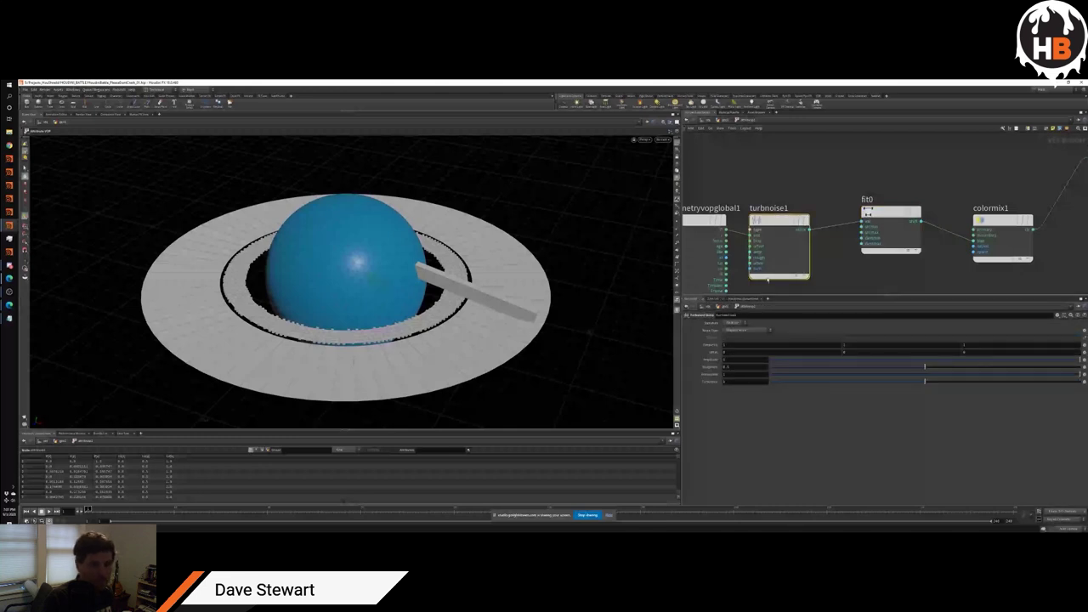
middle_click_drag(712, 346, 710, 352)
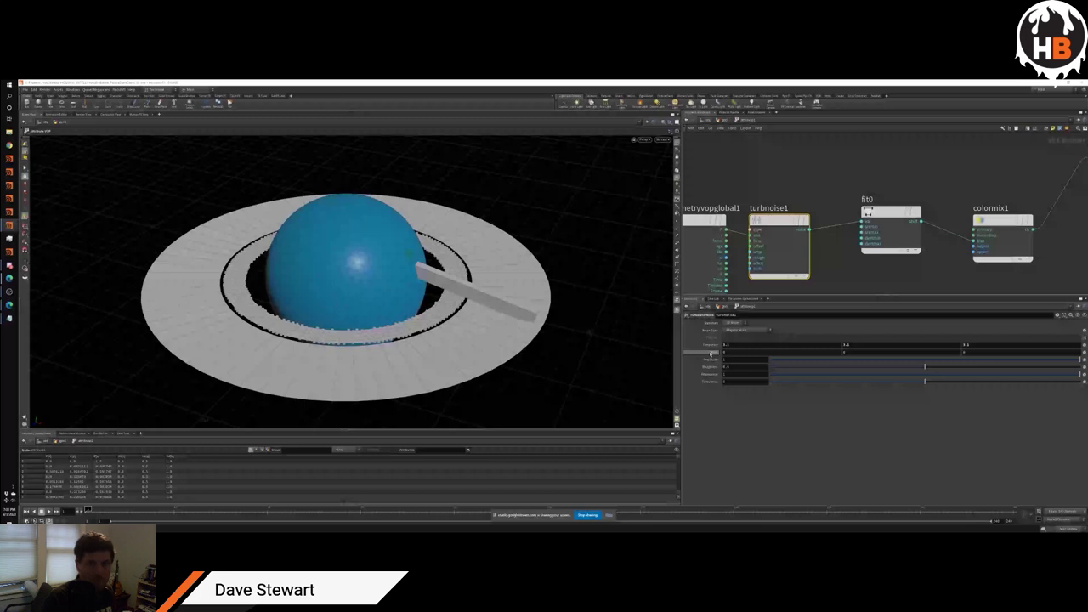
left_click(890, 228)
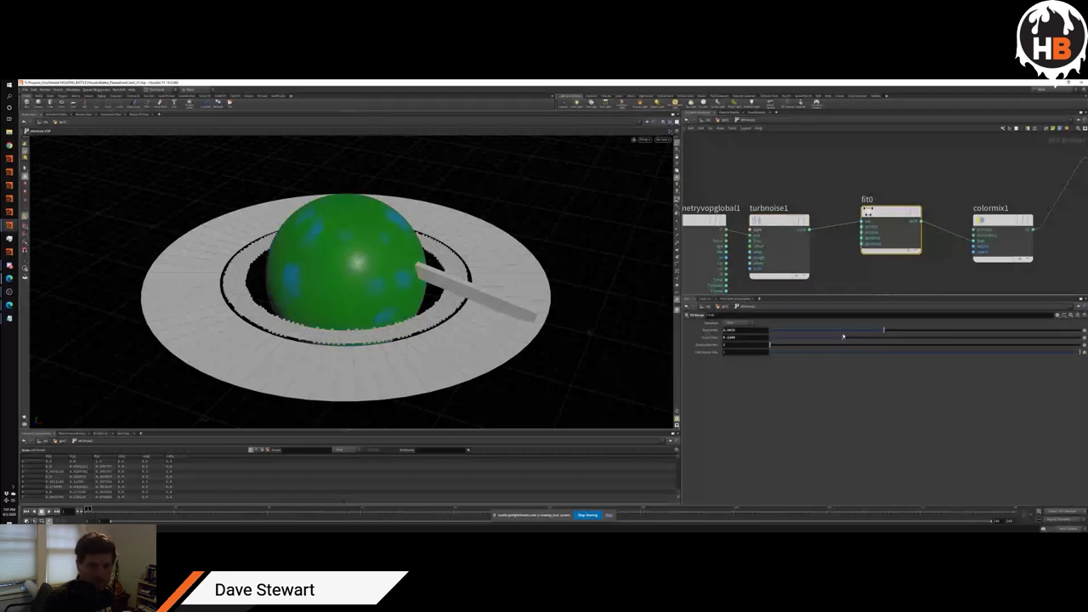
left_click_drag(843, 336, 826, 330)
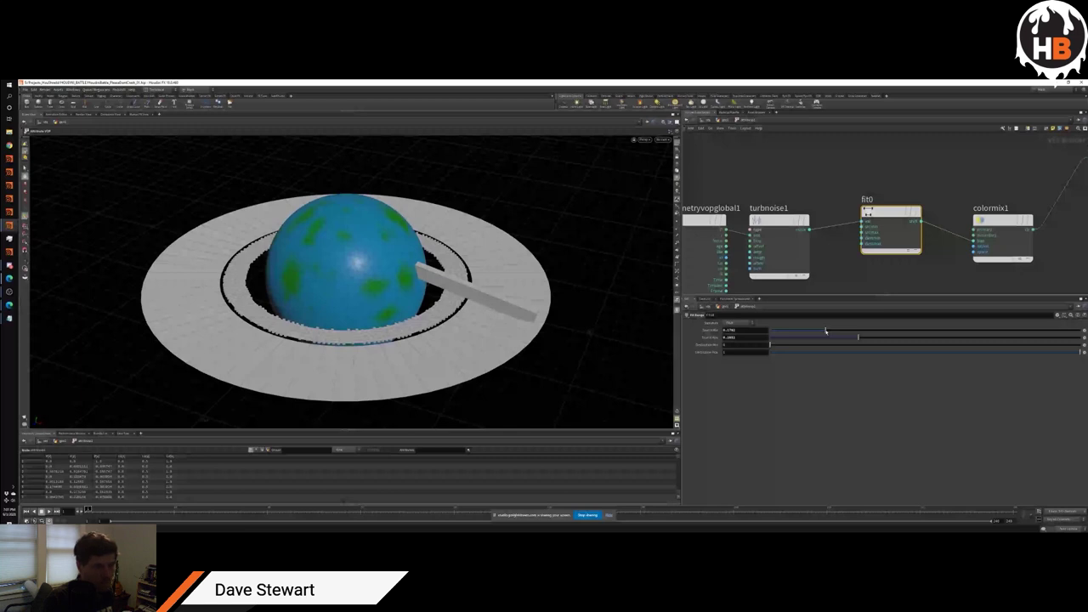
left_click_drag(826, 331, 803, 340)
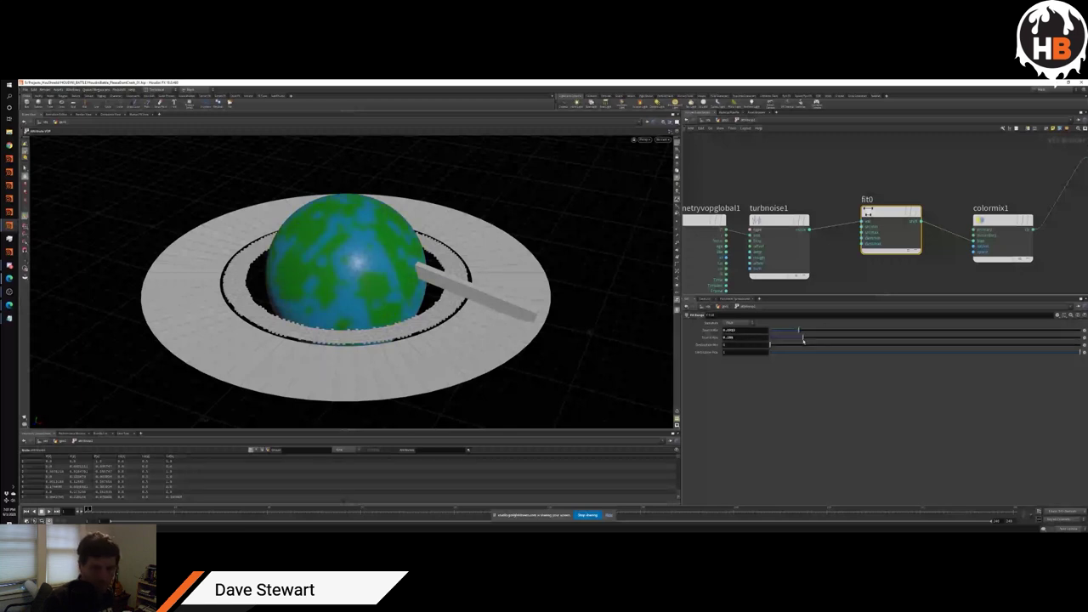
Step: Check the sphere at the parent level, then re-tune the fit range to resize the green land
key("u")
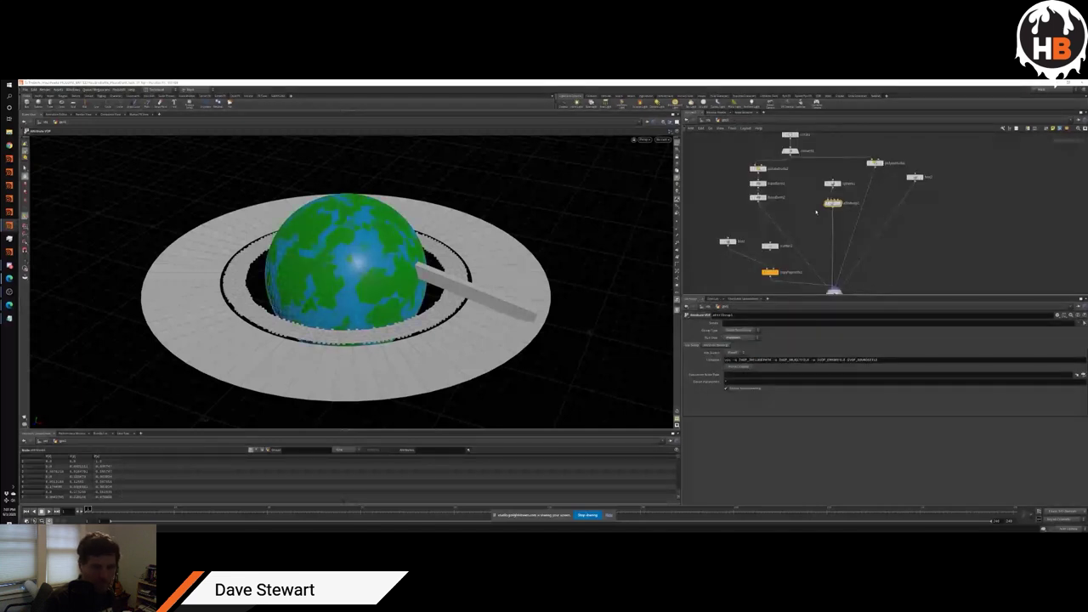
key("Up")
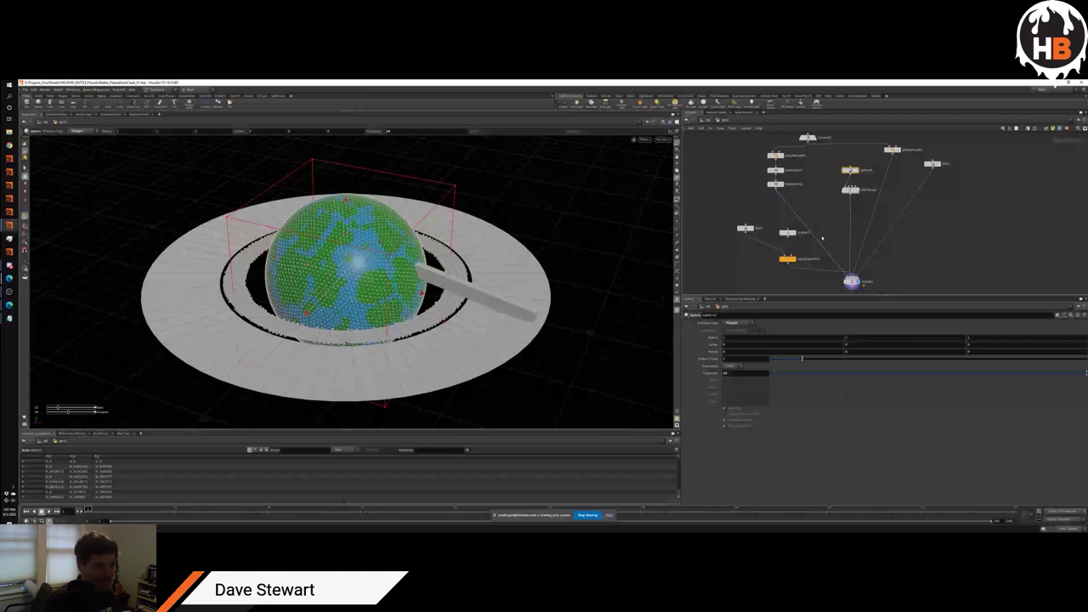
key("Down")
key("i")
left_click_drag(804, 338, 856, 338)
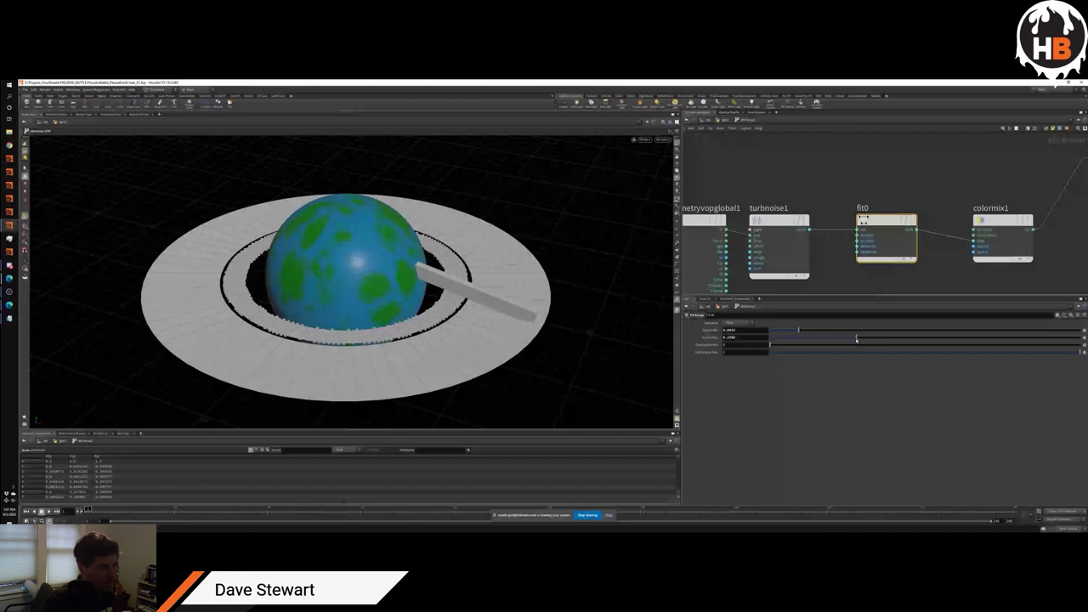
left_click_drag(856, 338, 828, 338)
scroll(528, 343, "up", 3)
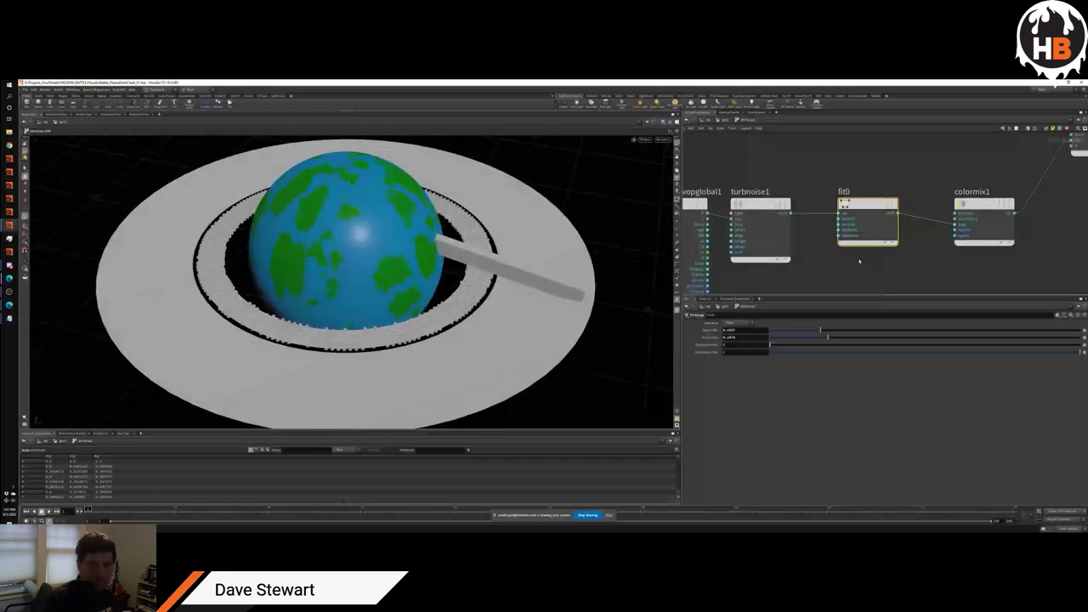
middle_click_drag(925, 156, 803, 179)
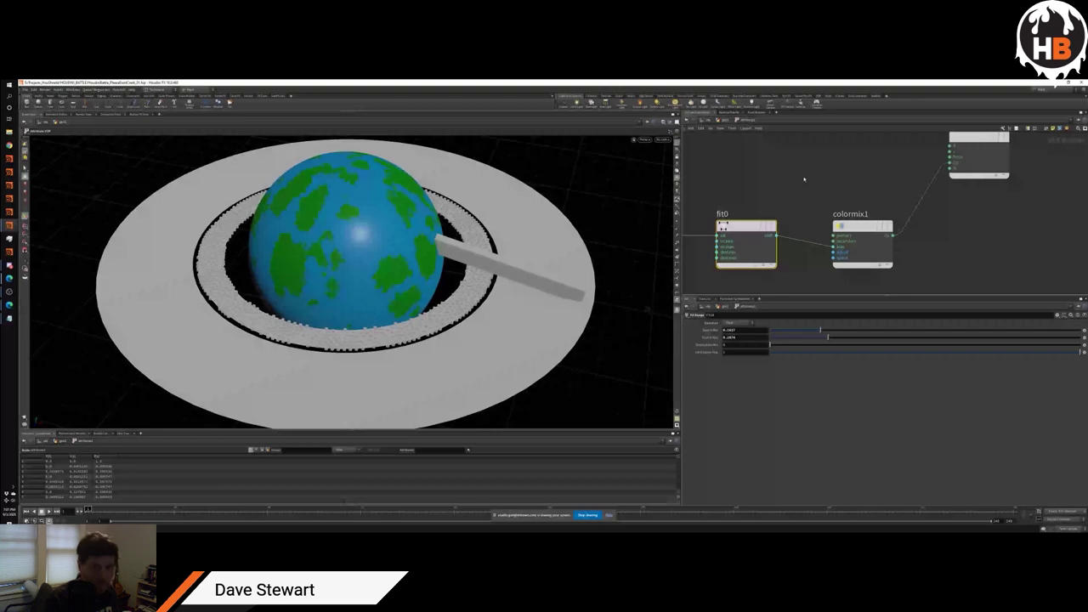
middle_click_drag(803, 178, 791, 211)
key("Tab")
key("Escape")
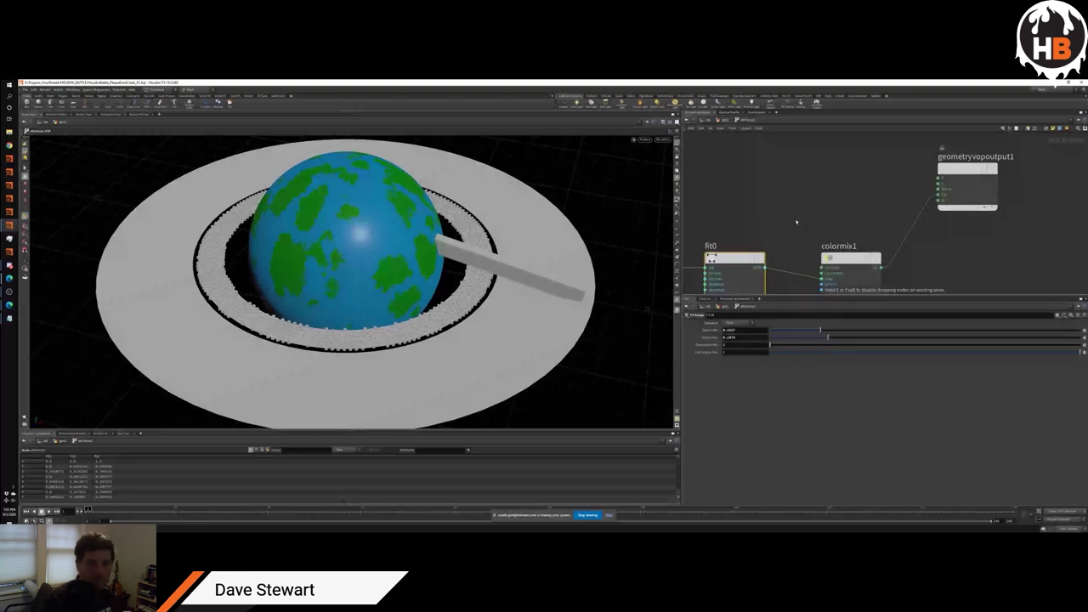
Step: Add a Displace Along Normal node to the VOP's output
left_click(796, 221)
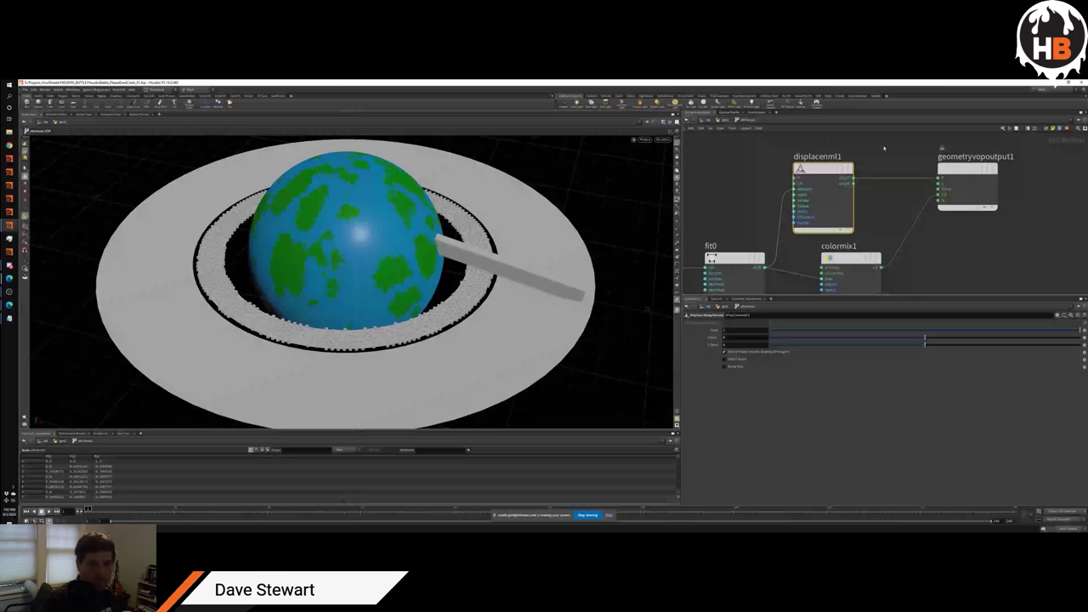
middle_click_drag(884, 148, 913, 180)
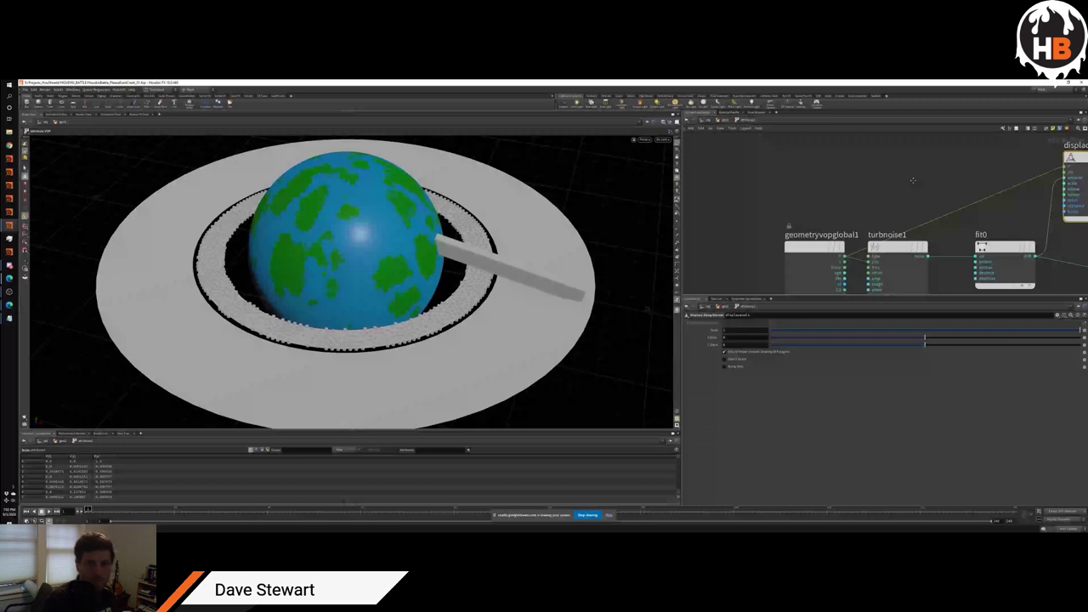
middle_click_drag(913, 181, 658, 208)
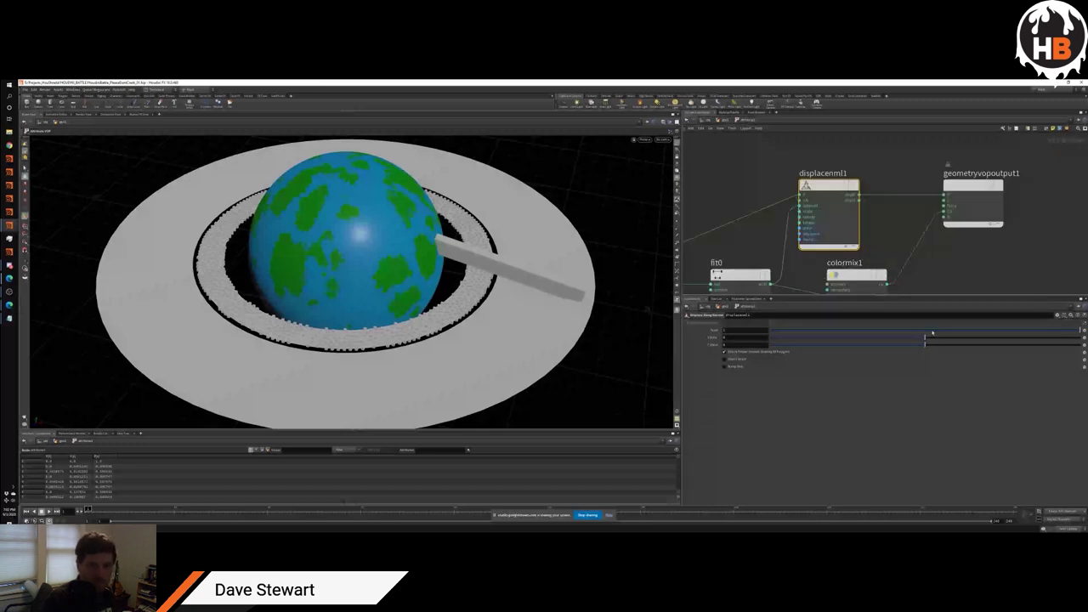
scroll(798, 161, "down", 3)
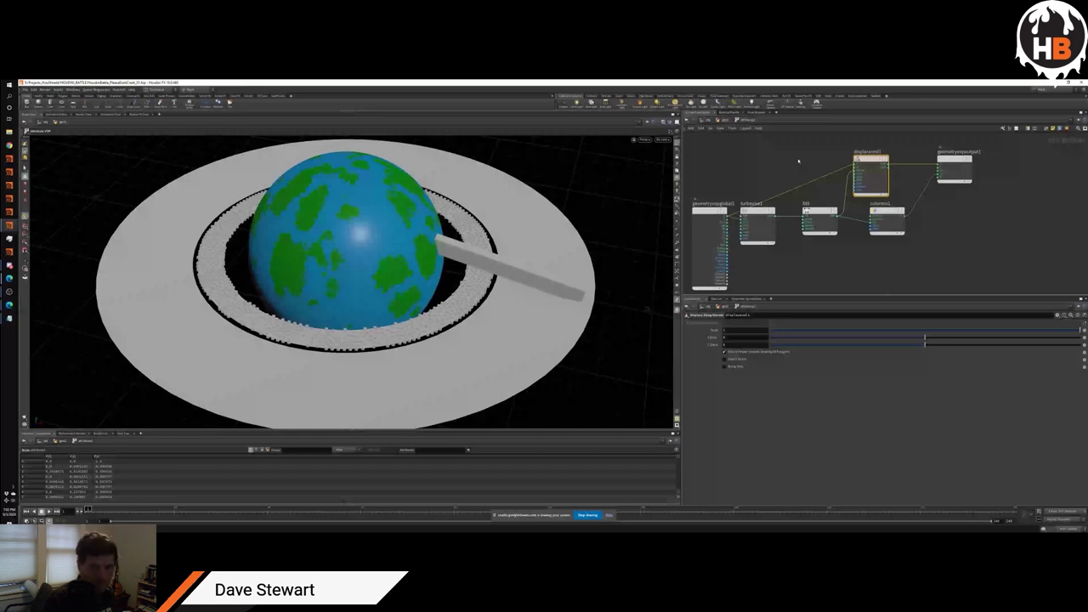
key("u")
Step: Change the wrangle's Run Over class and add an Attribute Promote moving Cd to primitives
left_click(737, 338)
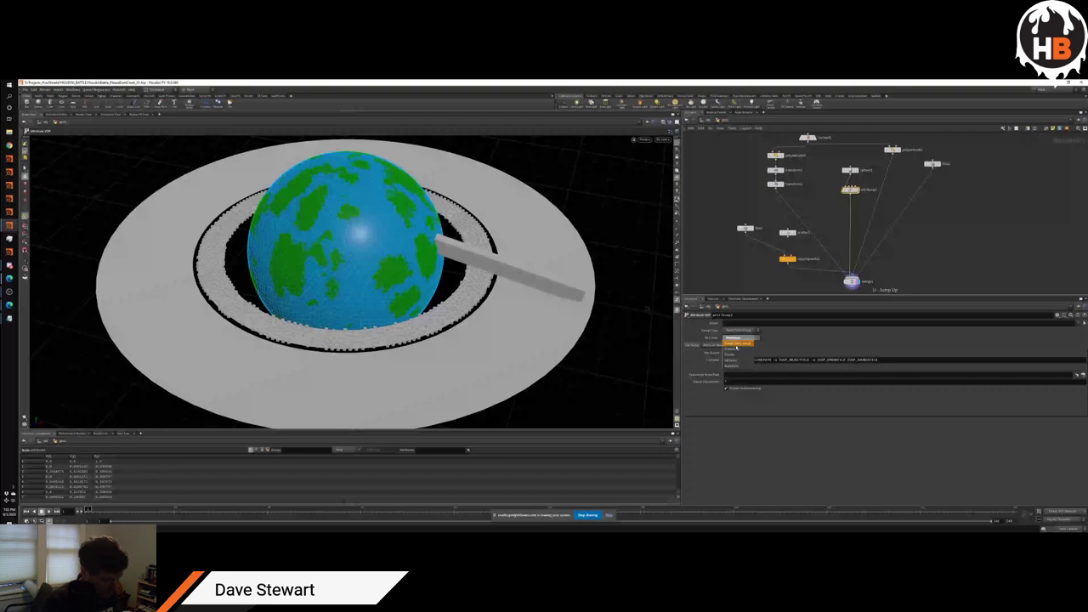
left_click(737, 344)
key("Tab")
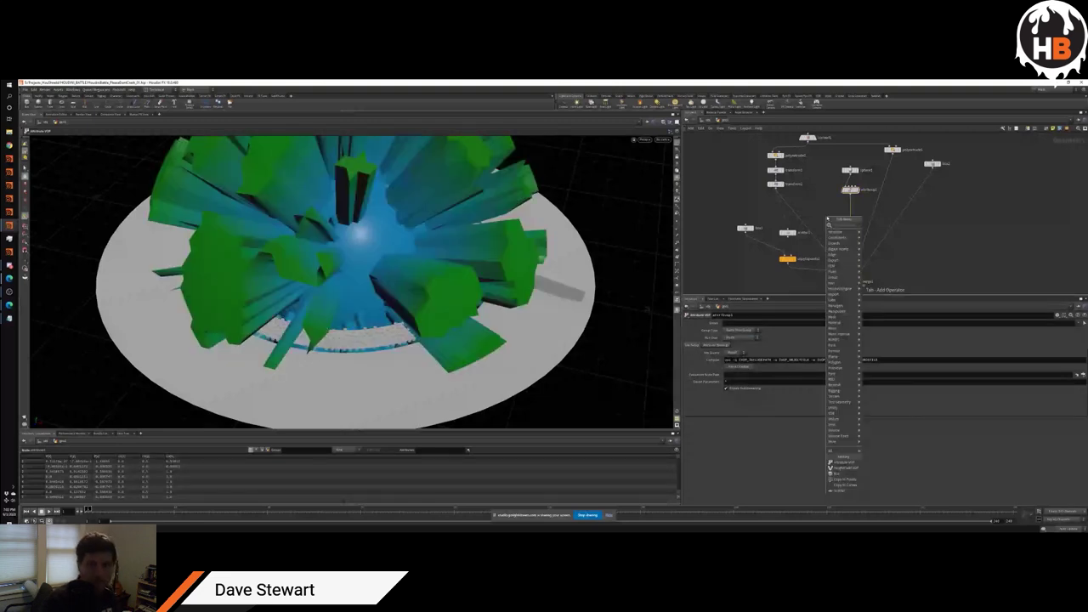
type("attribpromote")
key("Return")
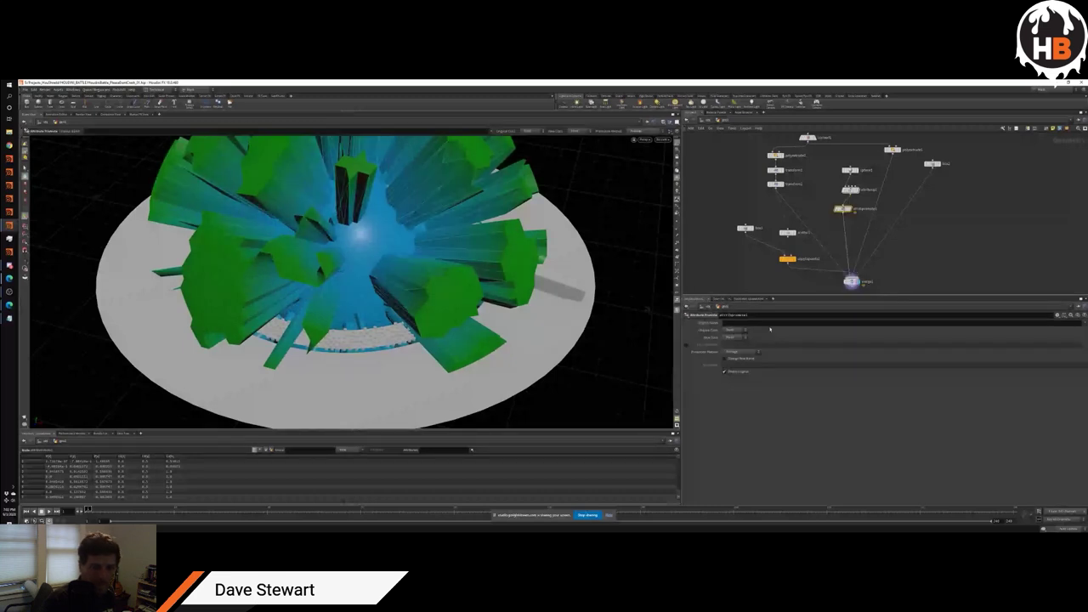
type("Cd")
key("Return")
Step: Set the Displace Along Normal scale to 0.027 inside the VOP, then select the sphere node
double_click(841, 208)
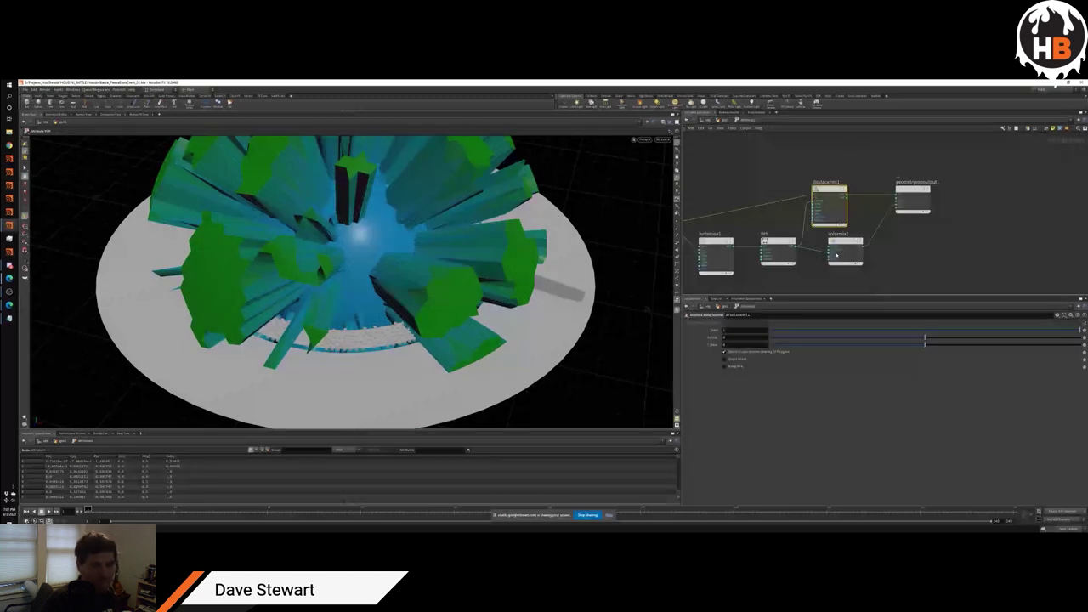
key("Return")
key("h")
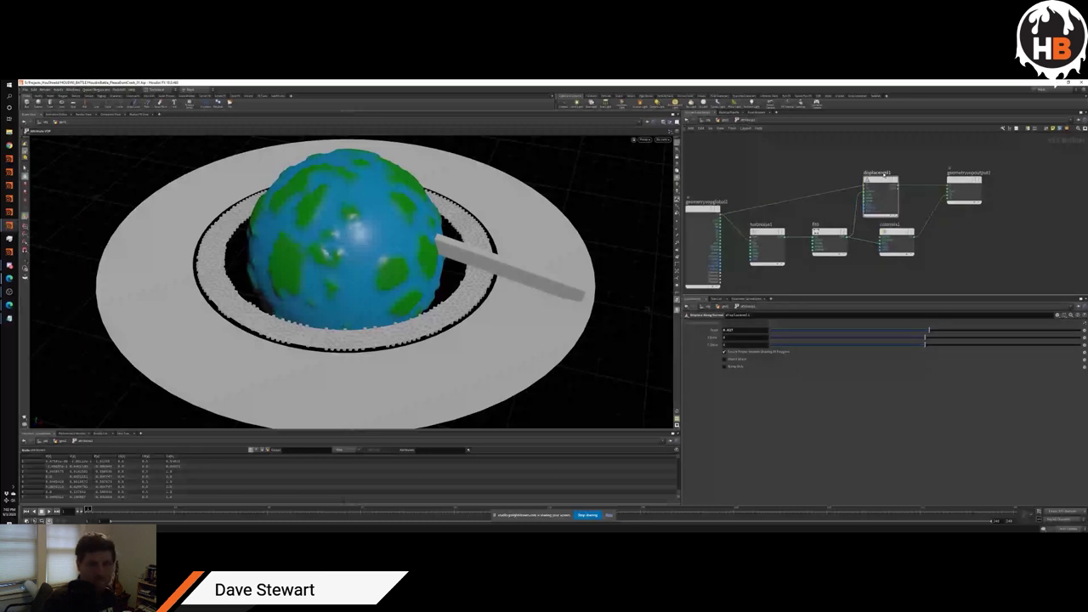
key("u")
left_click(850, 170)
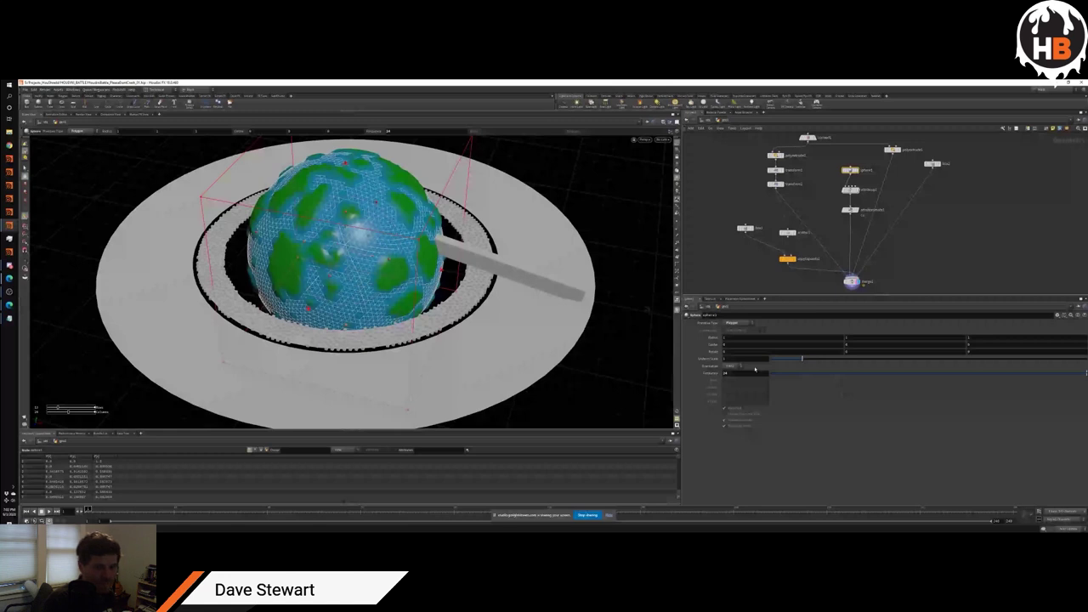
Step: Set the sphere's Frequency to 64 and tumble closer to the denser planet
type("64")
key("Return")
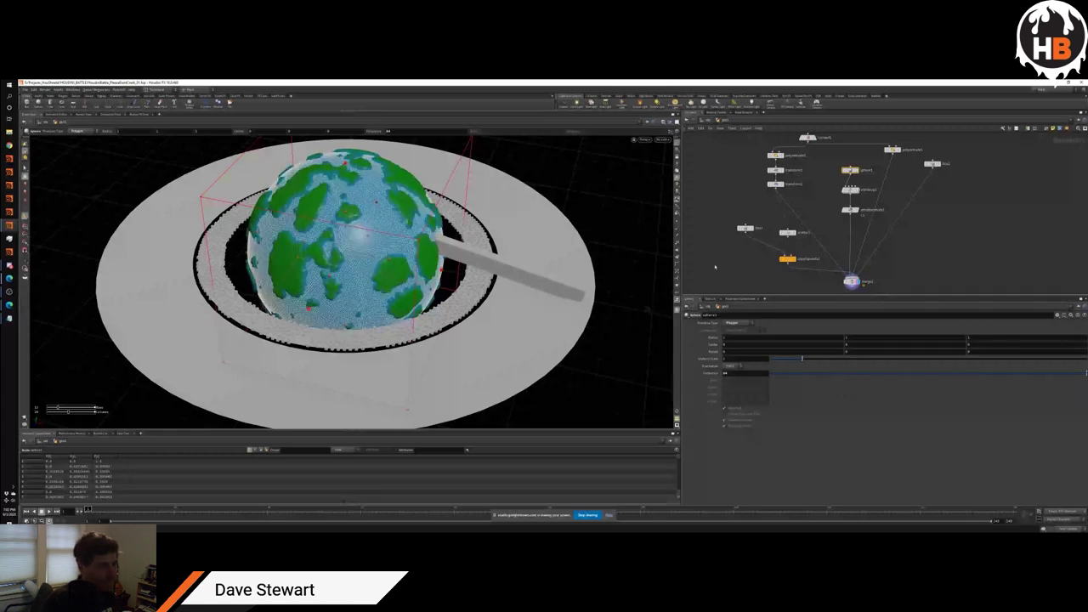
key("Escape")
left_click_drag(357, 281, 315, 295)
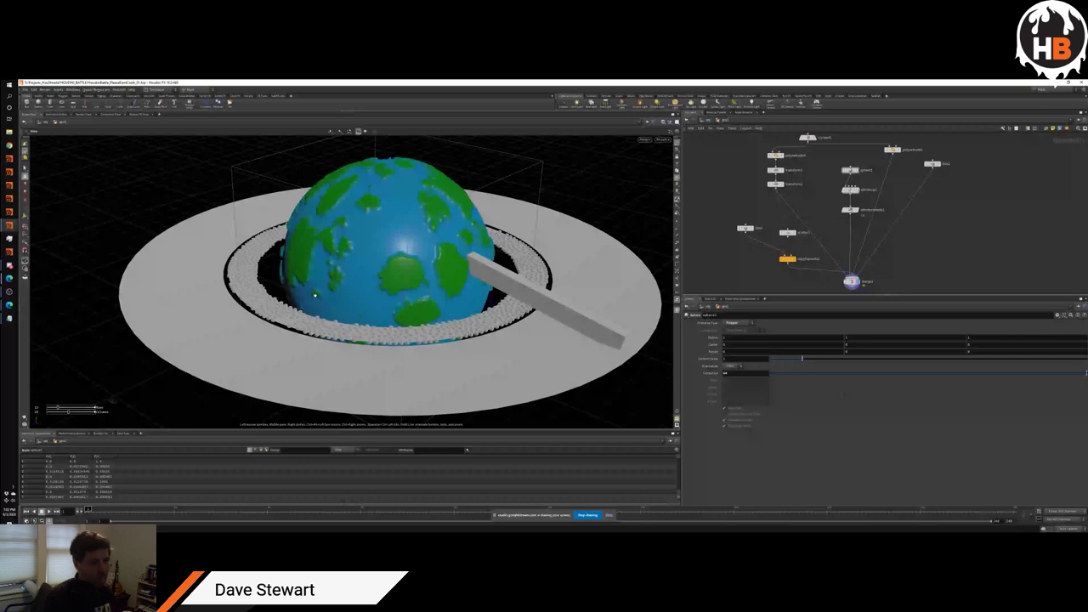
Step: Frame all nodes in the network and select the copytopoints node to view the planet
key("Return")
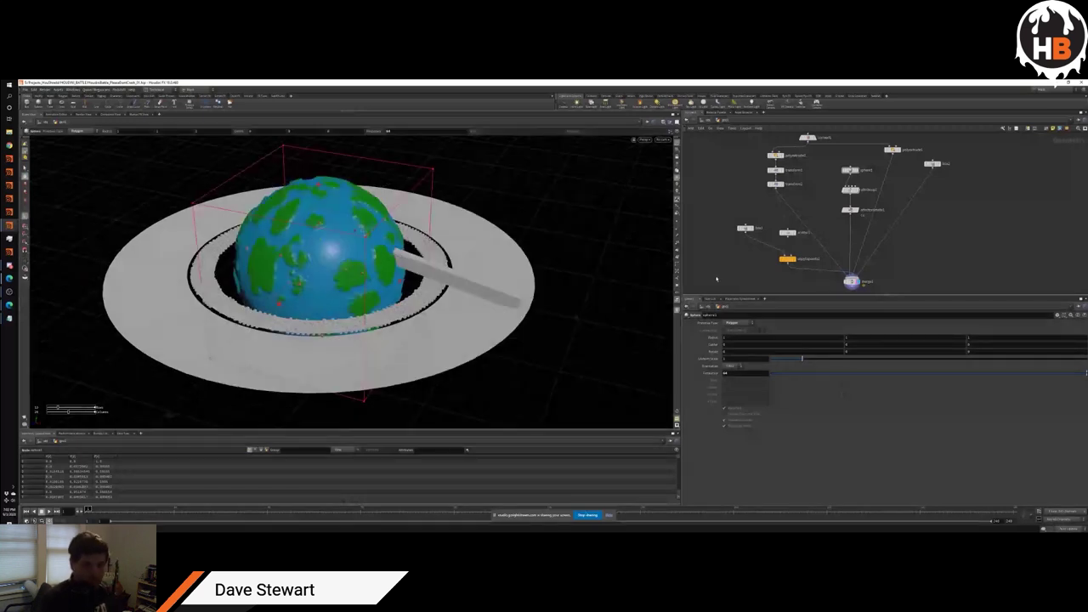
middle_click_drag(716, 279, 697, 277)
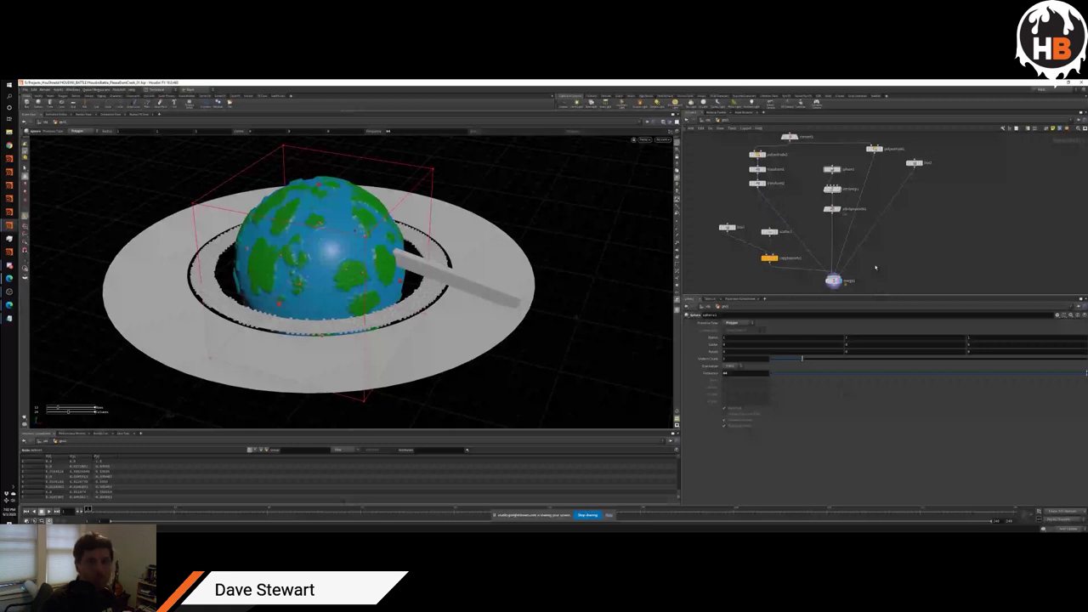
scroll(887, 235, "up", 2)
key("h")
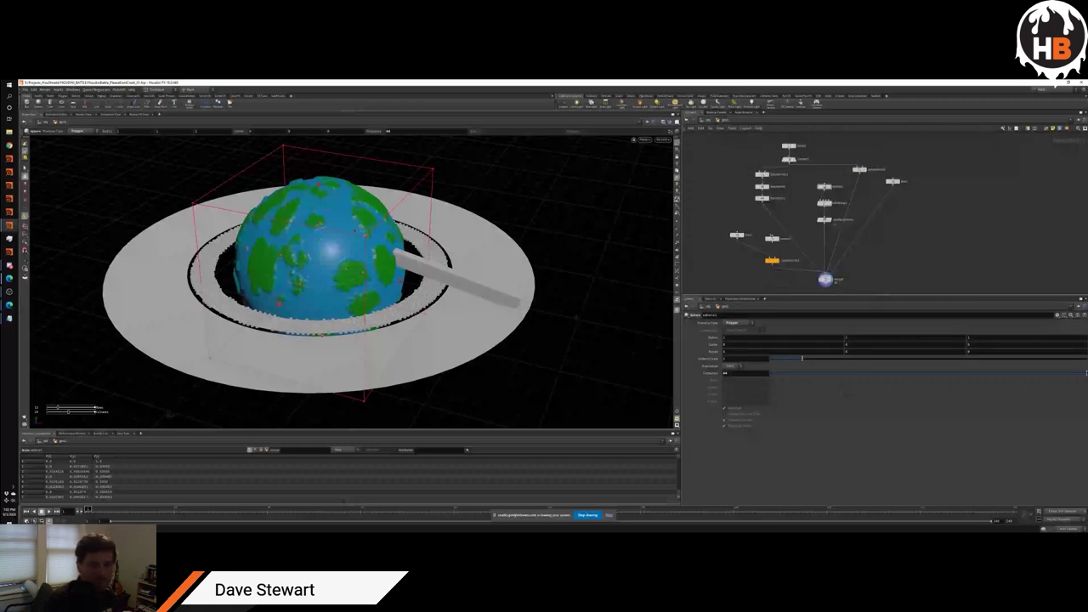
left_click(770, 260)
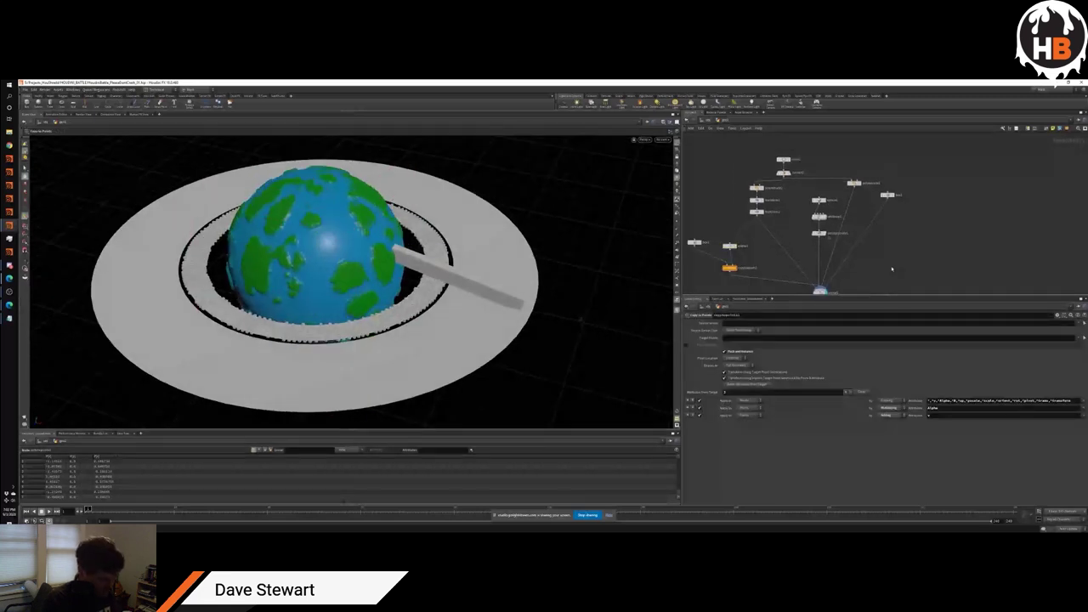
Step: Add an Attribute VOP node, shift a node lower, and drop the VOP onto a wire
key("Tab")
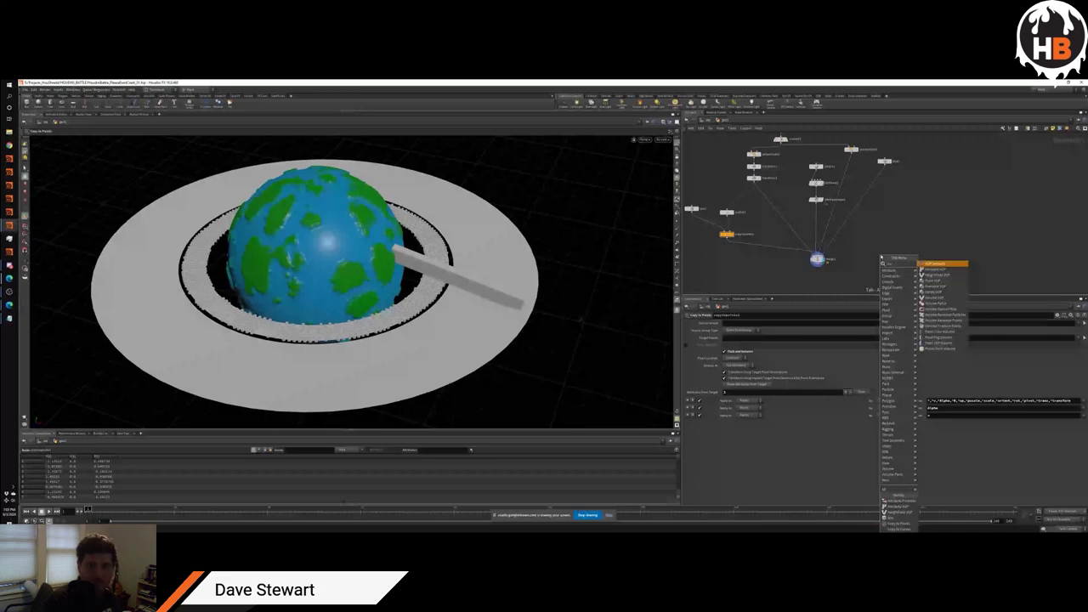
left_click(942, 265)
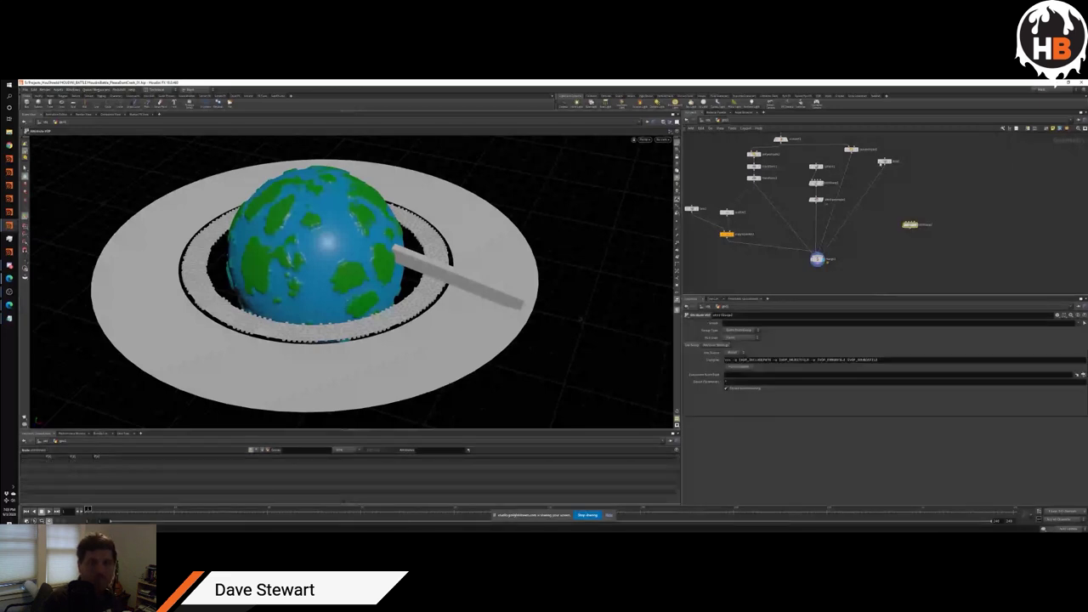
left_click_drag(884, 160, 867, 202)
left_click_drag(909, 224, 853, 170)
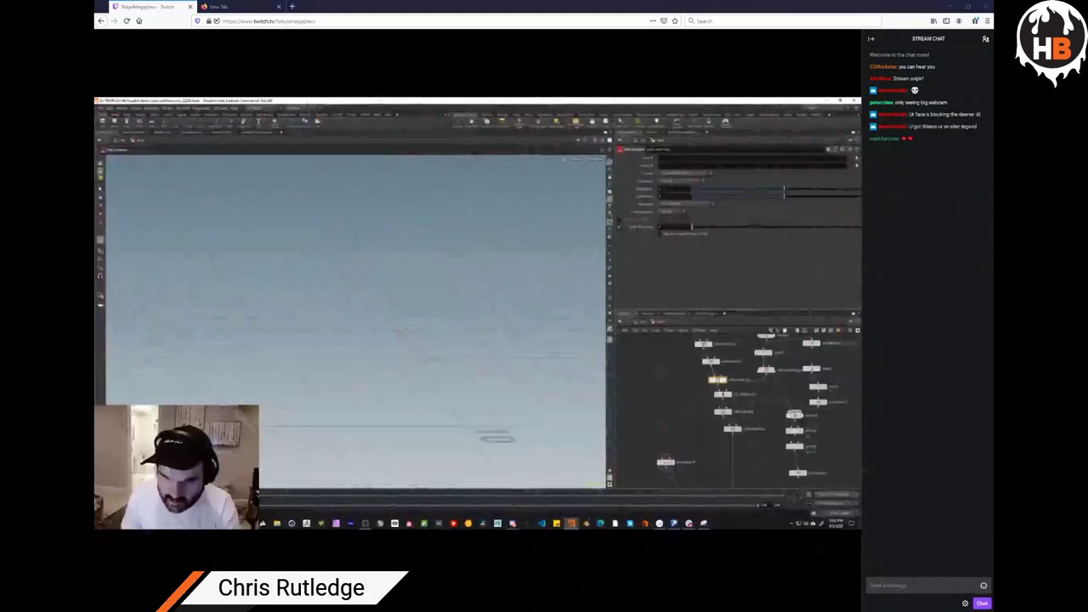
Step: Change a dropdown option in the node's parameters in the streamed tube-sculpture session
left_click(679, 180)
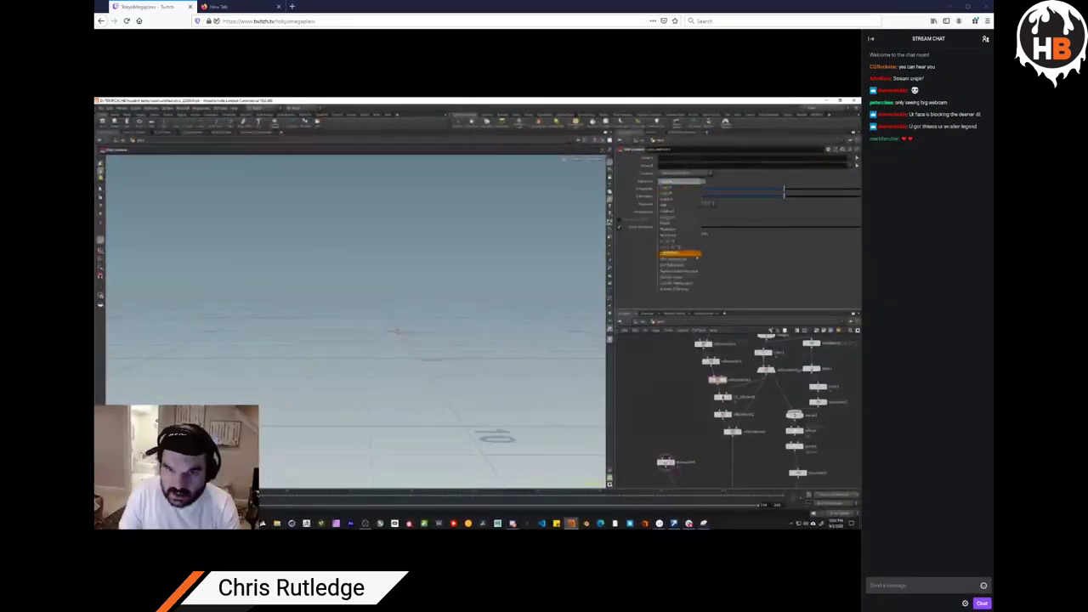
left_click(687, 255)
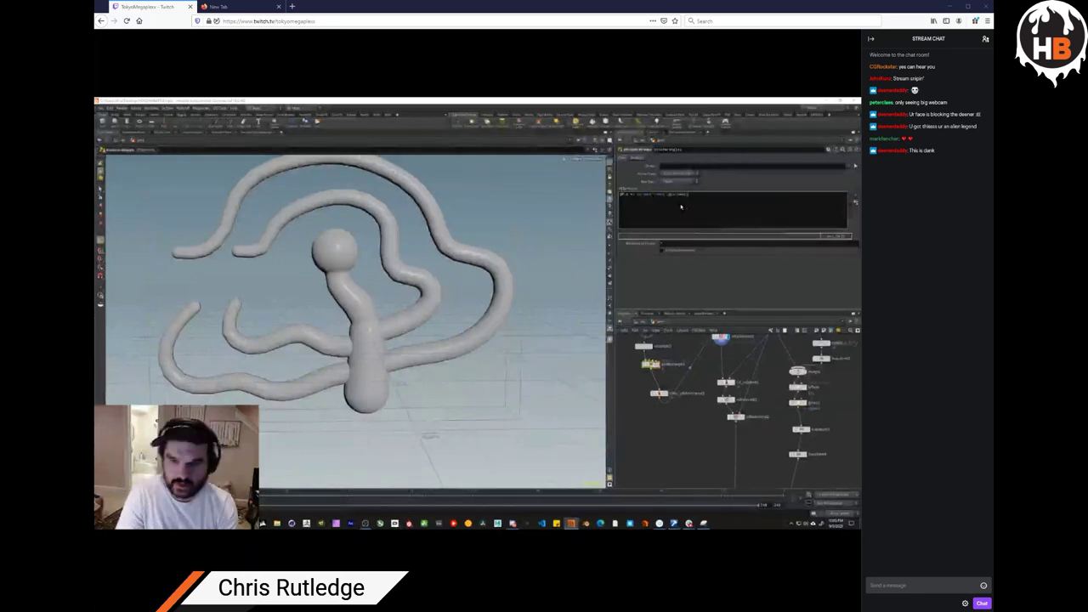
scroll(855, 204, "up", 3)
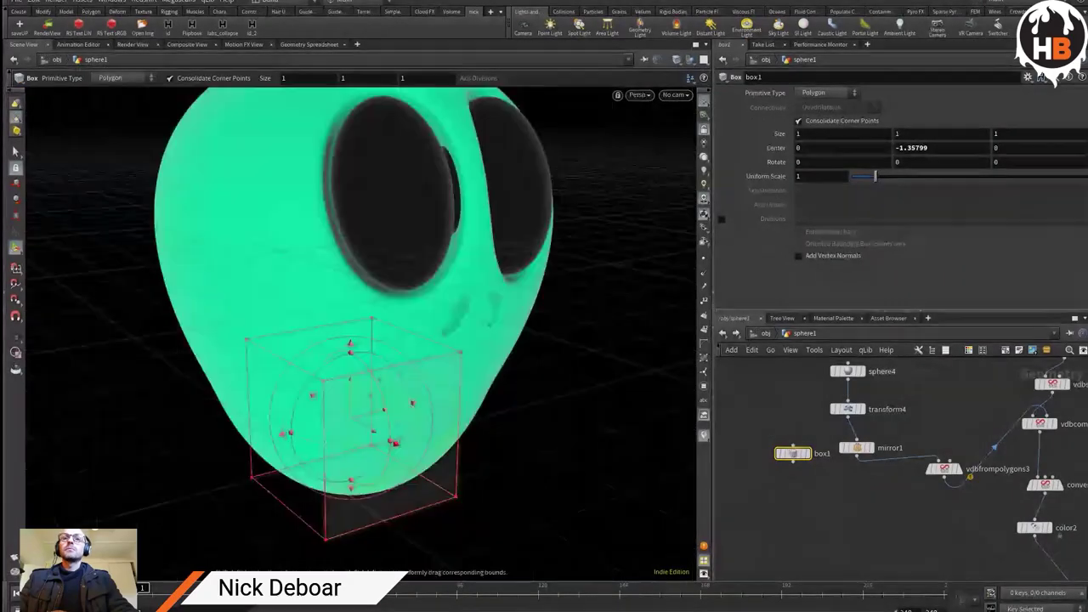
Step: Move box1 onto the alien's chin, centred below the nostrils
left_click_drag(352, 408, 365, 349)
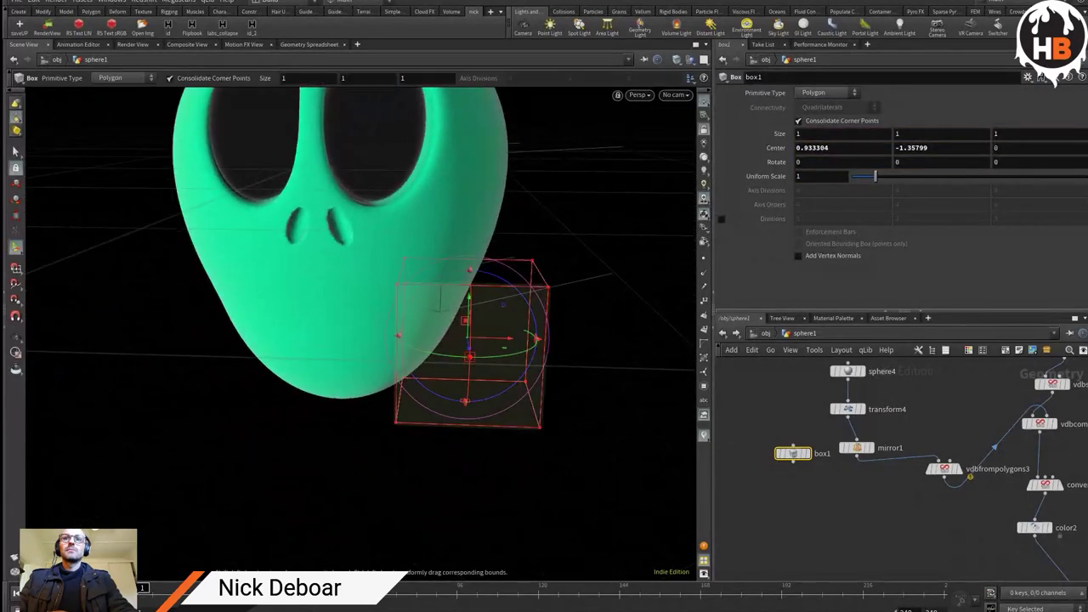
left_click_drag(502, 339, 340, 327)
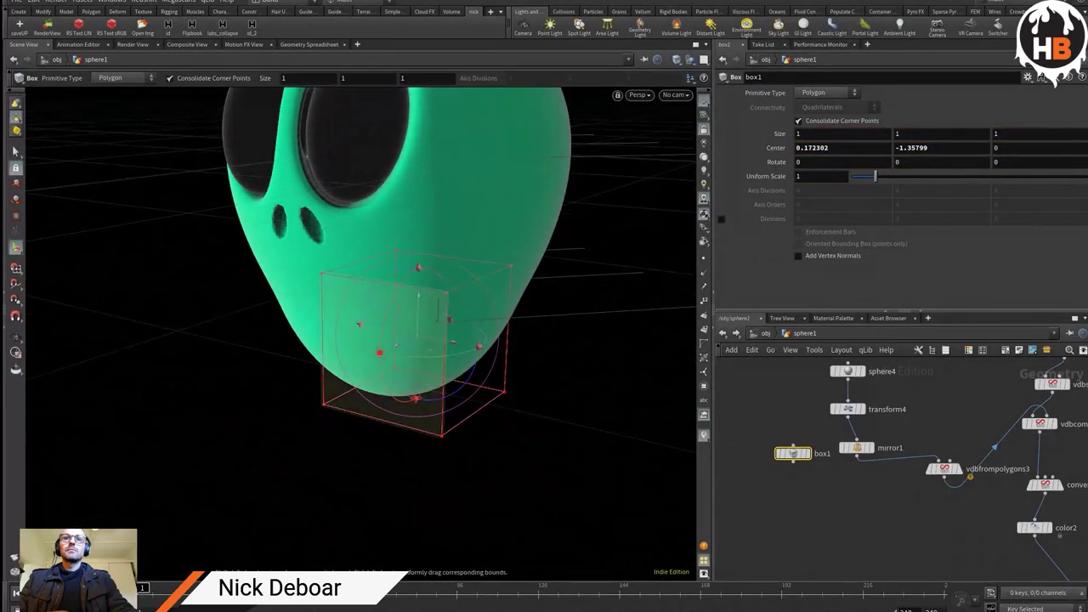
left_click_drag(419, 296, 323, 306)
left_click_drag(297, 340, 271, 316)
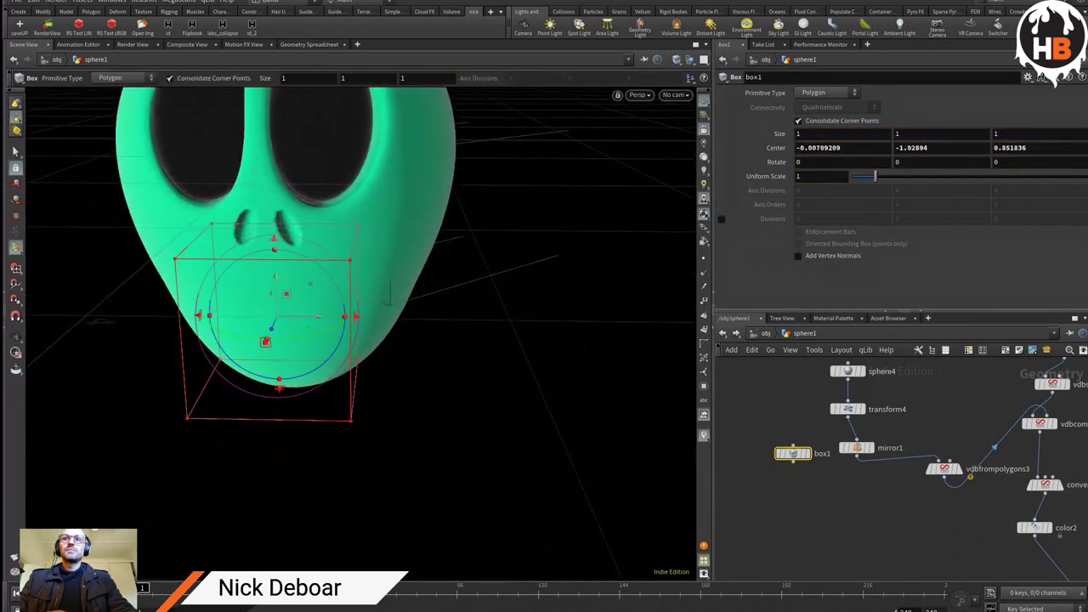
Step: Insert merge4 between mirror1 and vdbfrompolygons3 and feed box1 into it
middle_click_drag(1073, 611, 1084, 560)
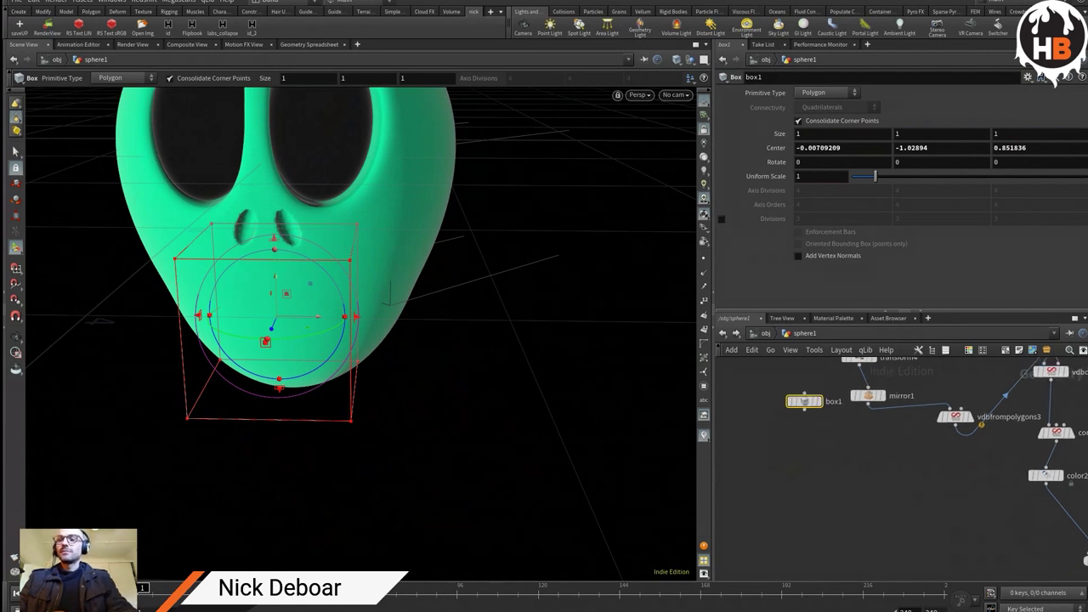
key("Tab")
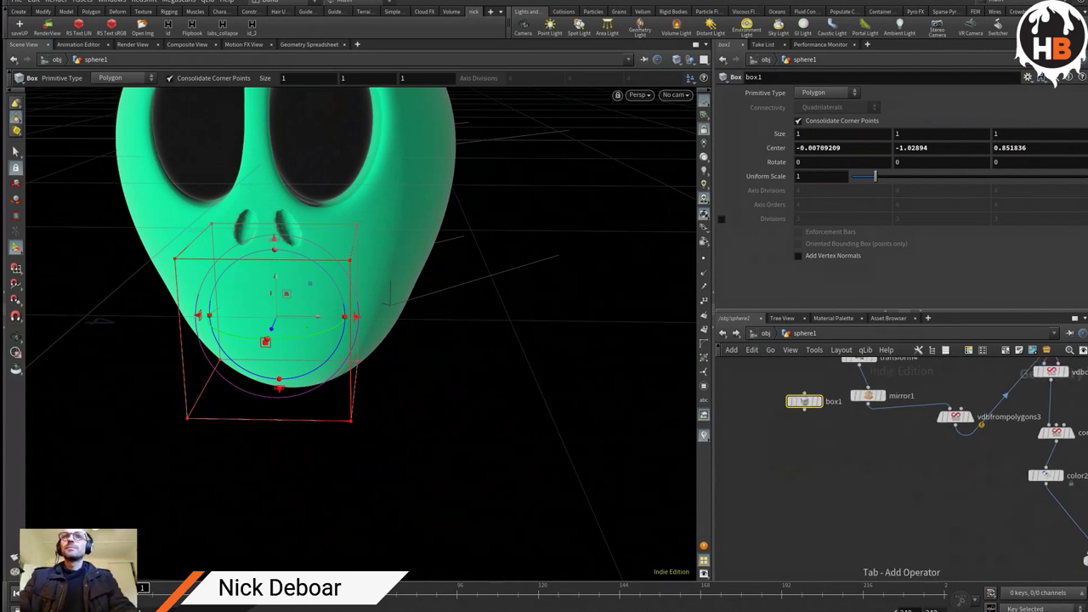
middle_click_drag(961, 413, 967, 468)
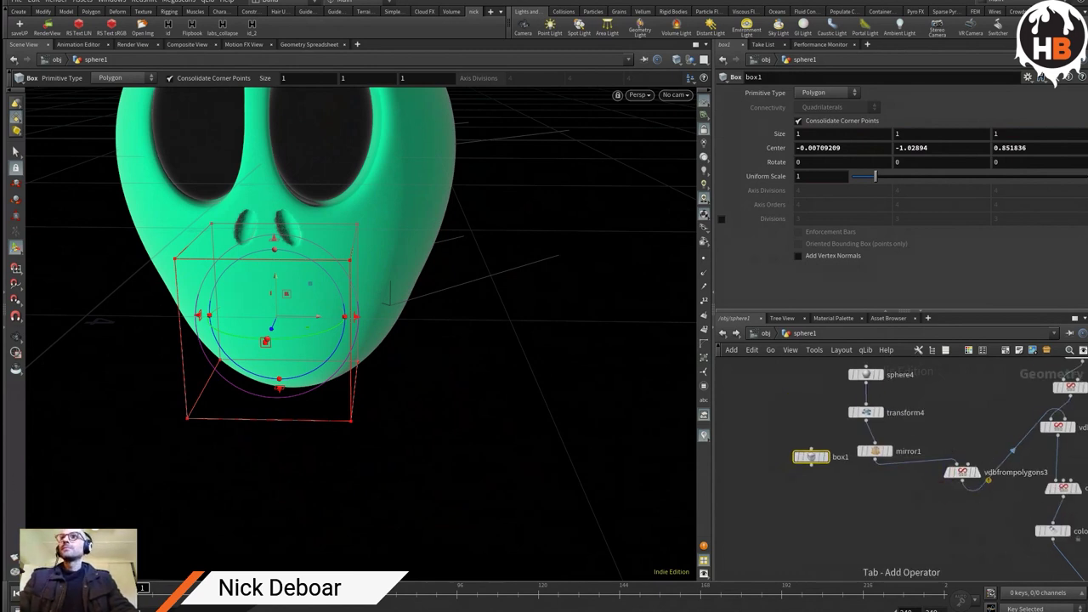
left_click(894, 498)
left_click_drag(897, 498, 811, 464)
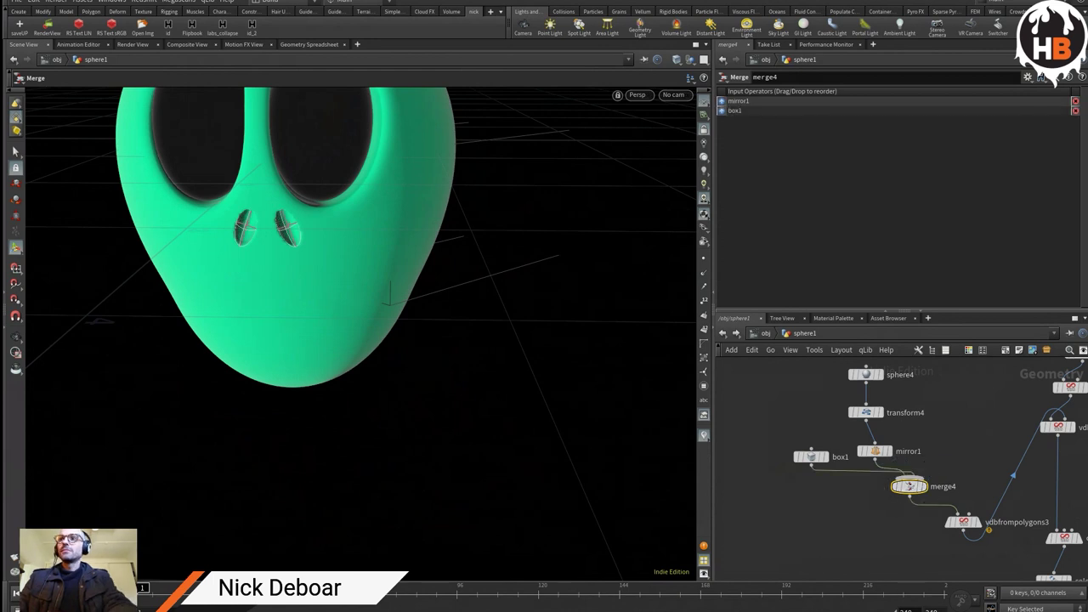
middle_click_drag(810, 464, 783, 448)
left_click(783, 440)
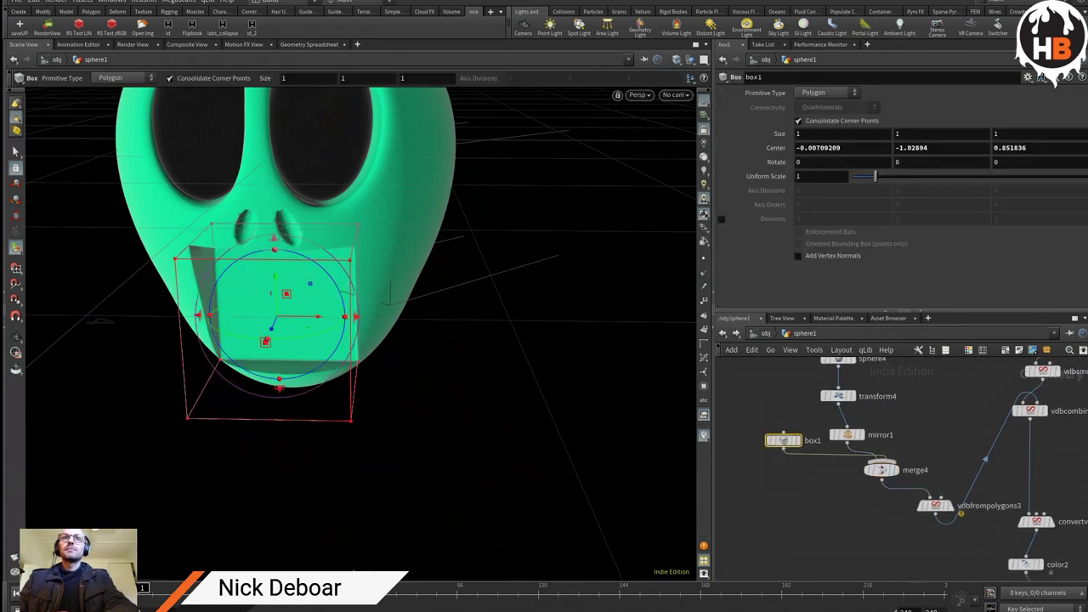
Step: Shrink the box into a thin, narrow slab and lower it on the face in Front view
left_click_drag(274, 239, 275, 283)
left_click_drag(280, 409, 204, 357)
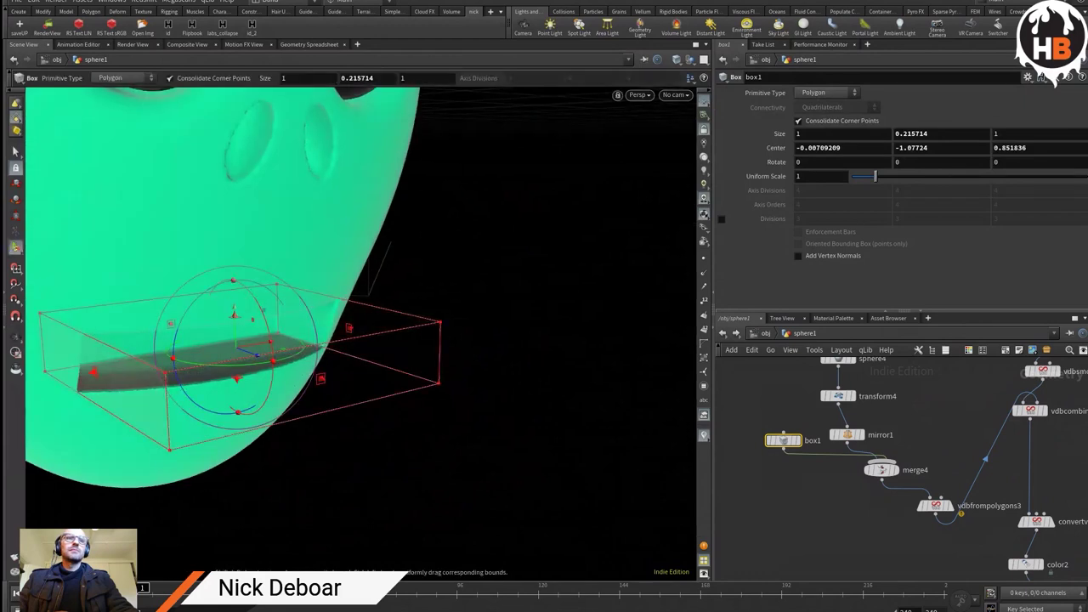
left_click_drag(93, 372, 155, 361)
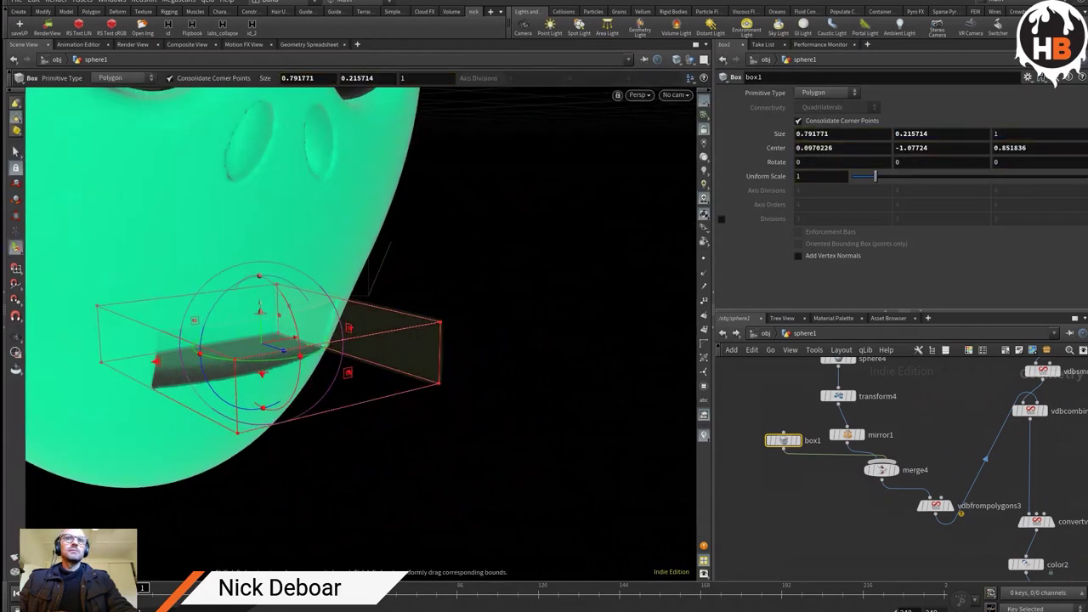
left_click_drag(395, 348, 338, 352)
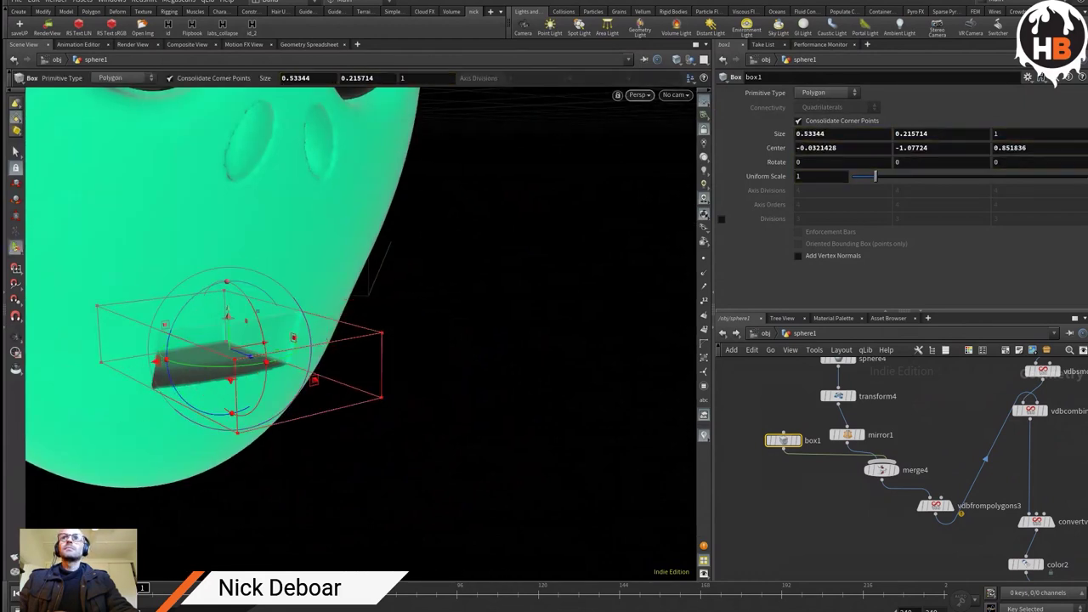
key("space+3")
scroll(382, 348, "up", 3)
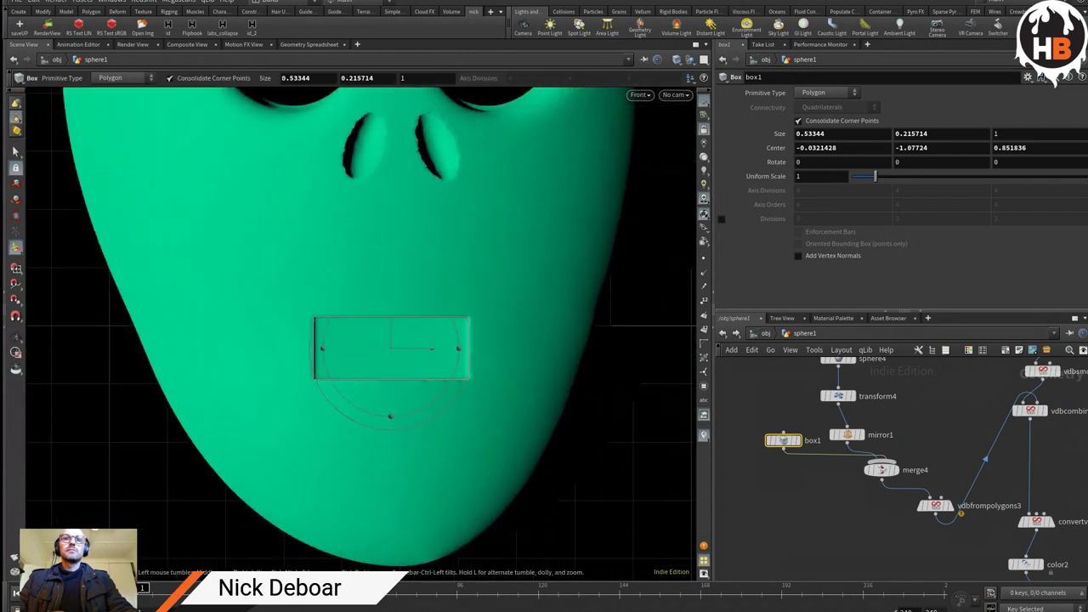
left_click_drag(390, 332, 390, 368)
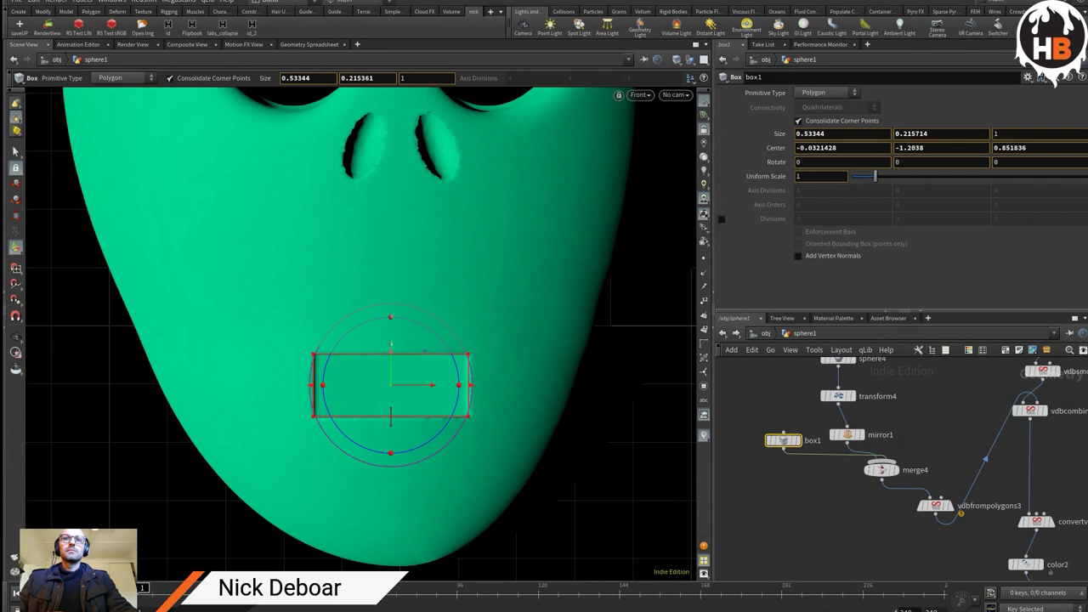
left_click_drag(390, 416, 390, 387)
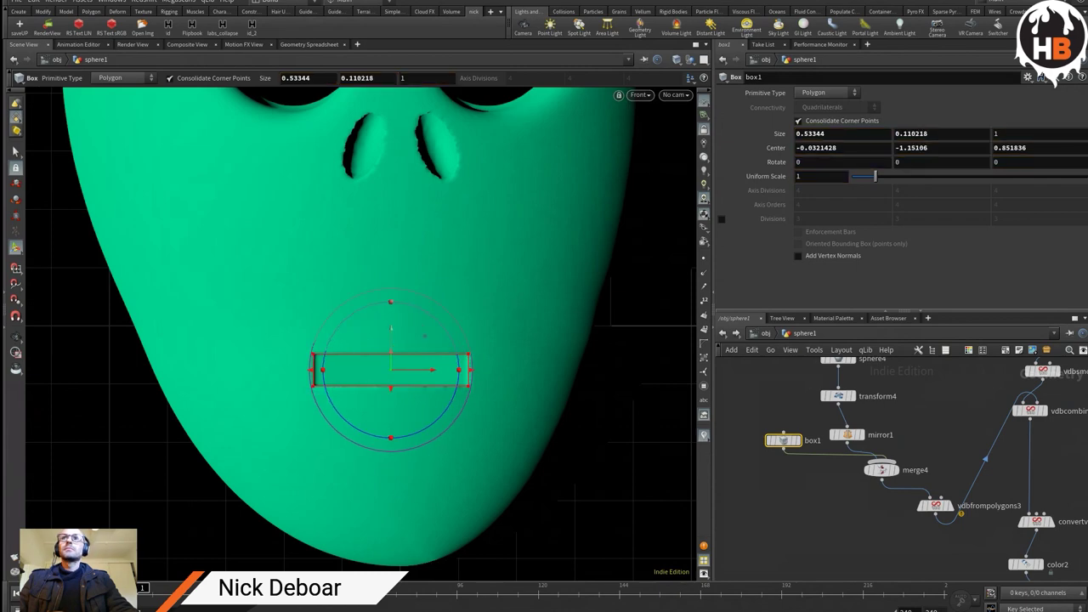
Step: Thin the mouth slot further from the top and orbit in perspective to check the cut
left_click_drag(357, 340, 357, 302)
scroll(361, 332, "down", 3)
key("Return")
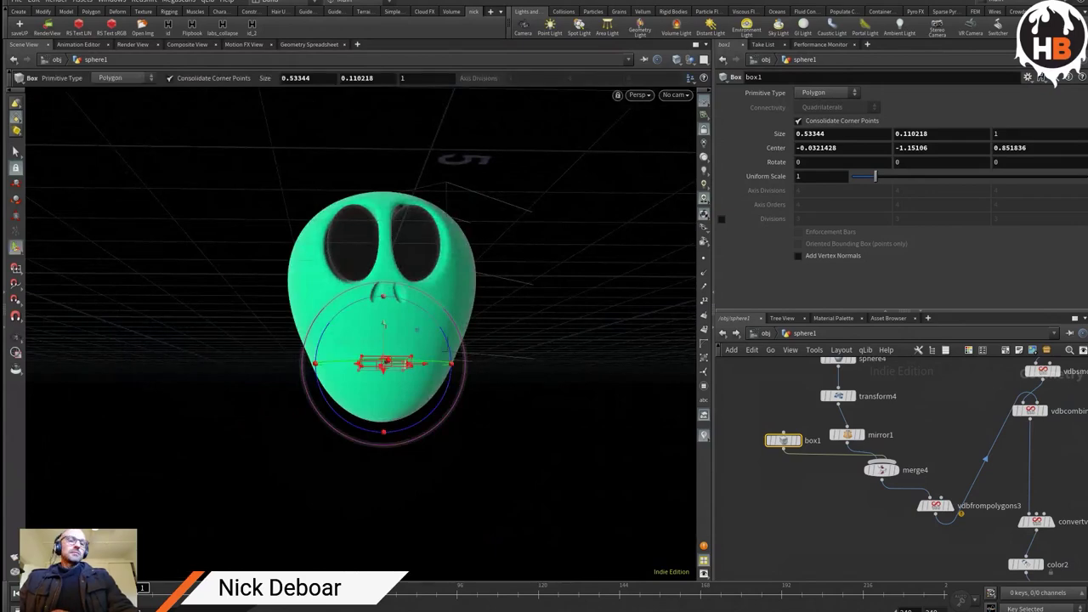
scroll(450, 265, "up", 6)
scroll(451, 280, "up", 5)
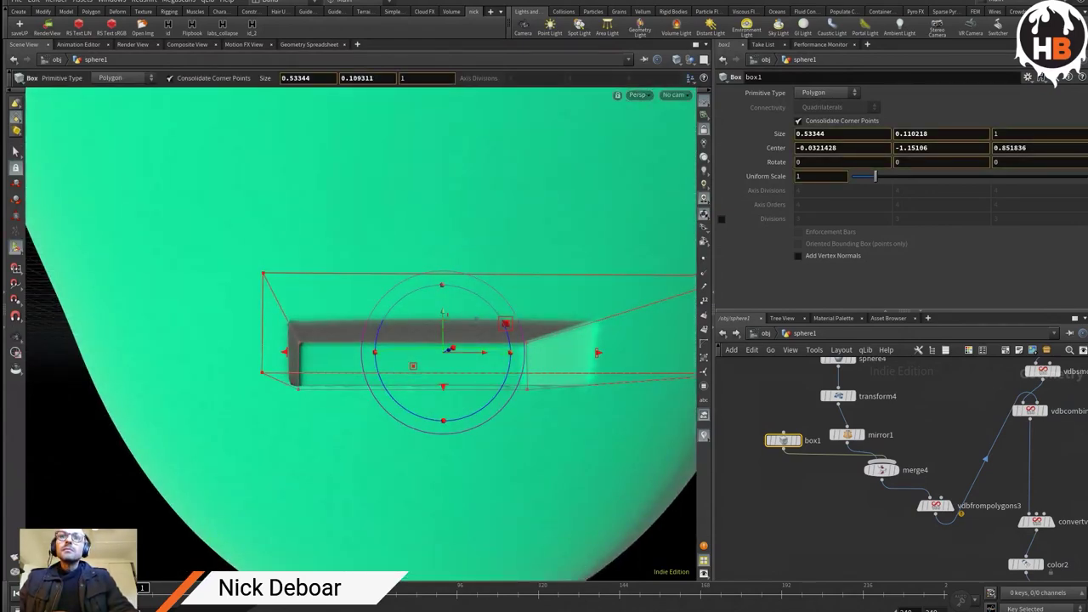
left_click_drag(475, 319, 476, 332)
key("Escape")
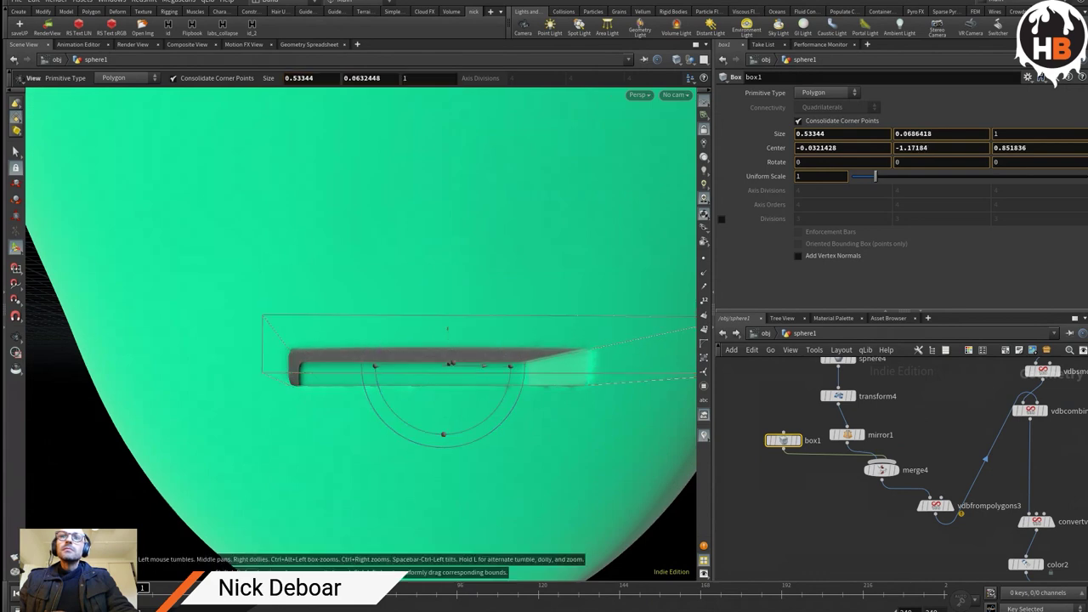
scroll(361, 340, "down", 5)
scroll(361, 340, "down", 3)
mouse_move(366, 340)
left_mouse_down()
mouse_move(408, 340)
mouse_move(378, 338)
left_mouse_up()
key("Return")
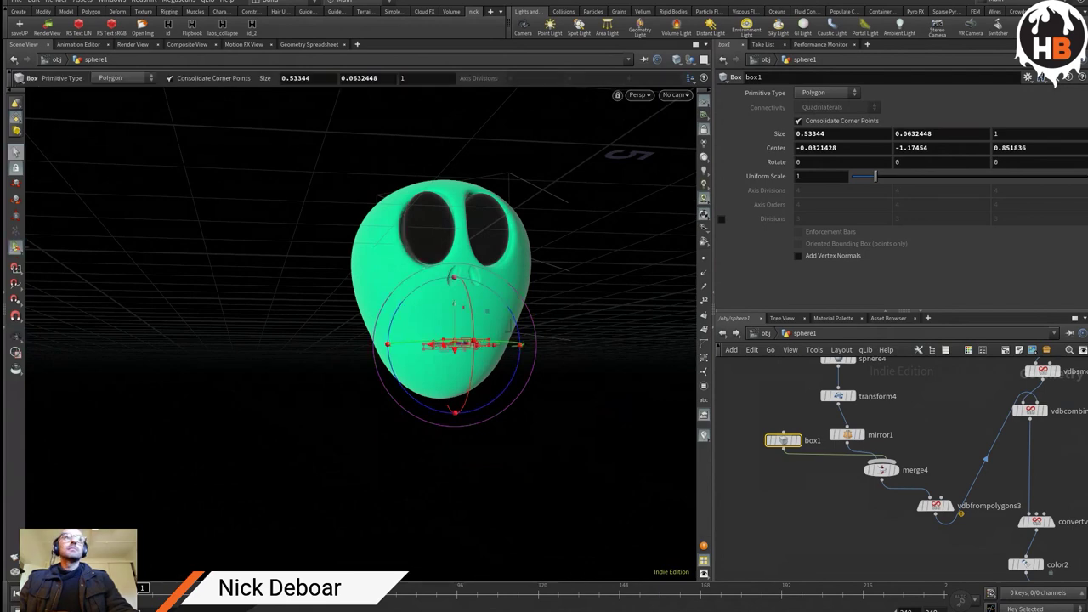
key("s")
scroll(361, 255, "up", 5)
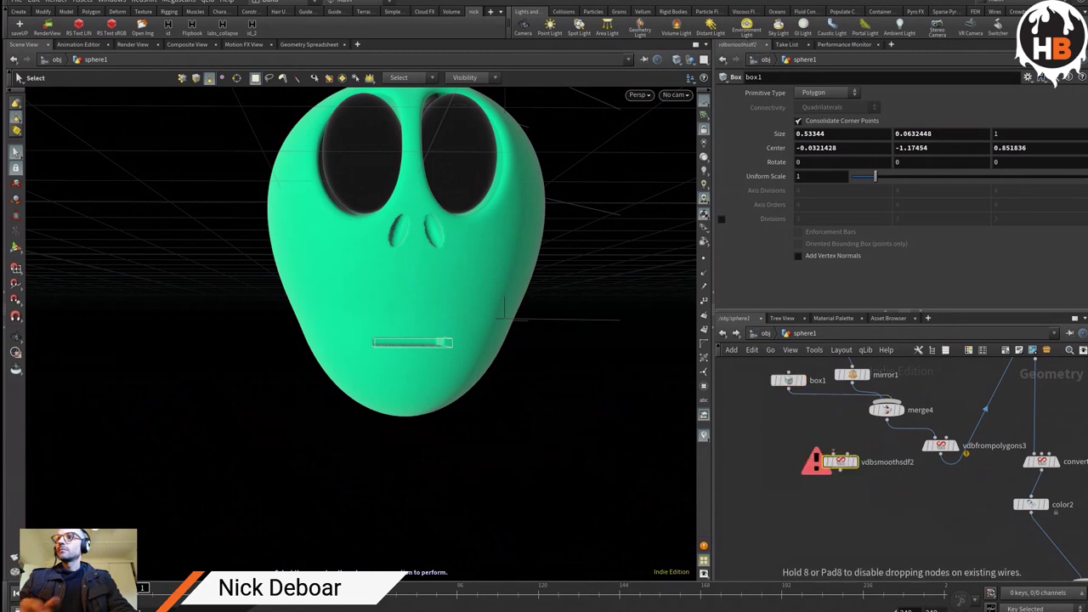
Step: Insert vdbsmoothsdf2 after vdbfrompolygons3 with Filter Voxel Radius 3 and inspect the softened head
left_click(840, 462)
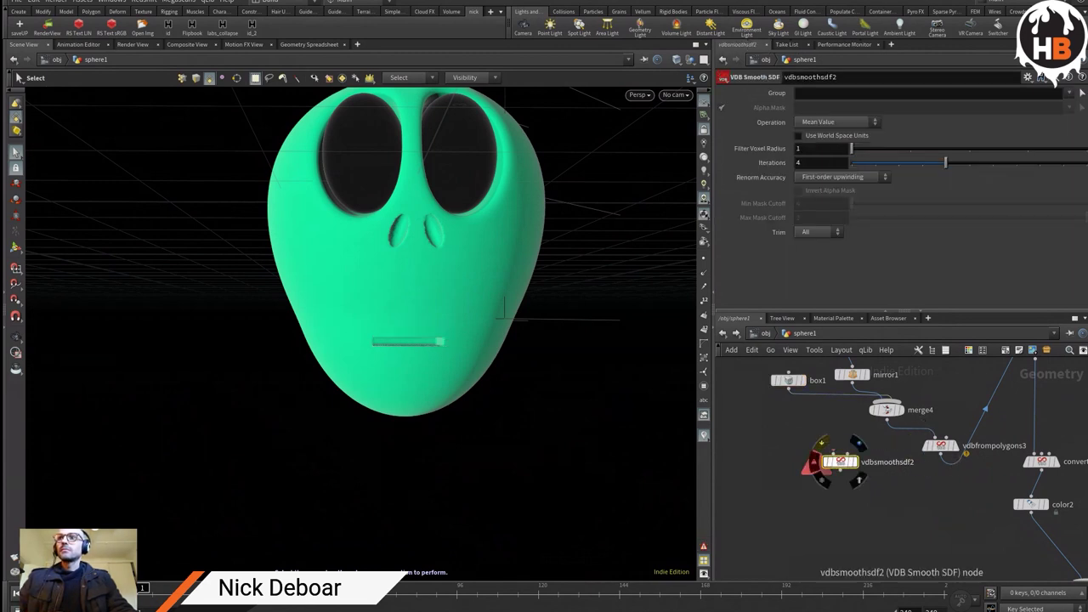
left_click_drag(839, 462, 977, 428)
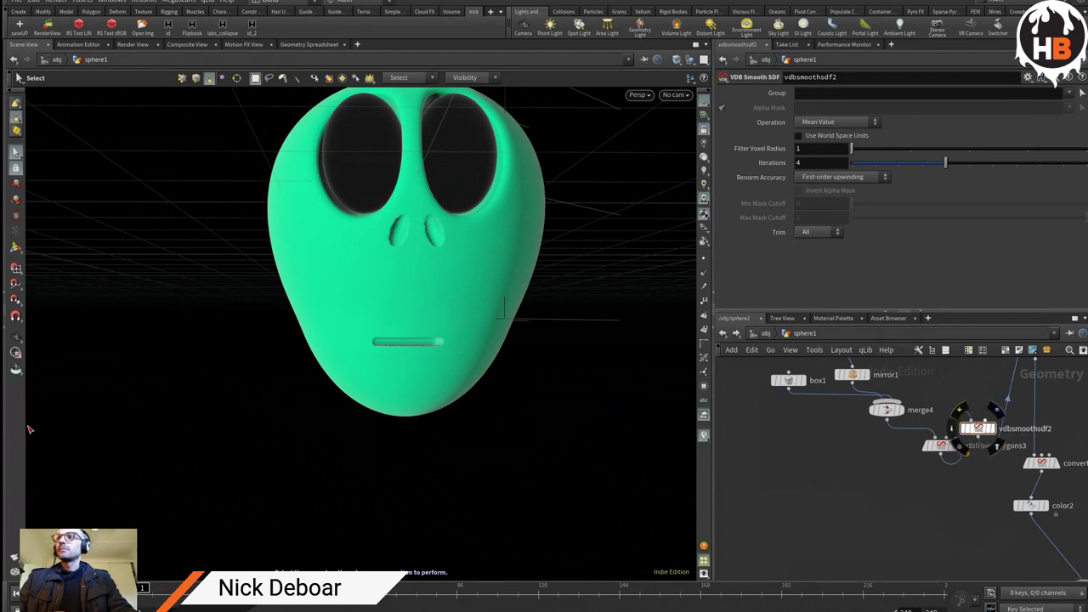
left_click(978, 427)
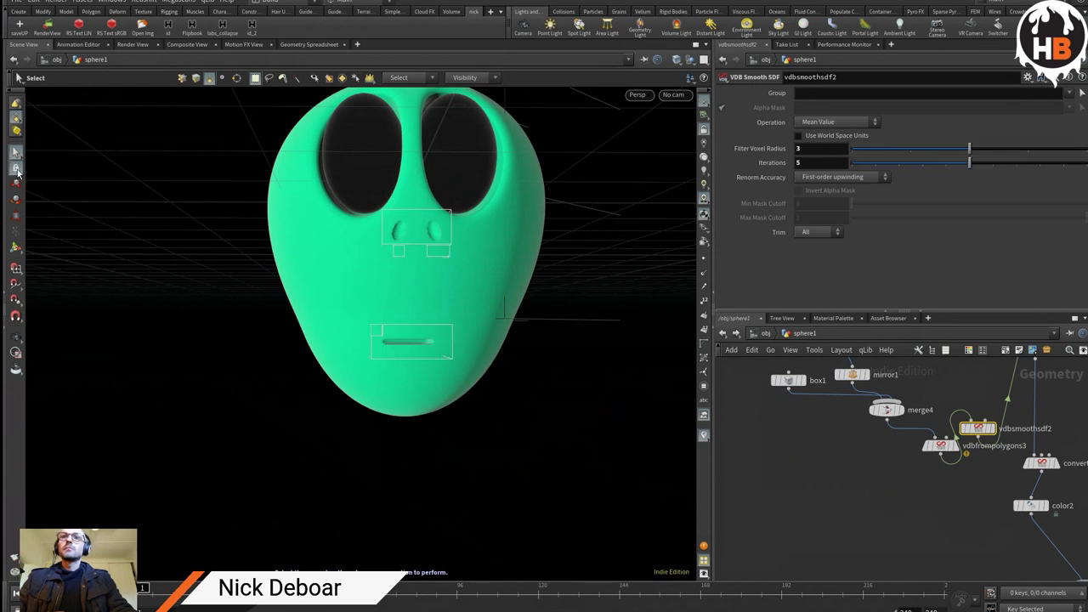
scroll(362, 331, "down", 6)
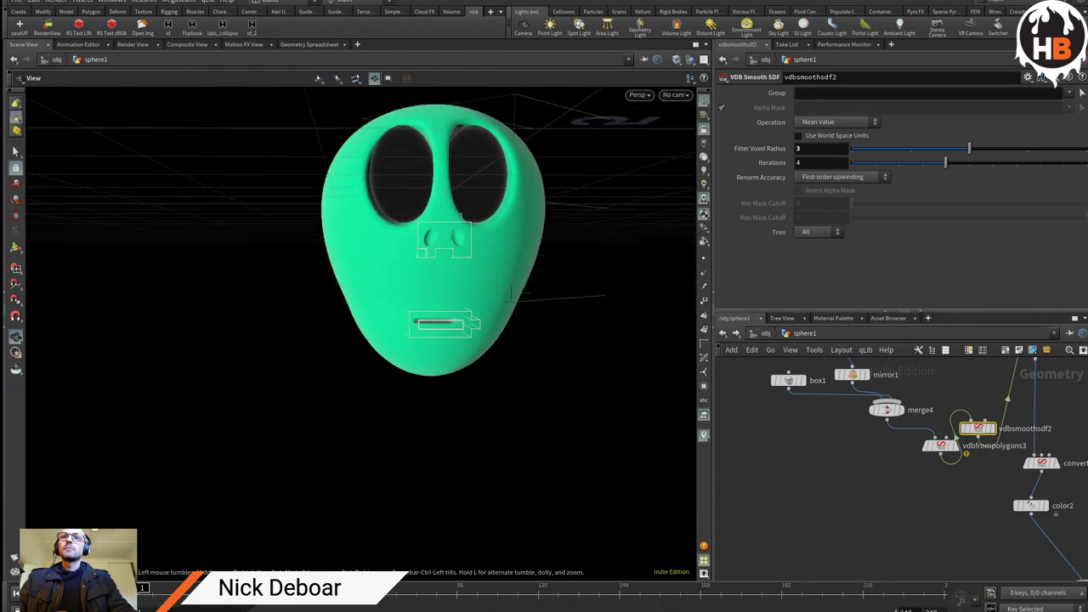
left_click_drag(361, 332, 486, 325)
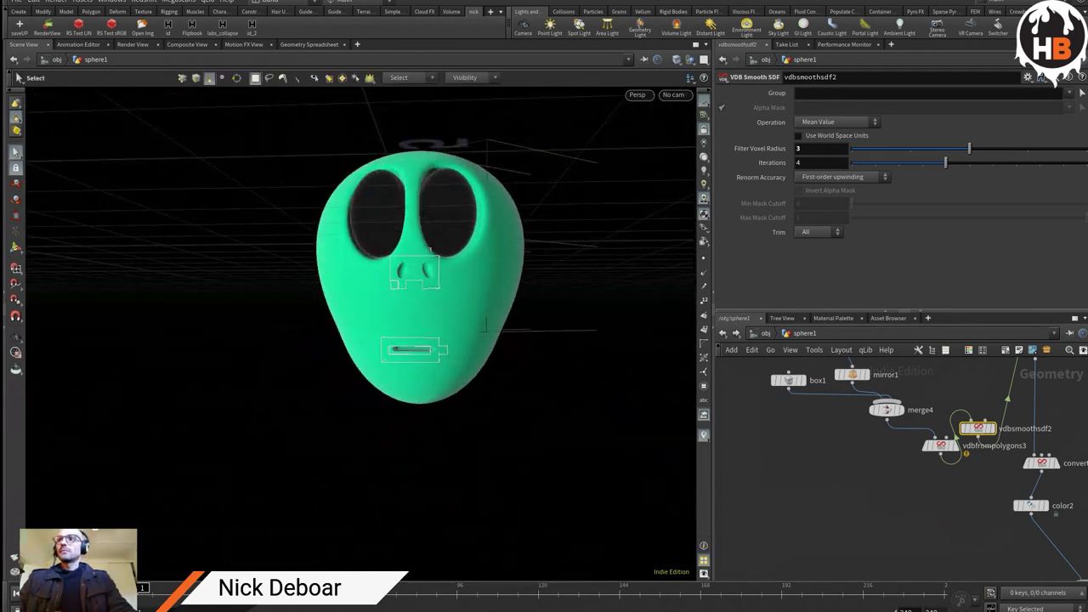
middle_click_drag(978, 527, 850, 418)
Step: Display the shaded alien head and add an Attribute Transfer node to the network
left_click(974, 564)
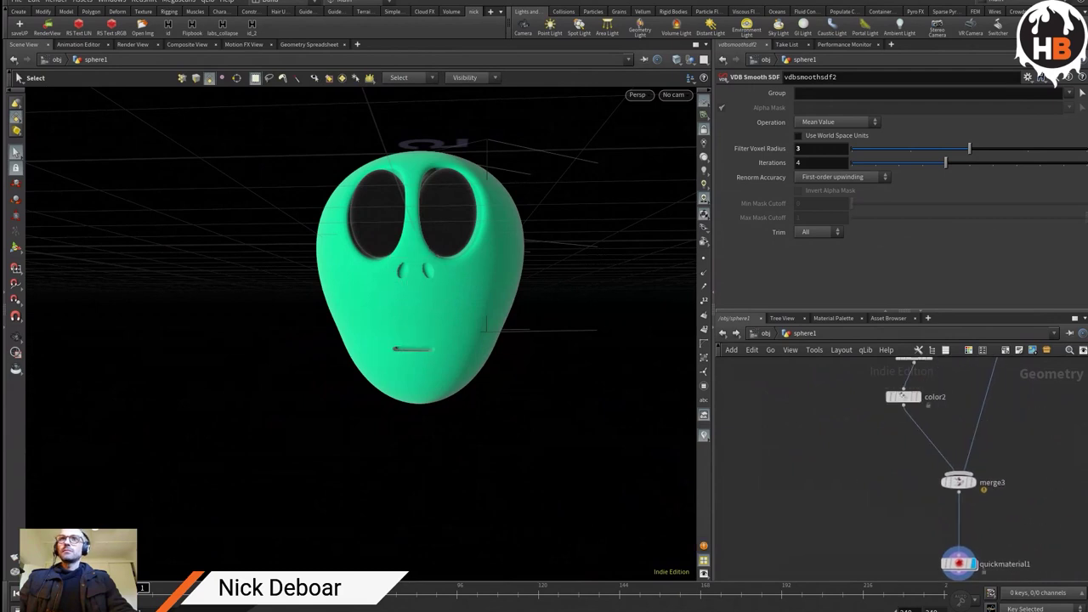
key("Tab")
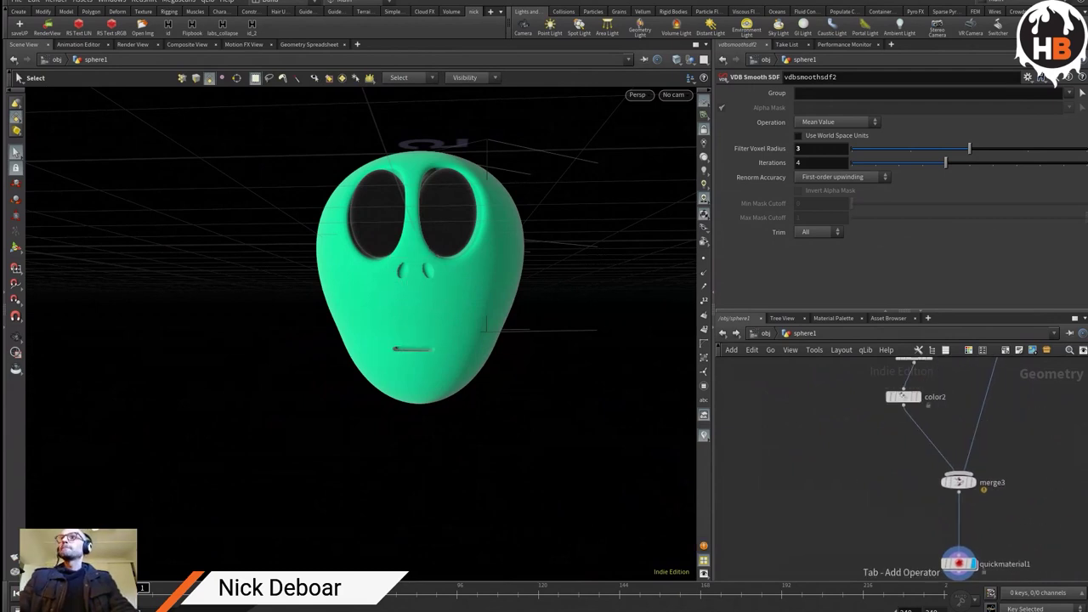
left_click(837, 492)
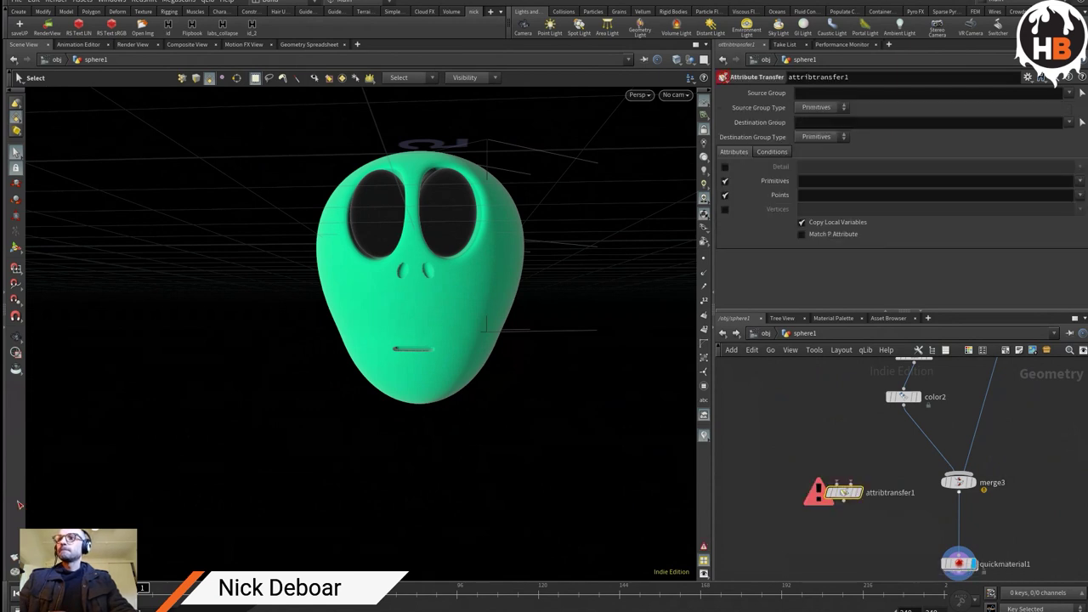
left_click(831, 483)
middle_click_drag(935, 476, 985, 540)
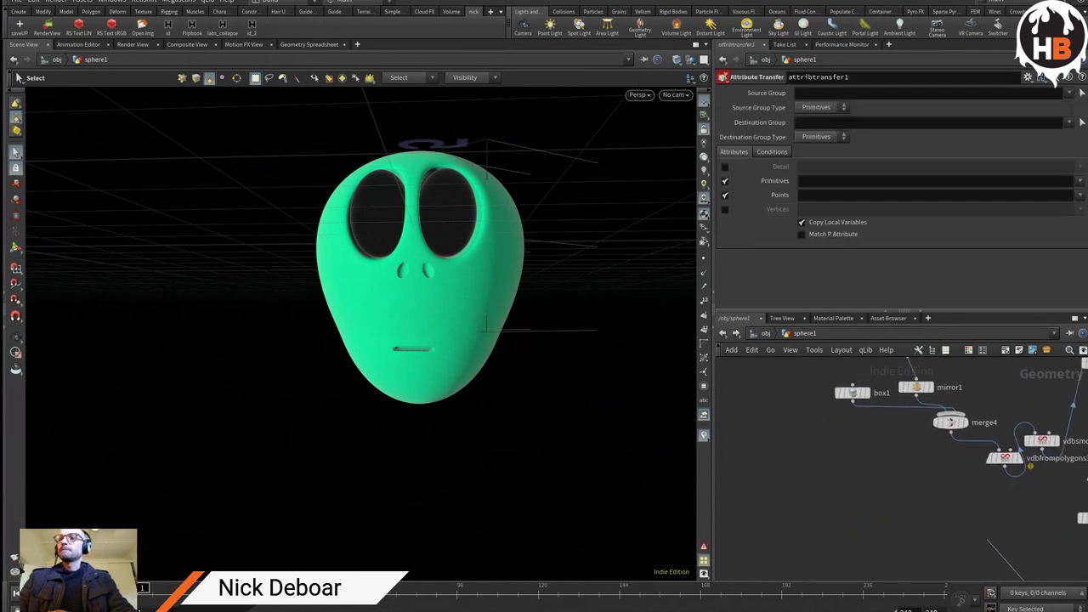
middle_click_drag(978, 425, 992, 470)
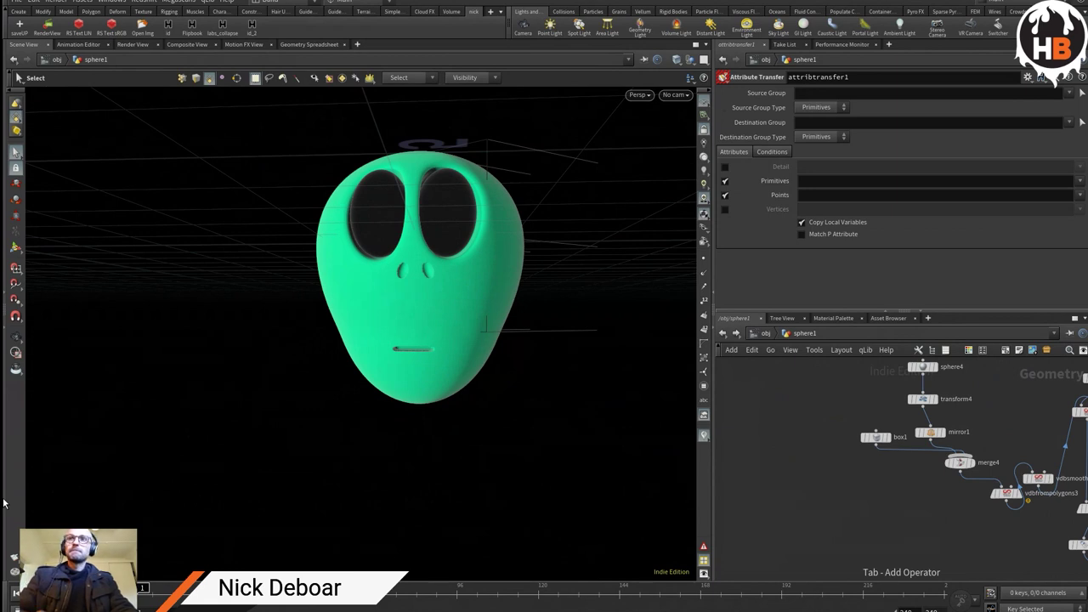
Step: Add a Color node and wire merge4's eye and mouth cutters into color3
key("Tab")
type("color")
key("Return")
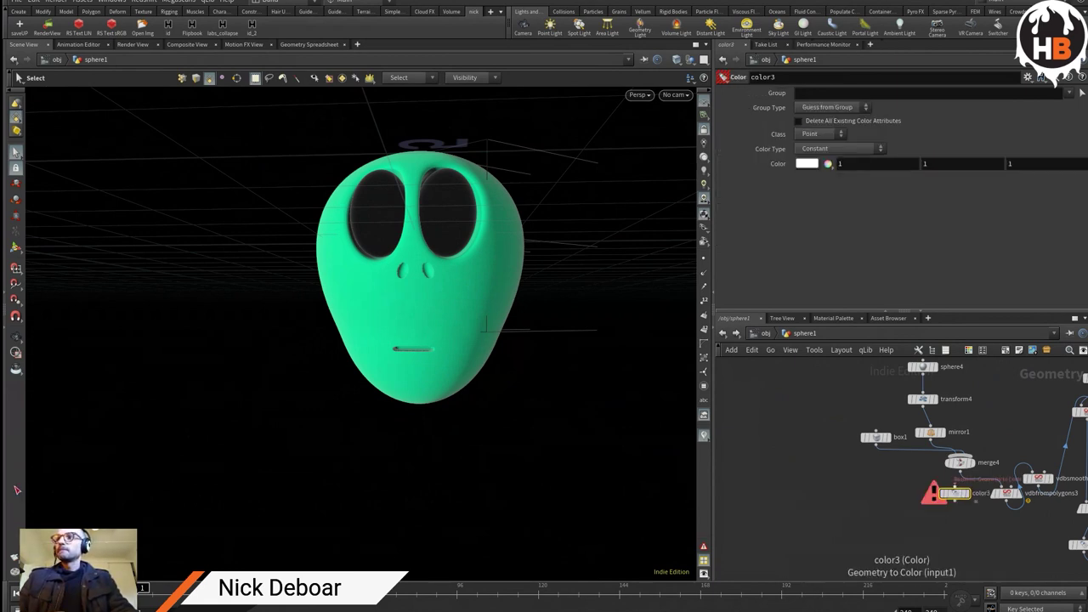
scroll(994, 464, "up", 4)
left_click(945, 459)
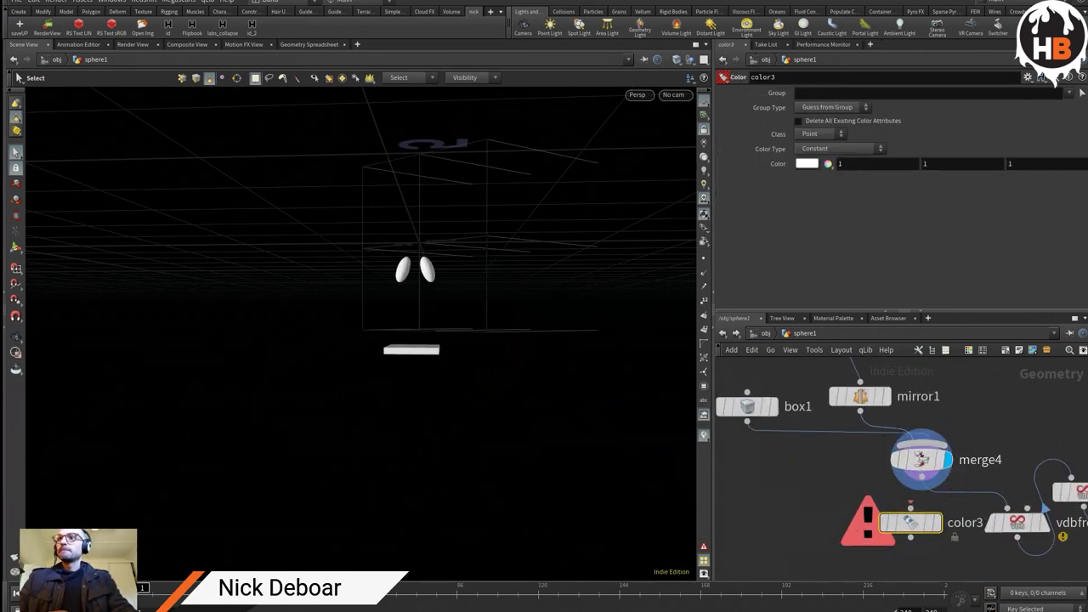
scroll(901, 467, "down", 3)
middle_click_drag(900, 468, 856, 438)
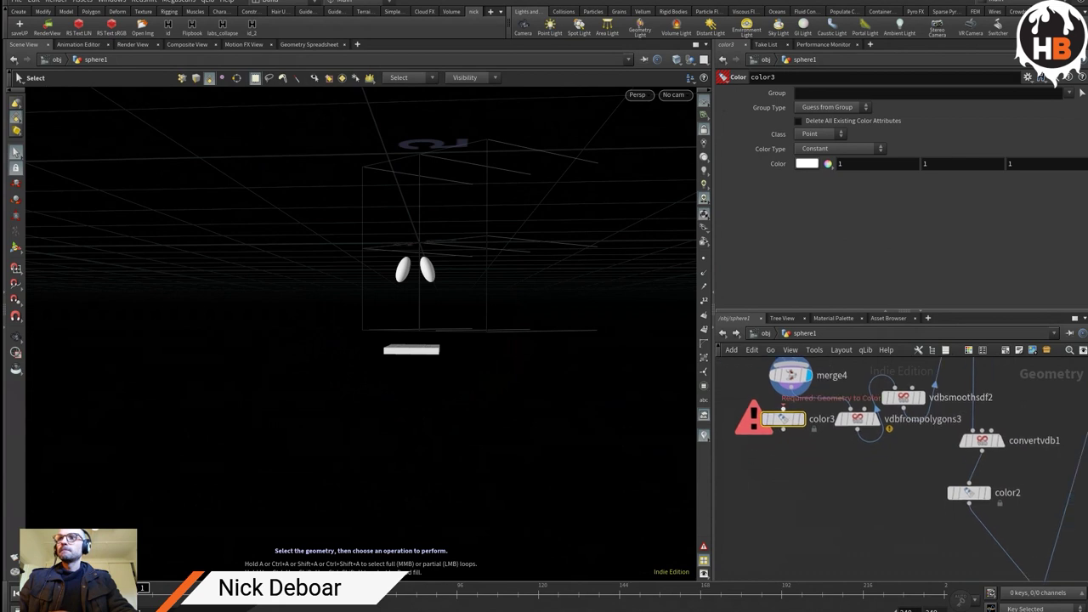
left_click(790, 392)
left_click(783, 408)
Step: Delete attribtransfer1, then place and ultimately delete the unconnected volumefromattrib1 node
middle_click_drag(894, 578, 803, 451)
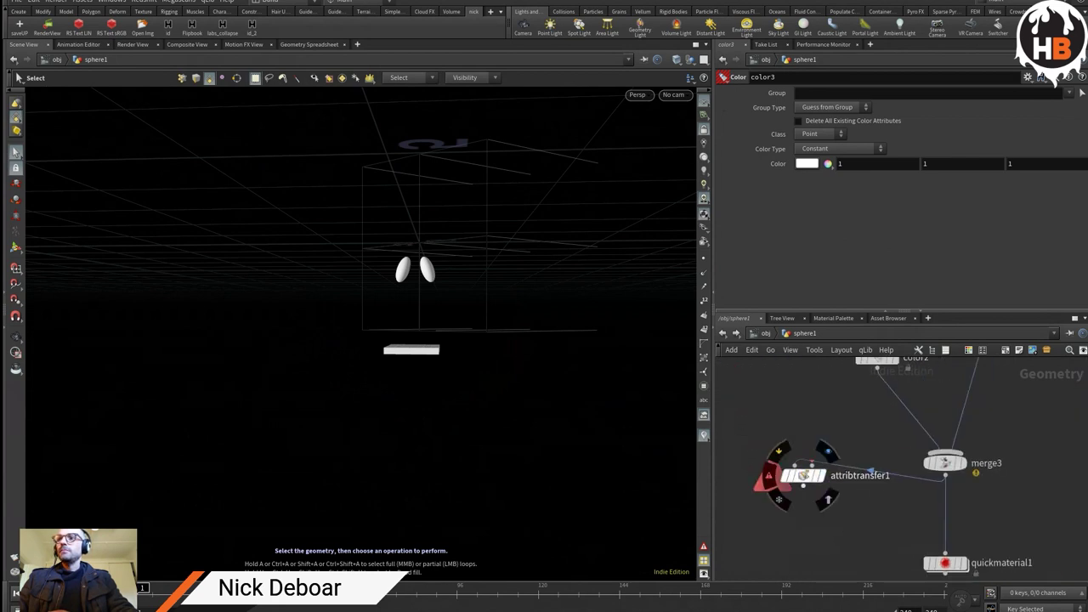
left_click(803, 474)
key("Delete")
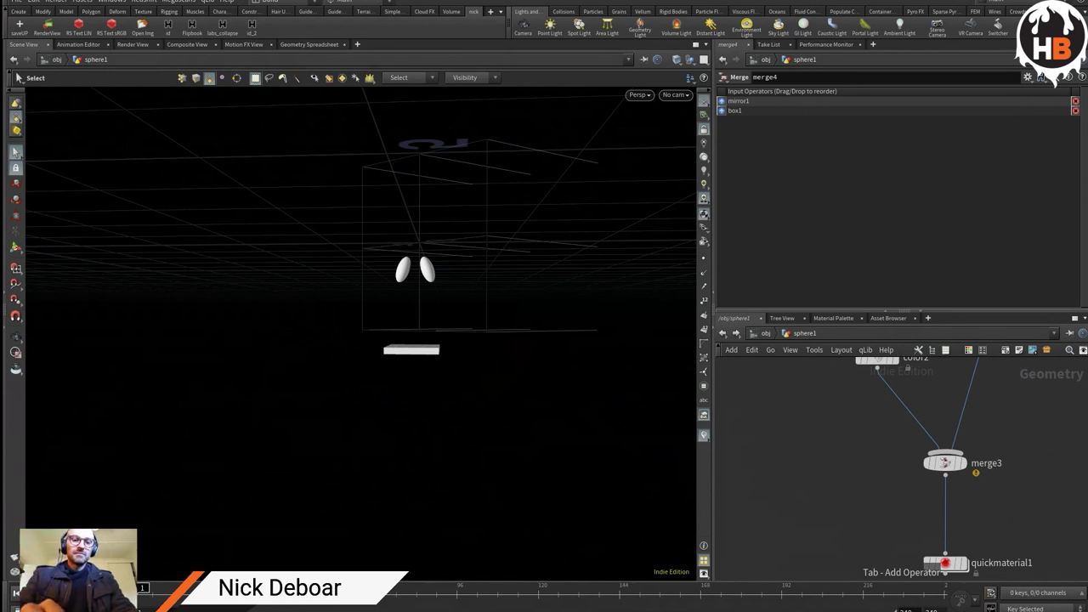
left_click(794, 483)
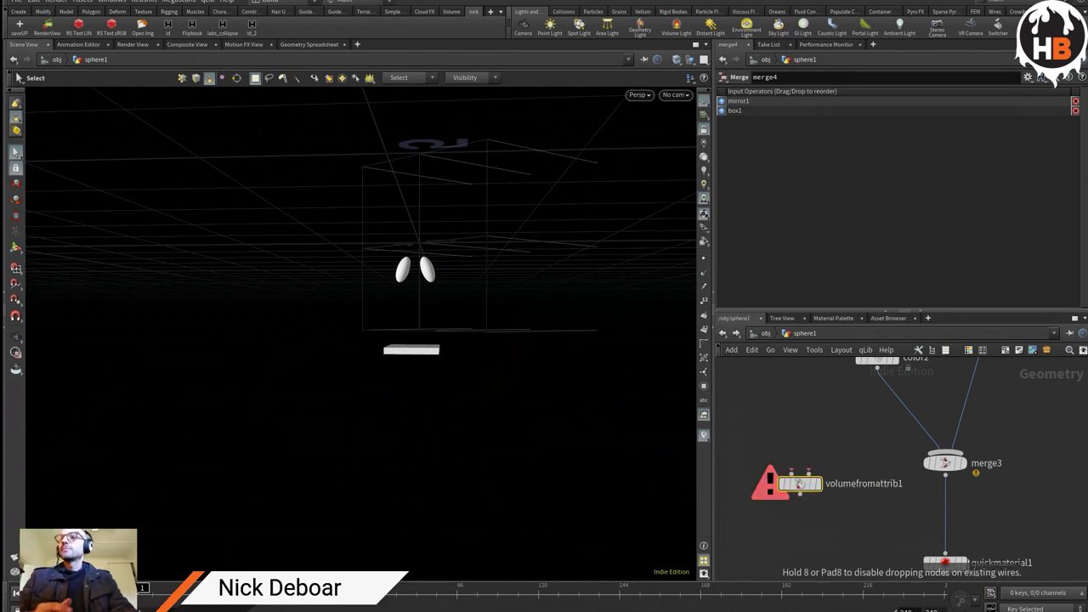
left_click(946, 474)
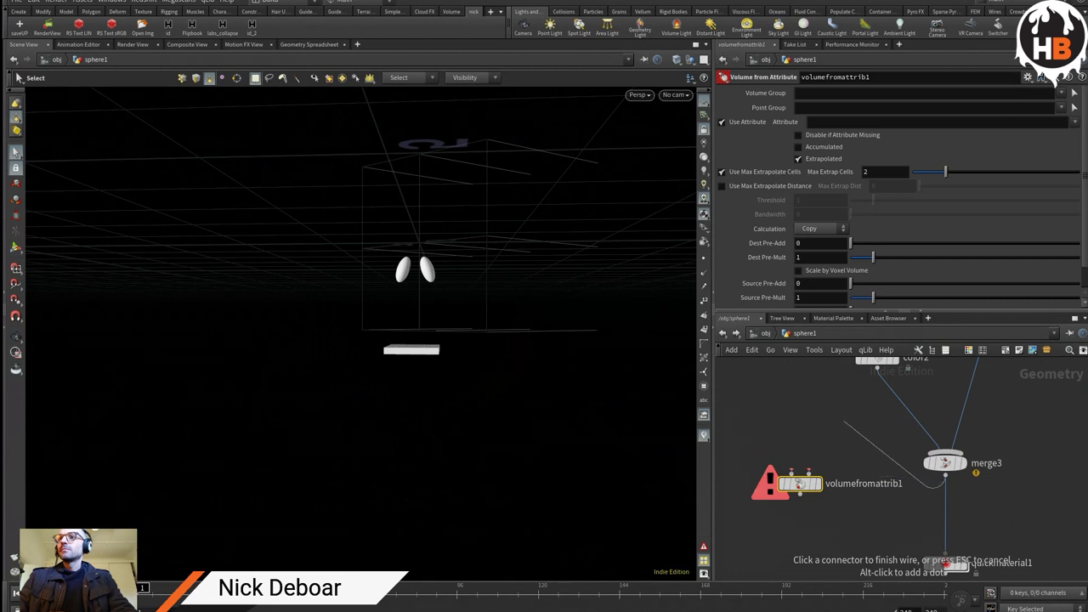
key("Escape")
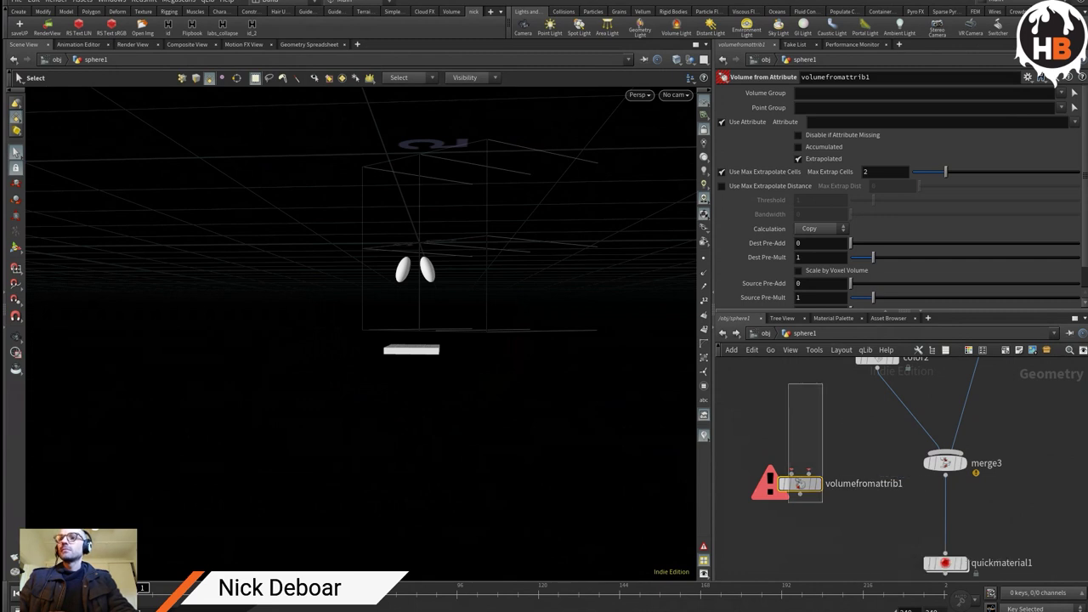
key("Delete")
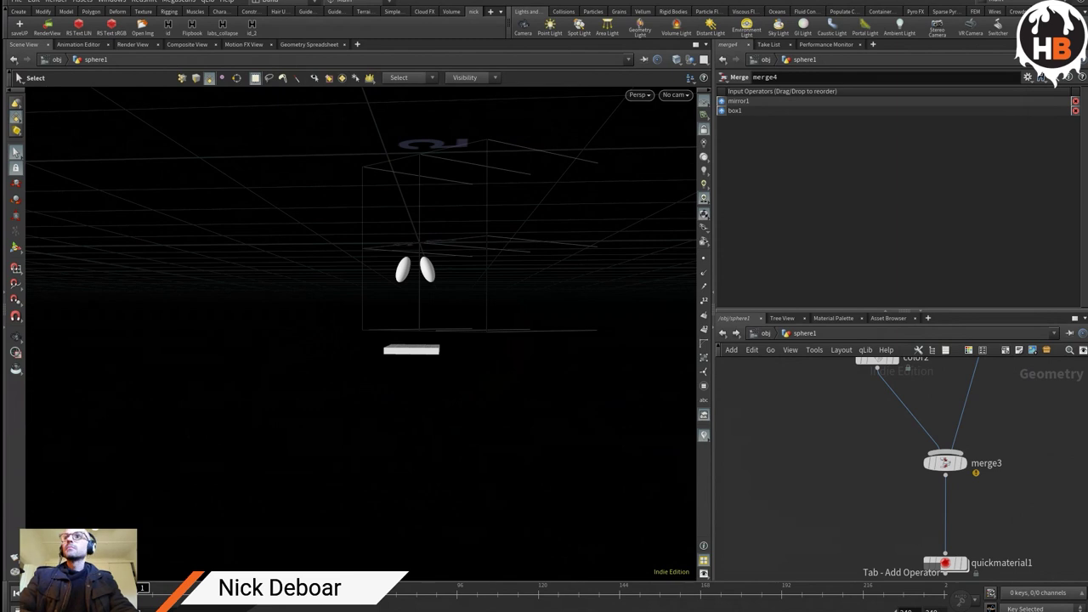
key("ctrl+z")
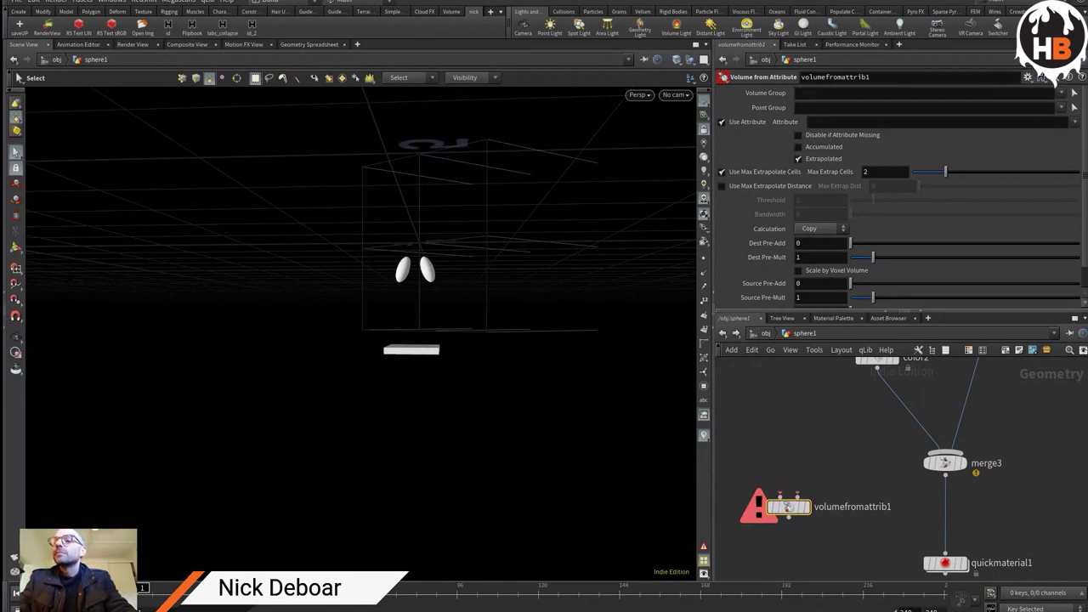
key("Delete")
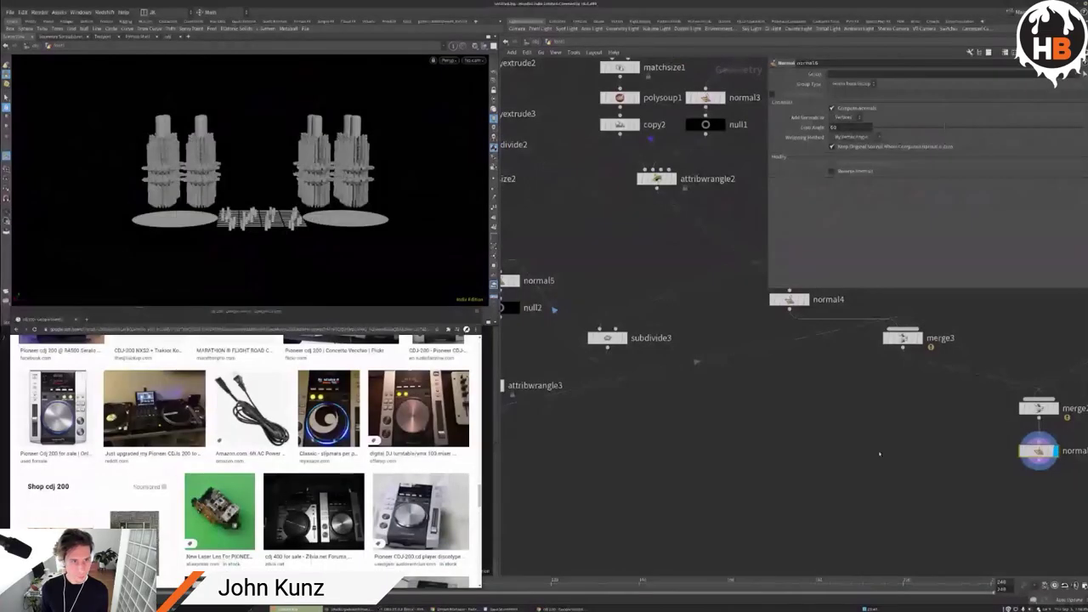
Step: Insert xform2 between matchsize2 and polysoup2 with Scale Y 0.25 to flatten the gears
middle_click_drag(880, 453, 990, 465)
key("Tab")
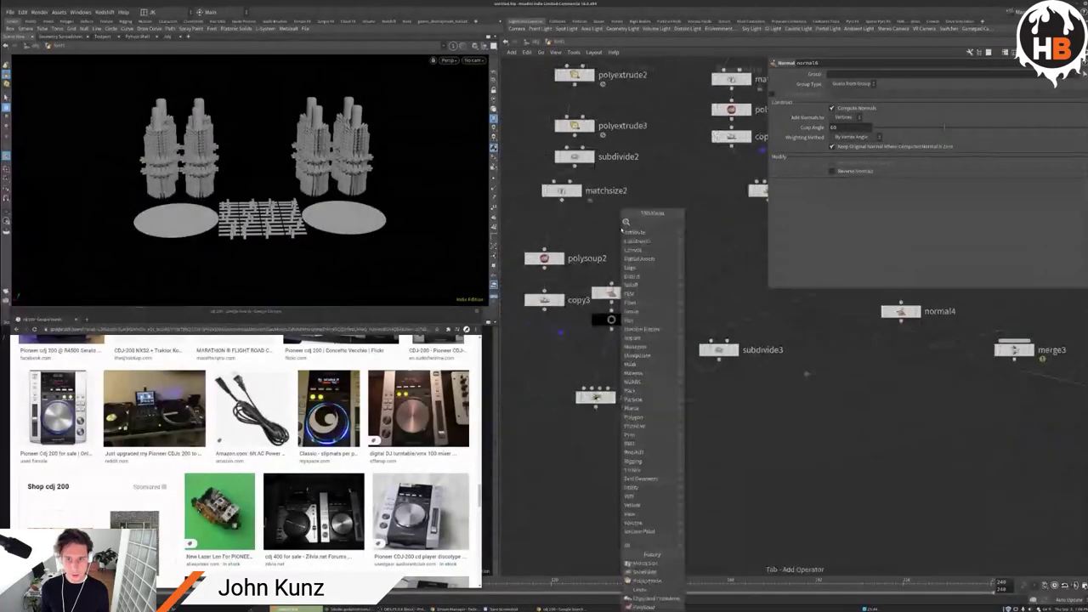
type("tr")
left_click(731, 241)
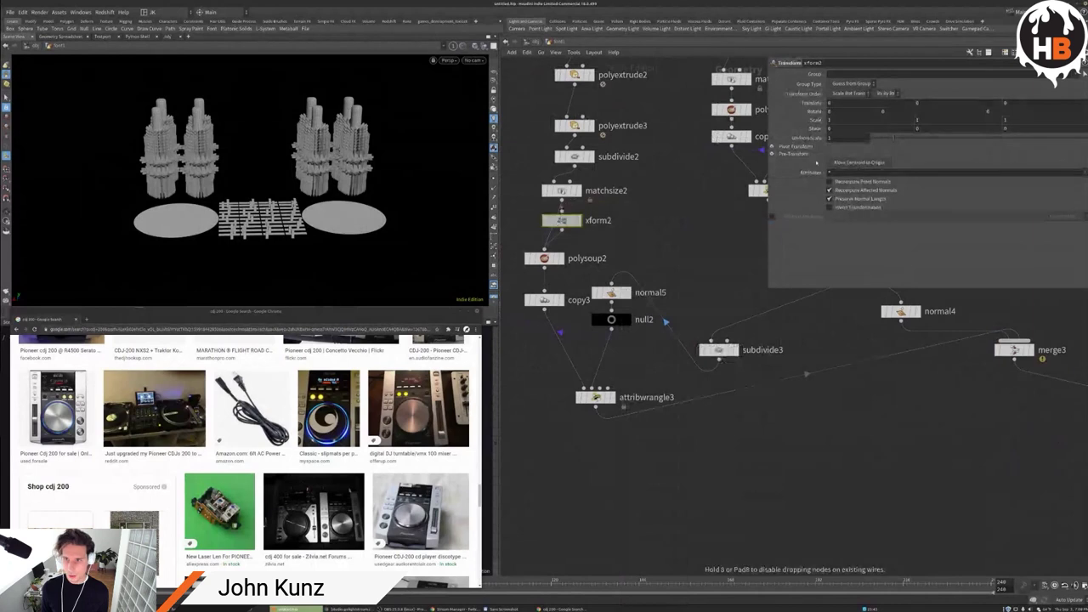
left_click(561, 220)
left_click(926, 120)
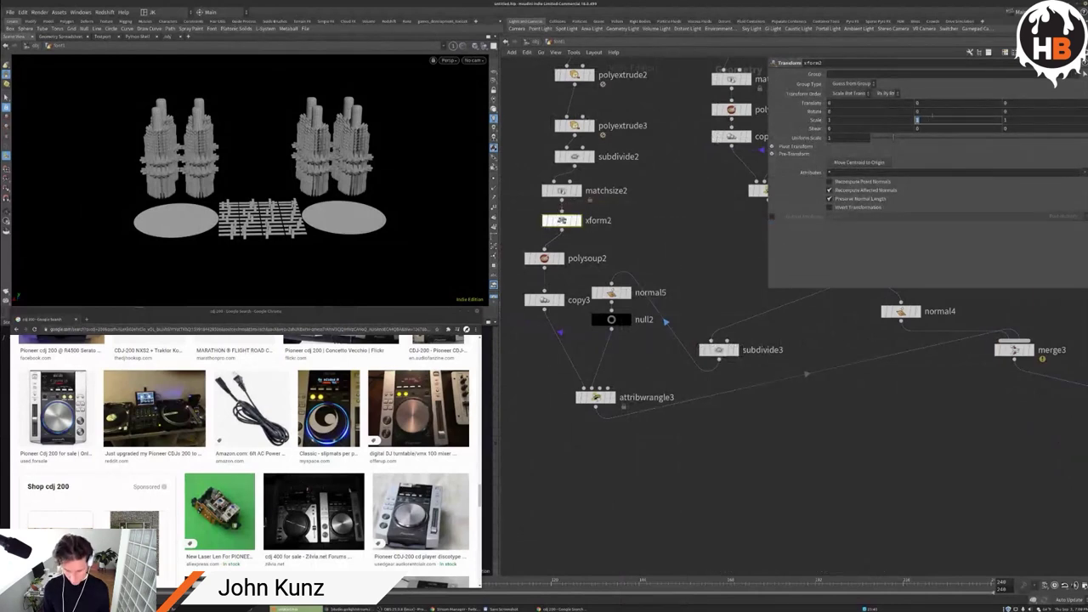
type(".25")
key("Return")
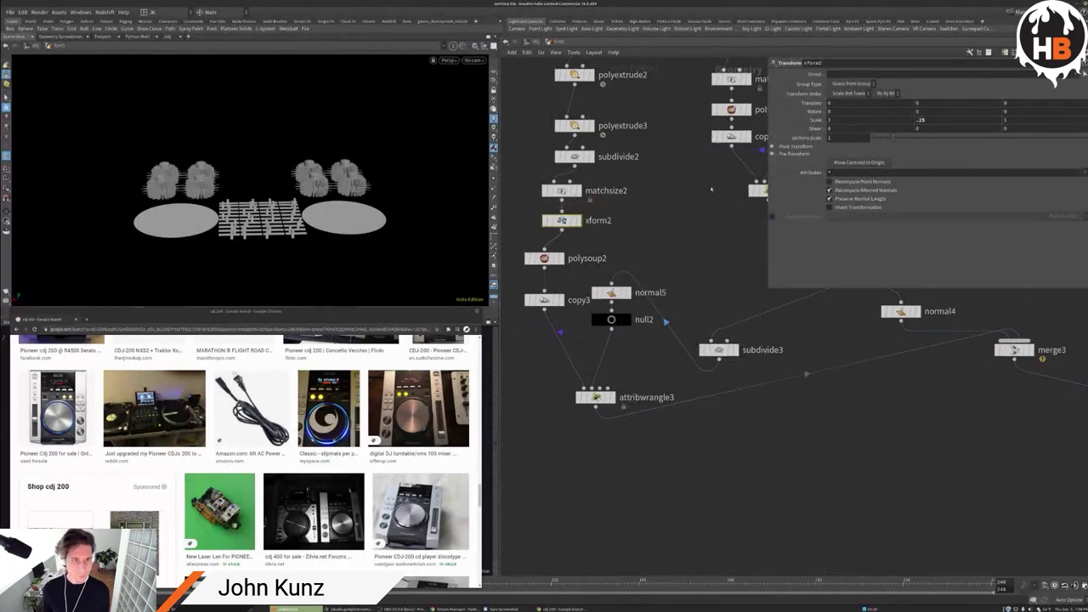
Step: Orbit around the flattened gears, then display attribwrangle2 so only the two discs show
left_click_drag(366, 128, 387, 193)
scroll(388, 194, "up", 4)
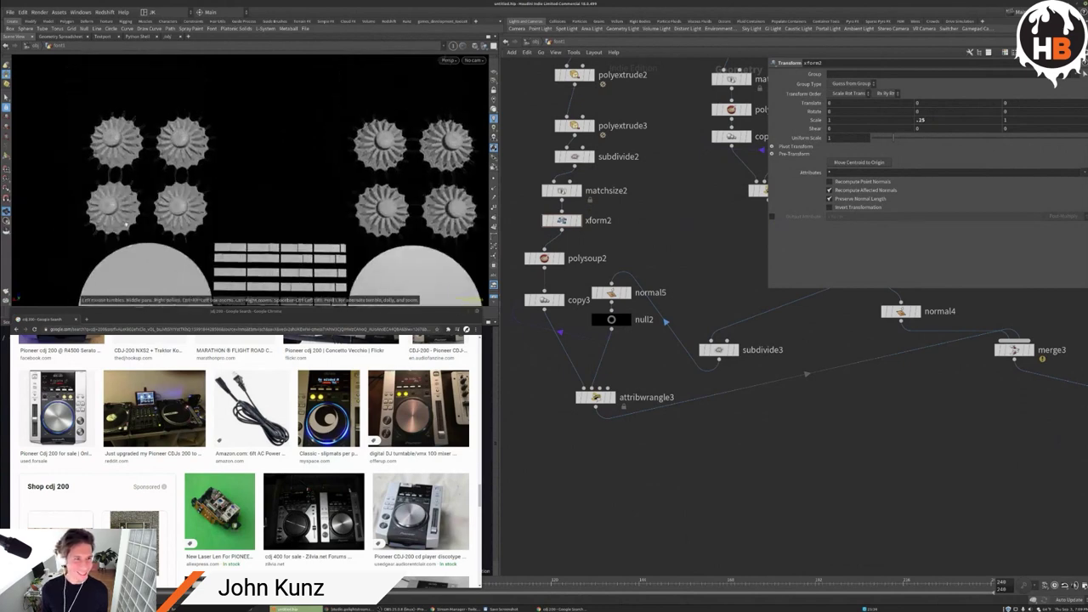
mouse_move(372, 164)
left_mouse_down()
mouse_move(195, 195)
mouse_move(286, 127)
mouse_move(329, 251)
mouse_move(450, 111)
mouse_move(165, 194)
mouse_move(323, 279)
mouse_move(355, 170)
left_mouse_up()
scroll(355, 170, "down", 3)
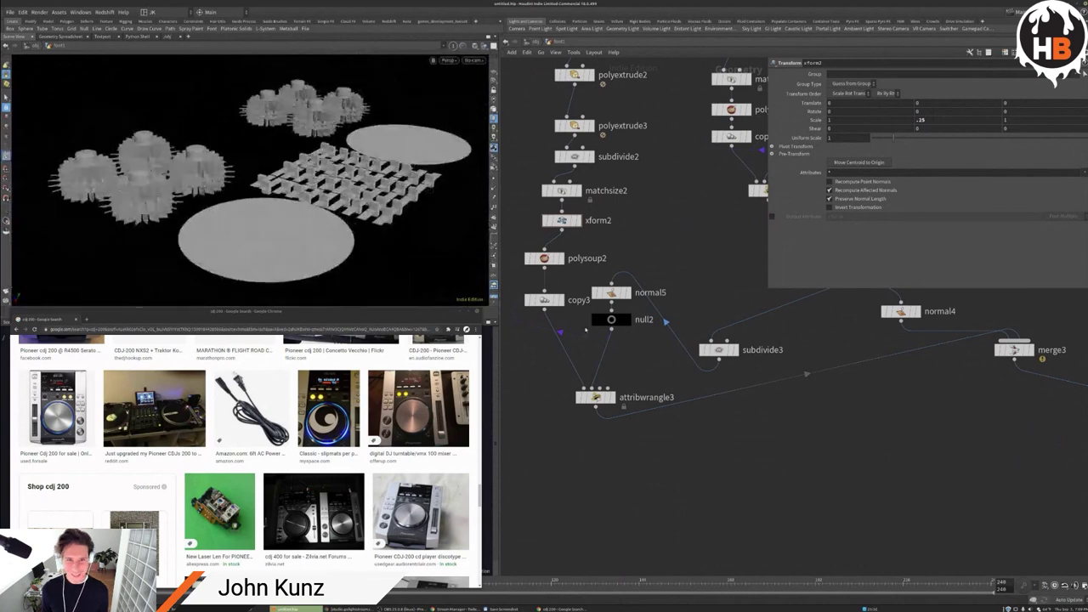
scroll(728, 401, "down", 5)
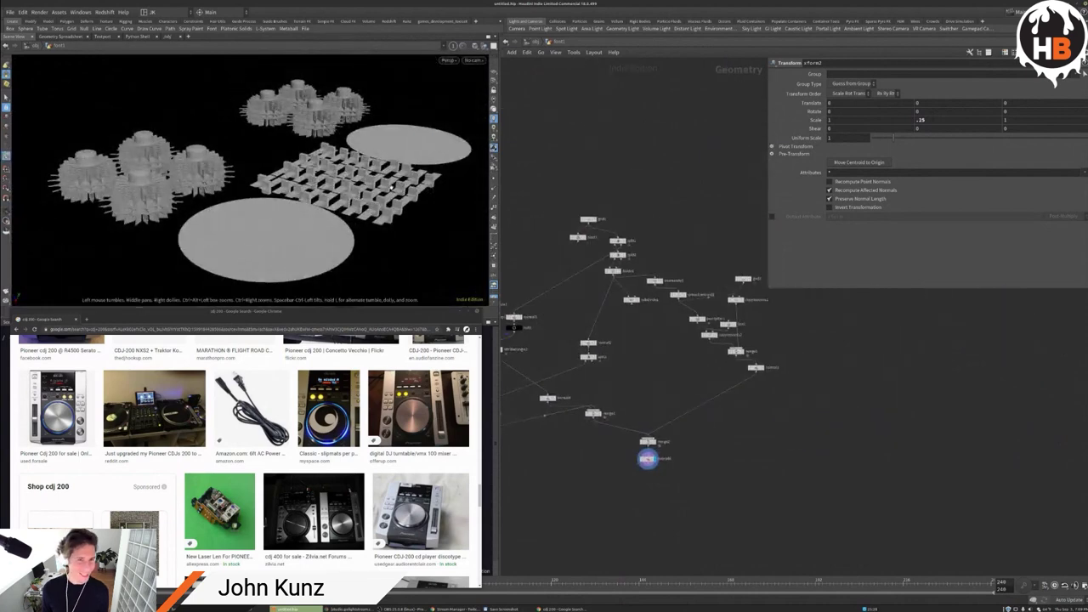
left_click_drag(323, 212, 246, 214)
middle_click_drag(680, 378, 695, 370)
scroll(696, 370, "up", 5)
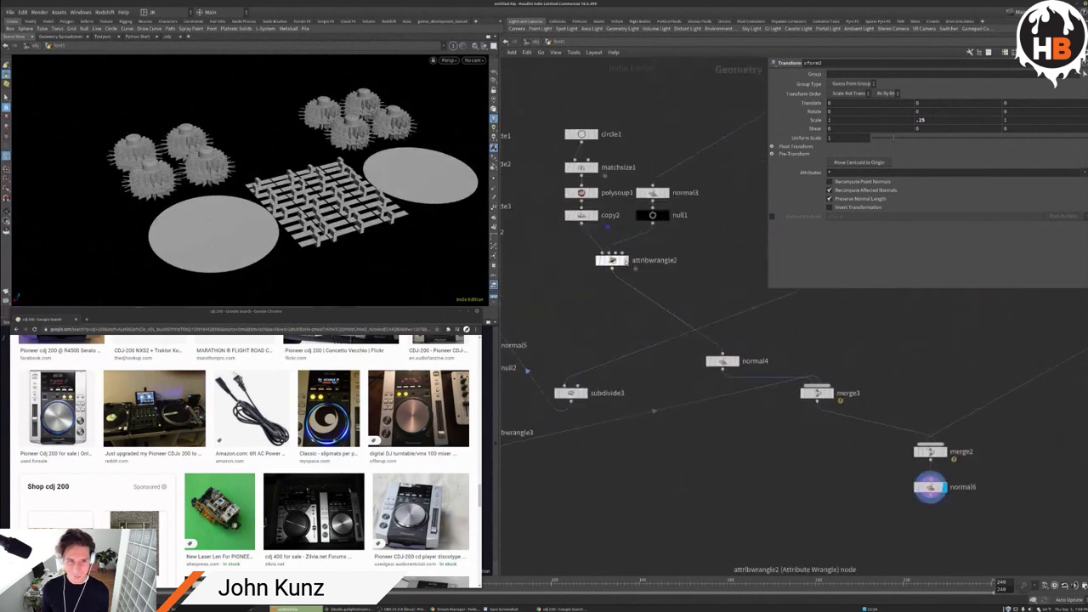
left_click(624, 260)
key("Tab")
mouse_move(628, 303)
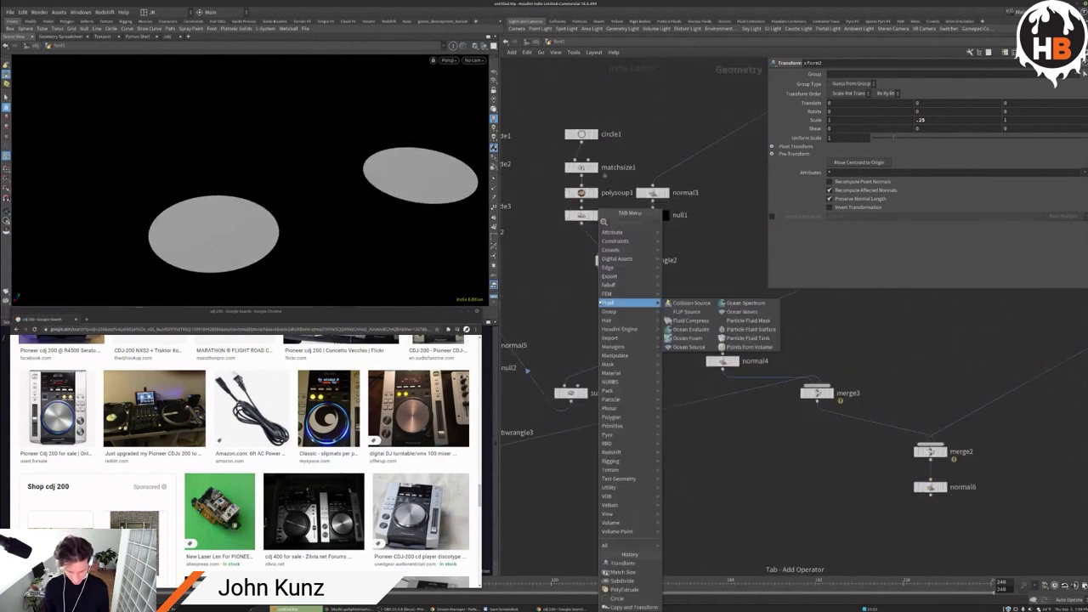
Step: Add polywire1 after attribwrangle2 with a convert1 node inserted before it
type("poly")
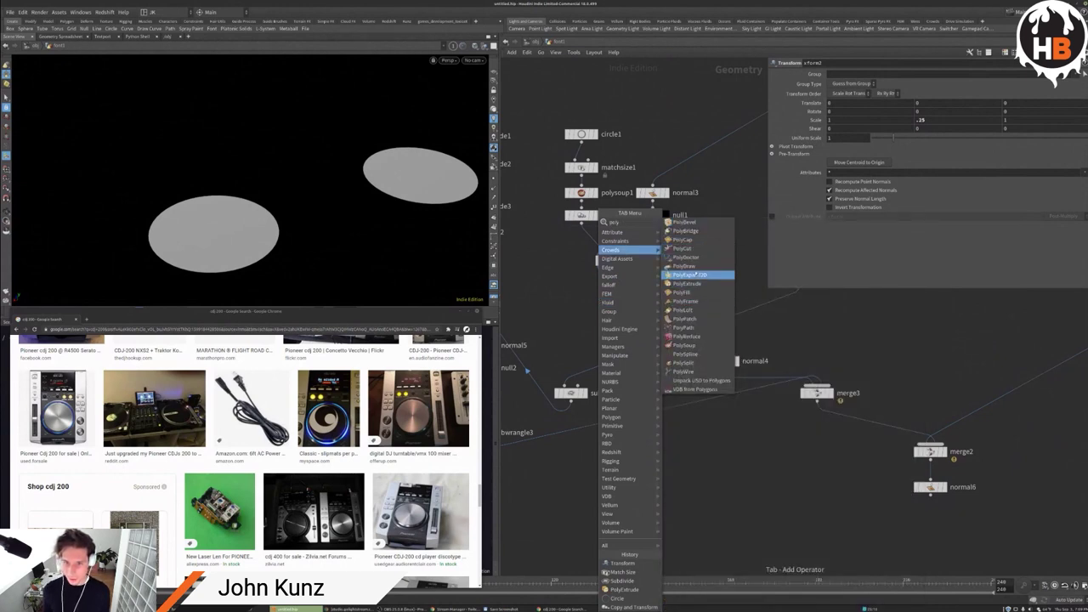
left_click(684, 371)
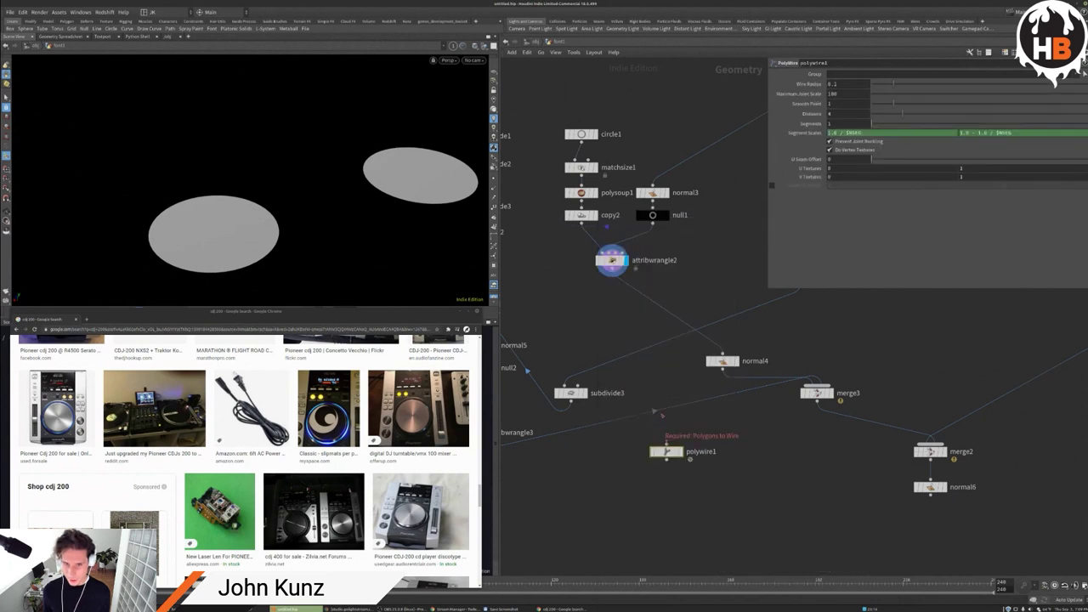
left_click(678, 451)
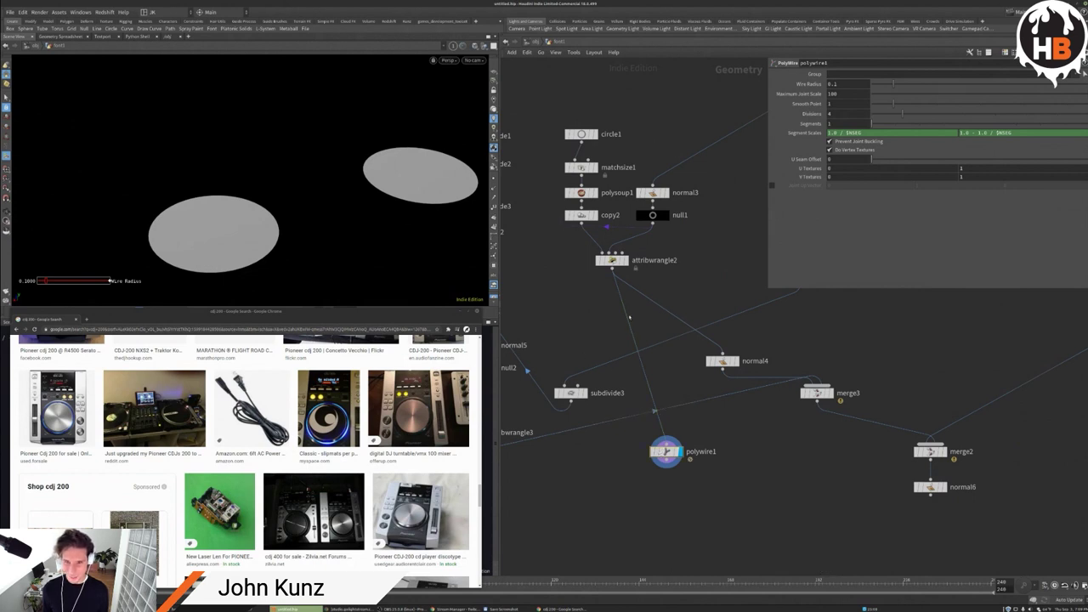
key("Tab")
type("conver")
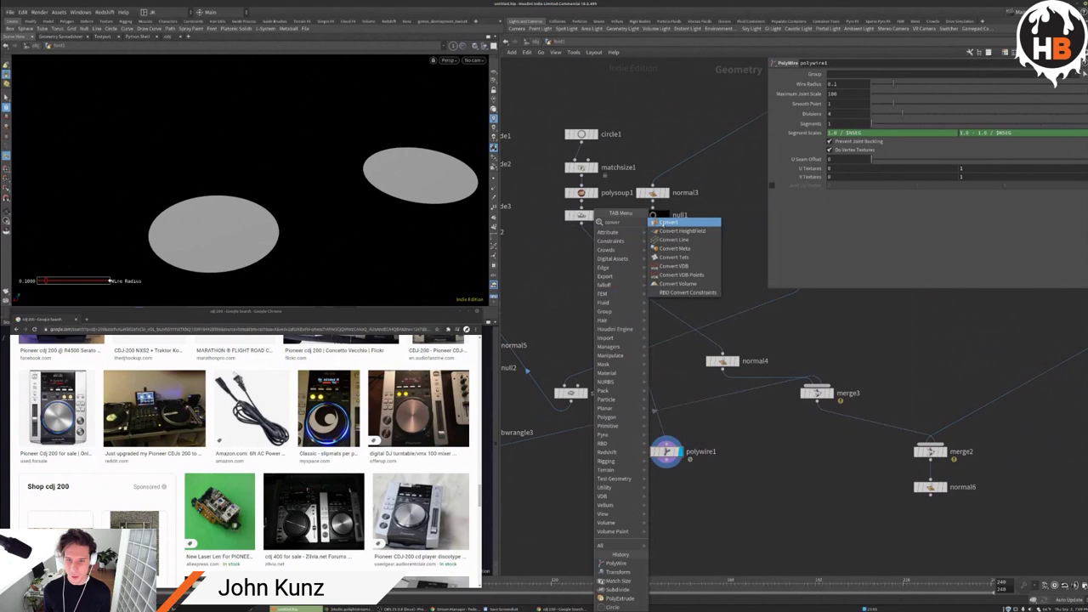
key("Return")
left_click(618, 313)
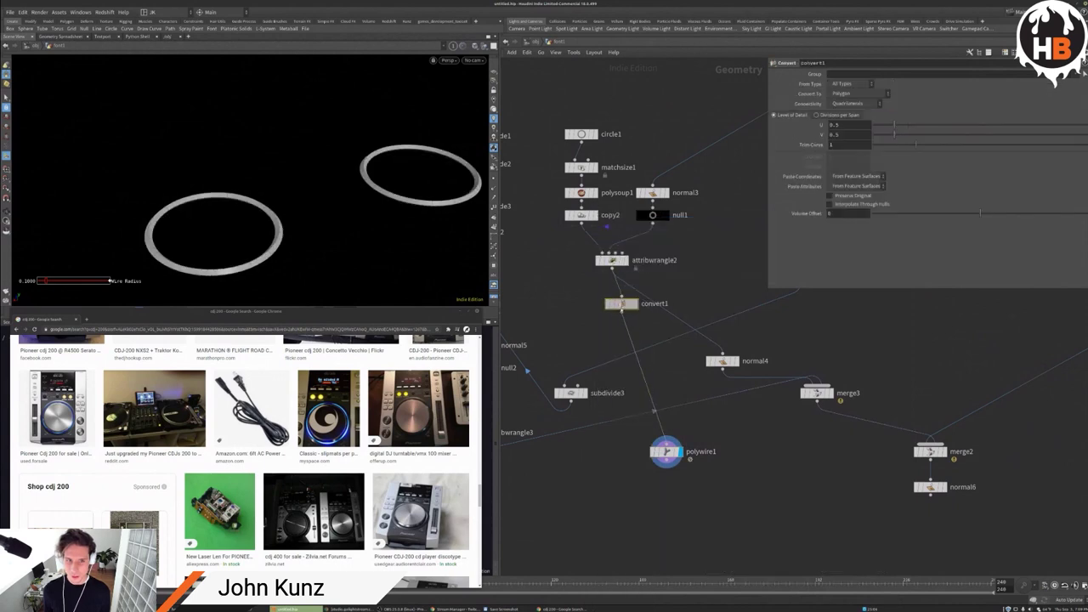
left_click_drag(306, 222, 279, 199)
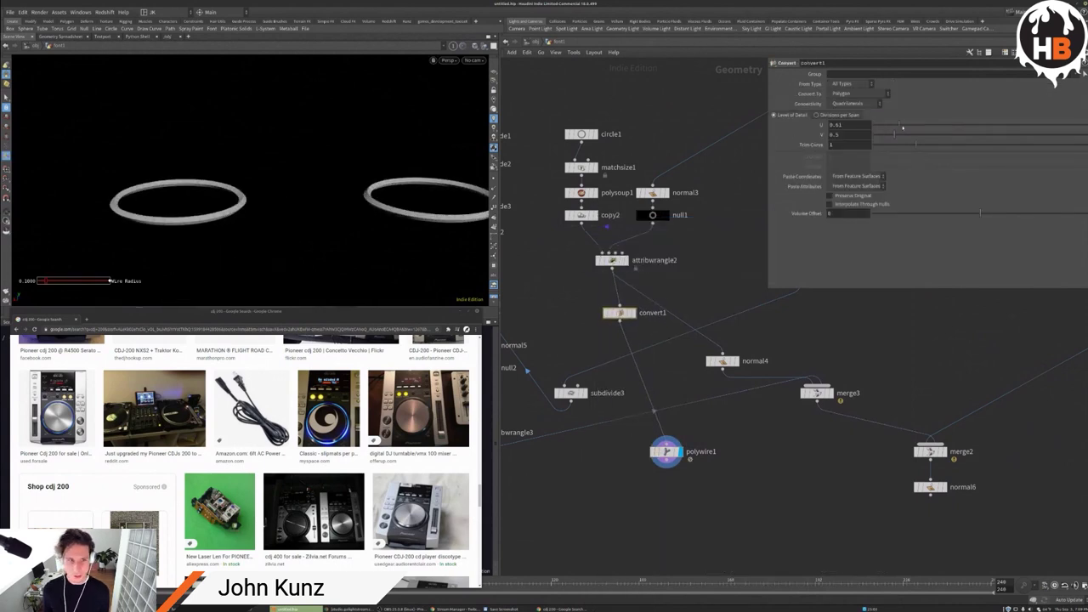
Step: Set Convert U to 0.948 and Wire Radius to 0.15, and wire polywire1 into merge3
left_click(911, 127)
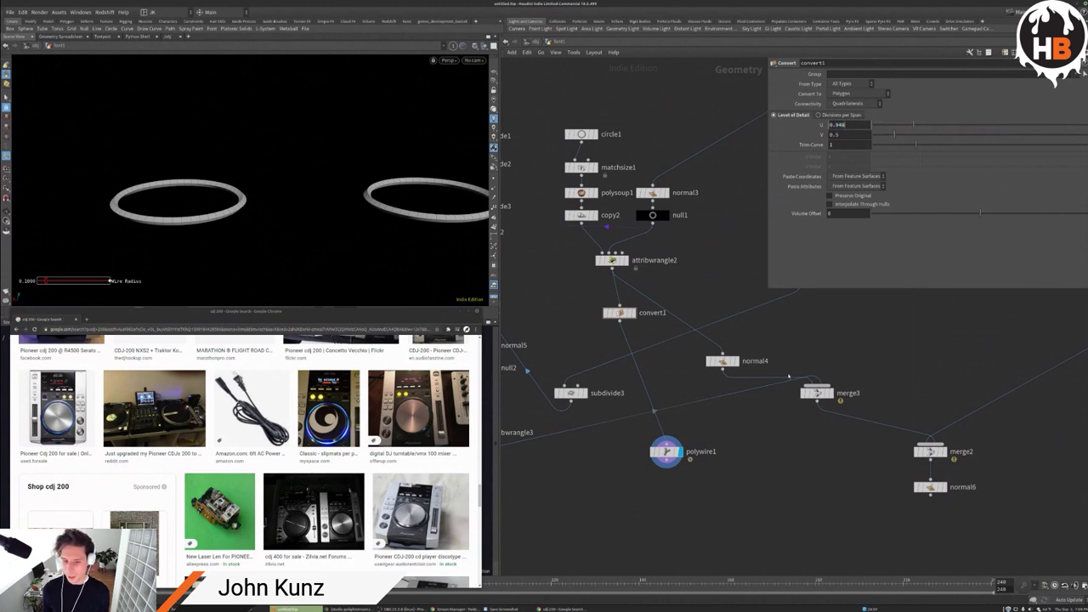
left_click(665, 452)
left_click_drag(887, 88, 904, 85)
left_click_drag(816, 385, 666, 464)
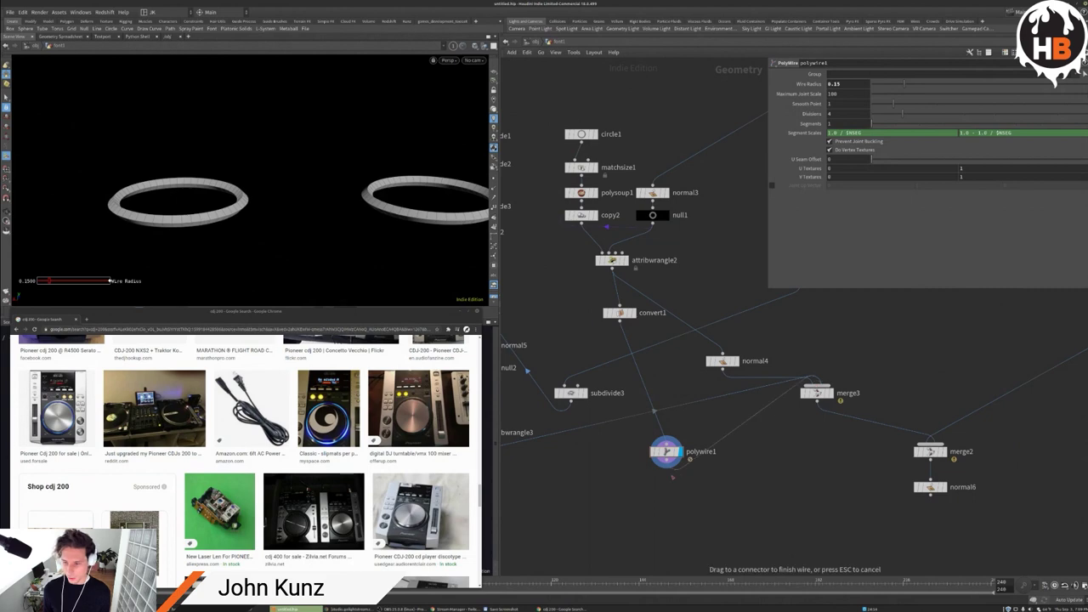
Step: Display the full deck at normal6 and orbit to a high top-down view
left_click(930, 486)
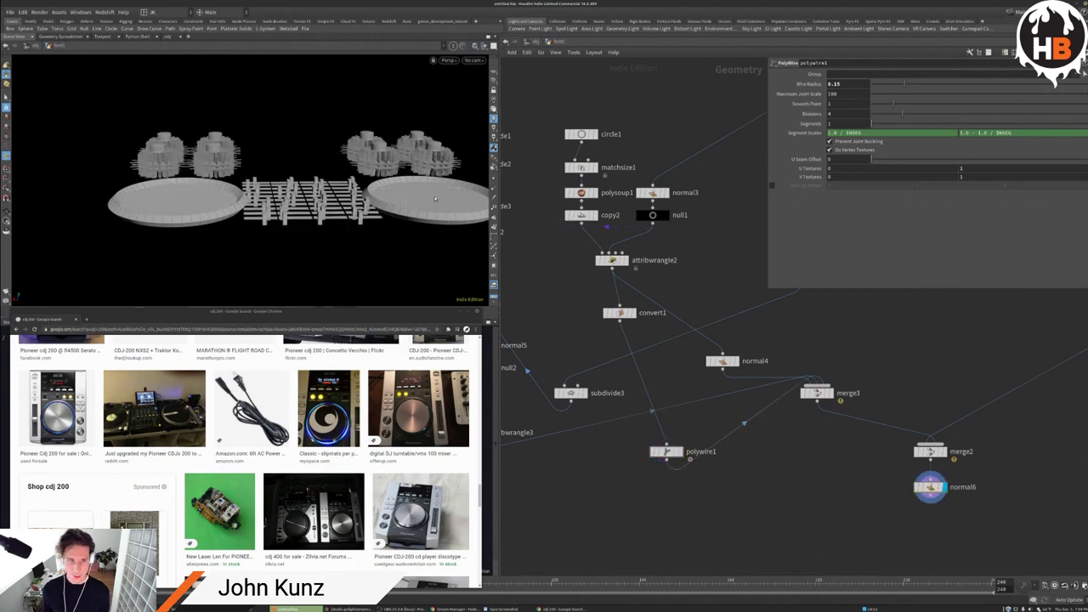
key("g")
left_click_drag(387, 195, 309, 181)
scroll(308, 181, "down", 4)
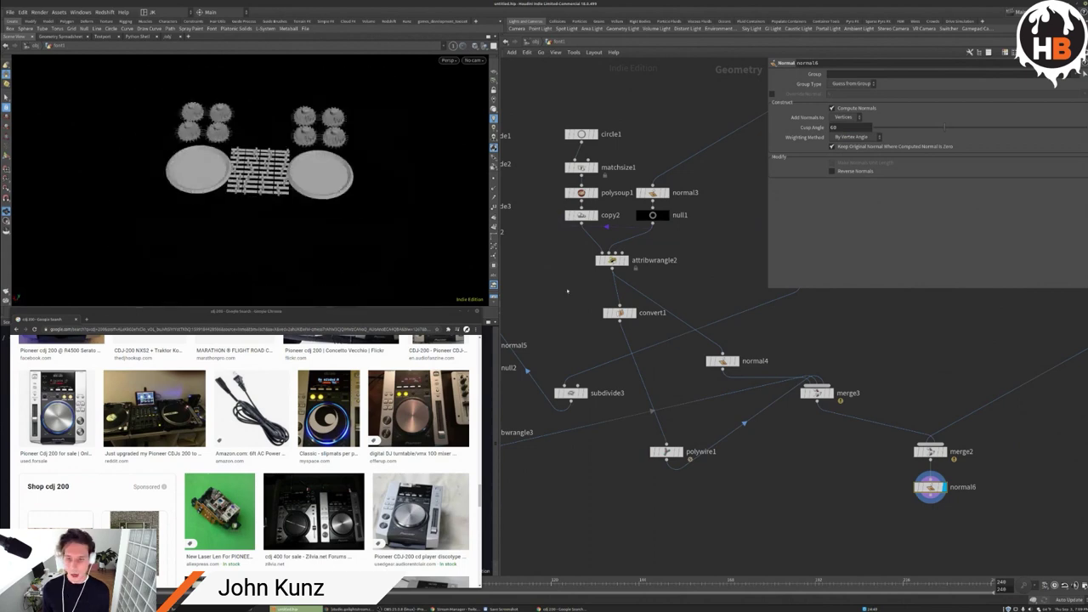
scroll(755, 371, "down", 4)
scroll(755, 371, "up", 4)
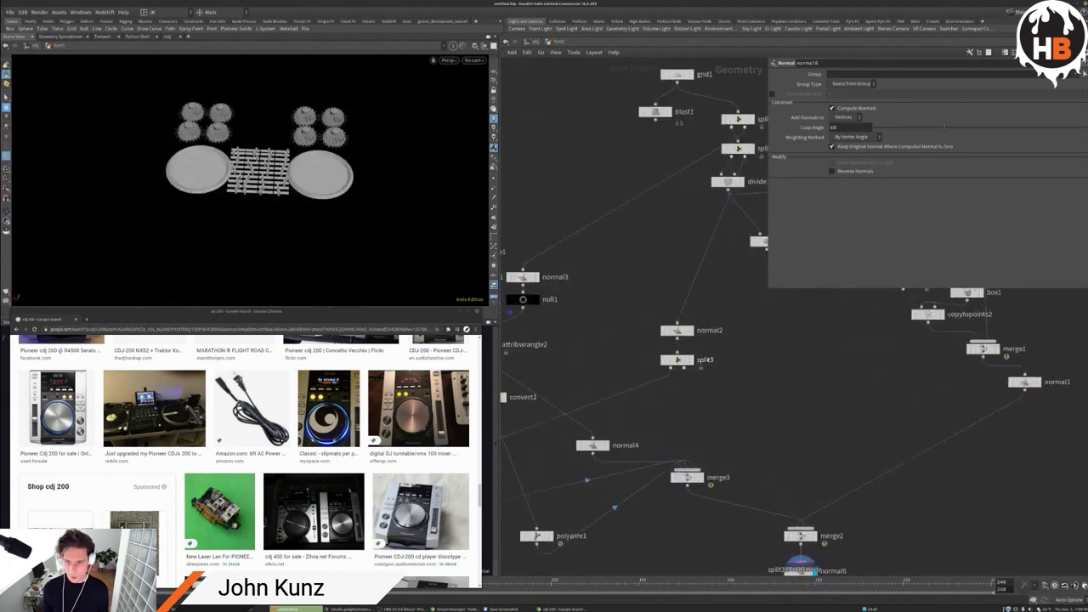
Step: Add a Null node connected below split3
left_click(680, 359)
left_click(677, 360)
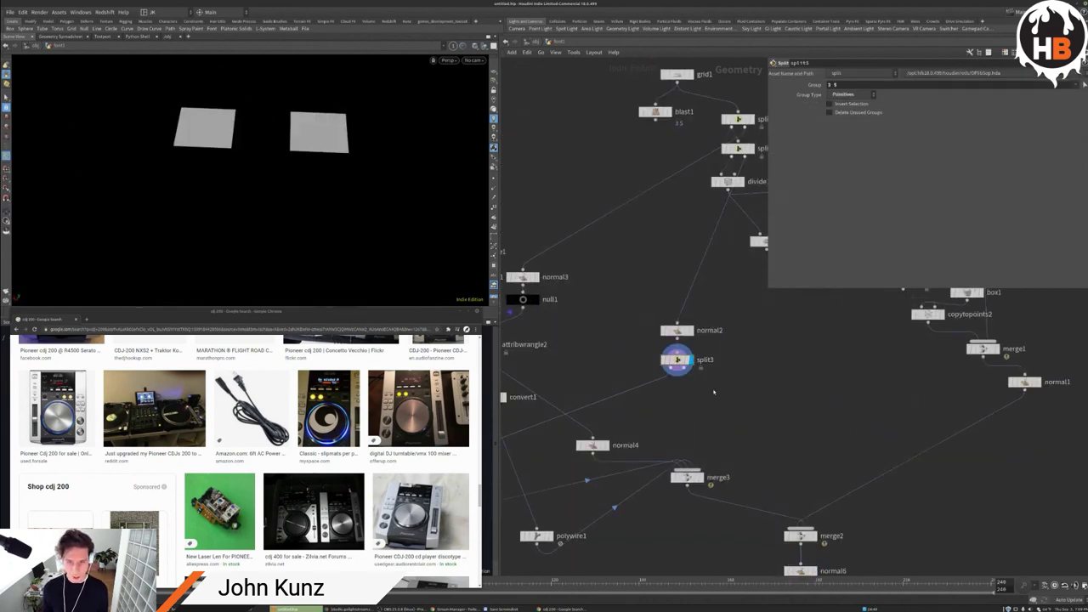
middle_click_drag(714, 392, 713, 378)
key("Tab")
key("Escape")
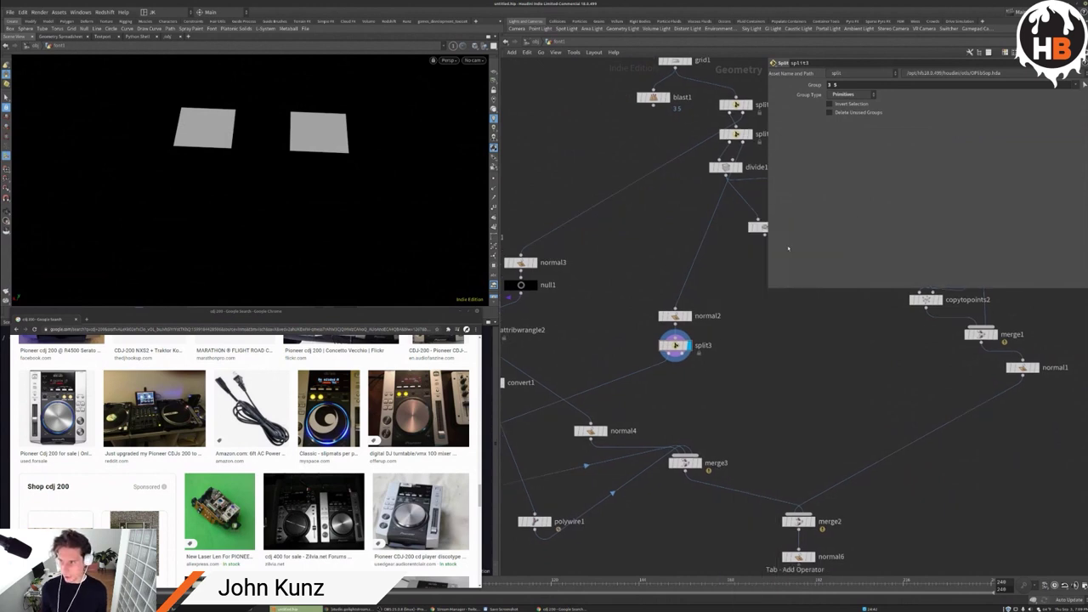
left_click(756, 361)
left_click(767, 363)
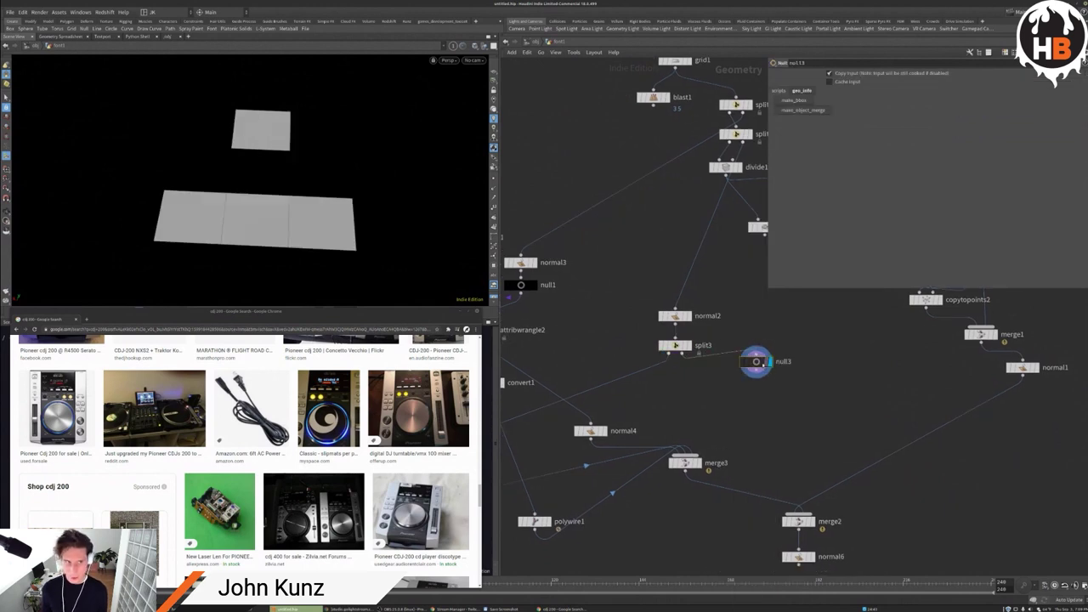
scroll(731, 340, "down", 5)
scroll(731, 340, "up", 4)
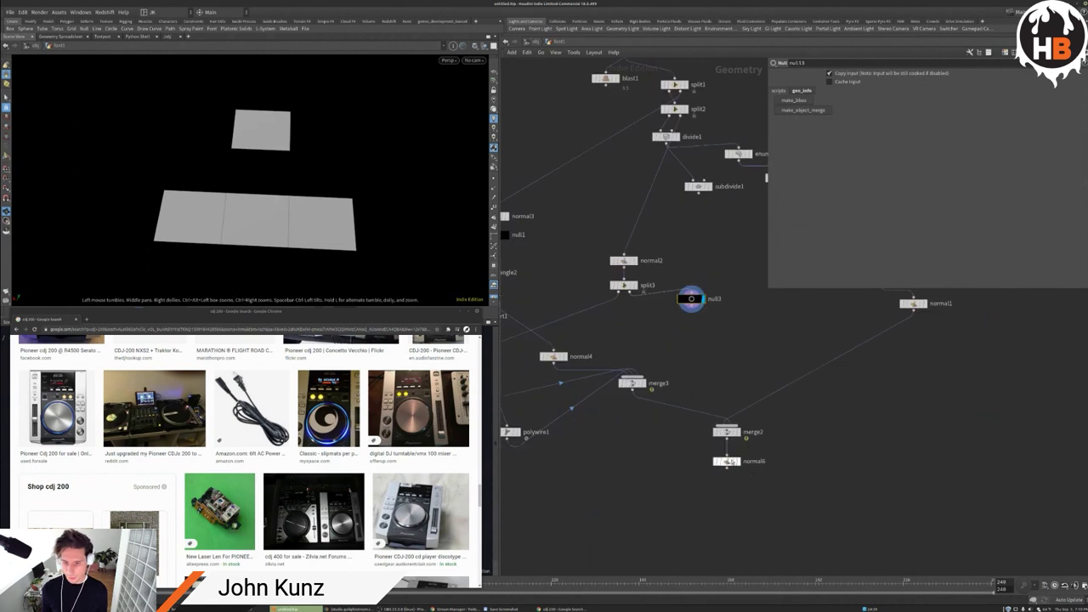
Step: Redisplay the complete deck from normal6 and tilt to a flatter top-down view
left_click(735, 461)
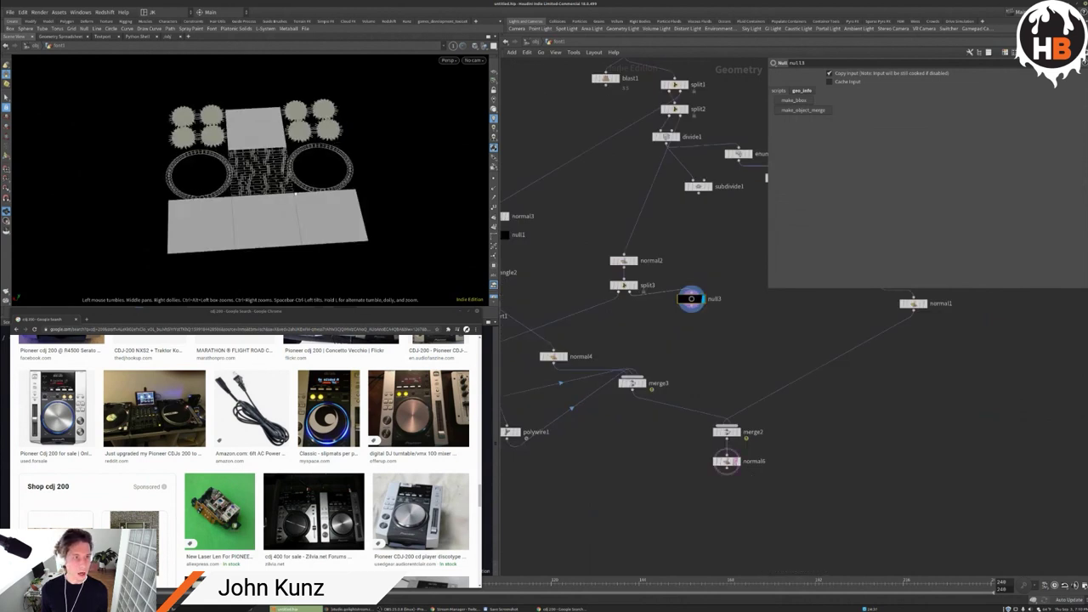
scroll(268, 117, "up", 2)
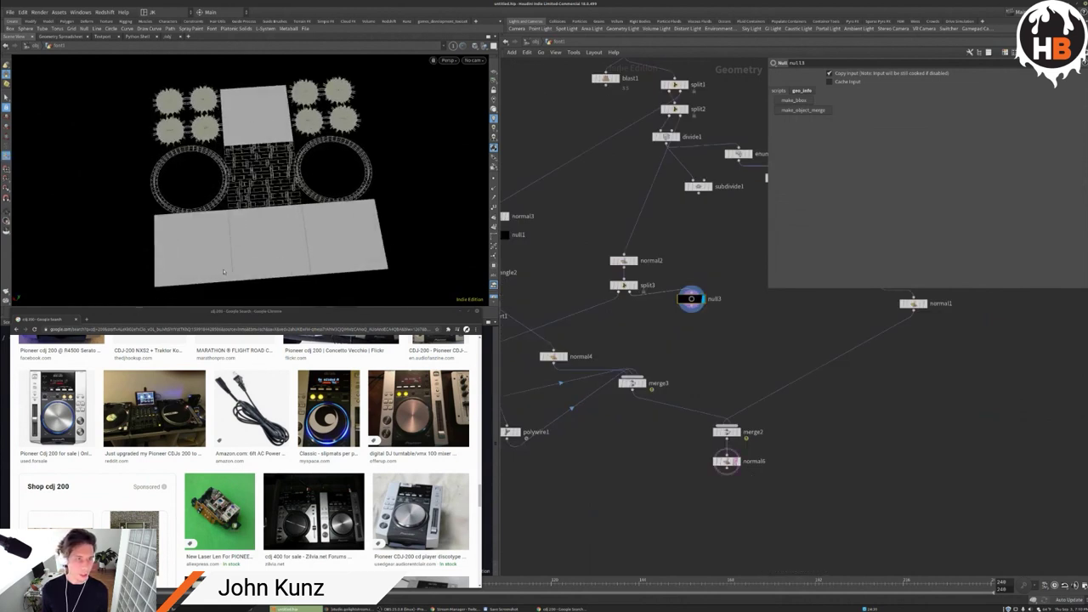
left_click_drag(224, 271, 237, 255, "alt")
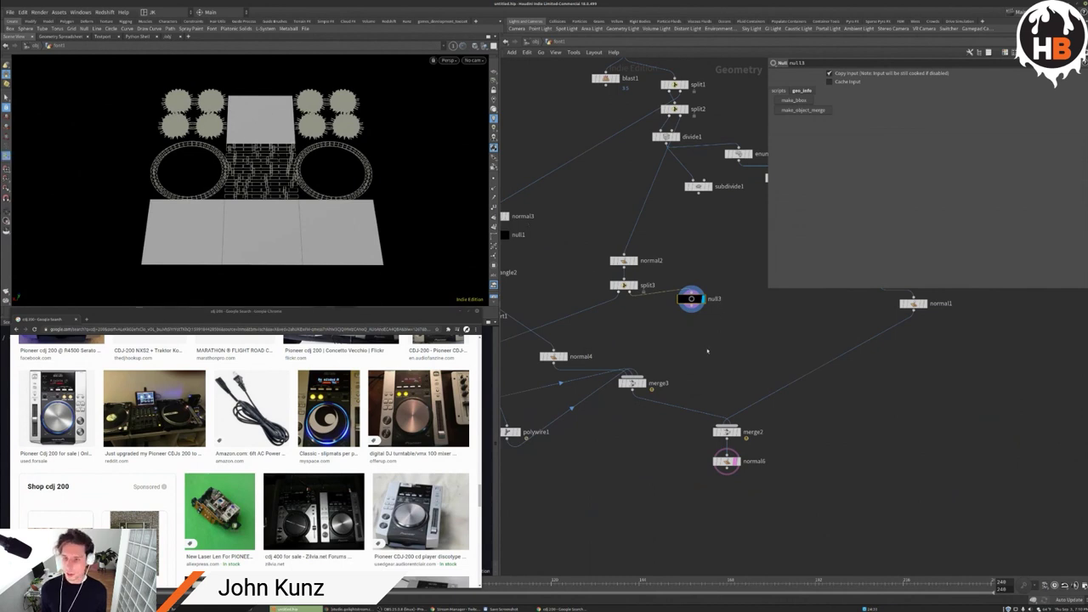
scroll(706, 350, "up", 3)
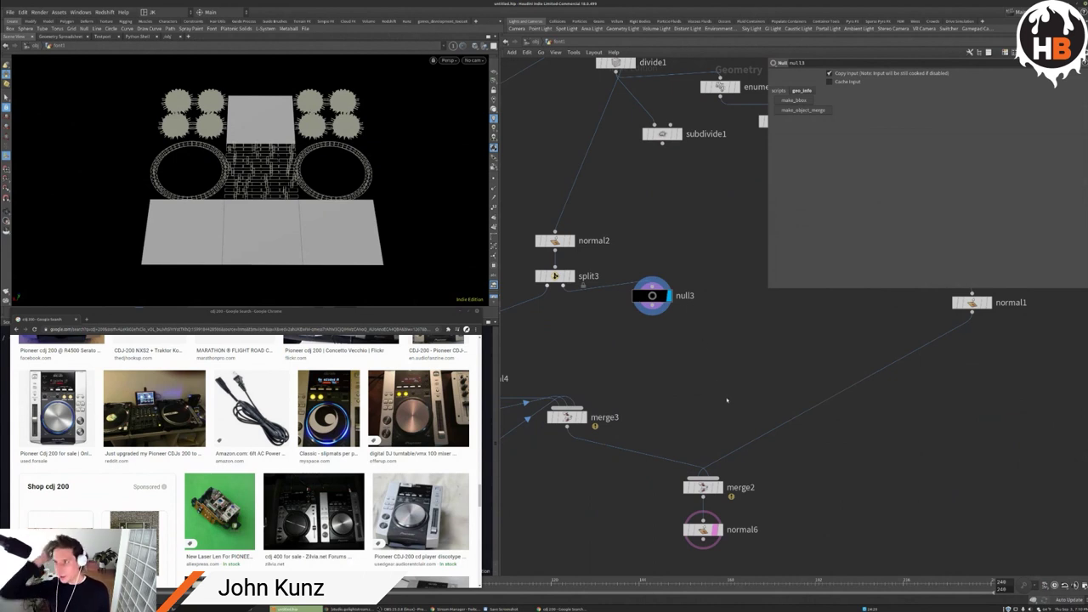
key("Tab")
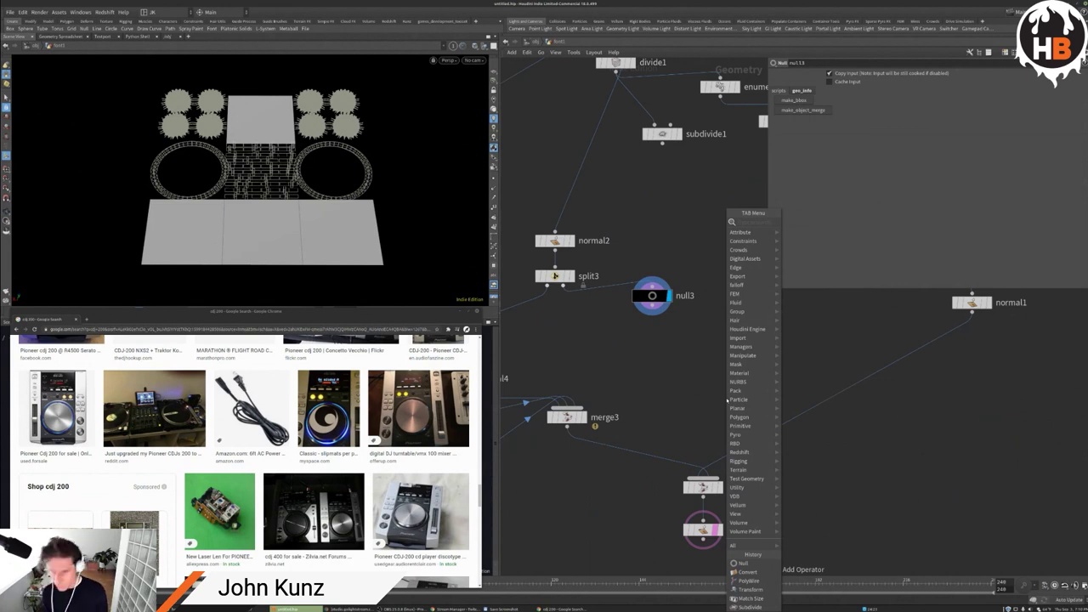
Step: Add an L-System node via 'ls' to the network, keeping the Skeleton type
type("ls")
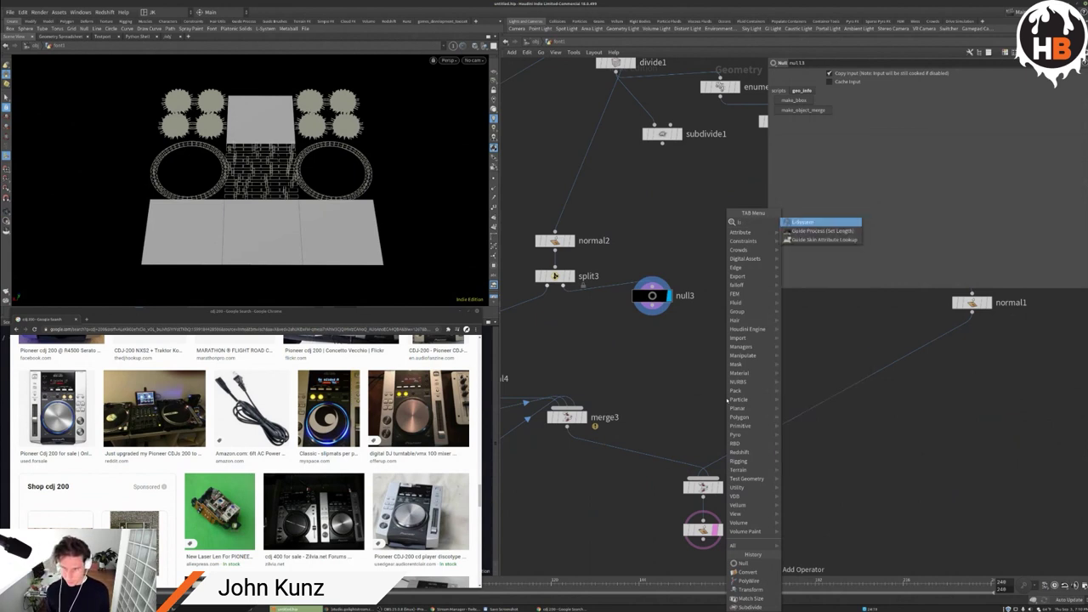
key("Return")
left_click(705, 248)
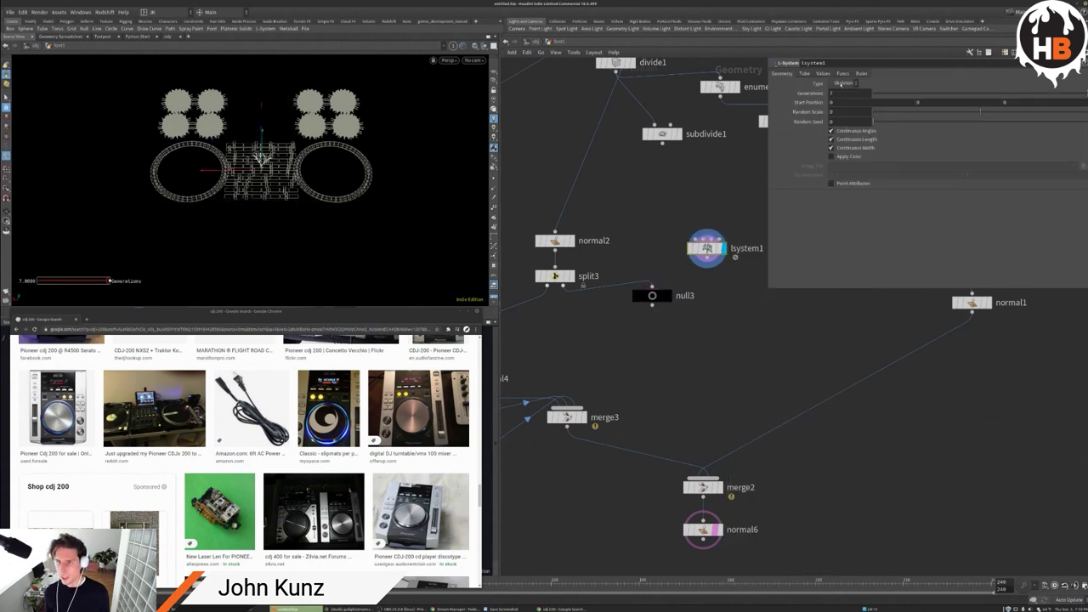
left_click(843, 82)
left_click(777, 65)
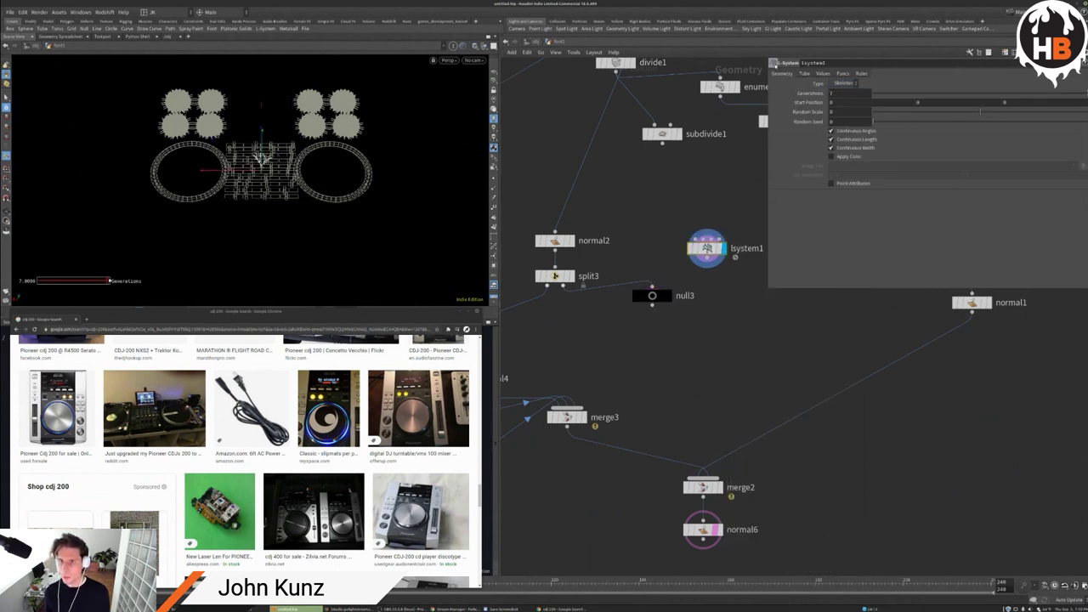
left_click(773, 64)
left_click(714, 167)
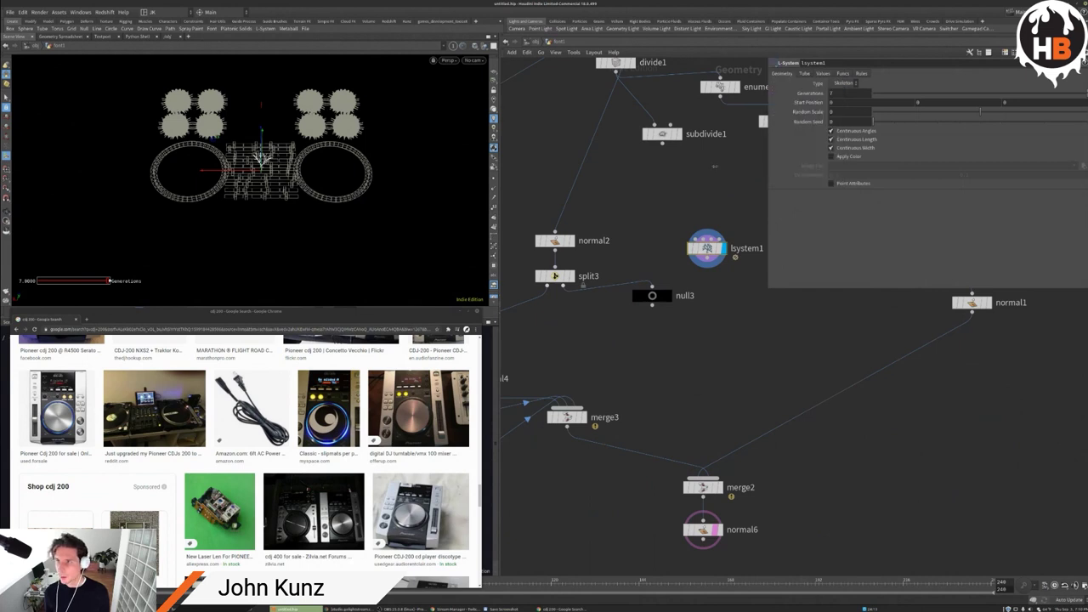
Step: Try the Koch2, Propeller and Koch1 presets on the L-System
left_click(1048, 63)
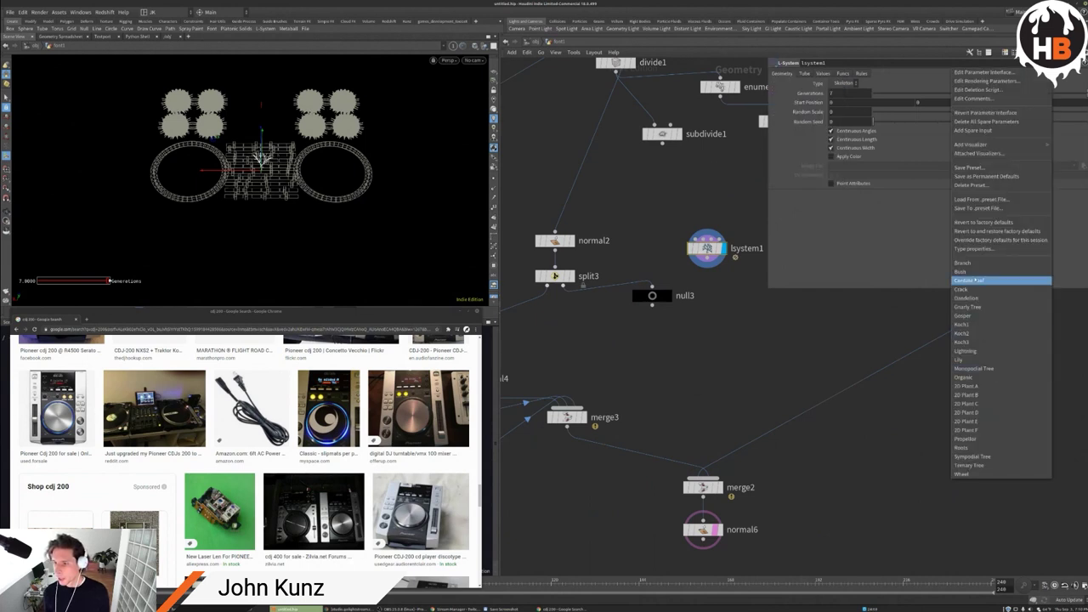
left_click(975, 333)
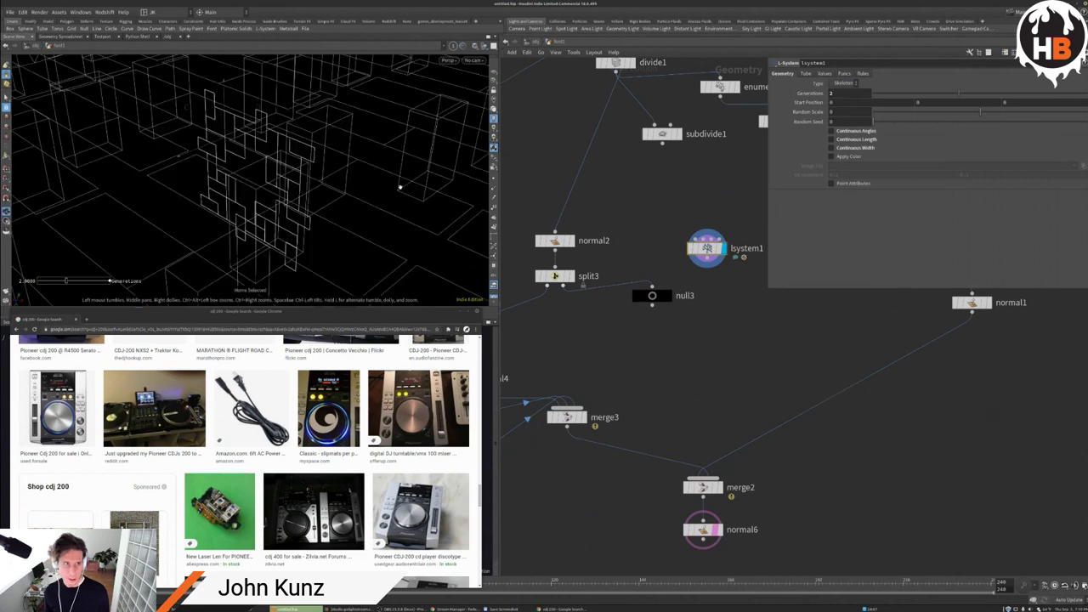
left_click(1048, 63)
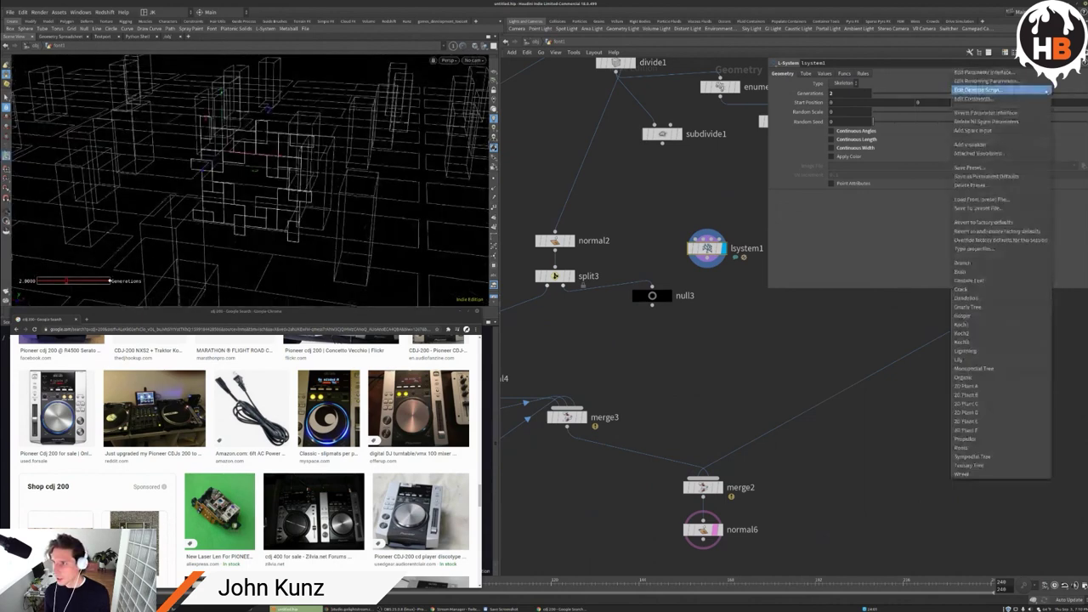
left_click(1003, 438)
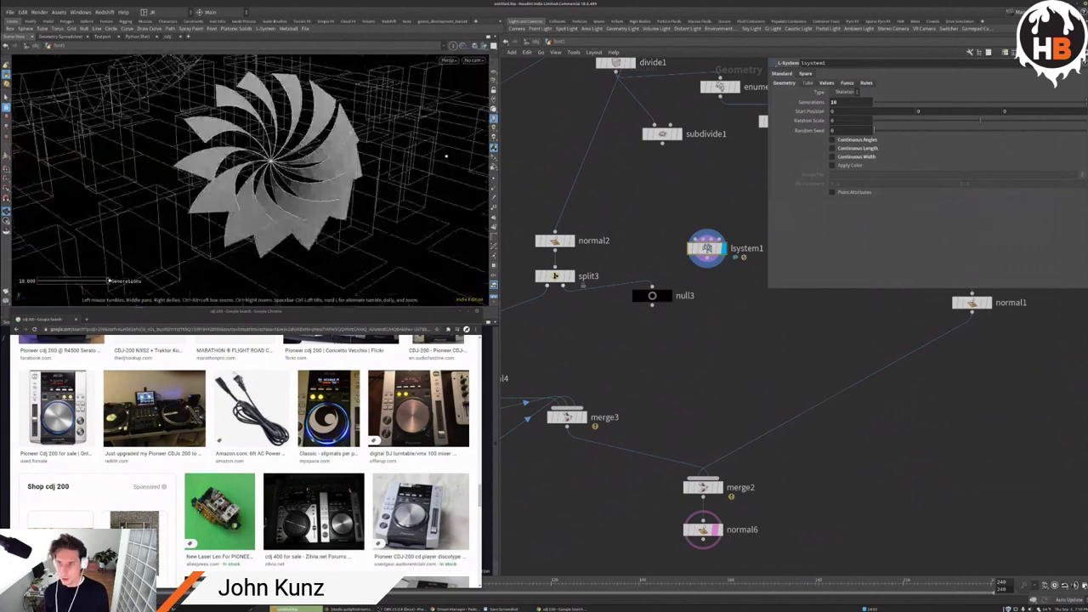
left_click(1048, 63)
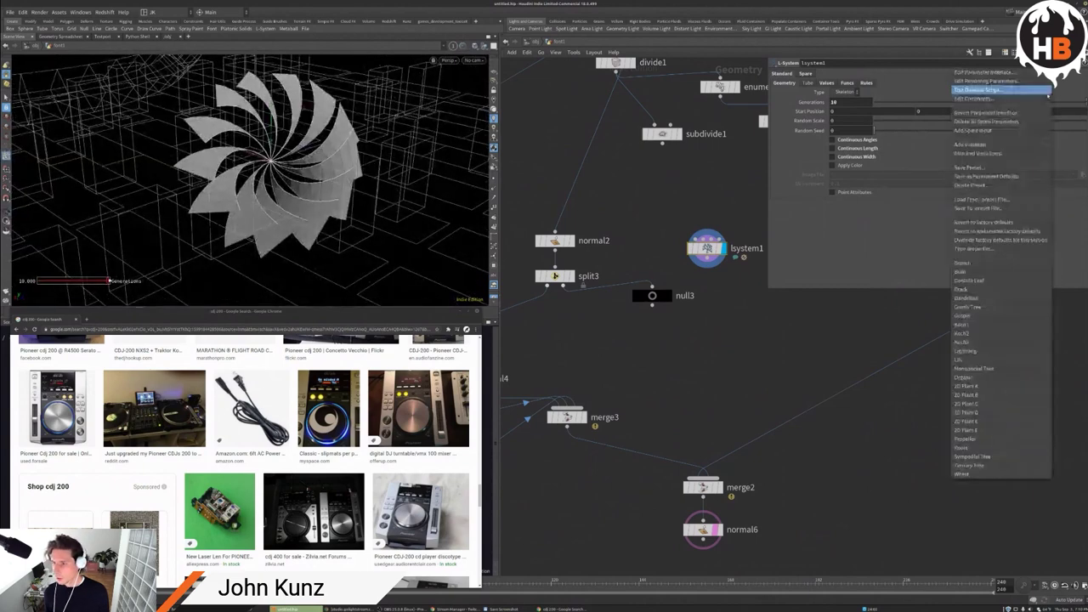
left_click(986, 324)
Step: Apply the Cordate Leaf preset, then the Sympodial Tree preset, viewing the tree frontally
left_click_drag(260, 222, 306, 225)
left_click(1048, 63)
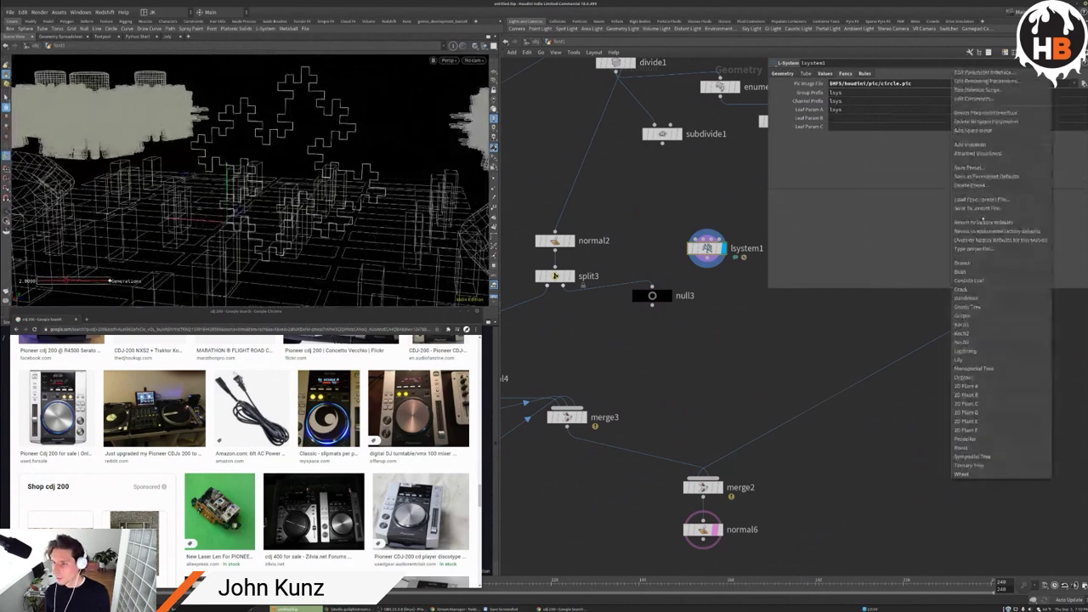
left_click(969, 280)
left_click_drag(182, 173, 297, 208)
left_click(1048, 63)
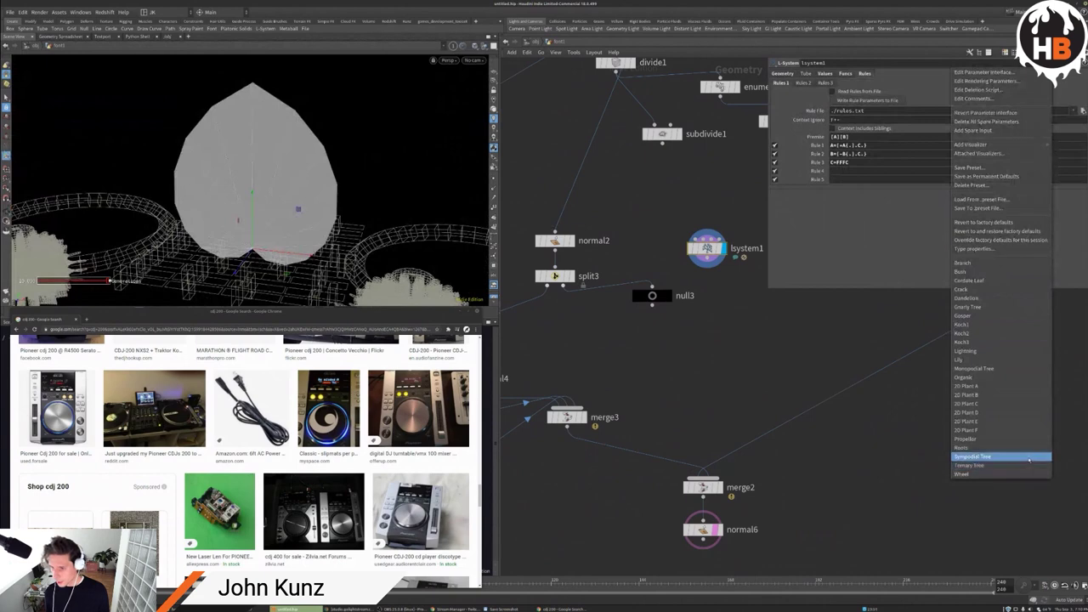
left_click(1001, 461)
left_click_drag(436, 235, 340, 247)
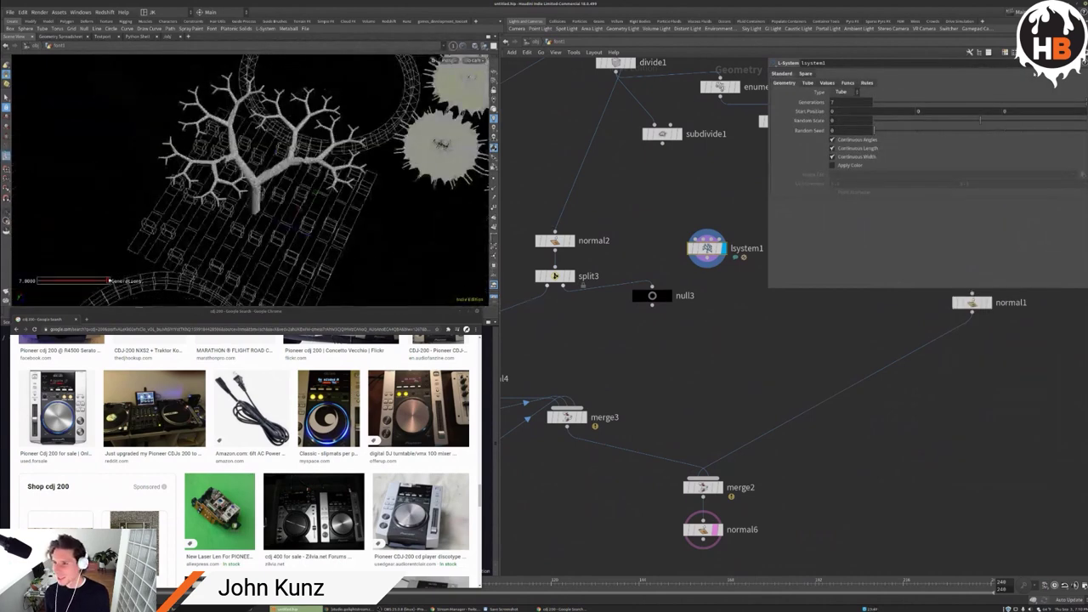
Step: Switch the L-System to a thicker-branched tree preset, then to Lightning
left_click(1048, 63)
left_click(1001, 468)
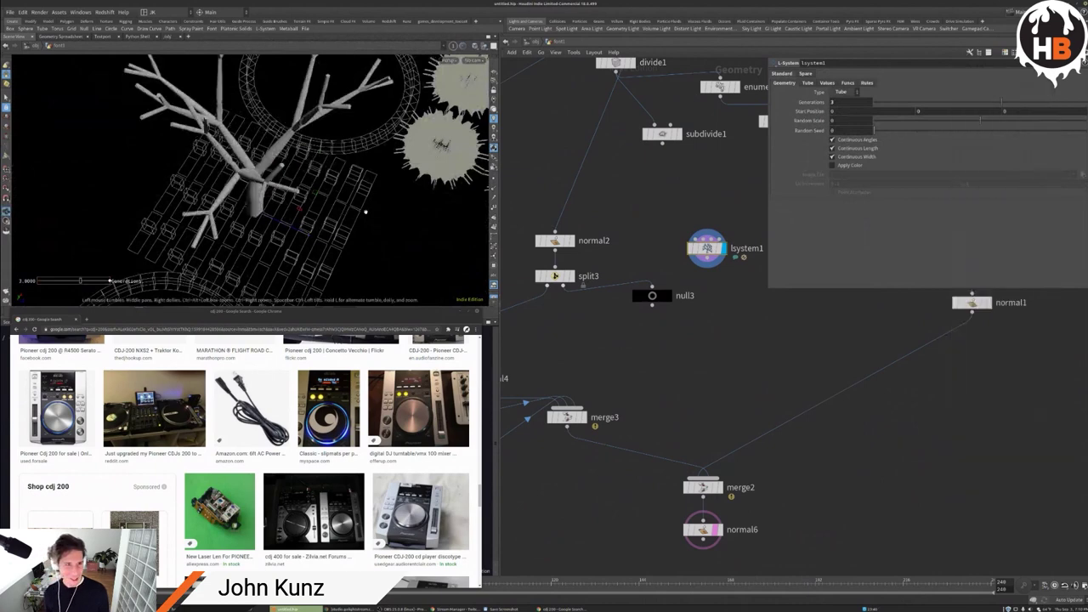
left_click_drag(366, 211, 1006, 83)
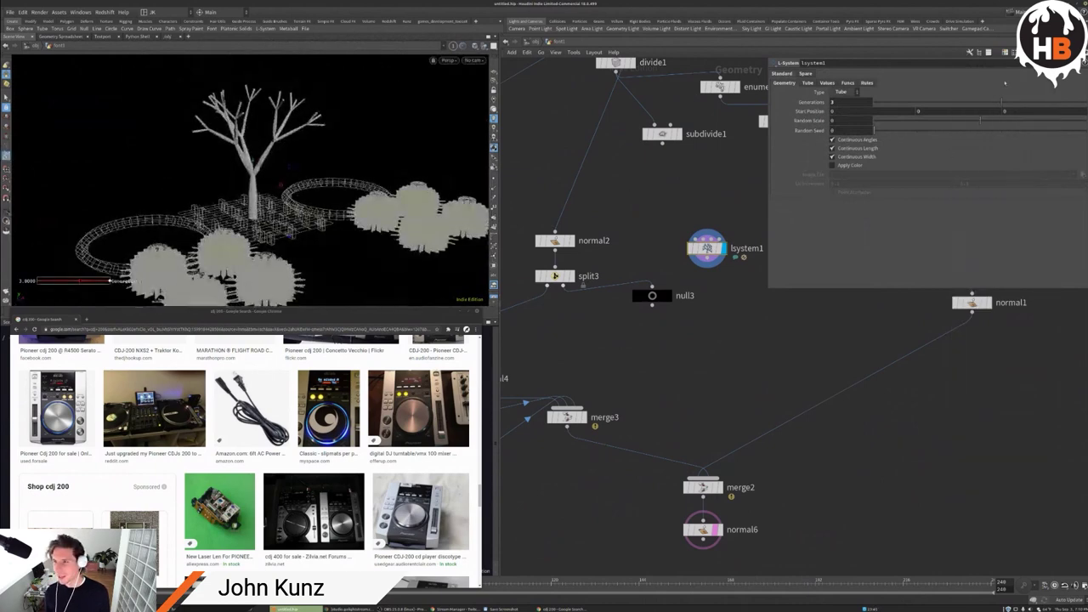
left_click(1048, 63)
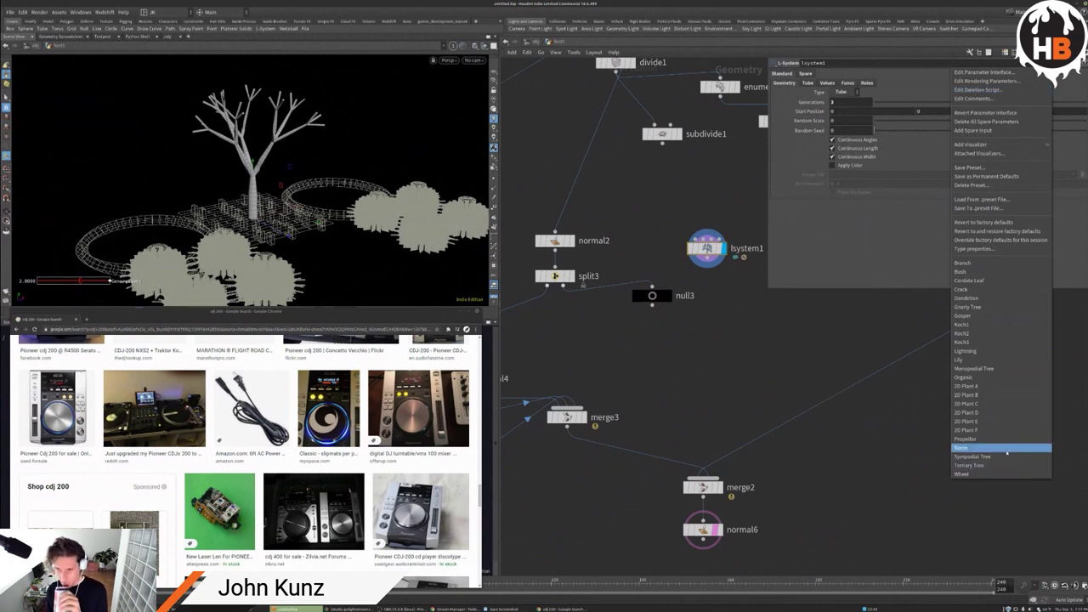
left_click(982, 351)
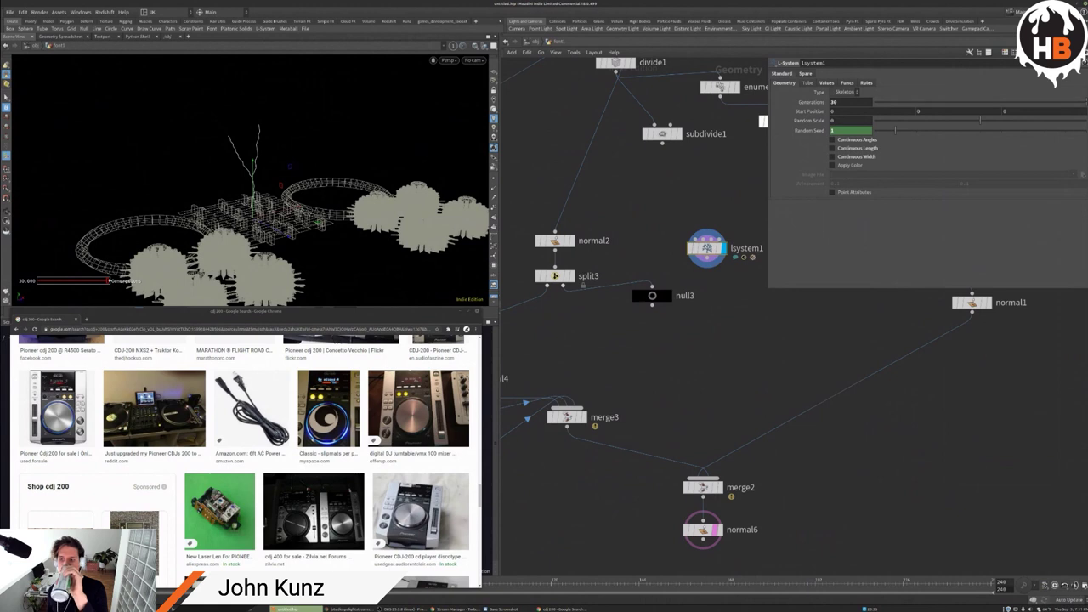
Step: Apply the Gosper preset and frame the resulting fractal curve in the view
left_click(1075, 62)
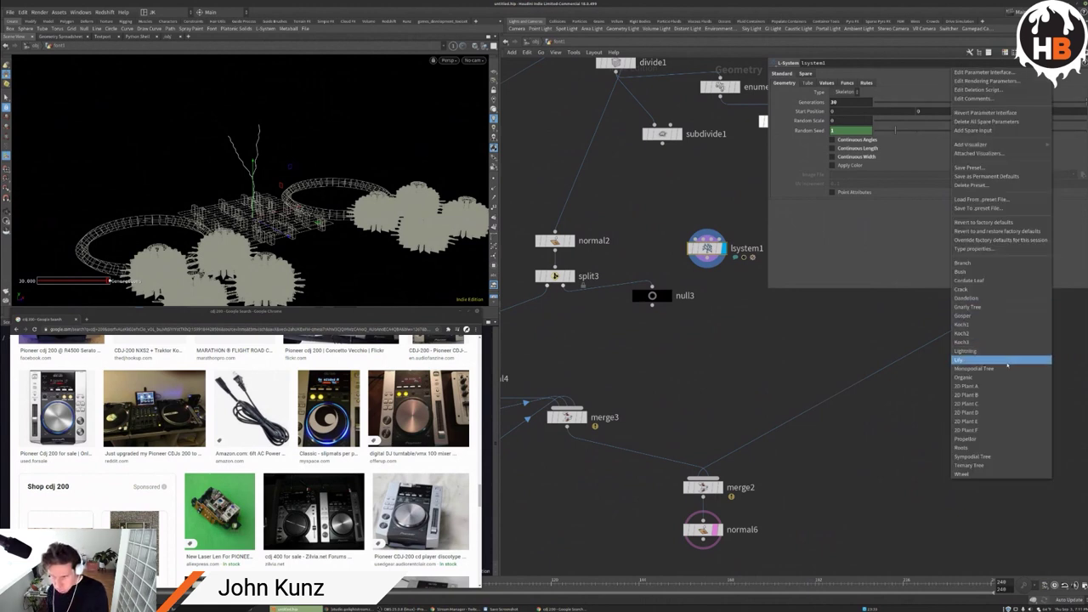
left_click(977, 316)
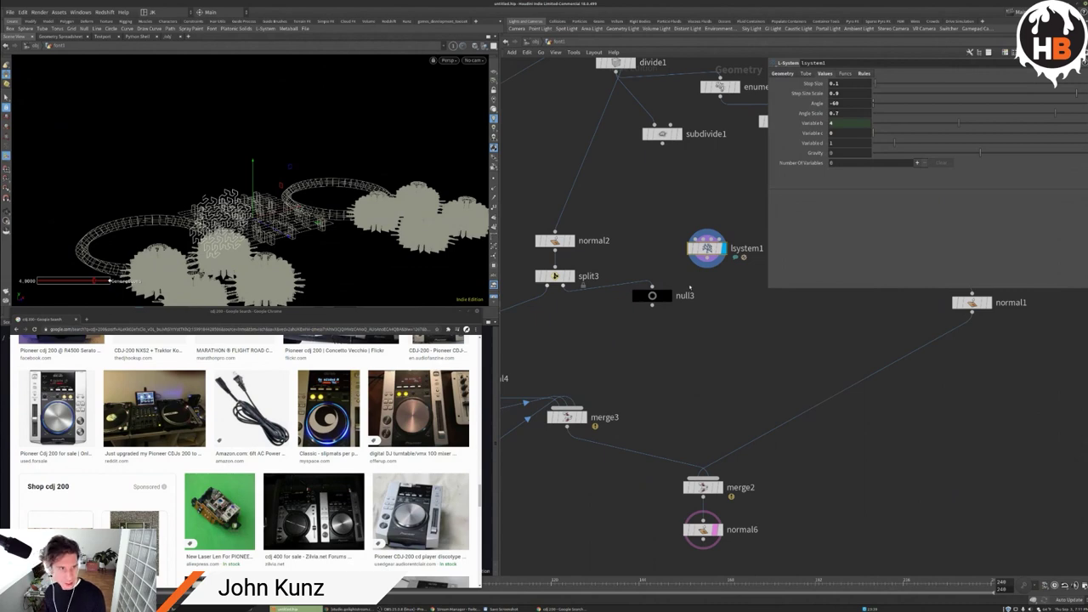
key("space+g")
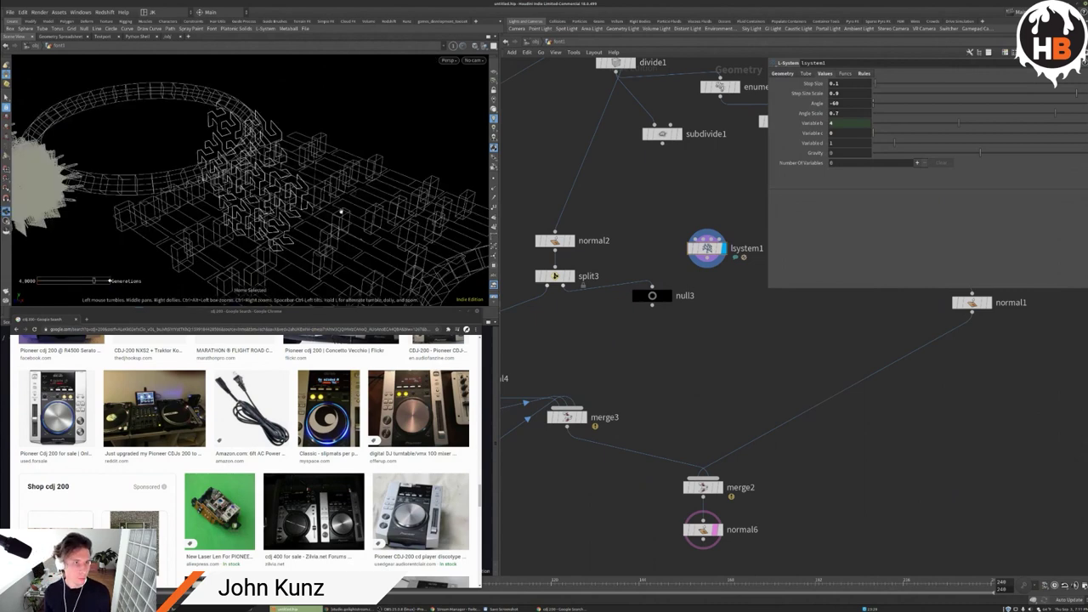
left_click_drag(340, 211, 182, 175)
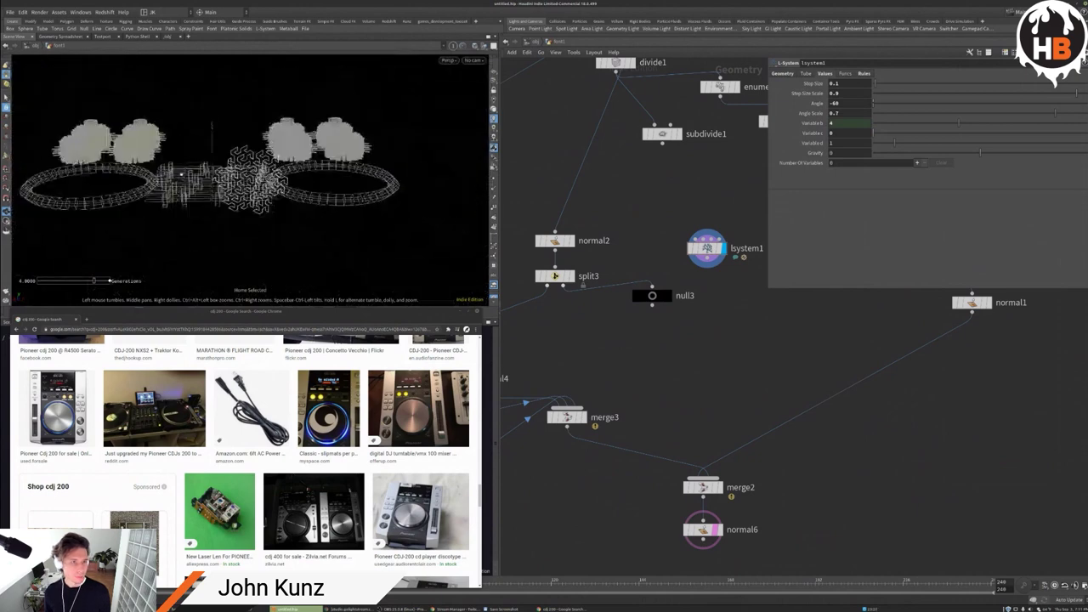
left_click(1052, 64)
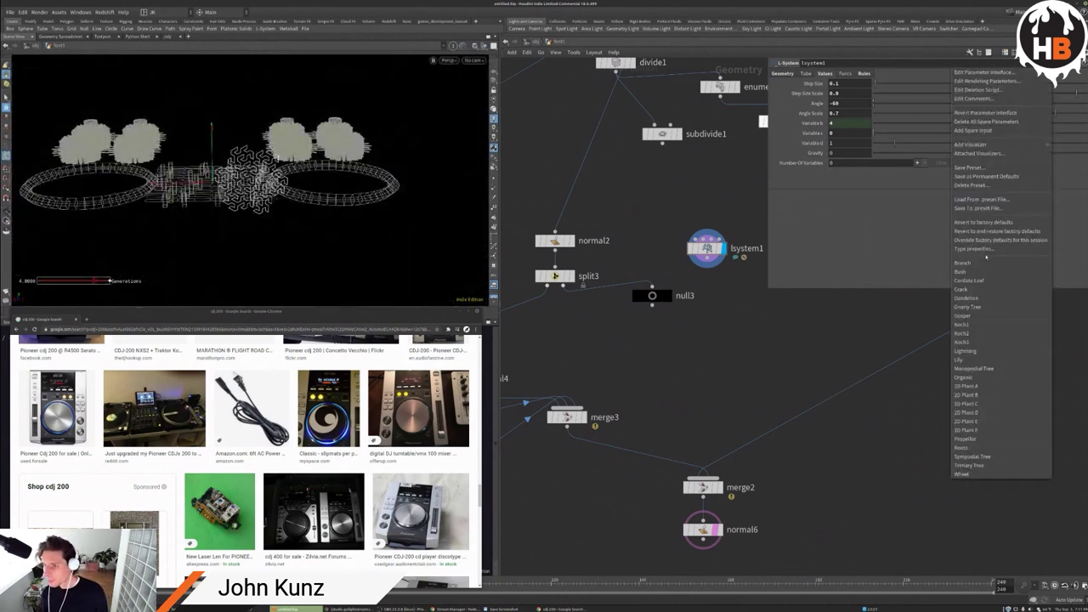
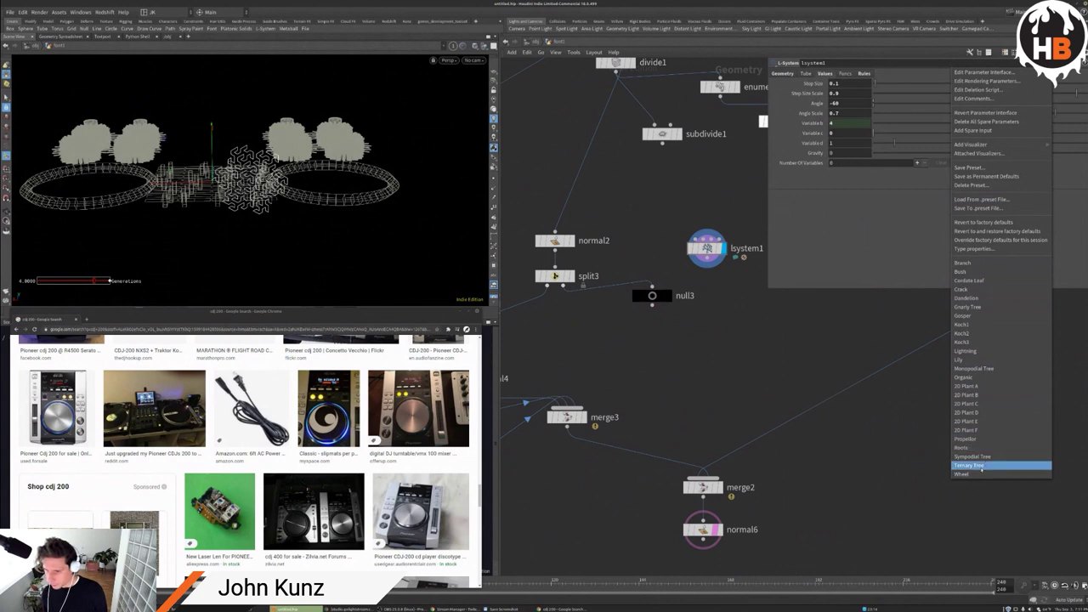
Step: Try several L-system presets from the gear menu to change the fractal's shape
left_click(969, 421)
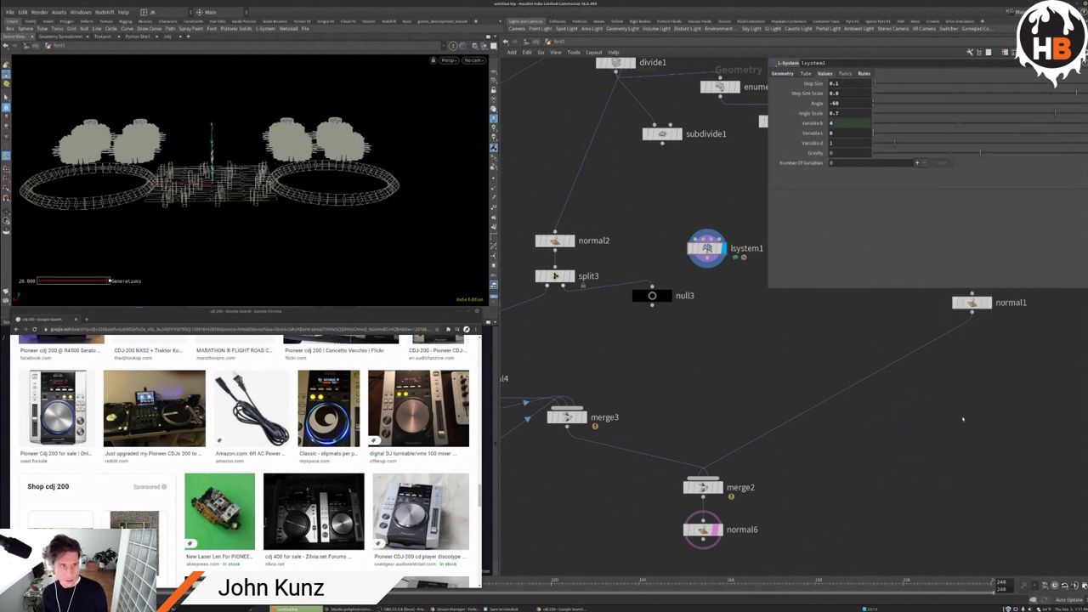
left_click_drag(231, 206, 337, 131)
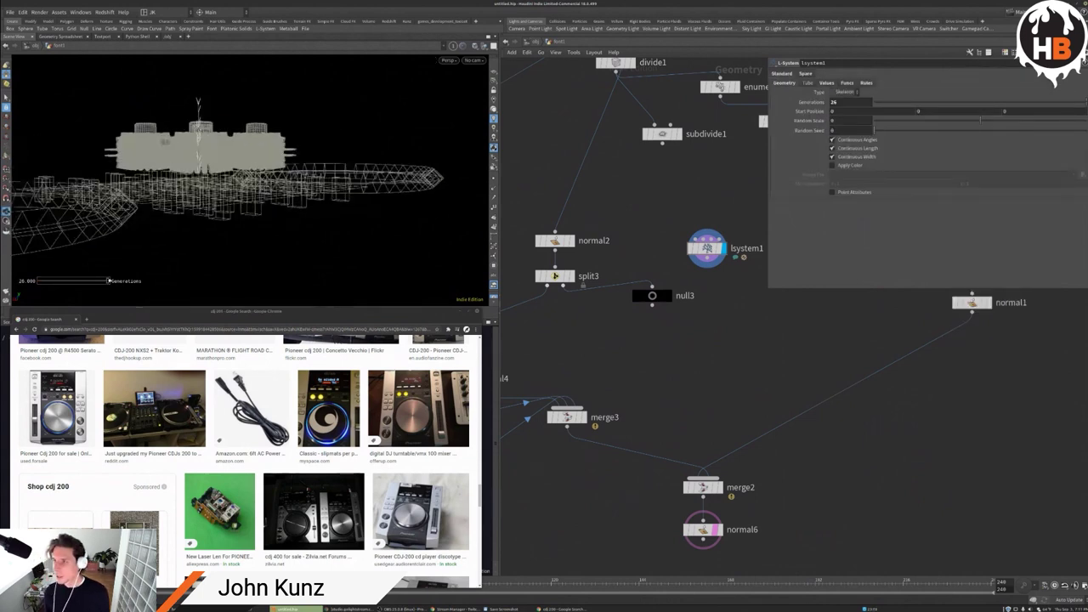
left_click(1077, 63)
left_click(1002, 324)
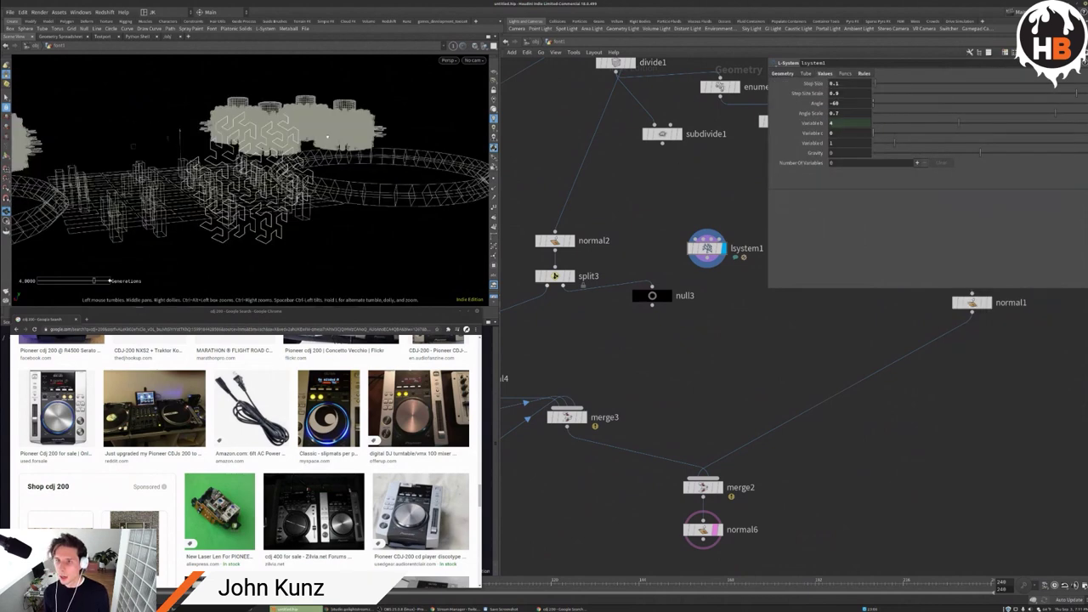
Step: Set Variable d to 1, lower Angle Scale, and raise the branching Angle to about 133.5
left_click(923, 144)
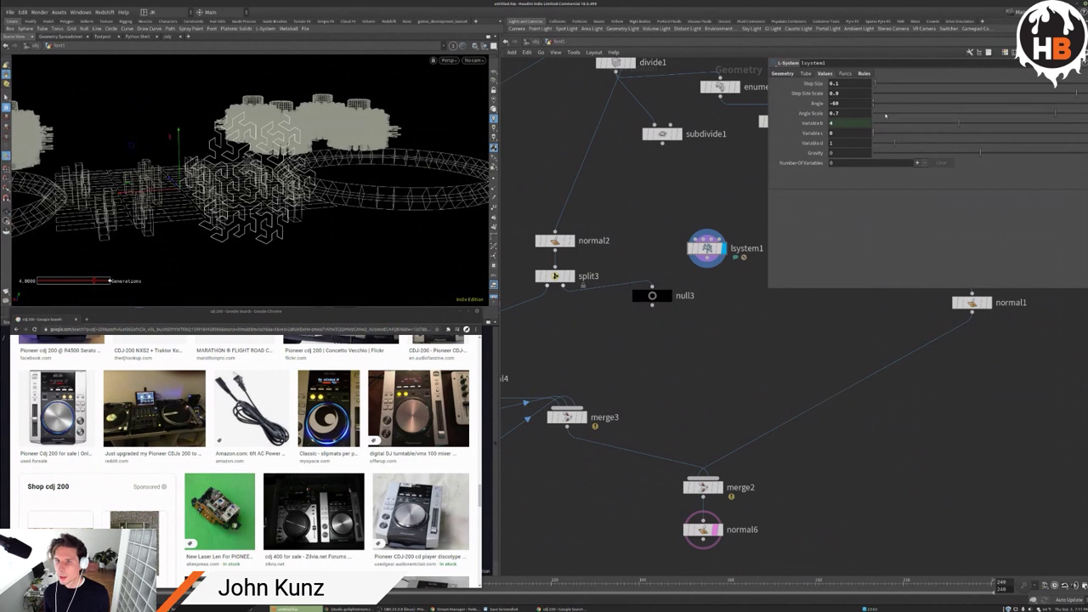
left_click_drag(1062, 110, 992, 123)
mouse_move(911, 103)
left_mouse_down()
mouse_move(899, 107)
mouse_move(945, 105)
mouse_move(913, 103)
mouse_move(932, 103)
left_mouse_up()
left_click_drag(255, 170, 313, 197)
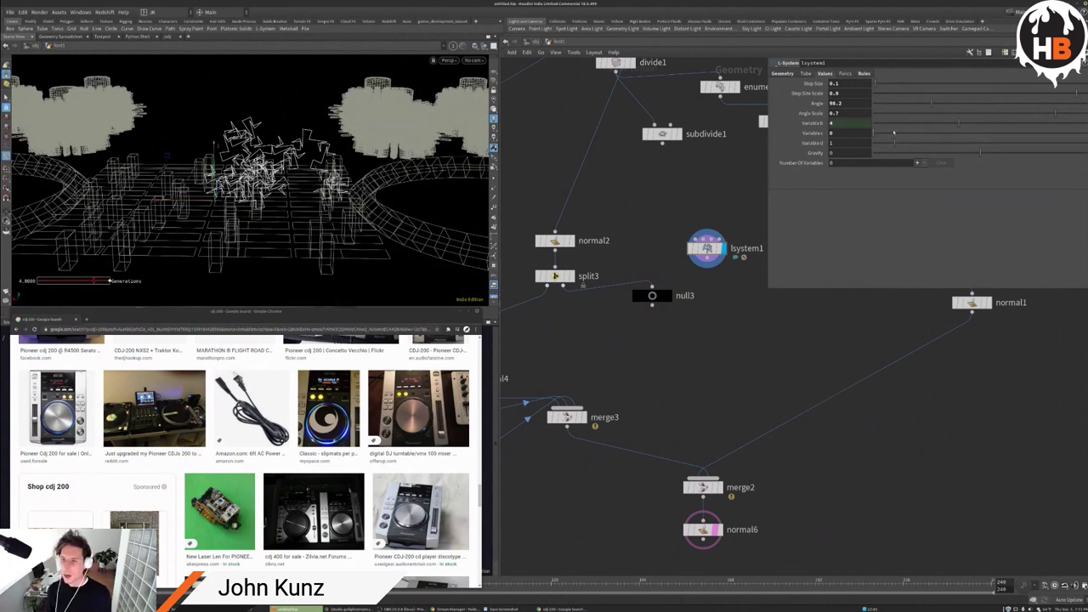
left_click_drag(904, 107, 952, 99)
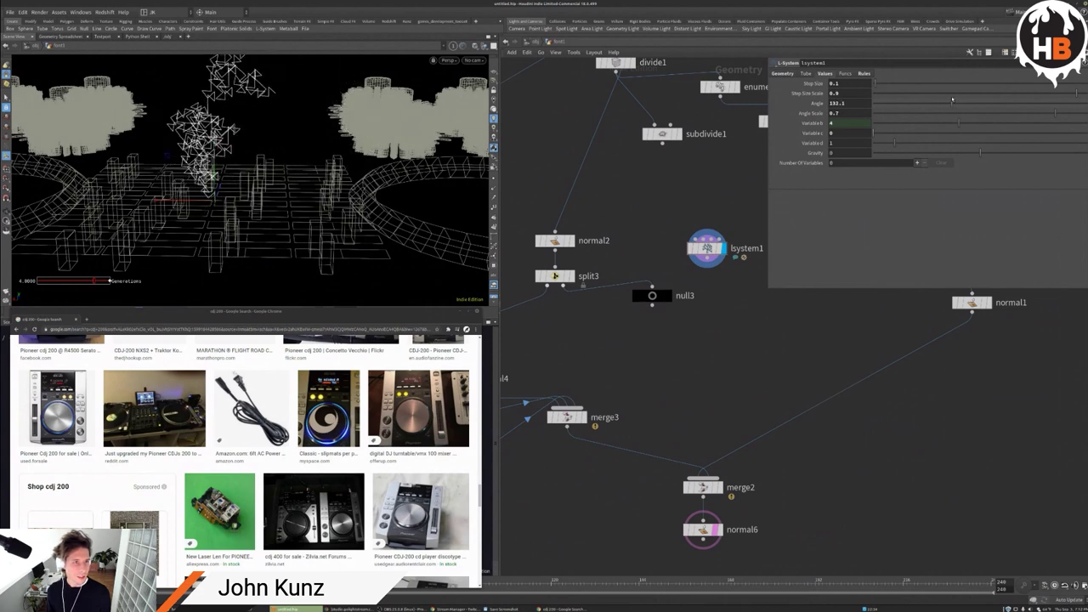
left_click_drag(277, 253, 273, 190)
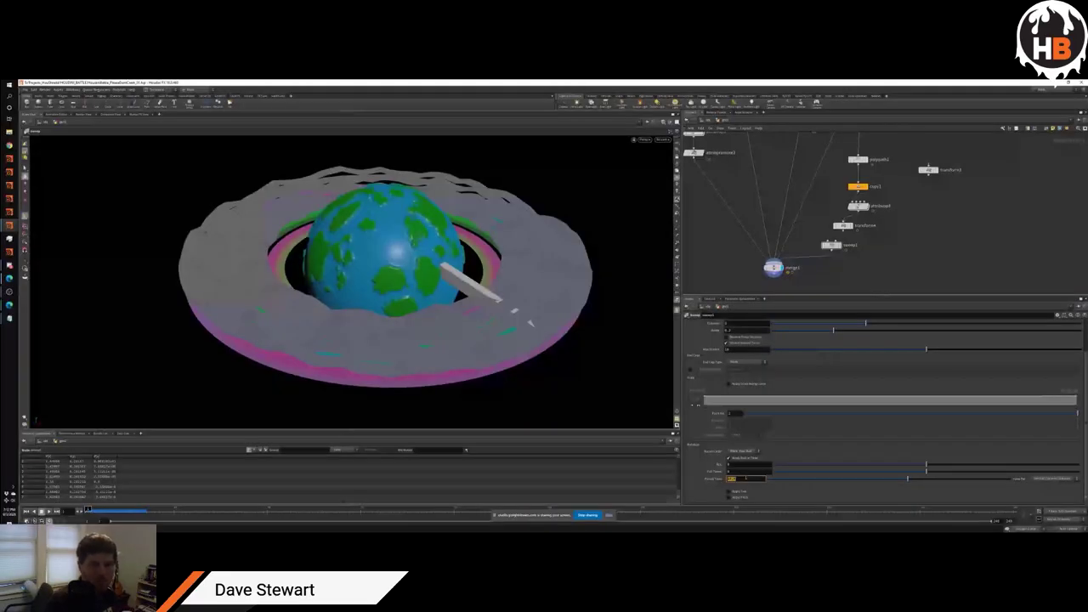
Step: Switch the ring node's mode to the noisy wavy-outline option, then dive into the attribute VOP
scroll(709, 343, "up", 3)
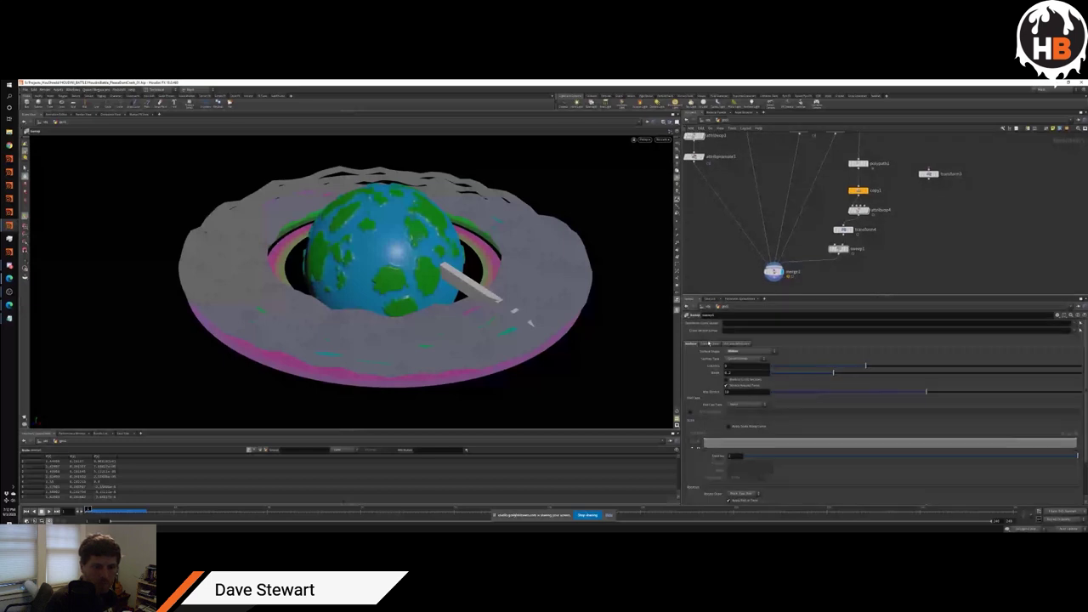
left_click(747, 351)
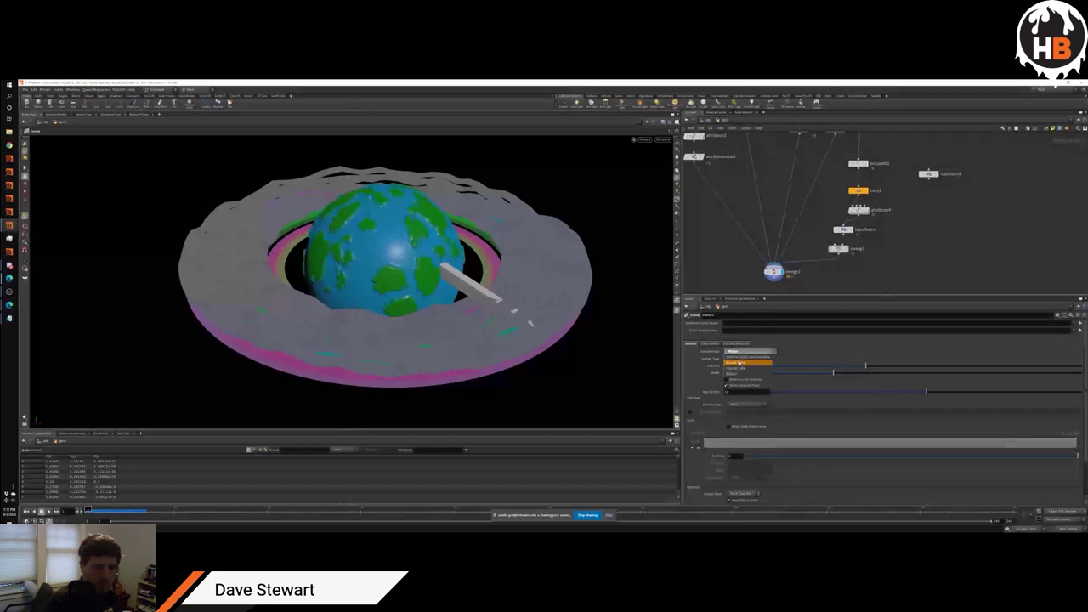
left_click(741, 363)
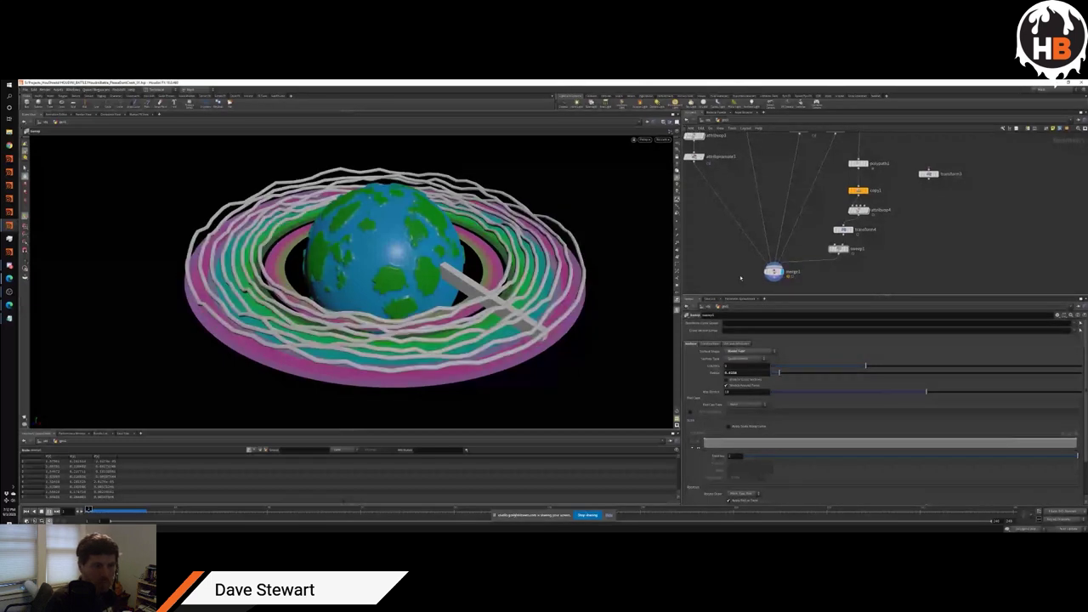
left_click_drag(510, 293, 508, 269)
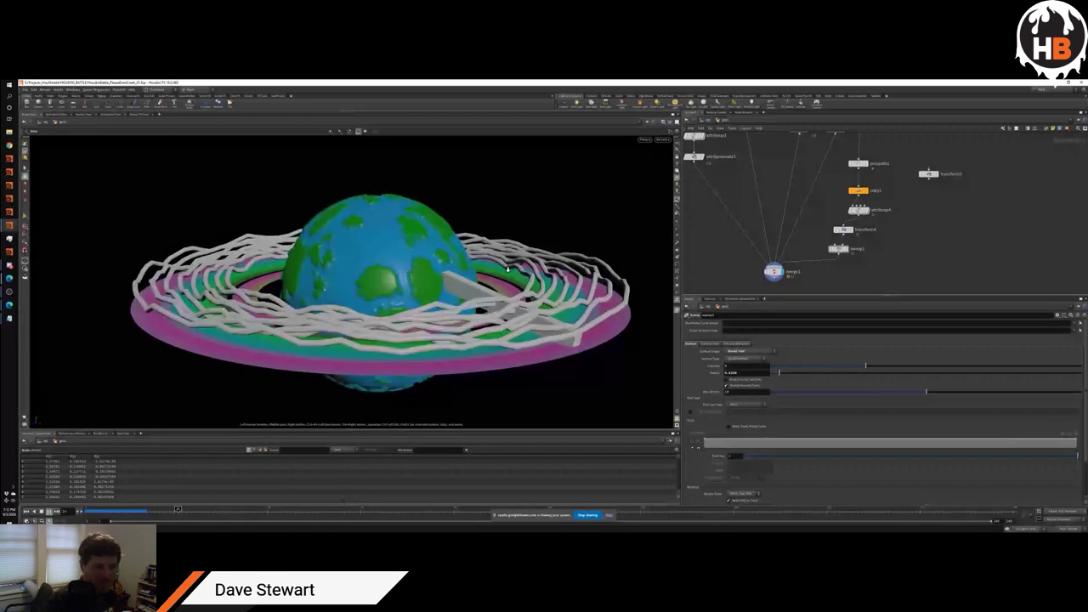
mouse_move(508, 270)
left_mouse_down()
mouse_move(438, 284)
mouse_move(795, 241)
left_mouse_up()
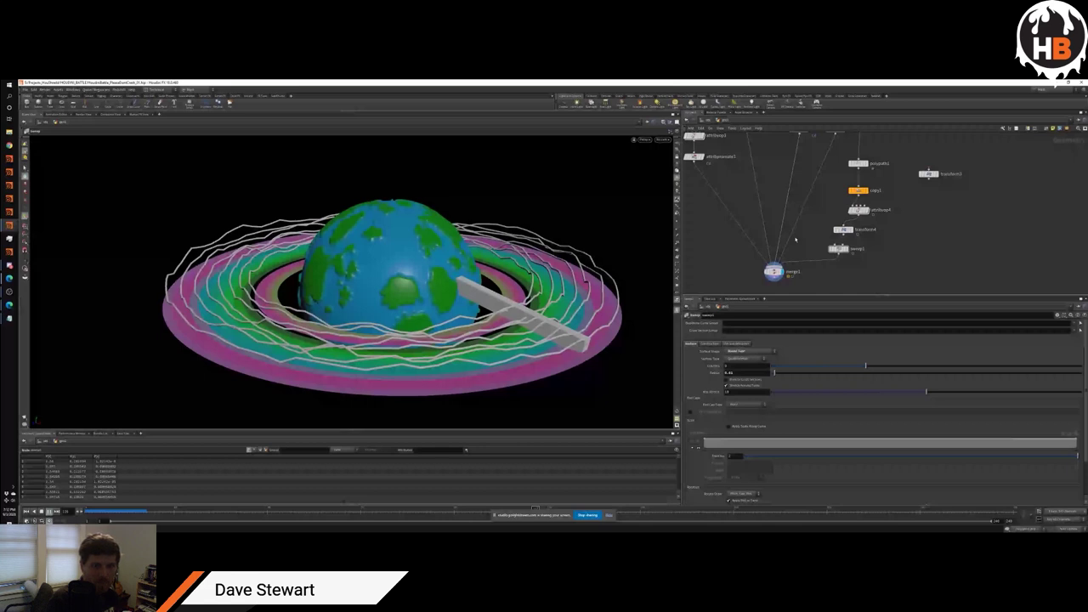
key("i")
key("Tab")
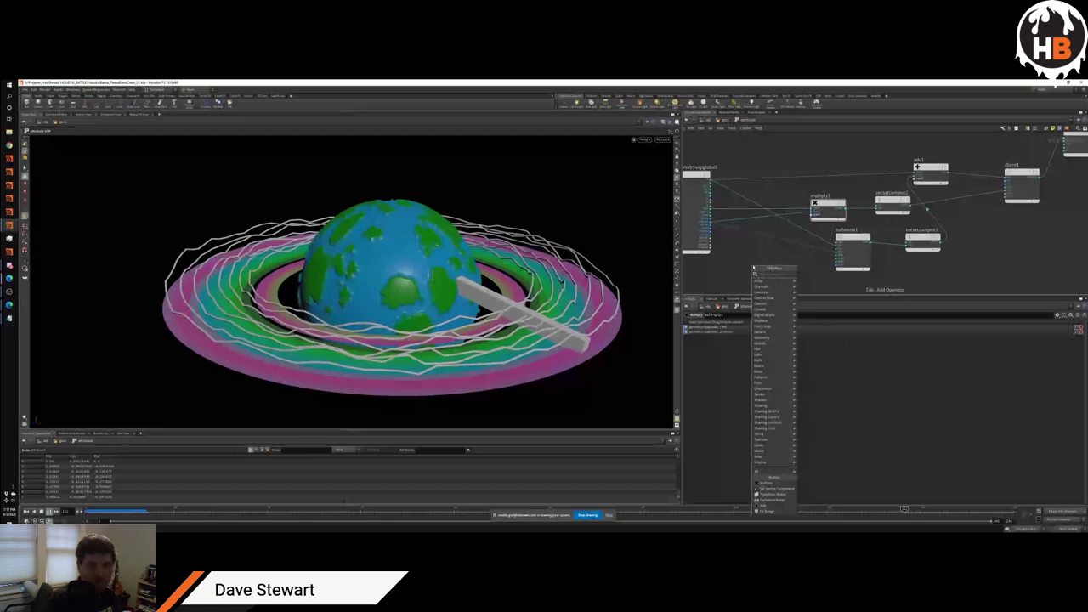
Step: Add a Multiply Constant node (mulconst1) to the attribute VOP network
key("Return")
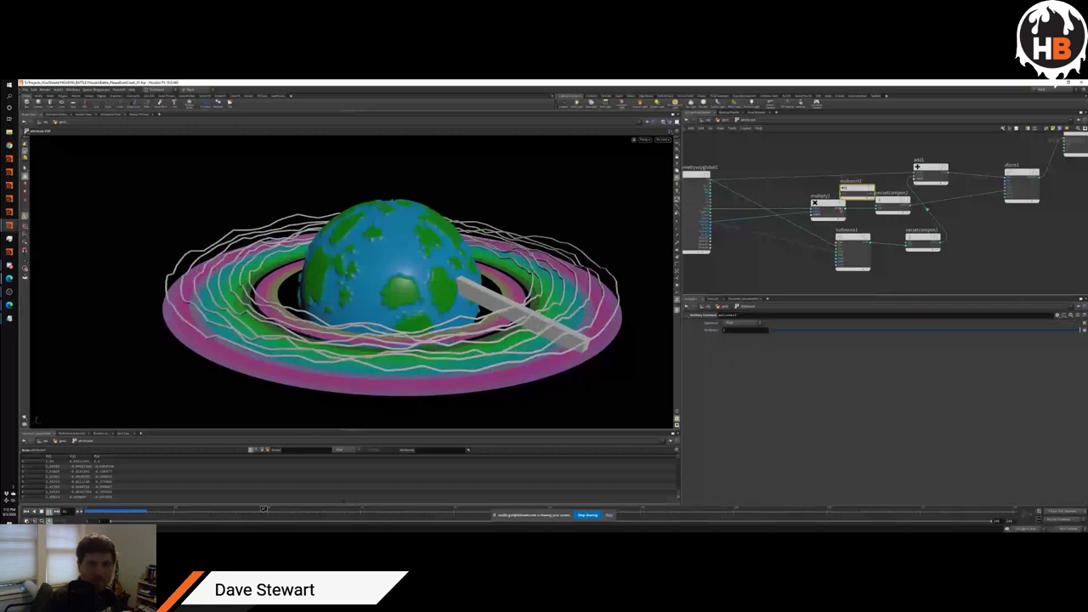
left_click(858, 189)
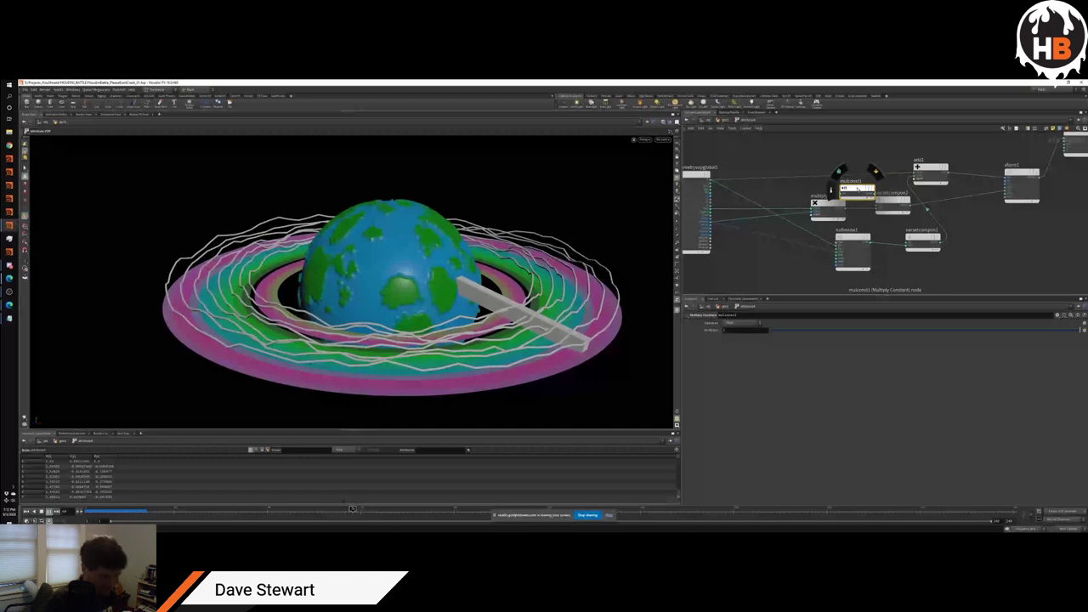
key("u")
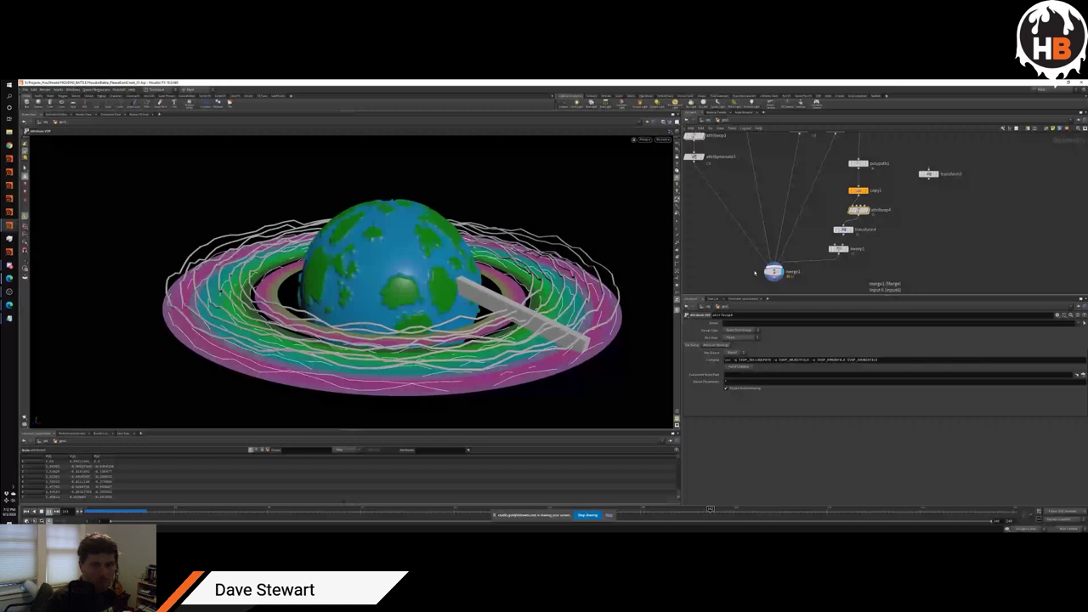
key("i")
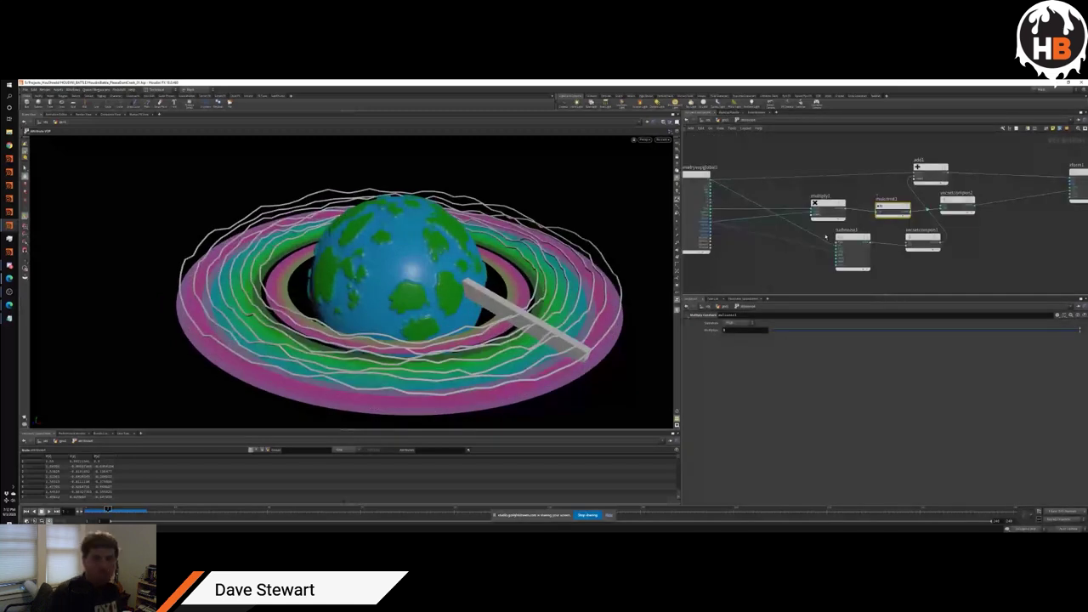
key("h")
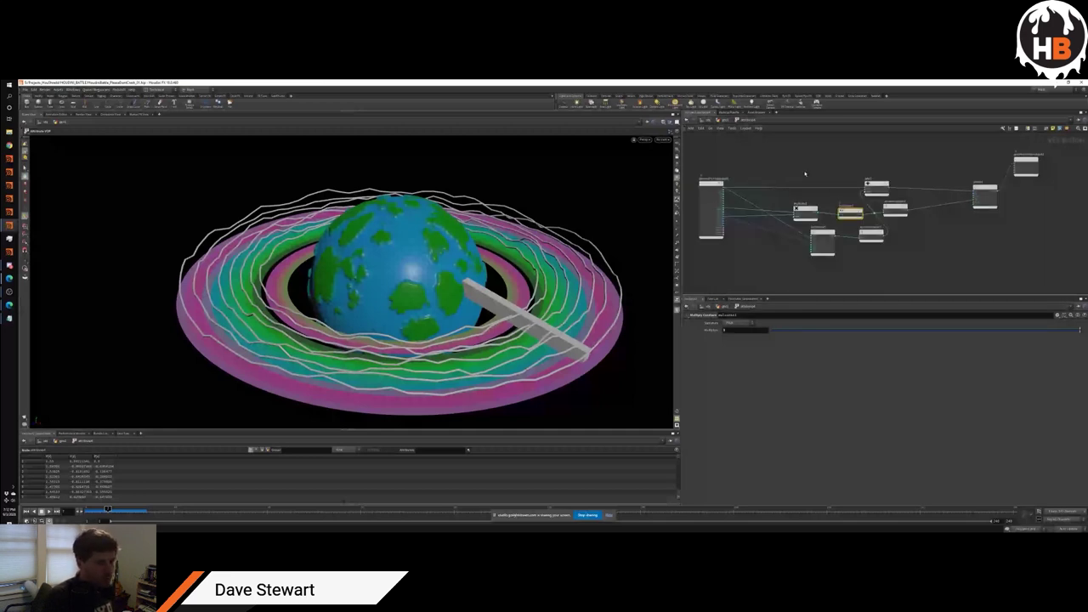
left_click_drag(544, 307, 566, 313, "alt")
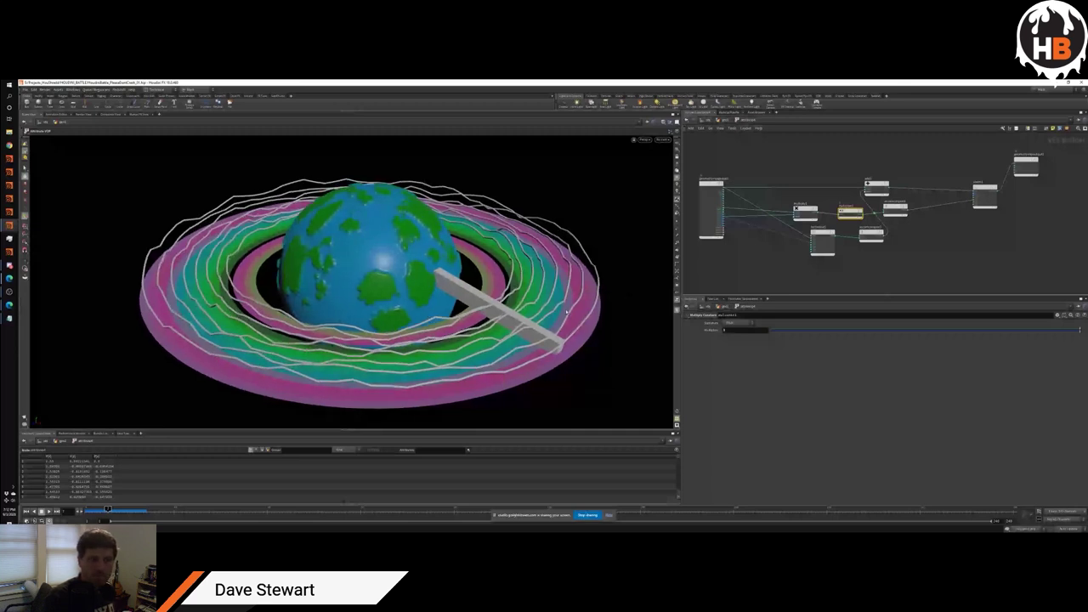
Step: Wire geometryvopglobal1's Time output into turbnoise1 and create an add2 node on the wire
key("Tab")
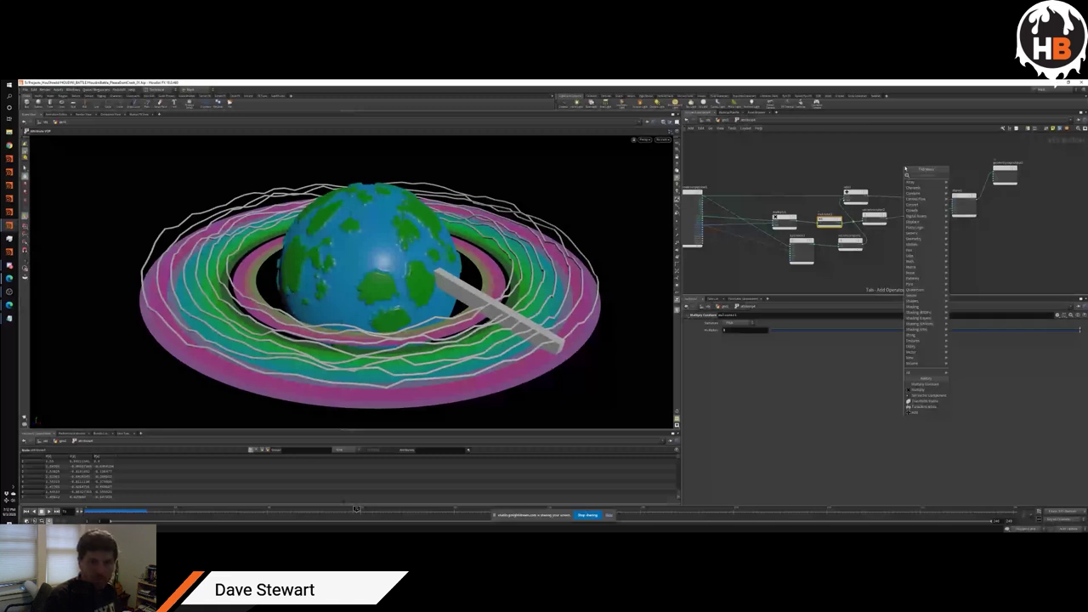
key("Escape")
scroll(884, 272, "up", 3)
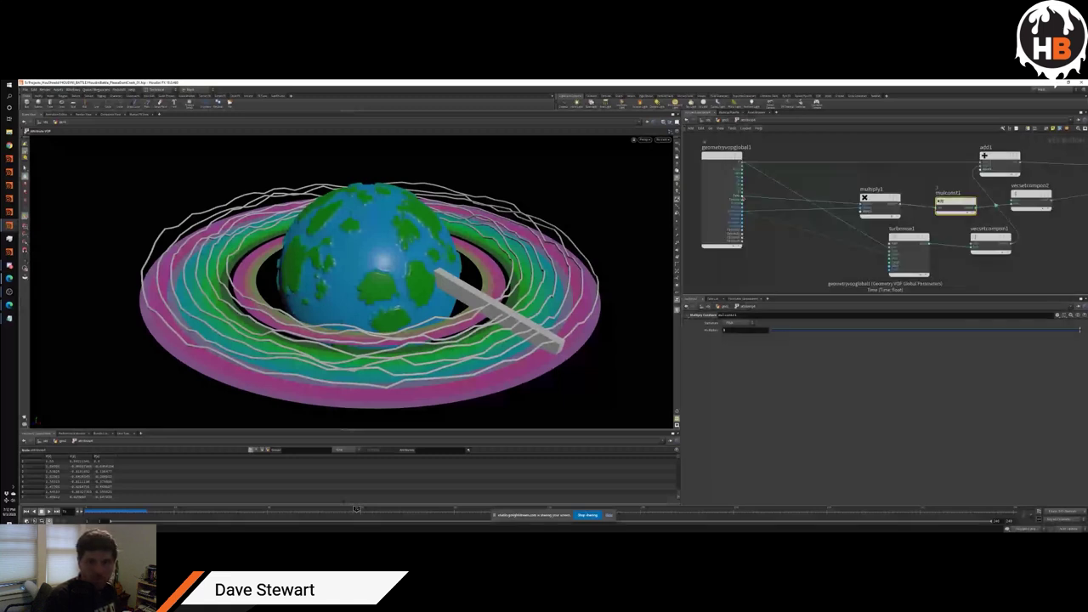
left_click(741, 197)
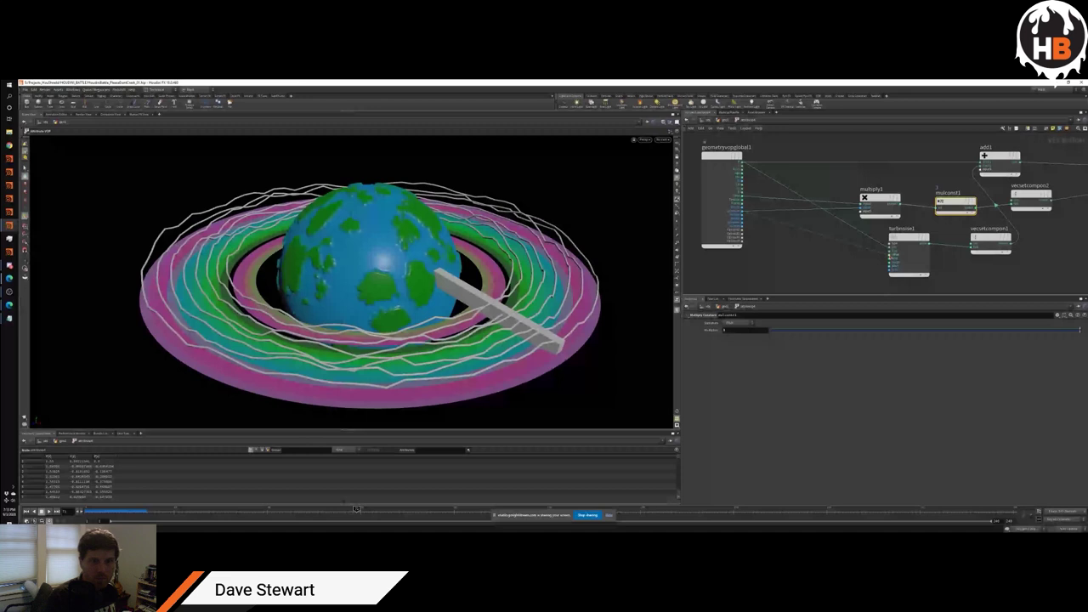
left_click(742, 222)
left_click(777, 250)
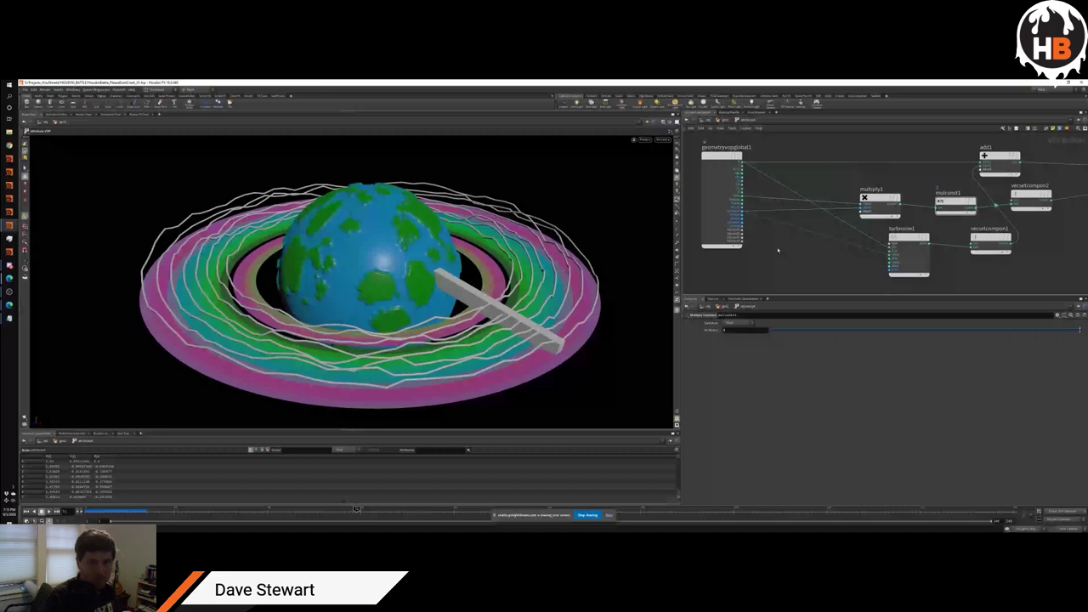
left_click(775, 239)
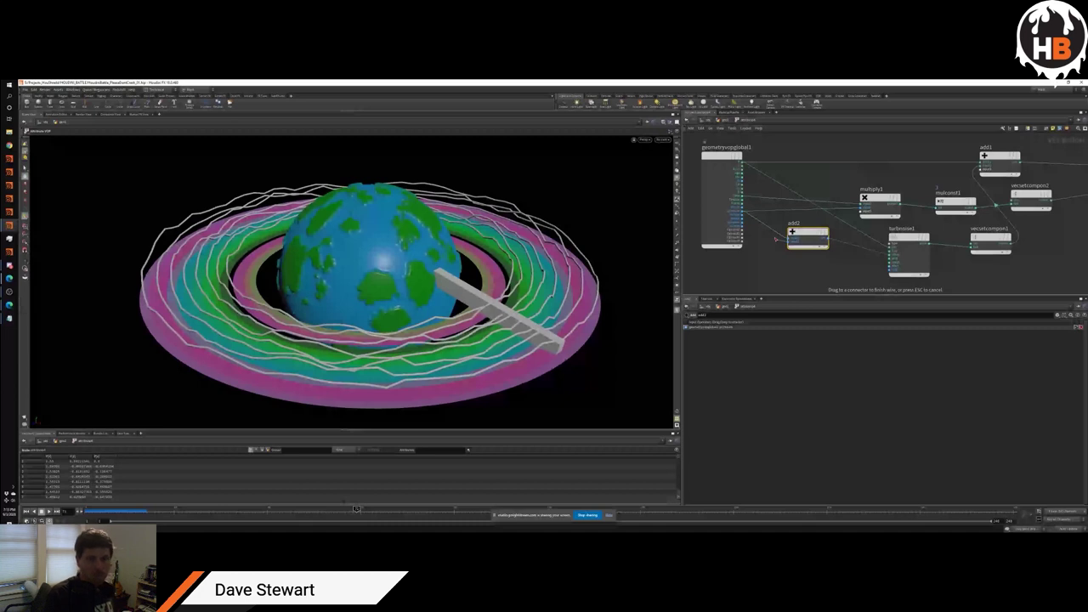
Step: Wire add2 into the noise setup and insert an Integer to Float node (inttofloat1)
left_click(802, 231)
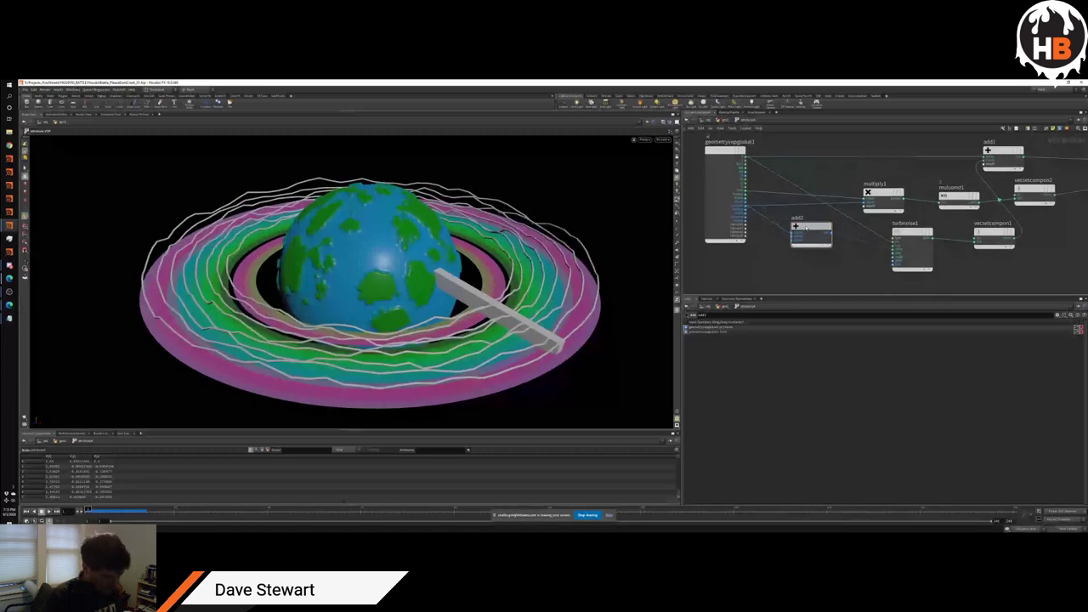
left_click_drag(806, 228, 825, 251)
key("Tab")
type("image")
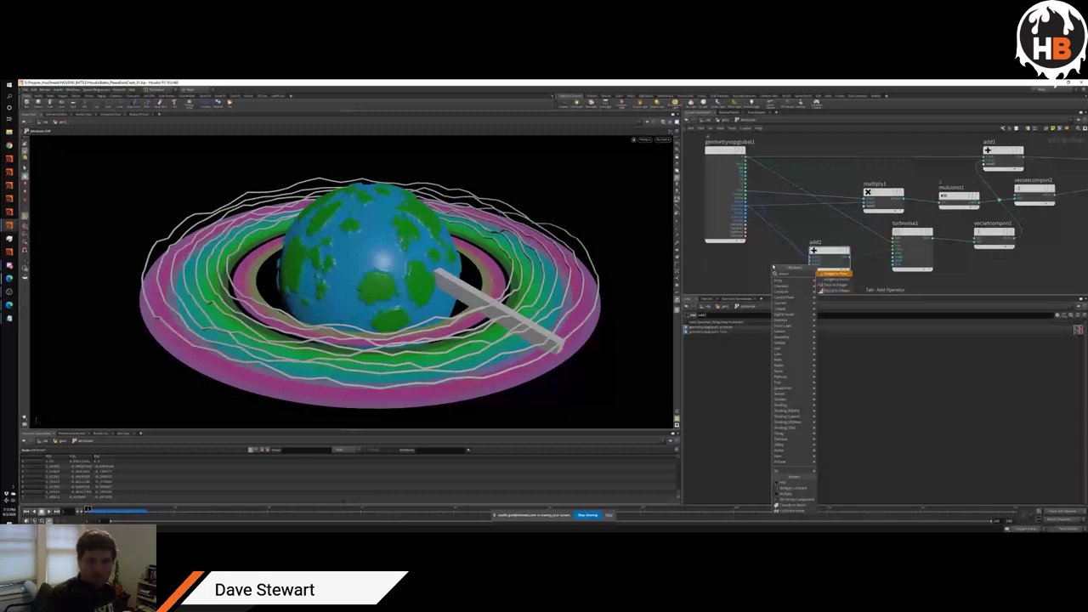
key("Return")
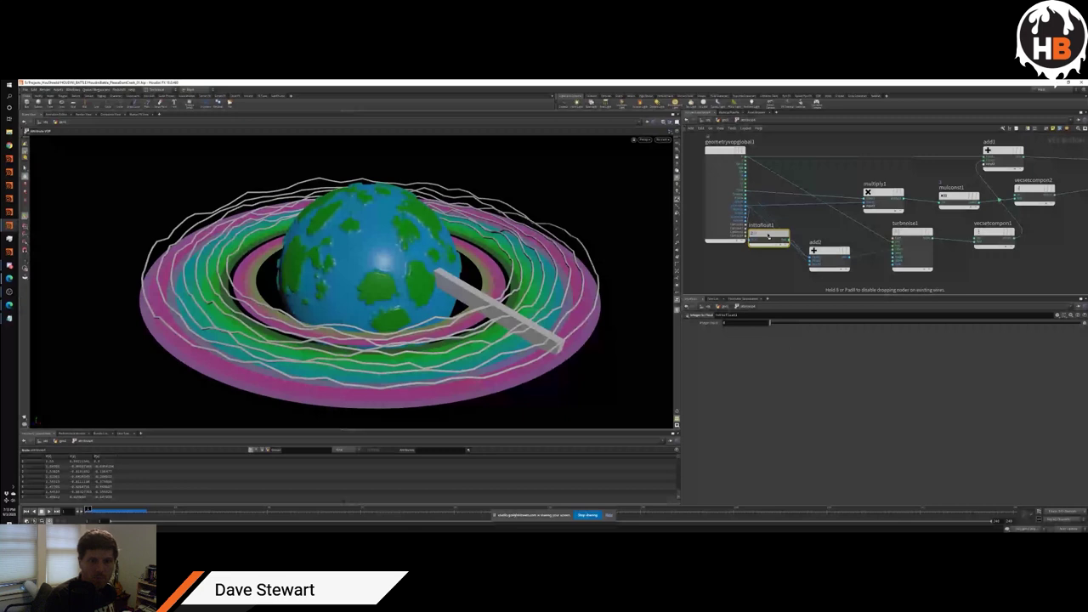
left_click(768, 235)
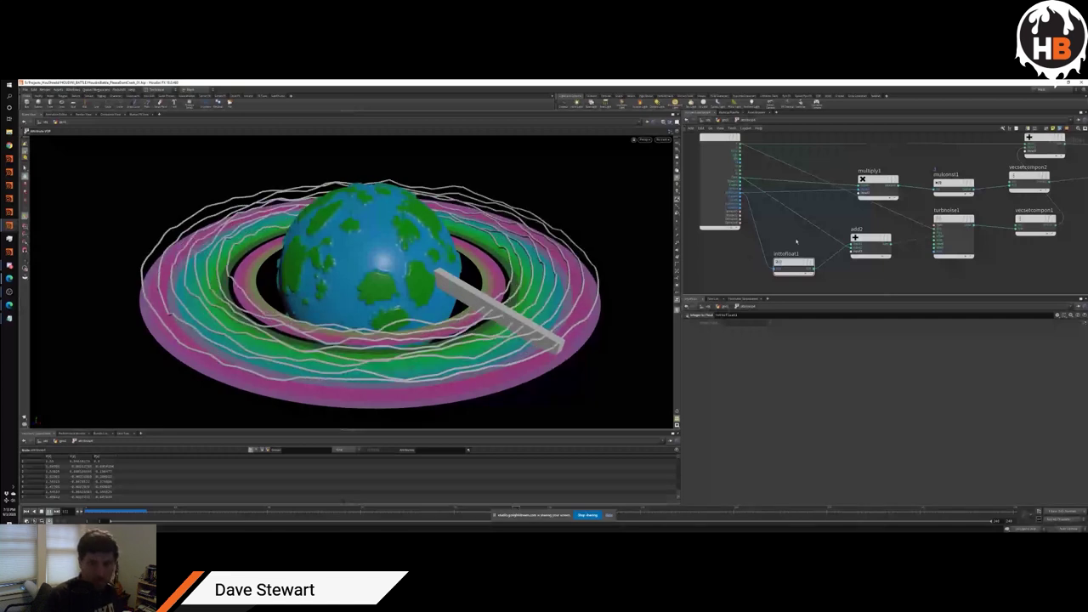
Step: Add a second Multiply Constant (mulconst2) set to about 0.0931, then return to the geometry level
key("Tab")
left_click(888, 235)
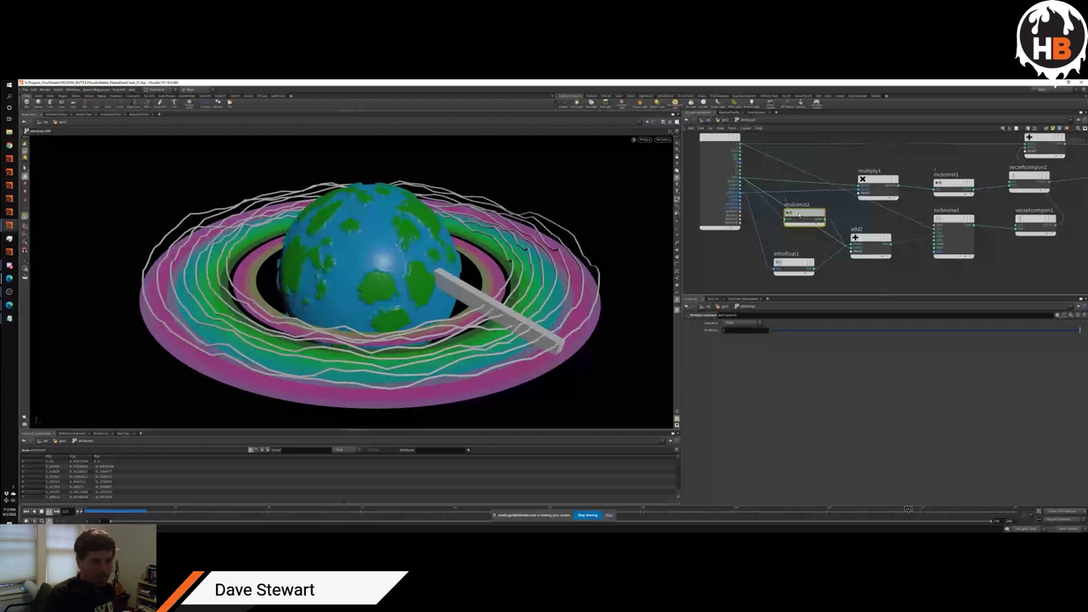
left_click_drag(799, 330, 854, 332)
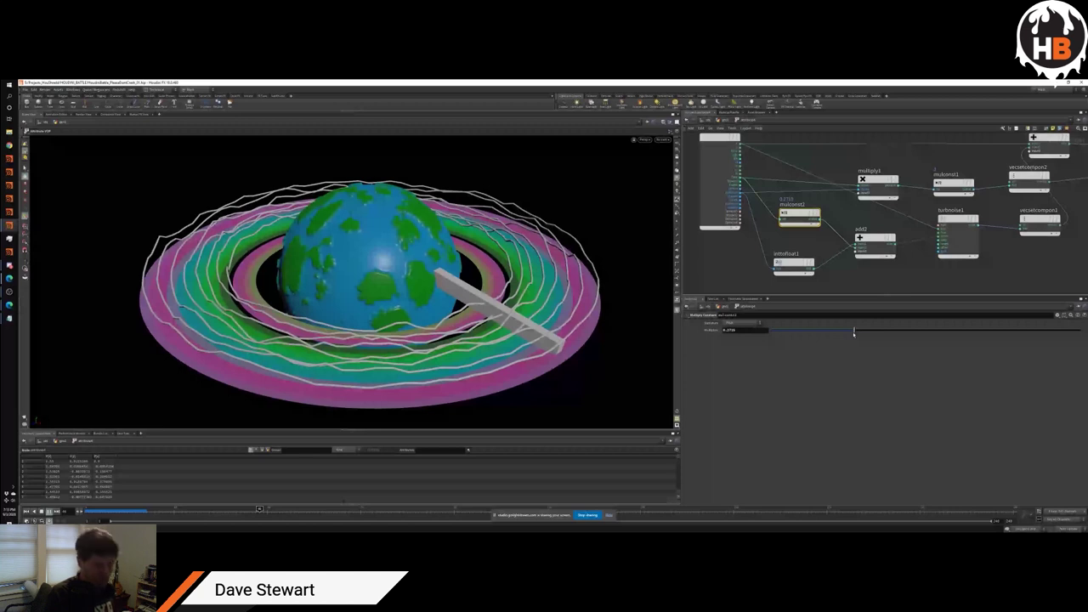
key("u")
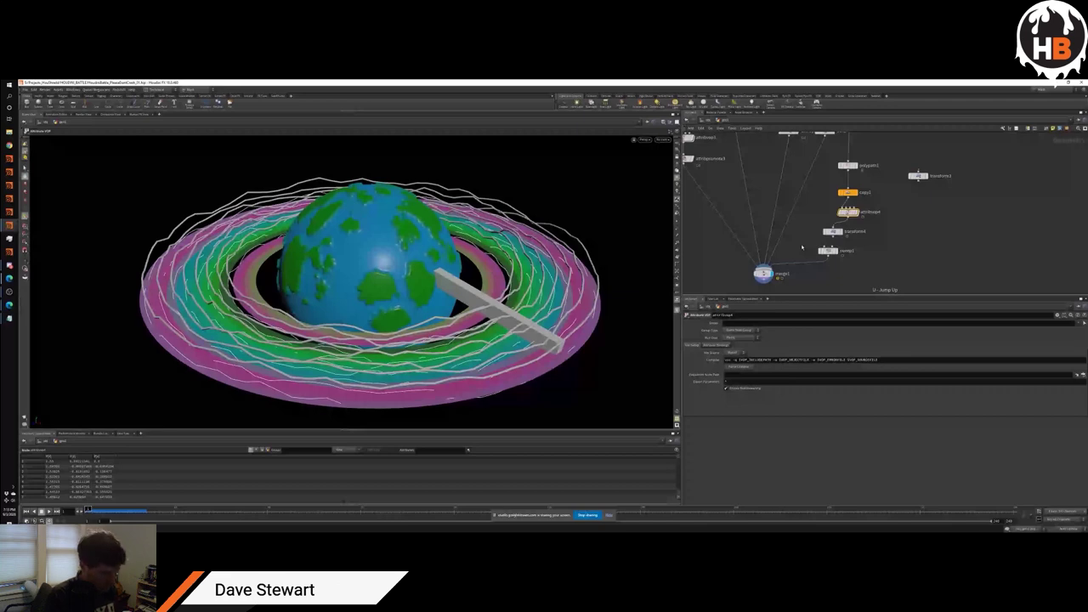
Step: Add a Color node after sweep1 with Color Type set to Random
key("Tab")
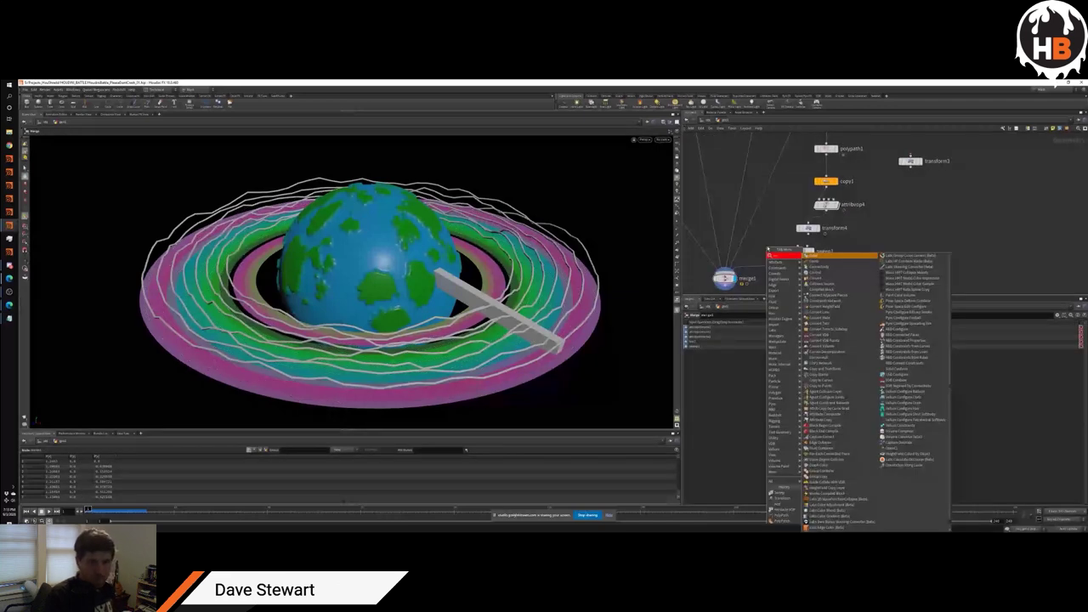
type("color")
key("Return")
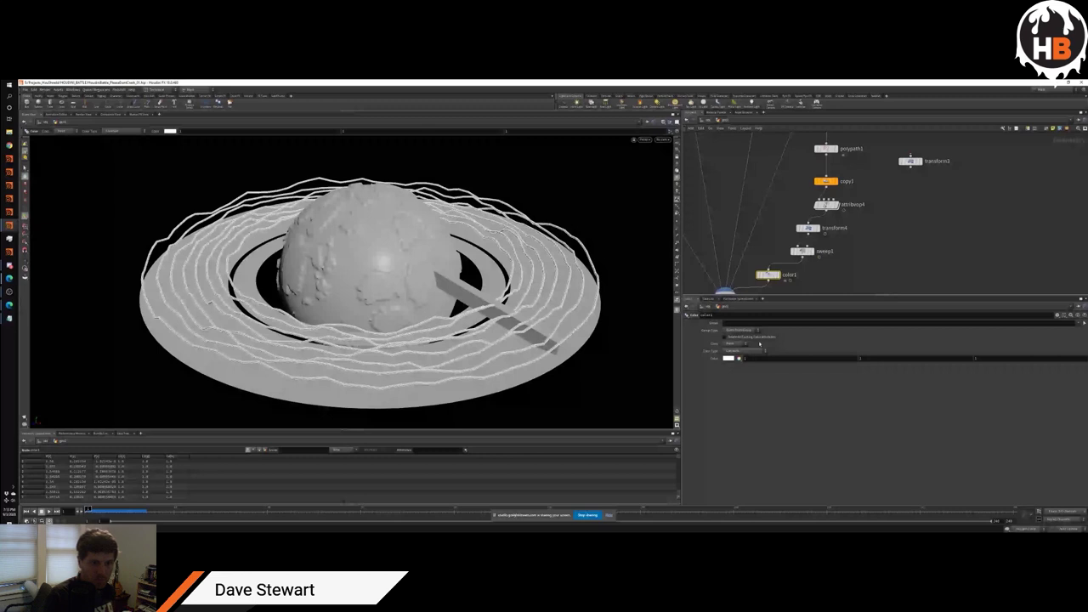
left_click(733, 350)
left_click(730, 368)
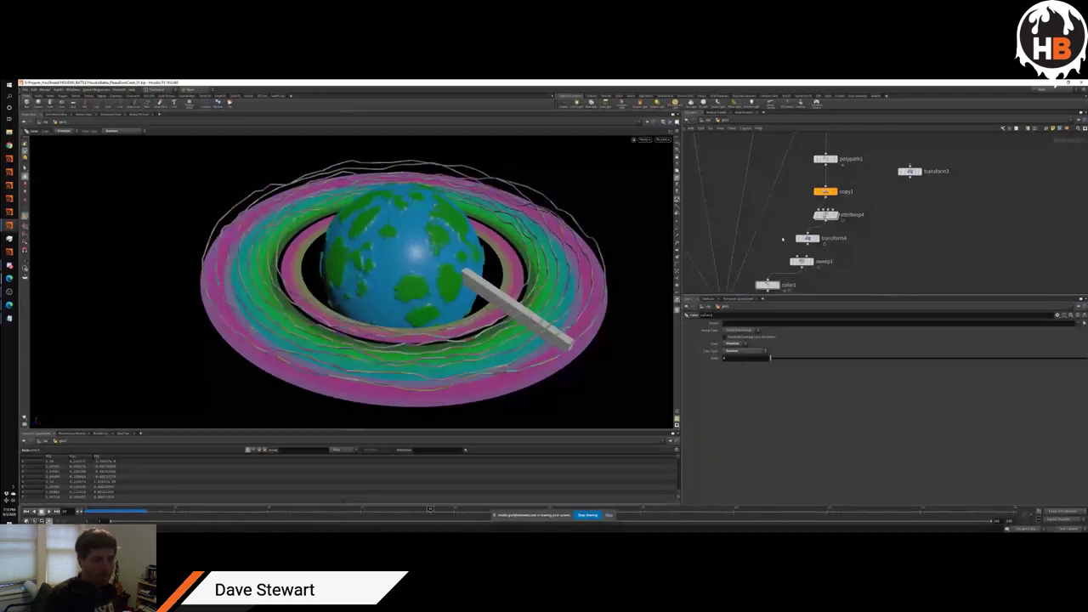
scroll(782, 238, "down", 5)
left_click(731, 350)
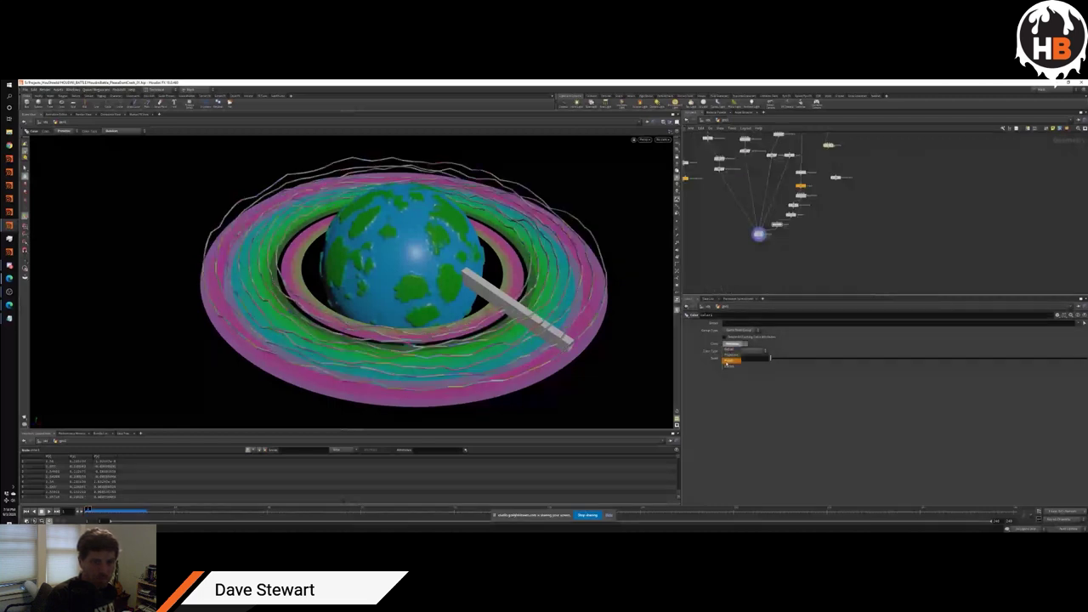
left_click(731, 360)
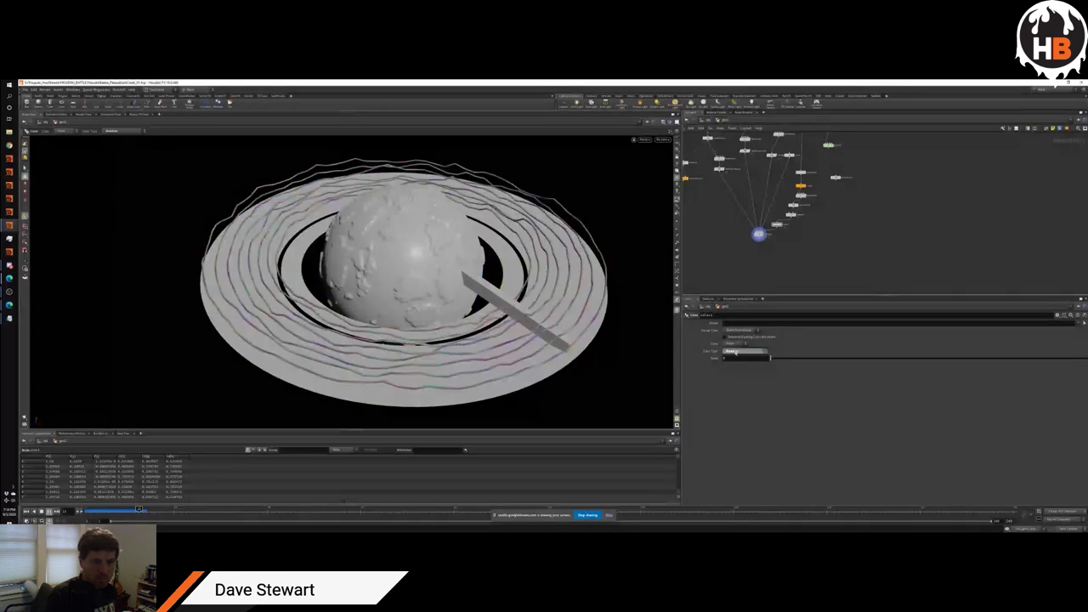
left_click(731, 352)
scroll(722, 246, "up", 2)
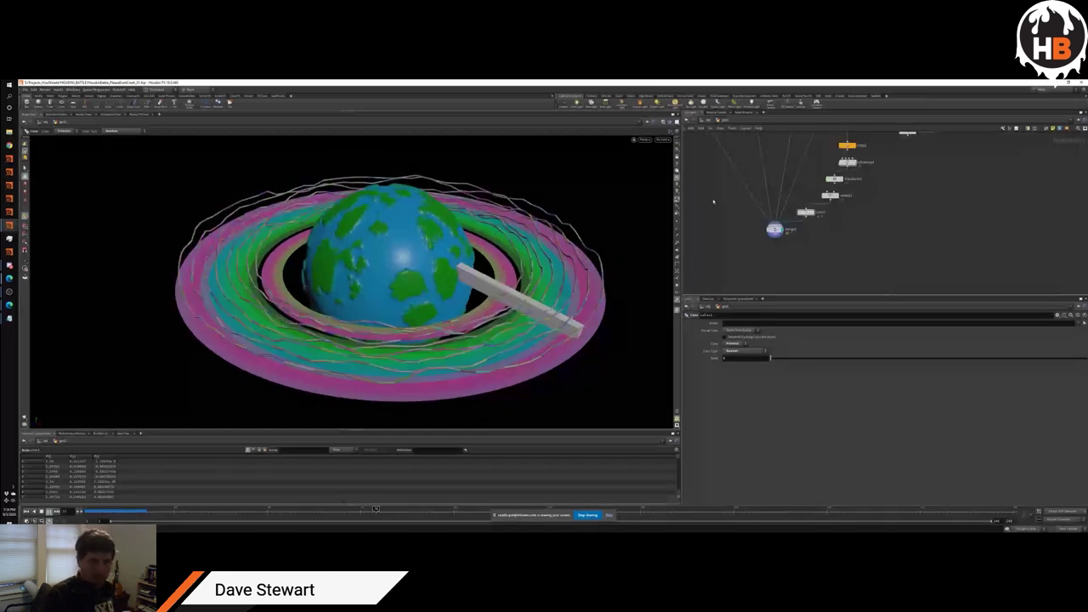
Step: Select the node chain and line it up in a single column
middle_click_drag(799, 187, 787, 221)
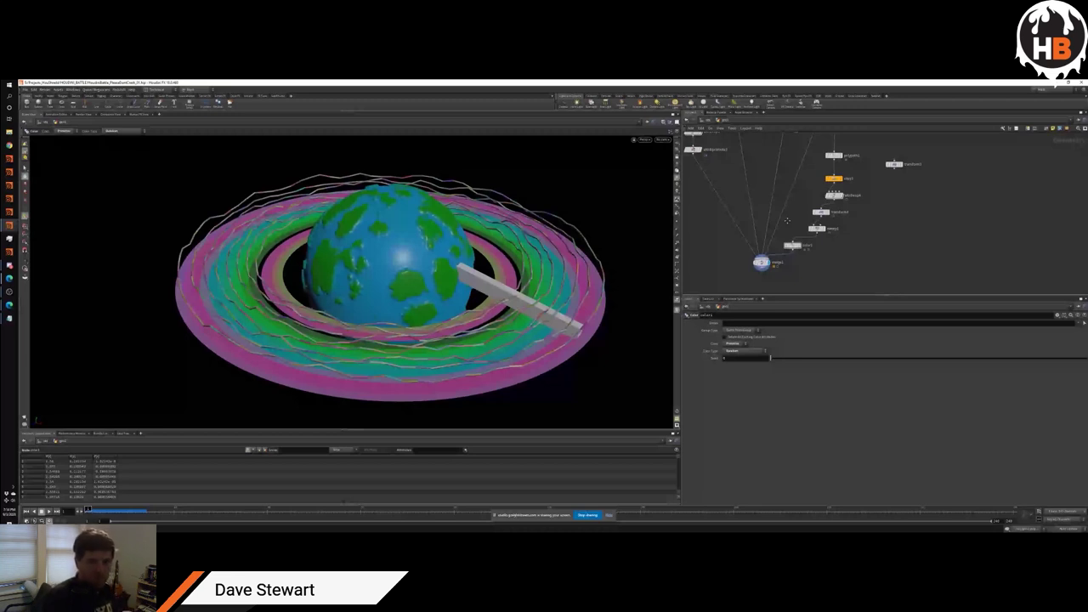
left_click_drag(794, 246, 815, 246)
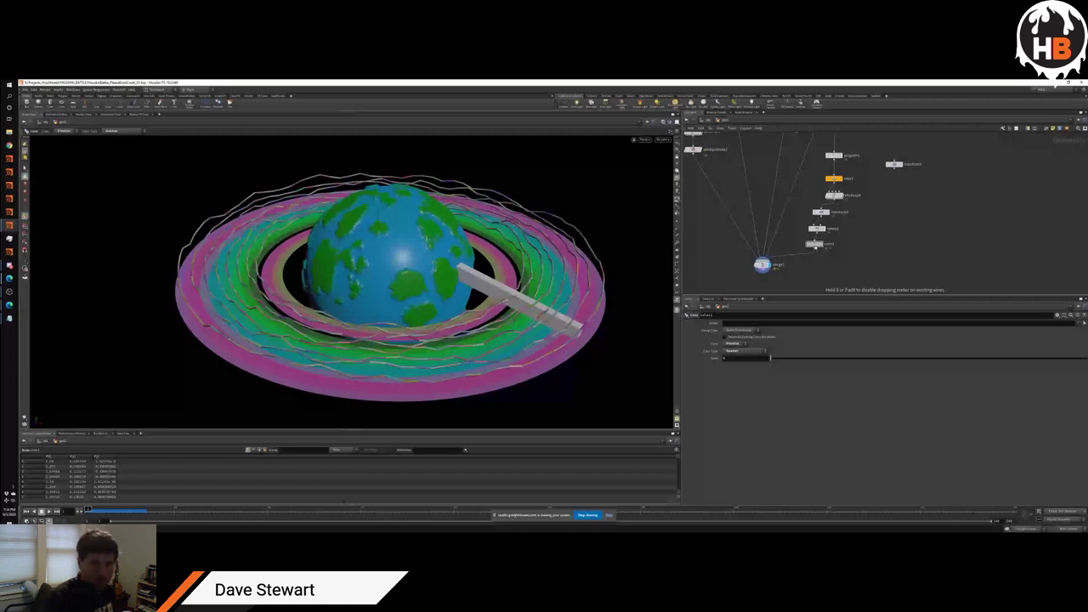
left_click_drag(795, 144, 848, 290)
key("l")
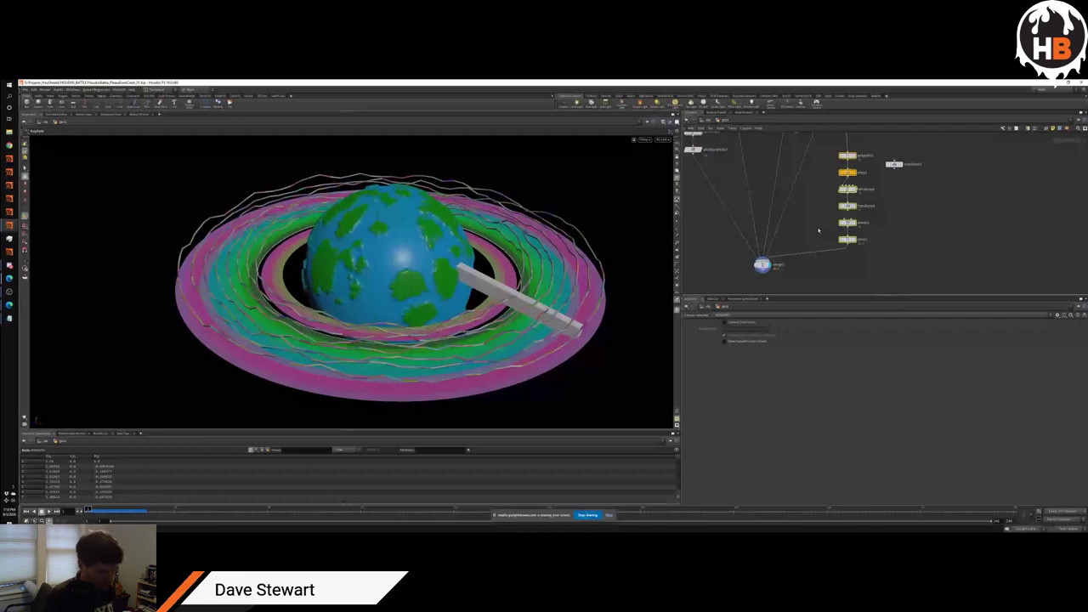
Step: Add a Distant Light to the scene at the object level
key("u")
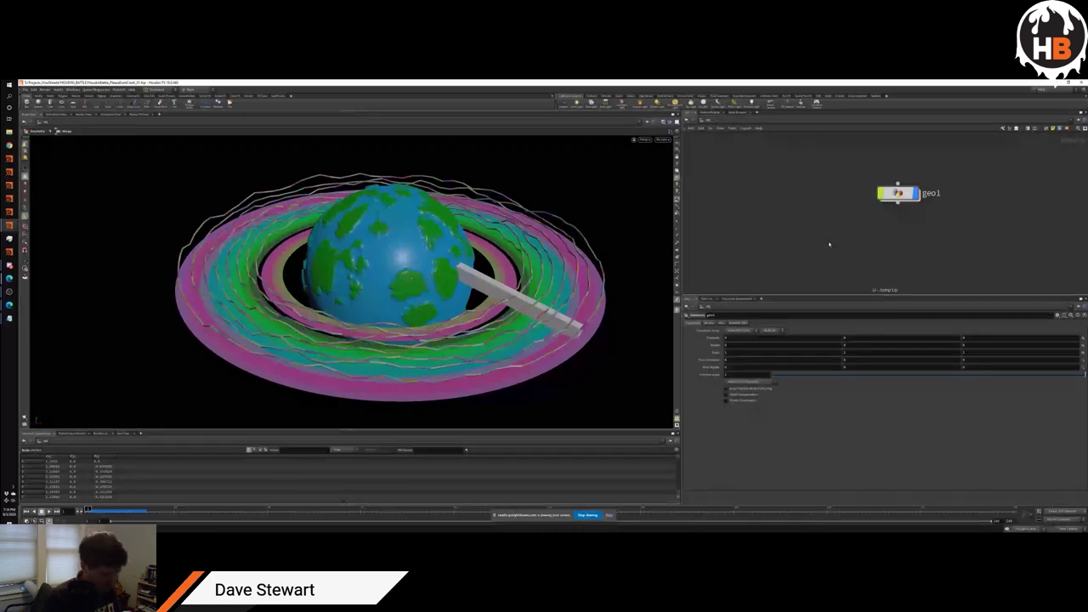
key("Tab")
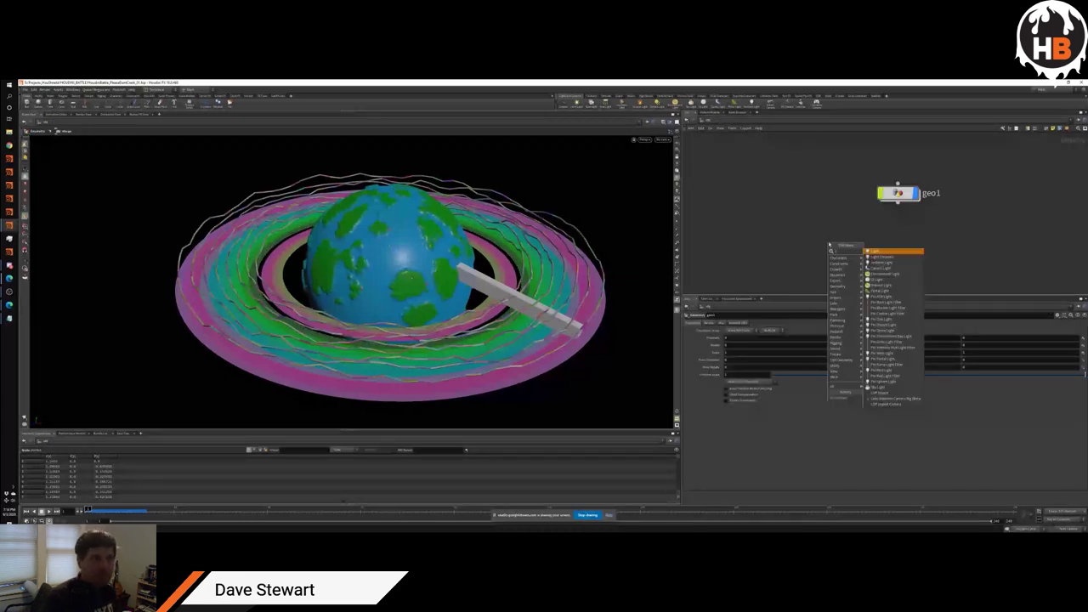
key("Escape")
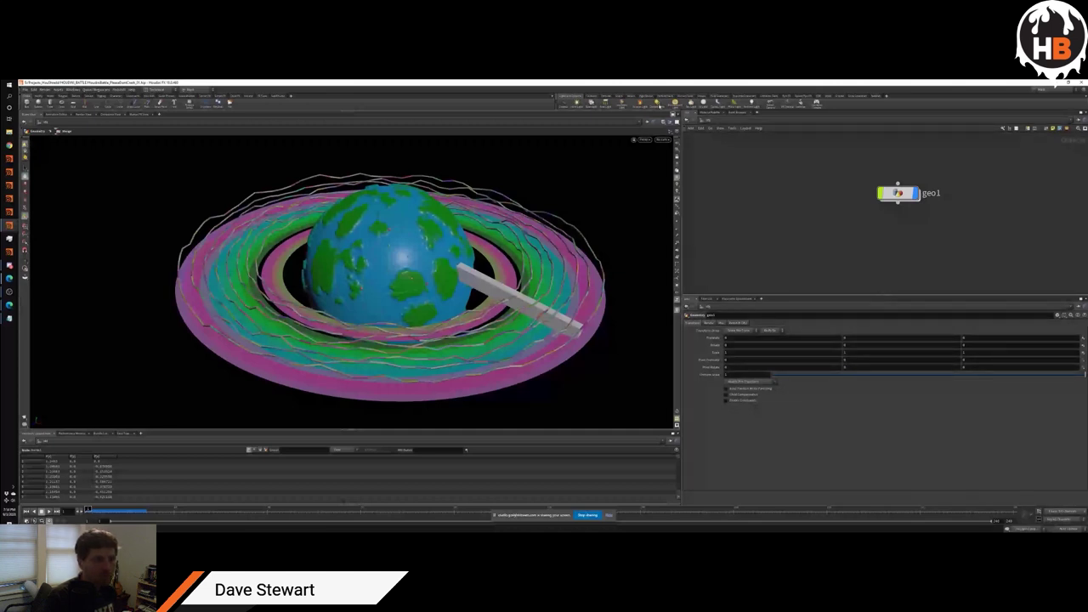
left_click(659, 105)
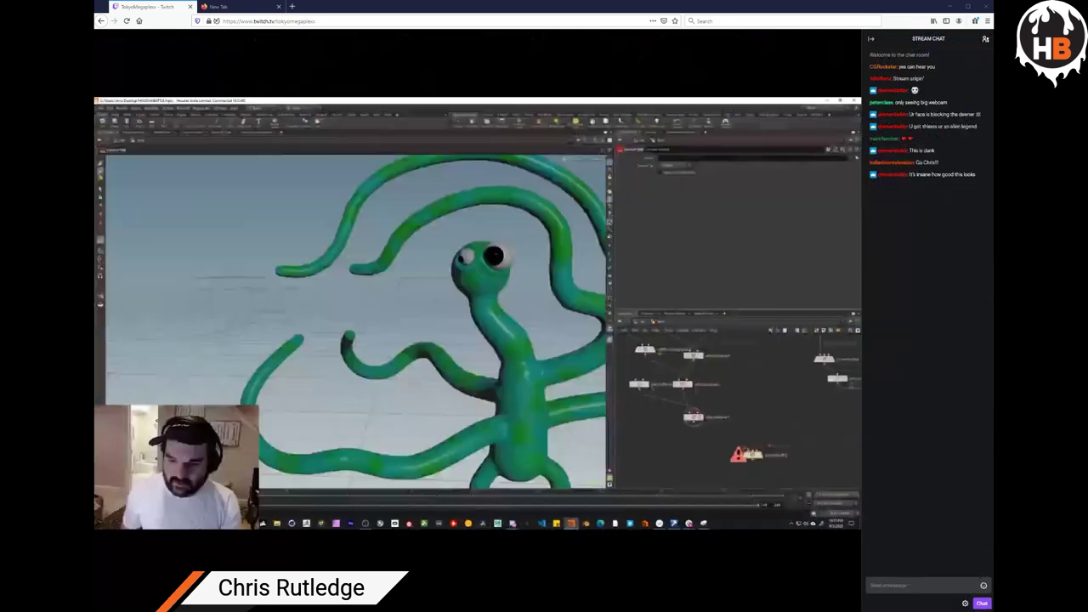
Step: Display the trumpet node, then the merged alien-and-trumpet result, and zoom toward the creature
left_click(762, 444)
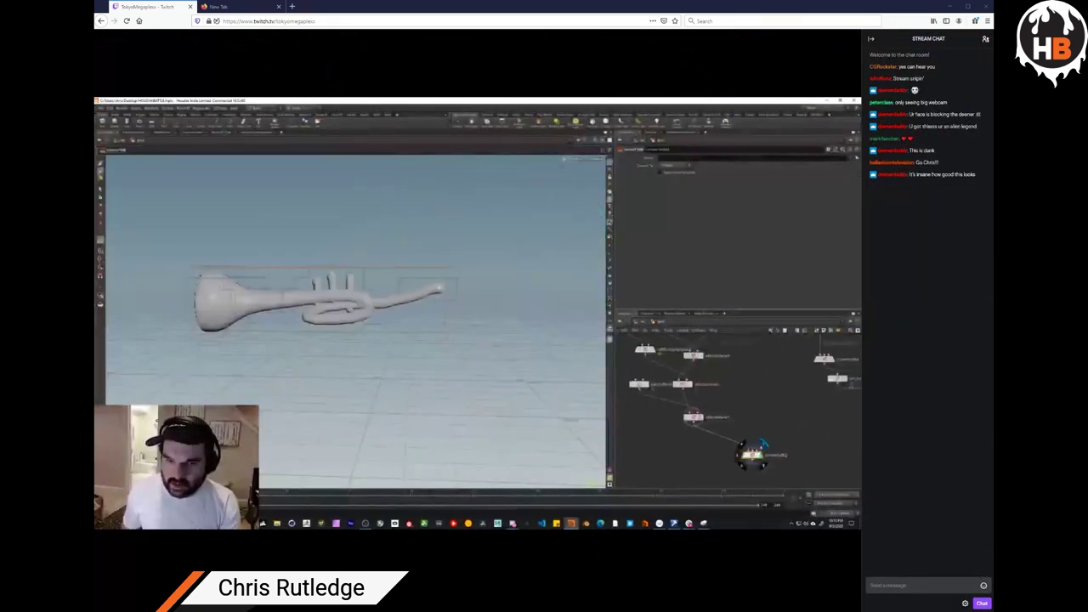
middle_click_drag(762, 444, 720, 445)
left_click(830, 396)
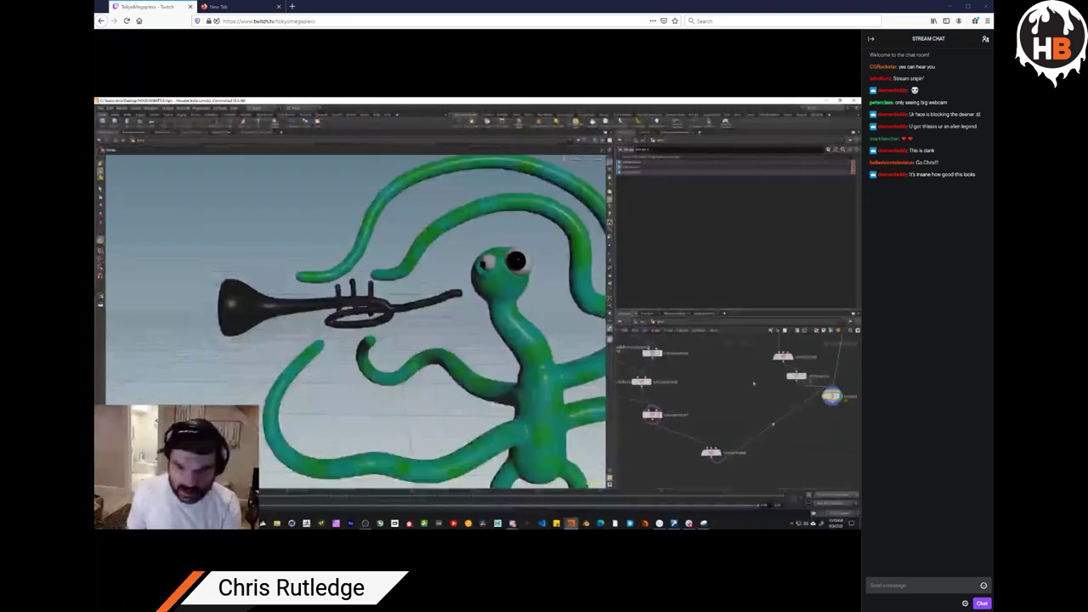
middle_click_drag(765, 399, 795, 433)
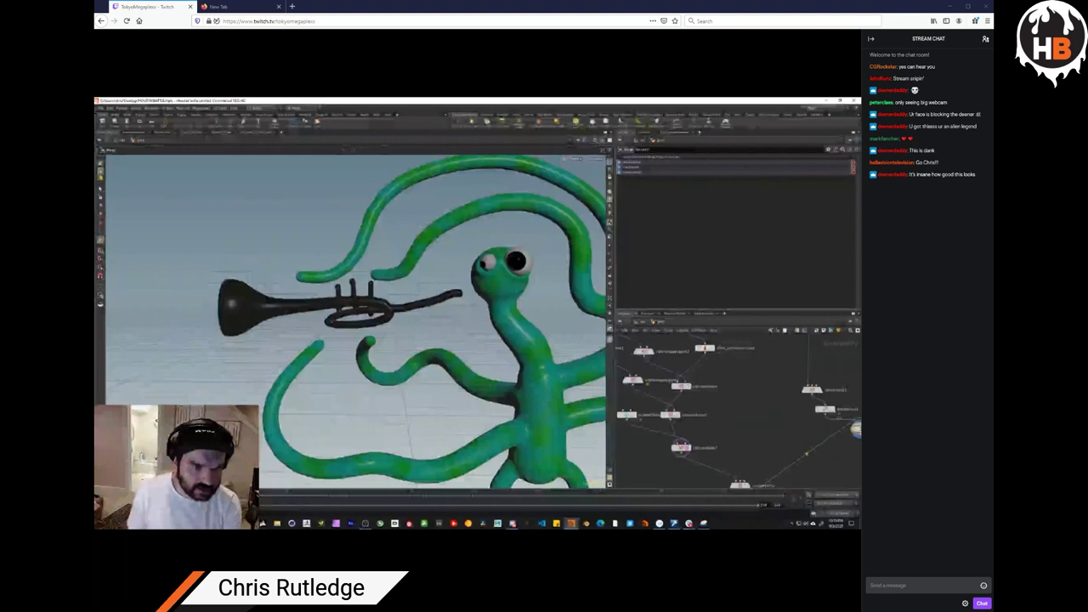
left_click(678, 422)
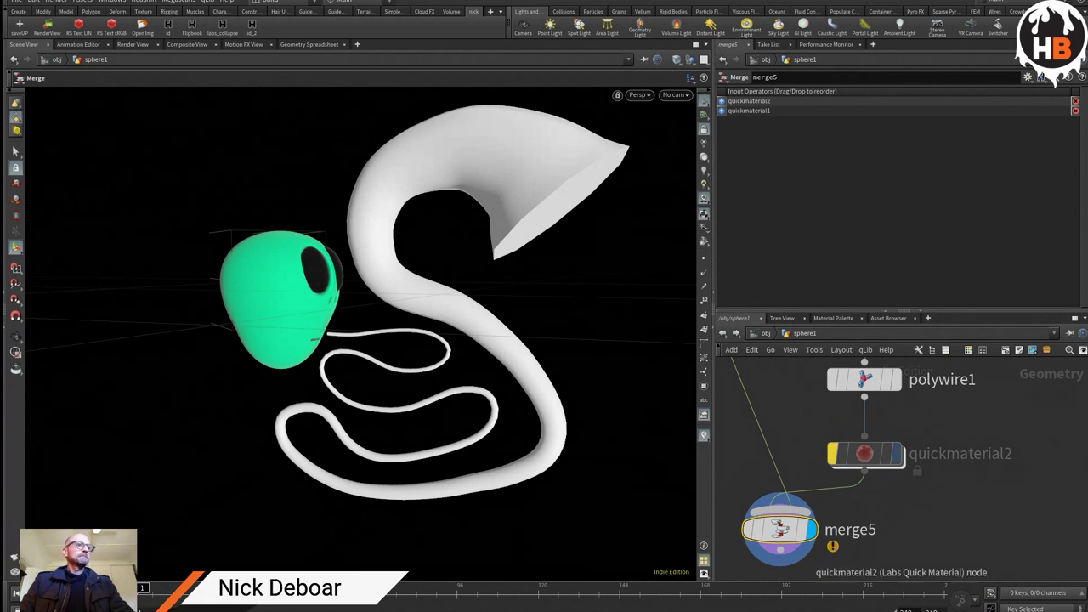
Step: Display only the polywire1 tube and orbit out to see the whole S shape
mouse_move(863, 454)
middle_click_drag(864, 454, 843, 468)
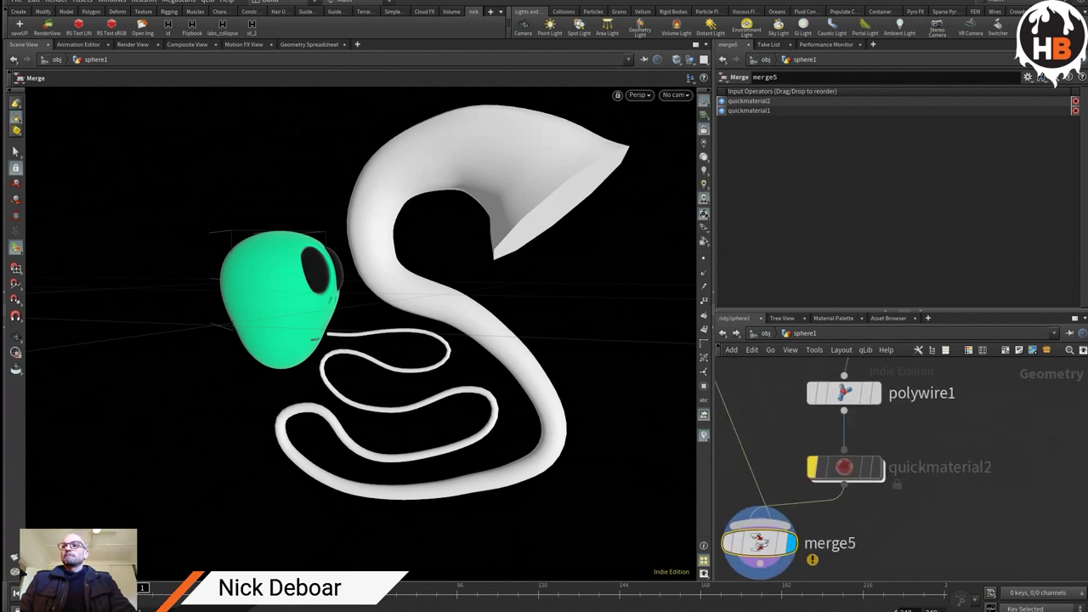
left_click(875, 393)
left_click(844, 392)
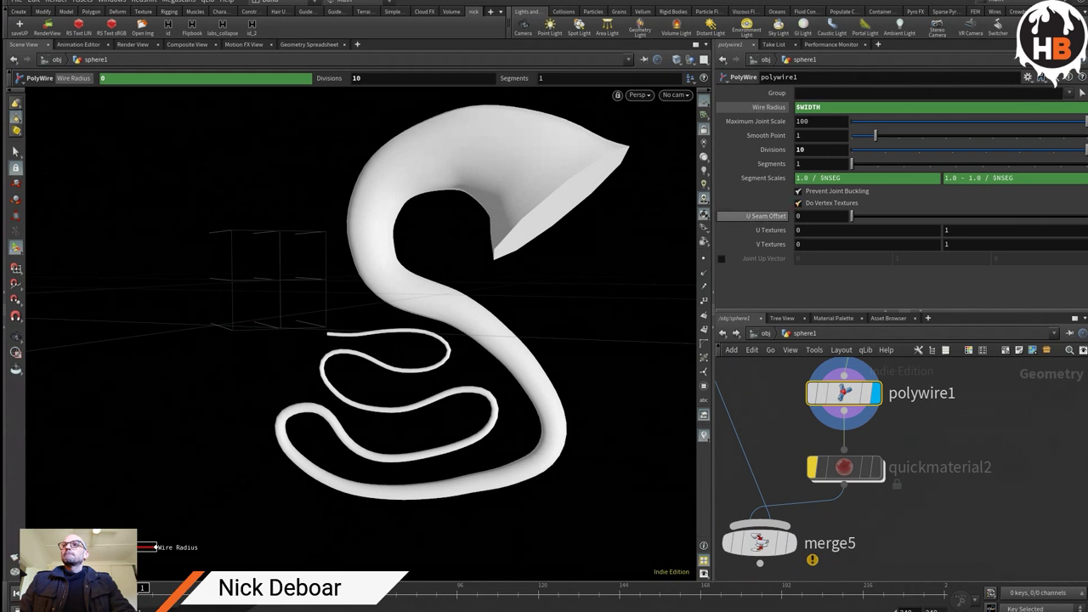
mouse_move(844, 392)
key("s")
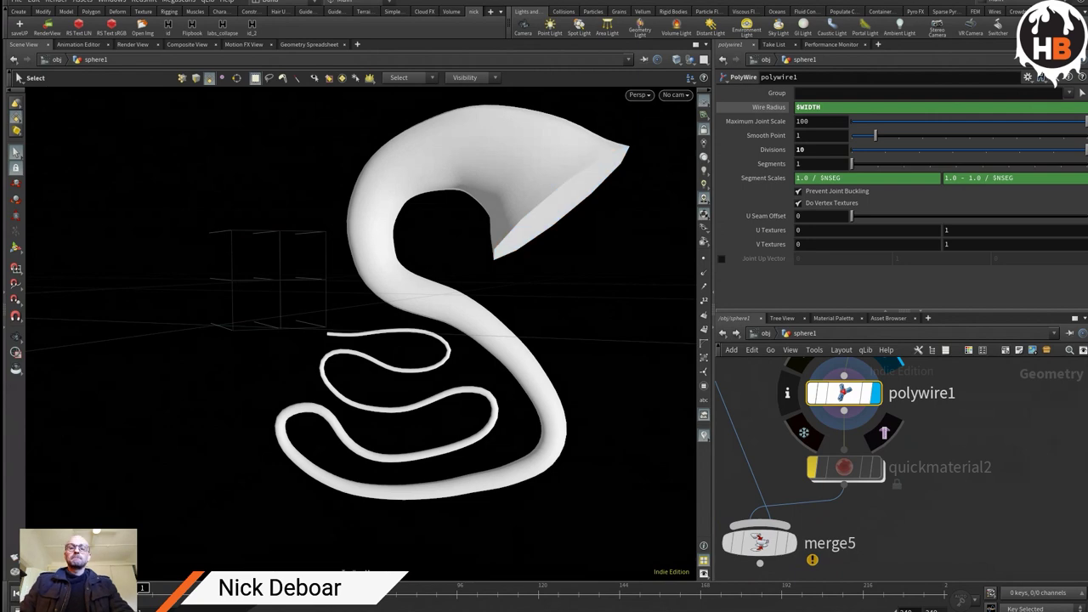
key("Escape")
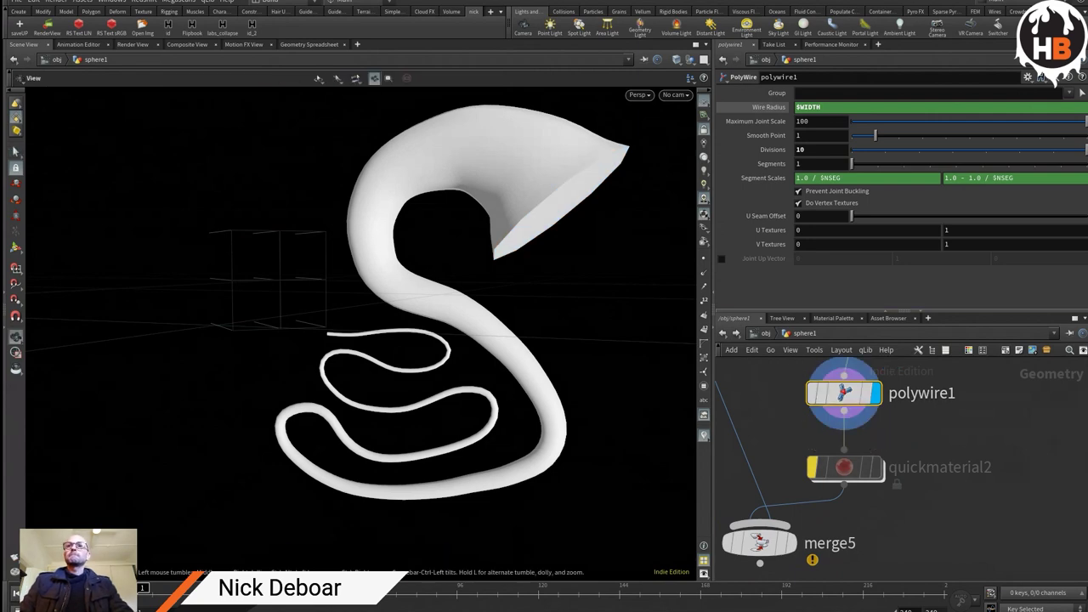
left_click_drag(357, 340, 396, 336)
key("s")
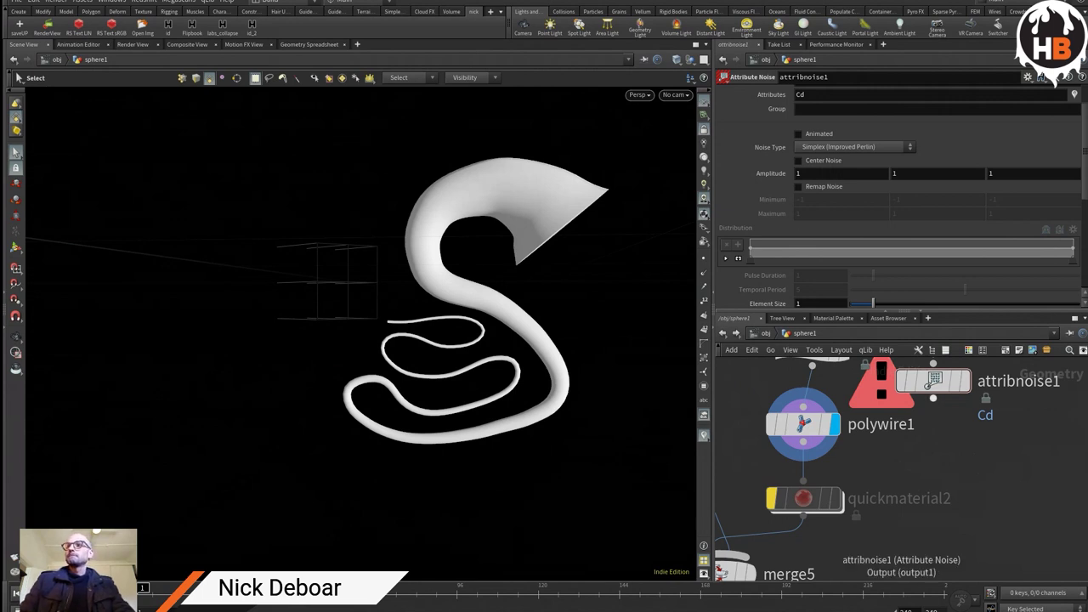
Step: Delete attribnoise1 and display the point wrangle's thin curve, viewed edge-on
key("Delete")
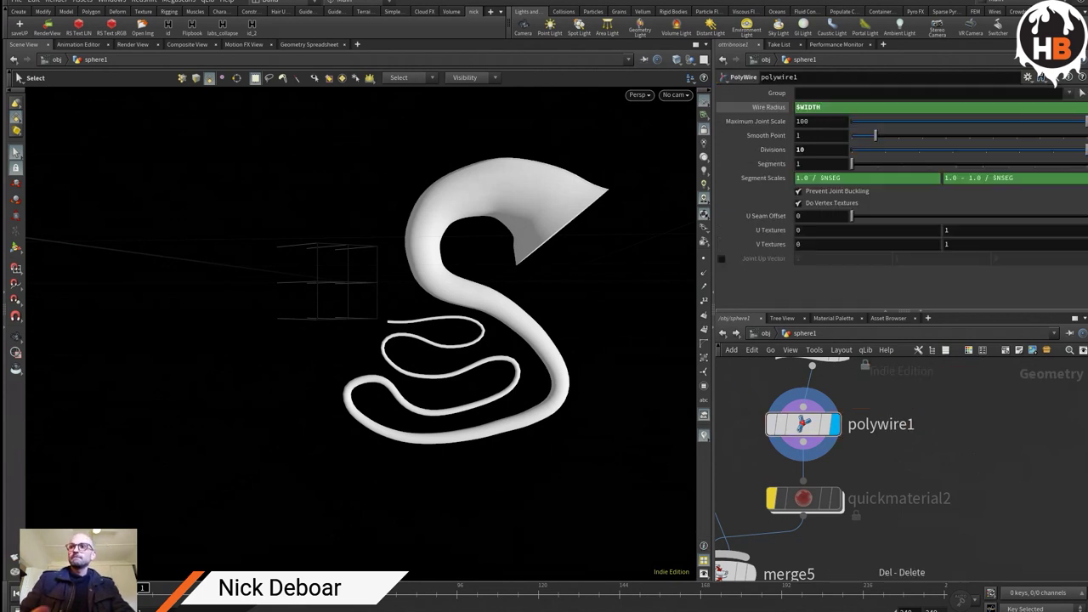
middle_click_drag(805, 350, 805, 407)
left_click(804, 406)
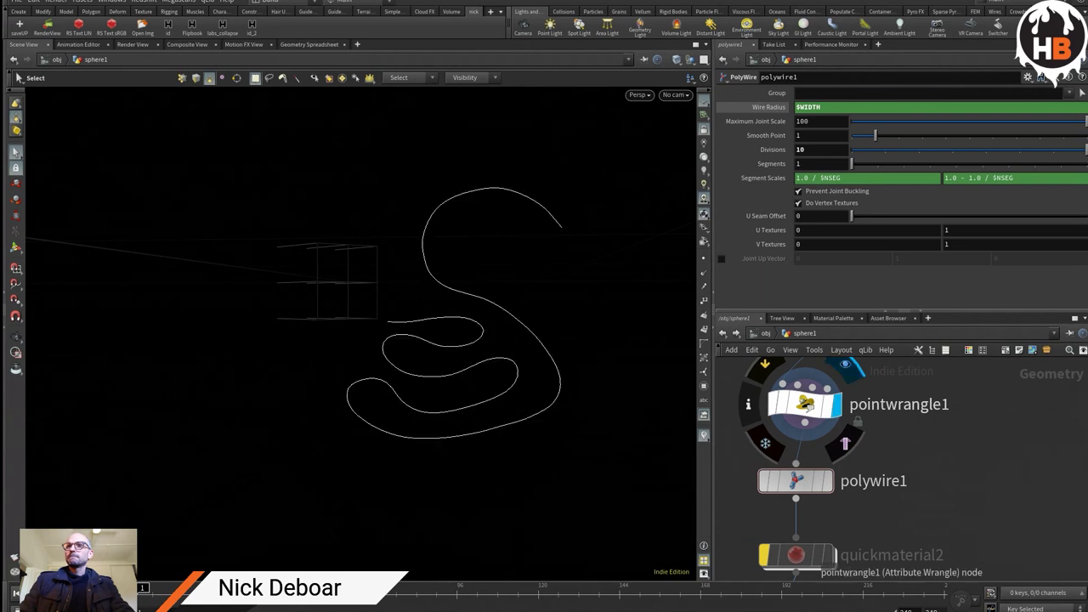
key("Escape")
left_click_drag(357, 340, 510, 391)
key("s")
Step: Move pointwrangle1 up toward uvtexture1 and display the merge5 result
middle_click_drag(807, 404, 764, 477)
left_click_drag(764, 477, 762, 436)
middle_click_drag(762, 437, 767, 406)
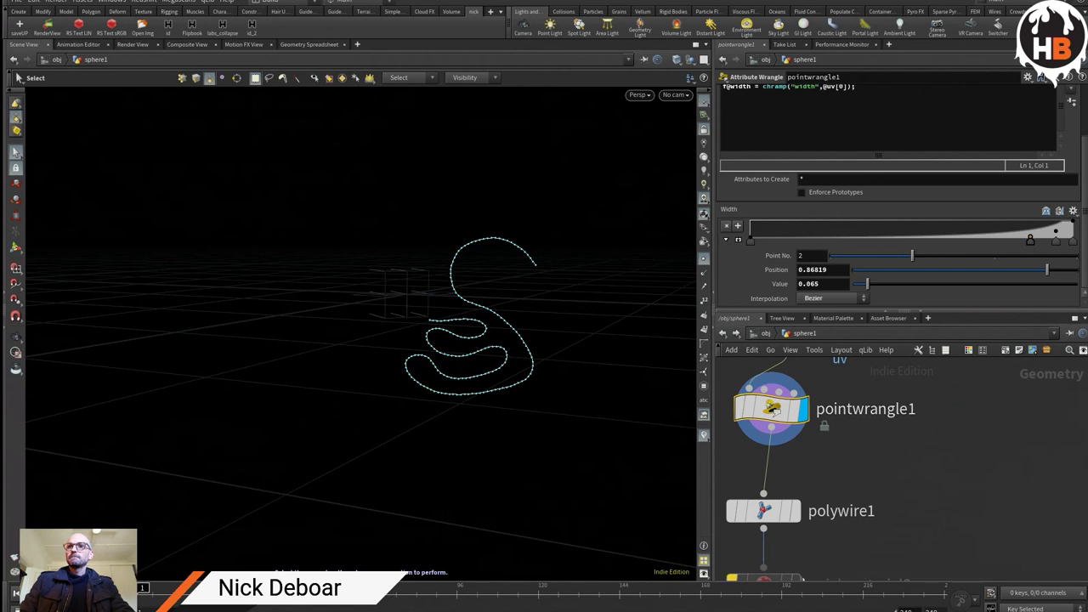
scroll(772, 408, "down", 2)
middle_click_drag(782, 518, 776, 481)
left_click(797, 485)
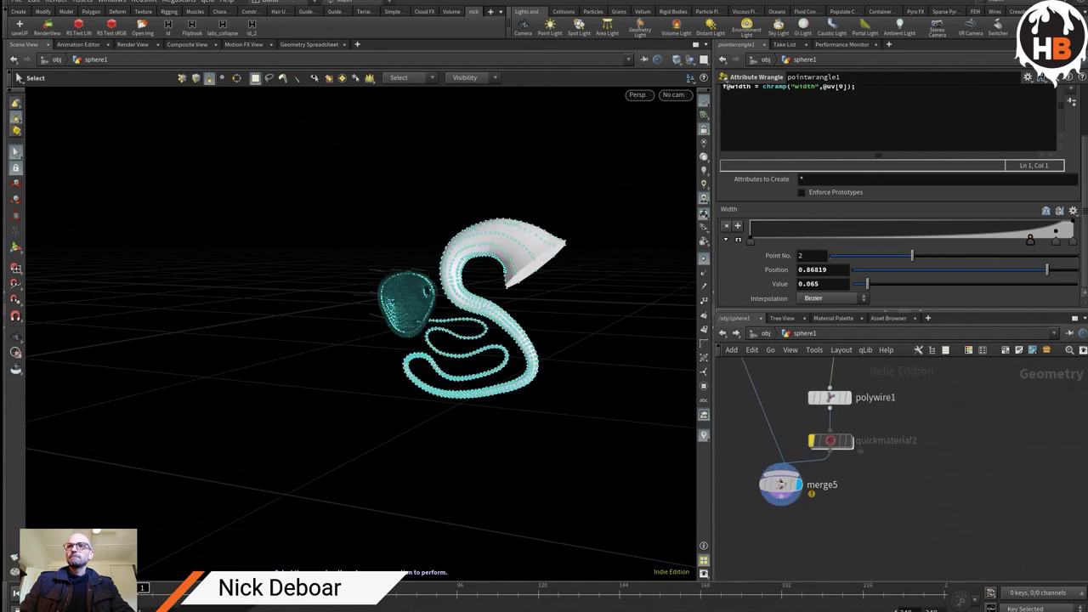
left_click(780, 483)
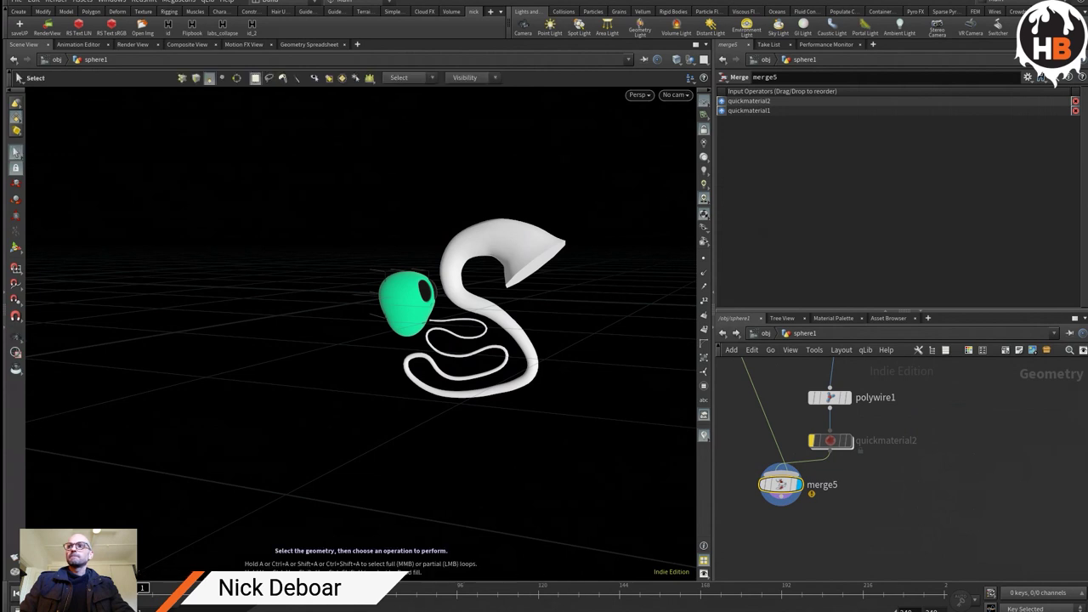
Step: Open polywire1's settings, toggle point numbers on and off, and hide the wireframe overlay
scroll(361, 331, "up", 5)
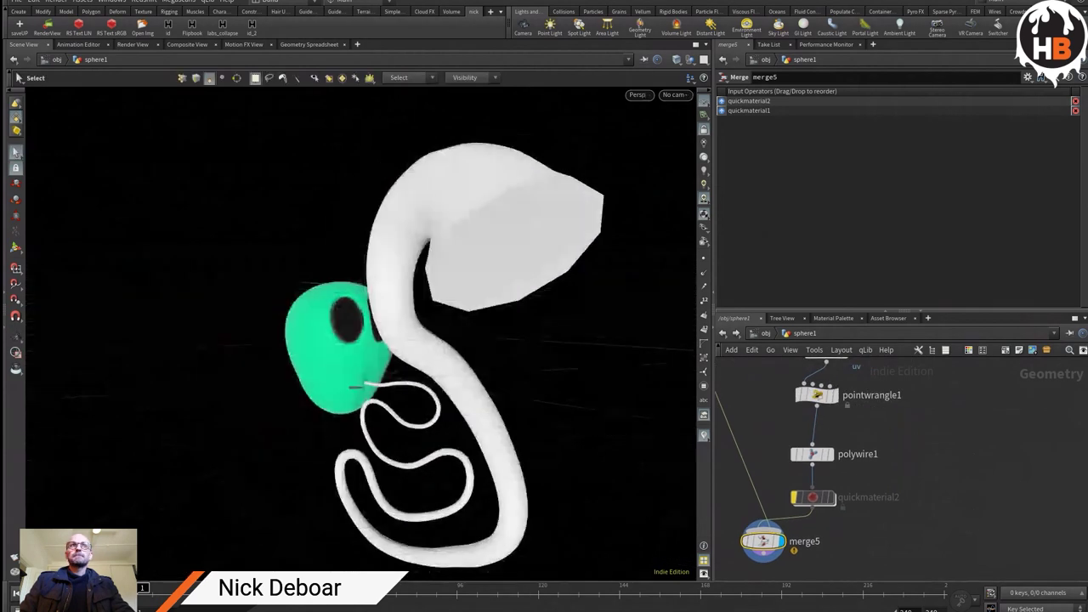
left_click(812, 454)
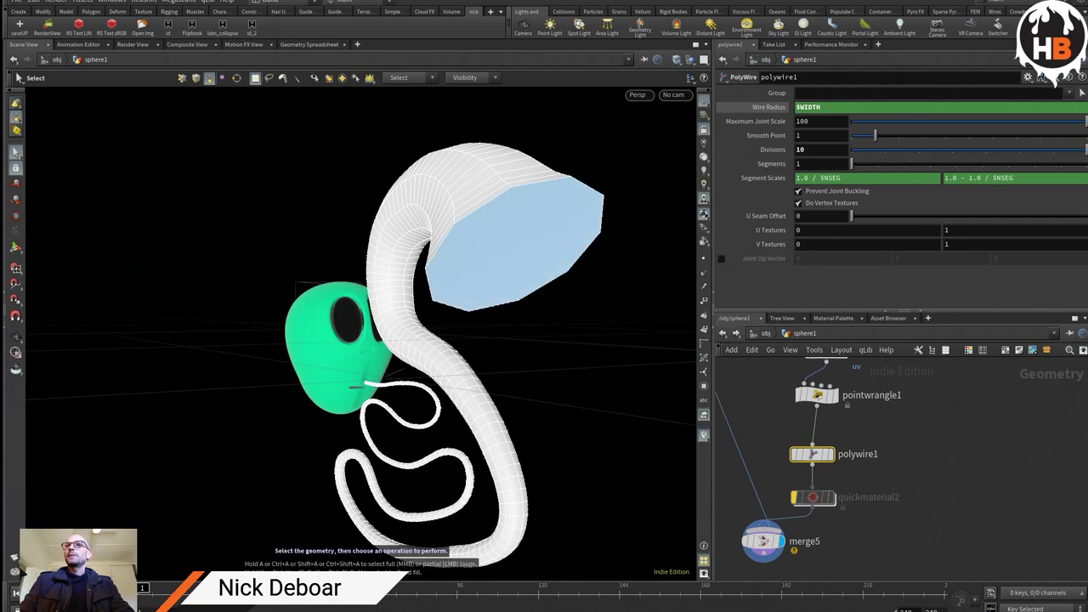
middle_click_drag(850, 510, 852, 481)
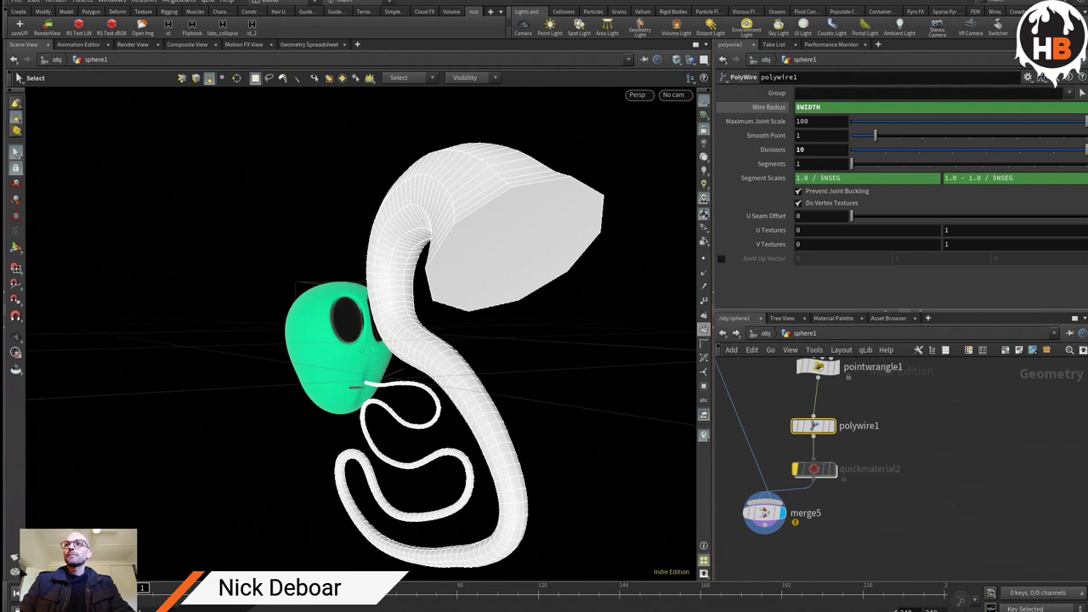
left_click(704, 329)
left_click(704, 329)
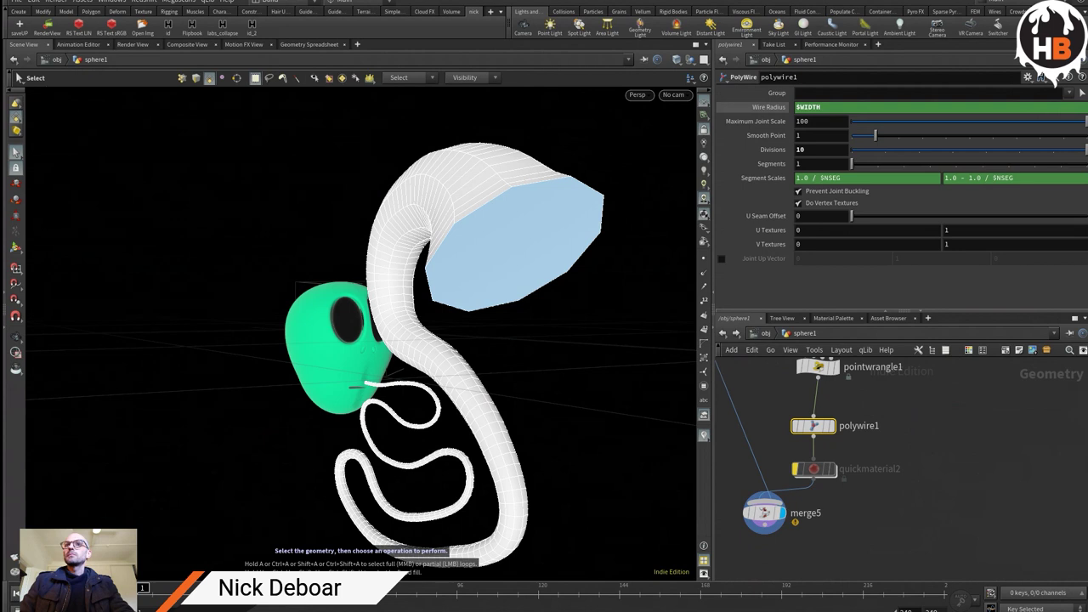
key("Escape")
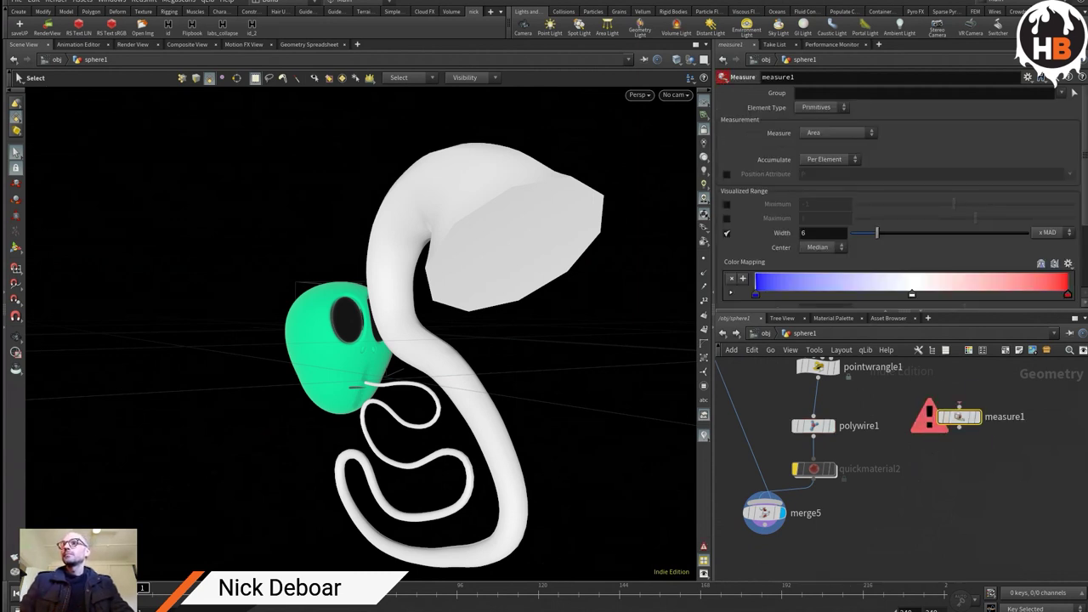
Step: Wire polywire1 into measure1 and sort the spreadsheet's area attribute descending (peak about 6.61)
left_click(814, 425)
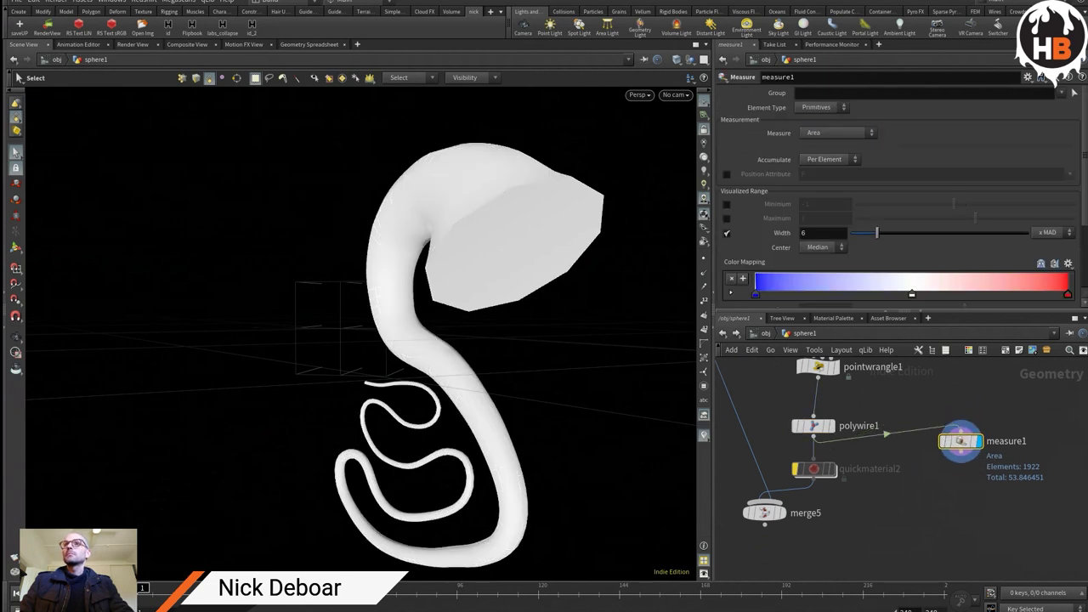
left_click(309, 44)
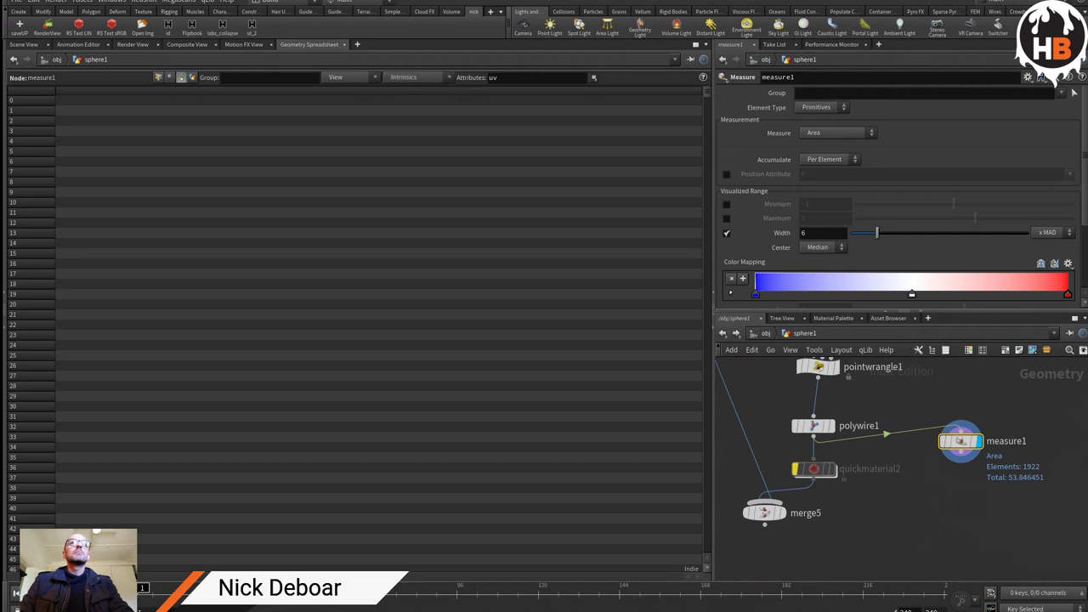
left_click_drag(961, 441, 958, 468)
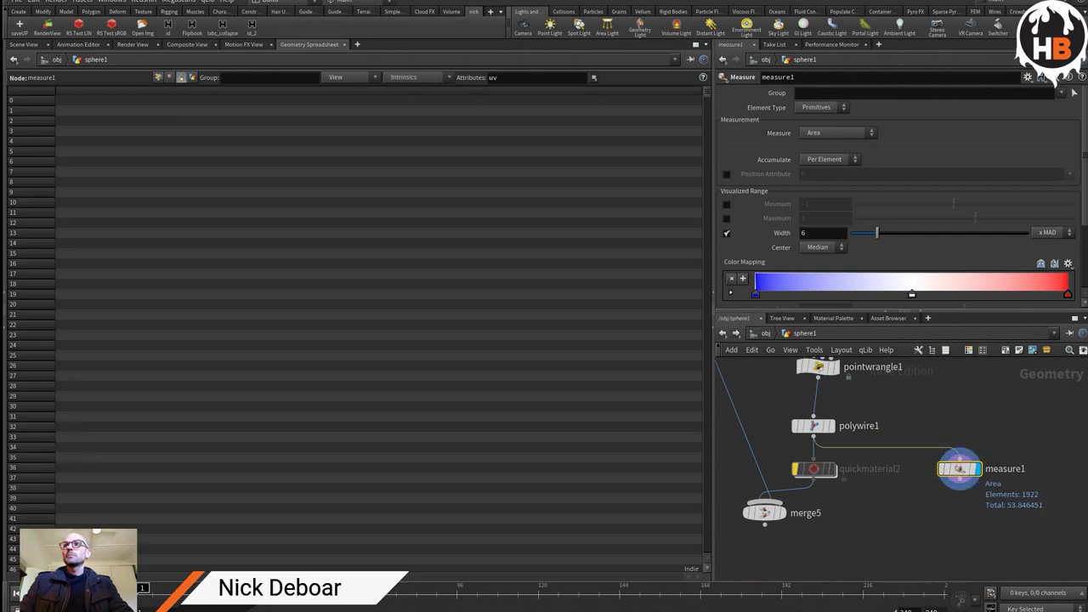
left_click(535, 77)
key("BackSpace")
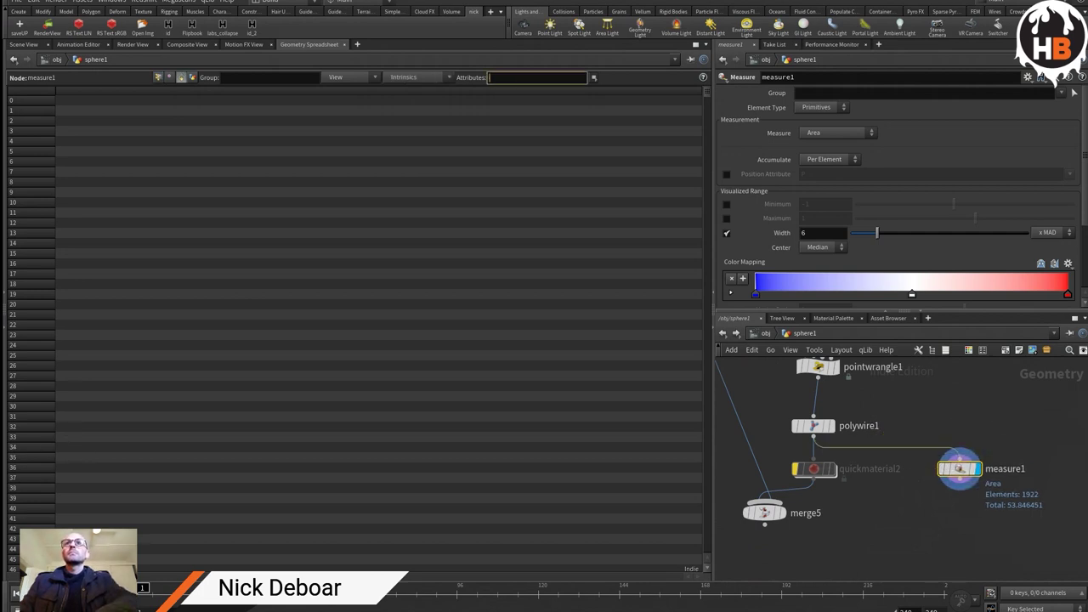
type("area")
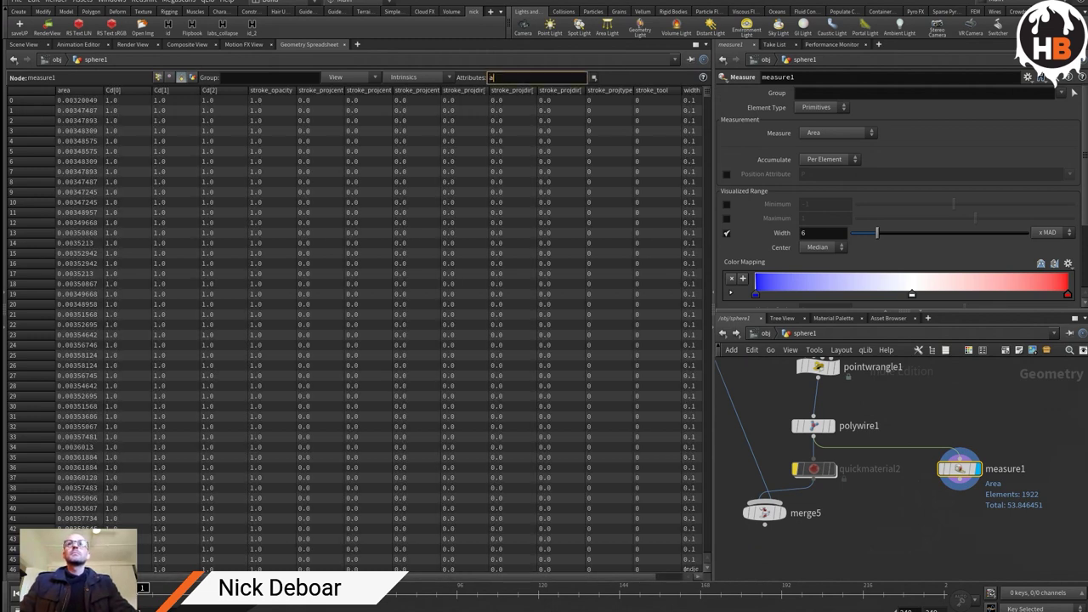
key("Return")
left_click(76, 90)
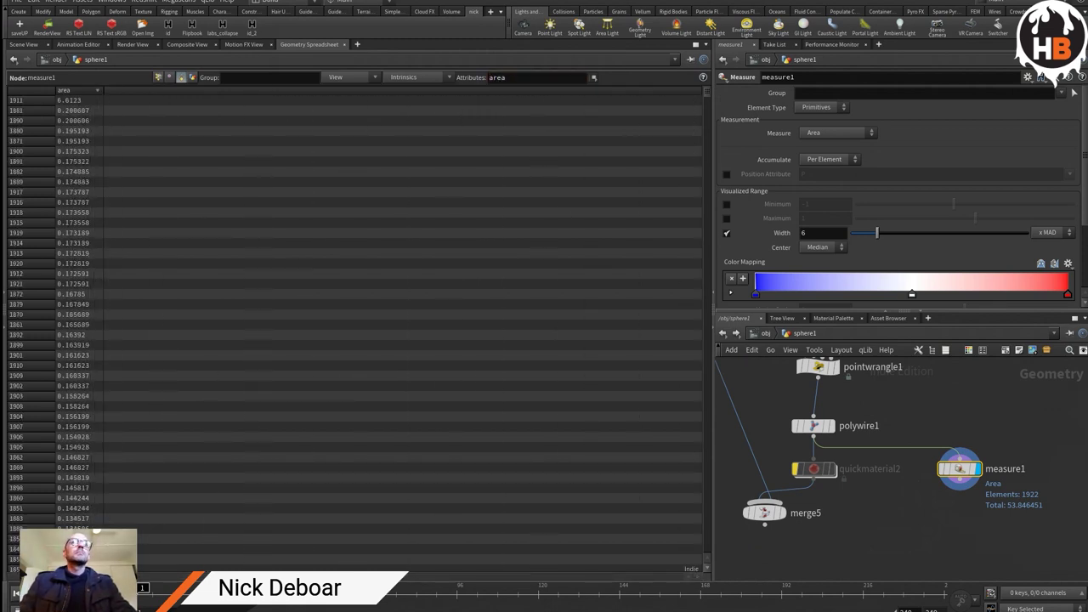
Step: Back in the Scene View, add a Blast node after measure1
left_click(23, 45)
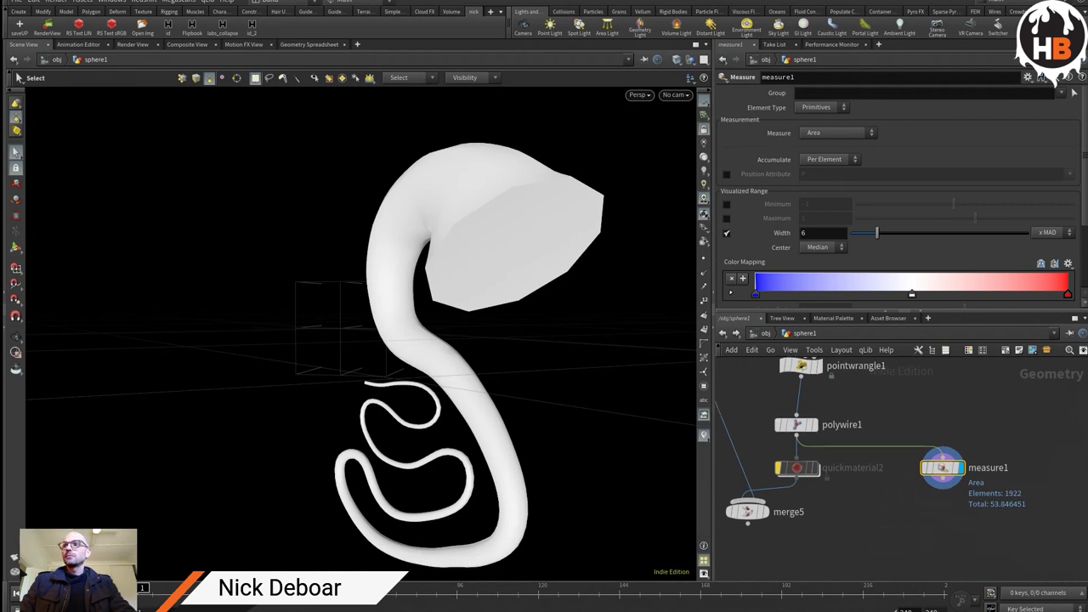
middle_click_drag(935, 510, 874, 475)
key("Tab")
type("blast")
key("Return")
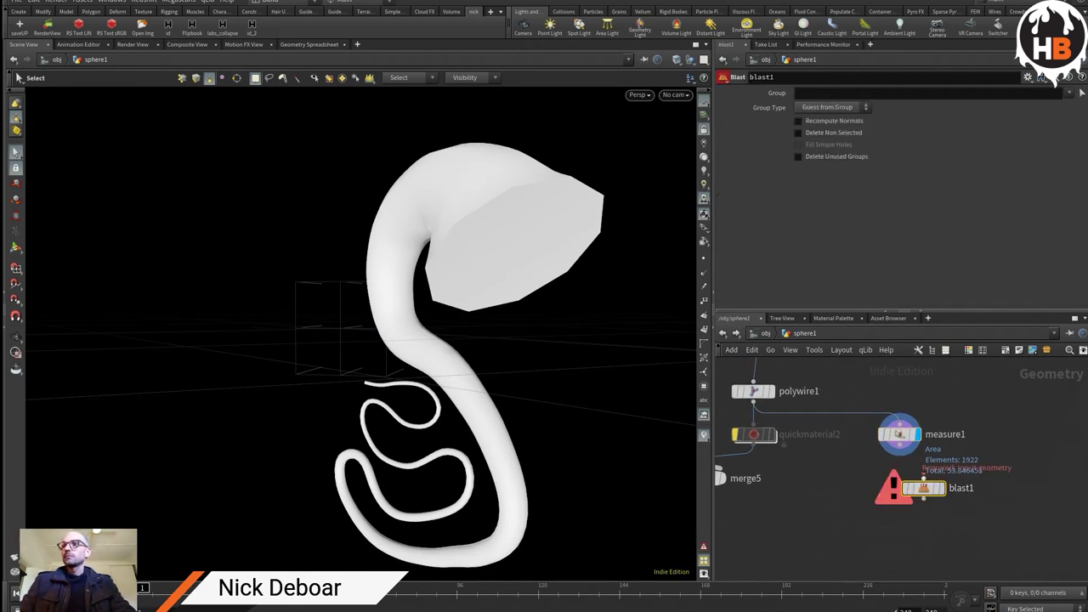
left_click(941, 488)
left_click_drag(922, 487, 900, 536)
left_click(927, 93)
type("@area>")
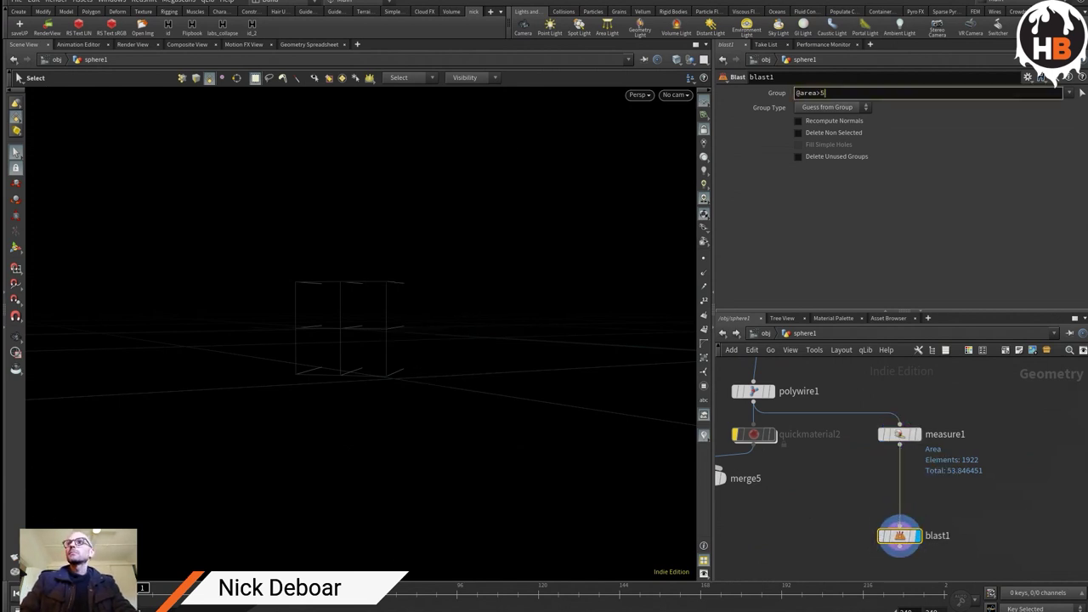
type("5")
key("Return")
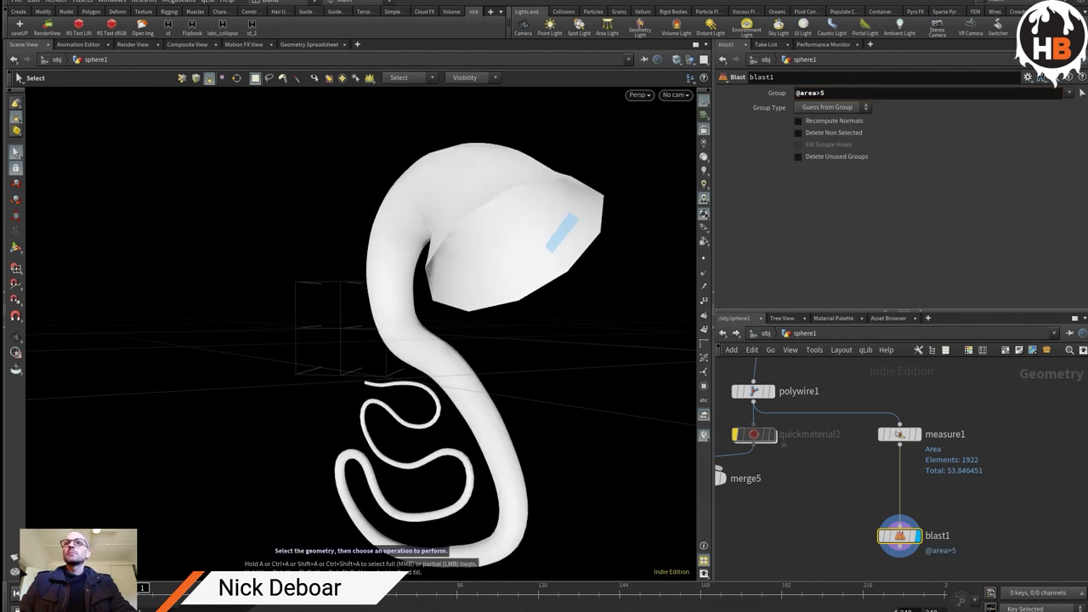
left_click_drag(559, 230, 476, 255)
key("s")
middle_click_drag(850, 510, 866, 476)
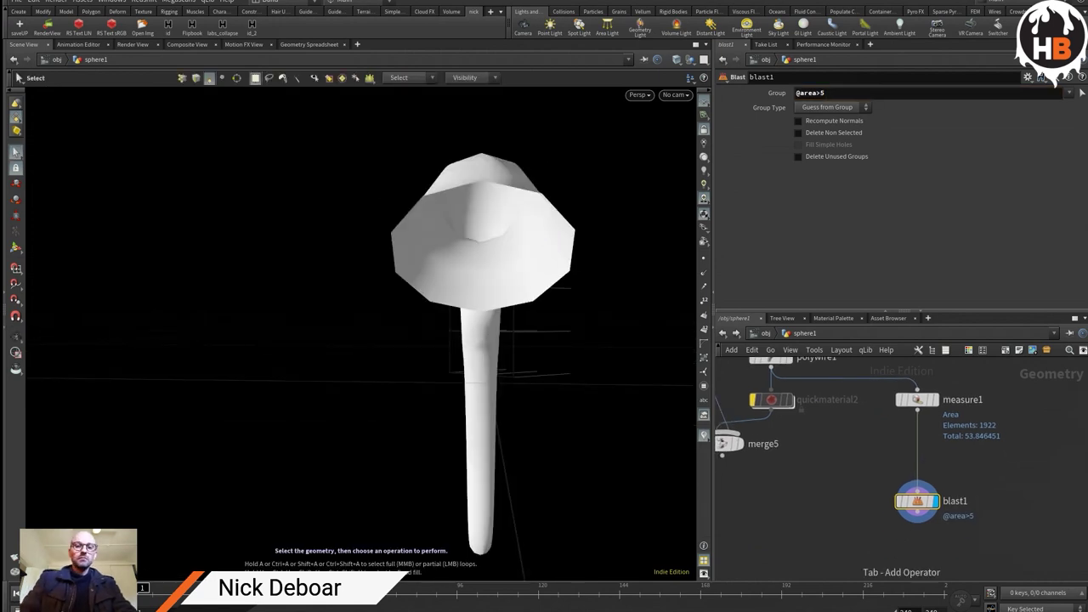
Step: Add a PolyExtrude after blast1 with Distance raised to 0.03, then select polywire1
key("Tab")
type("polyextrude")
key("Return")
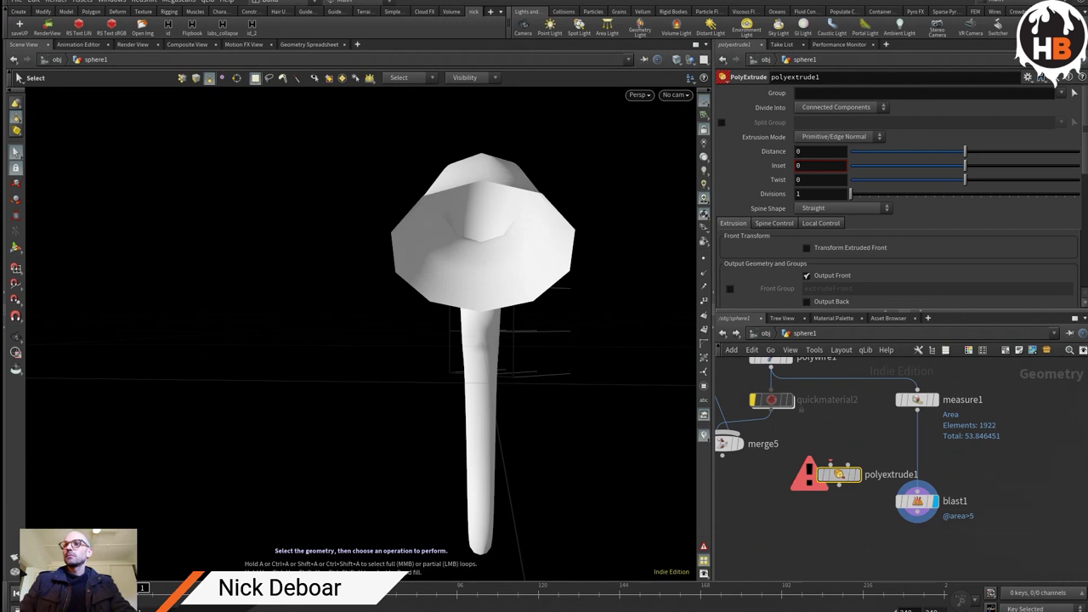
left_click(838, 568)
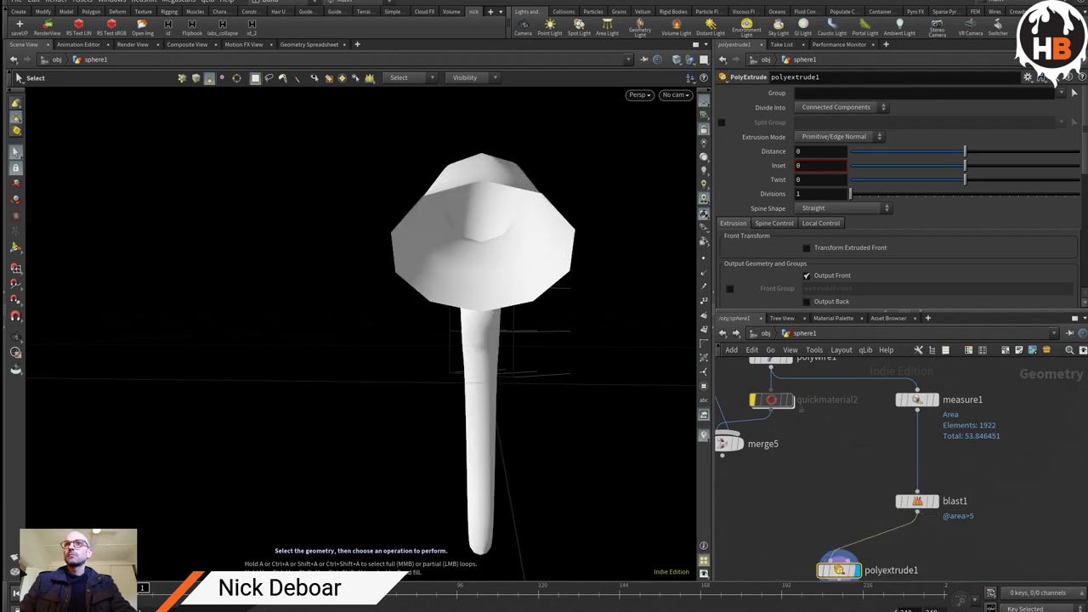
key("Escape")
left_click_drag(476, 340, 476, 306)
key("s")
scroll(476, 340, "up", 1)
left_click_drag(965, 151, 968, 152)
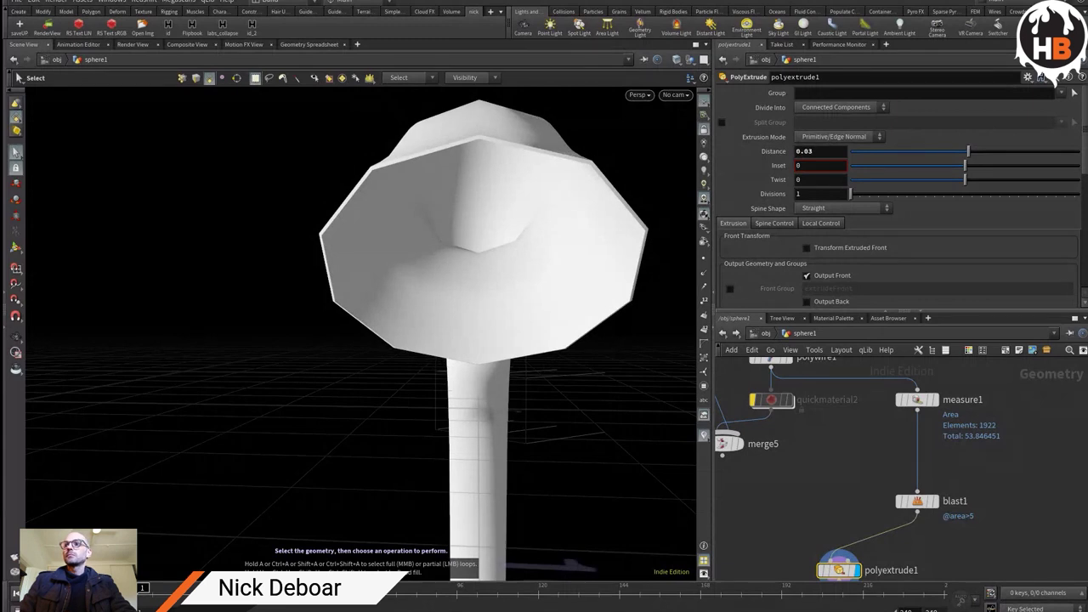
middle_click_drag(850, 468, 874, 570)
left_click(794, 459)
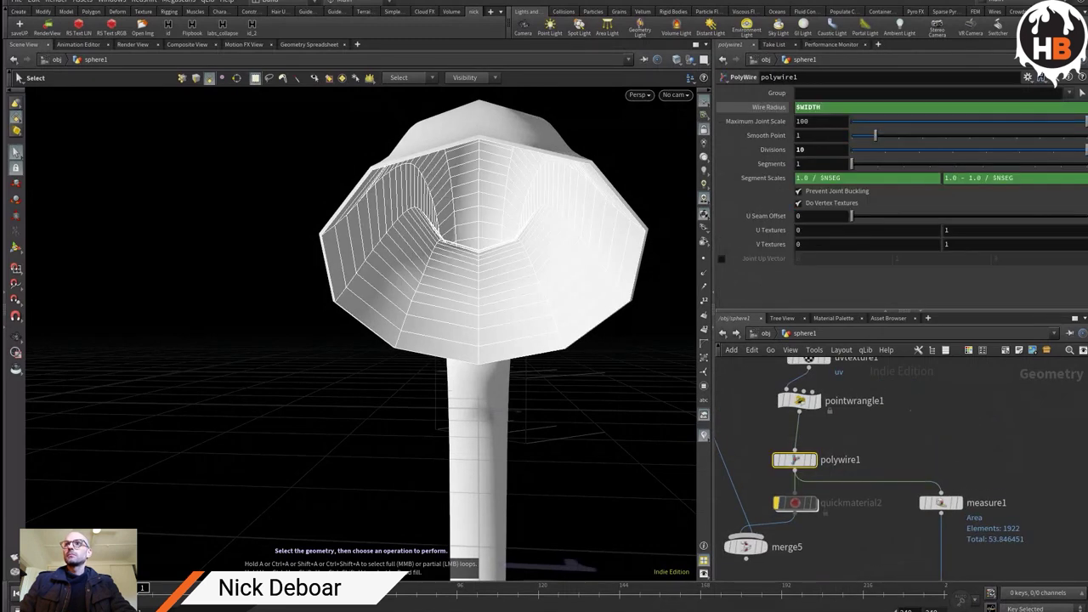
Step: Increase the wire divisions to smooth the horn, then orbit around the horn and coil
left_click_drag(859, 150, 952, 150)
key("Escape")
left_click_drag(399, 569, 544, 578)
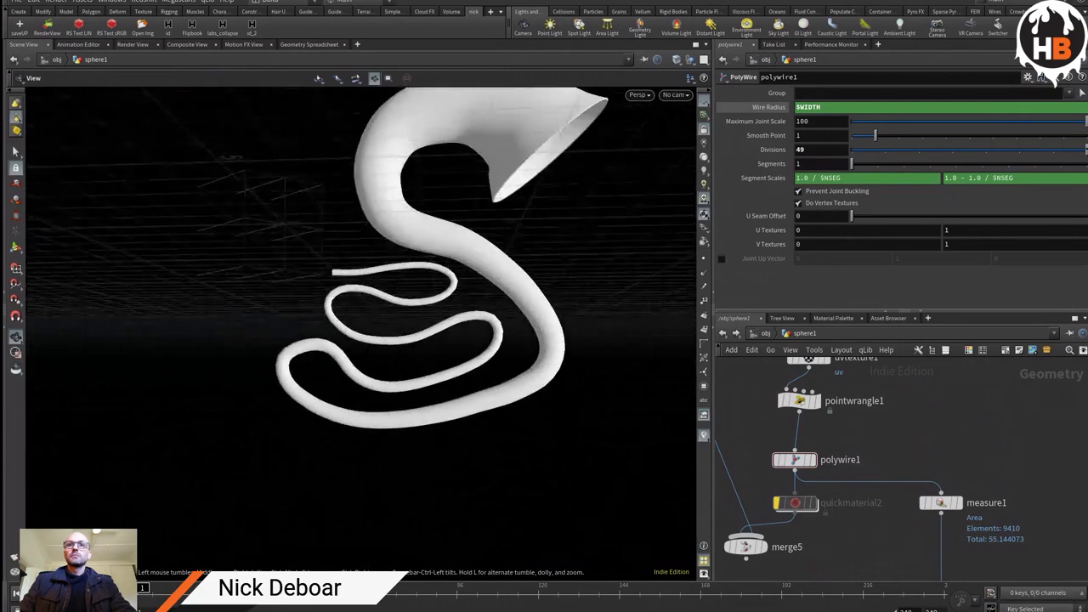
key("s")
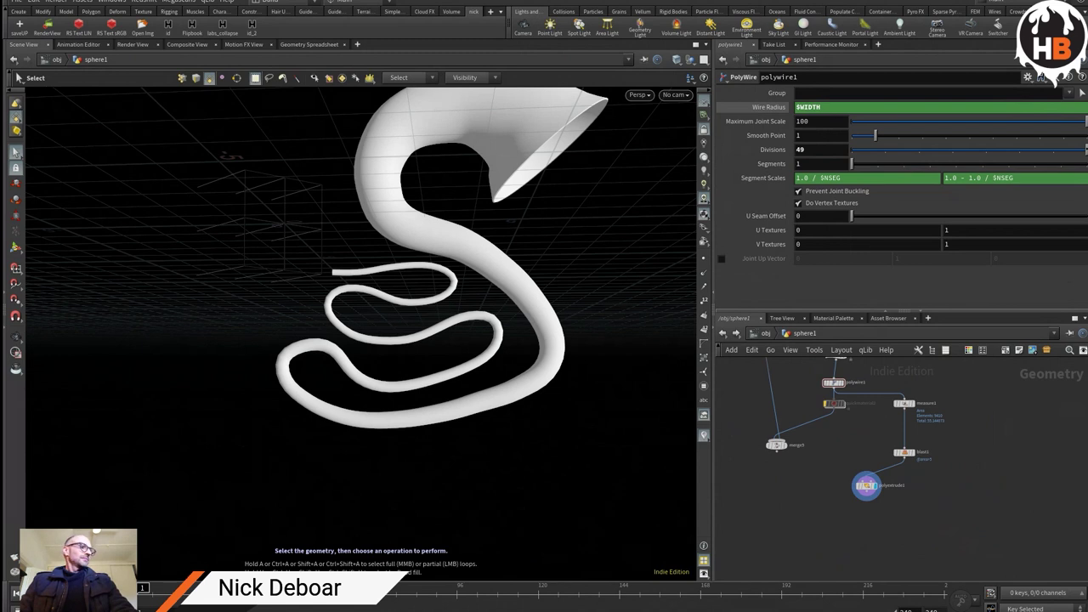
Step: Insert a color4 node between polyextrude1 and merge5, moving merge5 to the bottom
middle_click_drag(841, 408, 855, 430)
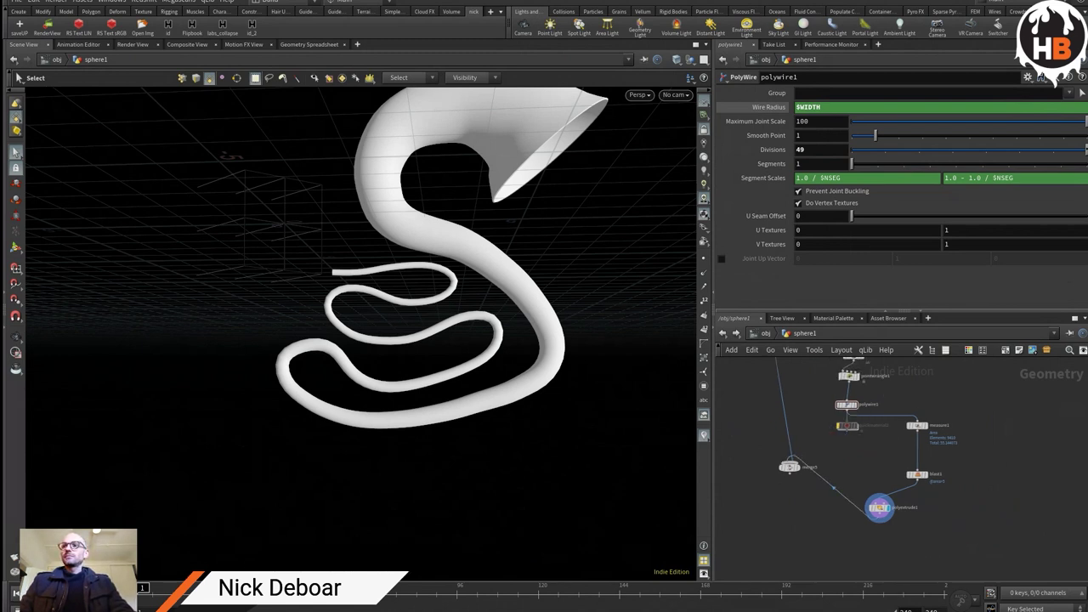
scroll(816, 470, "up", 3)
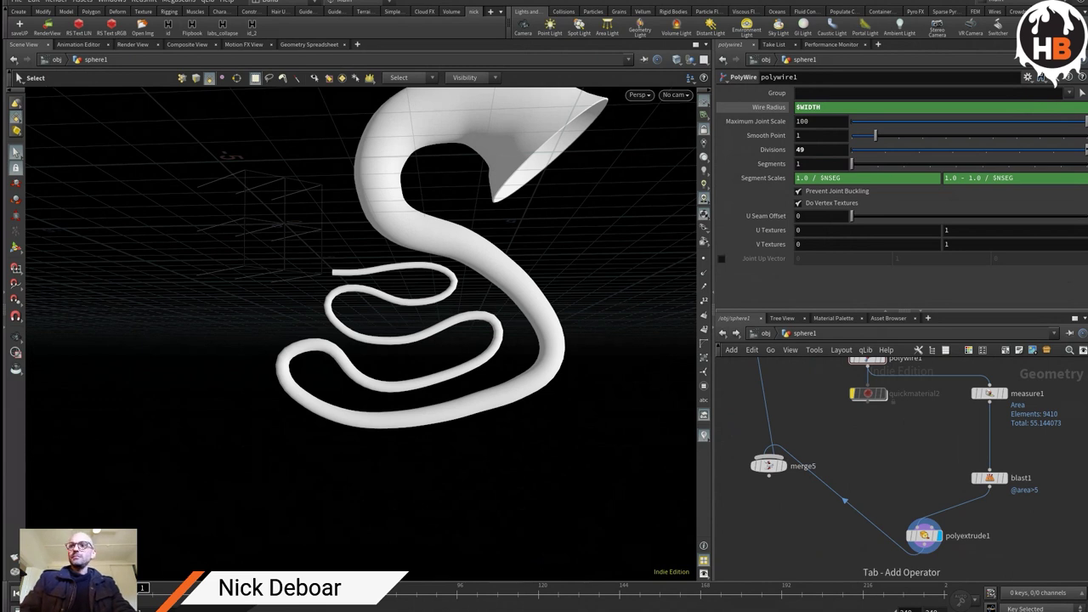
key("Tab")
type("color")
key("Return")
left_click(772, 505)
left_click_drag(772, 505, 842, 514)
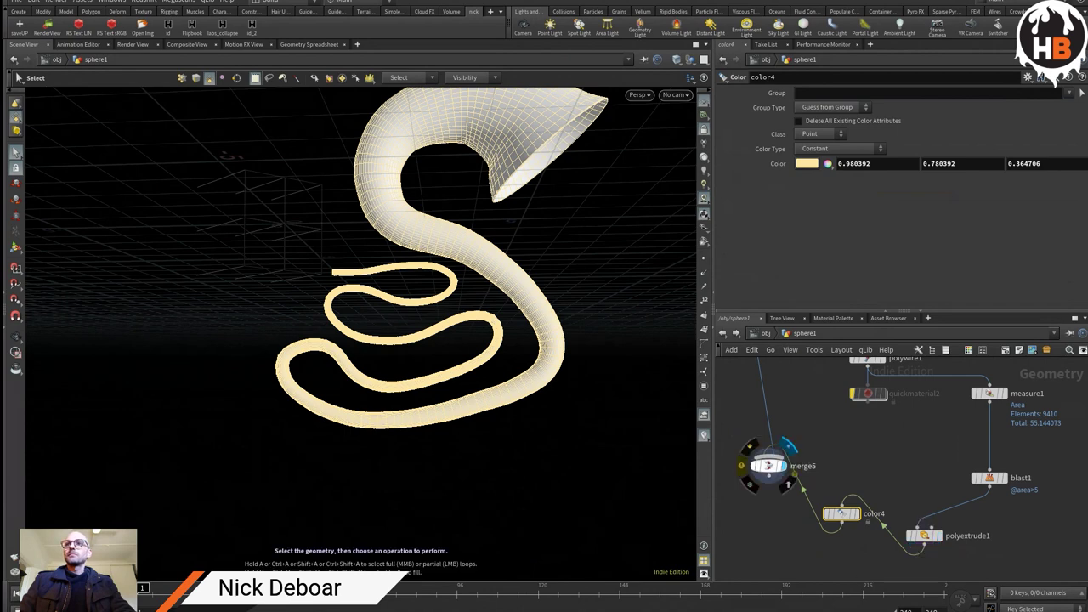
left_click_drag(769, 465, 773, 572)
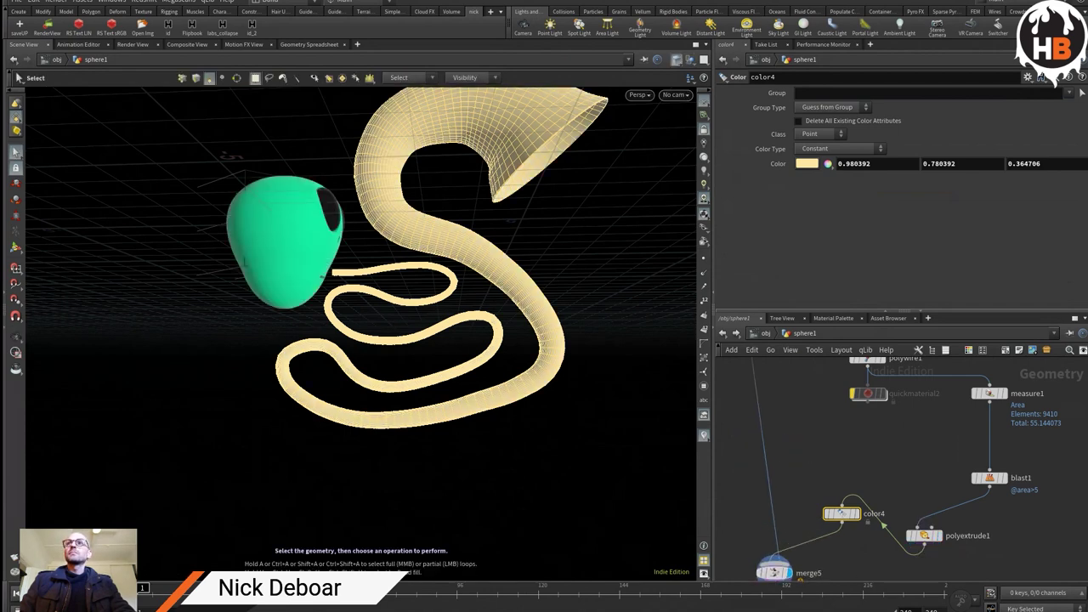
Step: Display pointwrangle1's bare curve output and show its parameters
key("Escape")
left_click_drag(356, 298, 255, 293)
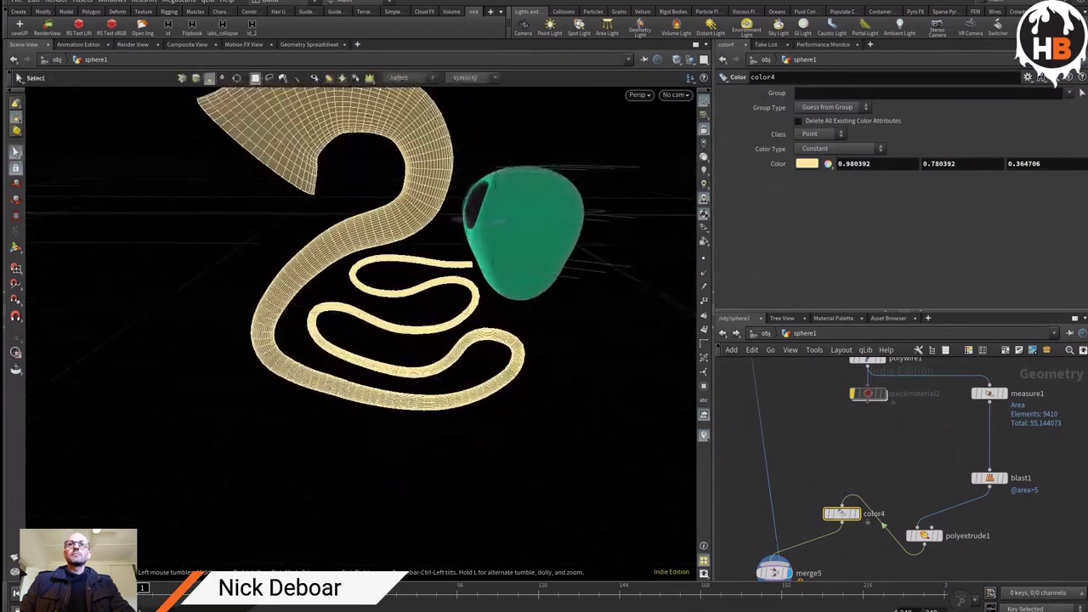
key("s")
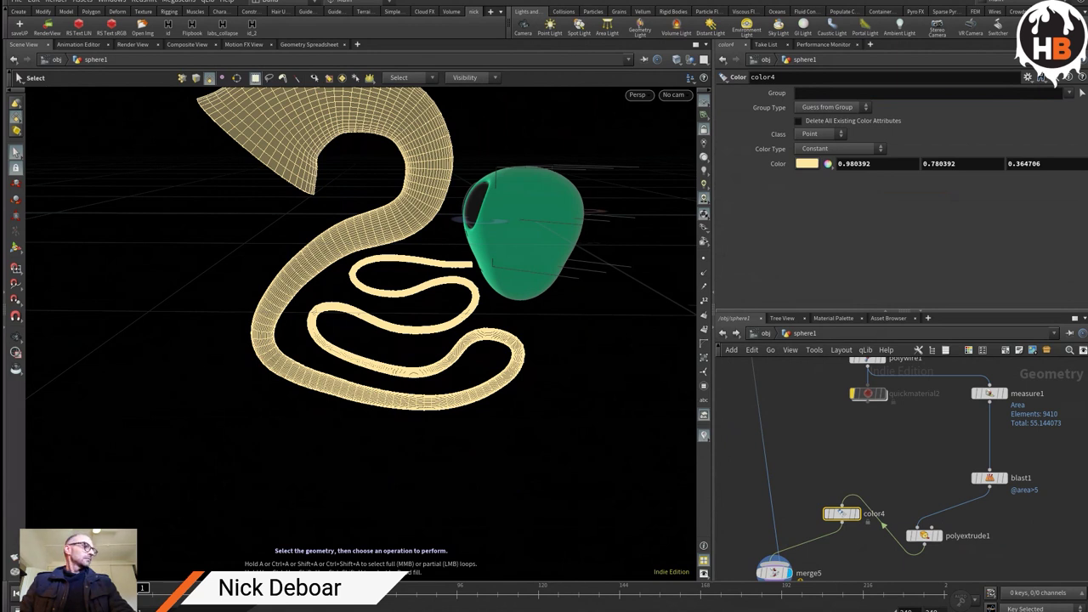
scroll(814, 364, "down", 5)
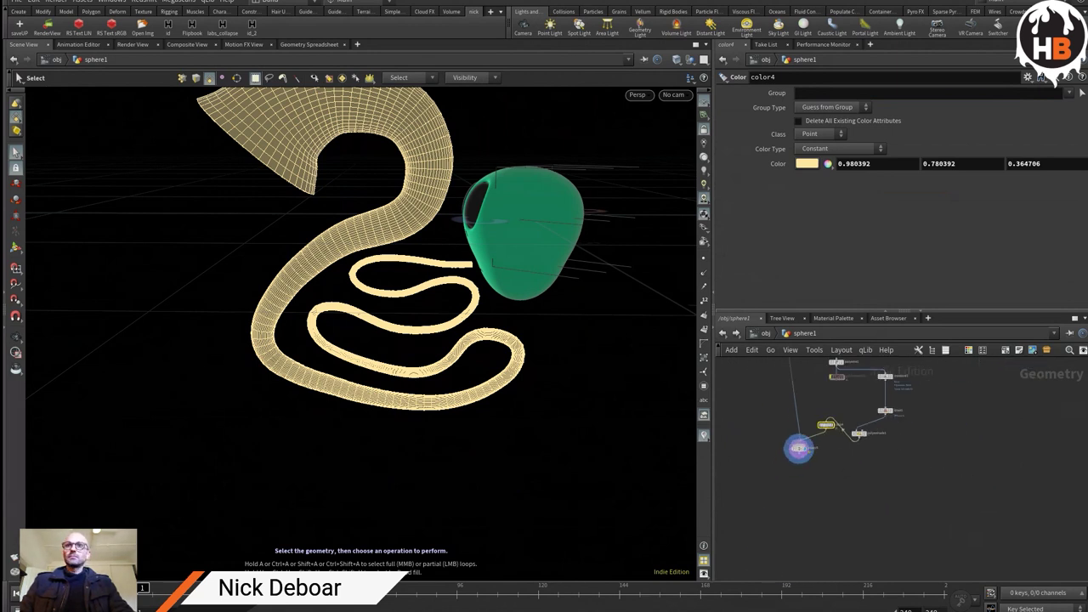
scroll(899, 419, "up", 5)
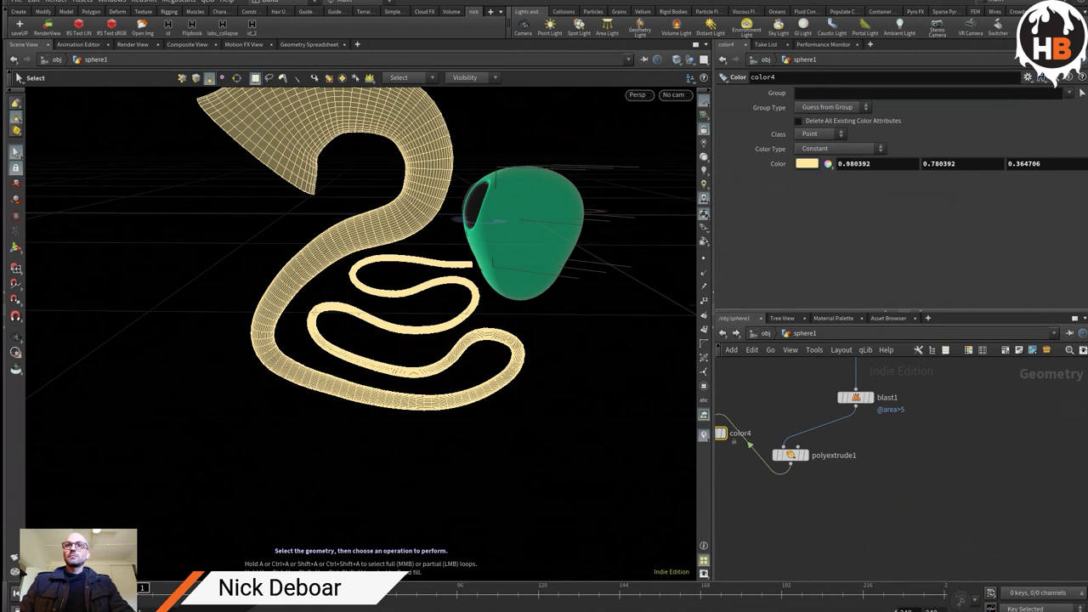
middle_click_drag(855, 397, 884, 430)
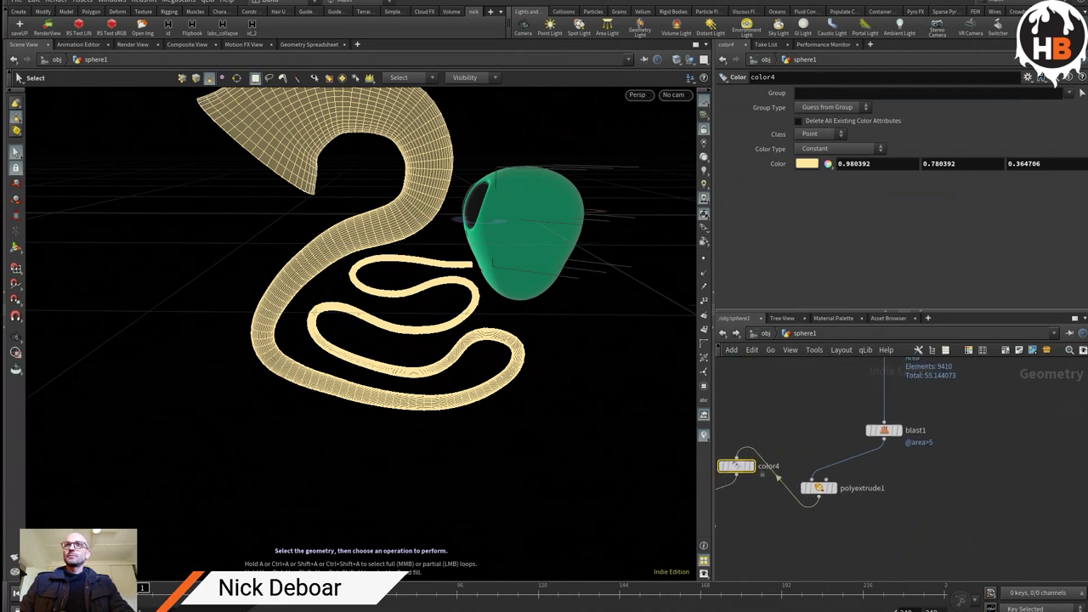
middle_click_drag(884, 430, 865, 517)
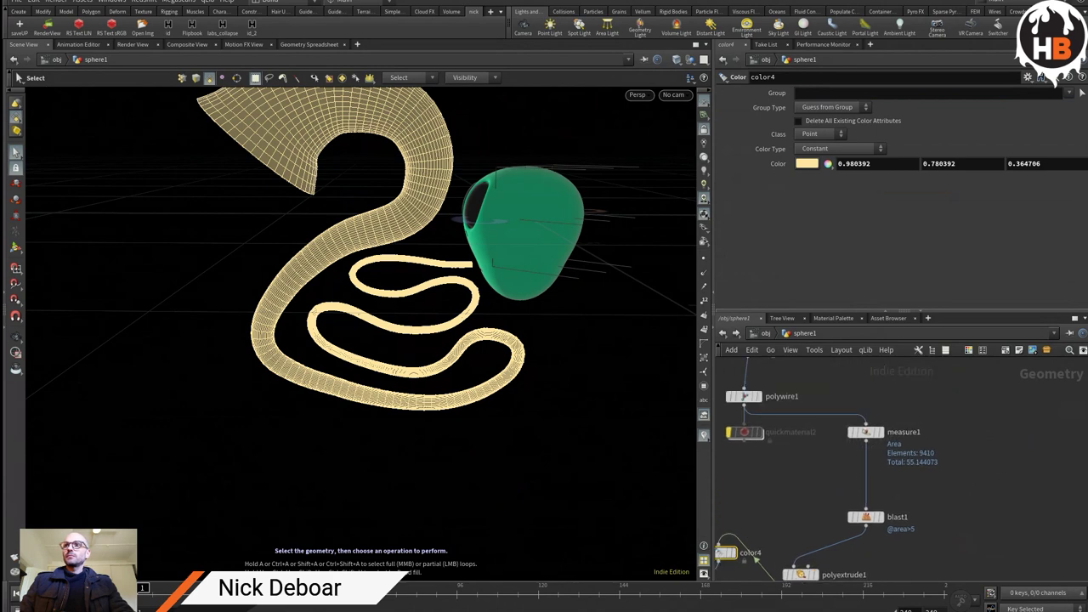
middle_click_drag(858, 442, 870, 522)
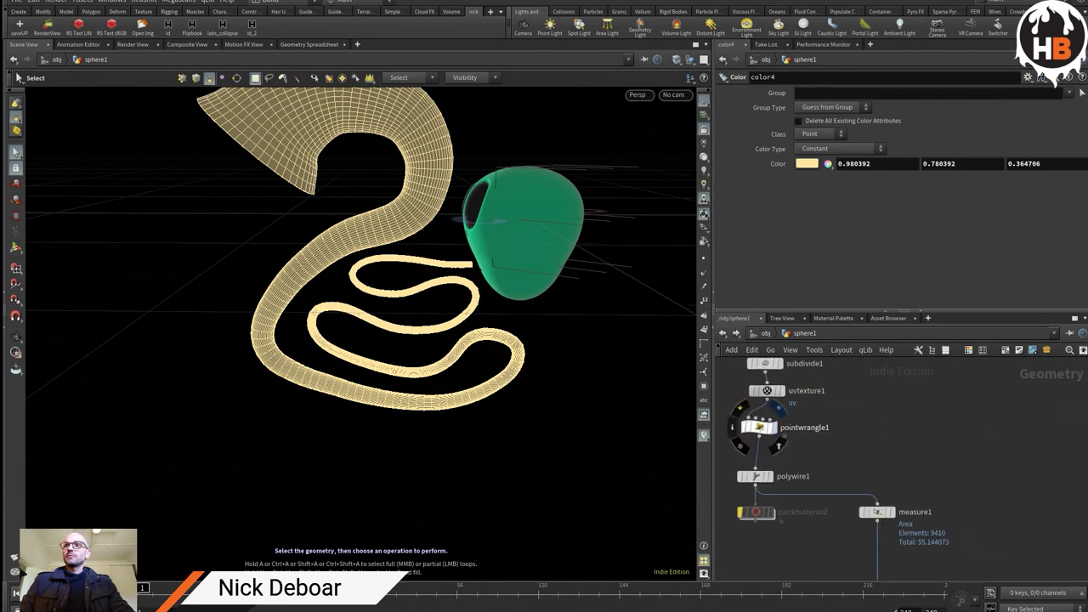
left_click(777, 427)
left_click(759, 427)
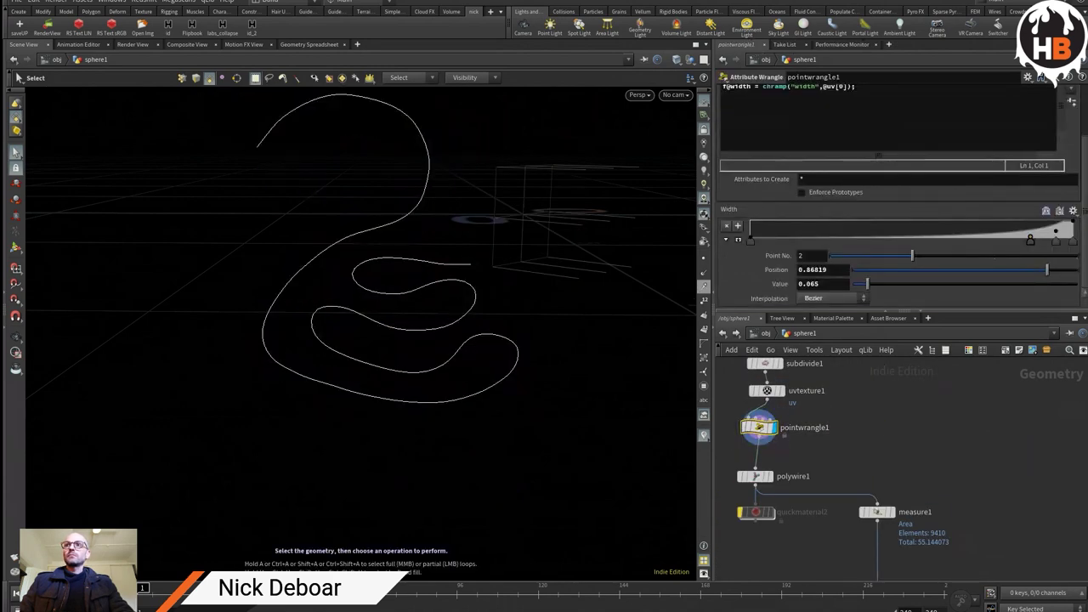
Step: Show point markers and insert an attribnoise node between pointwrangle1 and polywire1
left_click(703, 258)
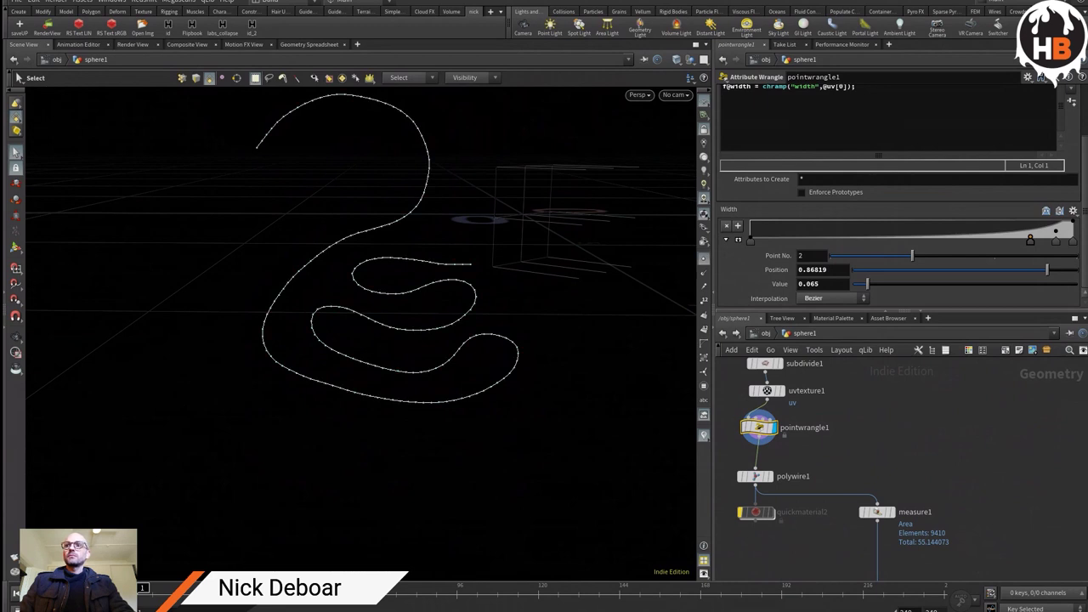
middle_click_drag(850, 476, 912, 441)
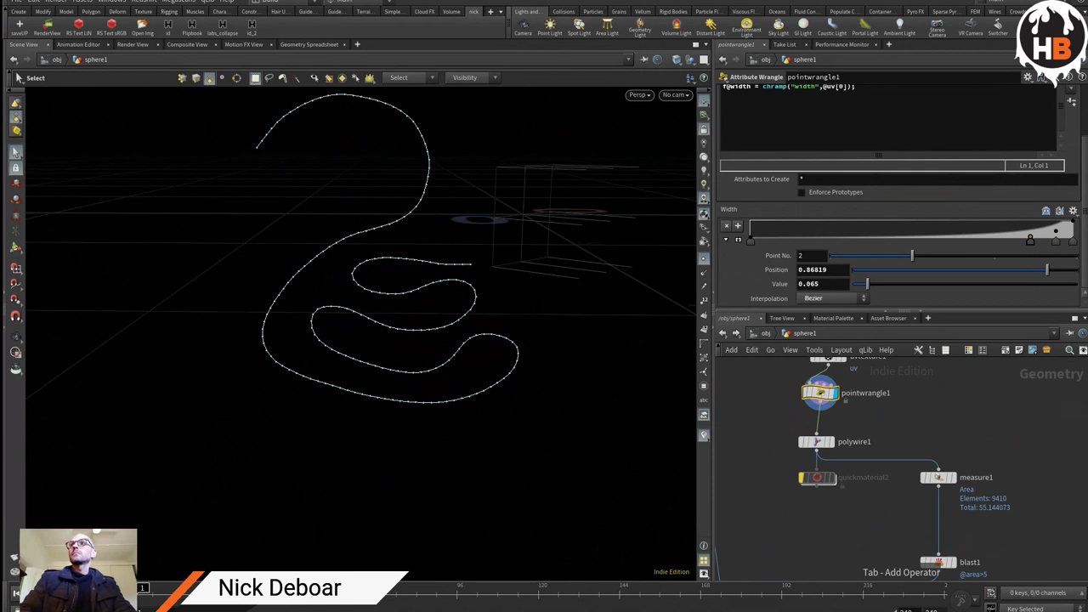
key("Tab")
type("attrib noise")
key("Return")
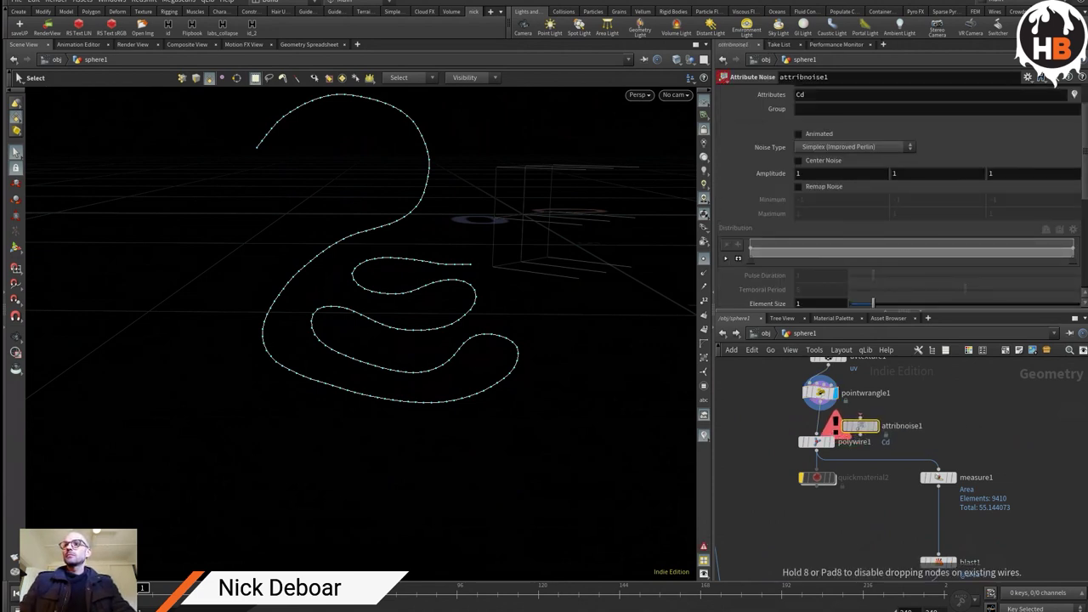
left_click(810, 417)
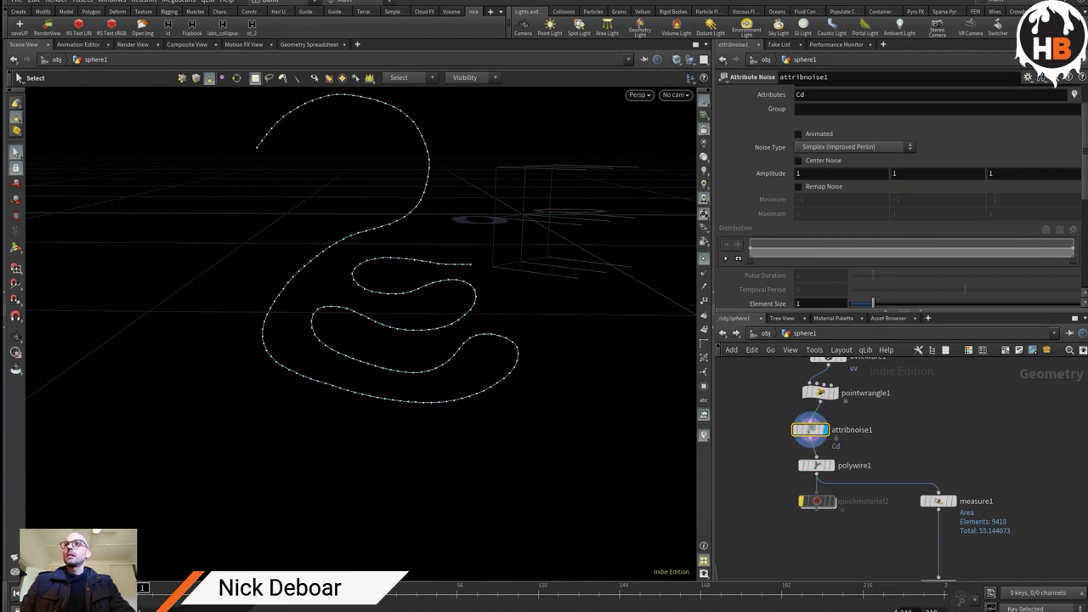
Step: Set the noise Attributes to widthMod and place a second wrangle beside it
scroll(757, 118, "up", 2)
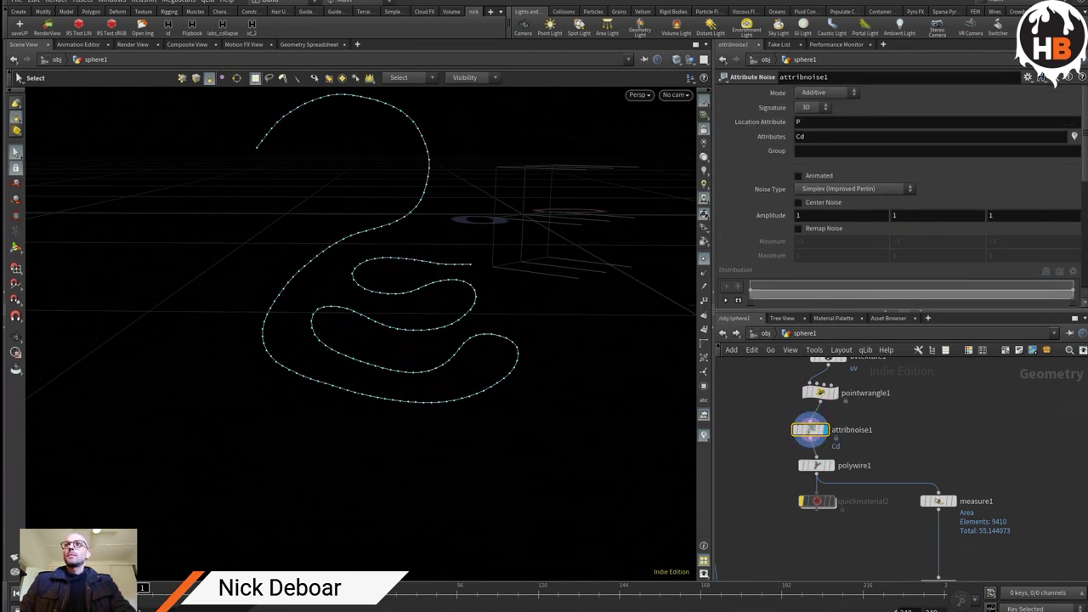
double_click(800, 136)
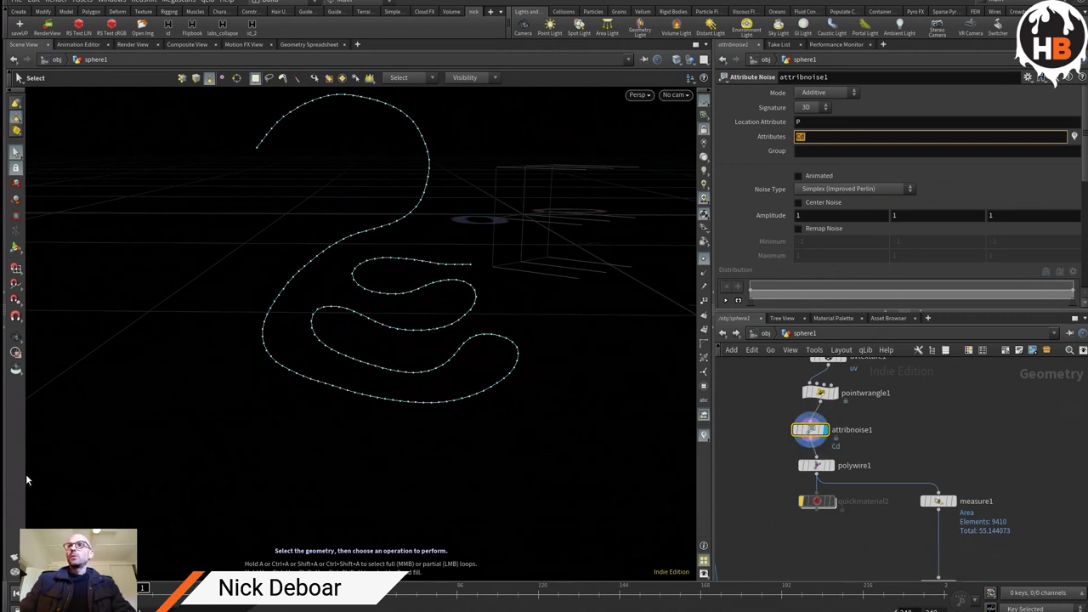
key("Return")
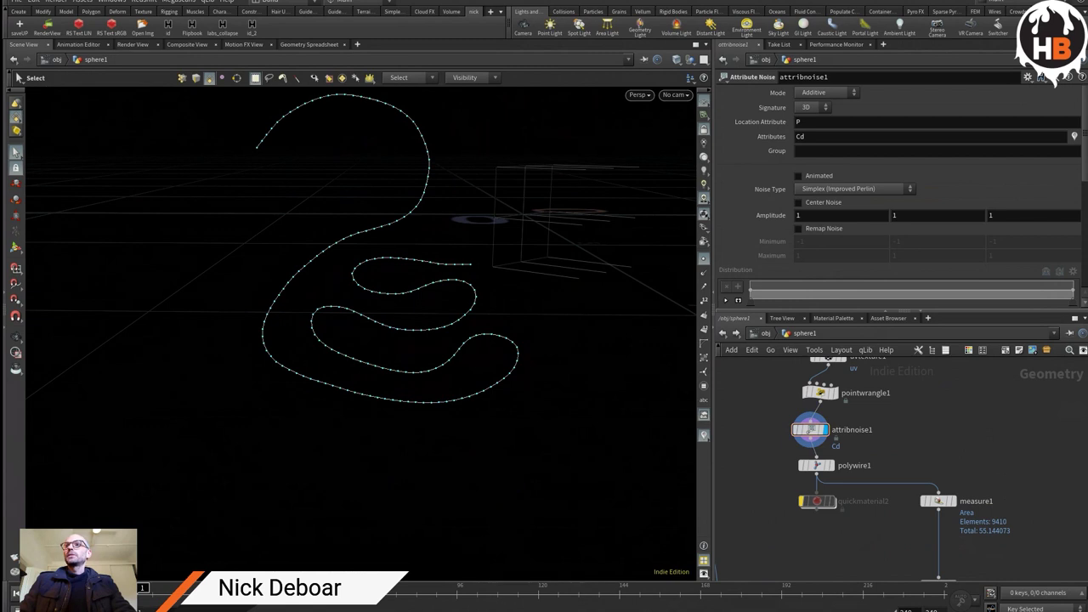
type("wid")
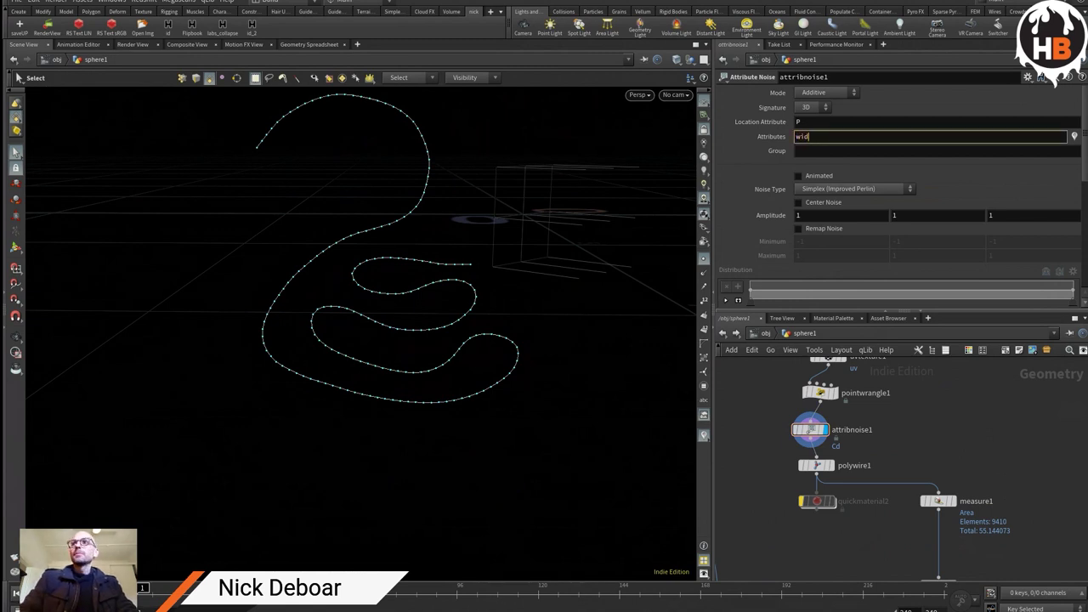
type("thMod")
key("Return")
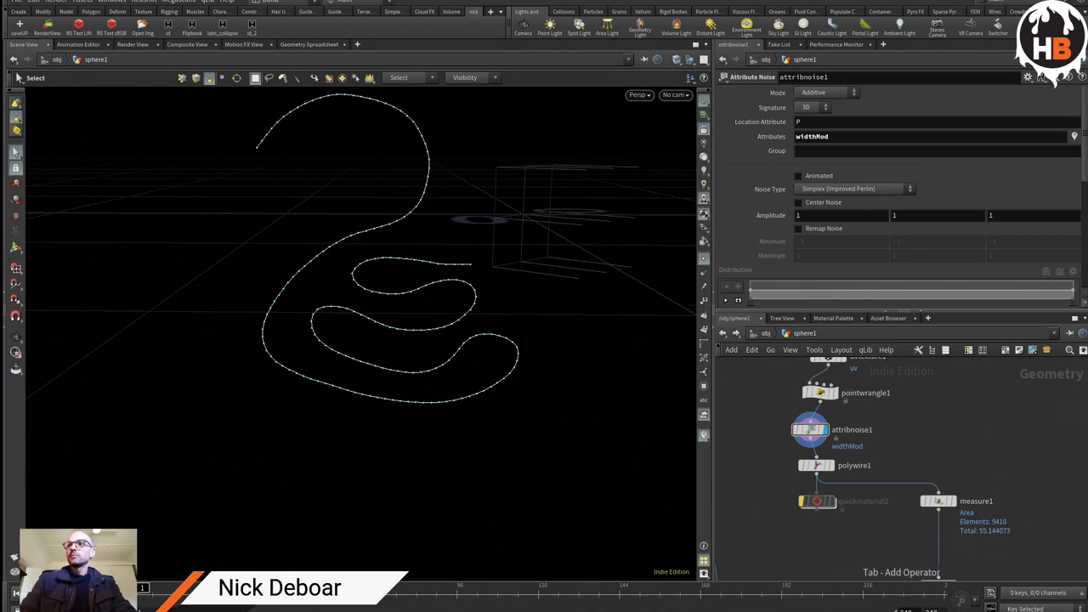
left_click(899, 443)
left_click(820, 392)
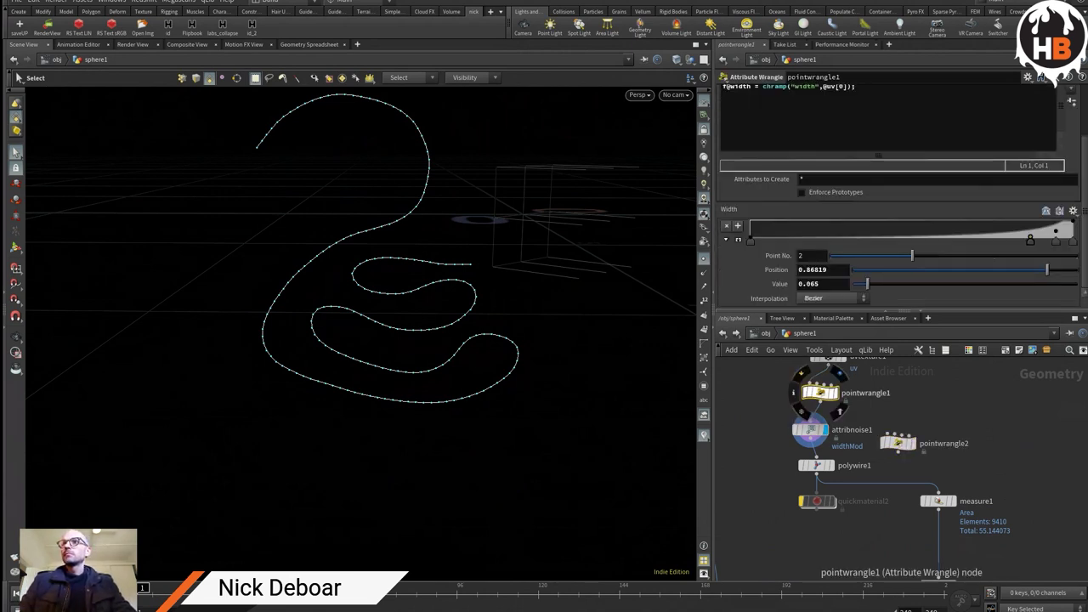
left_click_drag(809, 429, 820, 398)
left_click_drag(819, 435, 816, 423)
left_click(723, 94)
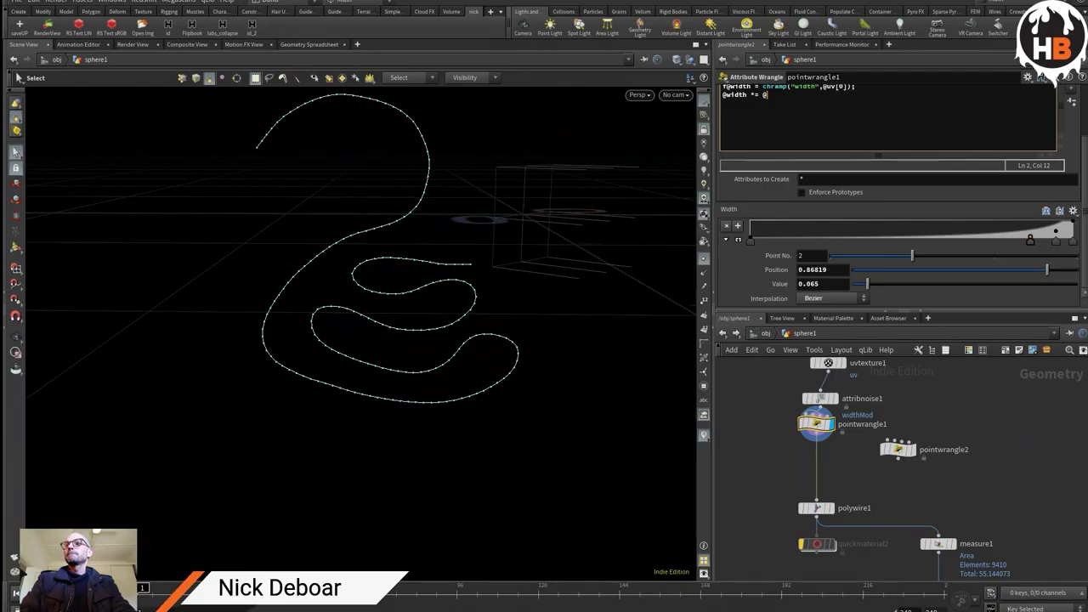
type("ithMod;")
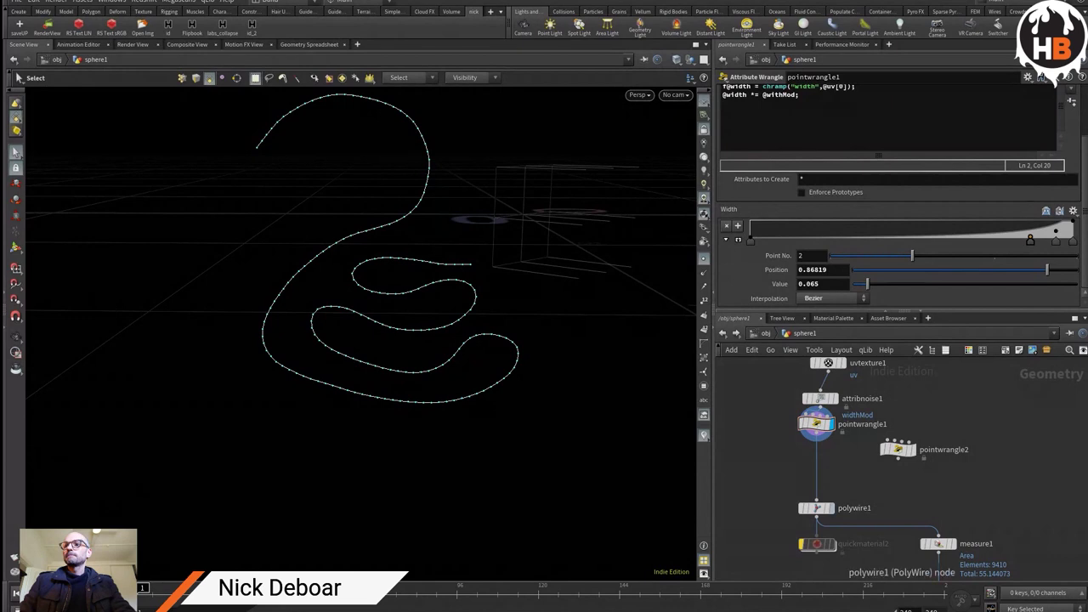
Step: Check the polywire tube, set the noise signature to 1D, and display pointwrangle1
left_click(831, 509)
left_click(817, 509)
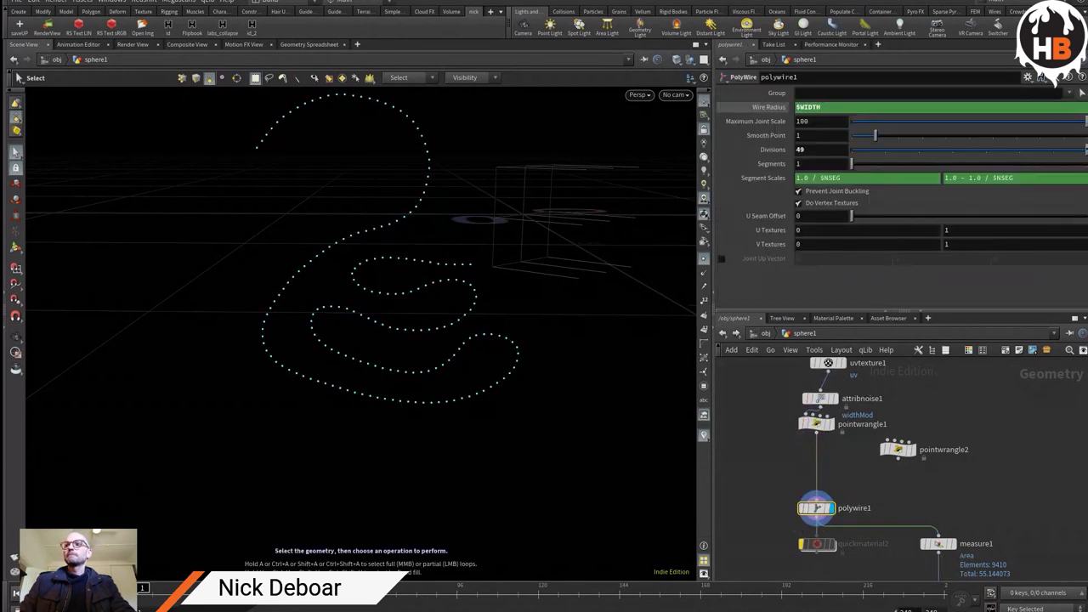
left_click(816, 422)
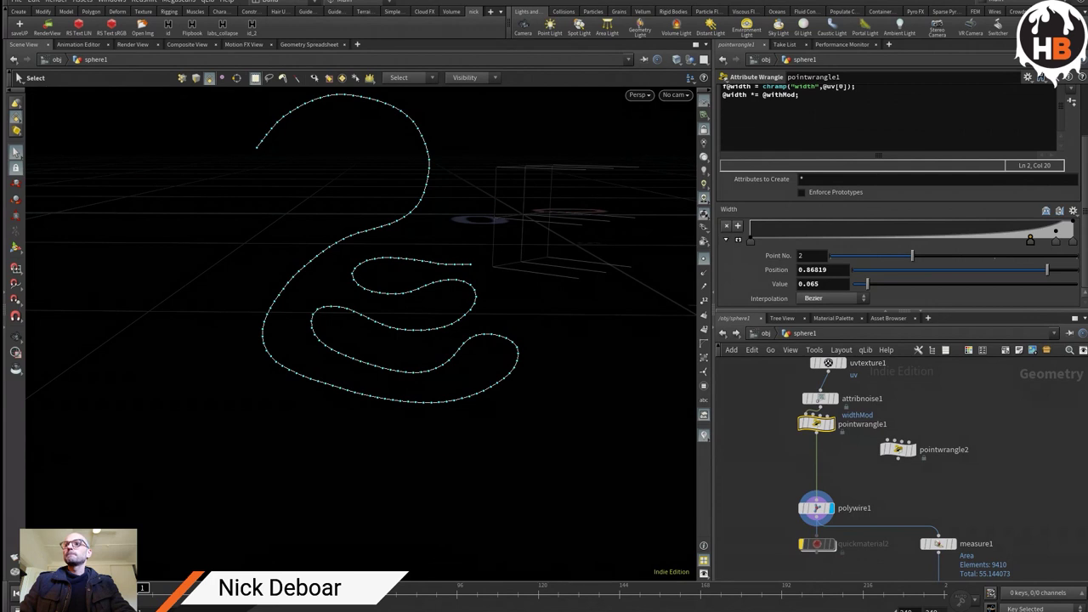
left_click(818, 397)
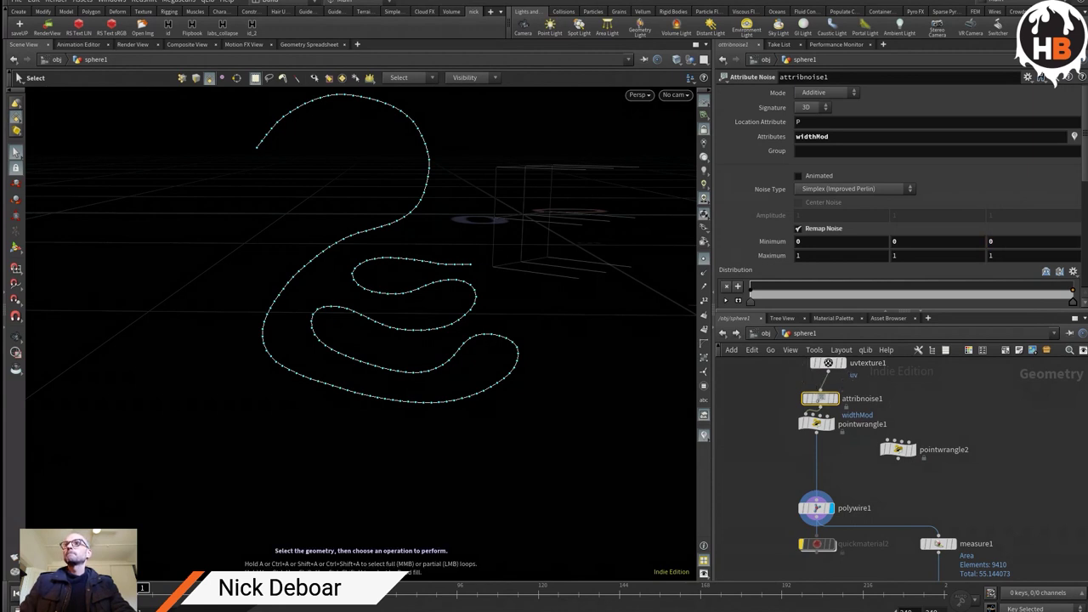
left_click(812, 107)
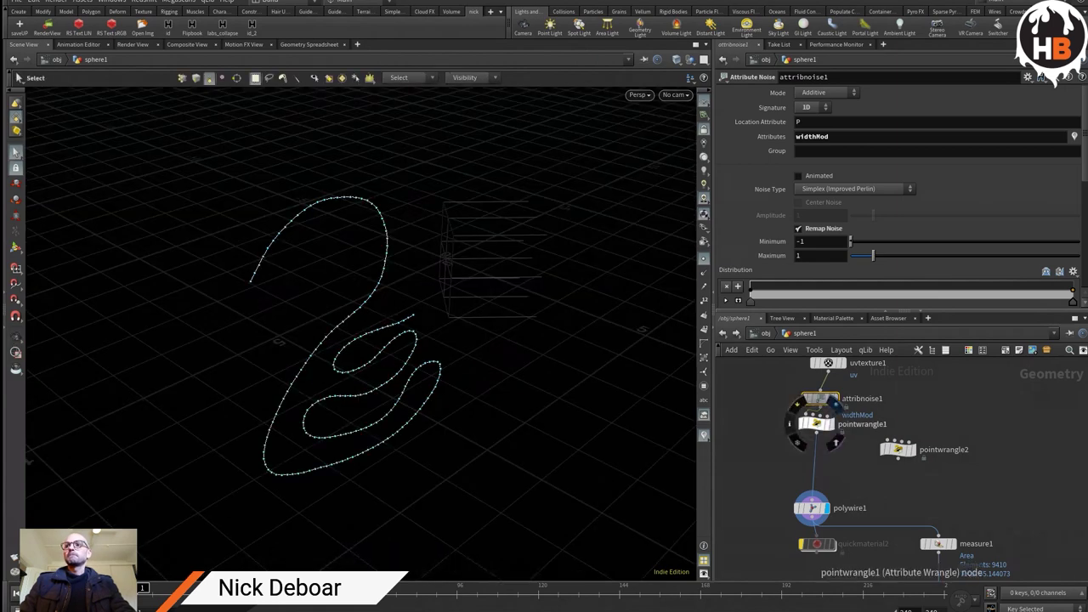
left_click(829, 424)
Step: Filter the Geometry Spreadsheet's point attributes by 'width*' to list widthMod values
left_click(310, 44)
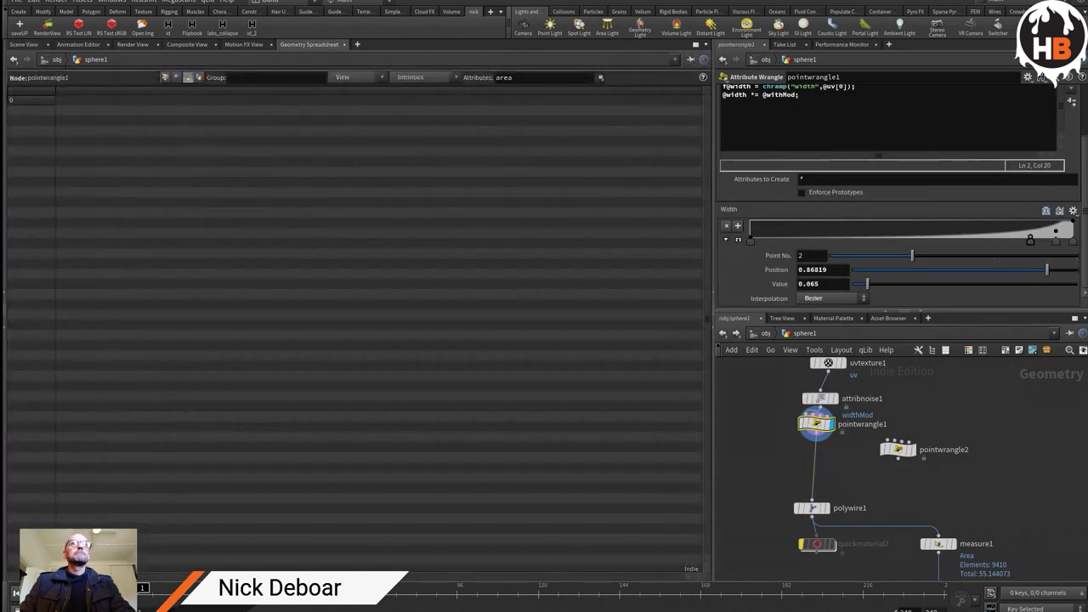
key("ctrl+a")
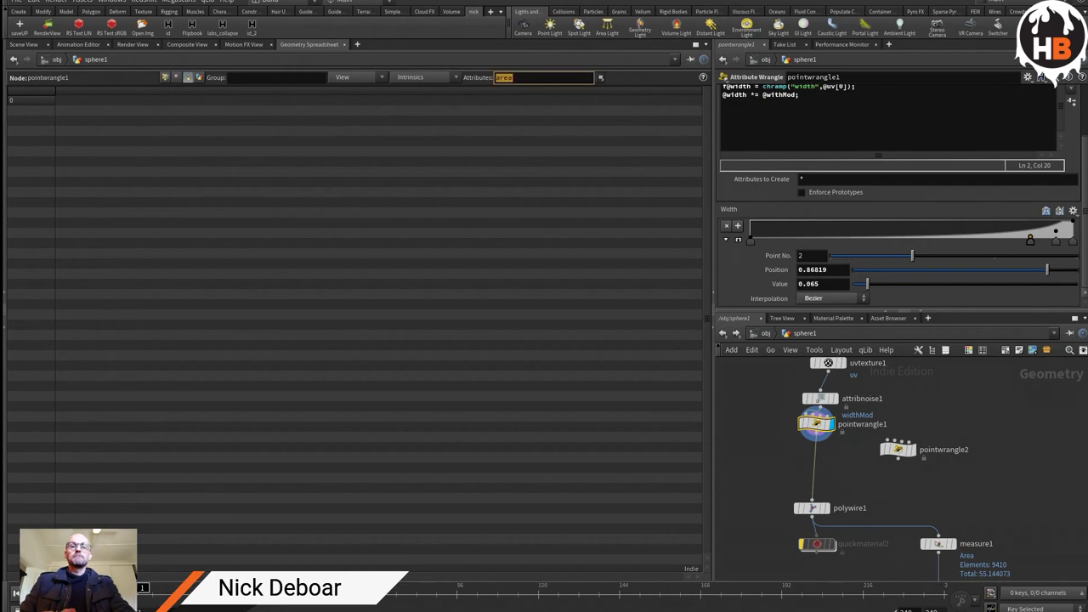
type("width")
key("Return")
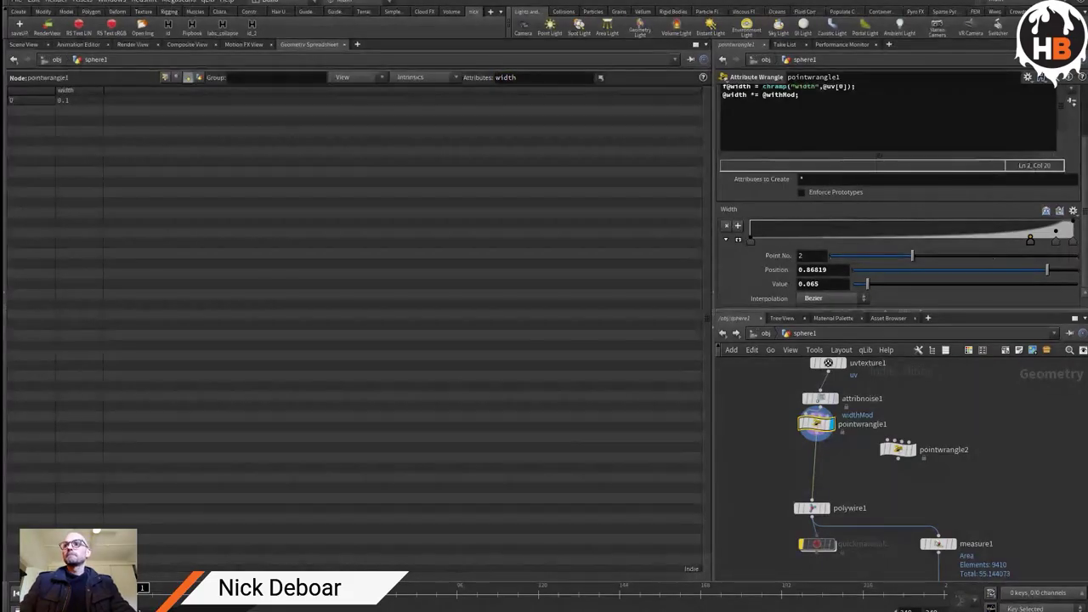
left_click(820, 398)
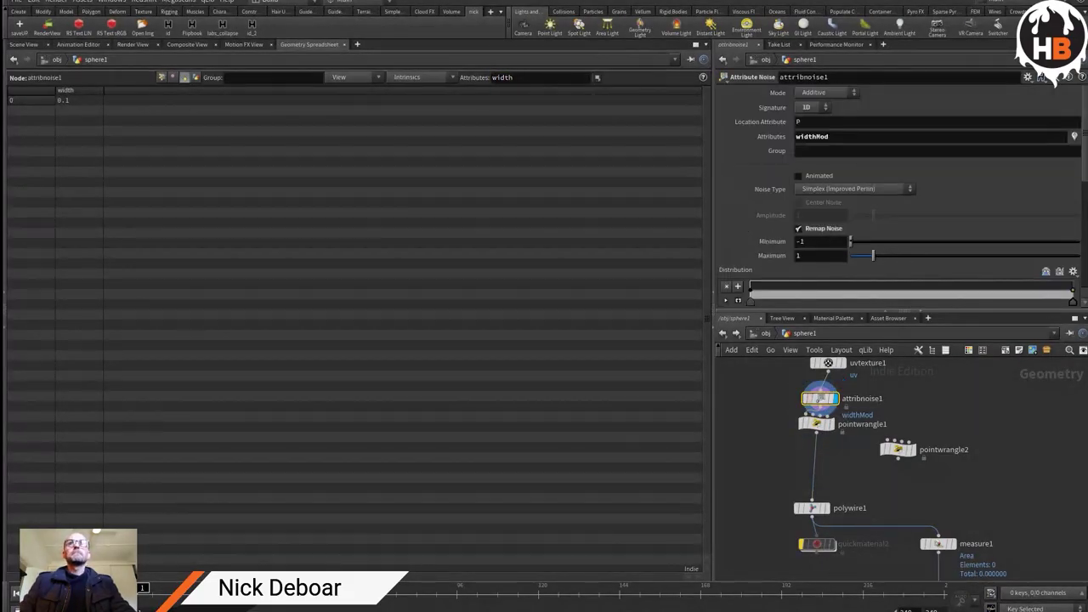
left_click(161, 76)
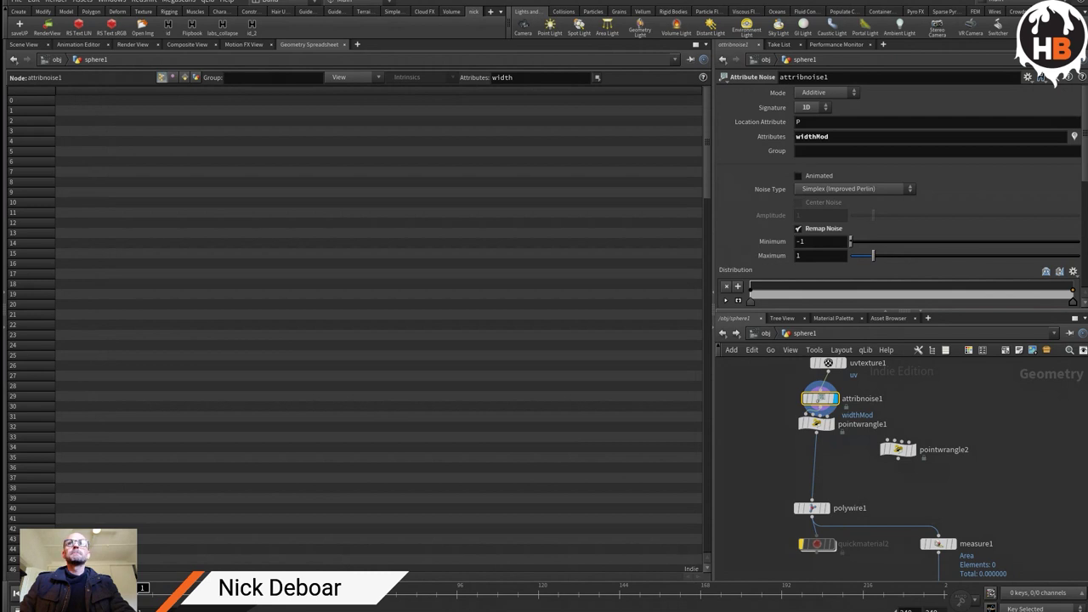
type("w")
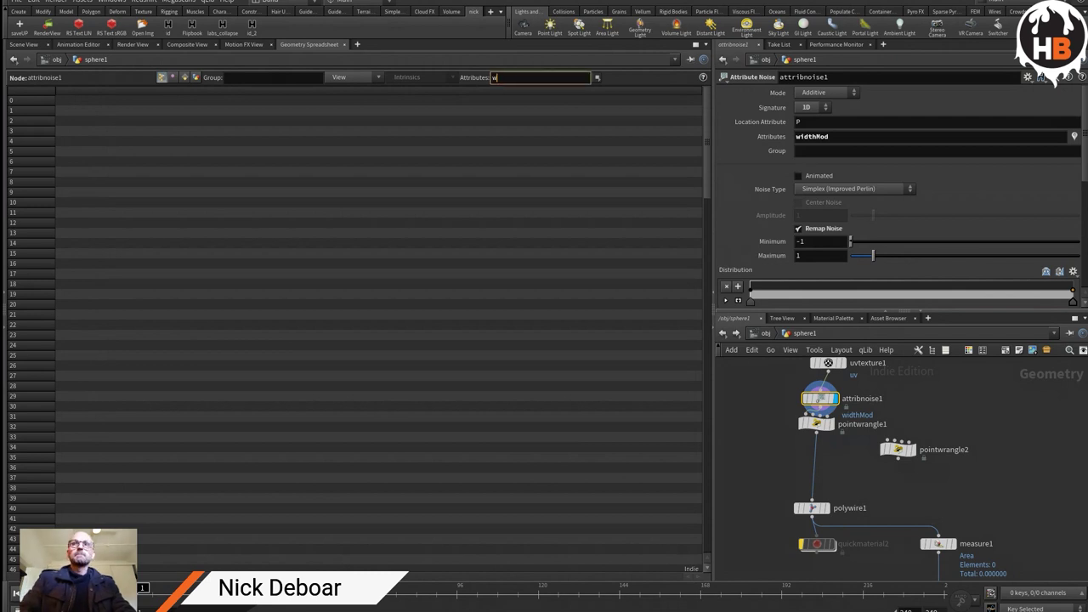
type("idth*&")
key("BackSpace")
key("Return")
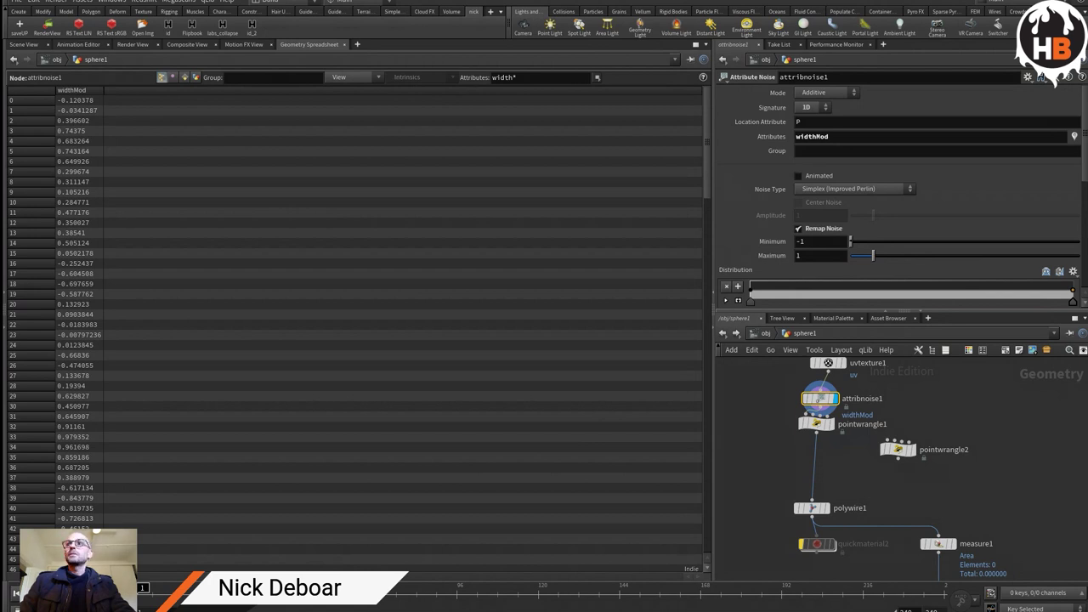
type("0")
key("Return")
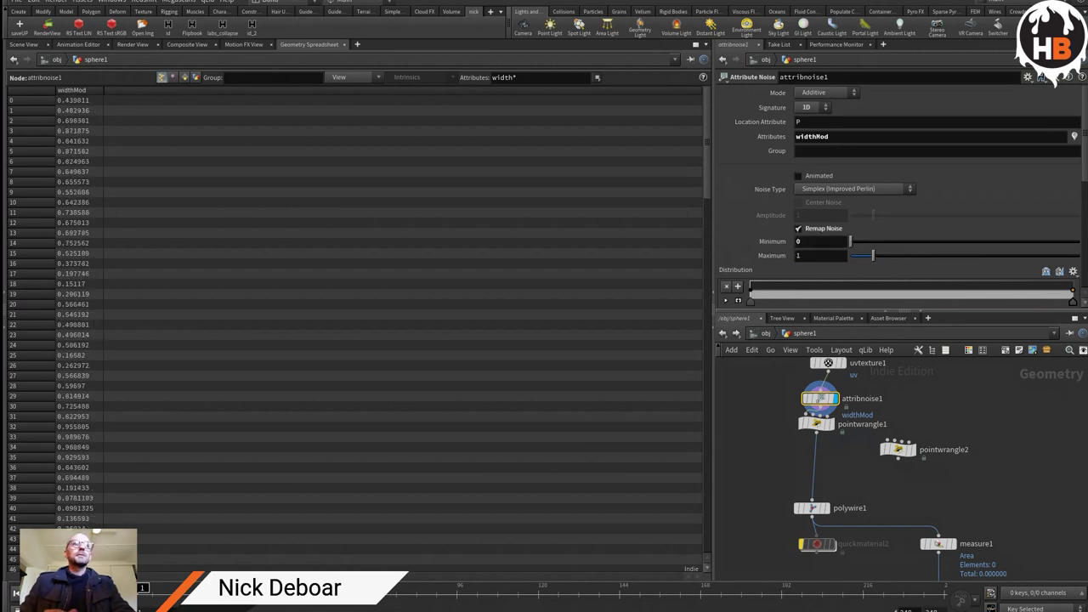
type("0.15")
key("Return")
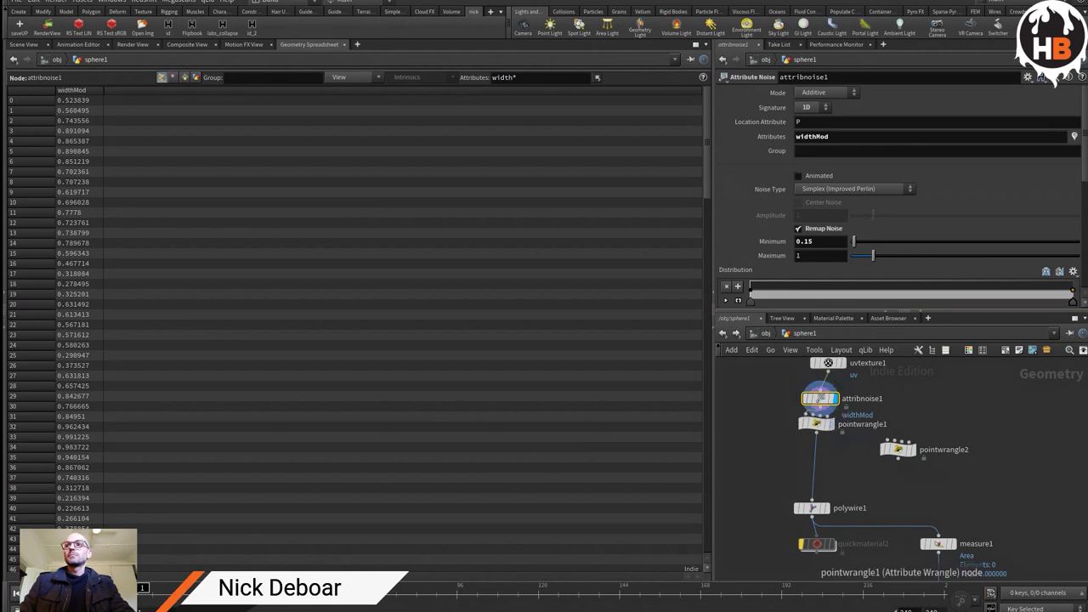
left_click(817, 422)
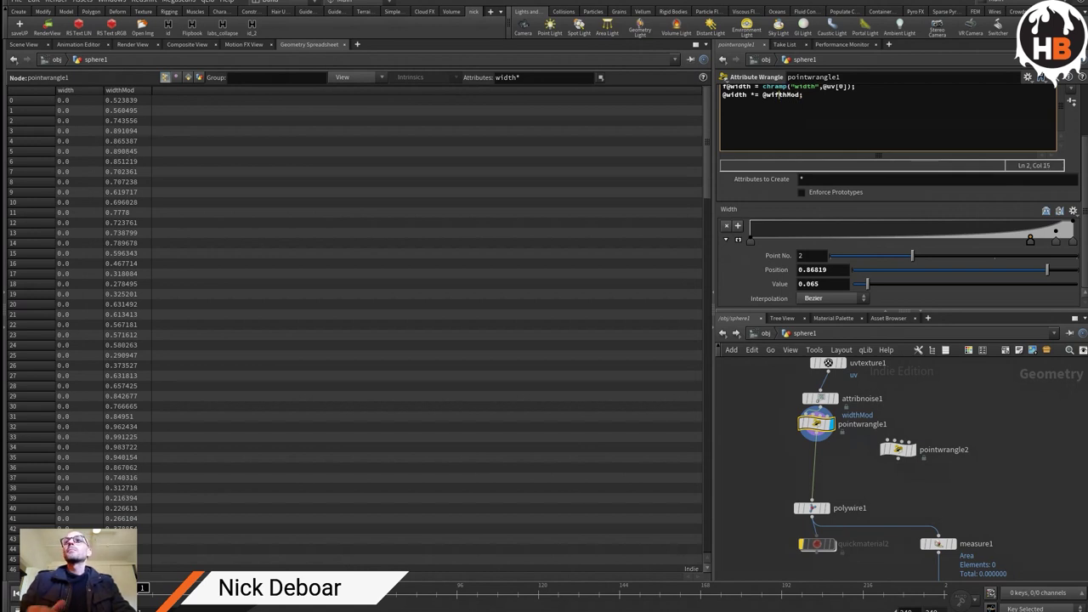
type("d")
left_click(53, 480)
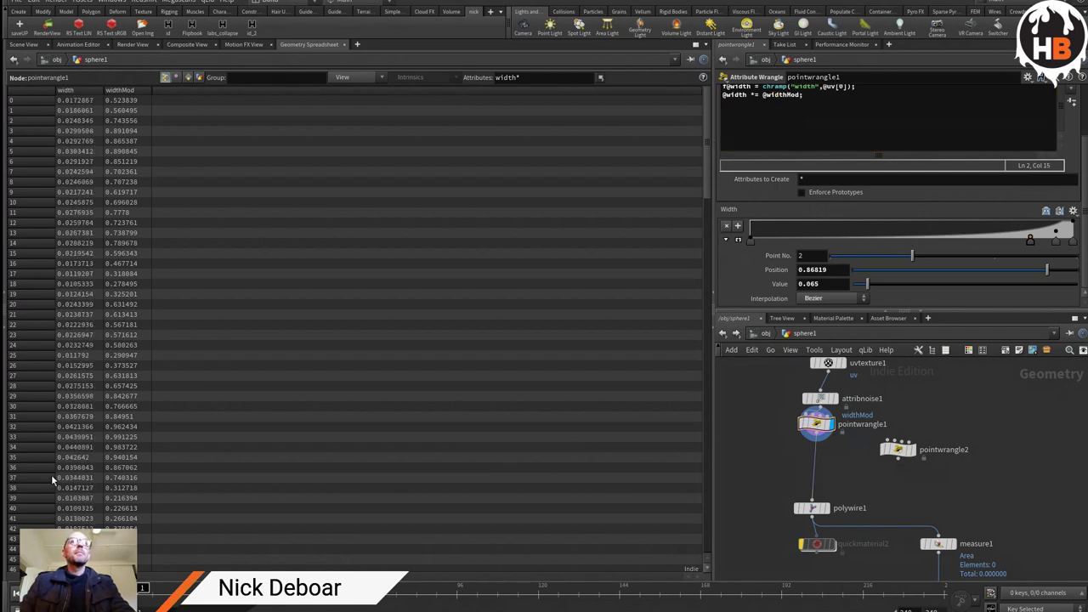
left_click(24, 45)
Step: Display polywire1 and set attribnoise1's Offset to $FF/10
middle_click_drag(812, 507, 805, 380)
left_click(806, 381)
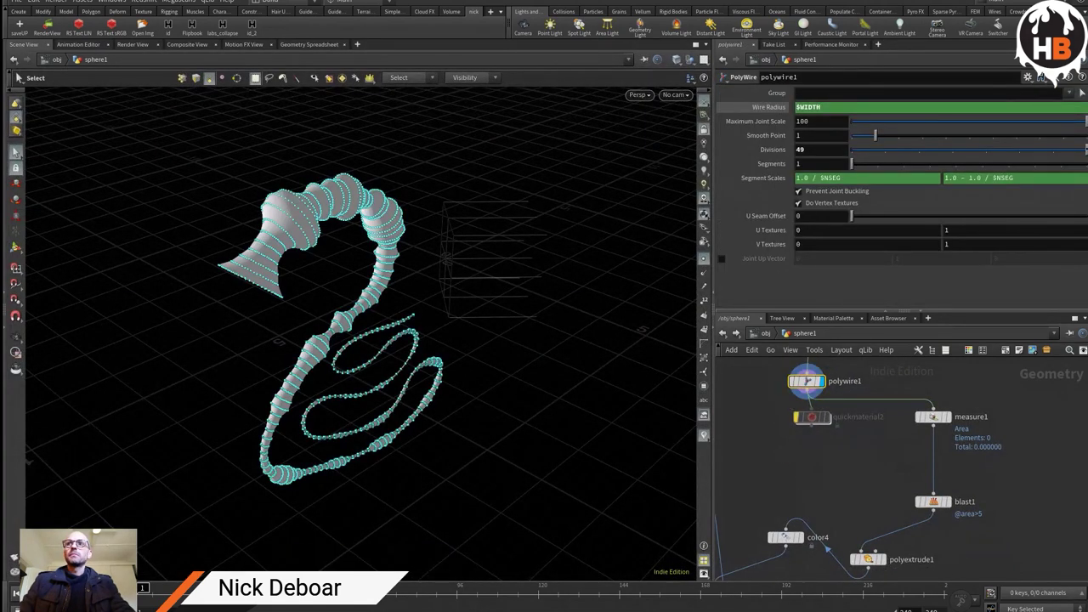
left_click_drag(357, 340, 378, 345, "alt")
middle_click_drag(806, 381, 791, 497)
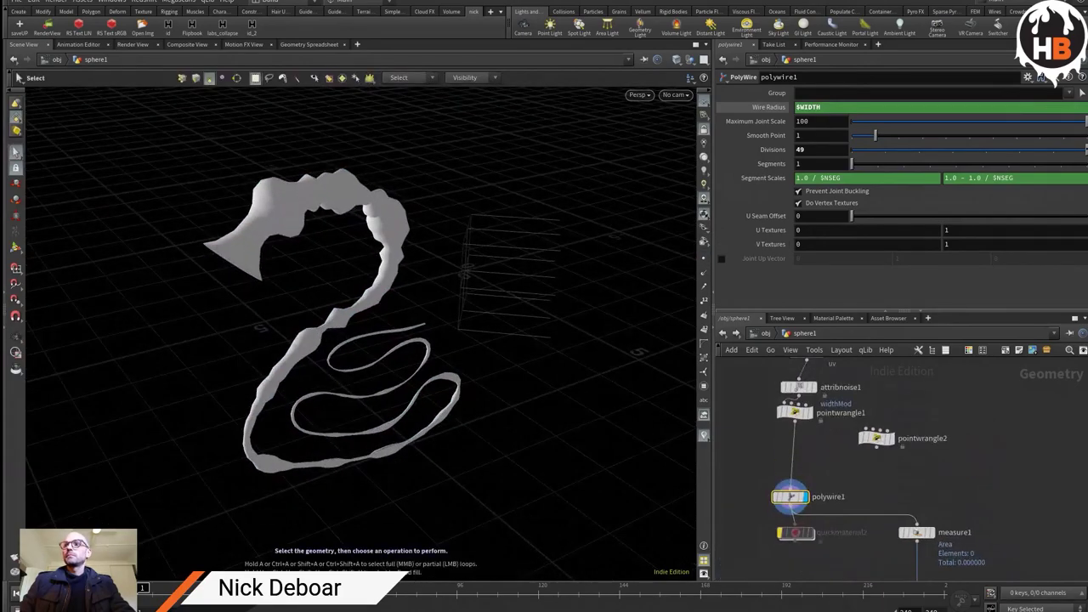
left_click(798, 387)
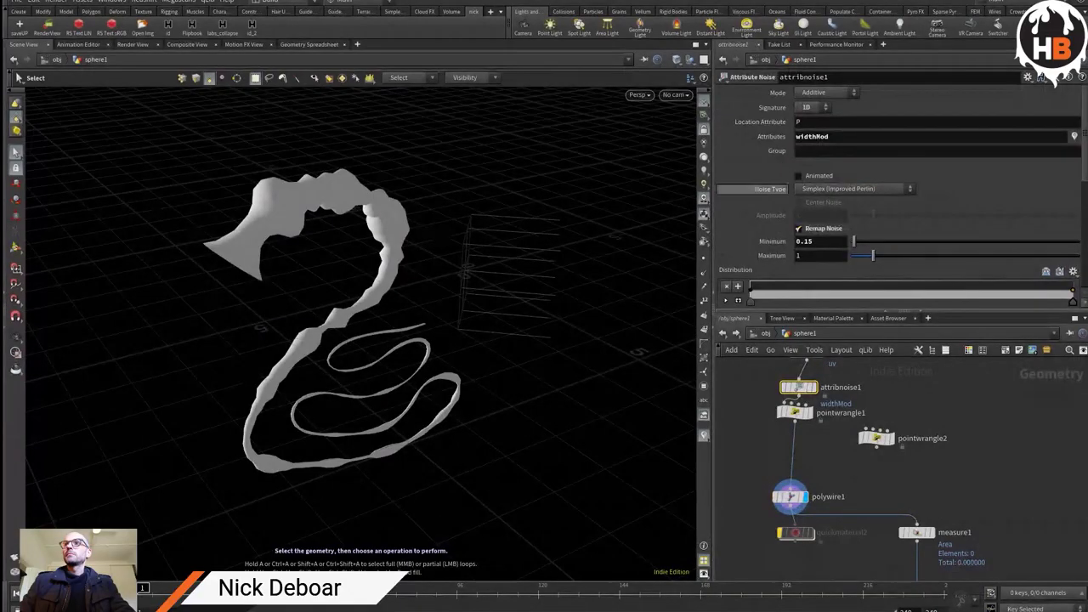
scroll(748, 196, "down", 3)
scroll(748, 196, "down", 1)
middle_click_drag(802, 261, 858, 262)
left_click(803, 262)
type("$FF")
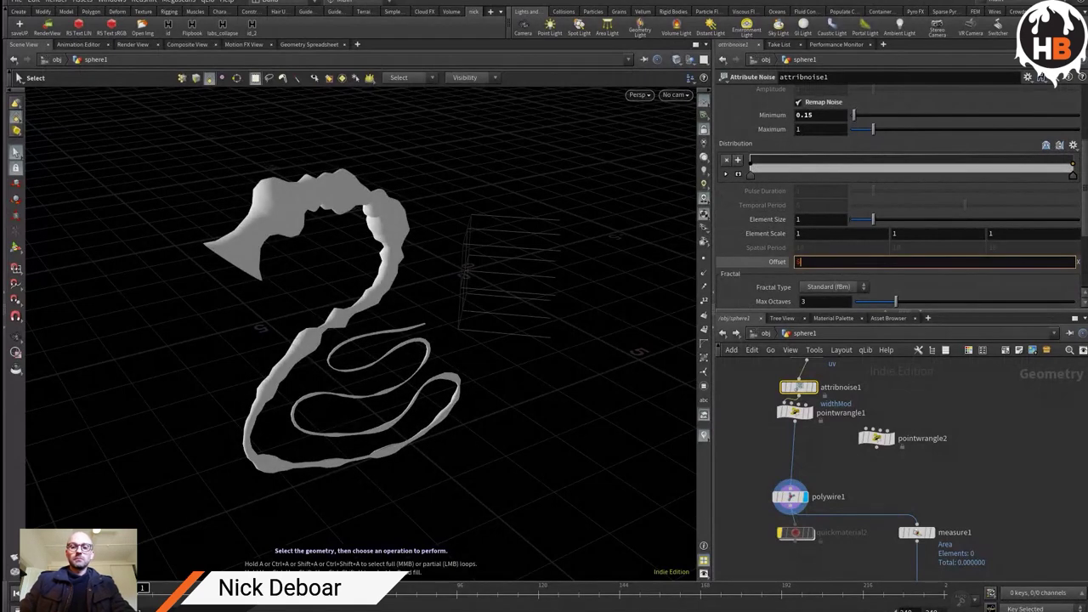
type("/1")
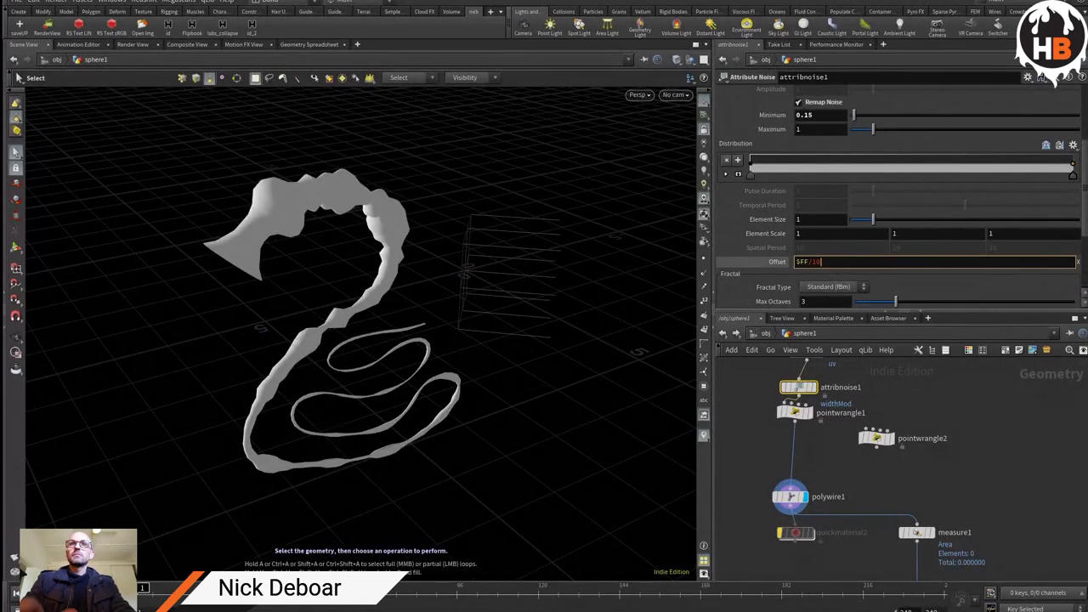
type("0")
key("Return")
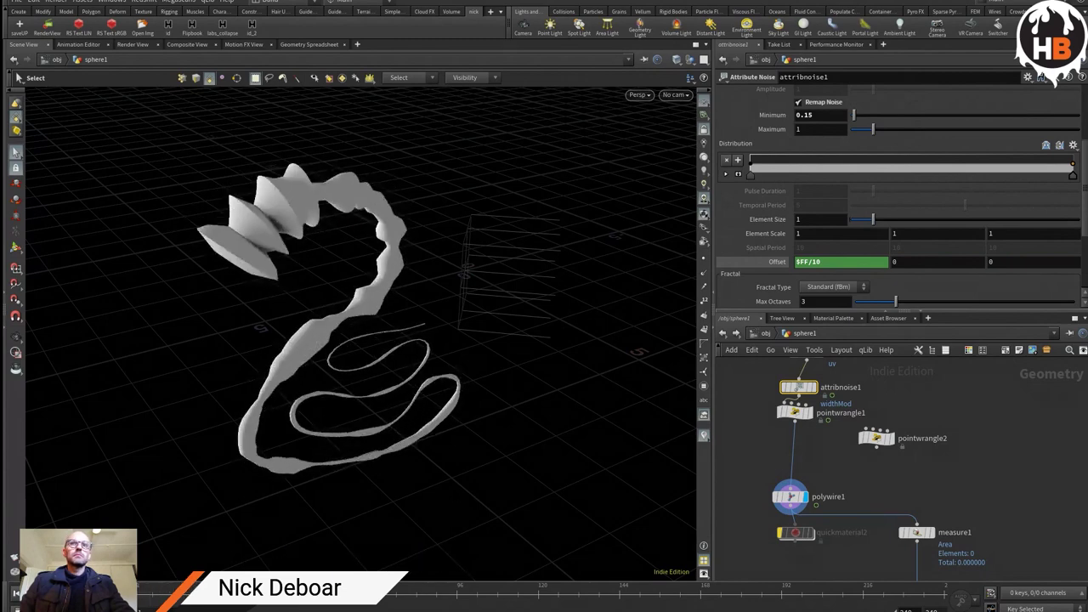
Step: Enlarge the noise Element Size to 2.33 and display merge5 with the head
scroll(899, 195, "down", 1)
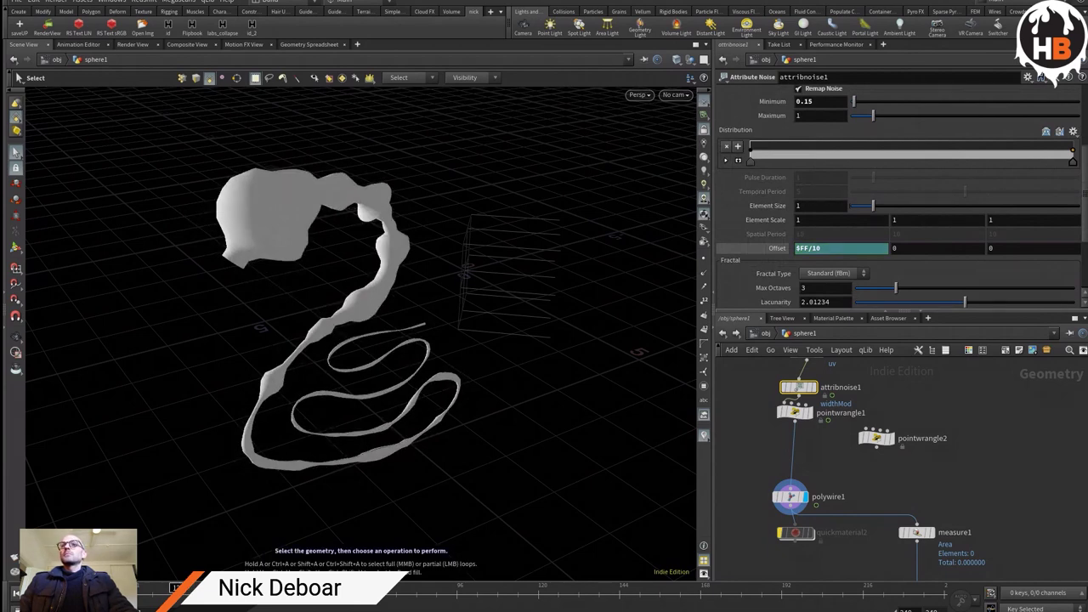
left_click_drag(873, 205, 902, 206)
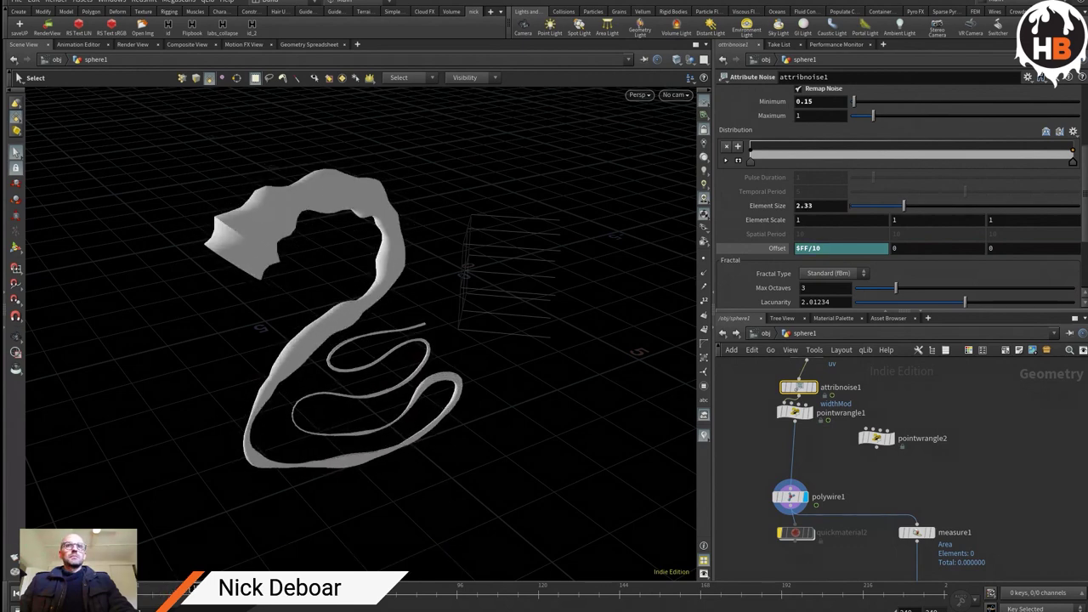
middle_click_drag(850, 552, 826, 369)
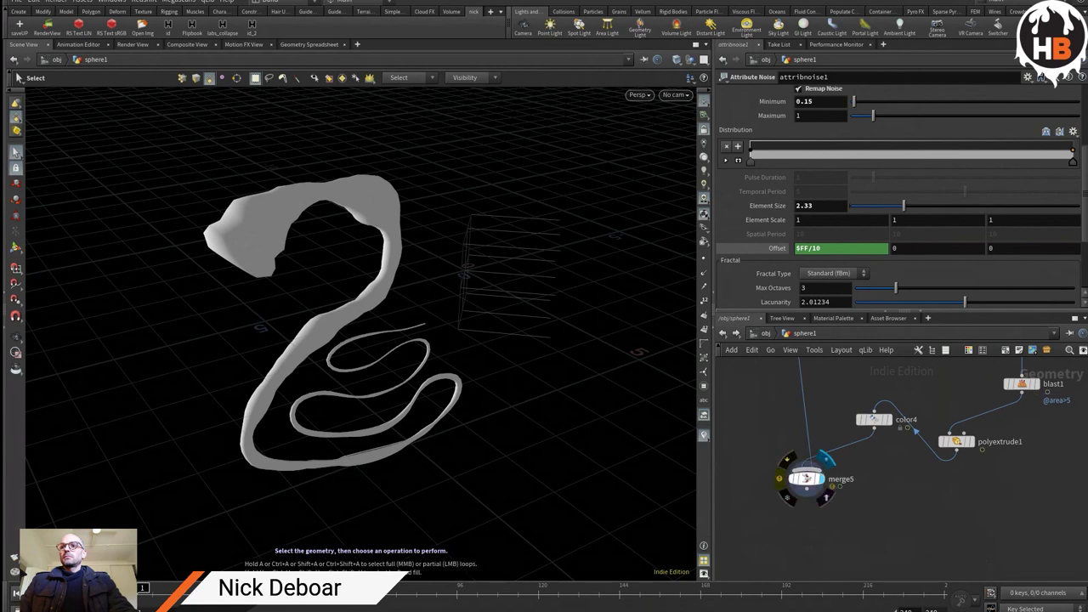
left_click(820, 479)
Step: Display merge5 and orbit around the wire and the green head
left_click(806, 478)
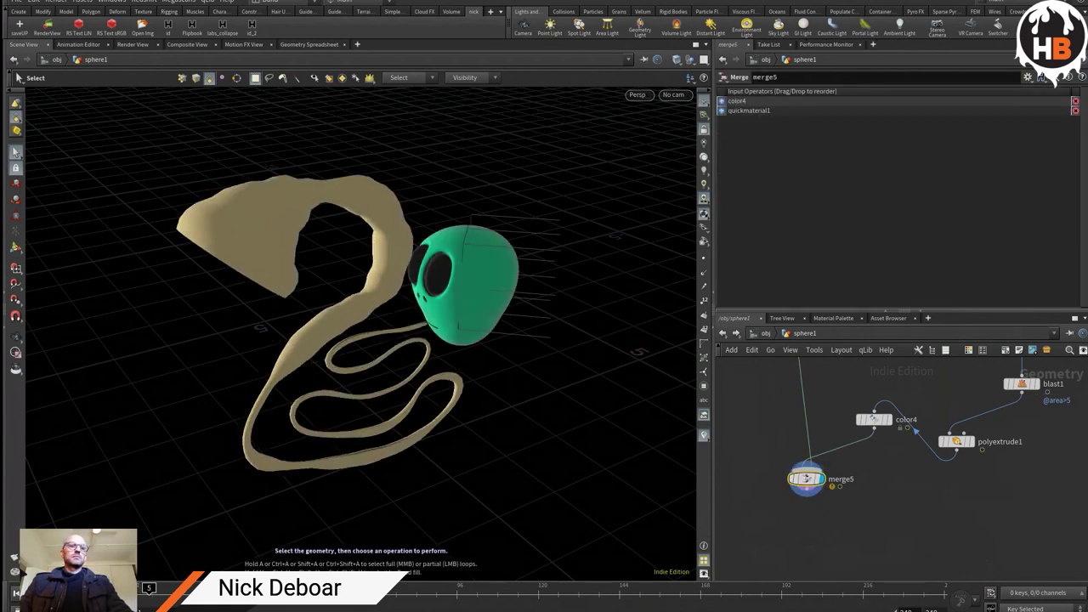
key("Escape")
mouse_move(357, 323)
left_mouse_down()
mouse_move(510, 323)
mouse_move(400, 331)
mouse_move(442, 255)
mouse_move(366, 306)
left_mouse_up()
middle_click_drag(850, 442, 762, 501)
Step: Bypass blast1 and select polywire1 again
left_click(921, 443)
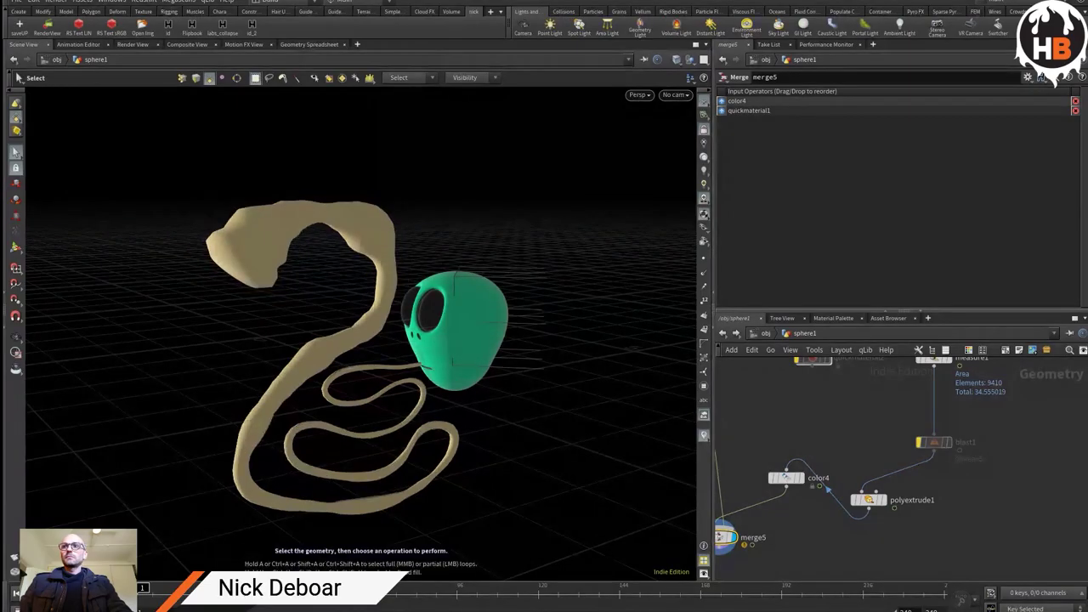
scroll(850, 468, "down", 3)
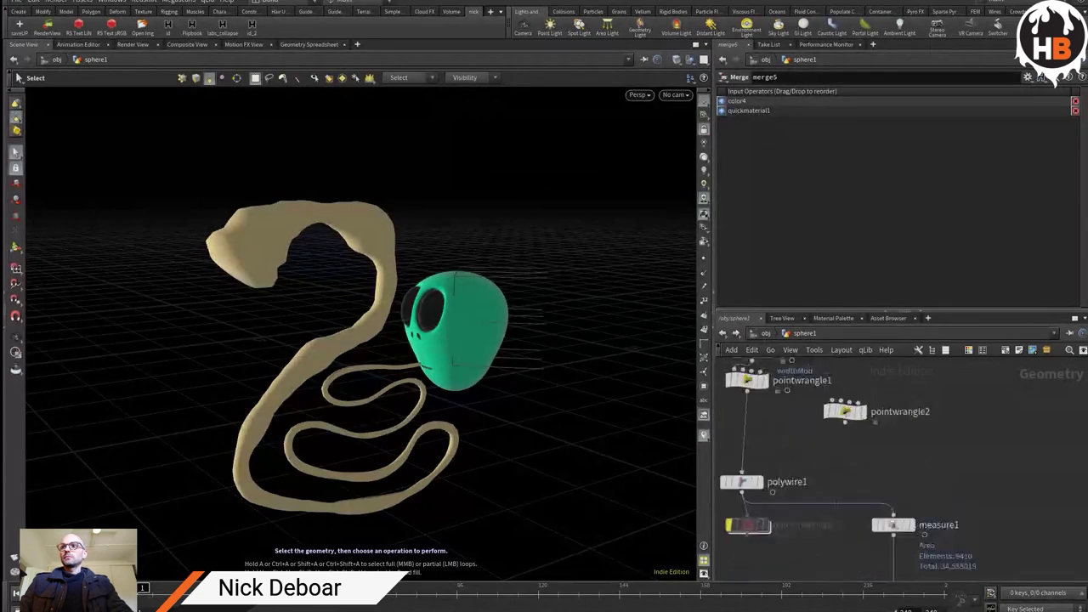
scroll(874, 382, "up", 3)
left_click(741, 482)
Step: Display polywire1 alone and compare attribnoise1's noise types, keeping Simplex and Standard (fBm)
left_click(741, 482)
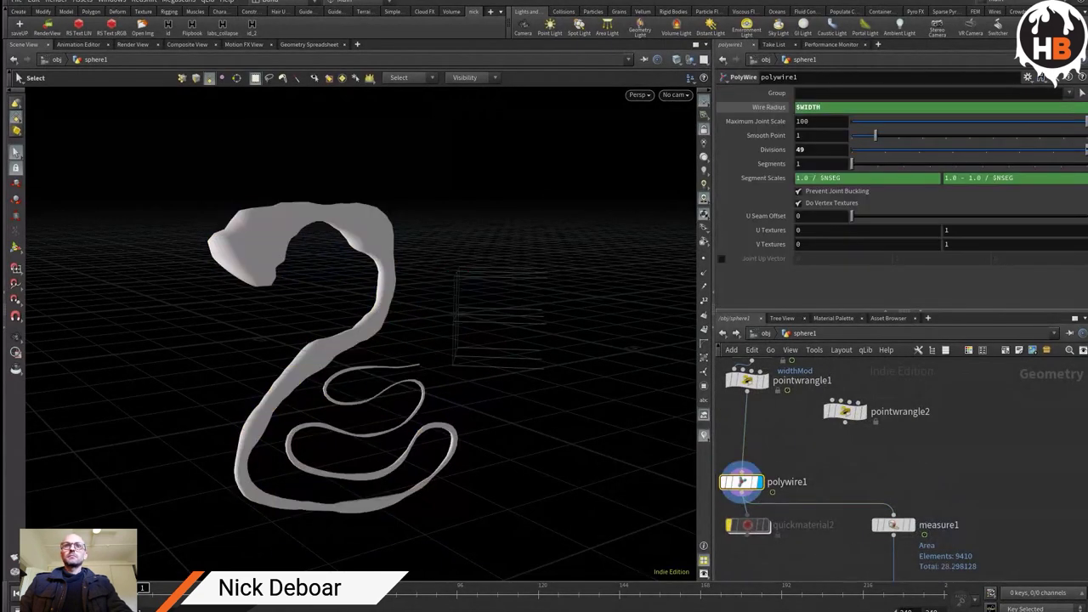
middle_click_drag(765, 382, 773, 451)
left_click(774, 448)
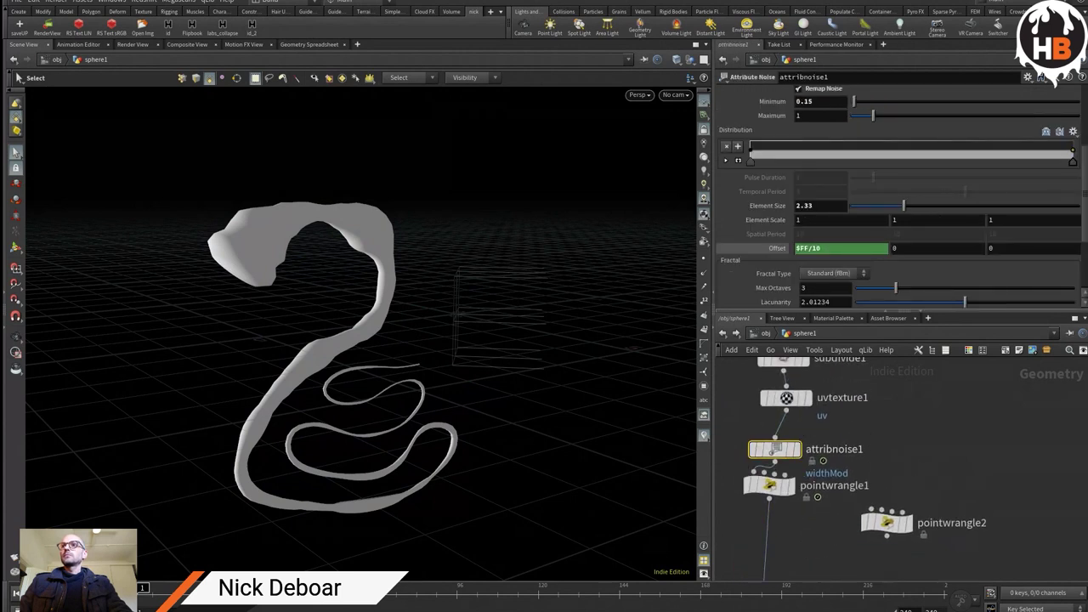
scroll(901, 204, "down", 2)
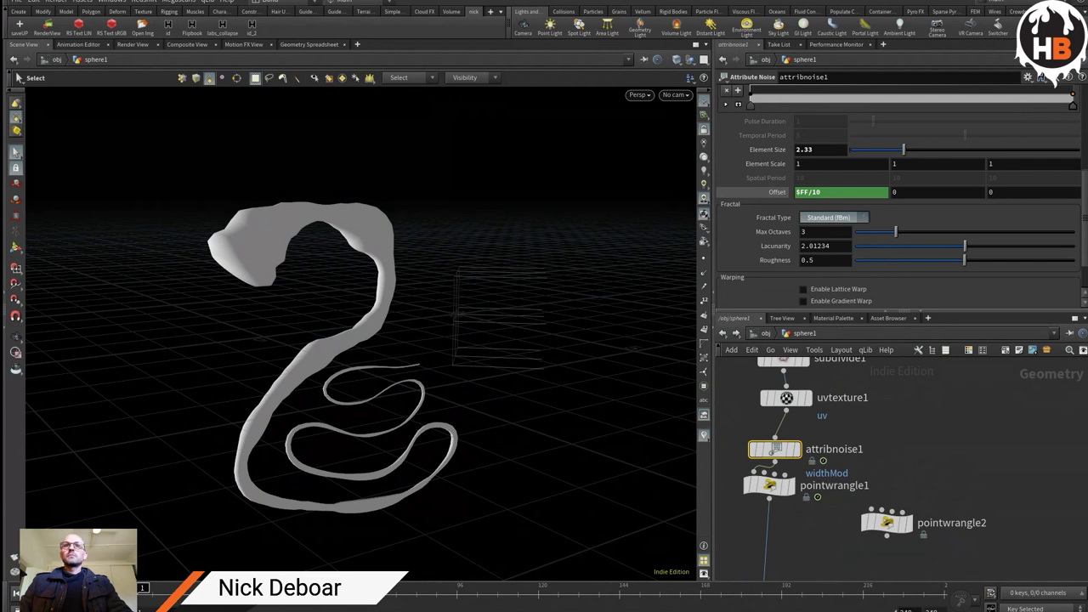
scroll(833, 218, "down", 1)
scroll(833, 217, "up", 2)
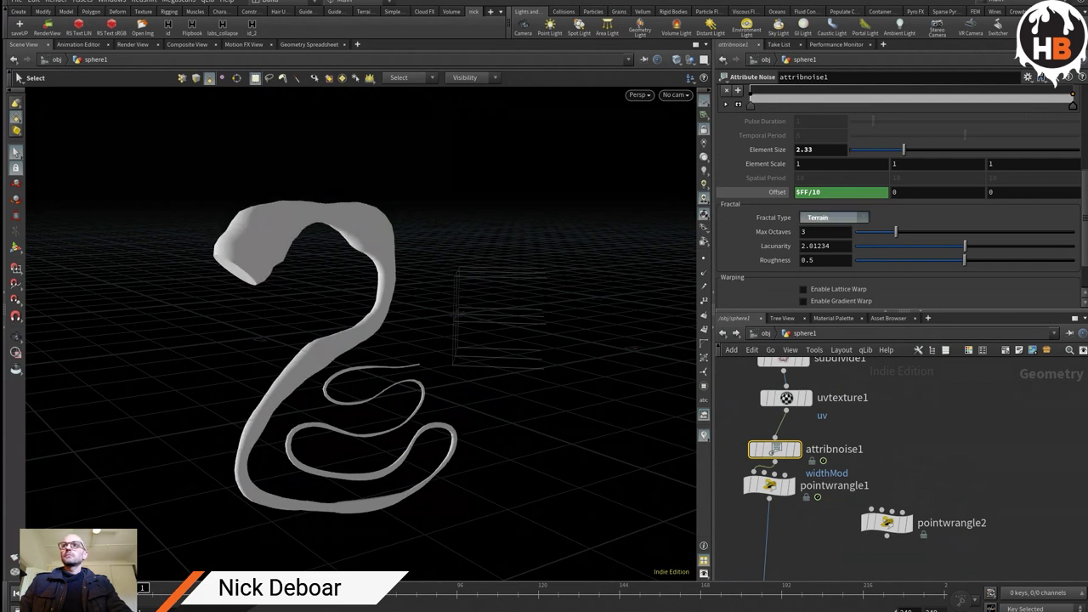
scroll(899, 196, "up", 5)
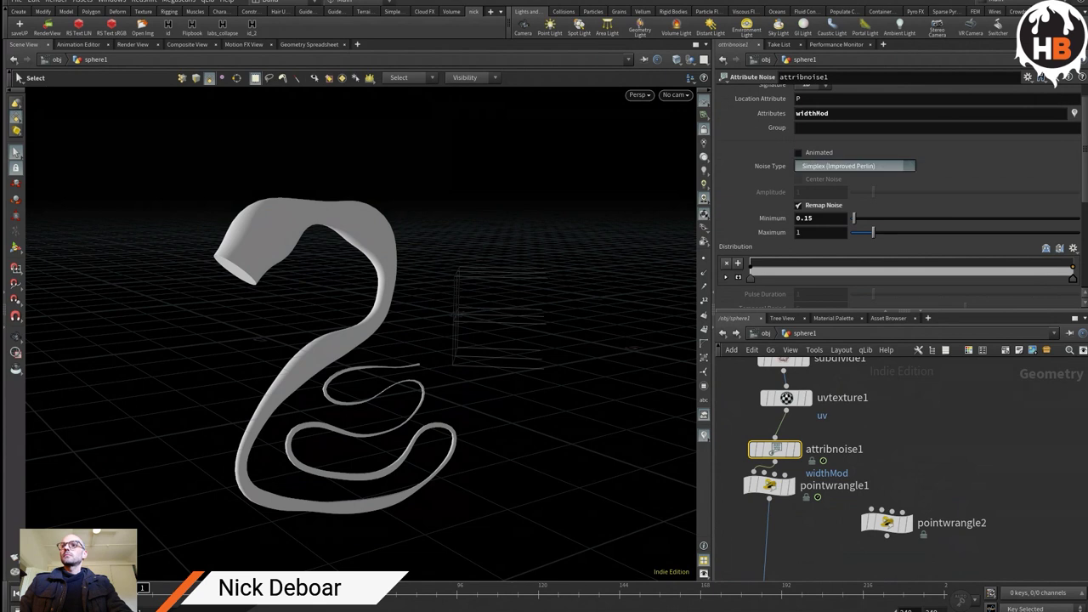
scroll(854, 165, "down", 7)
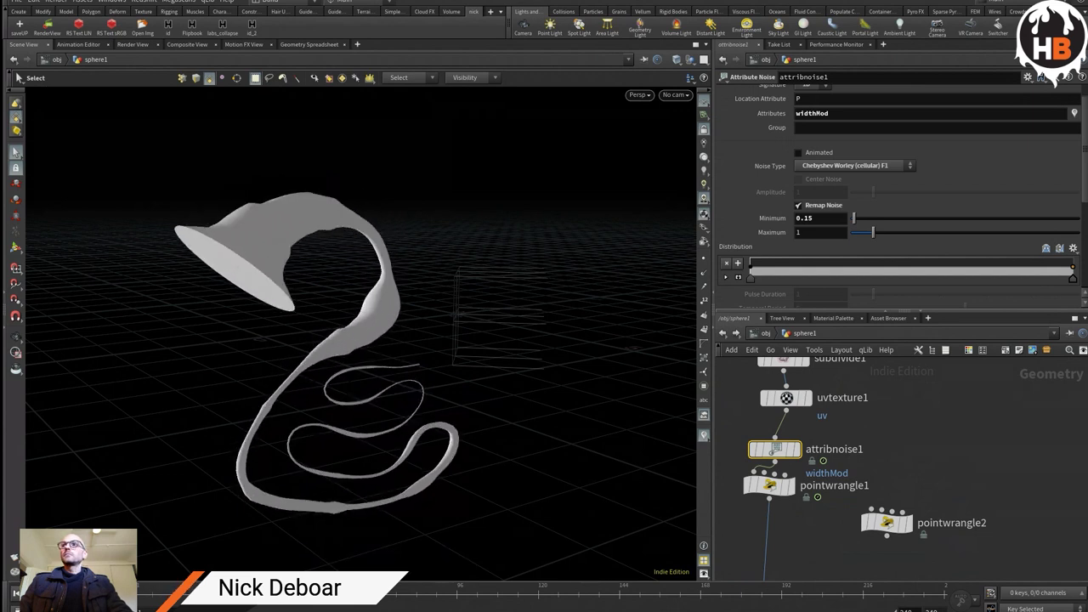
scroll(855, 164, "up", 7)
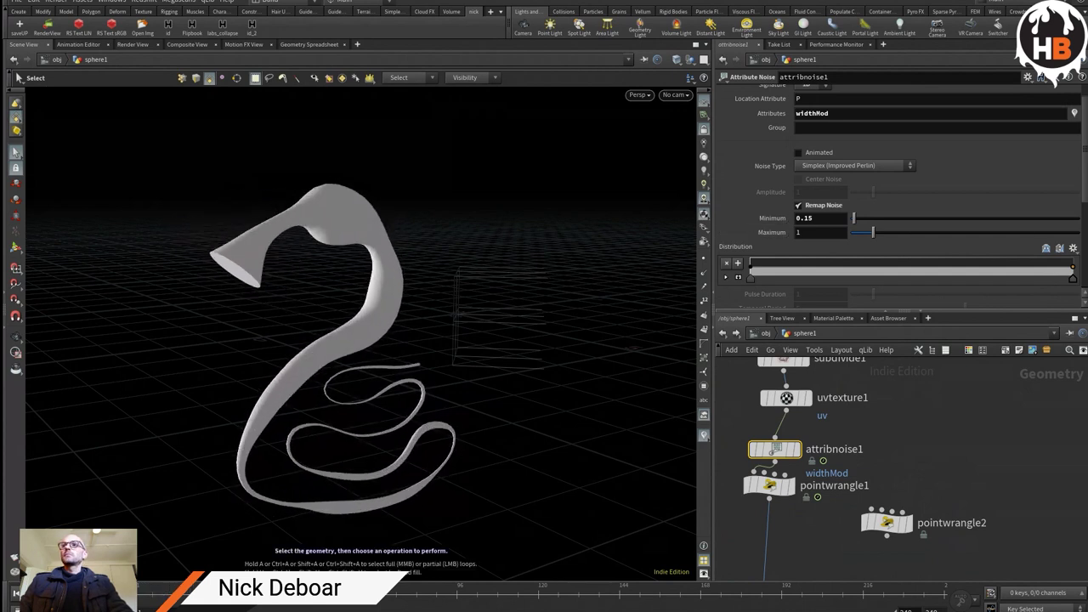
Step: Set remap 0.12 to 1.29, Max Octaves 1.08, Lacunarity 1.23, Roughness 0.409
left_click_drag(873, 232, 853, 219)
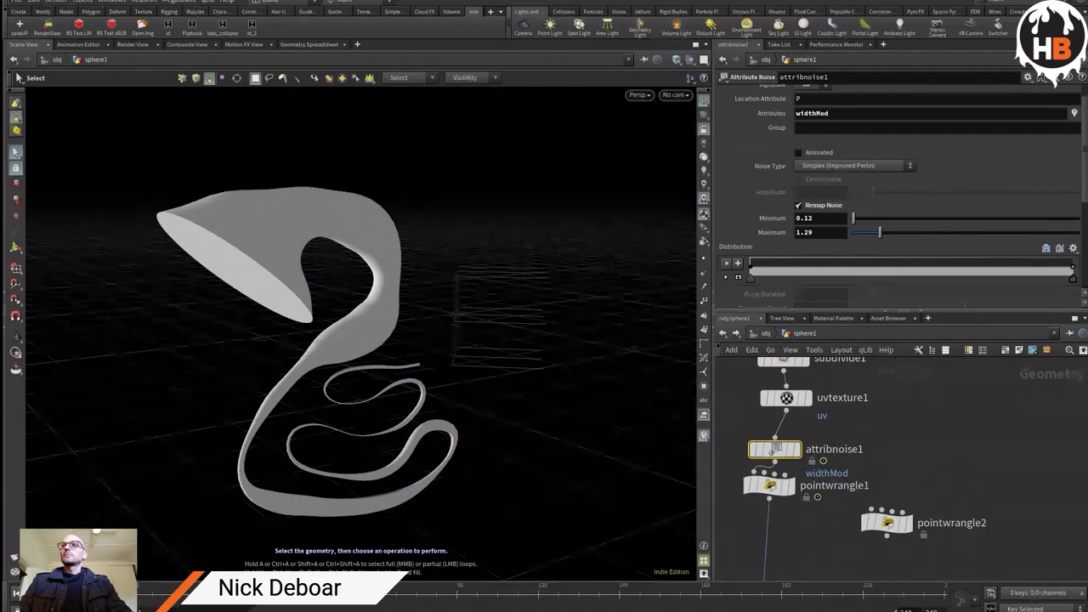
scroll(899, 196, "down", 3)
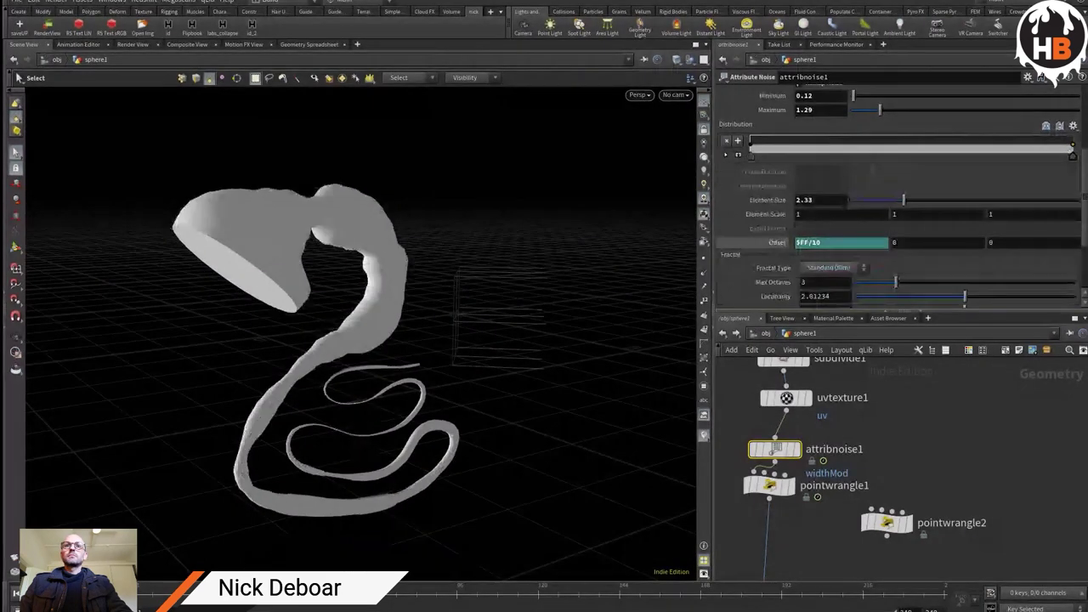
scroll(900, 195, "down", 2)
left_click_drag(964, 226, 896, 227)
left_click_drag(894, 211, 944, 240)
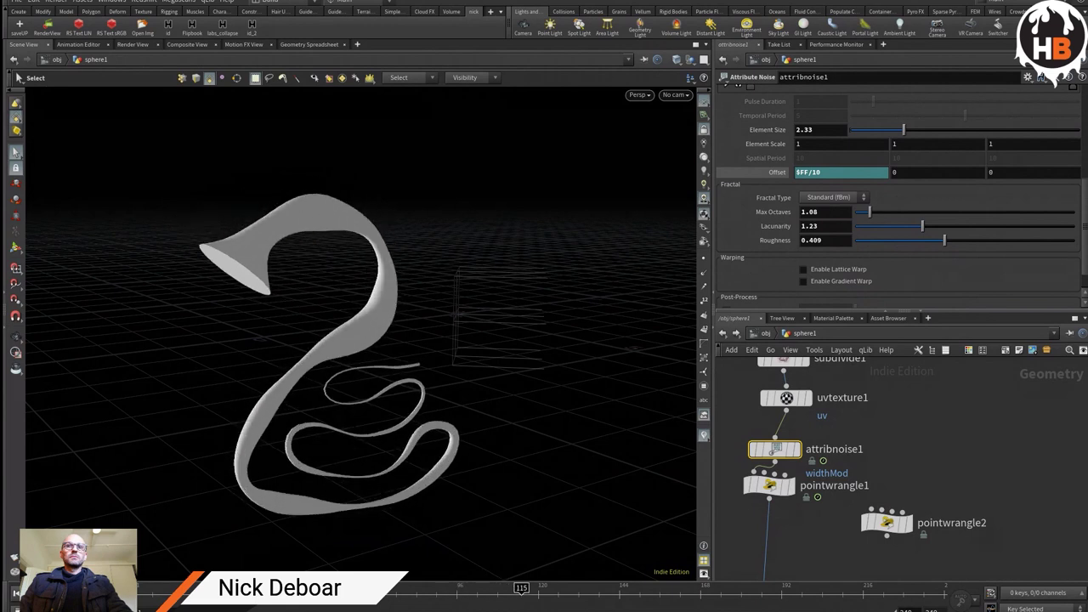
Step: Display merge5 with the green head and bypass polyextrude1
key("h")
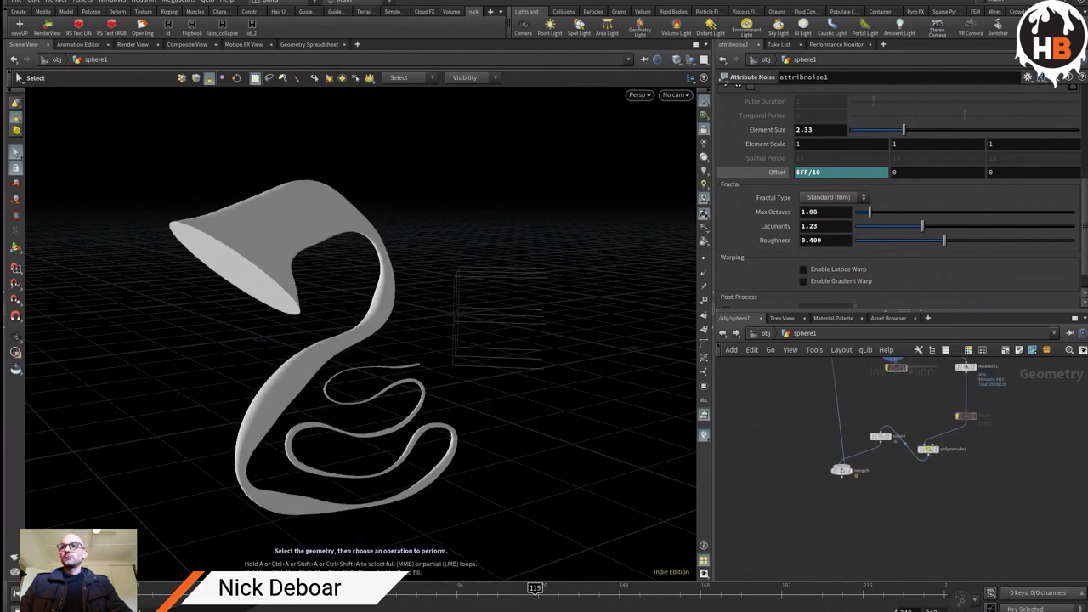
scroll(891, 470, "up", 5)
left_click(763, 470)
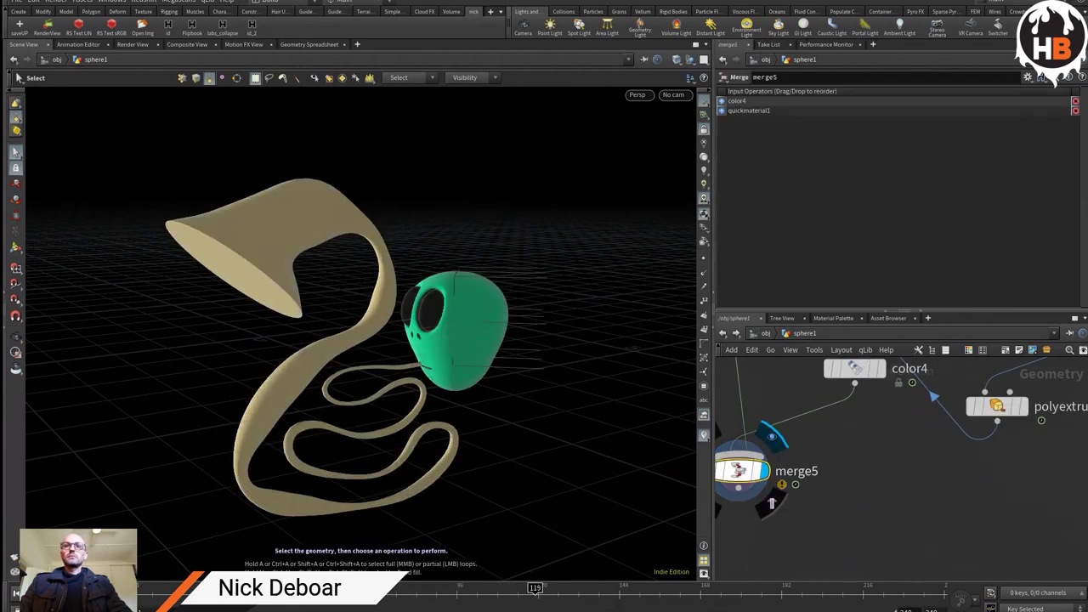
scroll(362, 331, "up", 5)
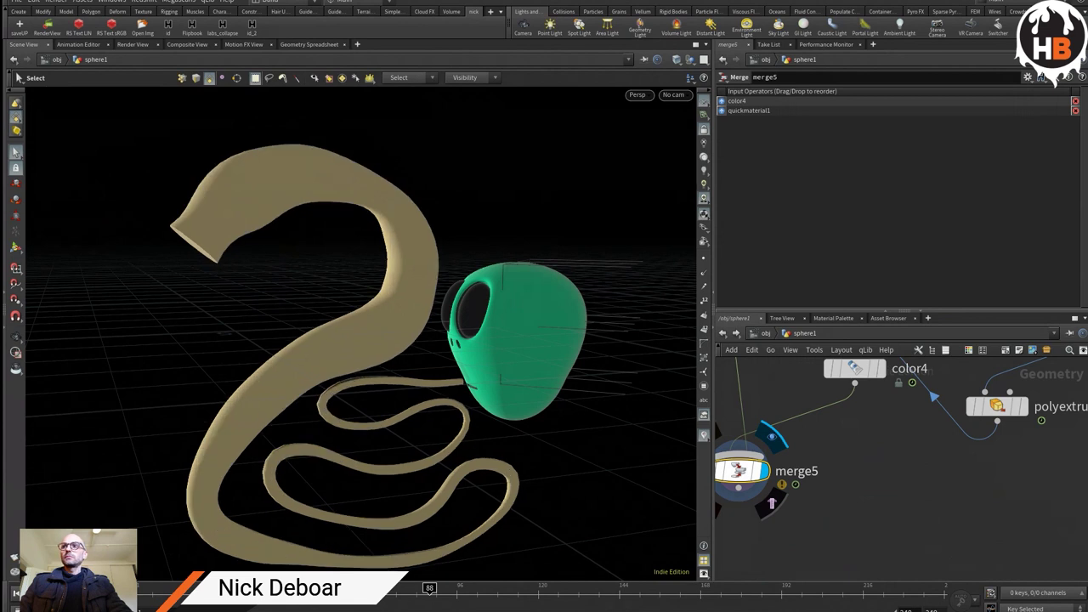
middle_click_drag(996, 407, 927, 490)
left_click(893, 457)
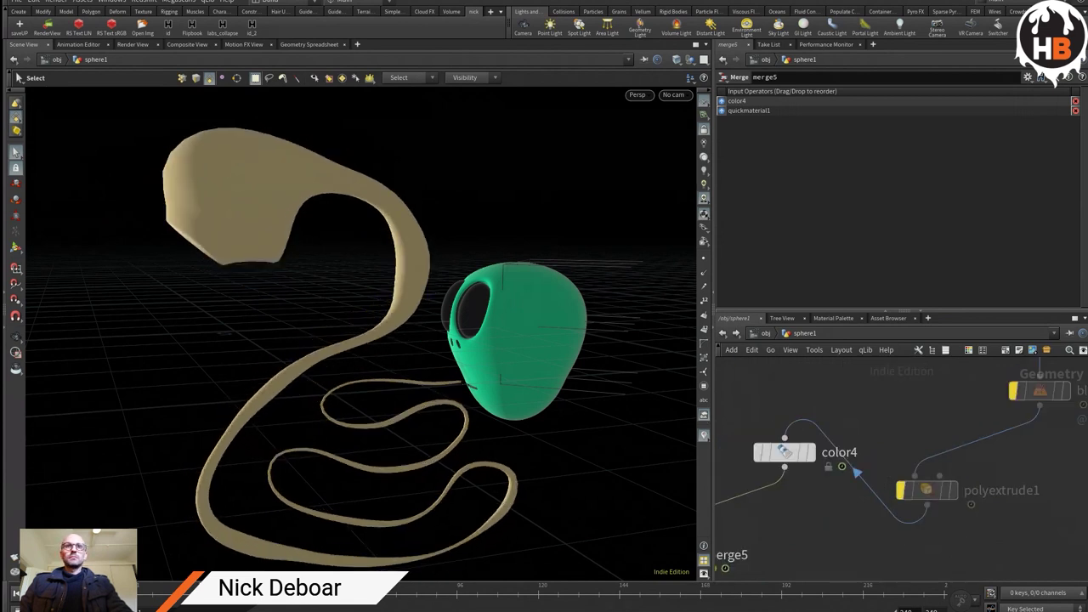
Step: Orbit the scene to view the head and smoothed tube from another side
middle_click_drag(855, 470, 884, 380)
scroll(841, 488, "down", 3)
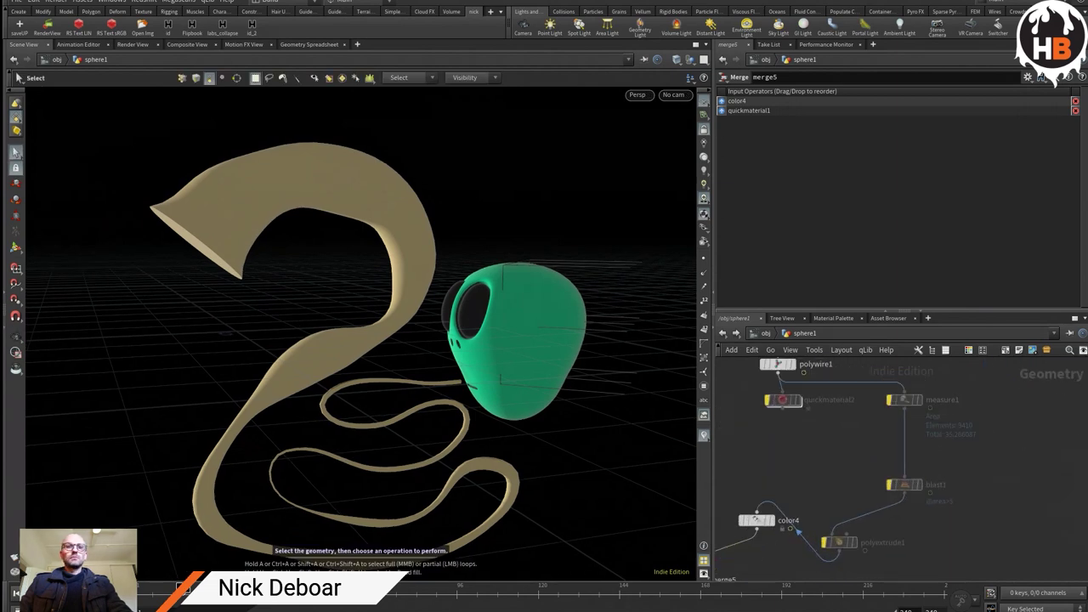
key("Escape")
scroll(470, 463, "down", 2)
left_click_drag(425, 340, 620, 345)
key("s")
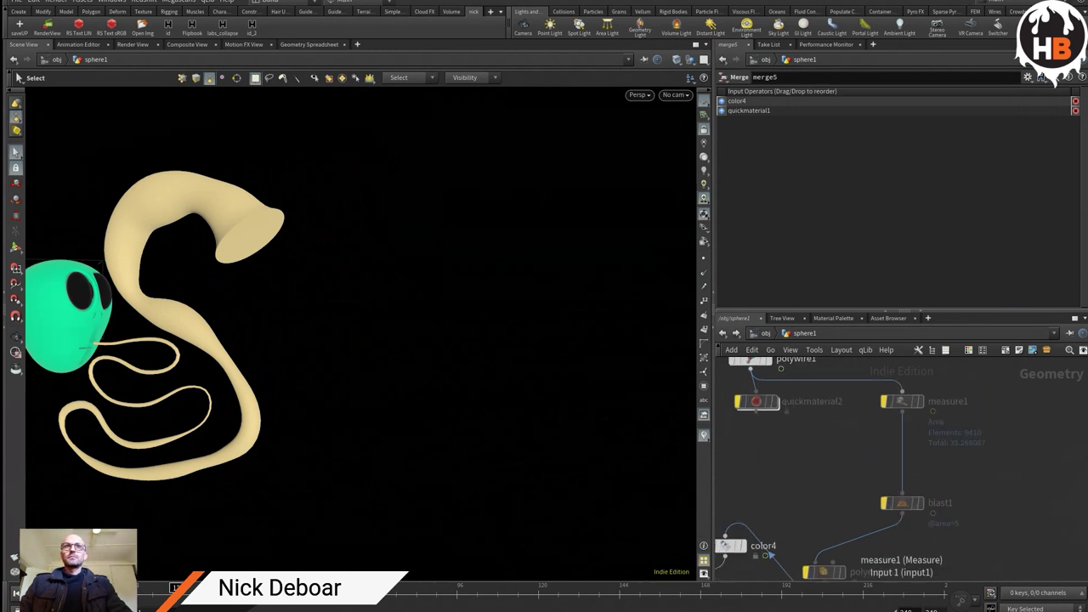
Step: Add a Timeshift node fed by polywire1, then delete it
scroll(884, 548, "up", 5)
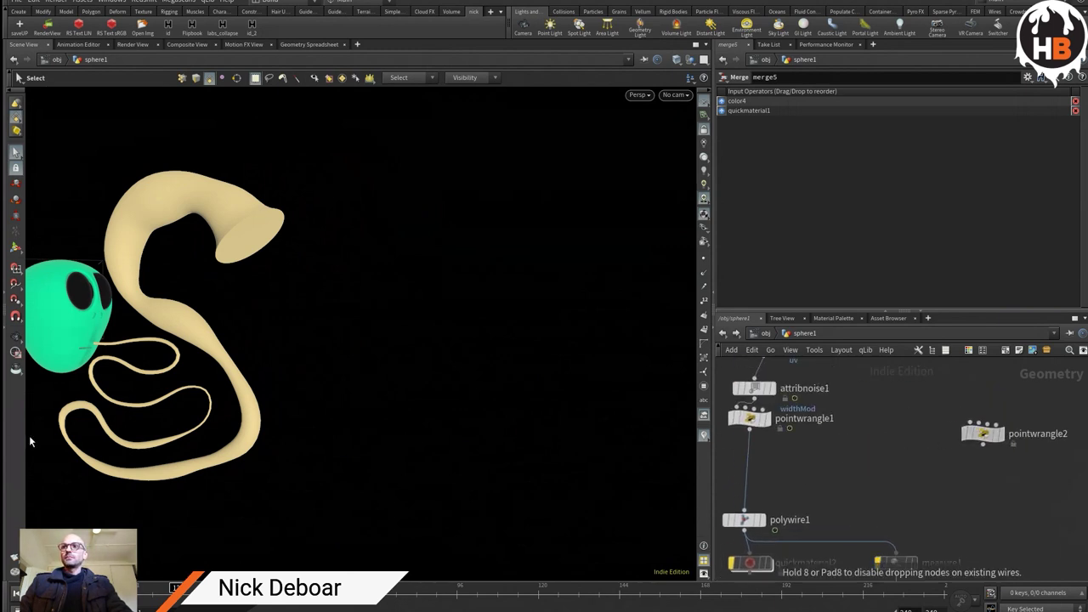
left_click(899, 557)
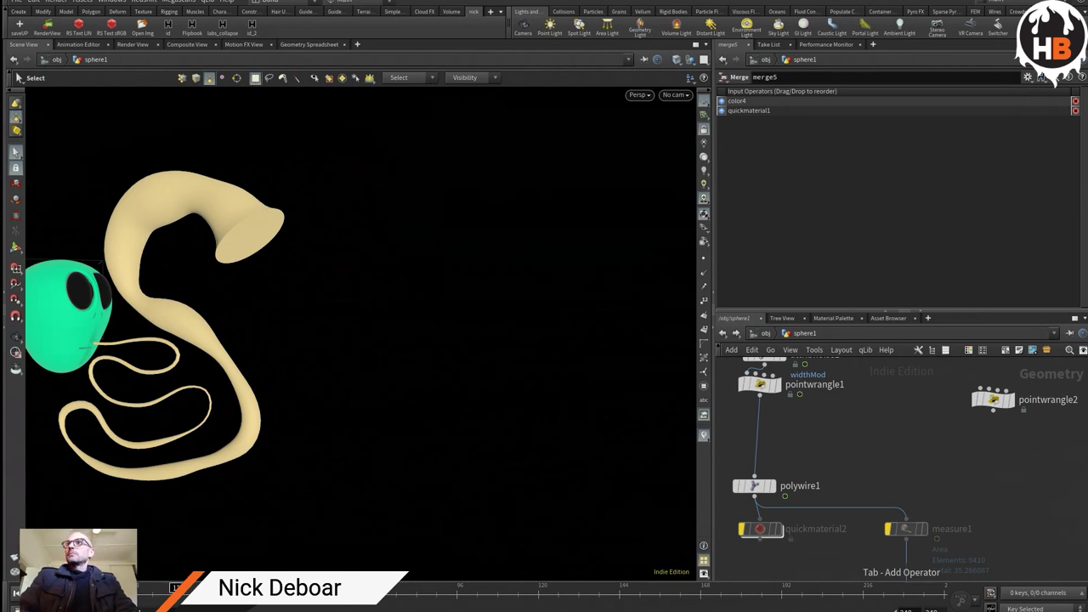
left_click(889, 450)
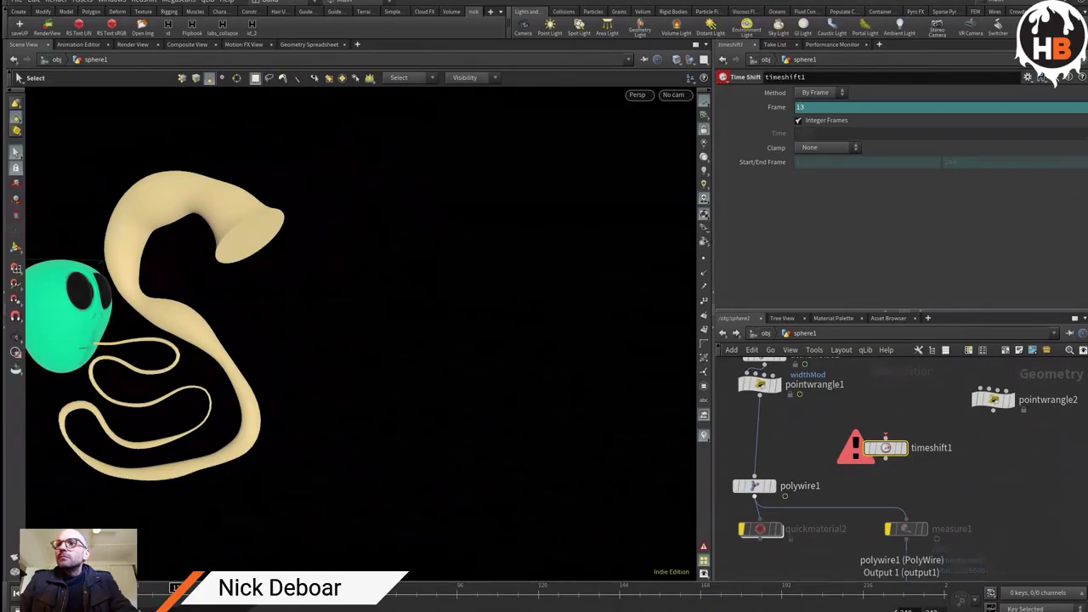
left_click_drag(756, 497, 876, 436)
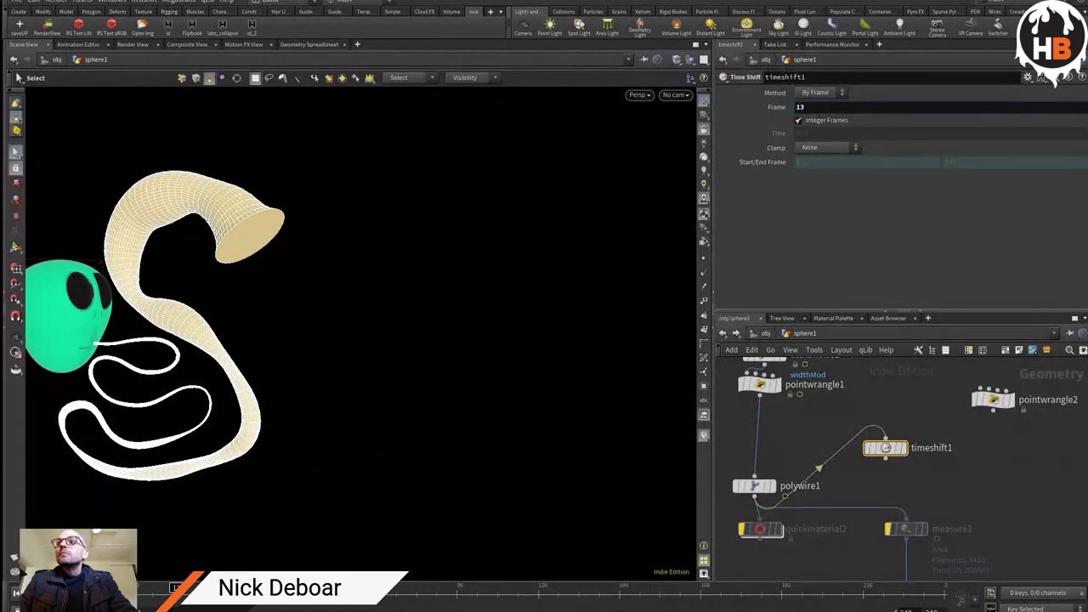
key("Delete")
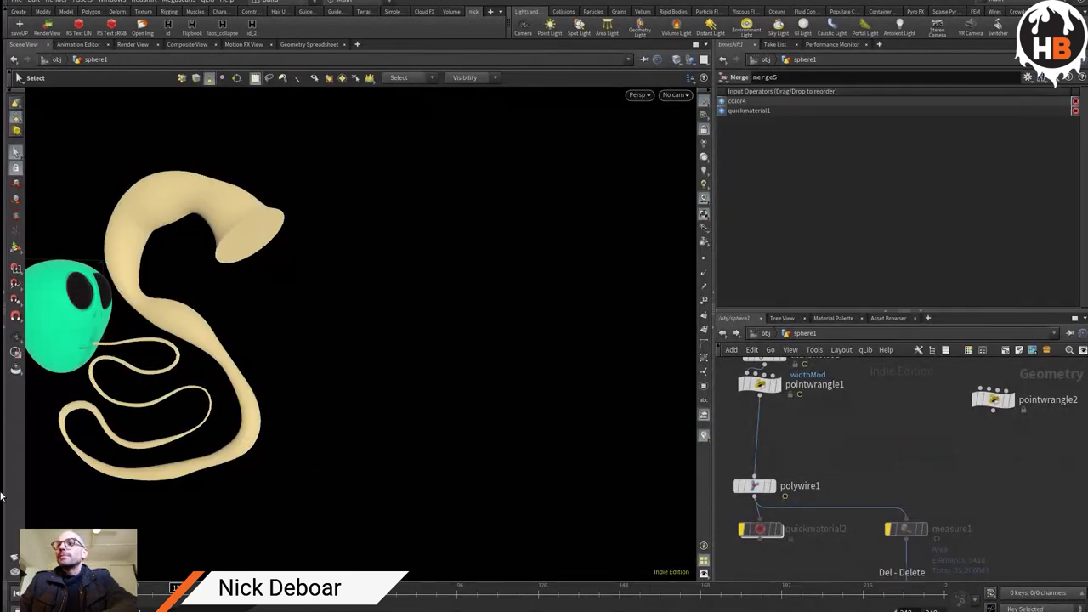
left_click(911, 405)
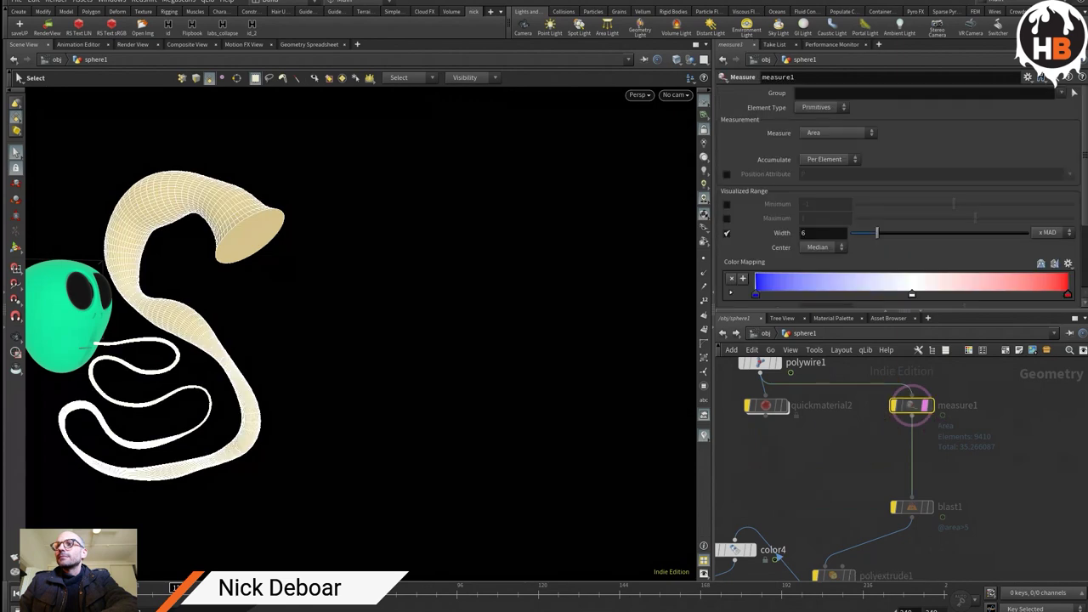
key("Delete")
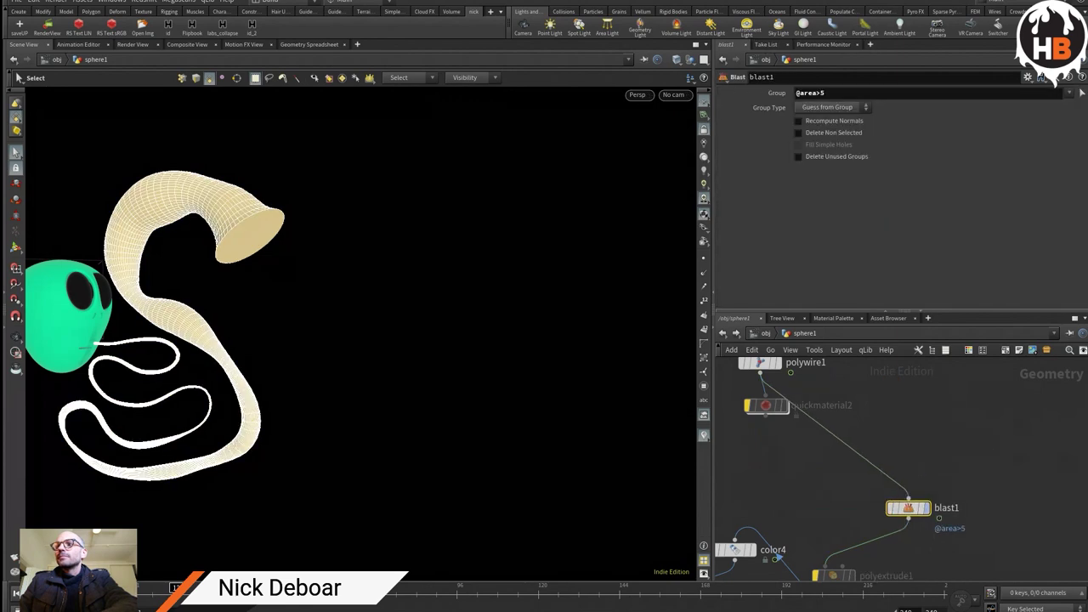
left_click(932, 486)
key("Return")
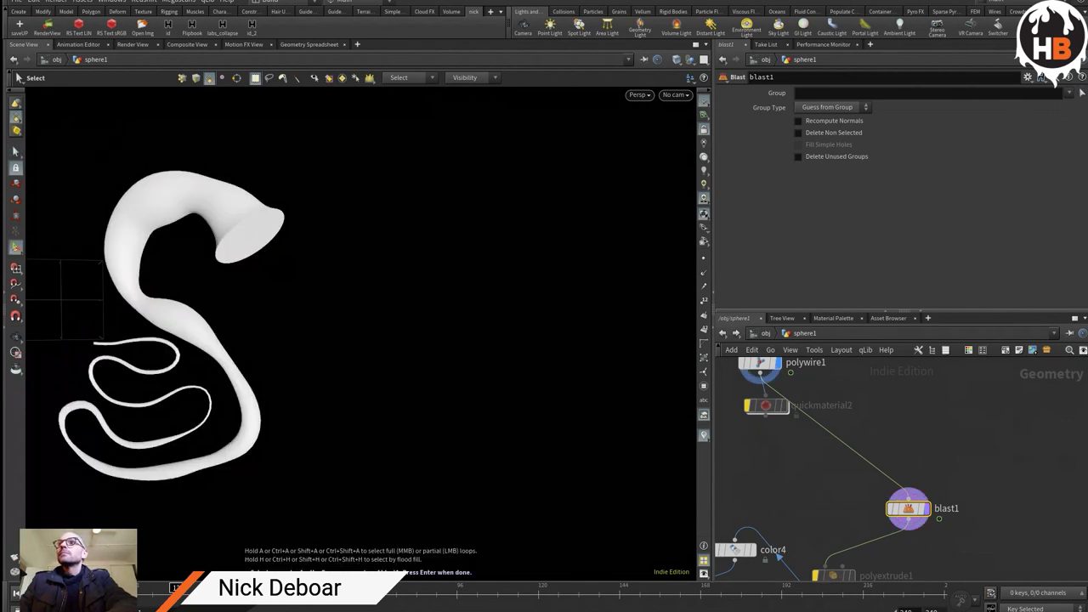
Step: Blast away the tube's open end cap, then display merge5 framed on the alien head
left_click(250, 231)
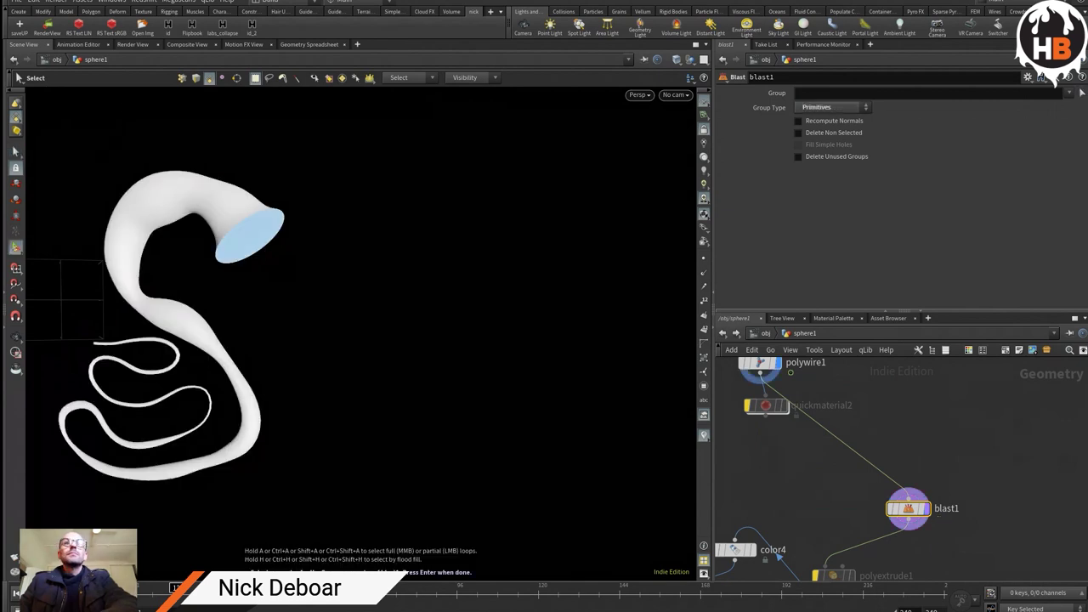
key("Delete")
middle_click_drag(850, 510, 855, 439)
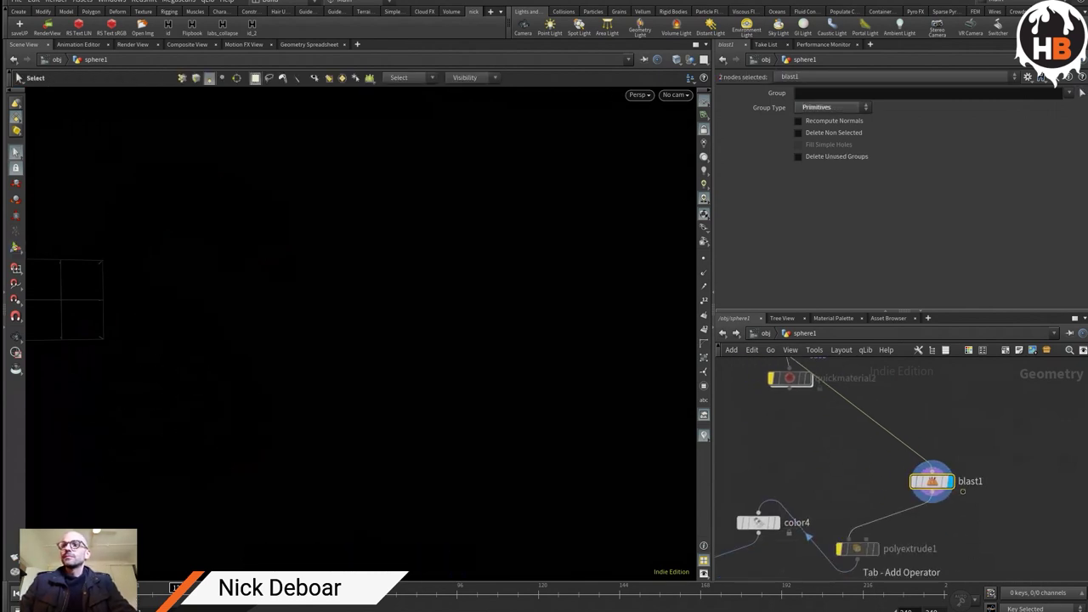
middle_click_drag(850, 543, 1030, 438)
double_click(899, 489)
key("Return")
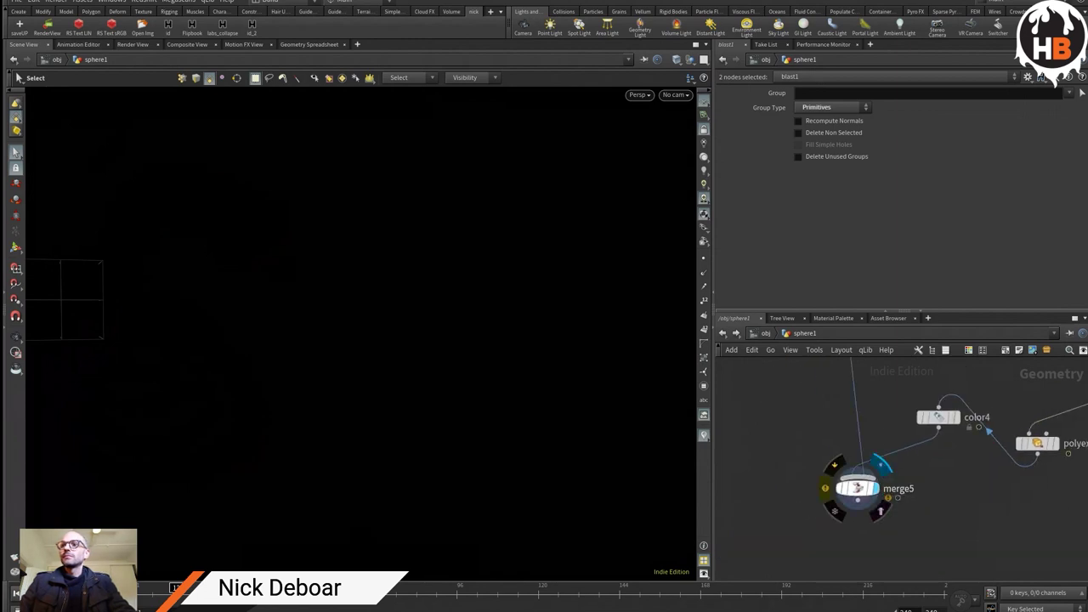
left_click(879, 464)
key("space+g")
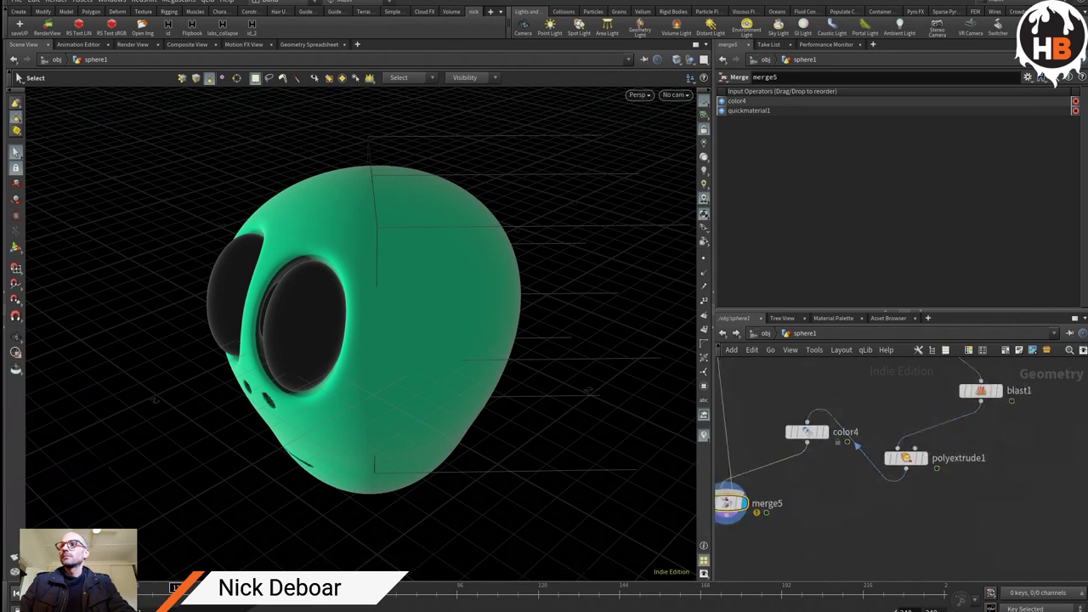
Step: Frame the whole tube from the side and delete the old blast1 node
key("Return")
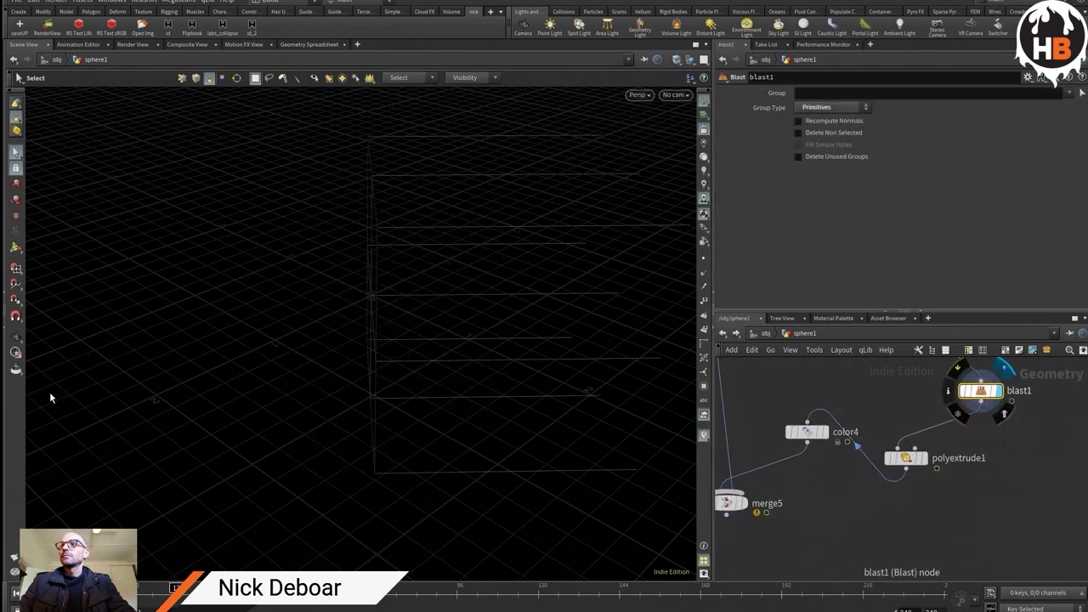
key("Return")
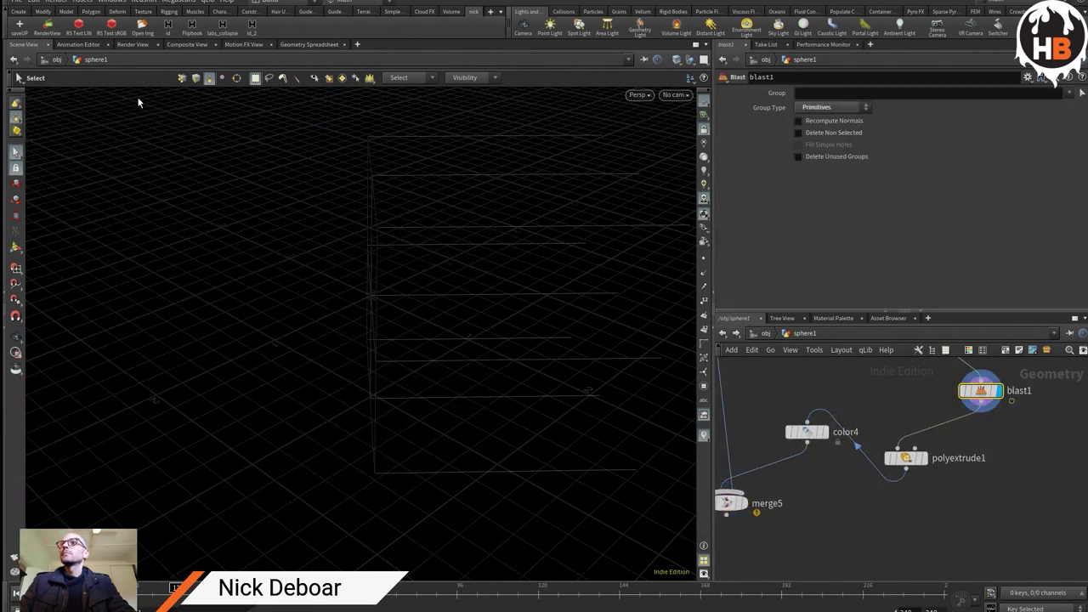
key("h")
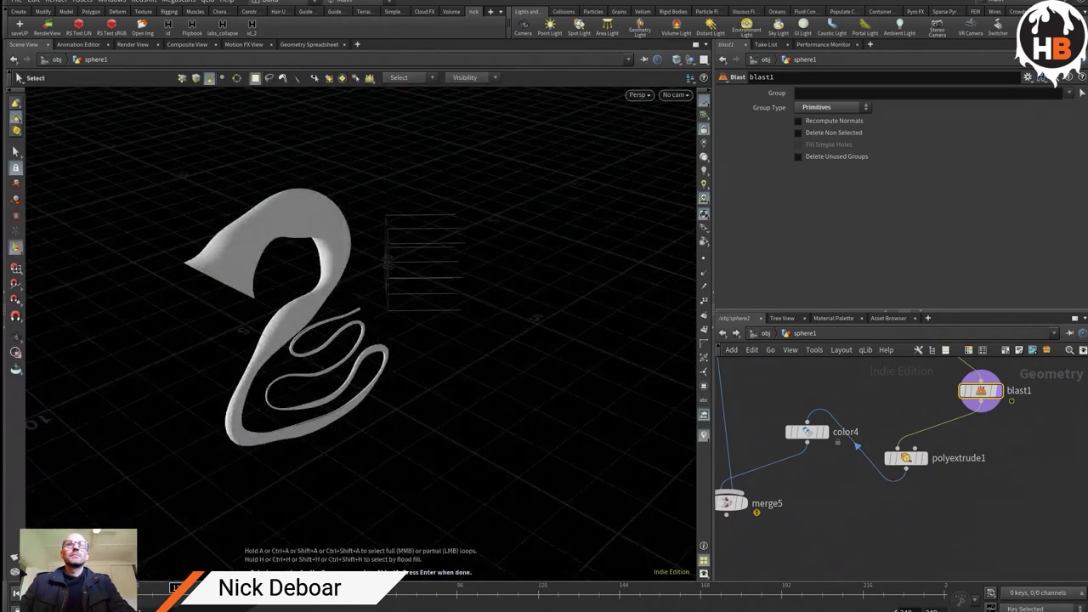
left_click_drag(221, 498, 54, 498, "alt")
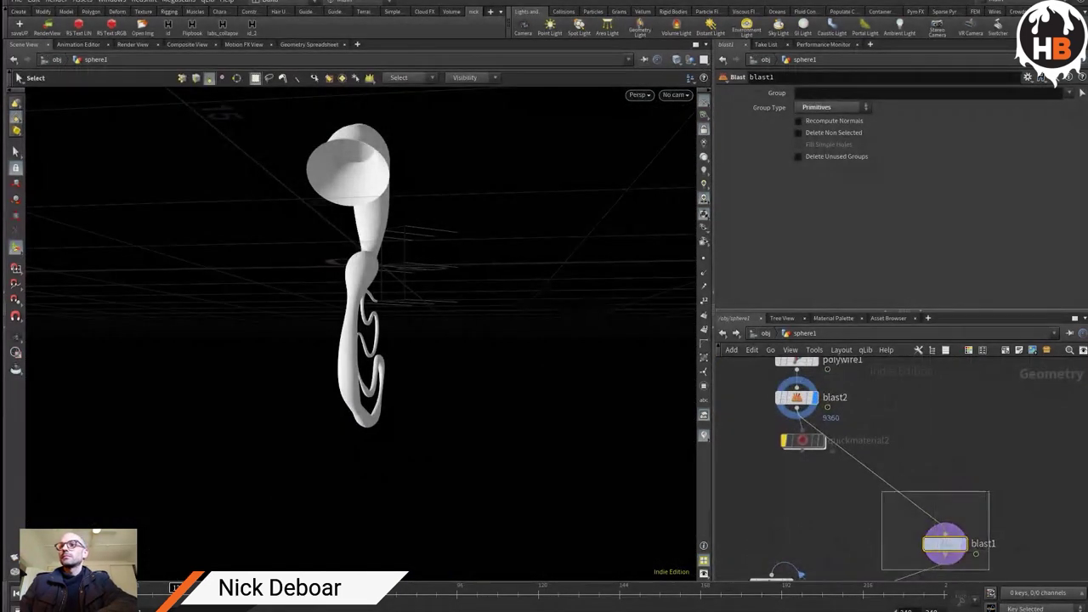
key("Delete")
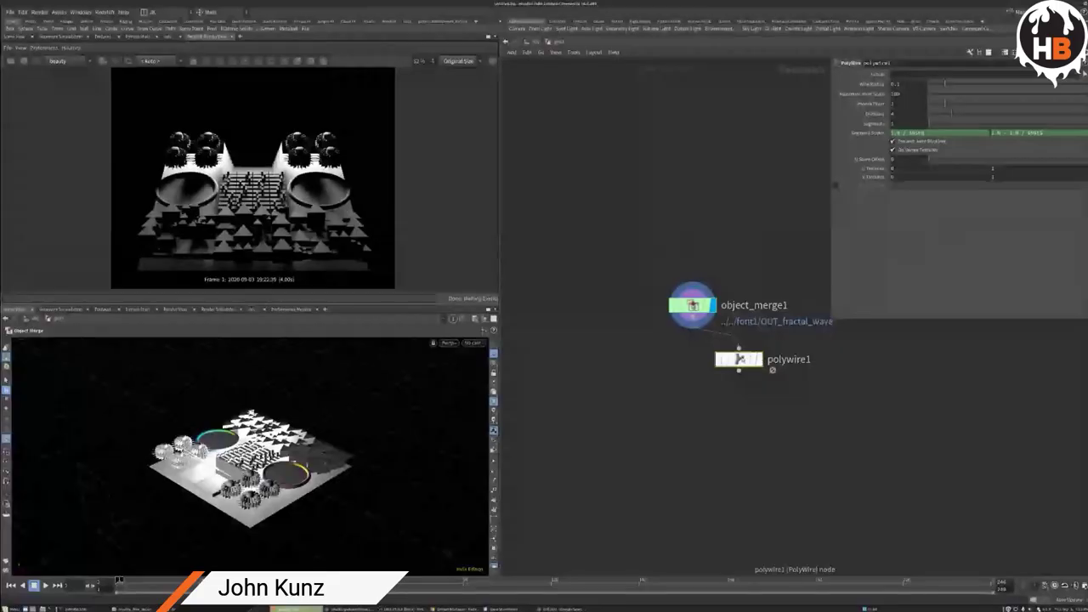
Step: Insert a Convert node between object_merge1 and polywire1 and hide other objects in the viewport
left_click(738, 359)
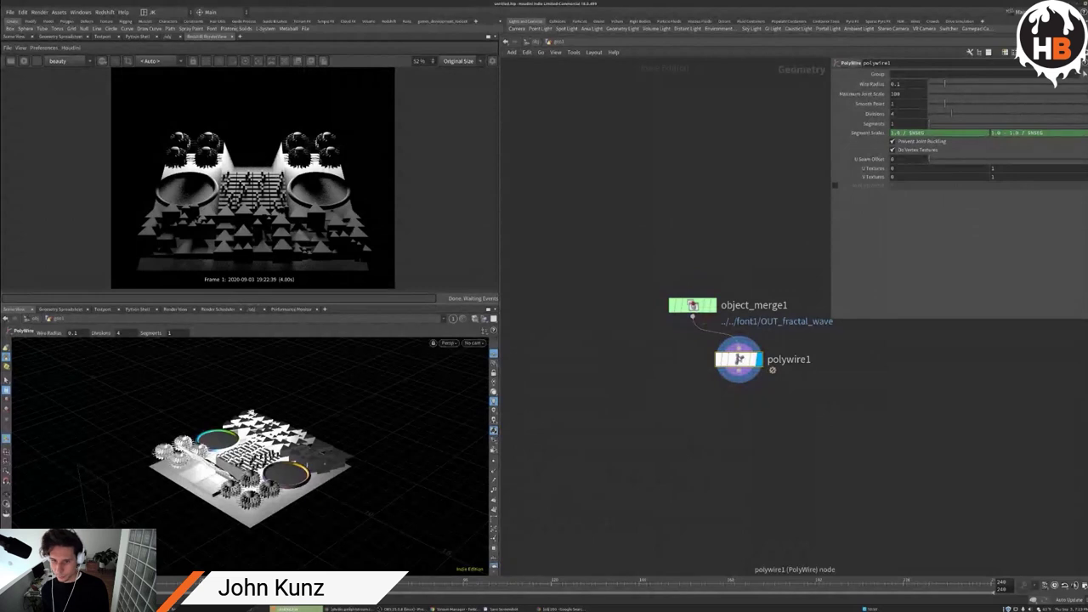
middle_click(692, 306)
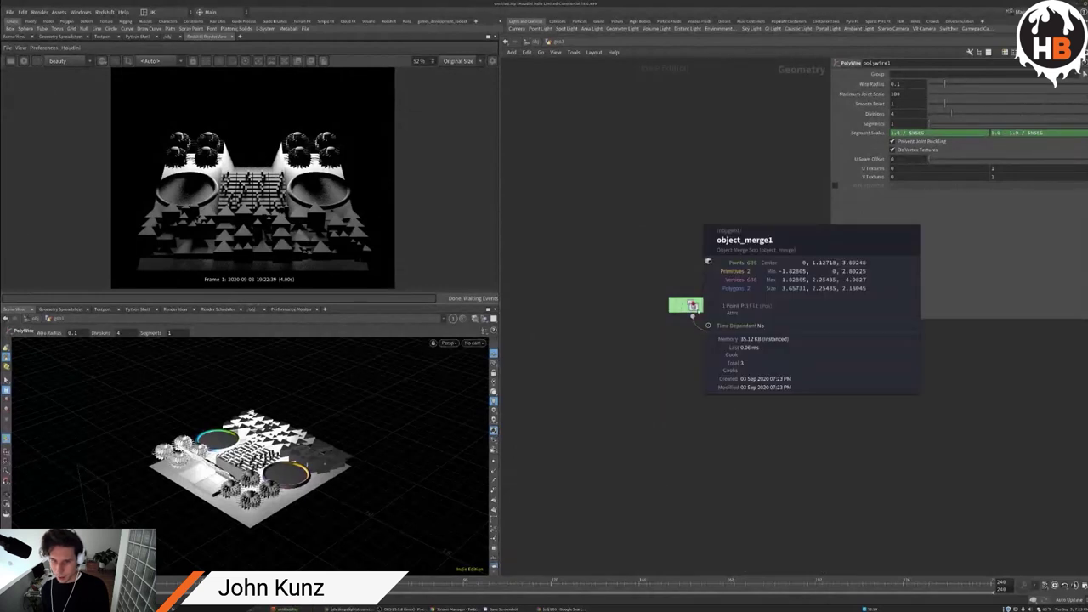
key("Tab")
type("c")
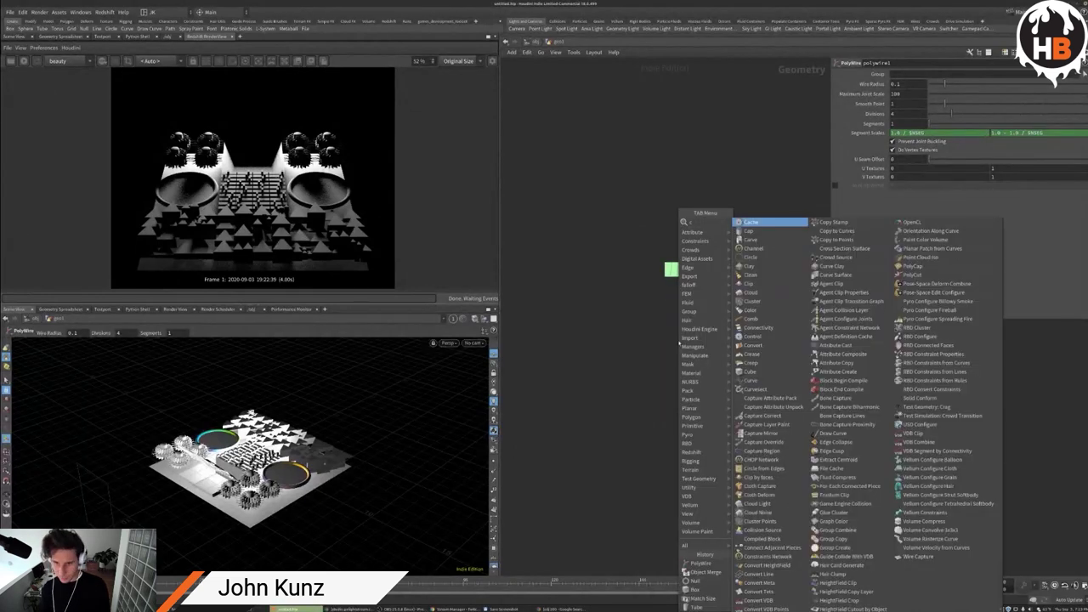
type("onvert")
key("Return")
left_click(691, 321)
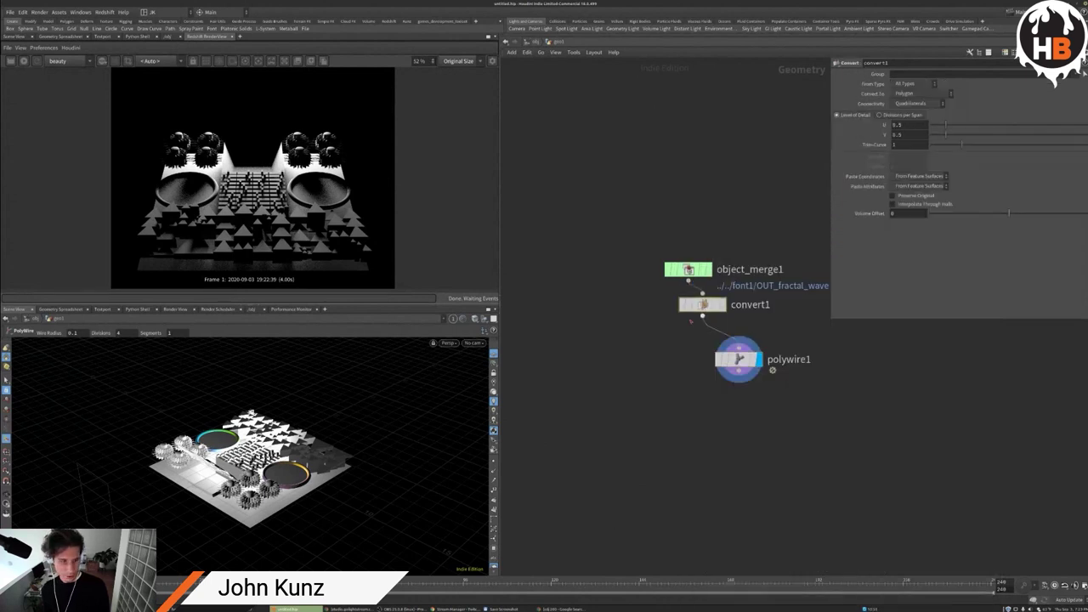
middle_click_drag(558, 383, 540, 317)
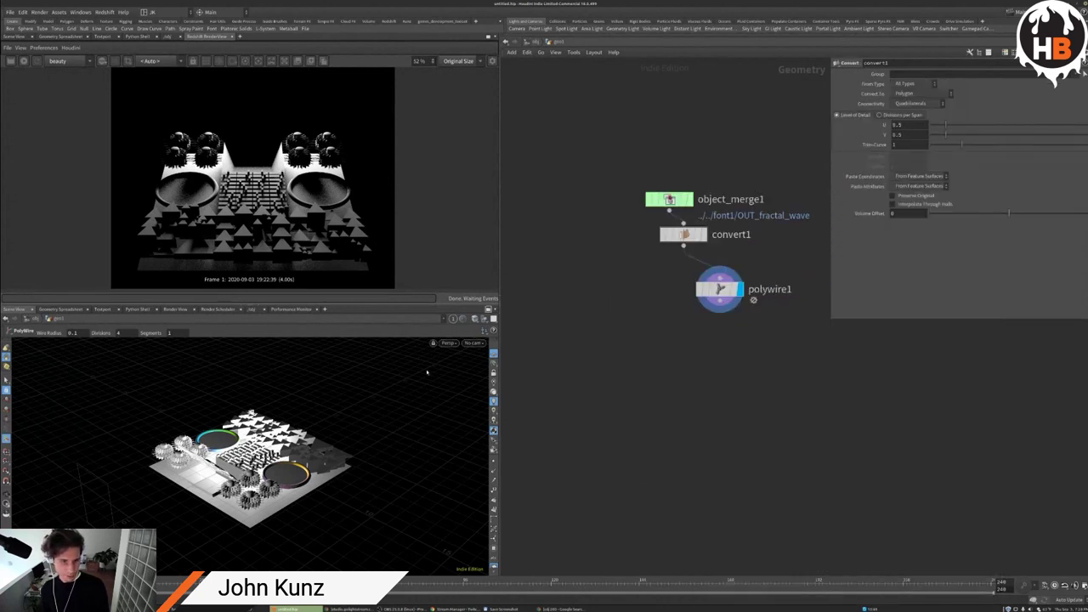
left_click(484, 318)
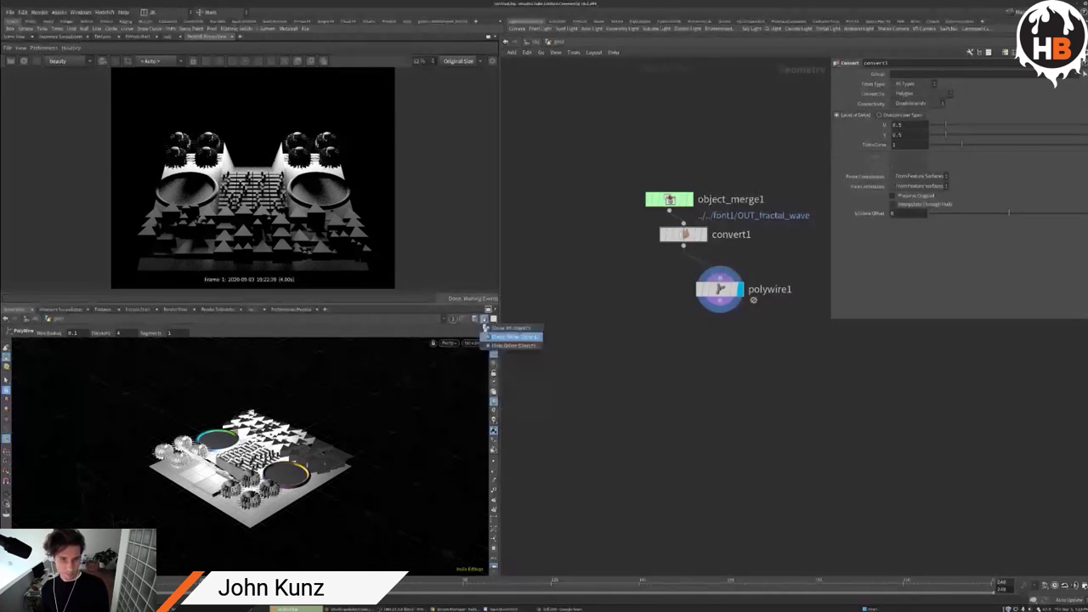
left_click(514, 345)
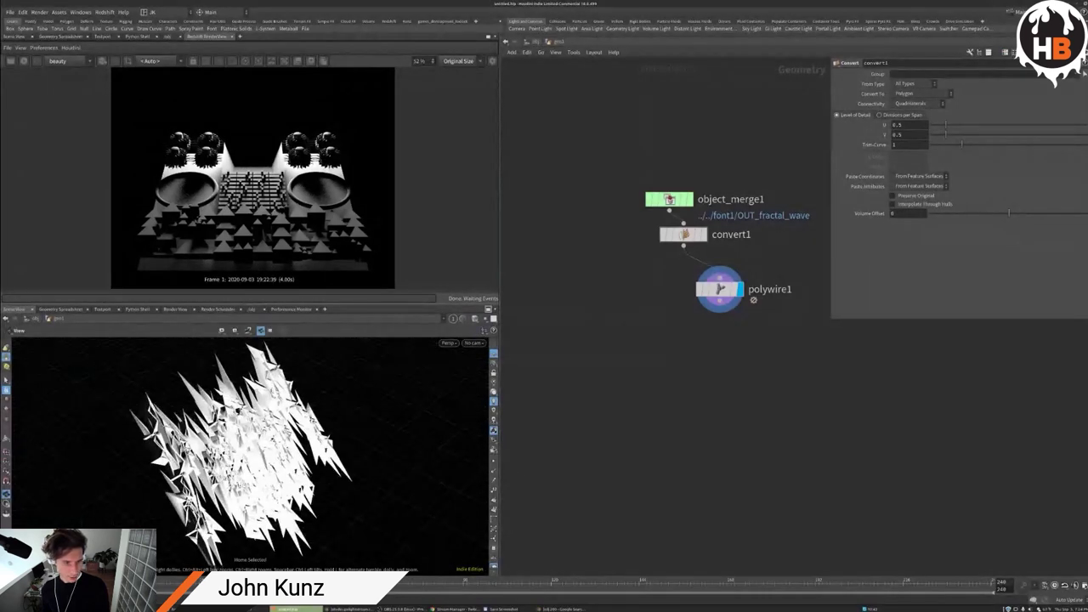
Step: Give polywire1 wire radius 0.01 and 8 divisions, with Vertex Textures and Joint Buckling off
left_click(719, 289)
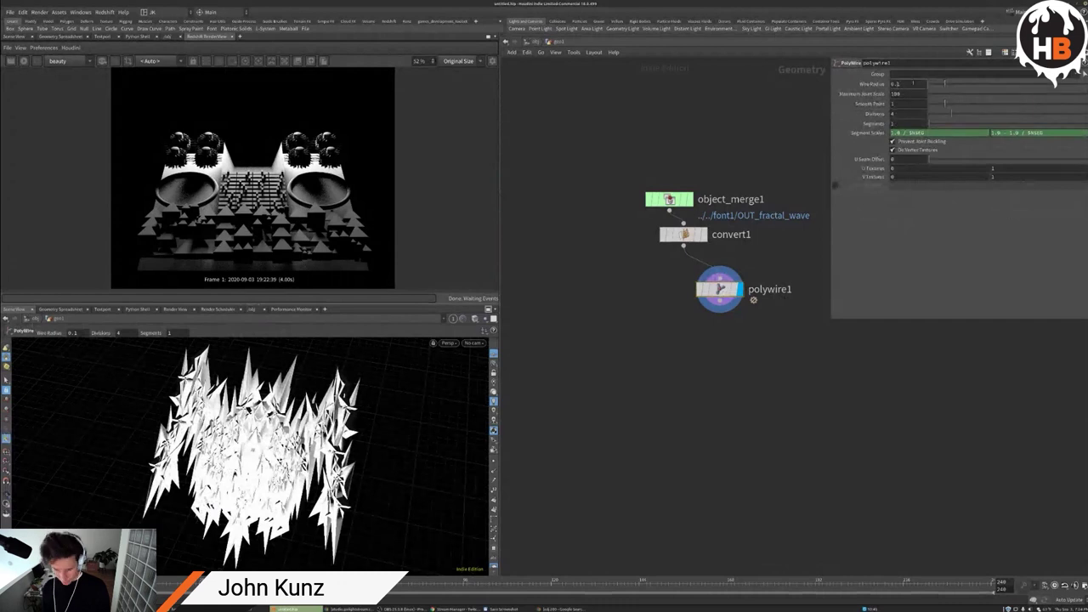
type("0.01")
key("Return")
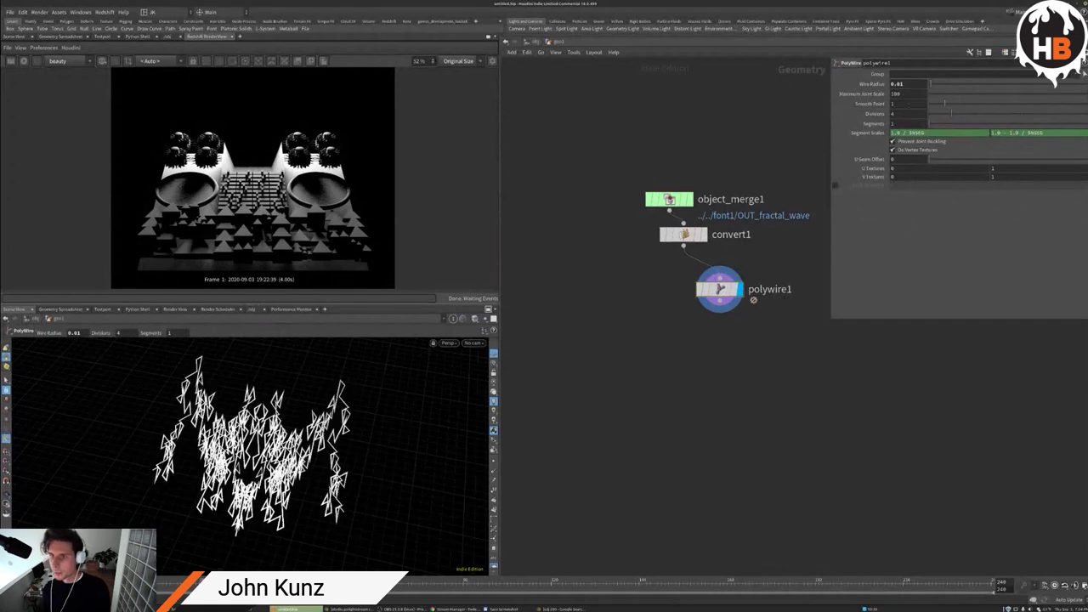
double_click(901, 113)
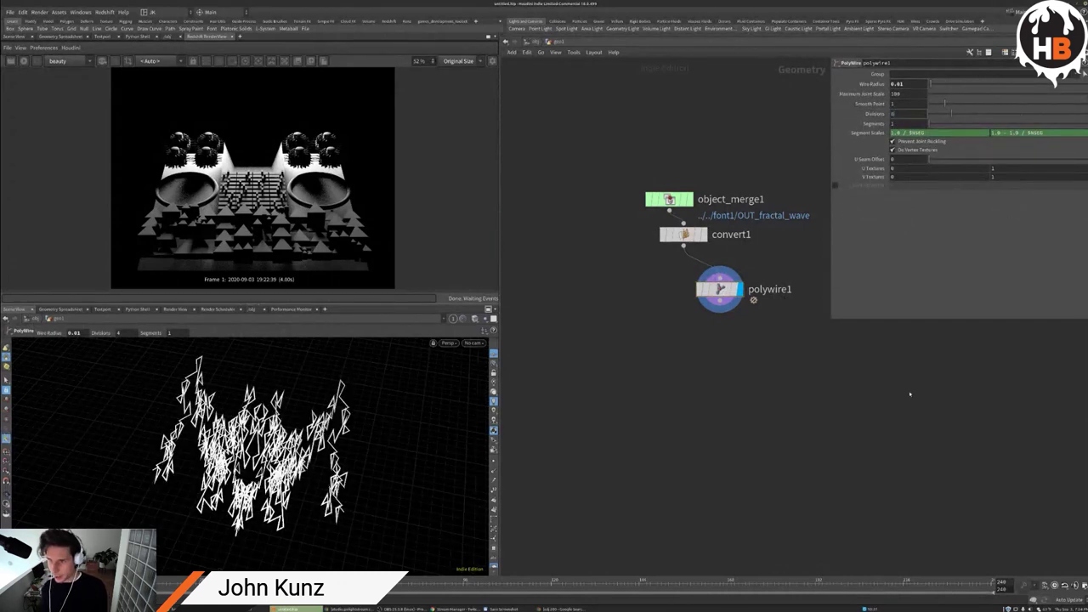
type("8")
key("Return")
left_click(891, 149)
left_click(891, 141)
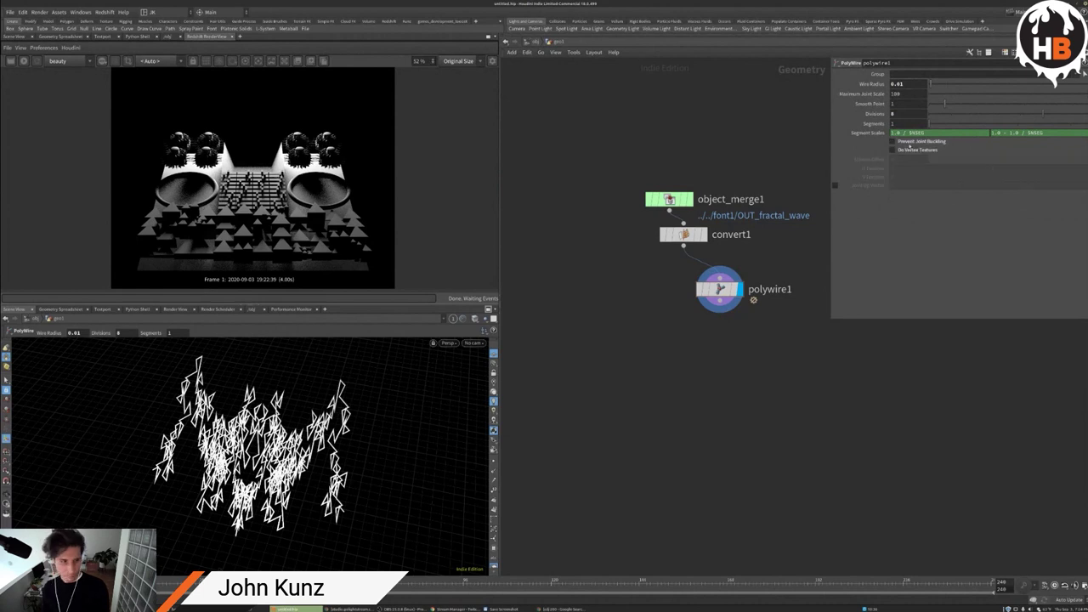
Step: Line up the node chain, set Maximum Joint Scale to 1, and return to object level
left_click_drag(719, 289, 683, 276)
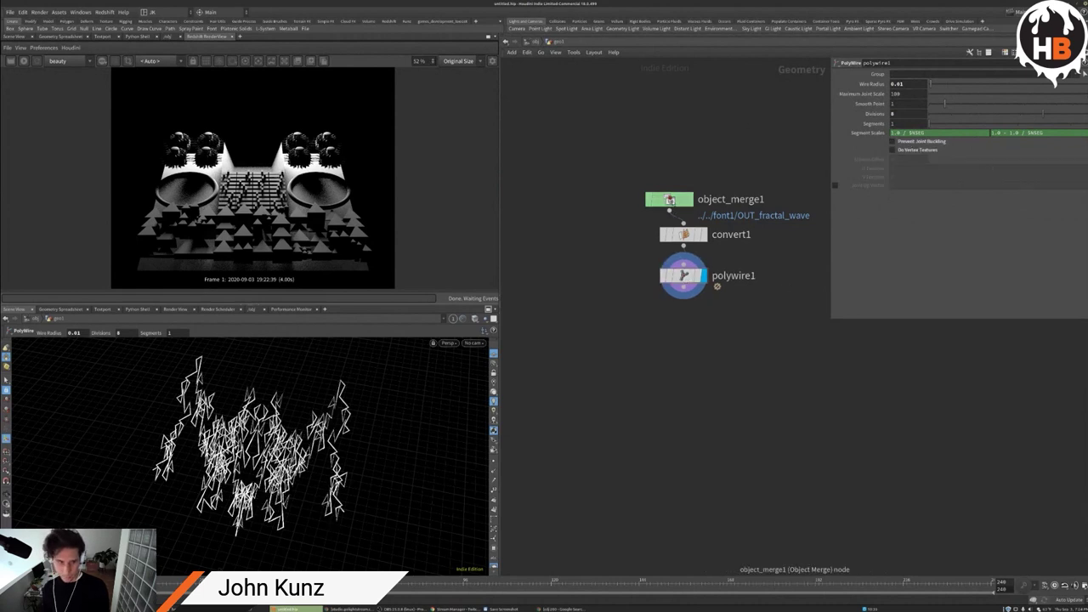
left_click_drag(669, 199, 684, 185)
double_click(897, 93)
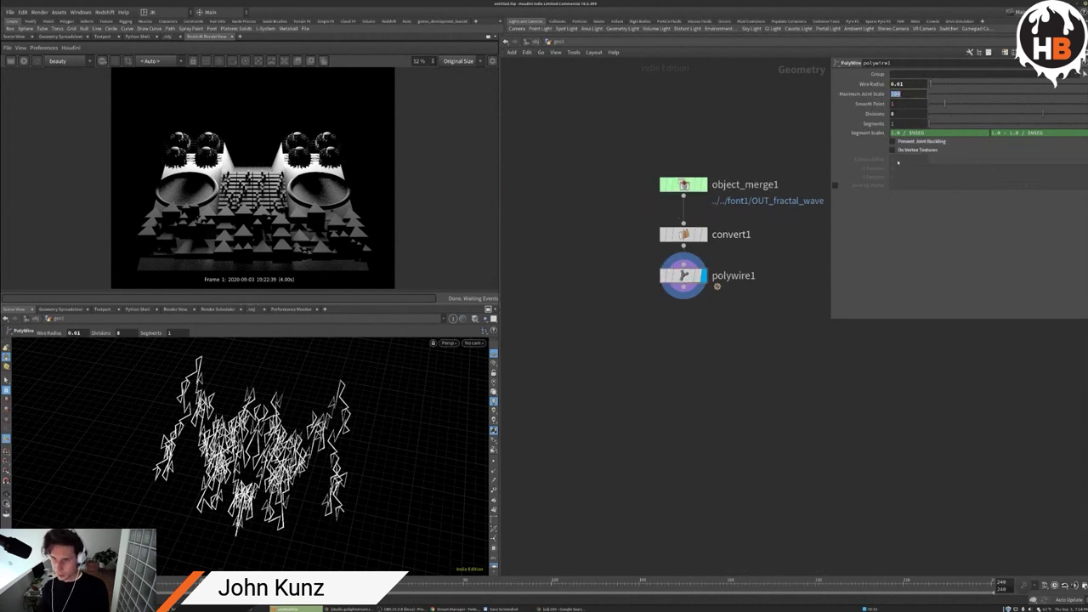
type("1")
key("Return")
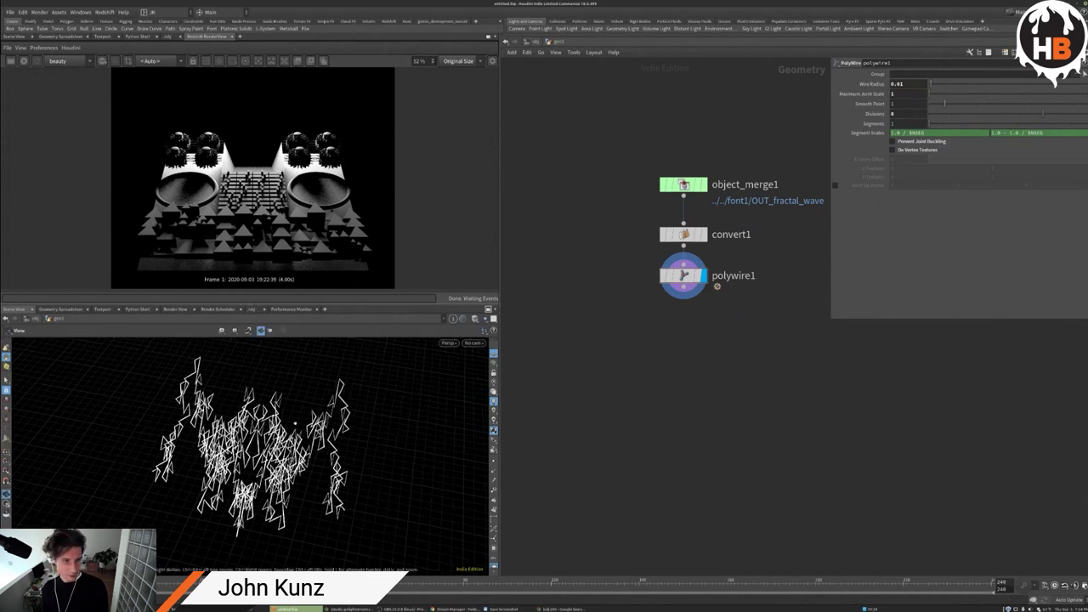
left_click(535, 42)
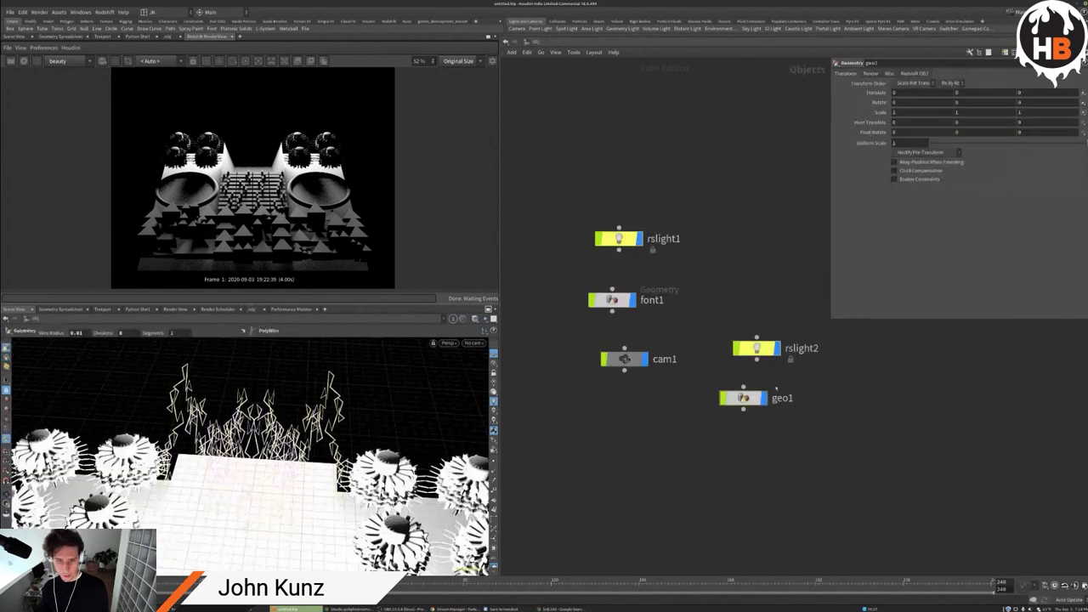
Step: Set geo1 as rslight2's mesh object and render the scene again
left_click(756, 348)
scroll(1020, 212, "down", 2)
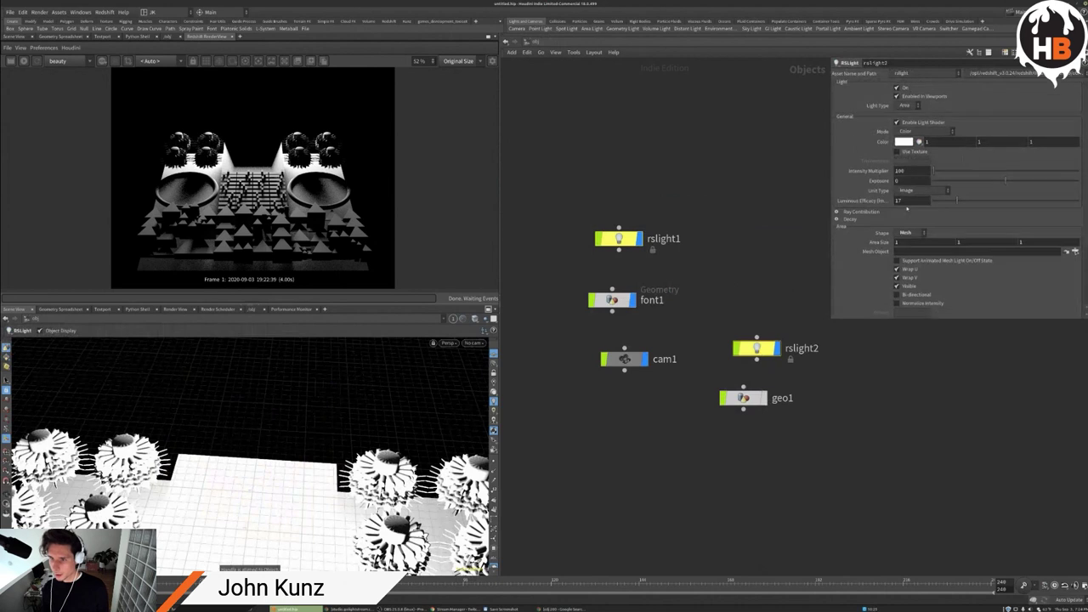
left_click(1076, 220)
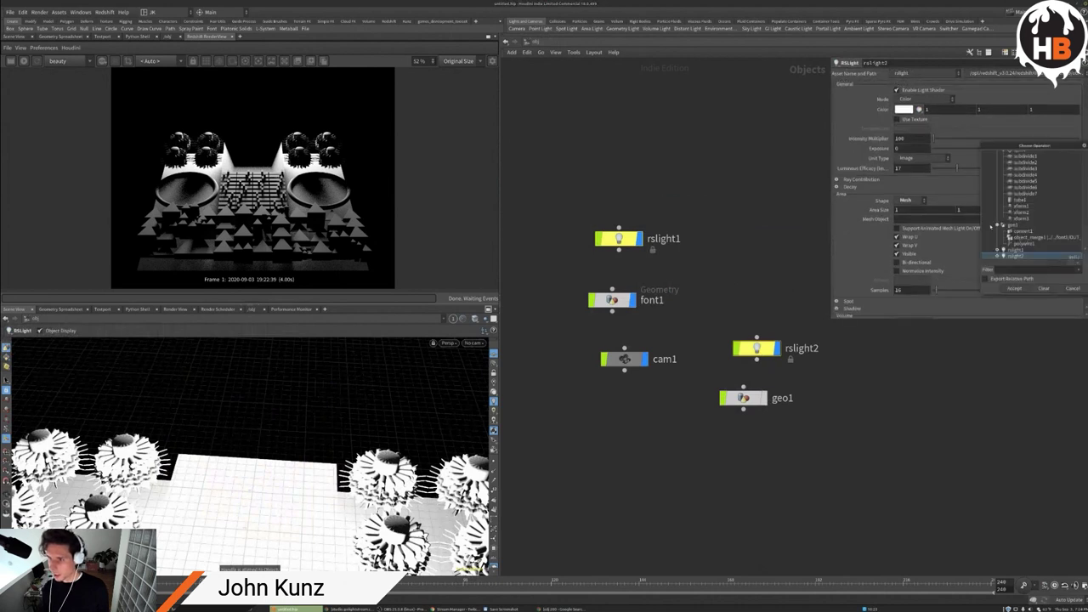
left_click(1013, 225)
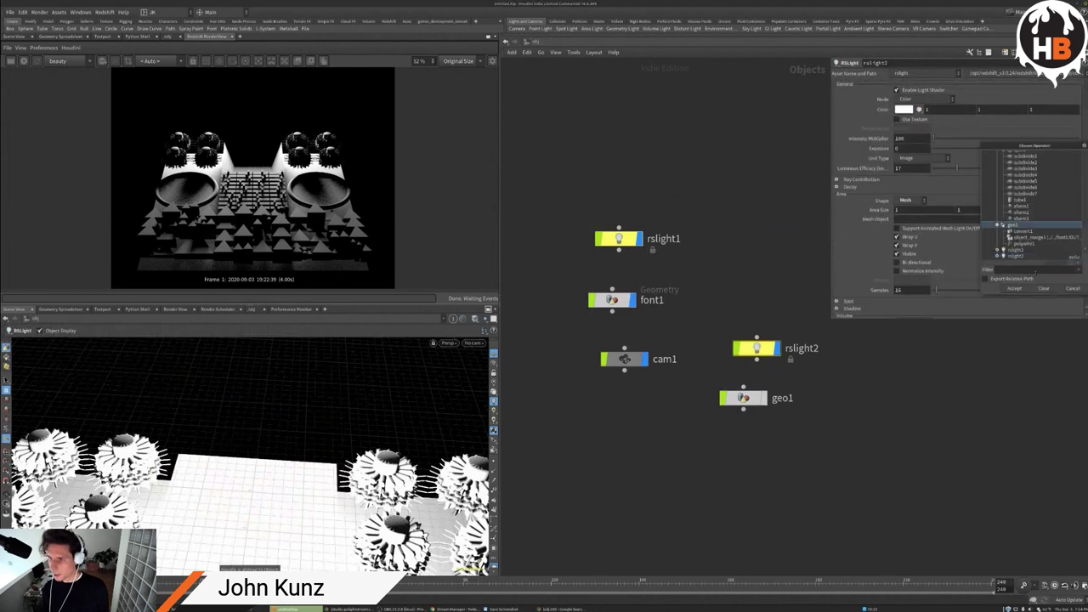
left_click(1020, 290)
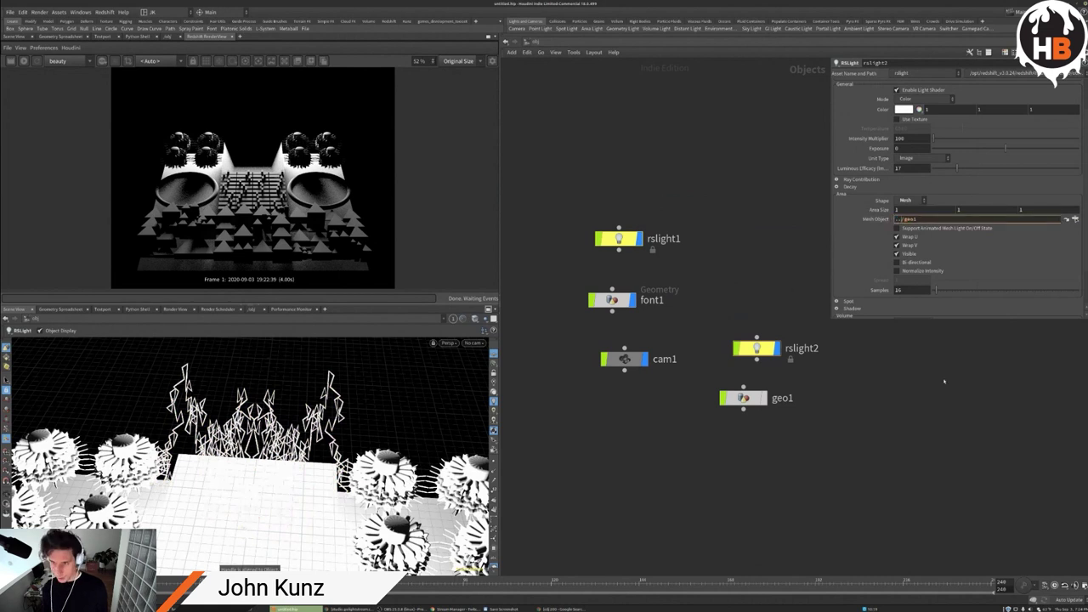
left_click(23, 61)
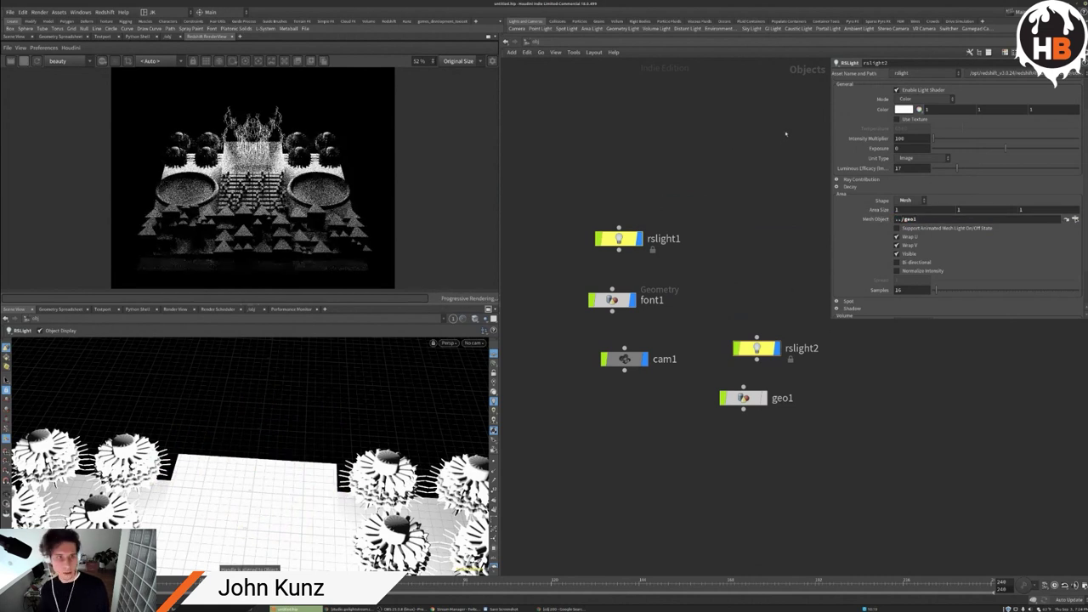
middle_click_drag(740, 224, 728, 205)
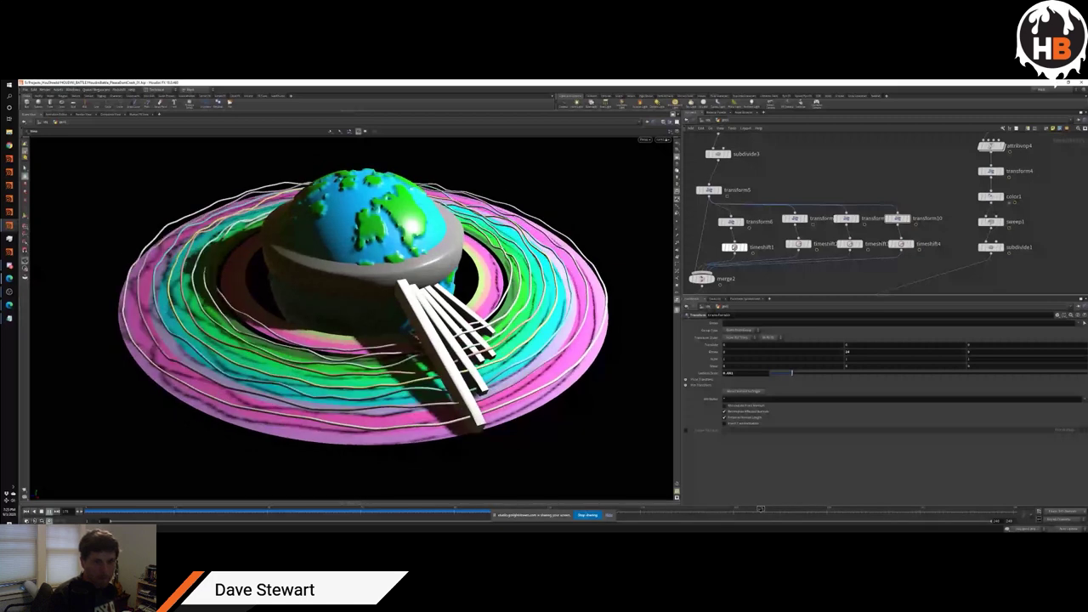
key("Tab")
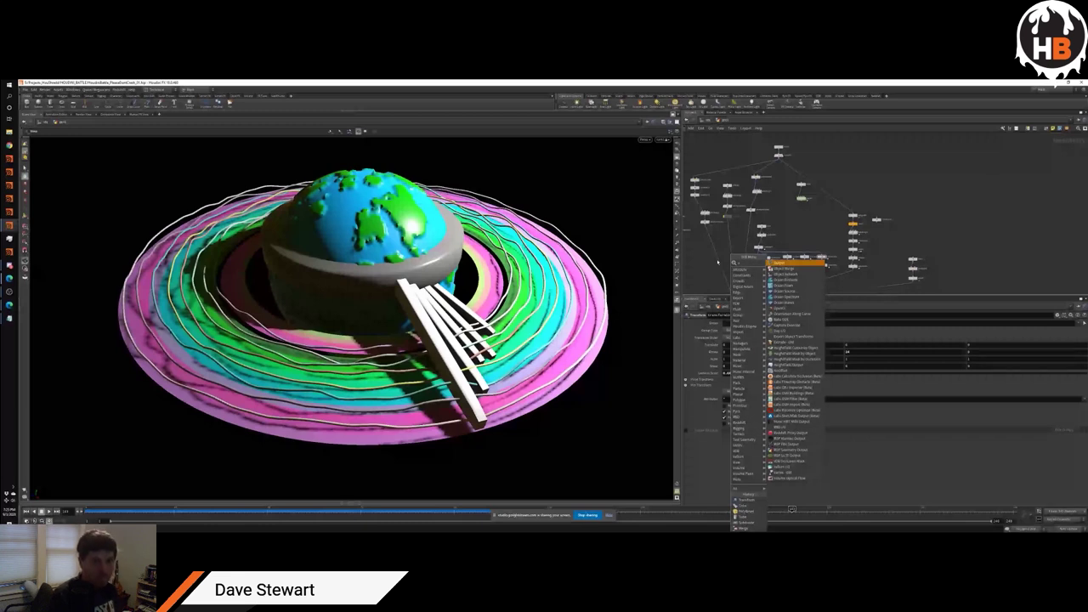
key("Return")
left_click(782, 242)
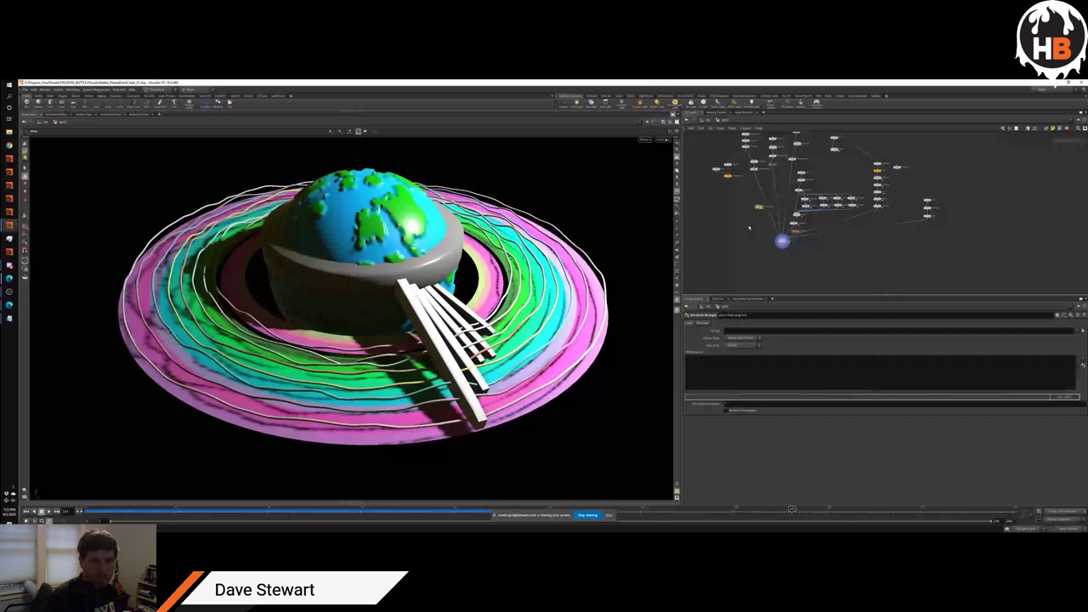
scroll(731, 242, "up", 3)
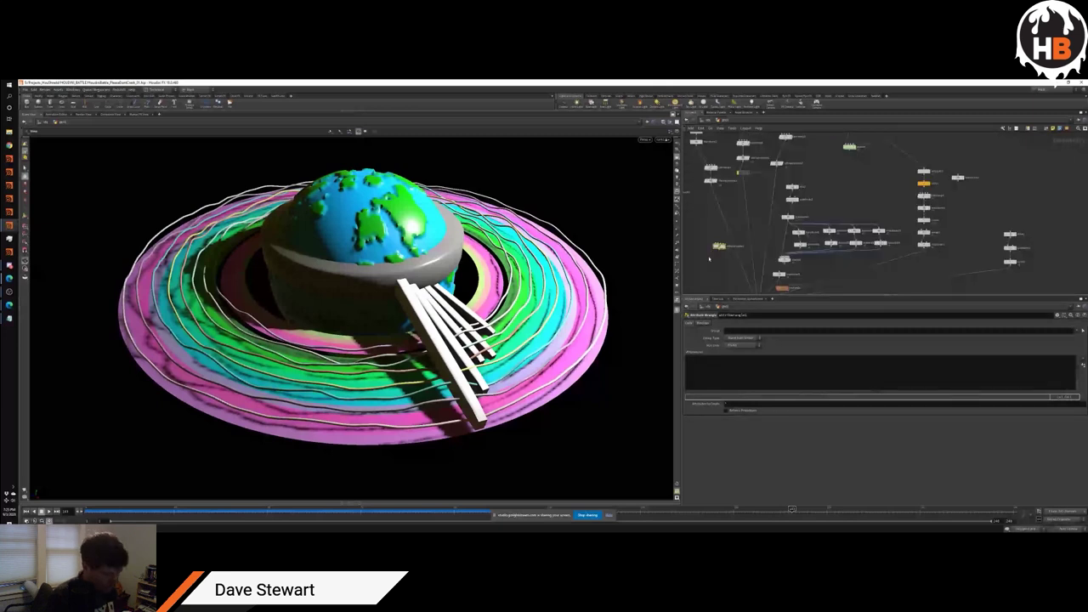
left_click(713, 381)
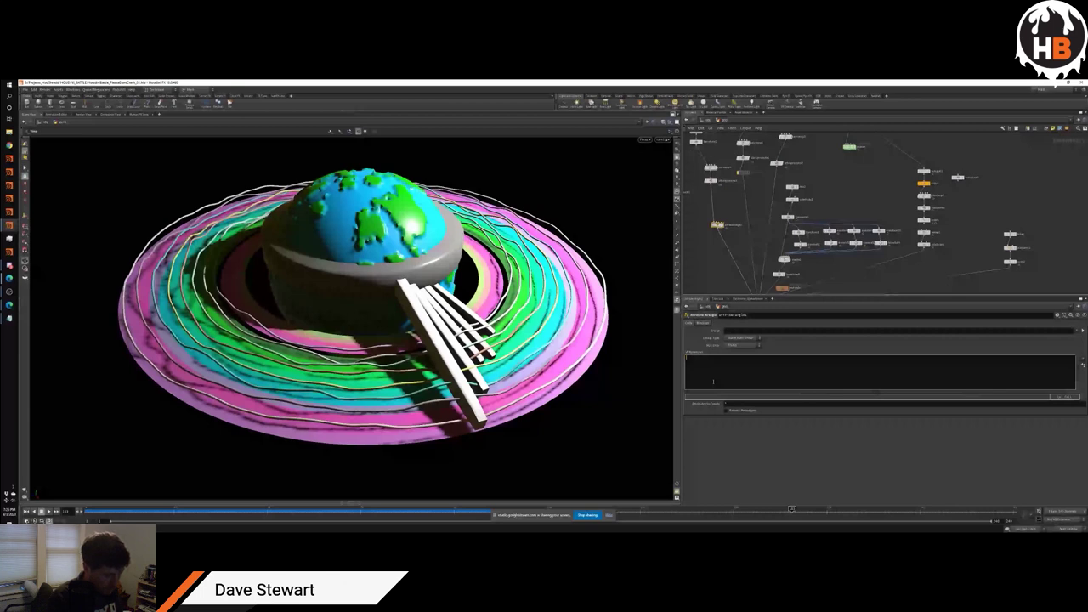
type("@alpha")
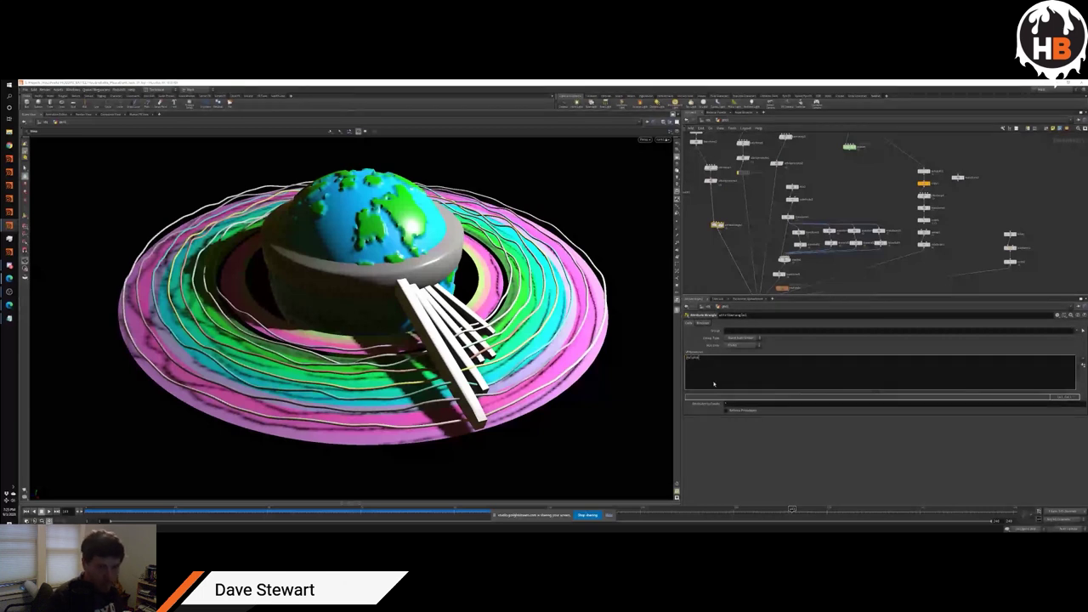
type(" = 0.2;")
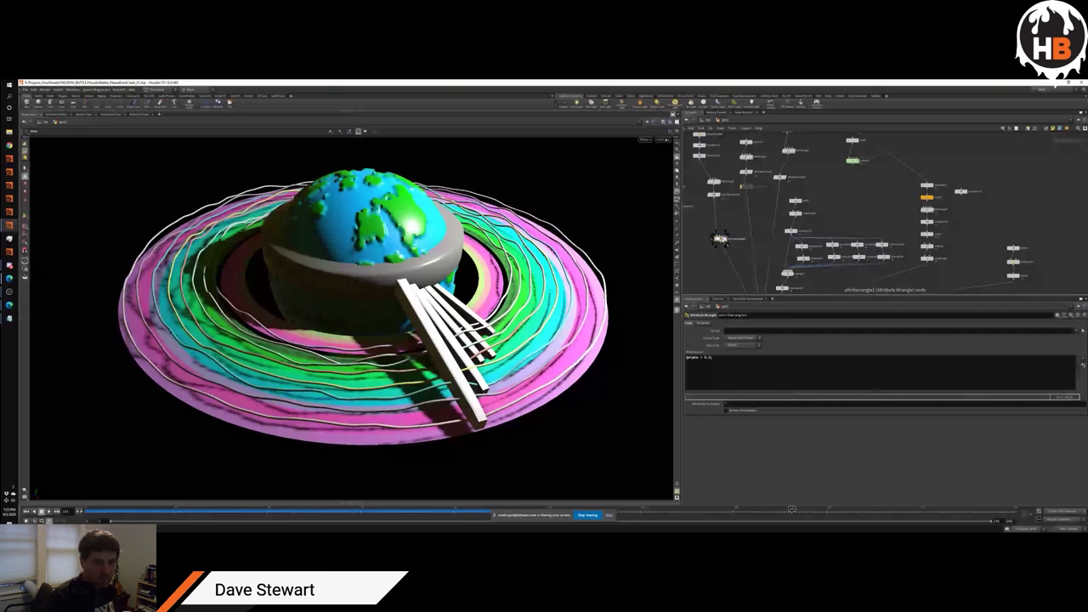
left_click(741, 345)
left_click(734, 356)
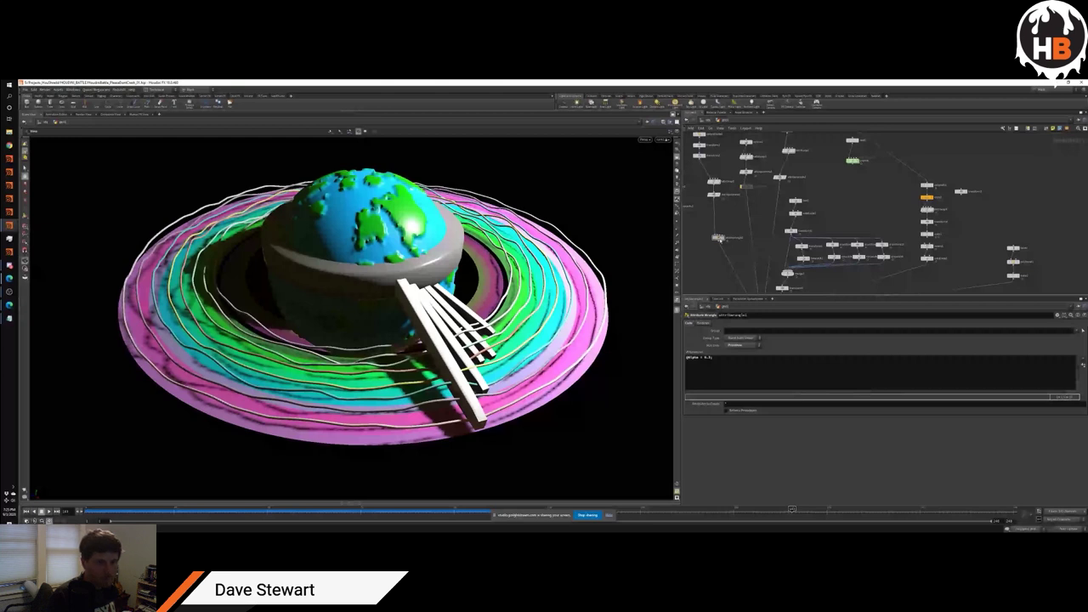
left_click_drag(719, 238, 763, 225, "alt")
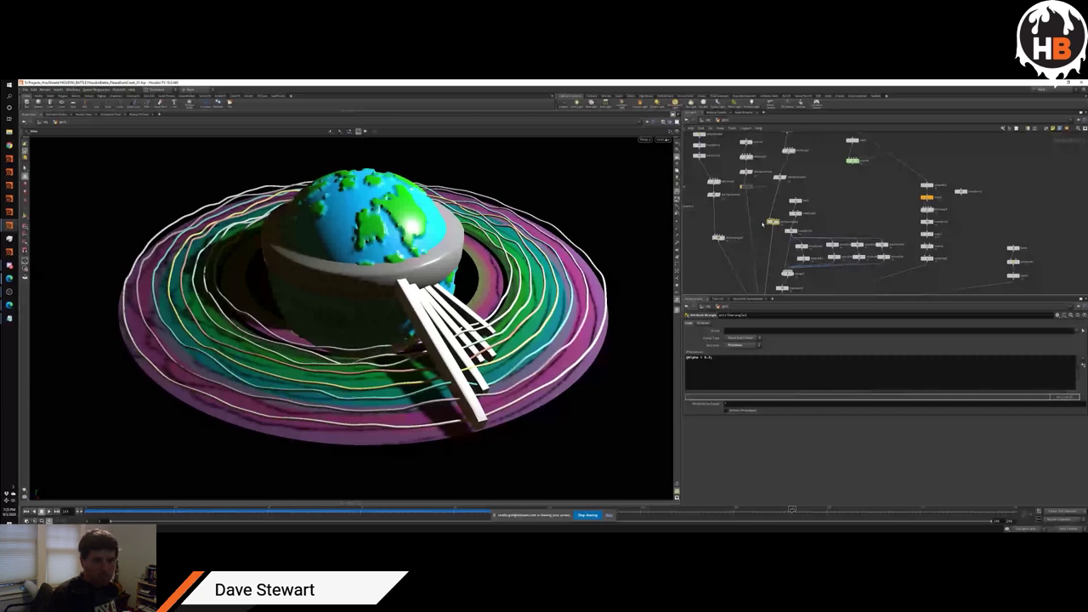
middle_click_drag(762, 223, 747, 194)
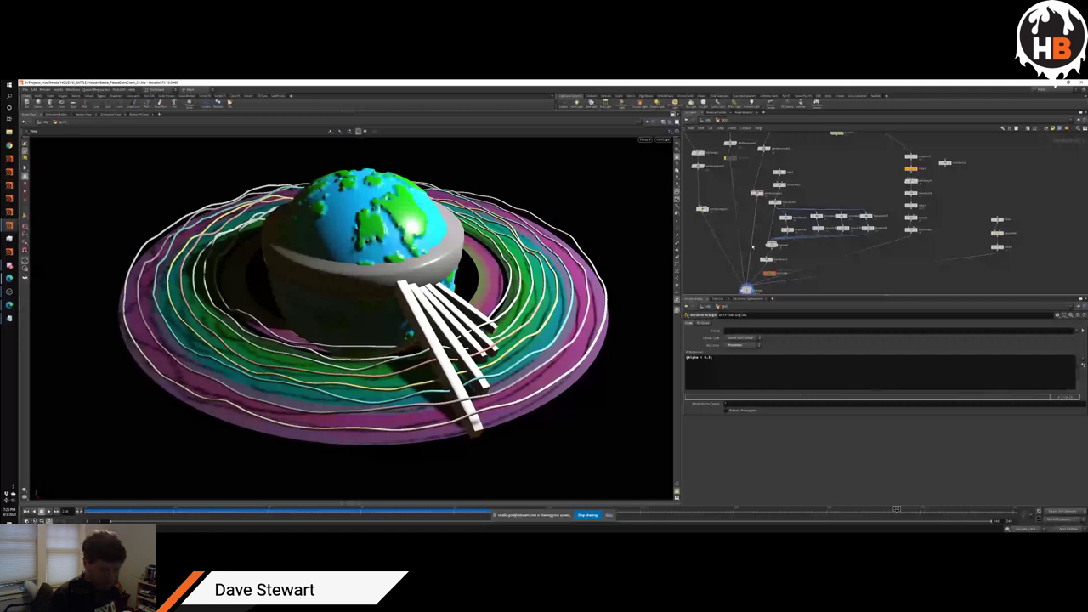
Step: Go up a network level and box-select a group of nodes
key("u")
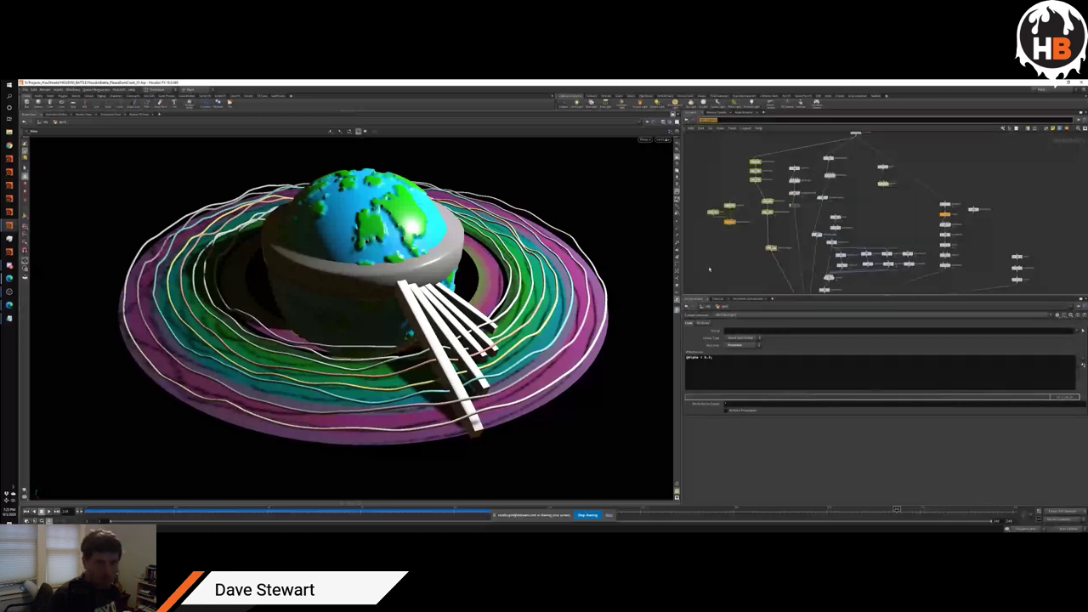
left_click(715, 147)
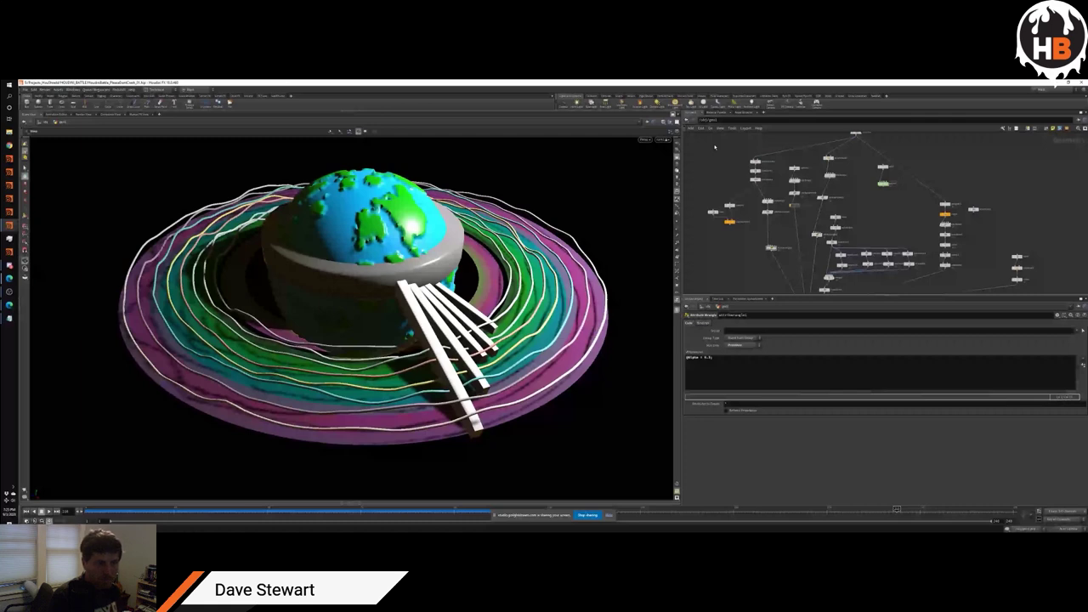
scroll(715, 147, "down", 3)
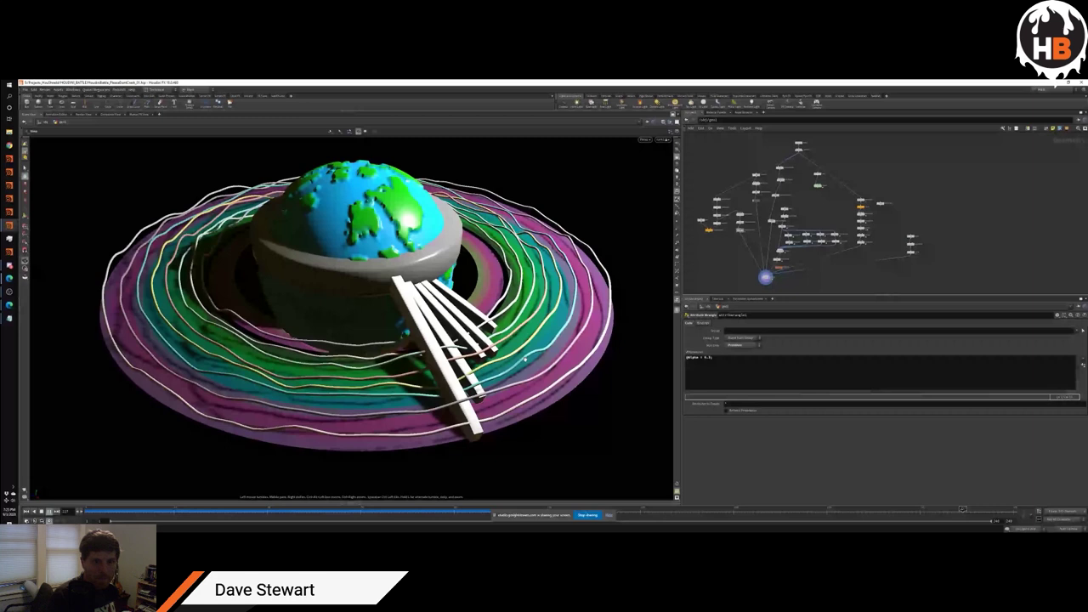
left_click_drag(993, 159, 854, 197)
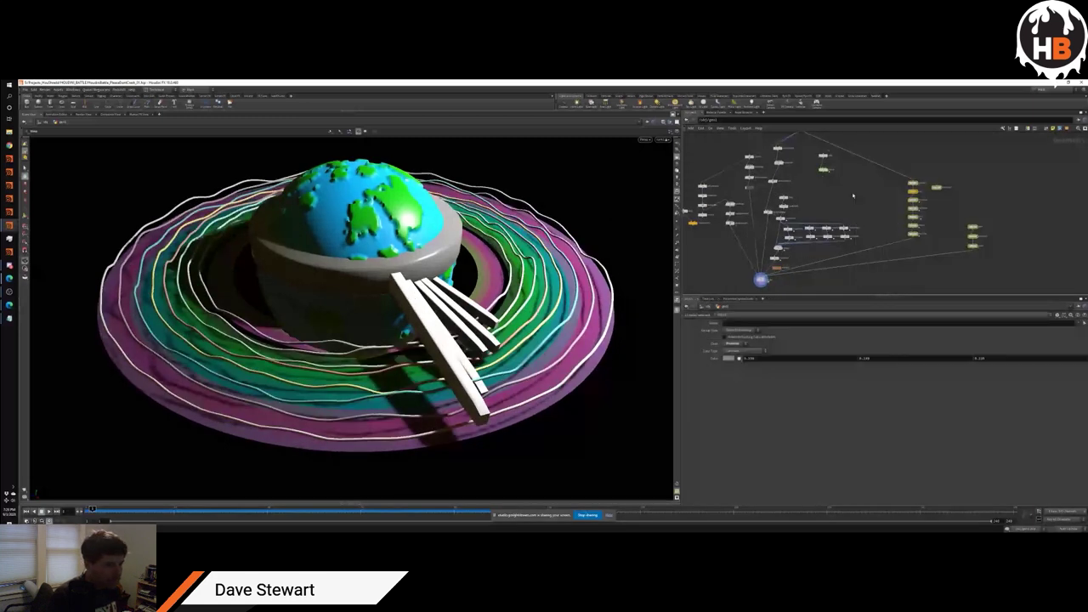
scroll(821, 213, "up", 2)
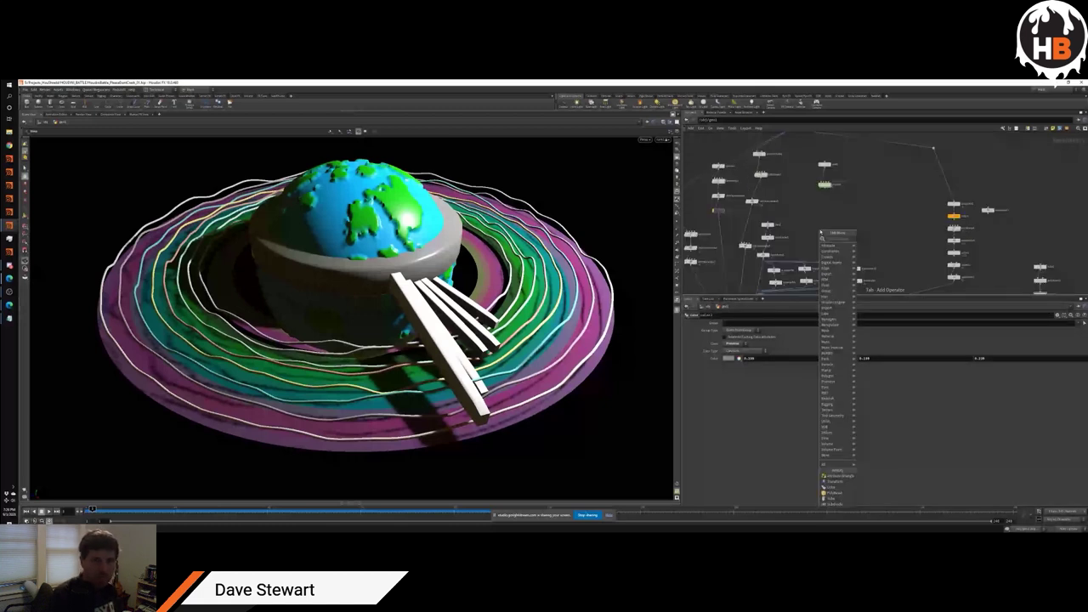
Step: Add a popnet node, look inside it, return to the parent network, and play the animation
type("popnet")
key("Return")
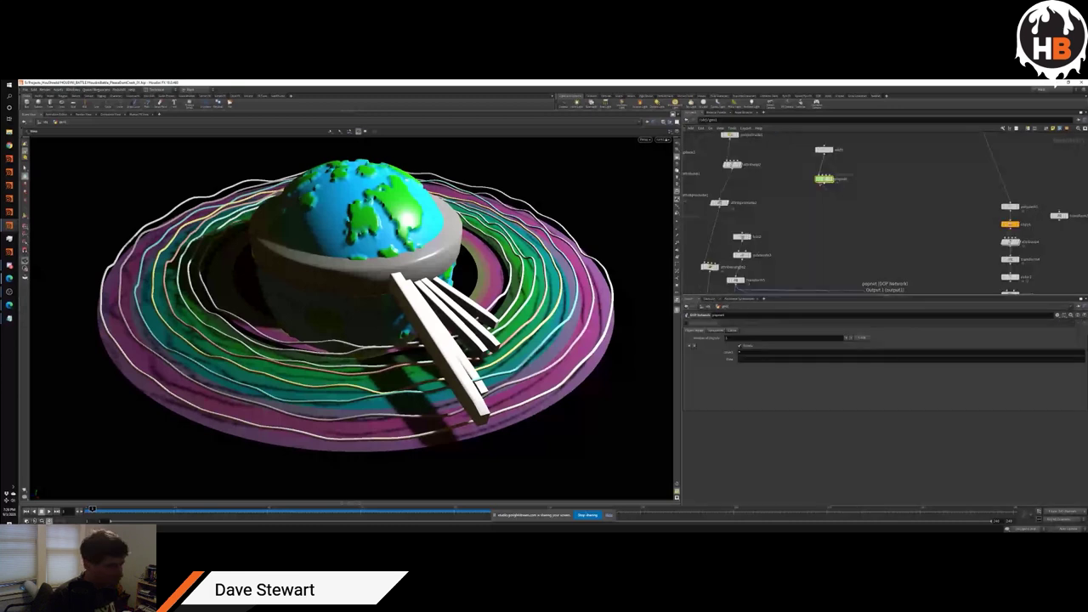
key("i")
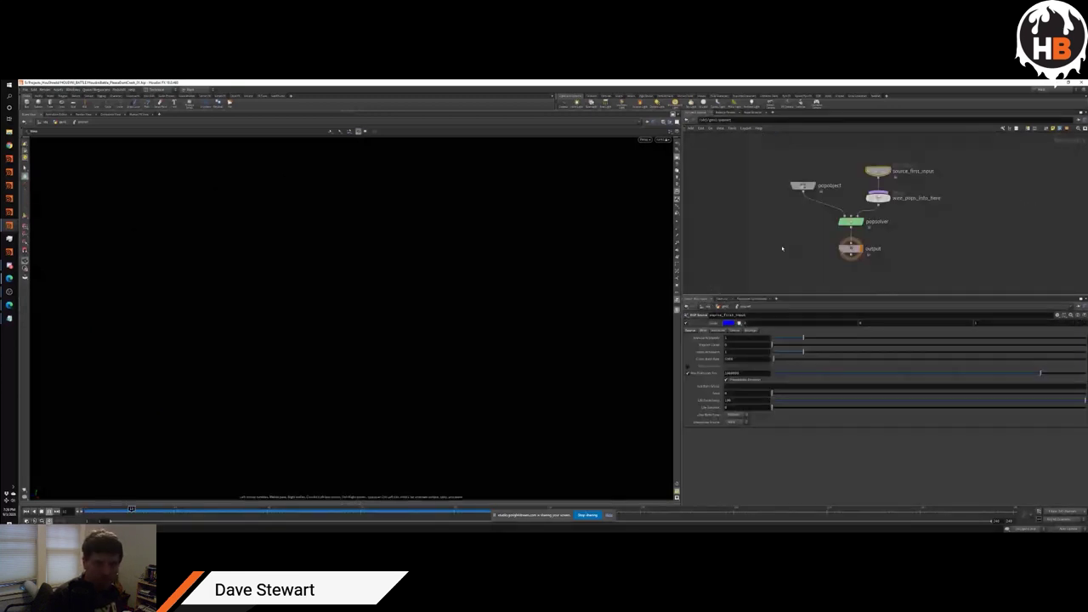
key("u")
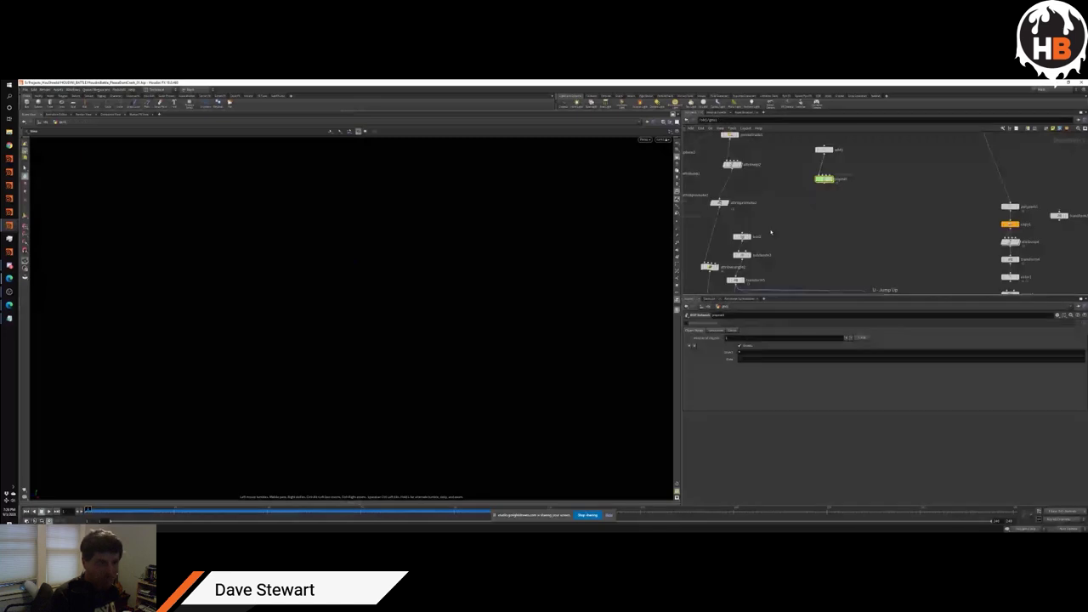
key("Up")
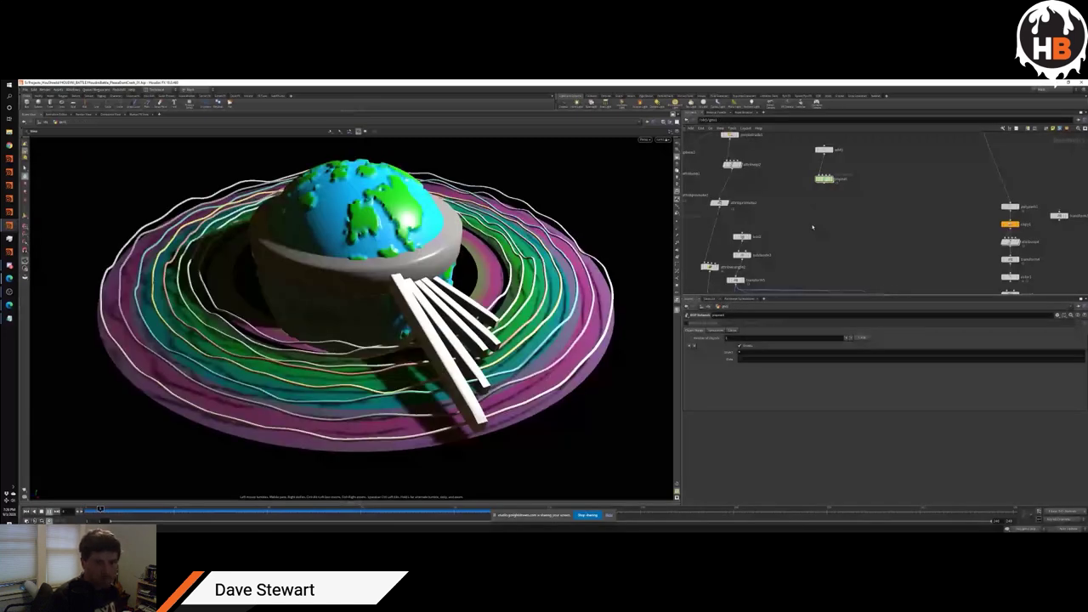
scroll(830, 212, "down", 2)
Step: Lengthen the planks by adjusting the transform node's parameter slider
left_click(769, 261)
scroll(768, 261, "up", 2)
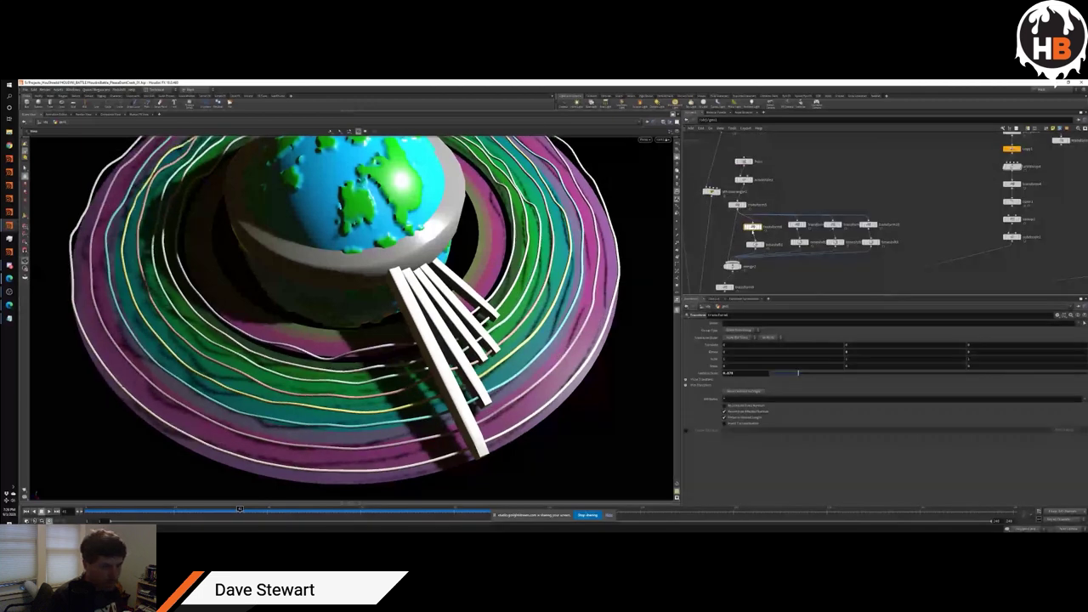
left_click_drag(797, 373, 800, 375)
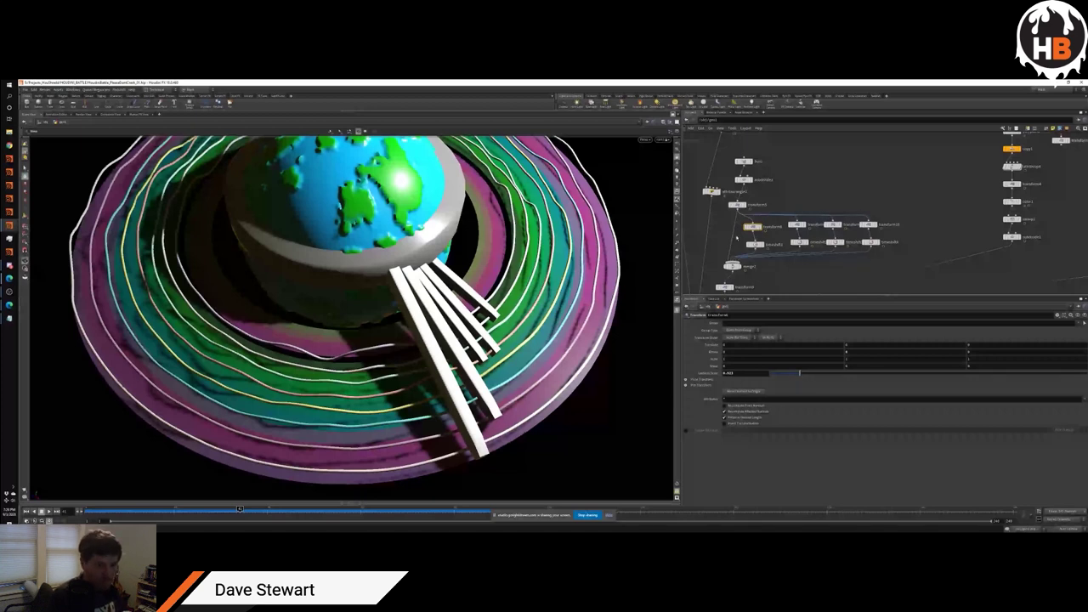
Step: Duplicate the transform node, re-angle and spread its copied planks, and select transform6
key("ctrl+c")
key("ctrl+v")
left_click_drag(801, 373, 800, 374)
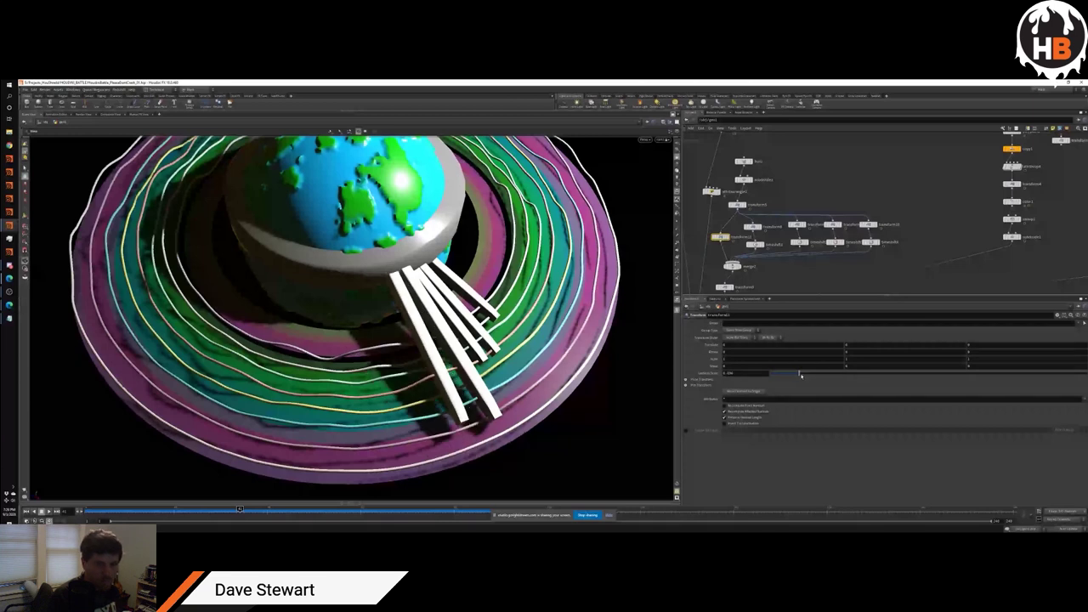
left_click_drag(801, 375, 794, 373)
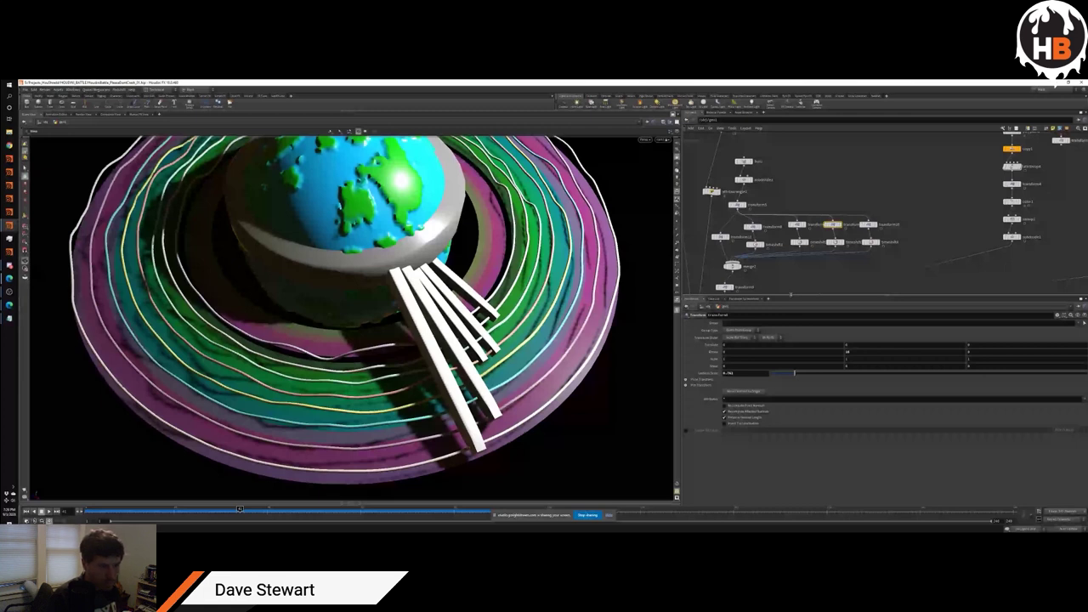
left_click_drag(794, 374, 797, 374)
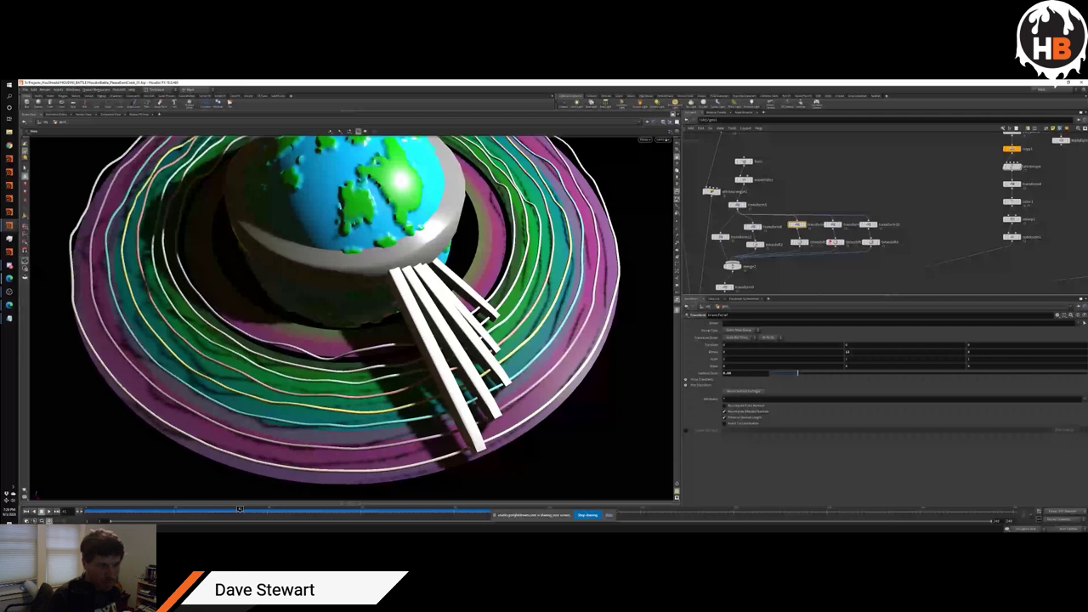
left_click(867, 225)
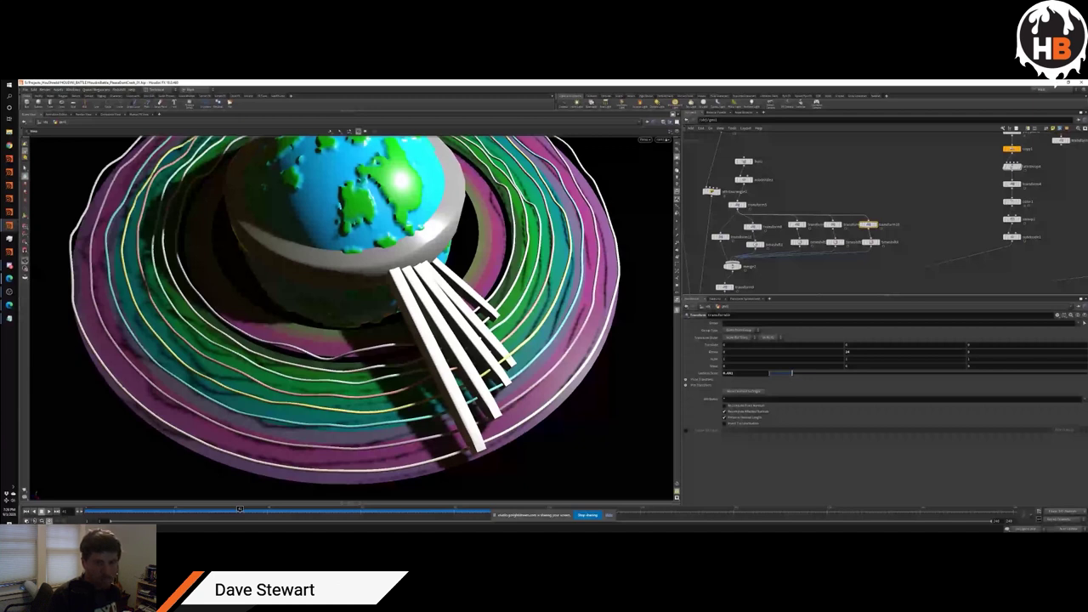
left_click(753, 226)
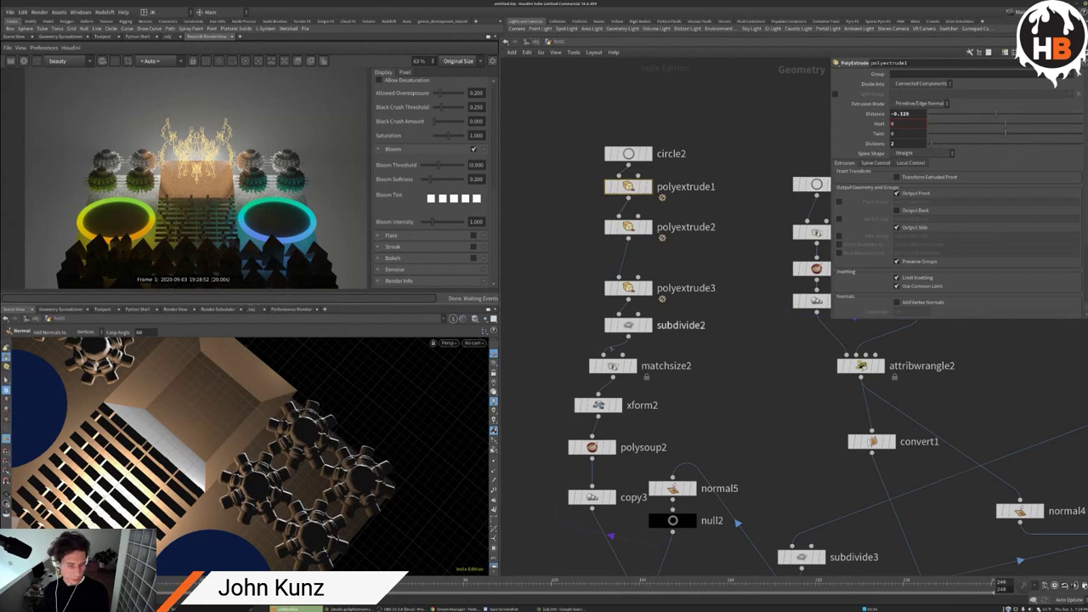
Step: Switch the viewport from top-down to an angled perspective view of the gear towers
key("Escape")
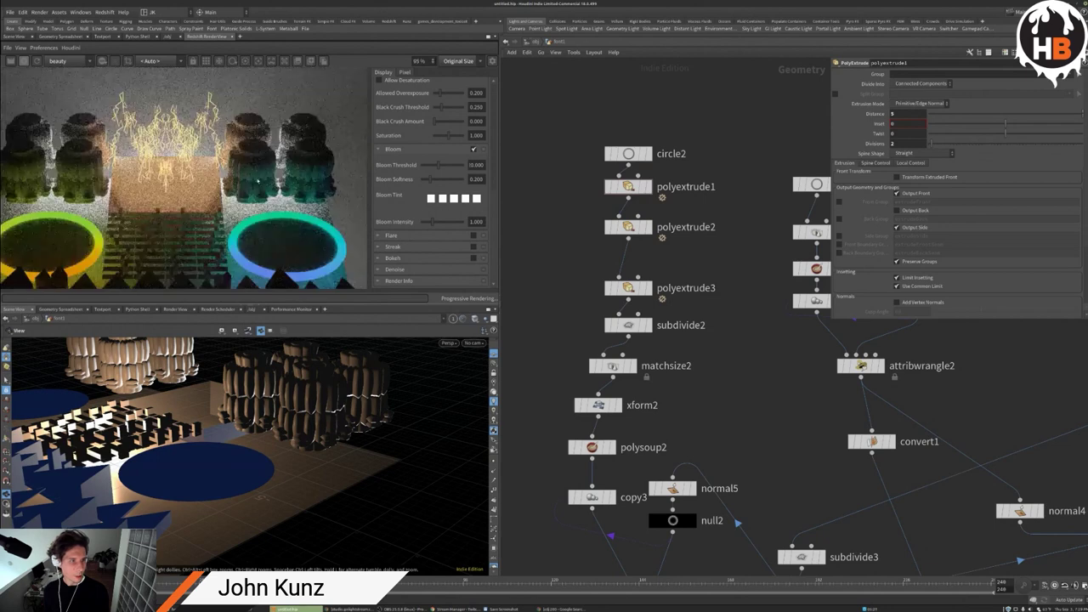
scroll(198, 216, "down", 2)
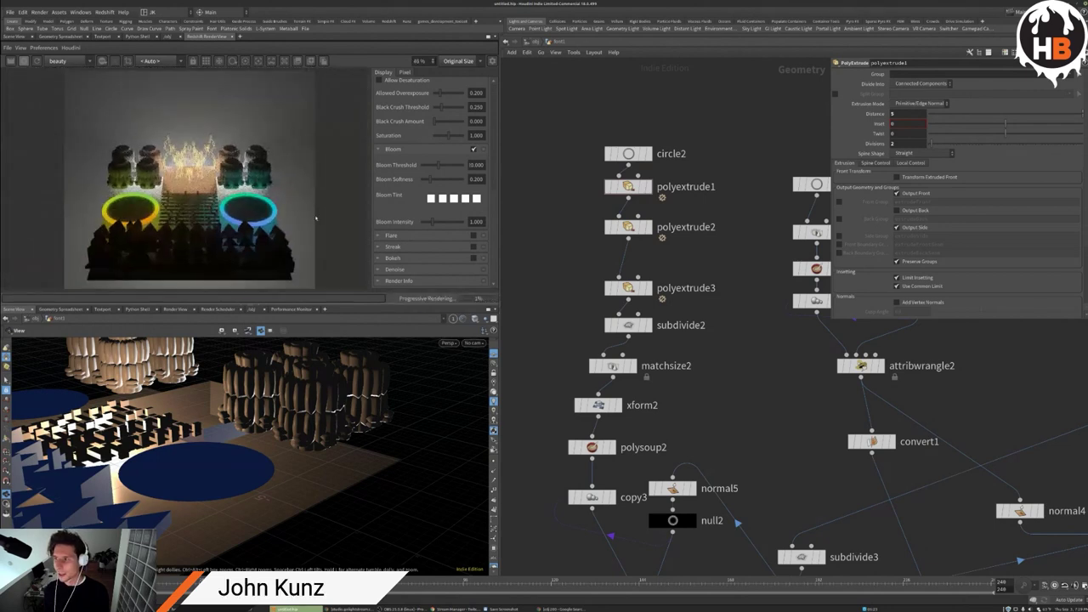
scroll(251, 162, "up", 3)
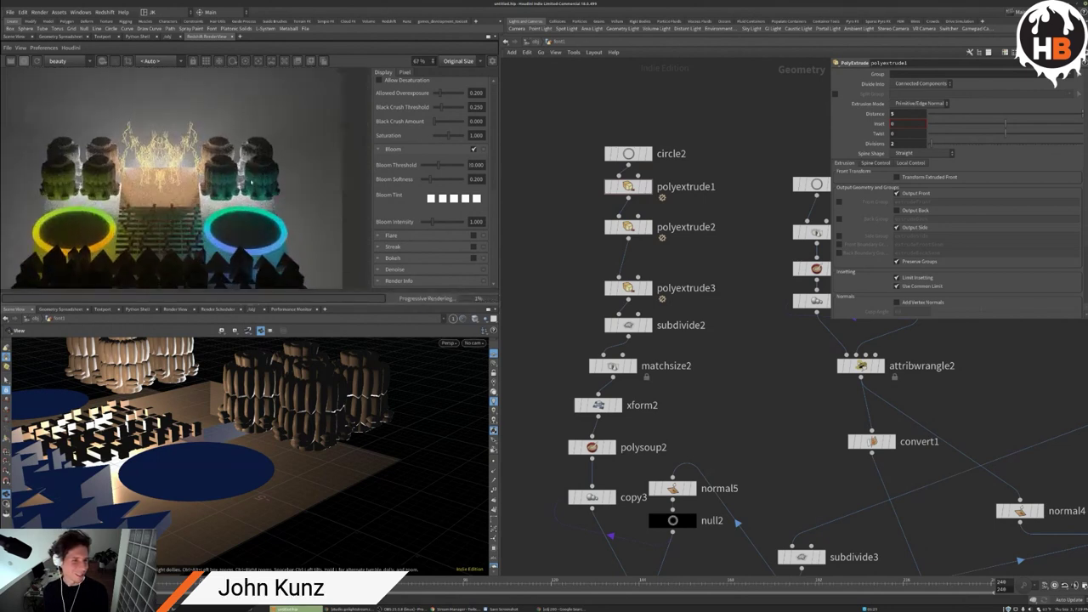
Step: Set xform2's Translate Y to -1
middle_click_drag(554, 292, 551, 211)
left_click(595, 324)
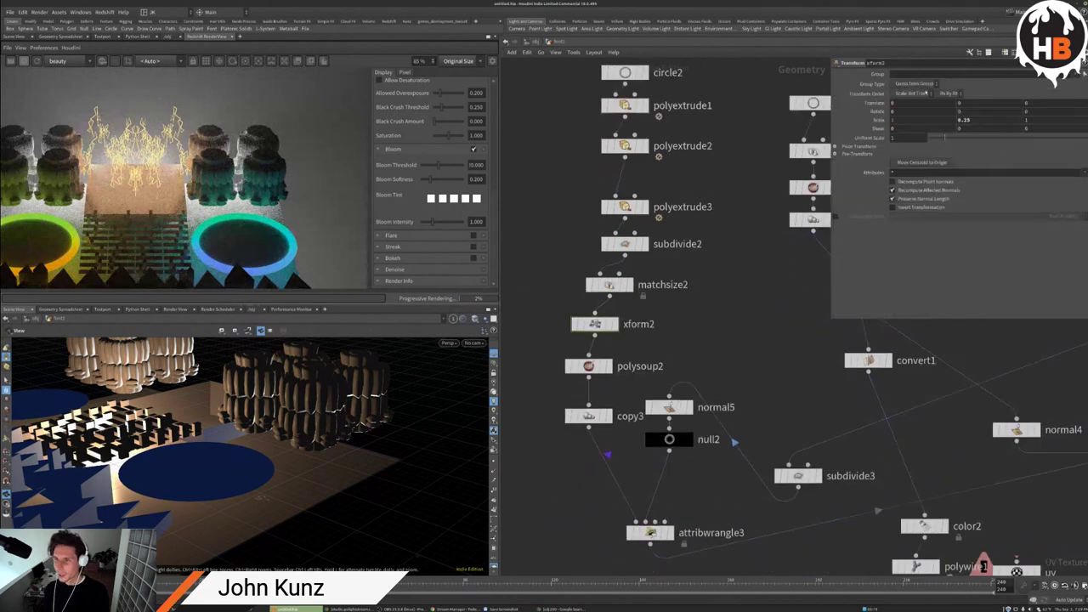
left_click(985, 102)
type("-1")
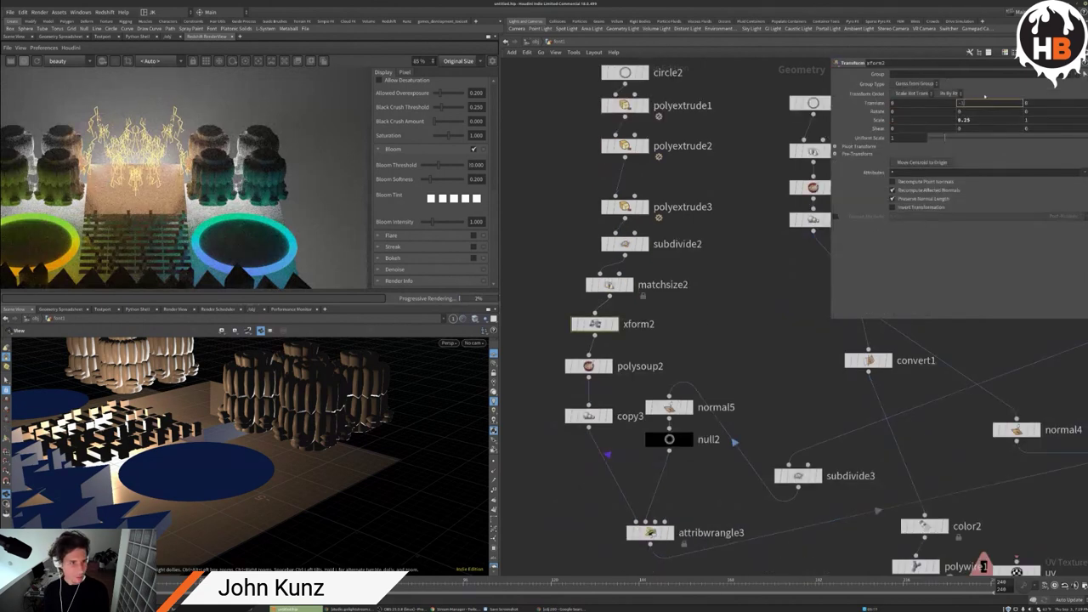
key("Return")
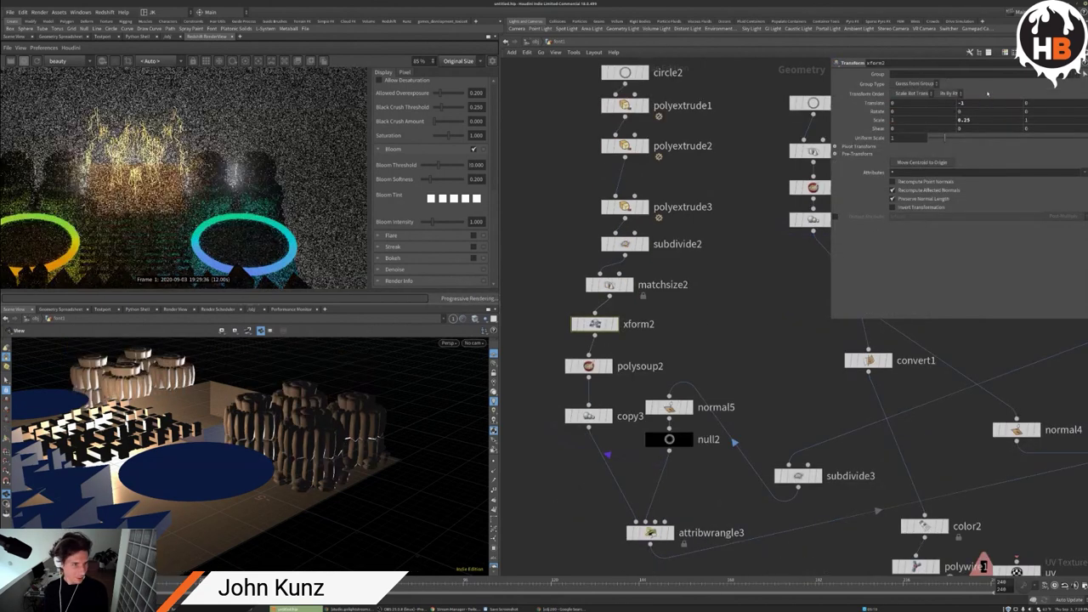
scroll(176, 221, "down", 3)
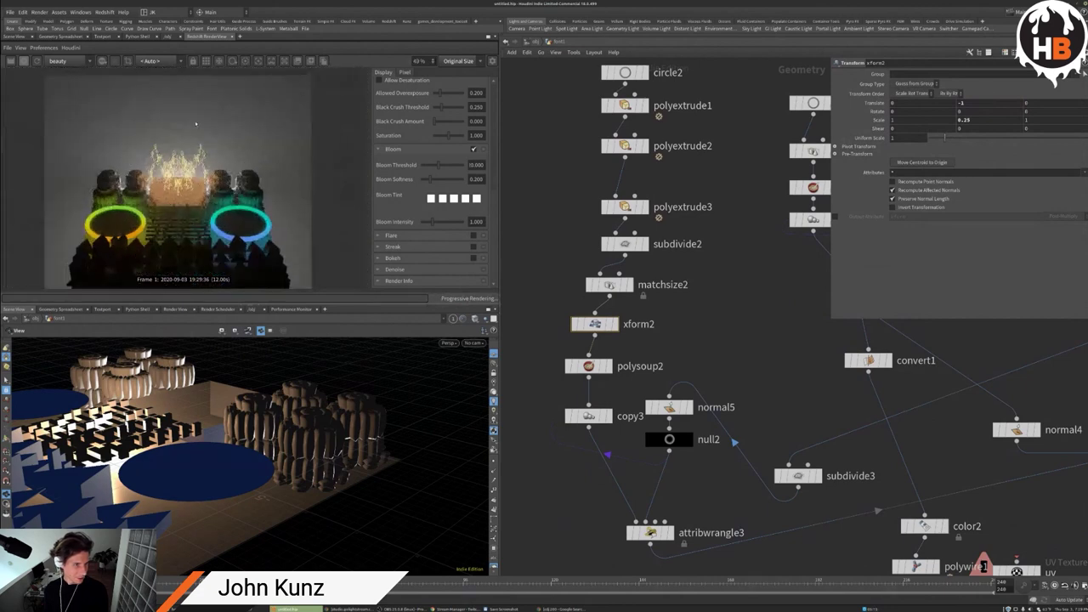
scroll(177, 221, "up", 1)
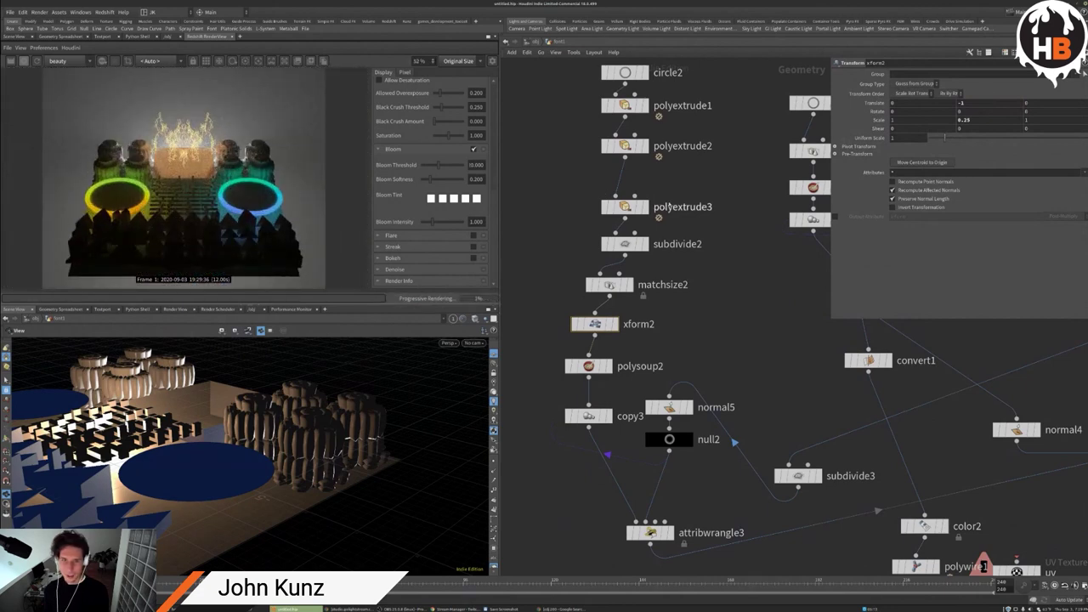
Step: At object level, give rslight2 intensity multiplier 25 and a pinkish red colour
key("u")
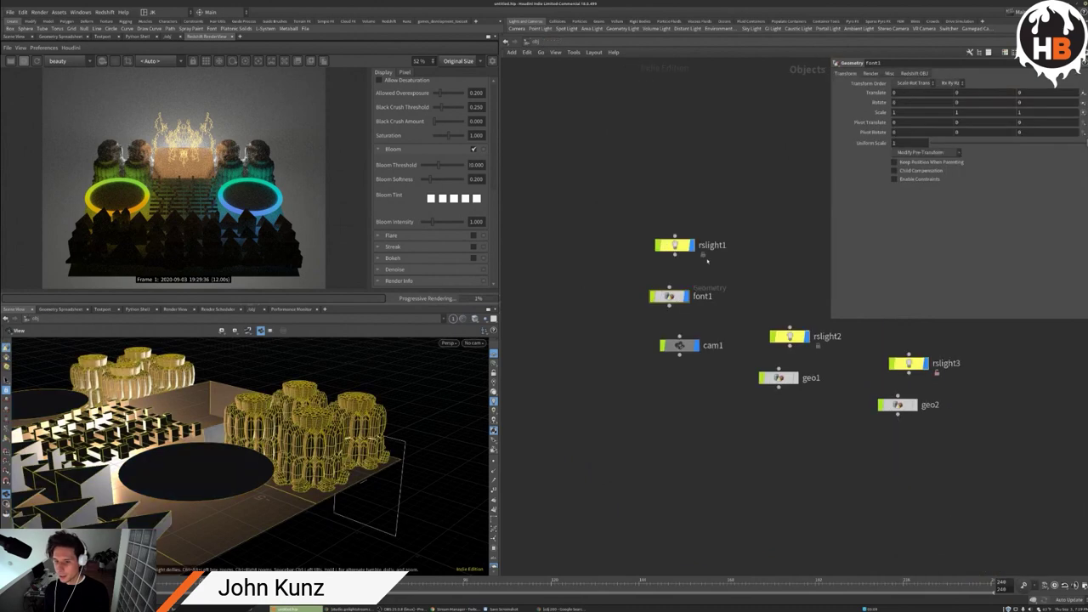
middle_click_drag(707, 260, 623, 236)
left_click(706, 313)
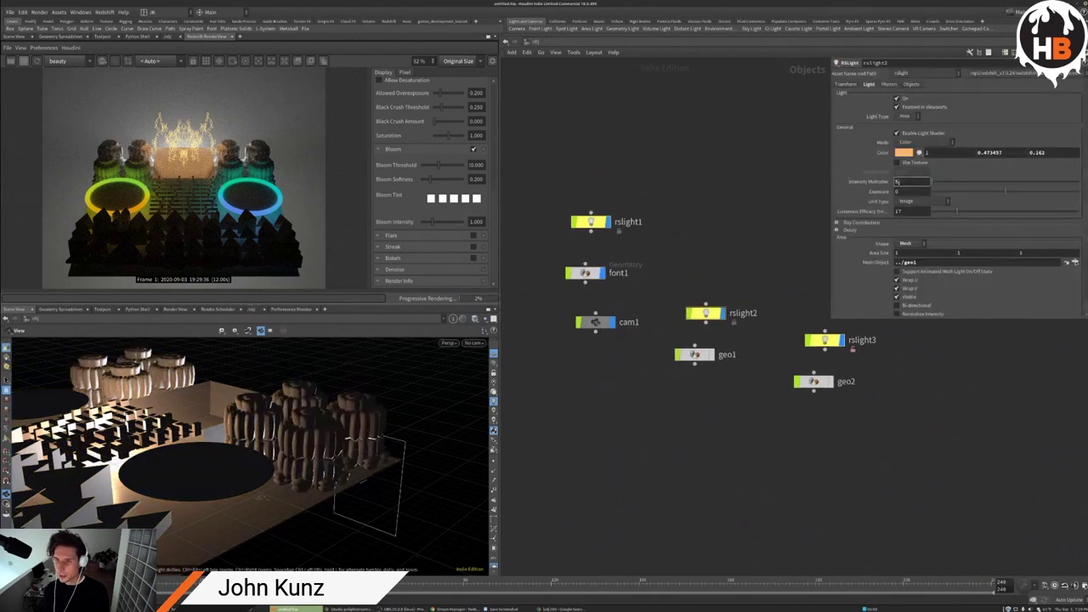
type("25")
key("Return")
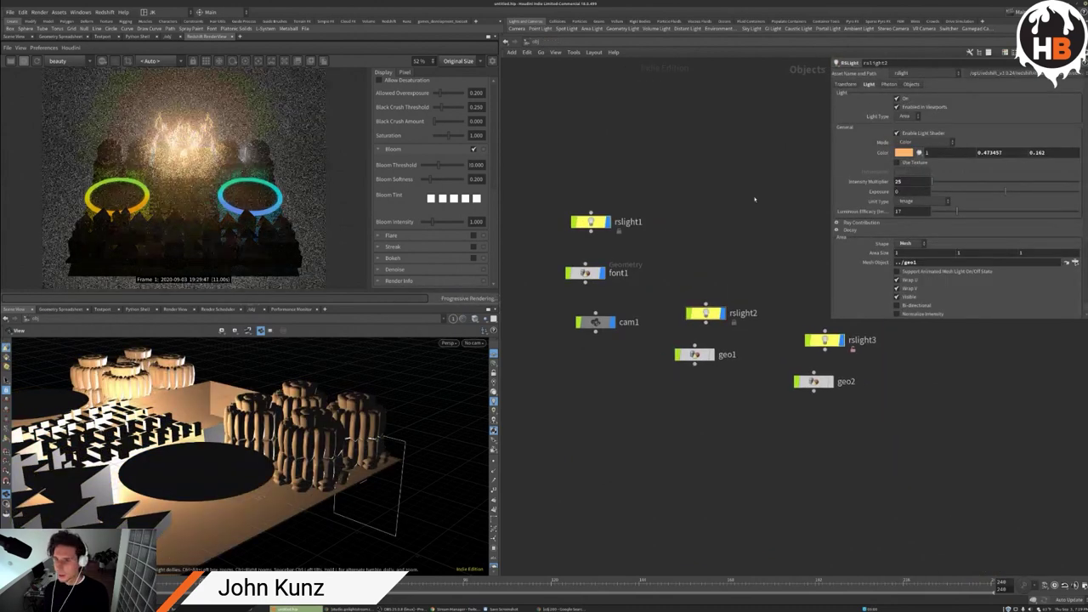
left_click(904, 152)
left_click(857, 141)
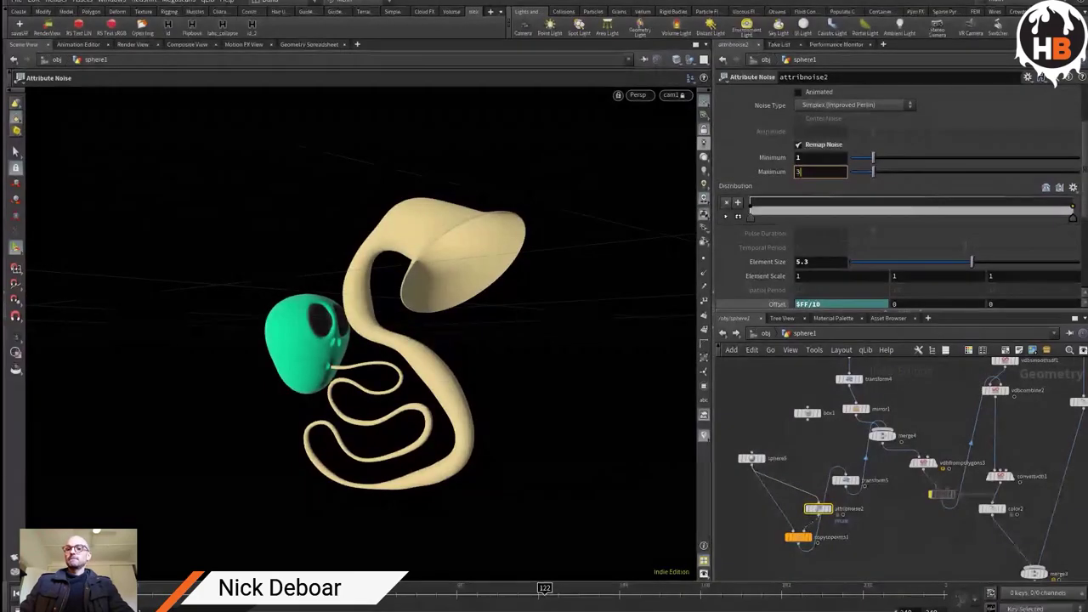
Step: Commit attribnoise2's Maximum of 3, then switch sphere5 to Polygon type with Frequency 6
key("Return")
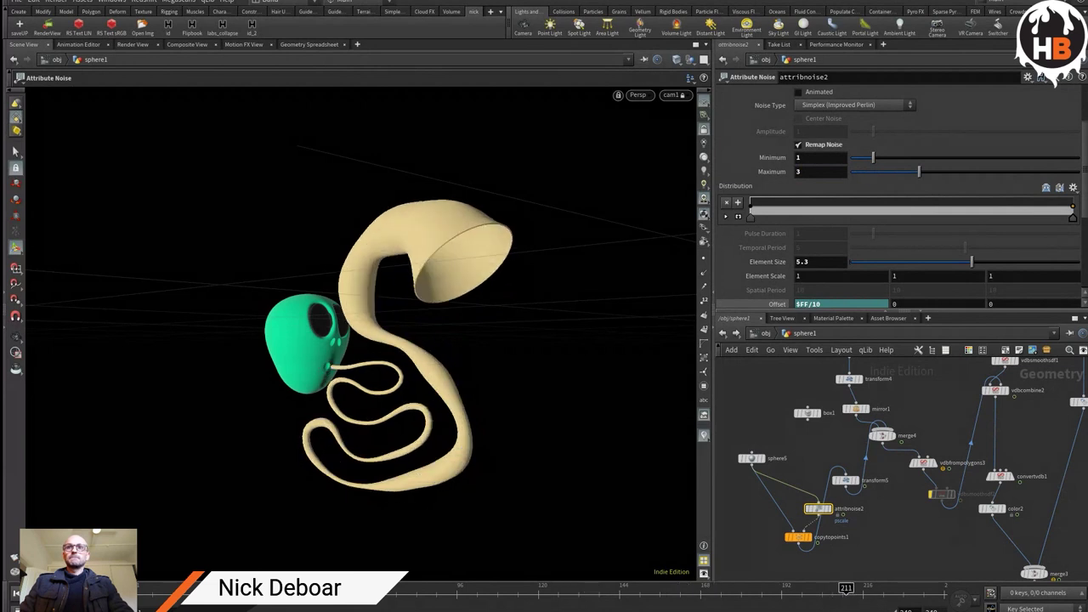
left_click(750, 458)
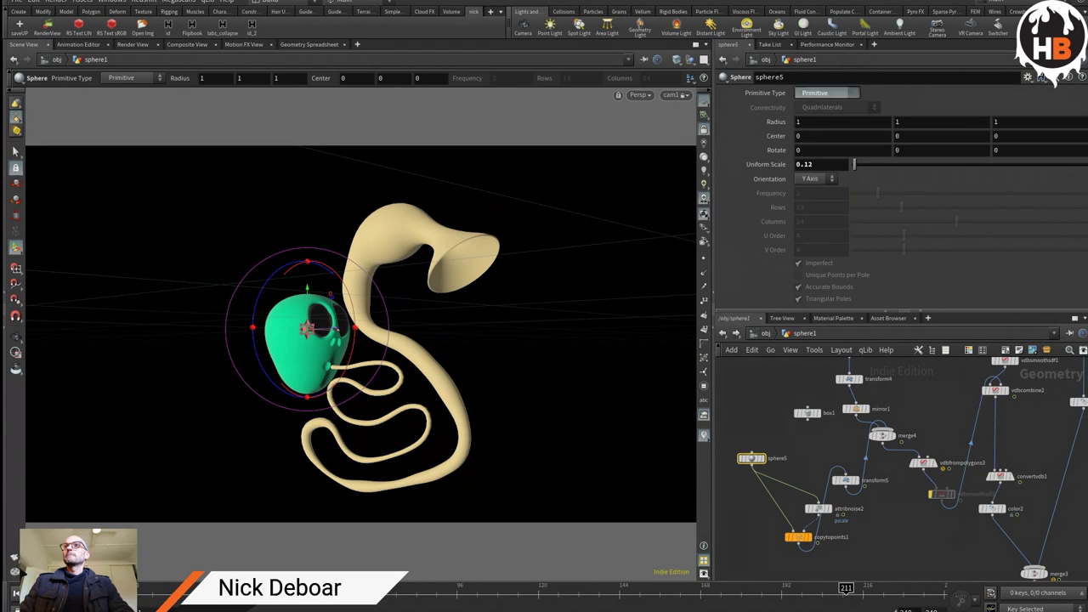
left_click(827, 92)
left_click_drag(877, 194, 983, 194)
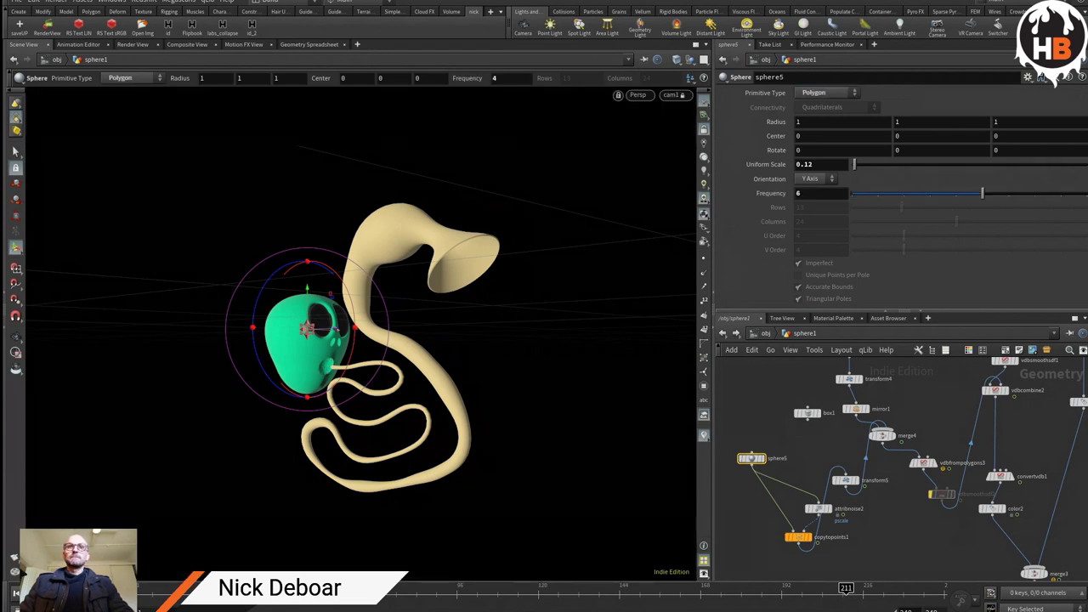
scroll(907, 492, "up", 5)
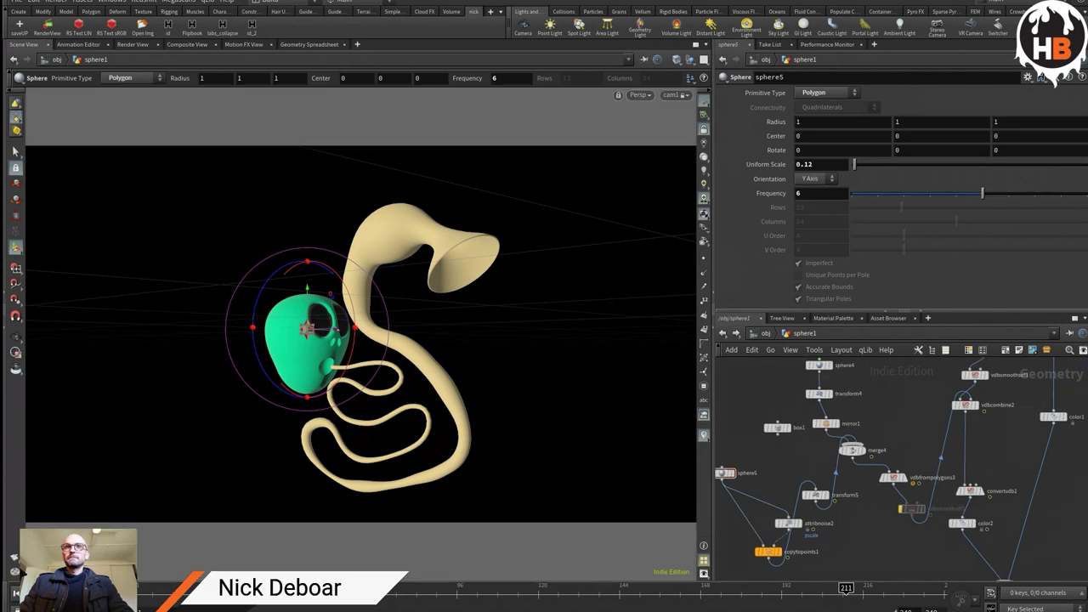
scroll(901, 467, "down", 4)
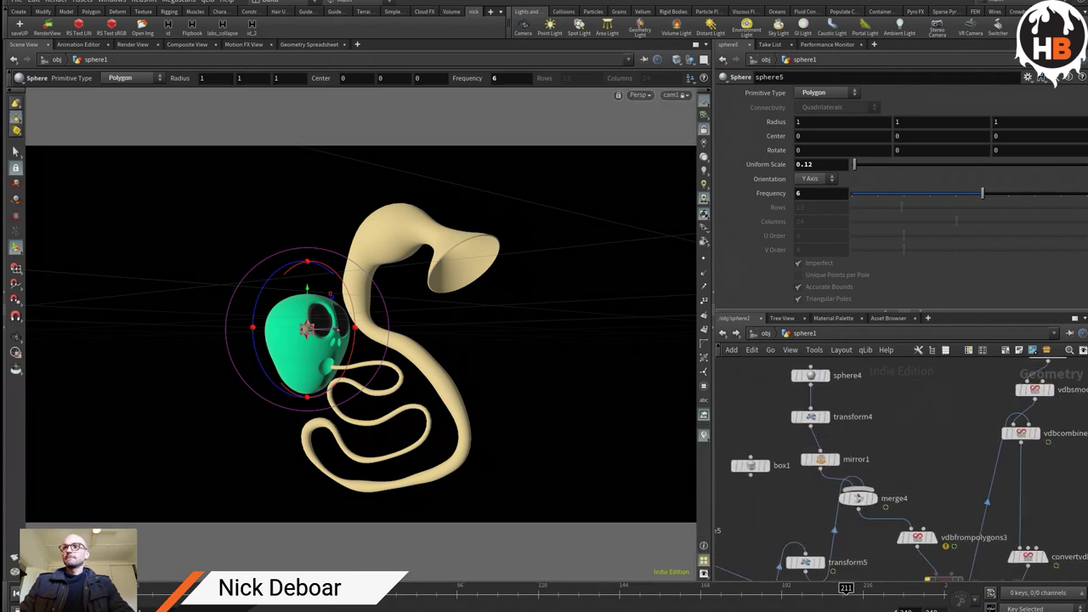
scroll(994, 451, "down", 1)
scroll(994, 451, "up", 5)
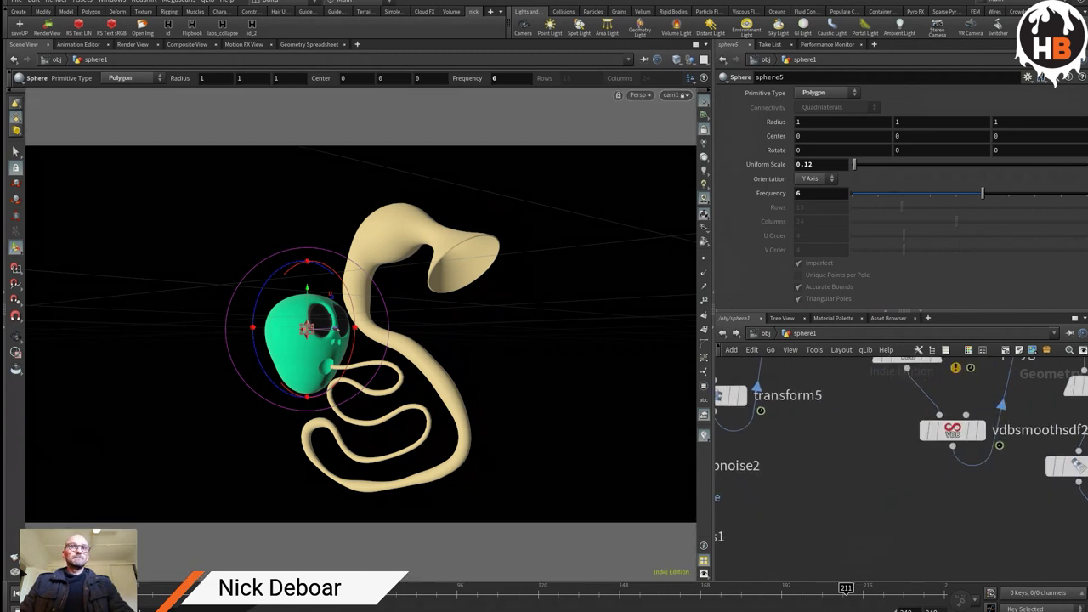
key("s")
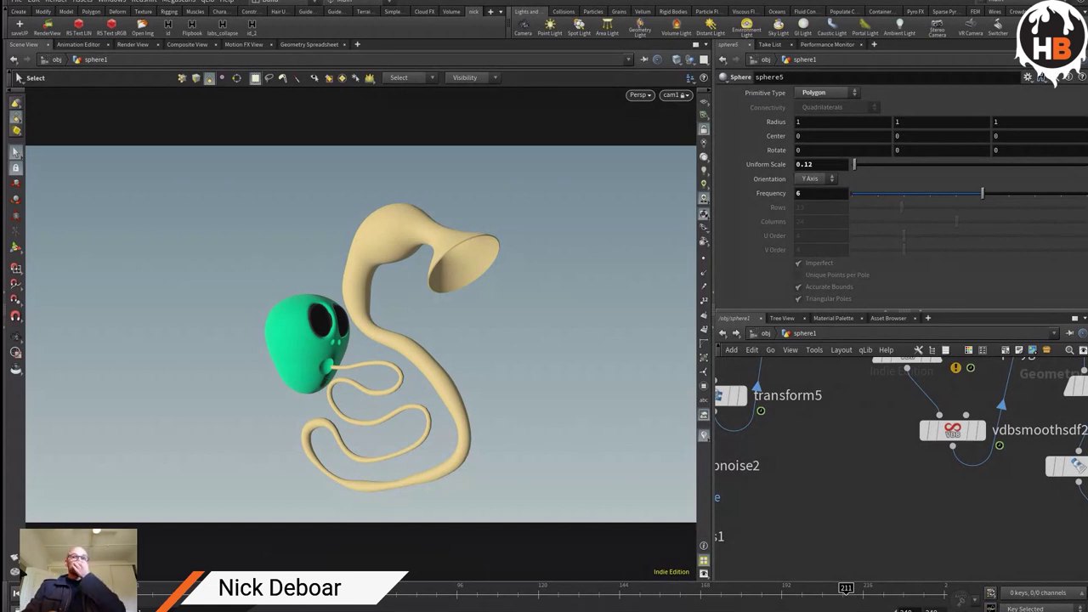
Step: Jump back to frame 1 and step the horn animation forward eleven frames one at a time
key("ctrl+Left")
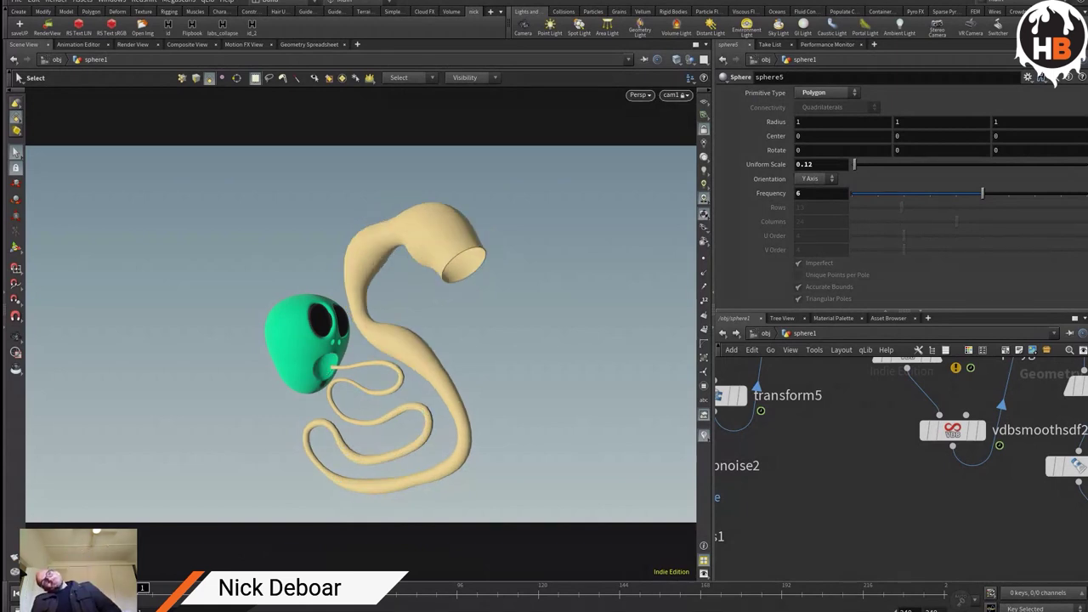
key("Right")
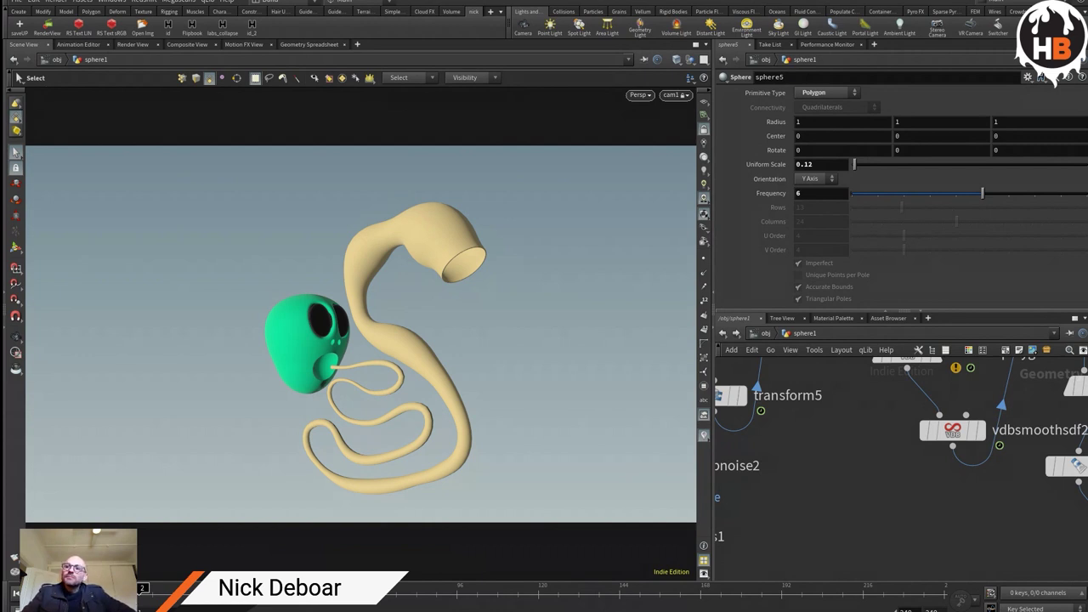
key("Right")
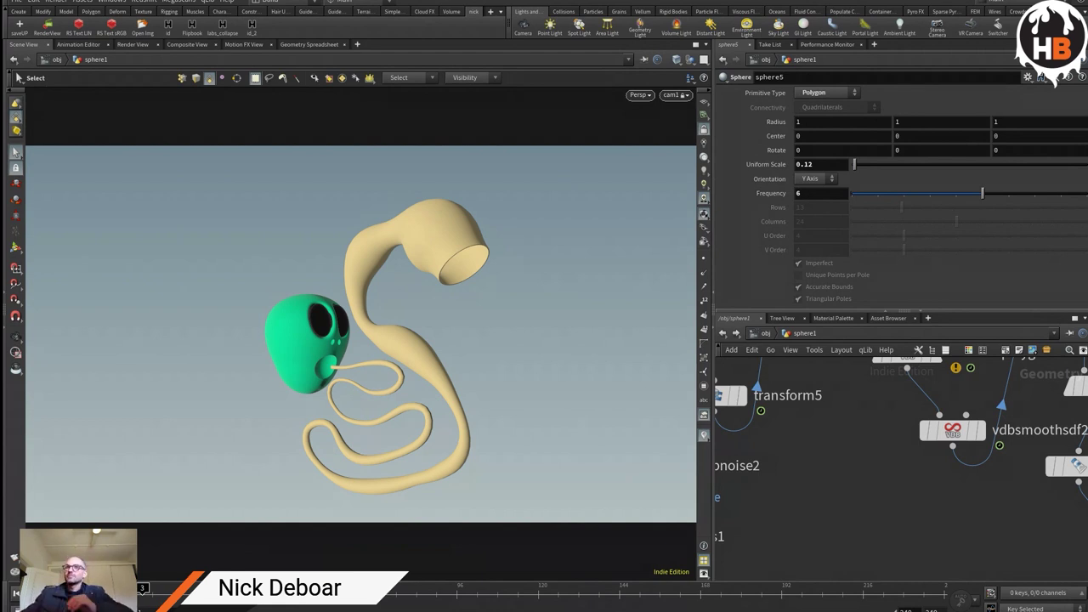
key("Right")
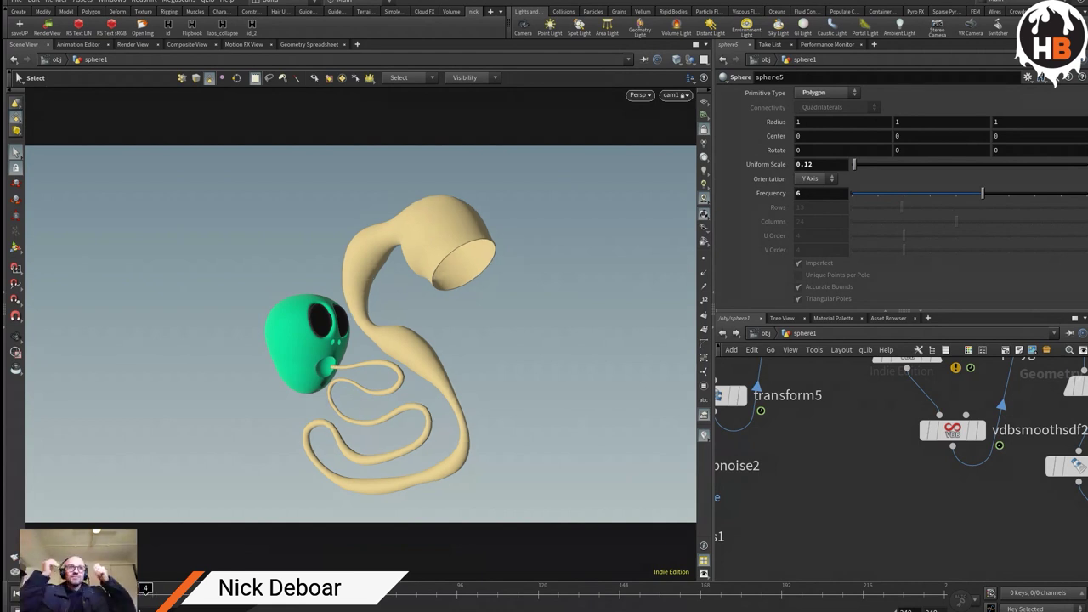
key("Right")
key("Right")
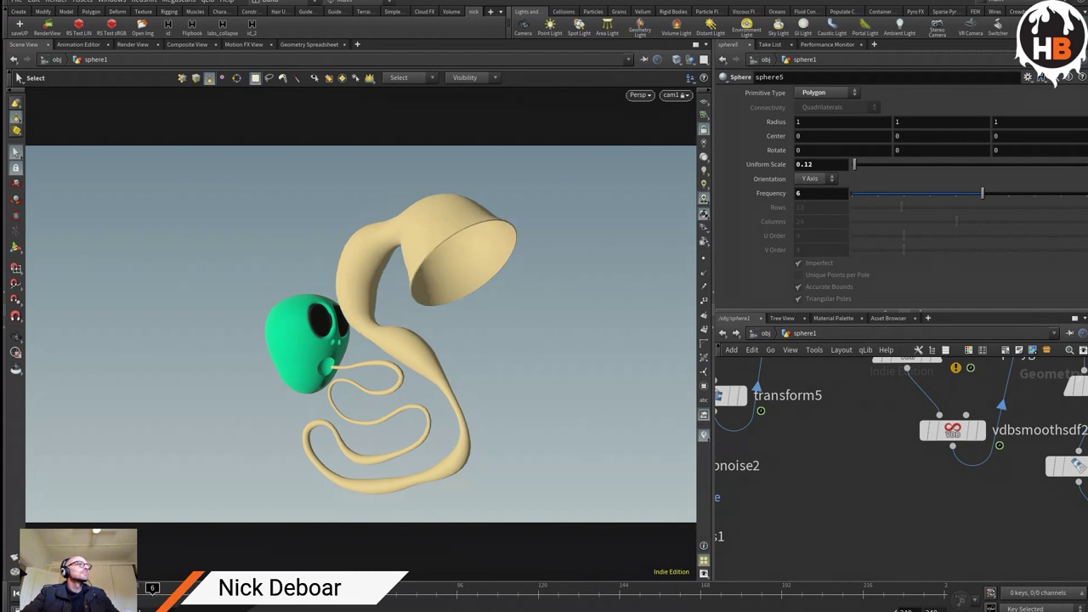
key("Right")
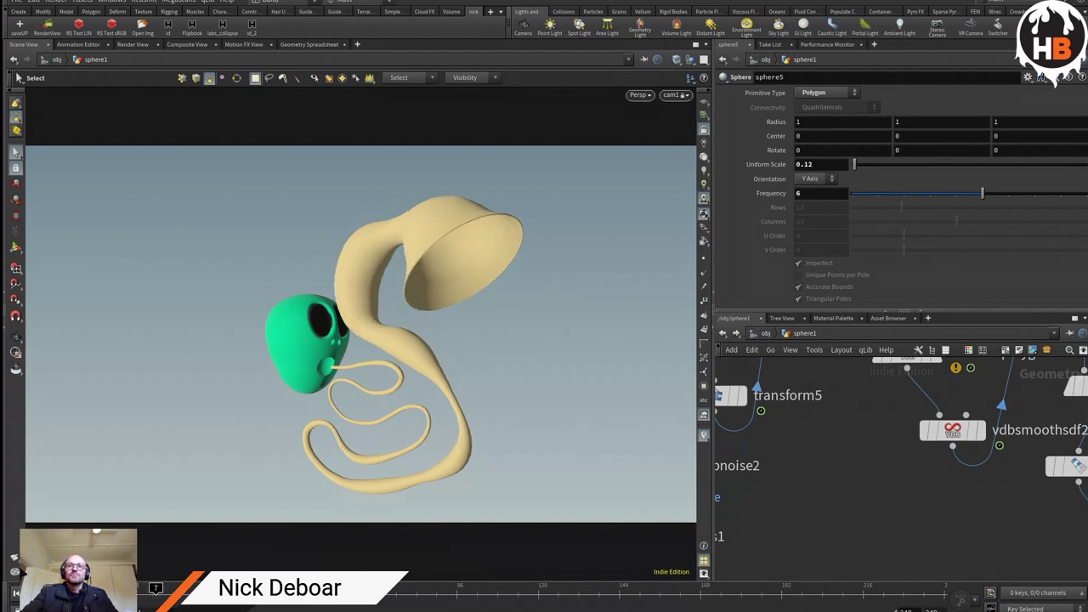
key("Right")
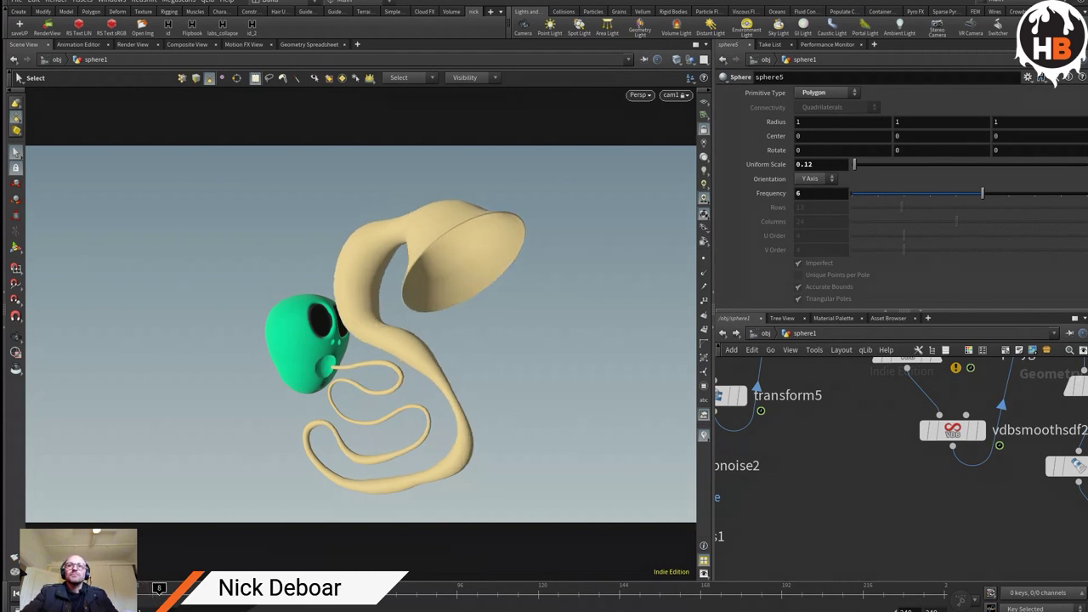
key("Right")
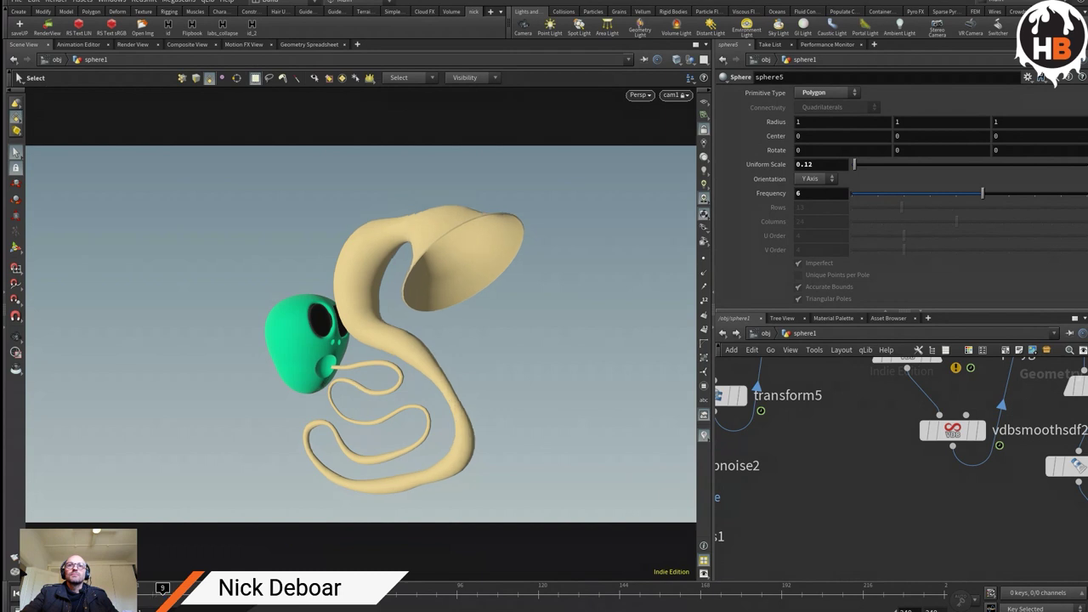
key("Right")
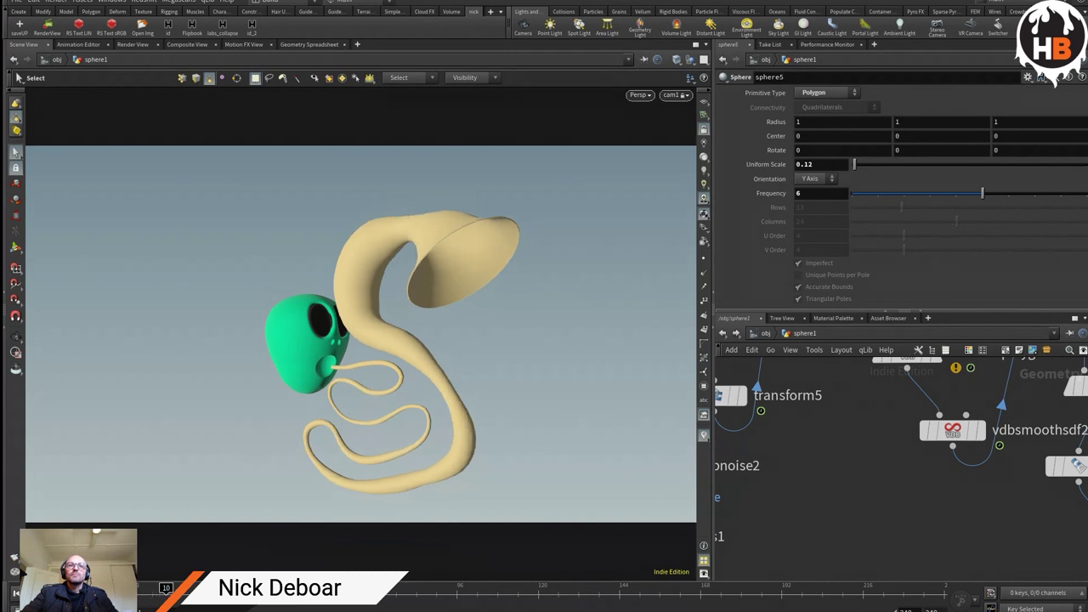
key("Right")
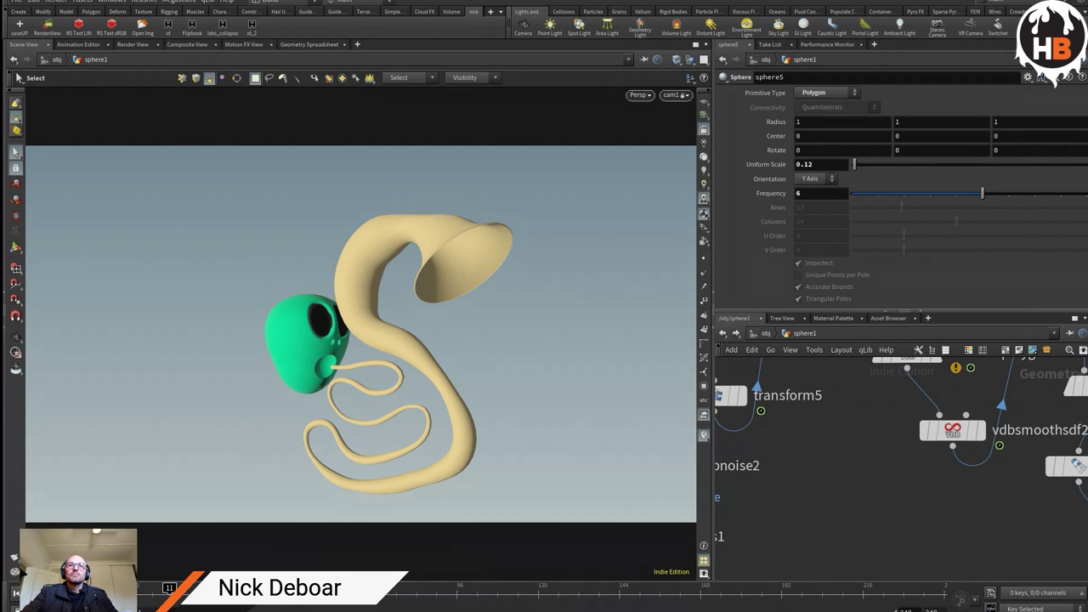
key("Right")
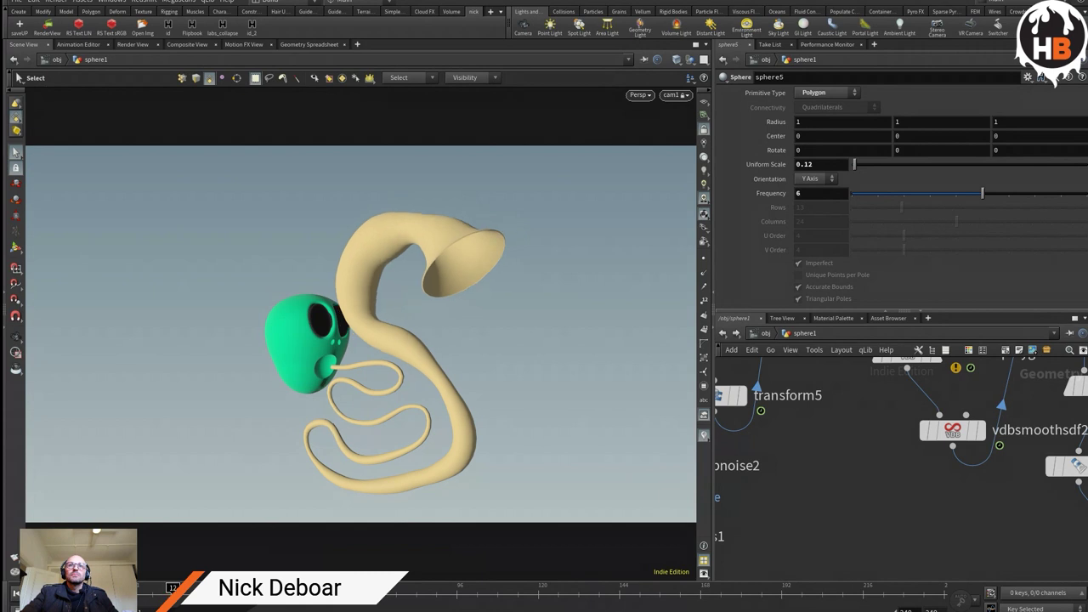
key("Right")
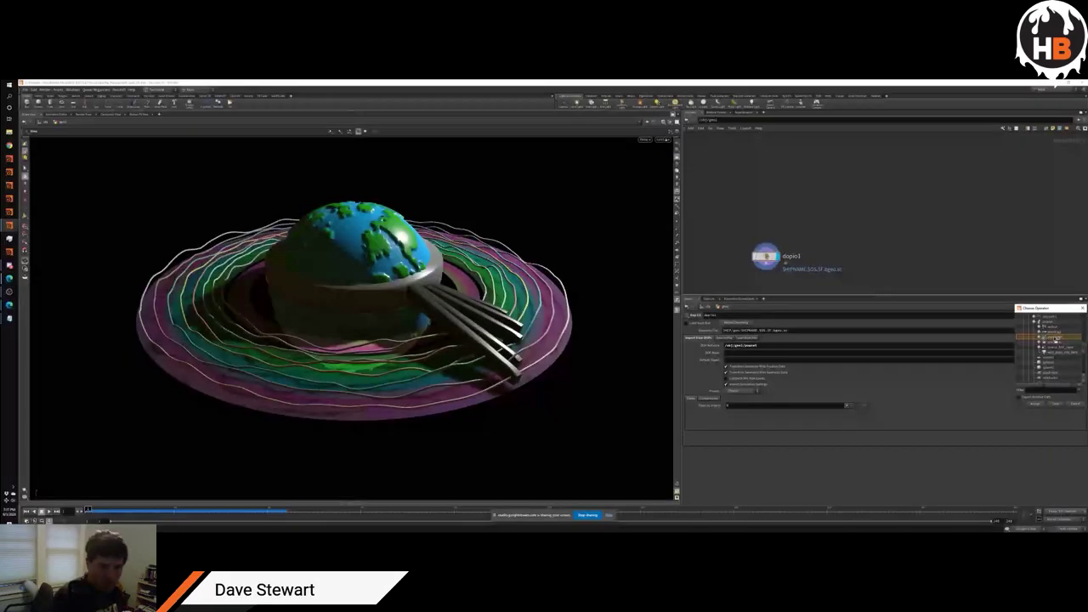
Step: Close the node chooser, go up to /obj, and dive into the globe's geo node to inspect its particle source
double_click(1053, 339)
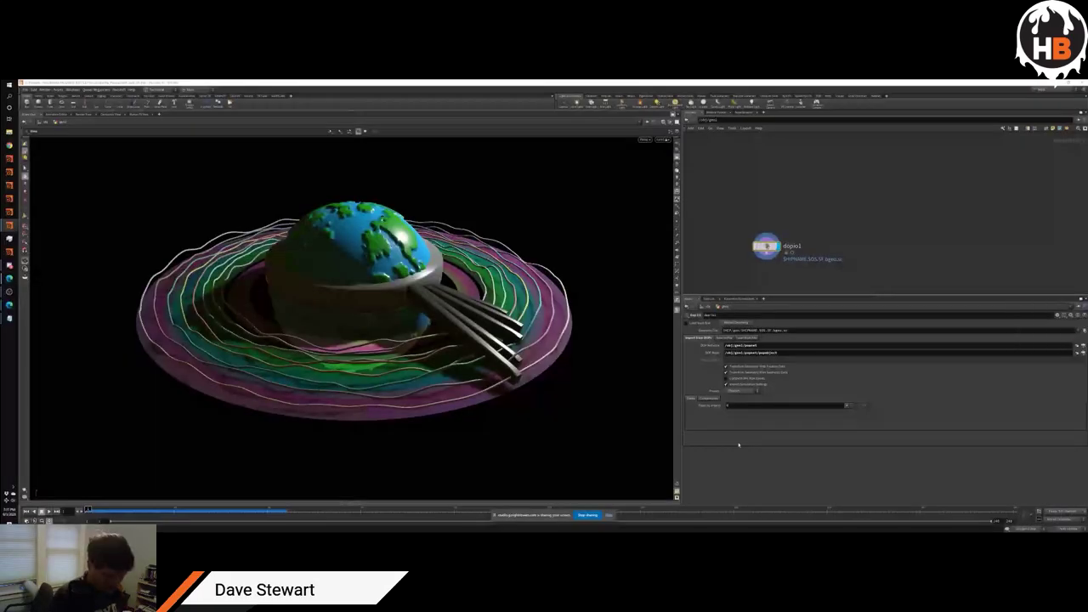
key("u")
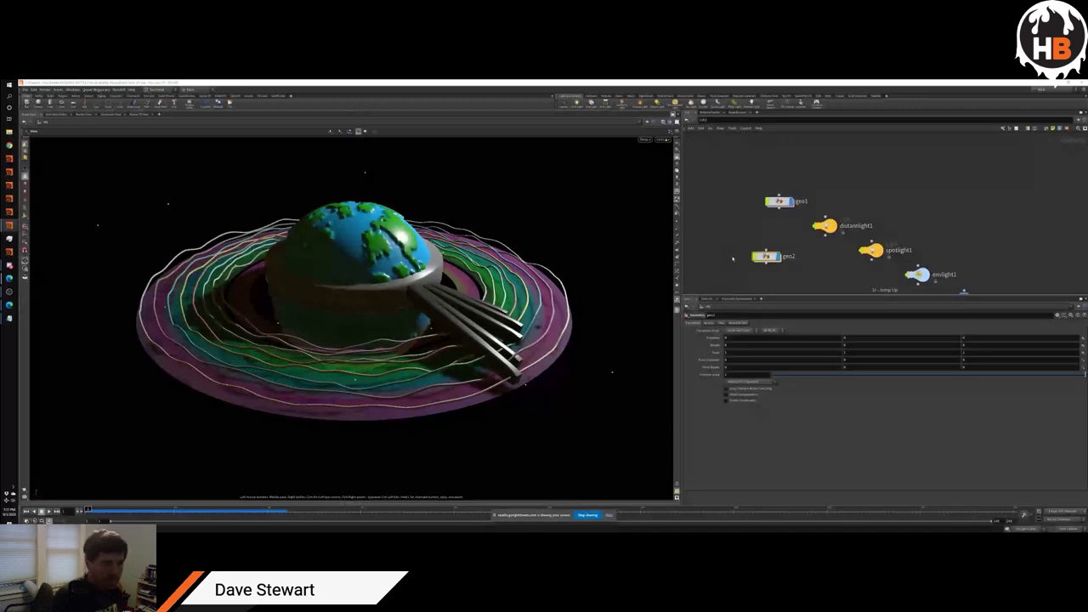
double_click(763, 256)
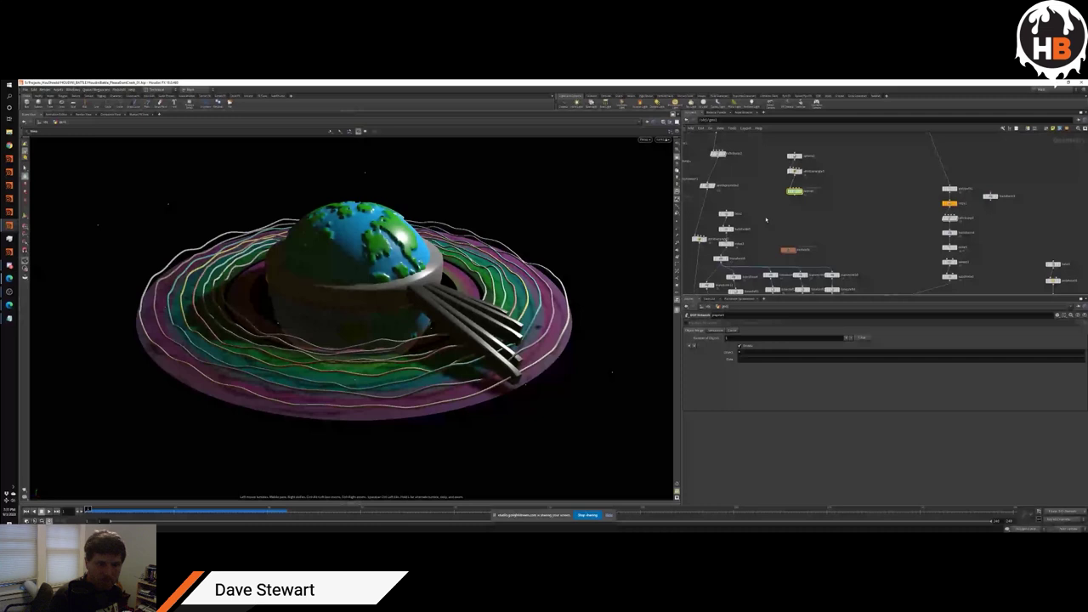
key("Return")
left_click(719, 330)
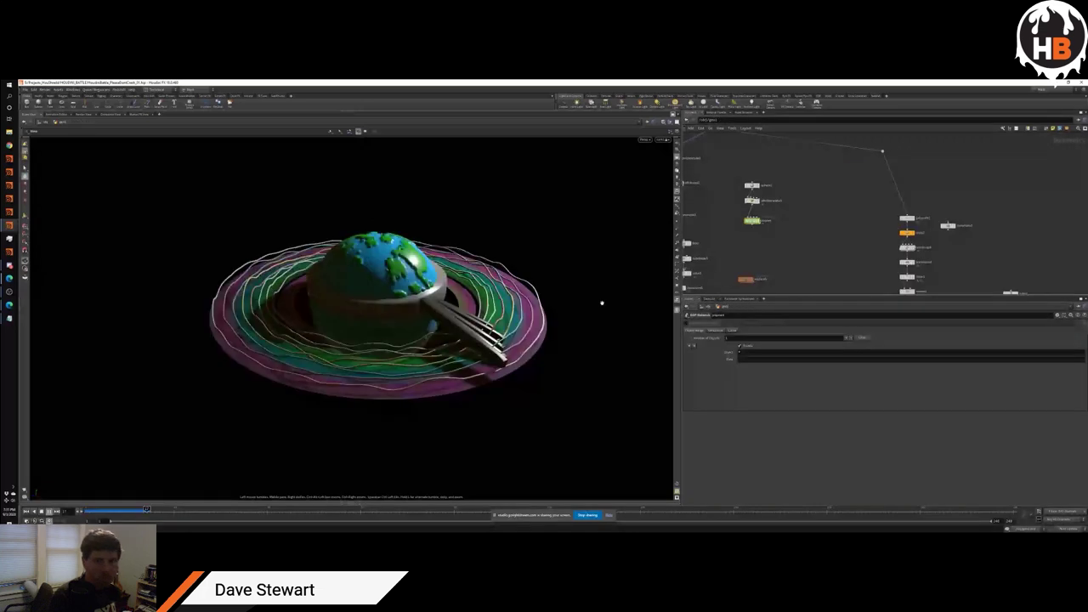
middle_click_drag(765, 234, 733, 237)
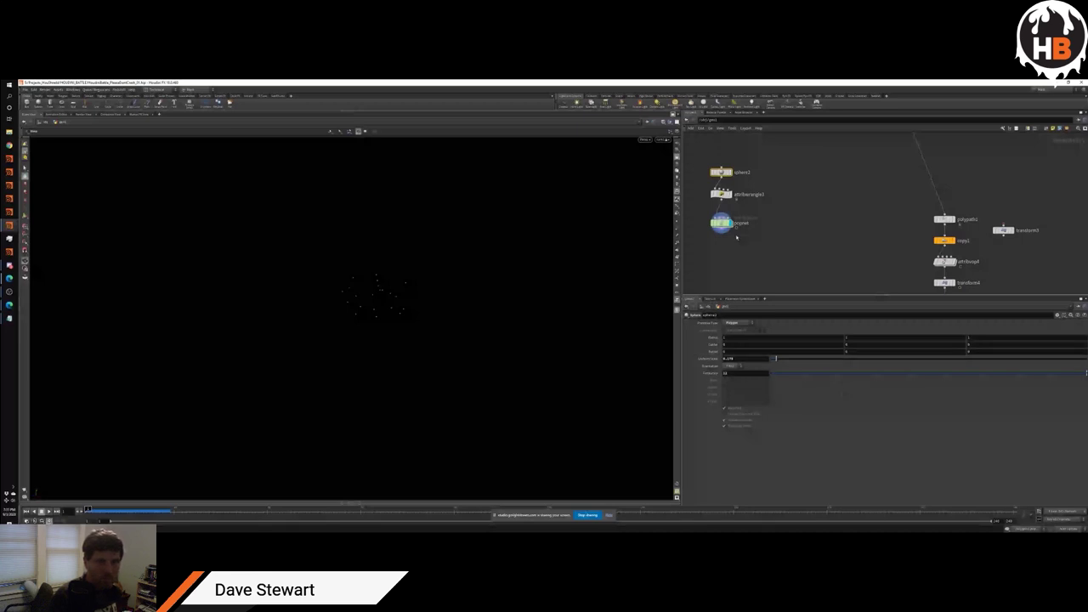
Step: Bring the sphere2 branch into view and nudge its Uniform Scale slightly
middle_click_drag(736, 238, 829, 242)
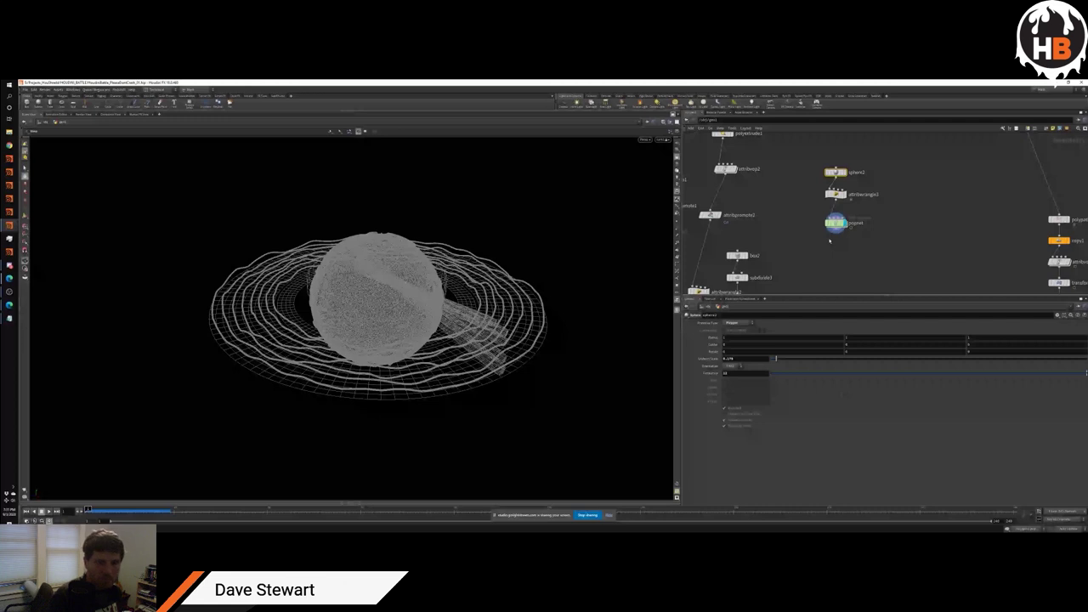
scroll(830, 241, "up", 2)
left_click_drag(775, 359, 788, 360)
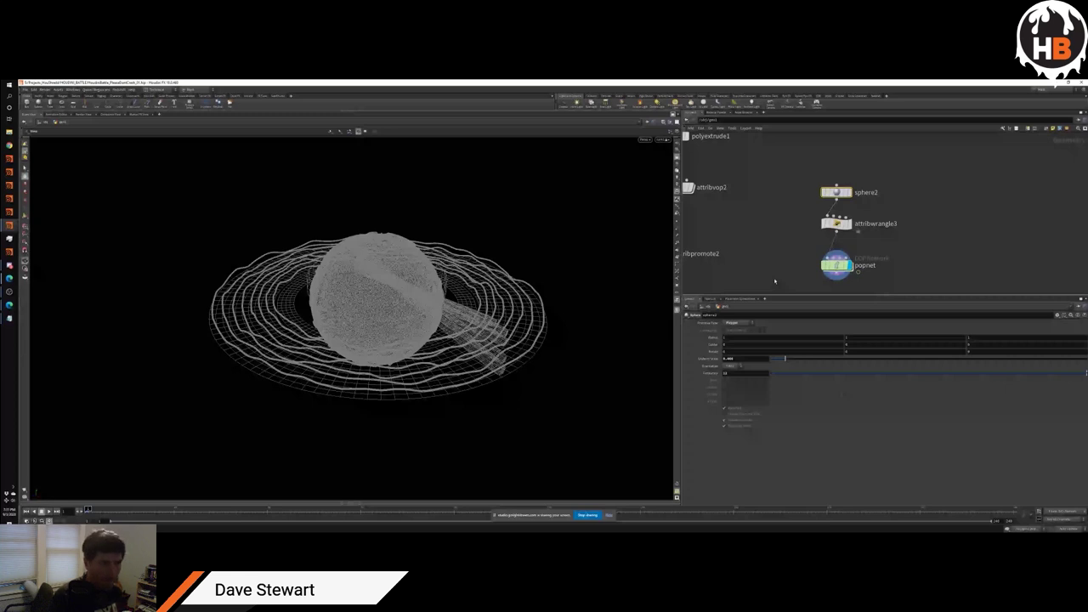
Step: Go inside the popnet particle network and select its particle source node
left_click(829, 265)
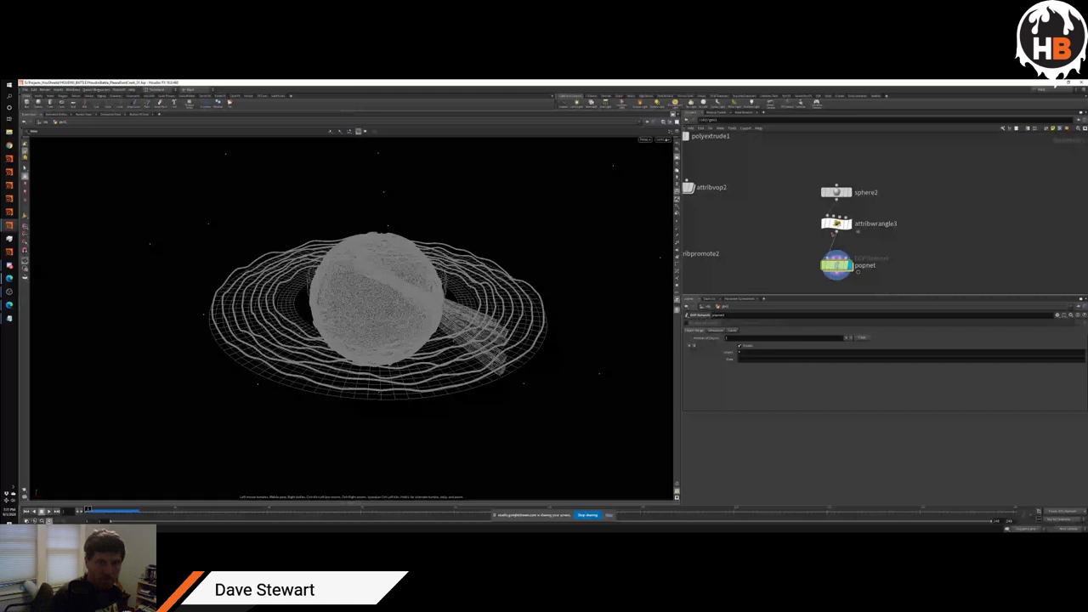
key("i")
left_click(855, 175)
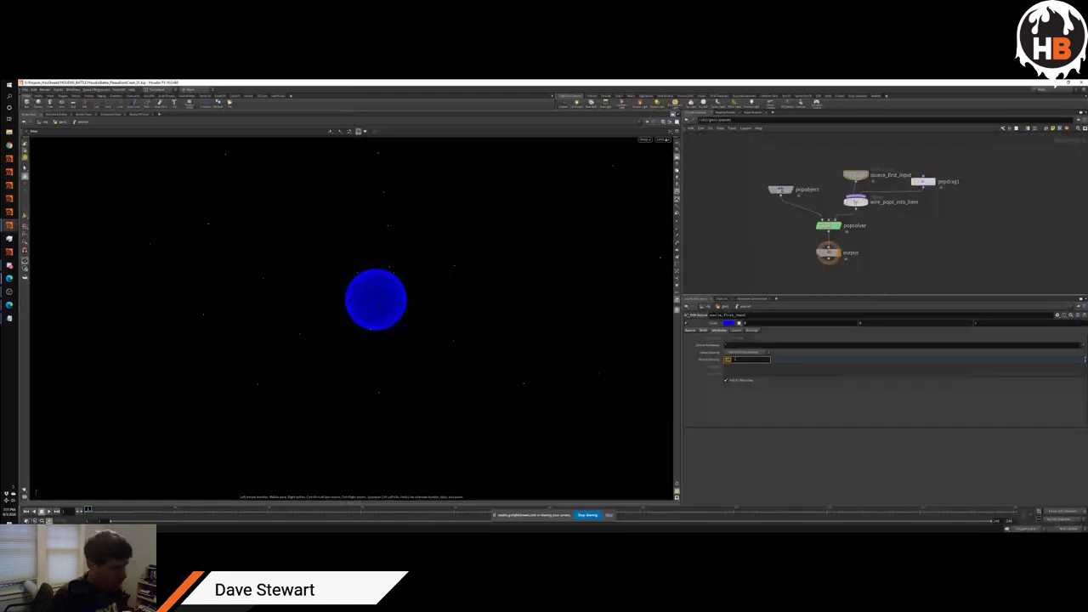
Step: Confirm the new particle source value, play the simulation, then jump up to the globe network
key("Return")
key("Up")
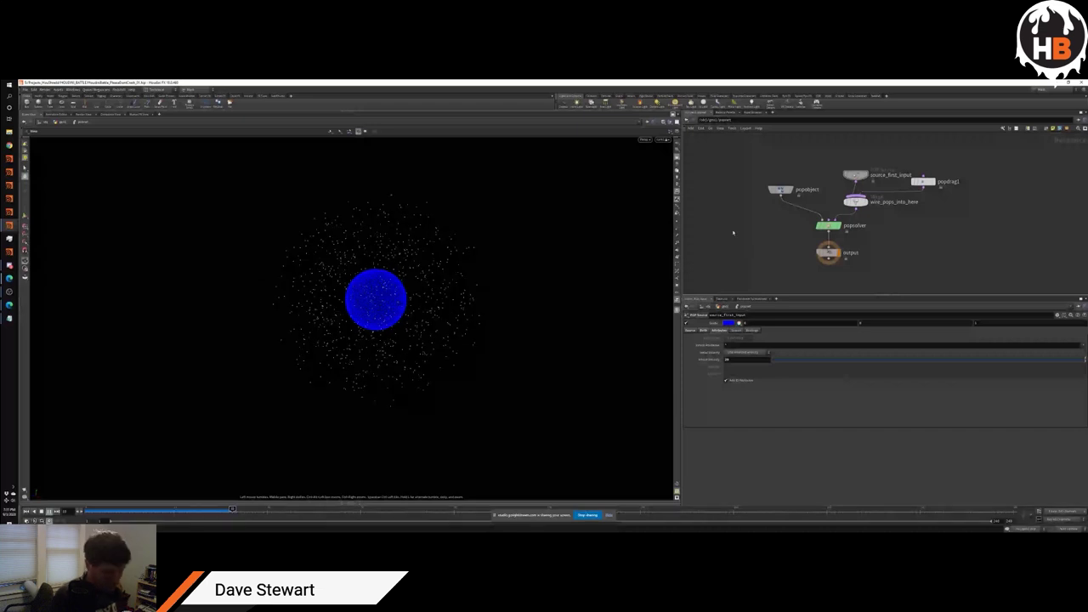
key("u")
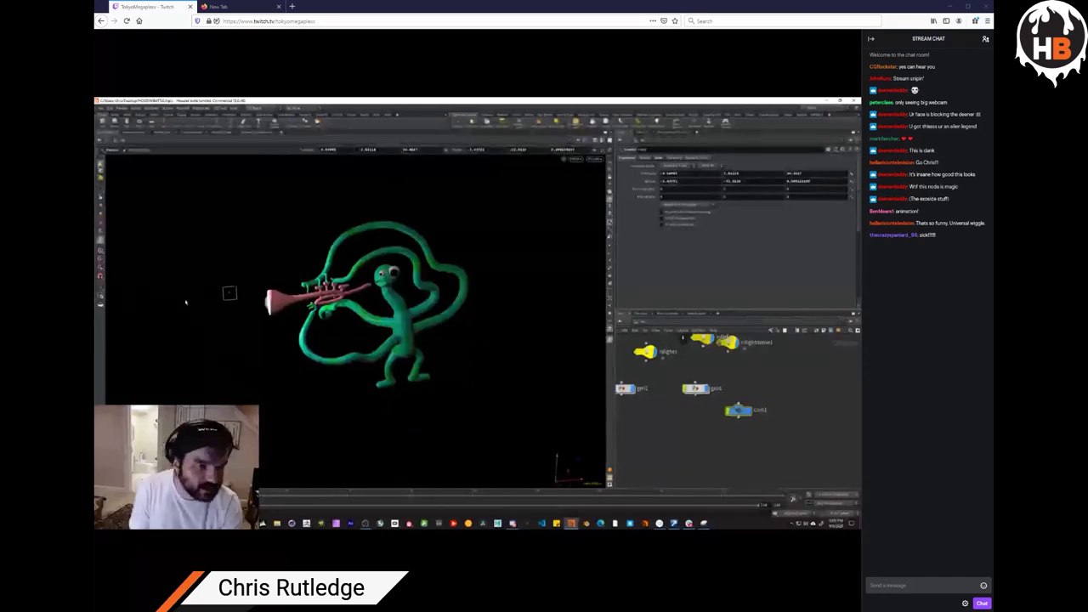
Step: Select the light beside the green alien and orbit the view to a high angle
left_click(228, 292)
left_click_drag(229, 292, 390, 299)
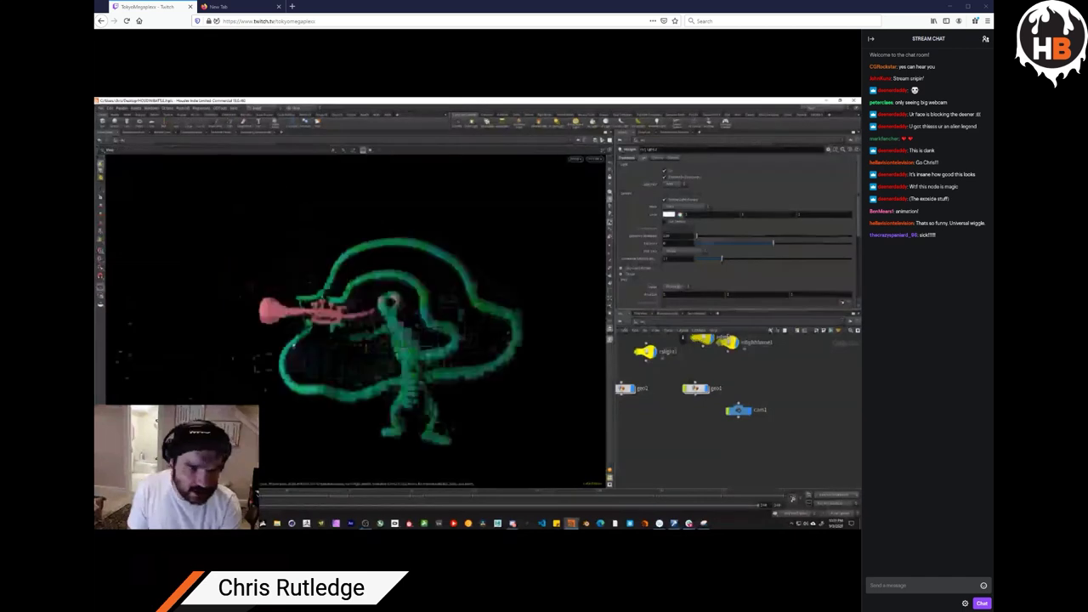
scroll(288, 242, "down", 4)
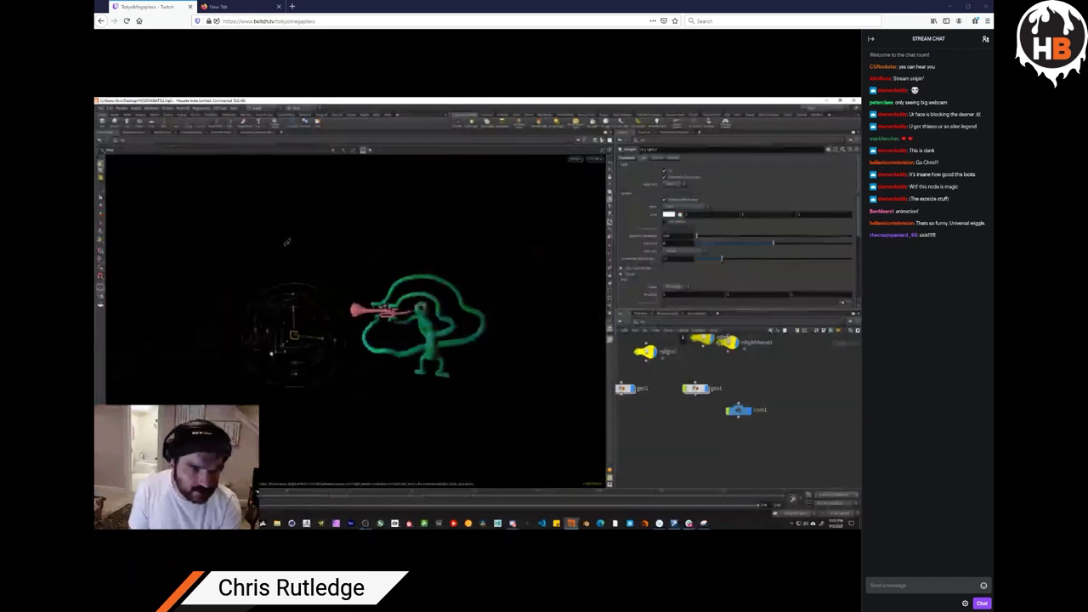
mouse_move(287, 242)
left_mouse_down()
mouse_move(226, 269)
mouse_move(301, 308)
mouse_move(293, 223)
left_mouse_up()
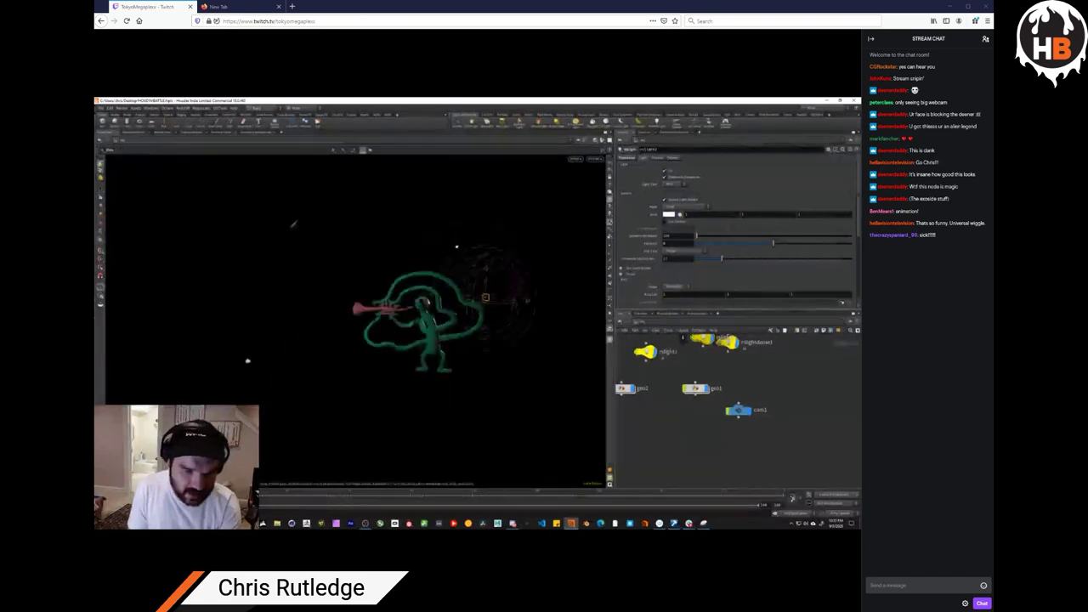
Step: Reposition the light with its transform handle, frame the alien, and add a Grid plane
key("t")
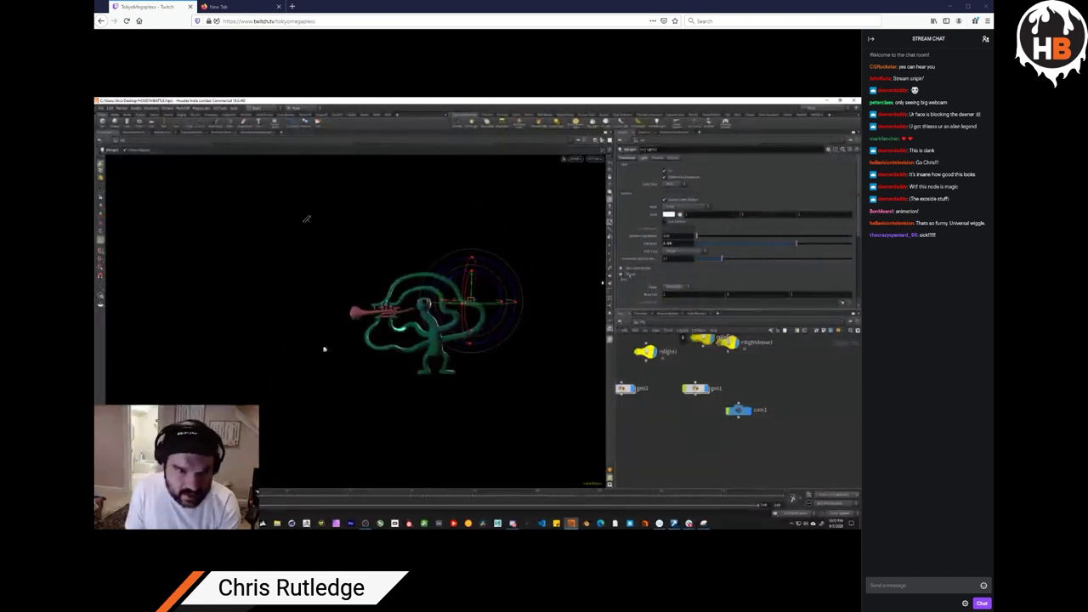
key("Return")
key("t")
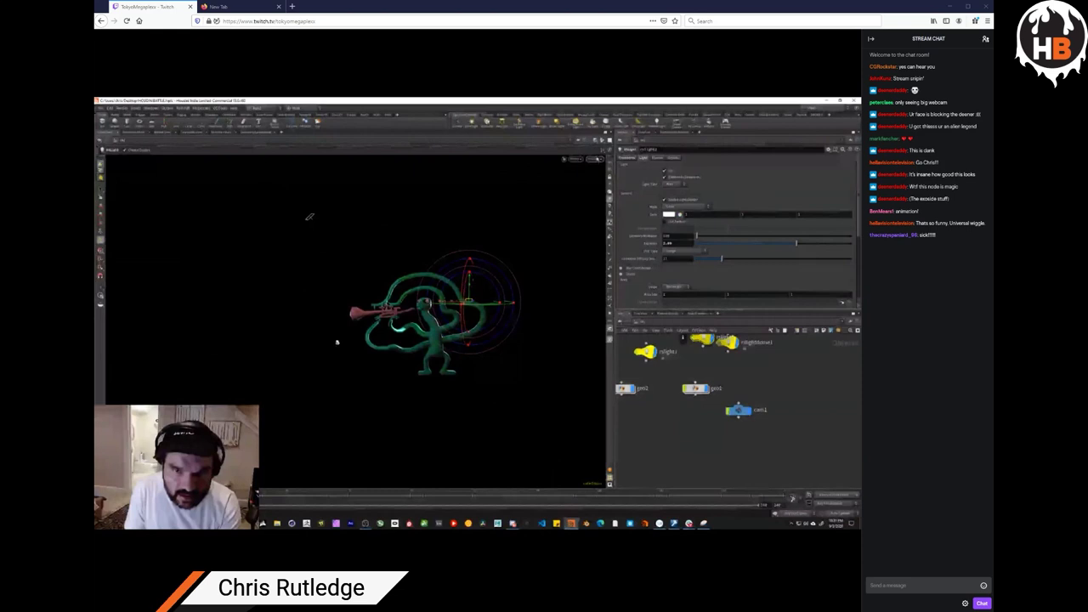
key("h")
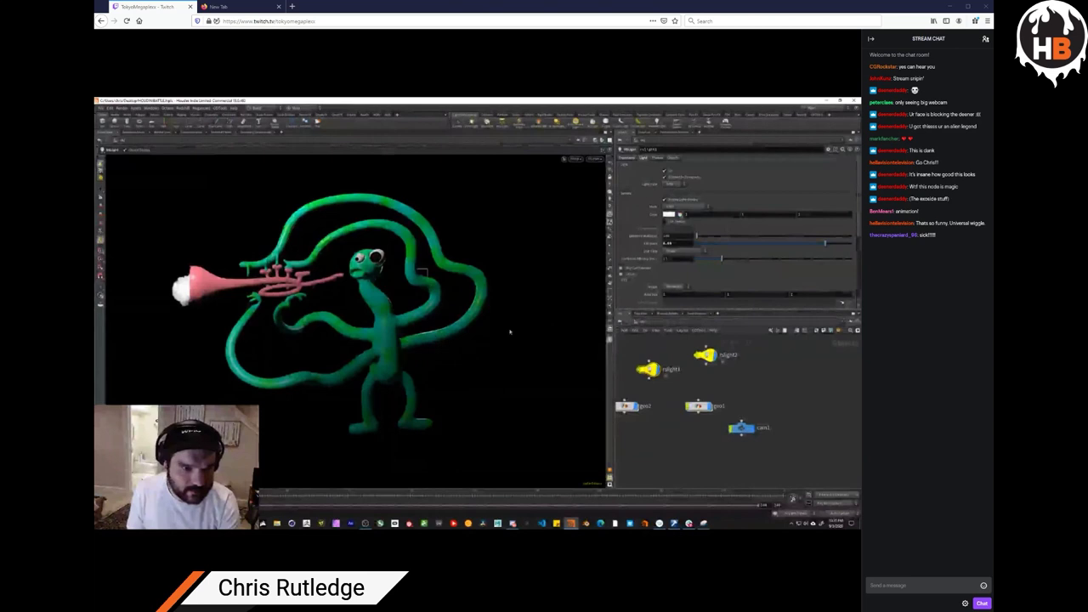
left_click(787, 384)
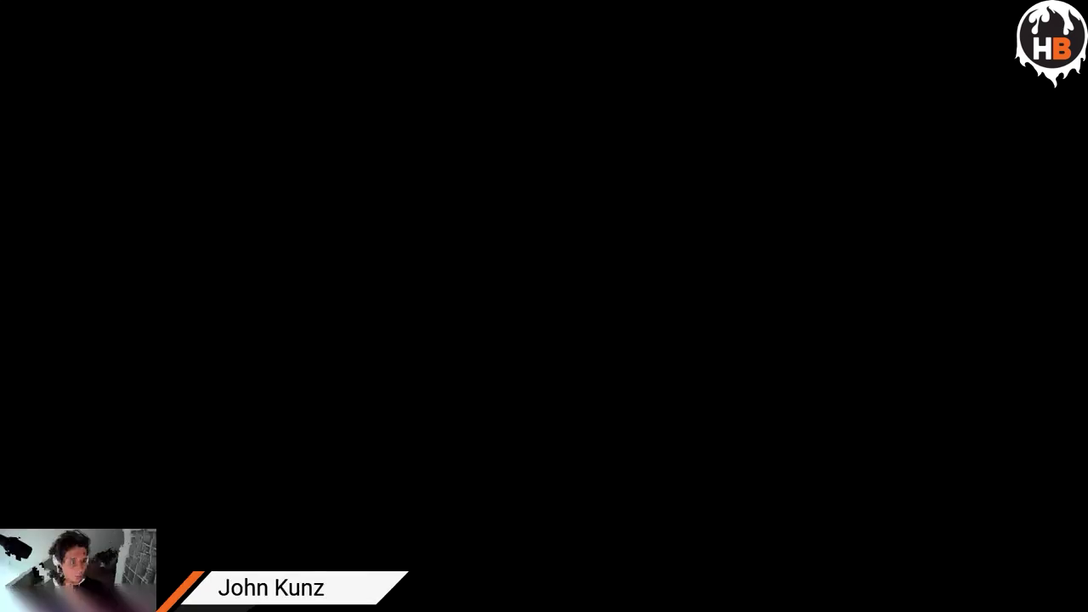
Step: Try lsystem1 Generations values 0 and 4, then settle on 5 for a smaller fractal
type("0")
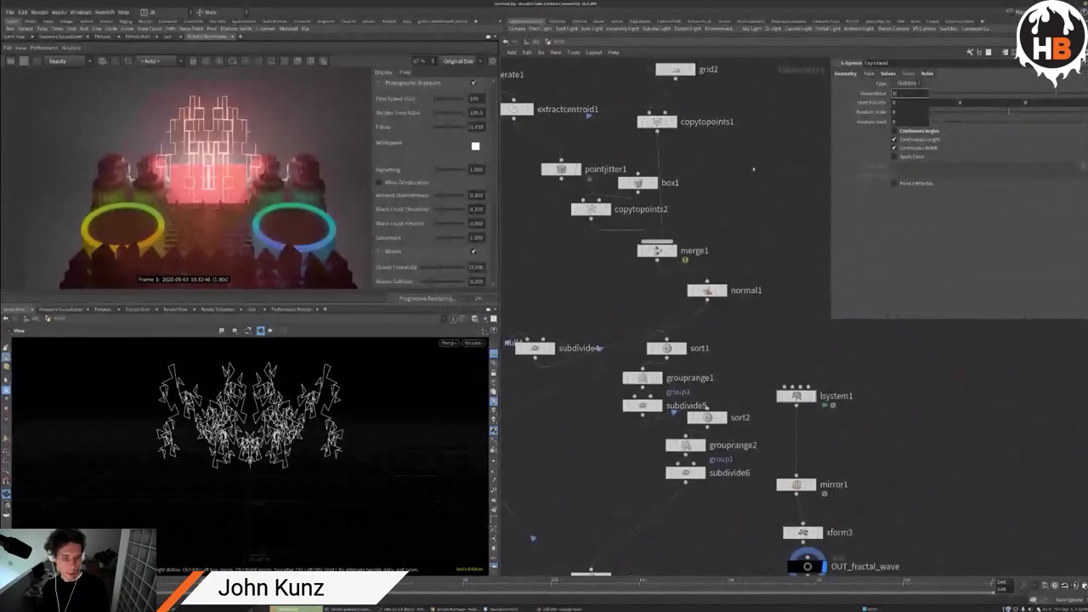
key("Return")
type("4")
key("Return")
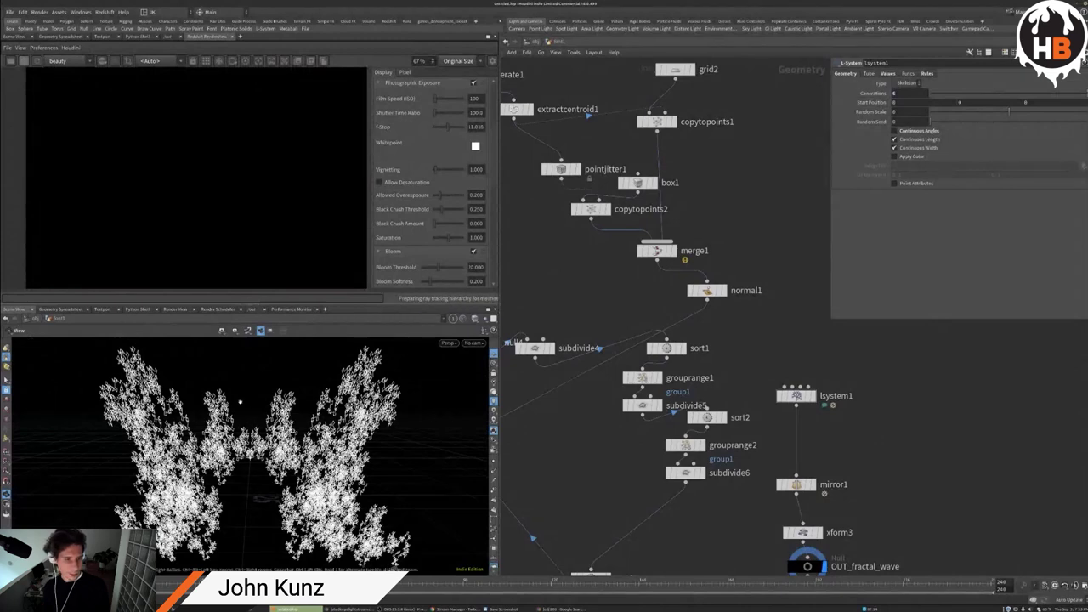
scroll(265, 387, "down", 3)
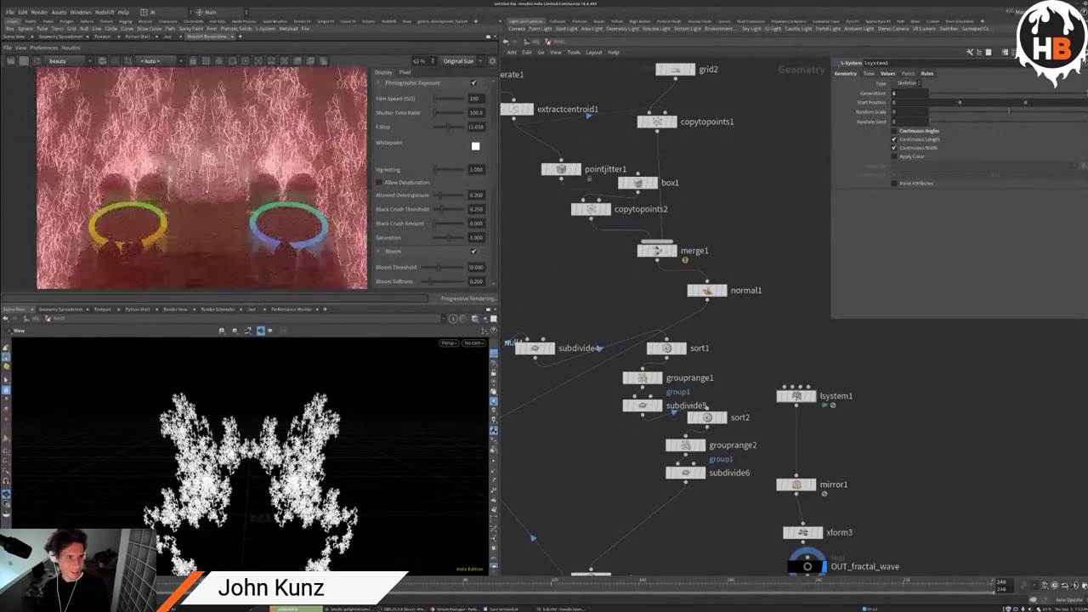
scroll(211, 193, "down", 3)
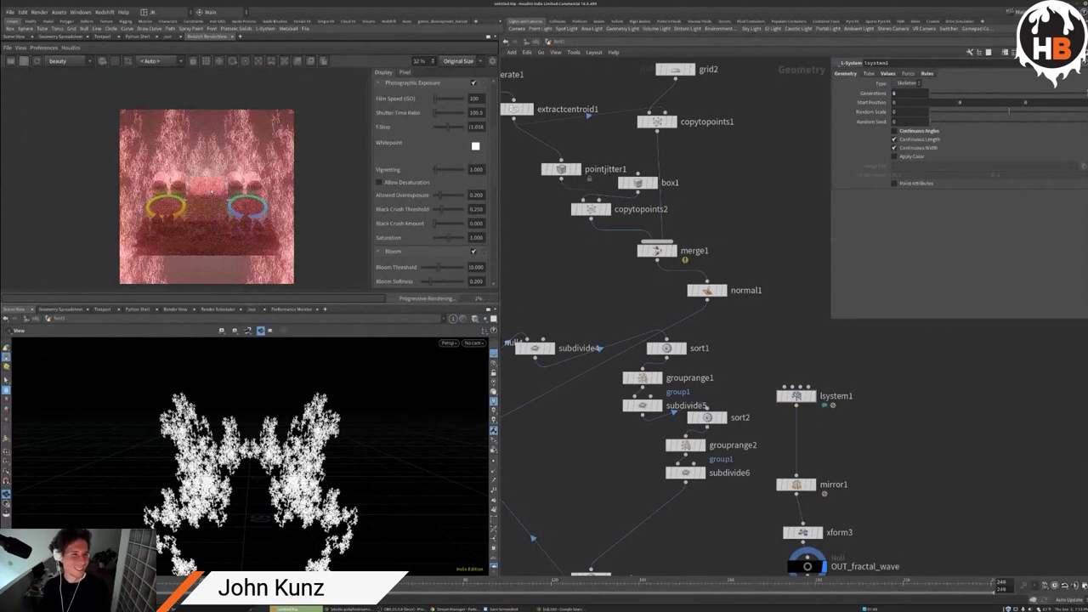
scroll(211, 193, "up", 1)
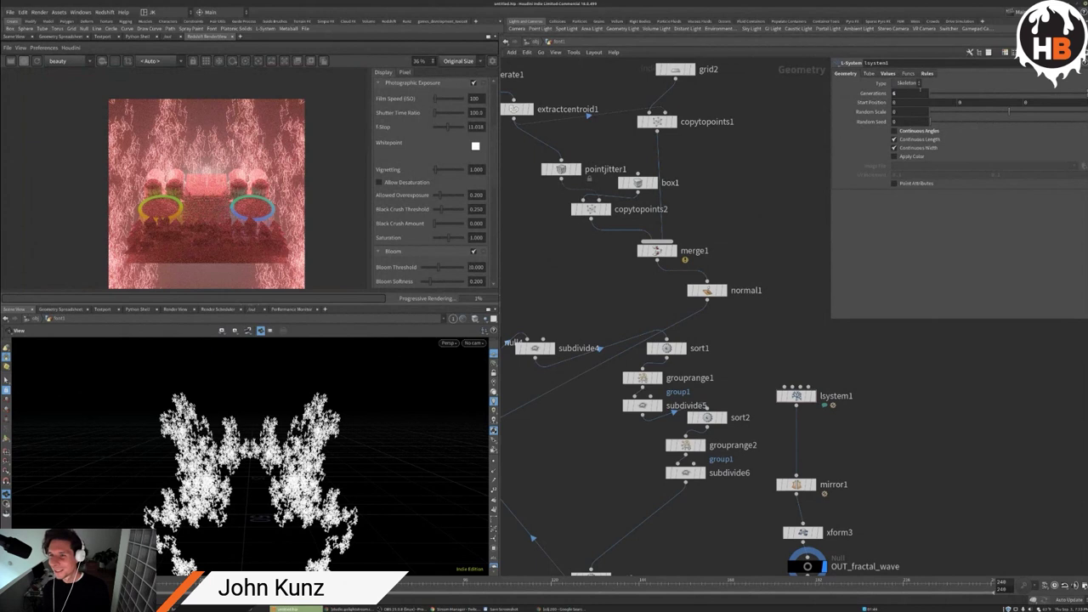
left_click(894, 93)
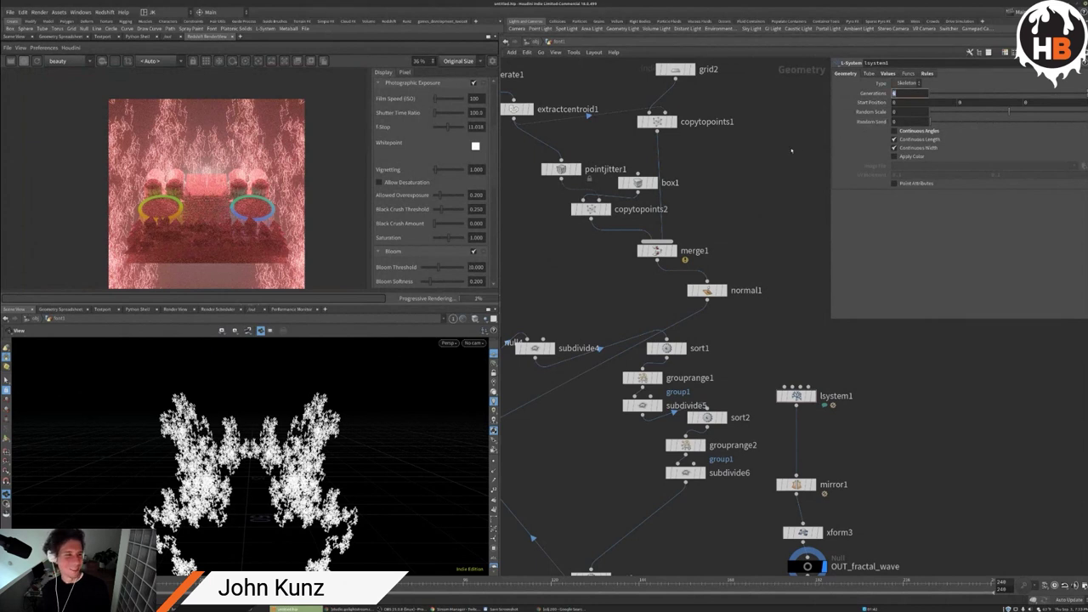
type("5")
key("Return")
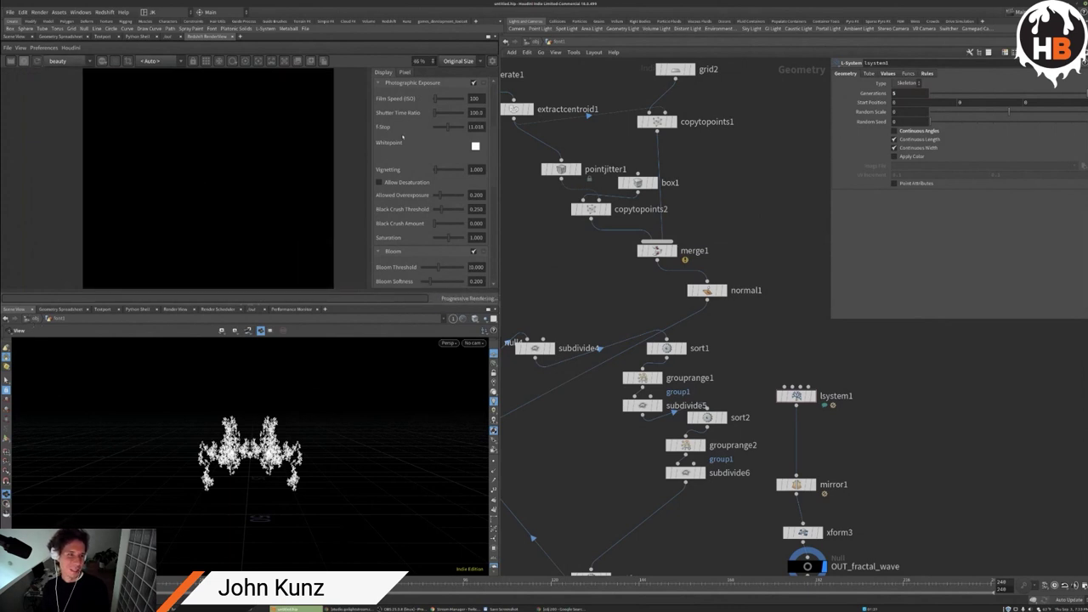
Step: Lower lsystem1's Generations to 4
left_click(900, 93)
type("4")
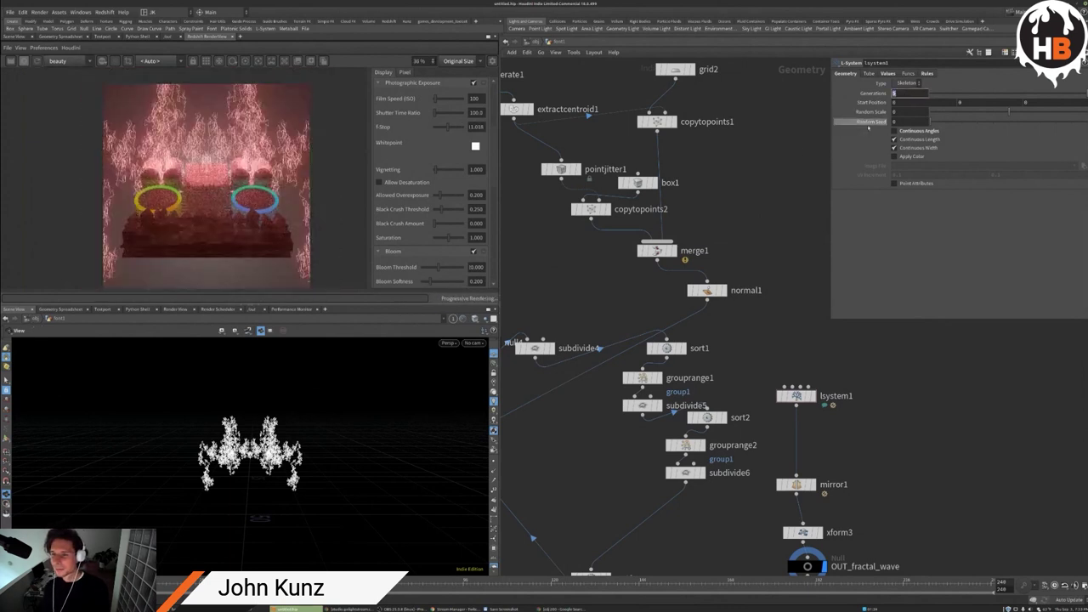
key("Return")
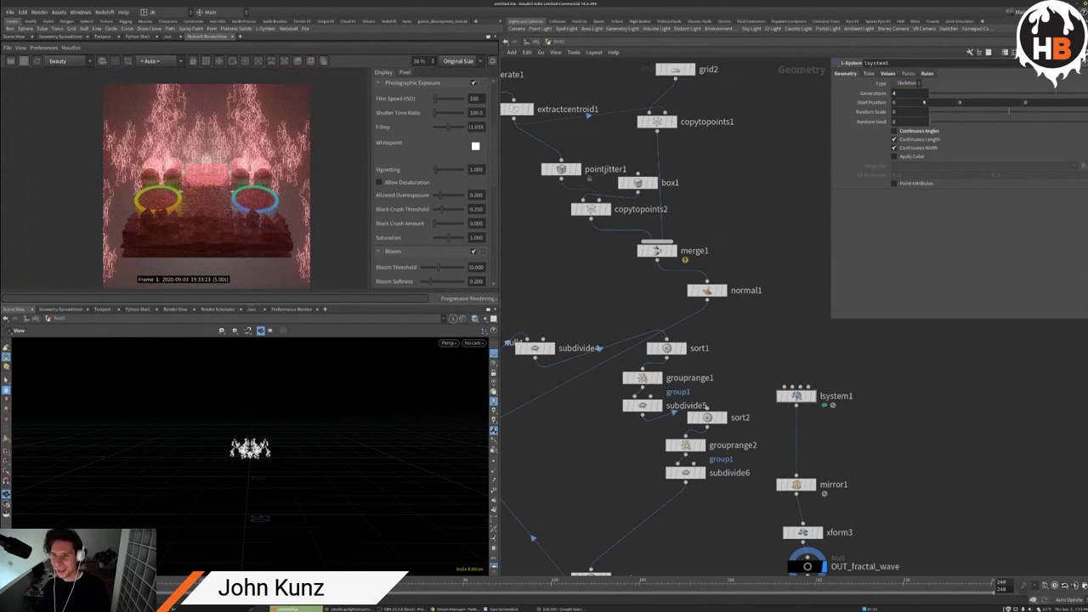
Step: In the Values tab, tweak Step Size and set Angle 122.4 and Angle Scale 0.671
left_click(878, 75)
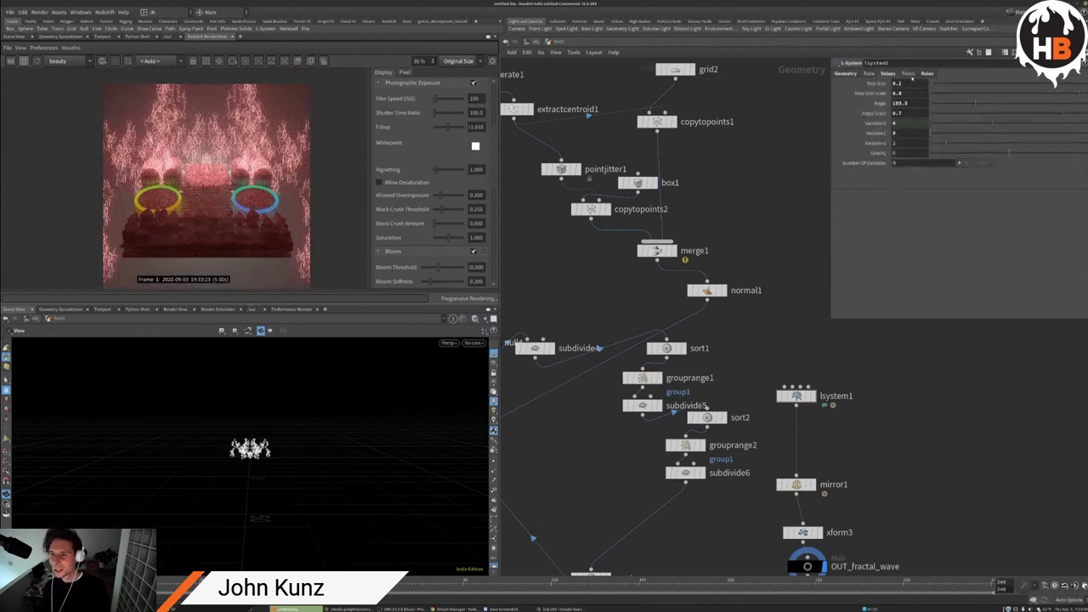
left_click_drag(938, 84, 939, 84)
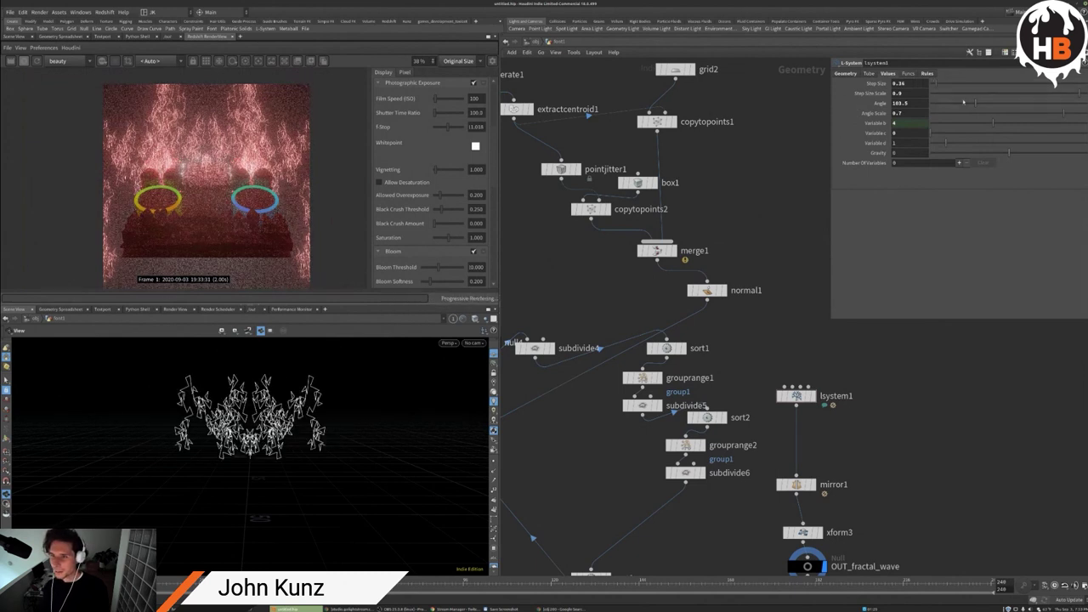
mouse_move(1063, 113)
left_mouse_down()
mouse_move(1048, 113)
mouse_move(1061, 113)
left_mouse_up()
left_click_drag(975, 103, 984, 103)
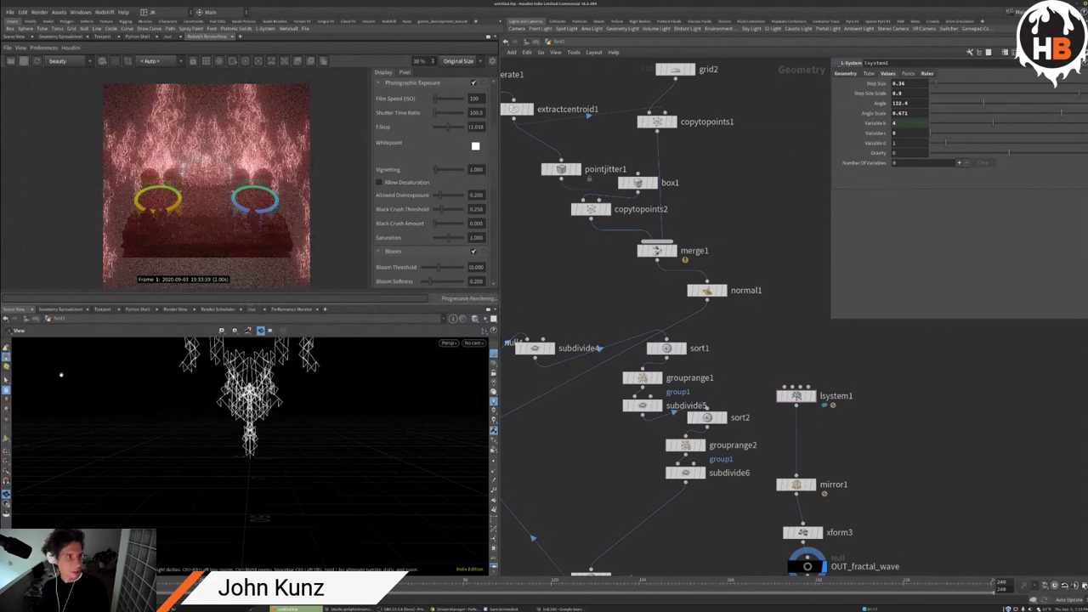
left_click_drag(265, 464, 269, 460)
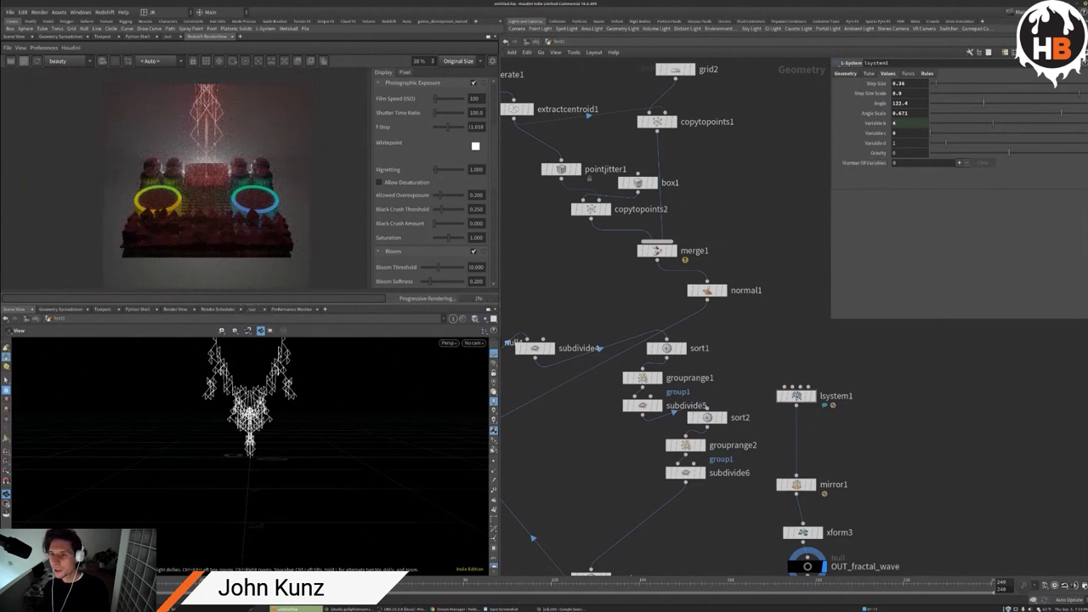
middle_click_drag(830, 374, 807, 267)
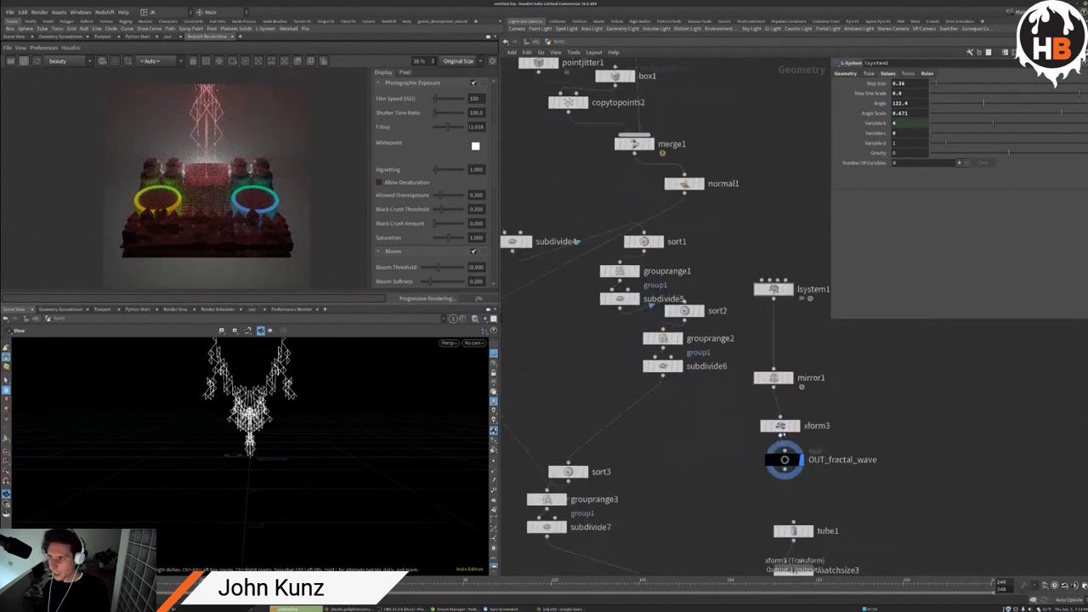
Step: Set xform3's Y scale to 1.6 and refresh the render of the fractal
left_click(780, 425)
type("1.6")
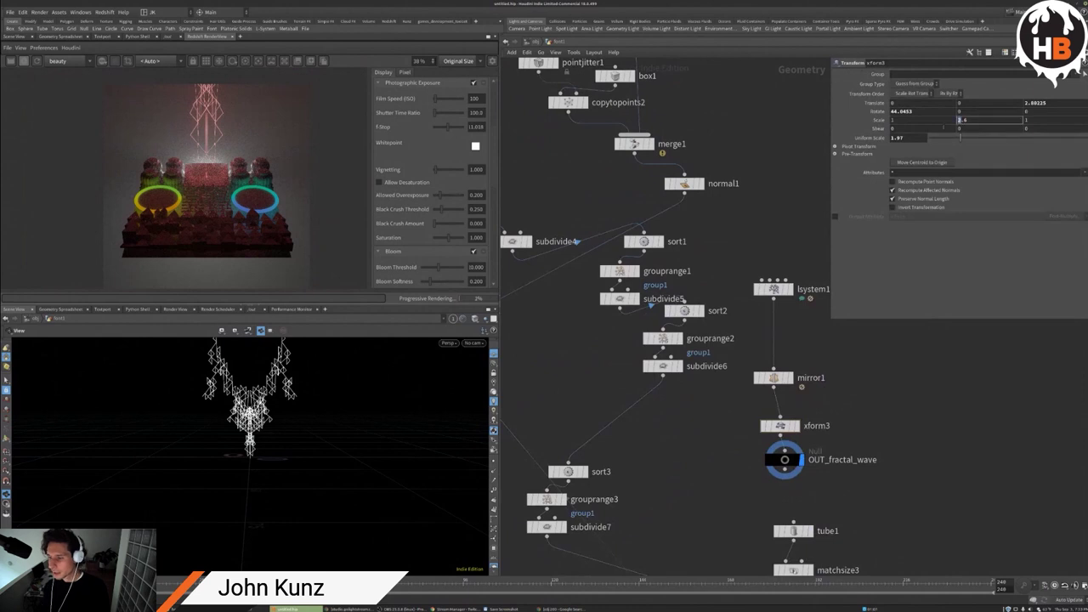
key("Return")
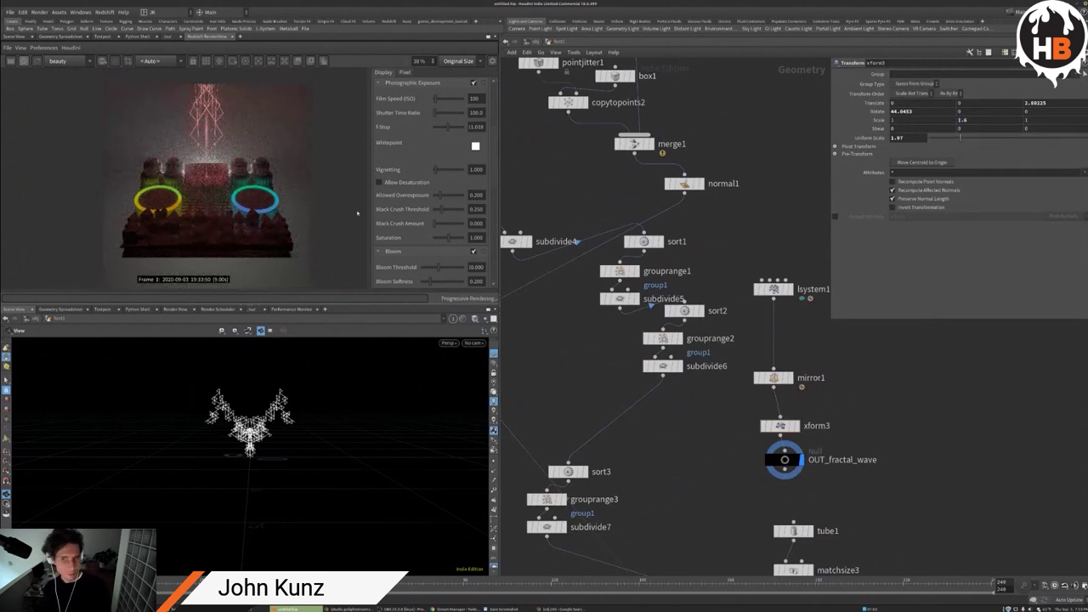
left_click(37, 61)
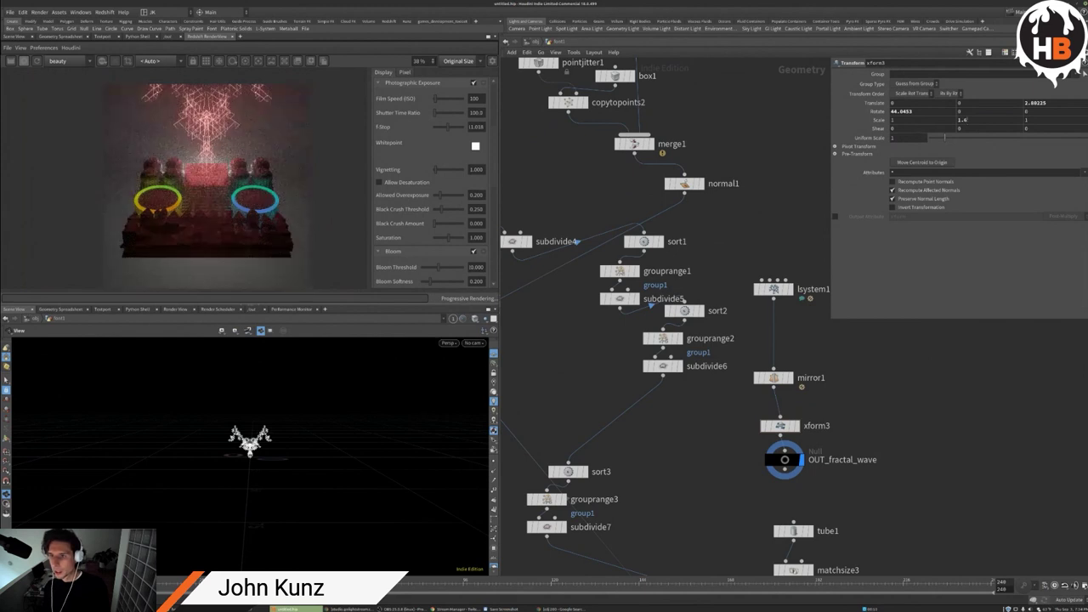
Step: Reduce the Y scale to 1.2 and shrink Uniform Scale to 0.62
key("BackSpace")
type("2")
key("Return")
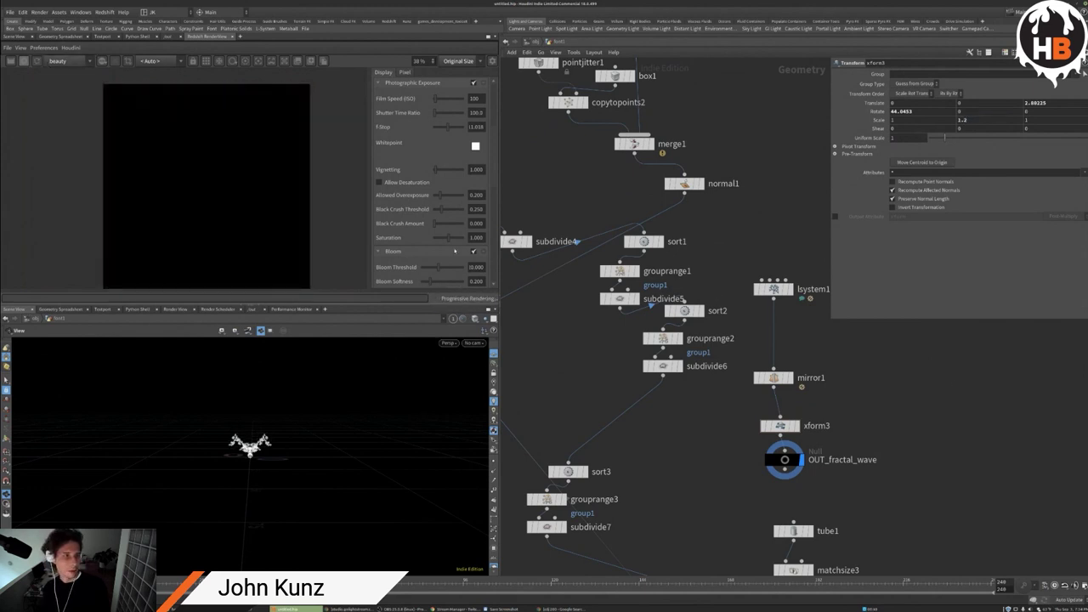
left_click_drag(944, 137, 939, 139)
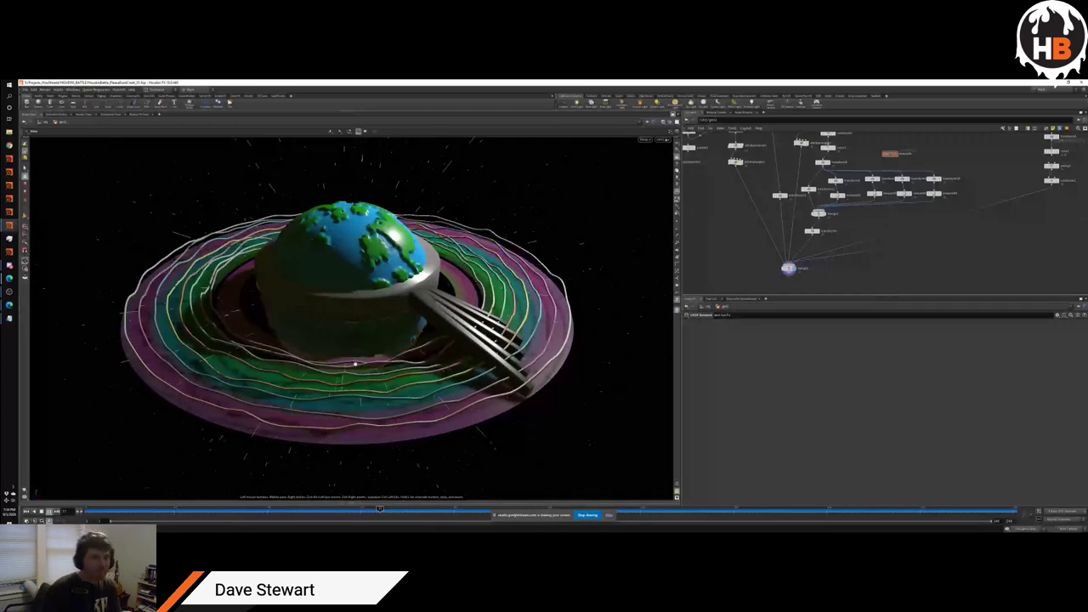
Step: Cycle through the open windows and bring the Lightstream Studio window forward
key("alt+Tab")
key("alt+shift+Tab")
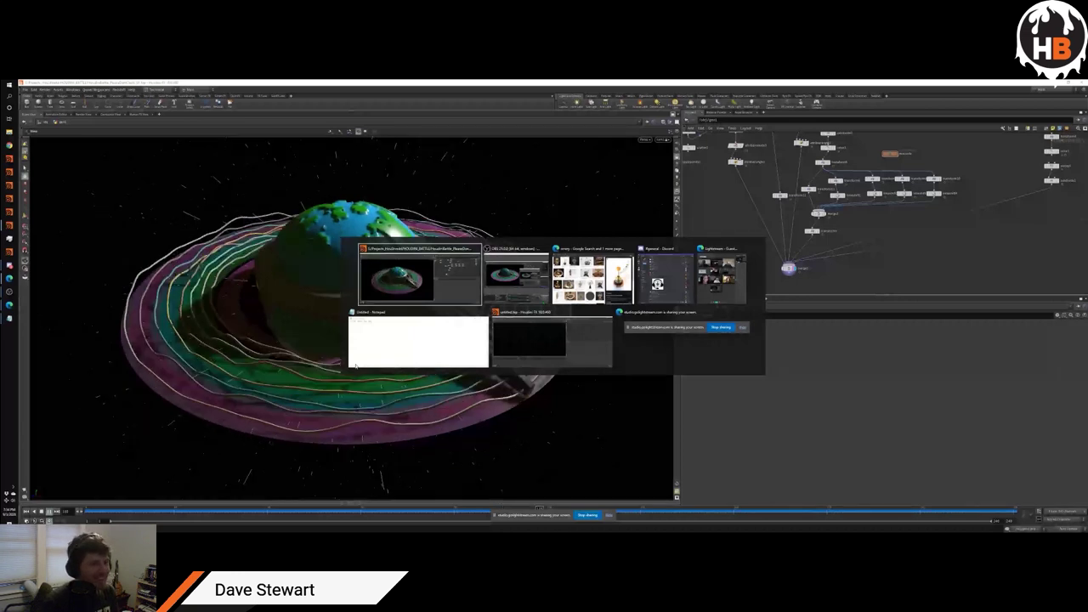
key("alt+Tab")
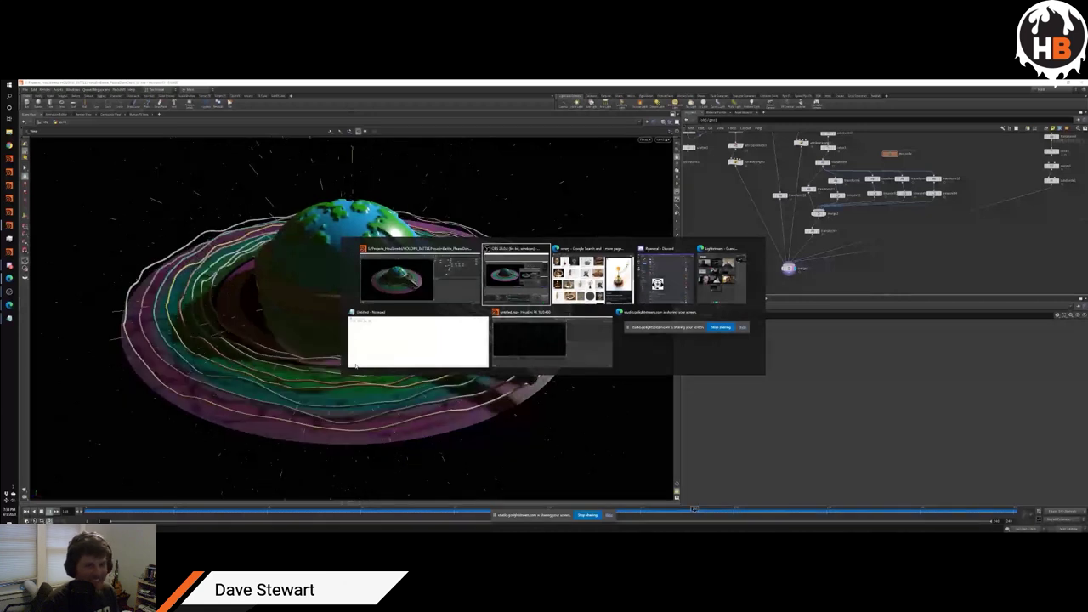
key("alt+shift+Tab")
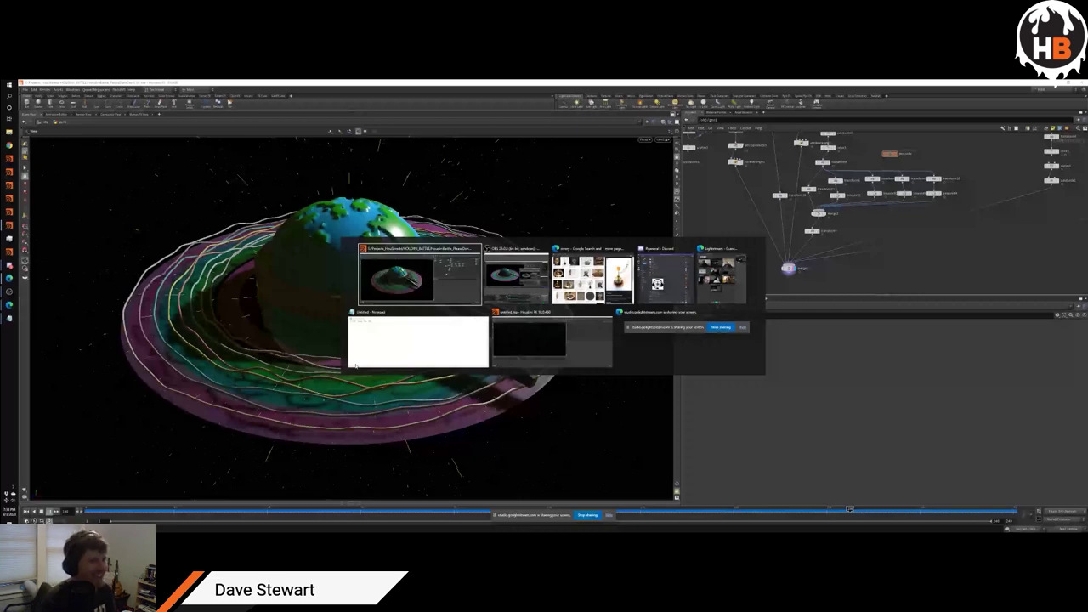
key("alt+Tab")
key("alt+Tab")
key("alt+Tab")
key("alt+Tab")
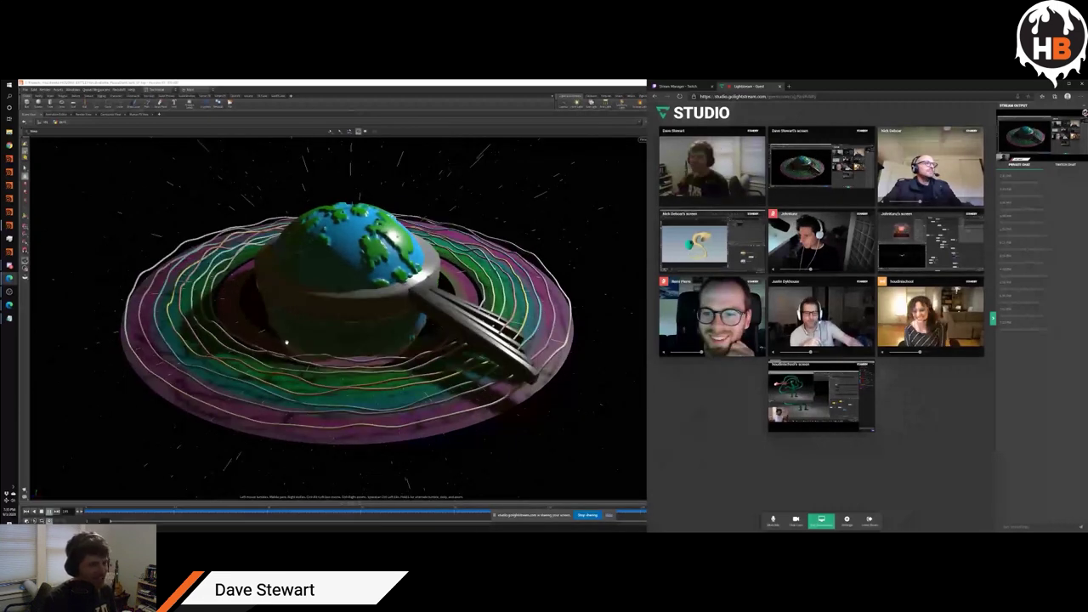
Step: Return focus to Houdini, cancel the window switcher, and go up to the /obj level
left_click(336, 90)
key("alt+Tab")
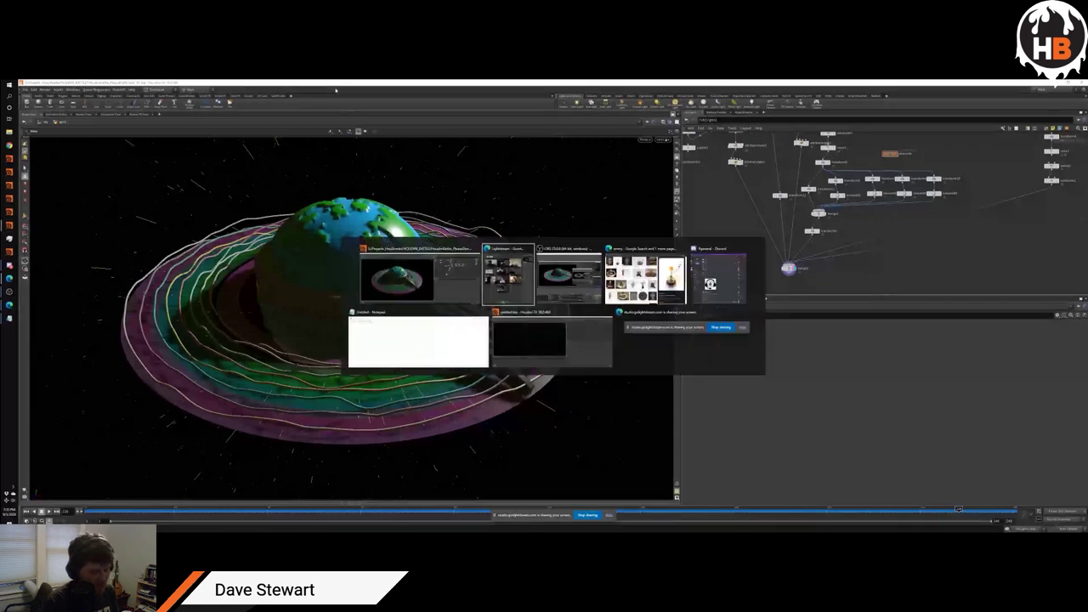
key("Escape")
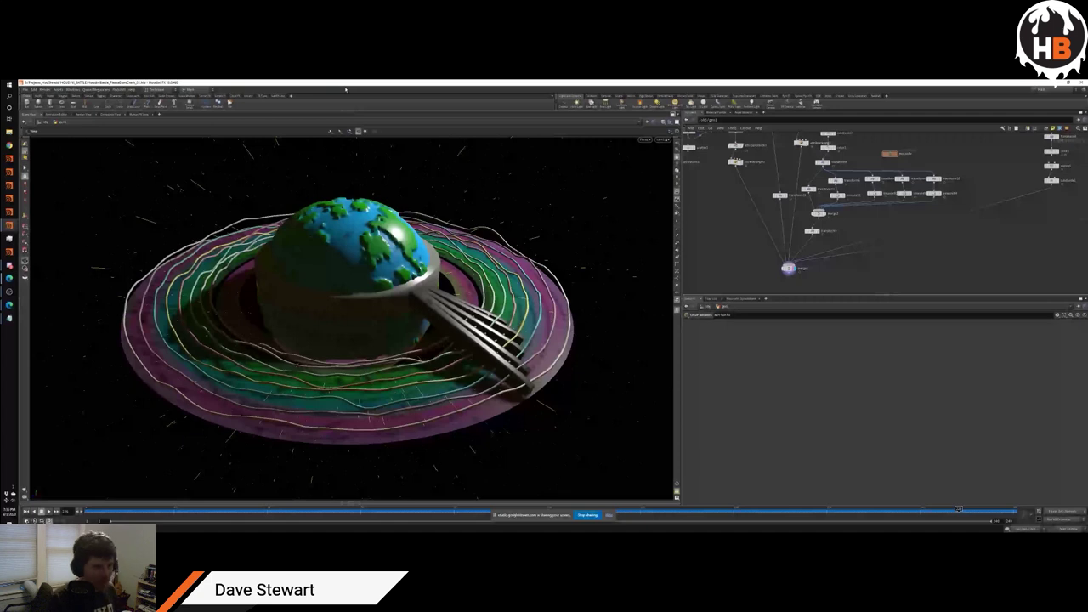
key("u")
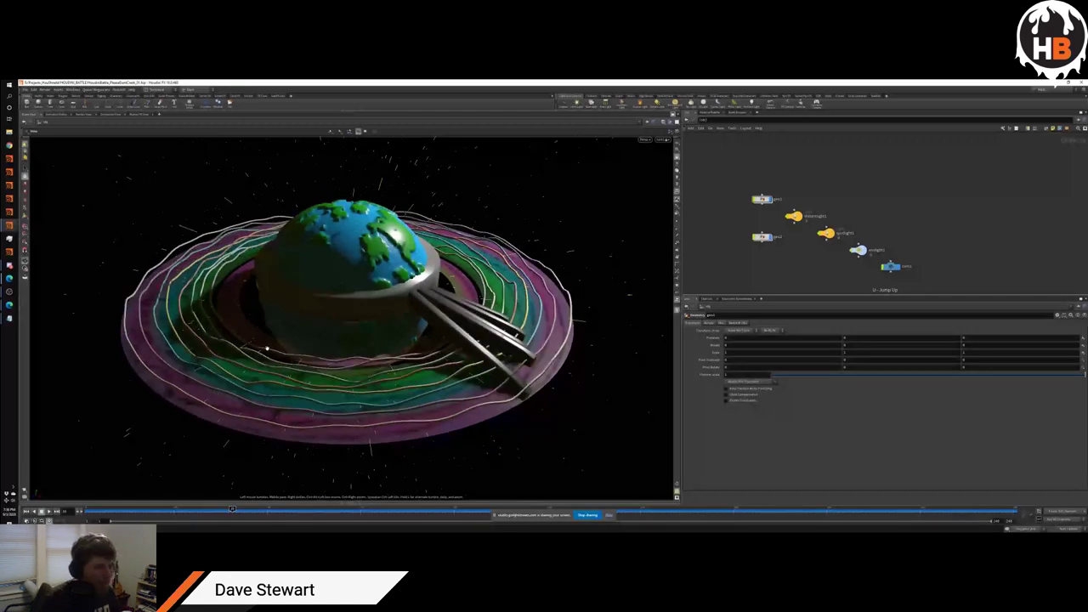
Step: Alt+Tab through the windows until Lightstream Studio's participant grid is in front
key("alt+Tab")
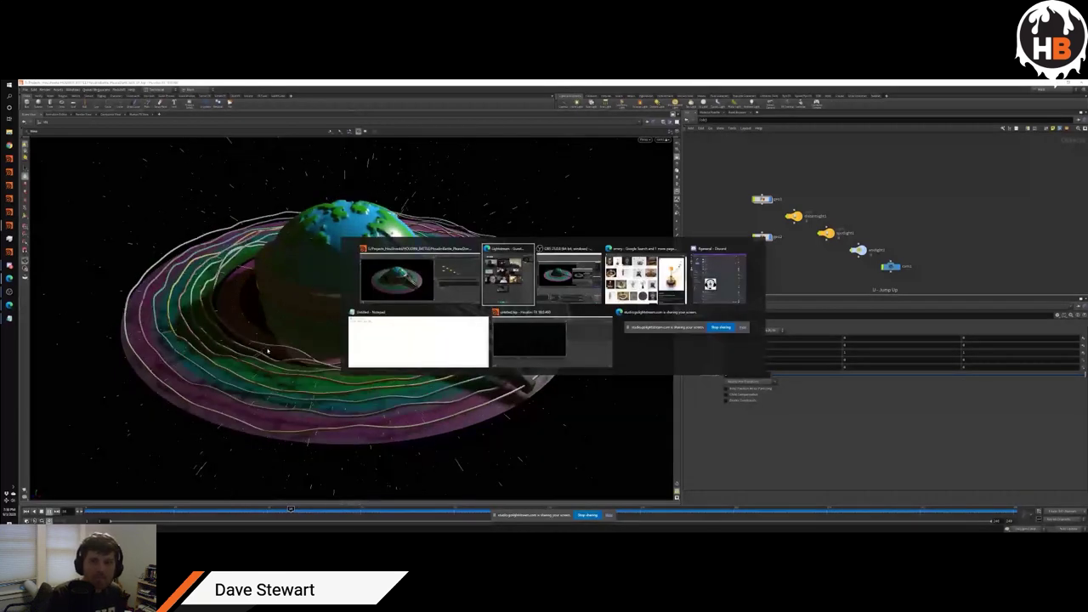
key("alt+Tab")
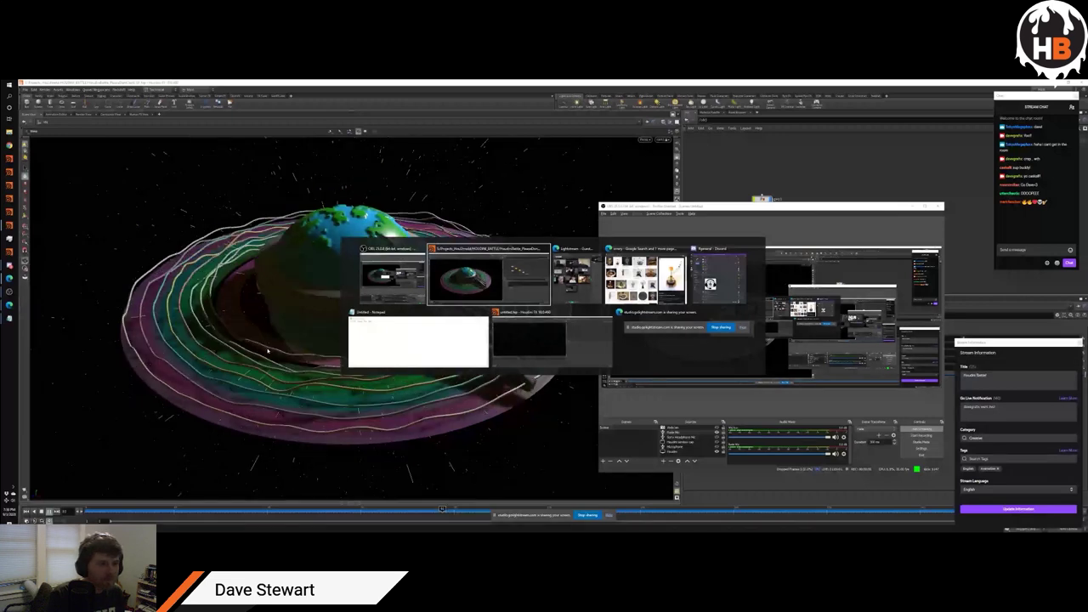
key("alt+Tab")
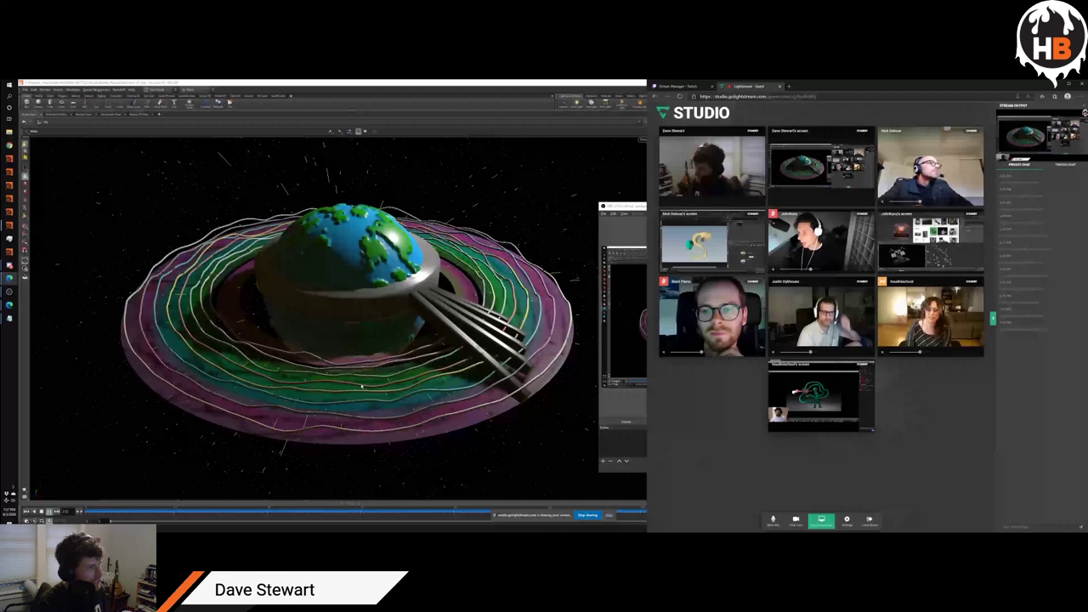
key("alt+Tab")
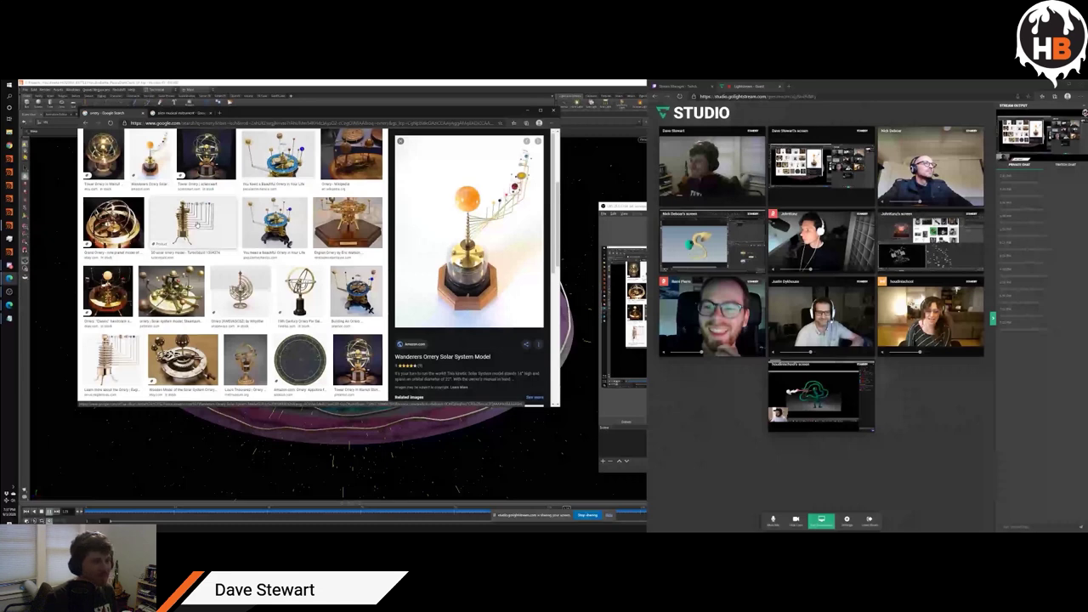
key("alt+Tab")
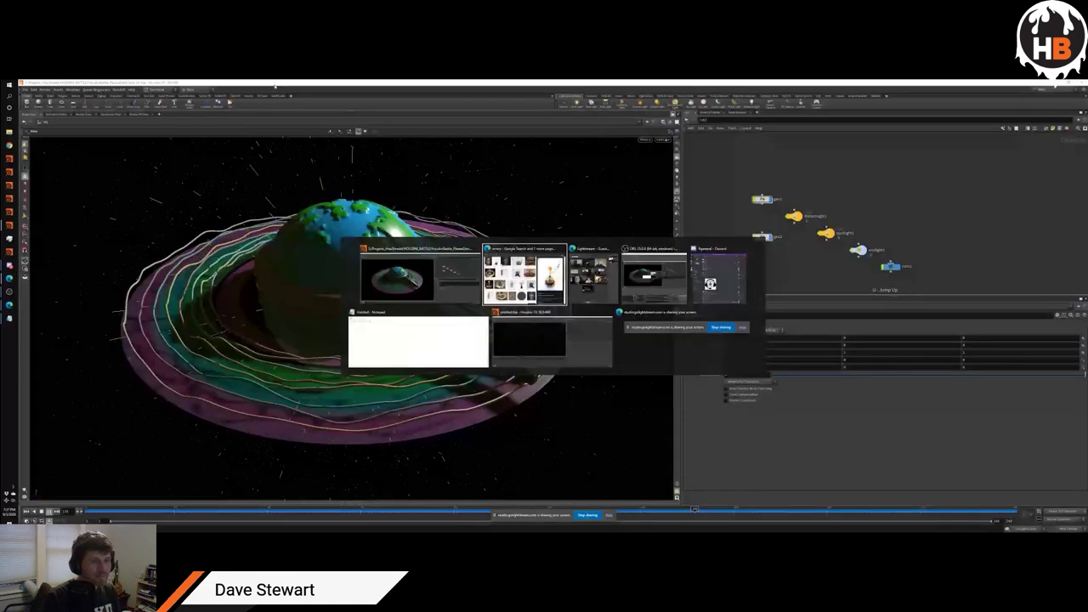
key("alt+Tab")
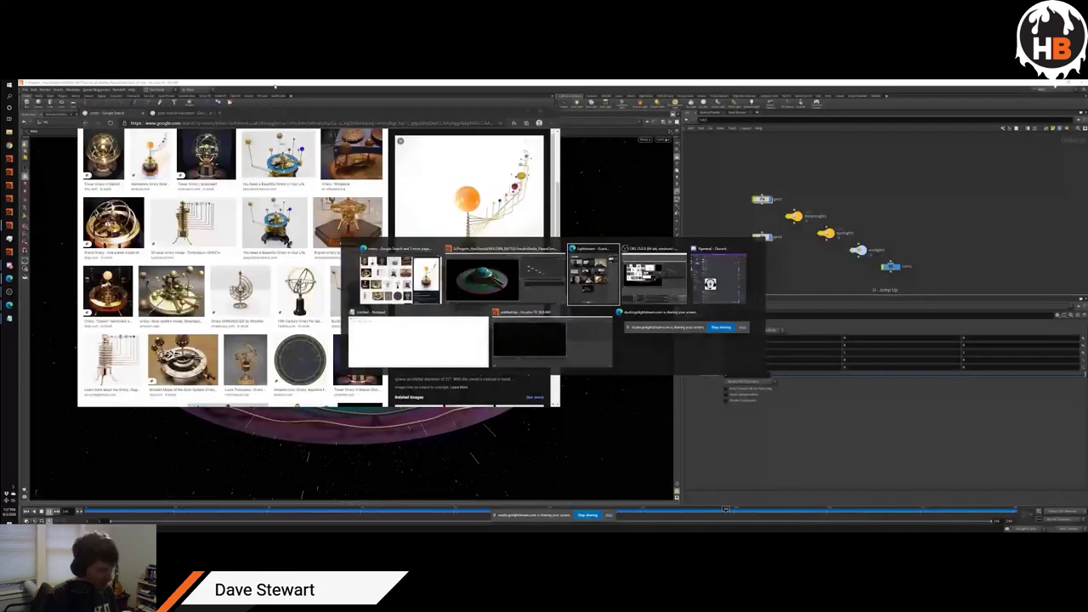
key("alt+Tab")
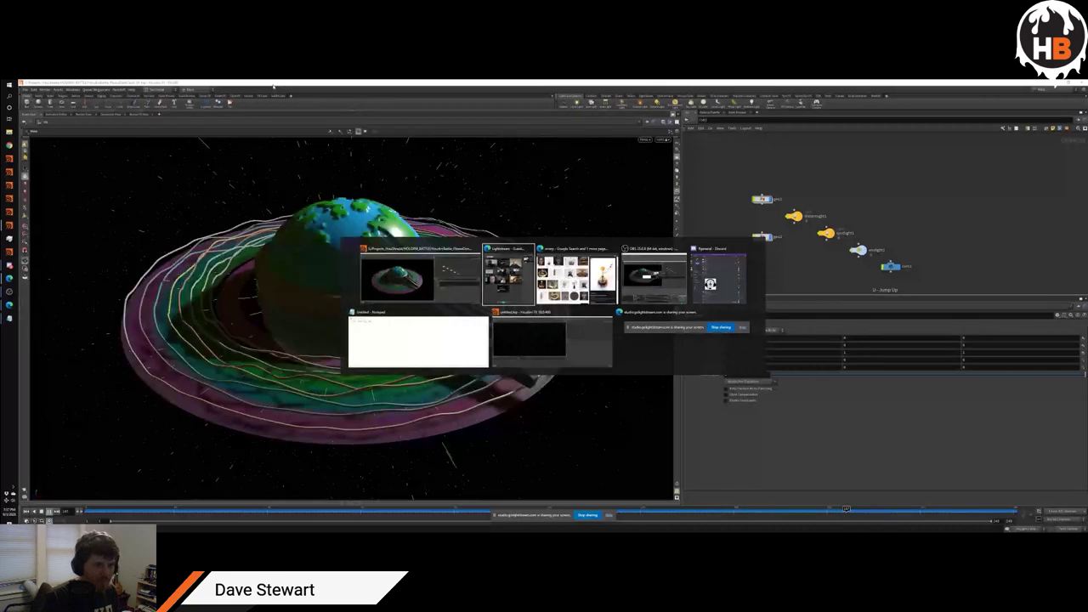
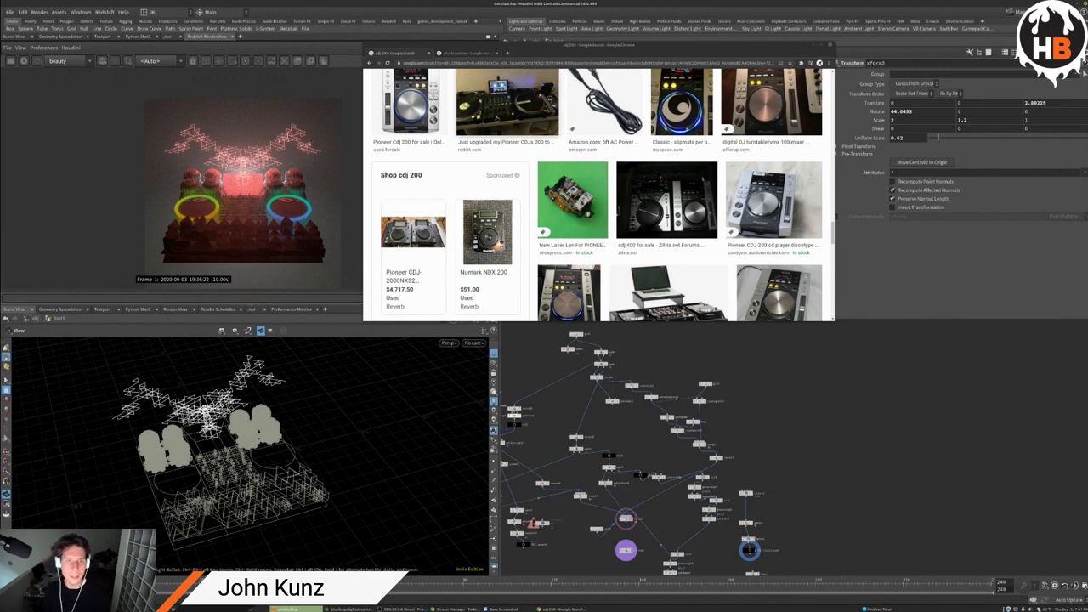
Step: Turn on template flags for grid1 and normal3 as viewport references
scroll(572, 204, "up", 1)
scroll(572, 204, "down", 1)
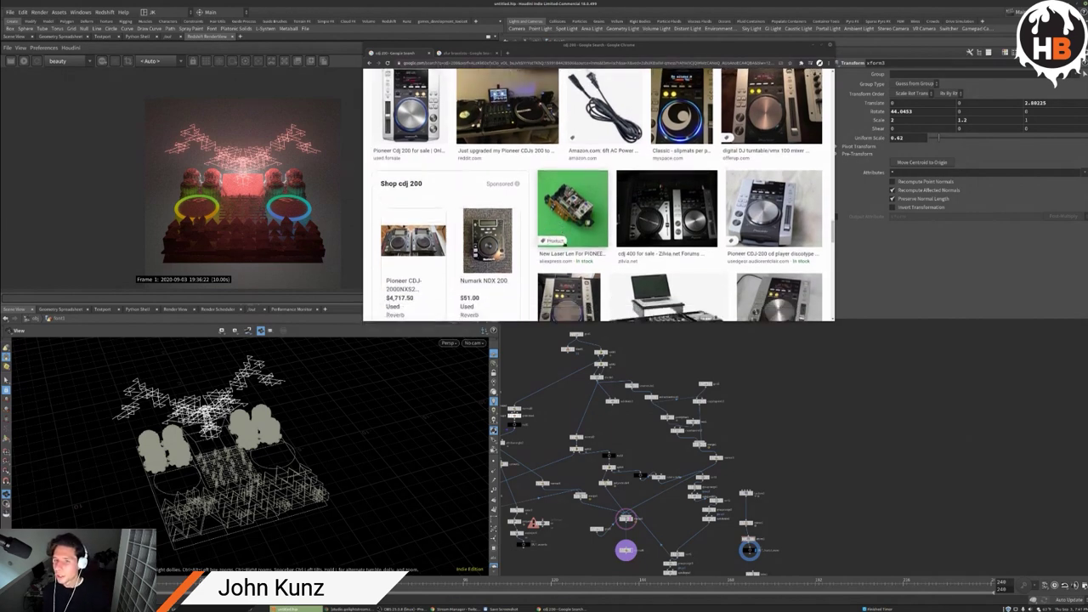
scroll(572, 204, "down", 2)
scroll(572, 204, "down", 1)
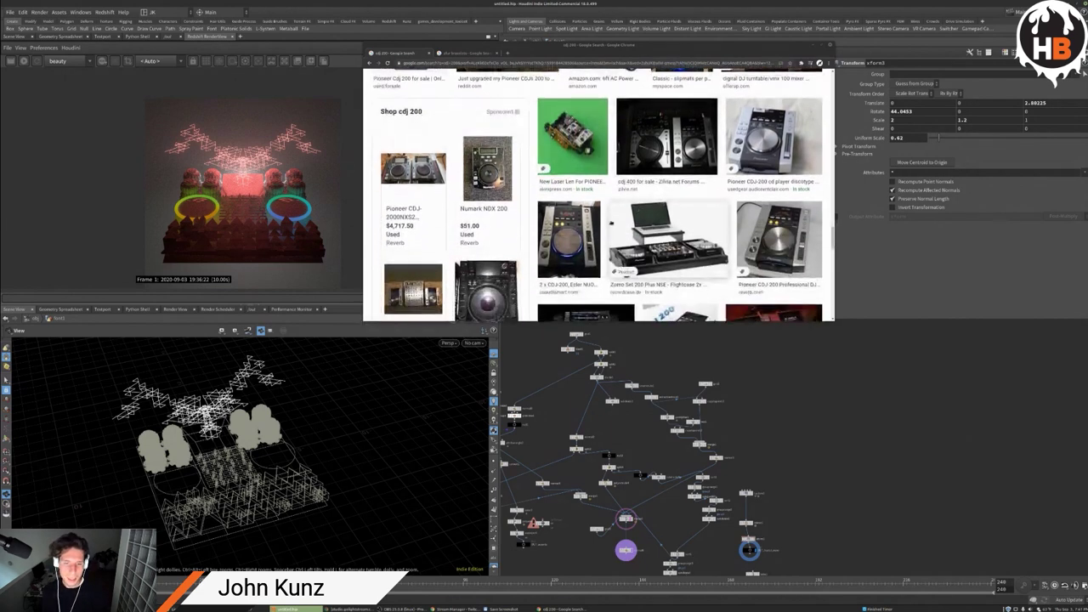
scroll(567, 239, "down", 1)
scroll(567, 239, "down", 1)
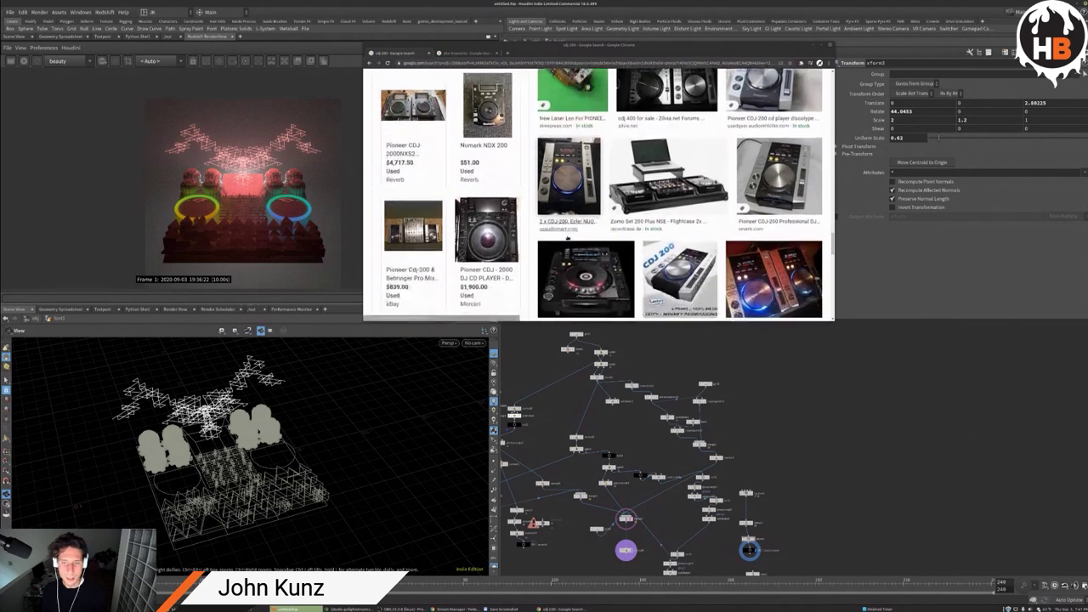
scroll(567, 239, "down", 2)
scroll(566, 239, "down", 2)
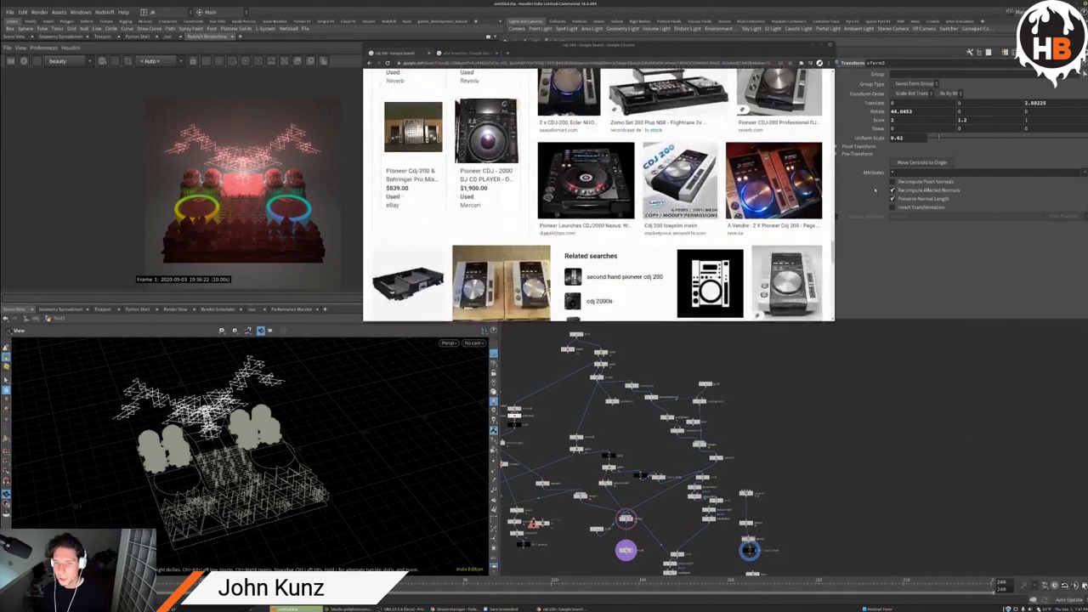
scroll(567, 239, "down", 1)
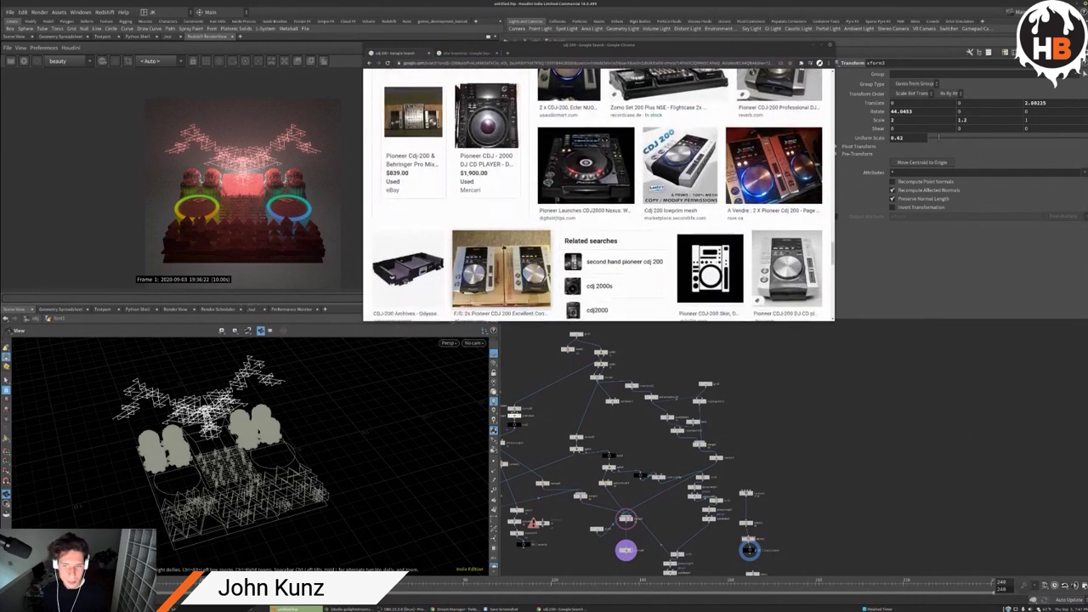
scroll(567, 239, "down", 1)
scroll(611, 224, "down", 2)
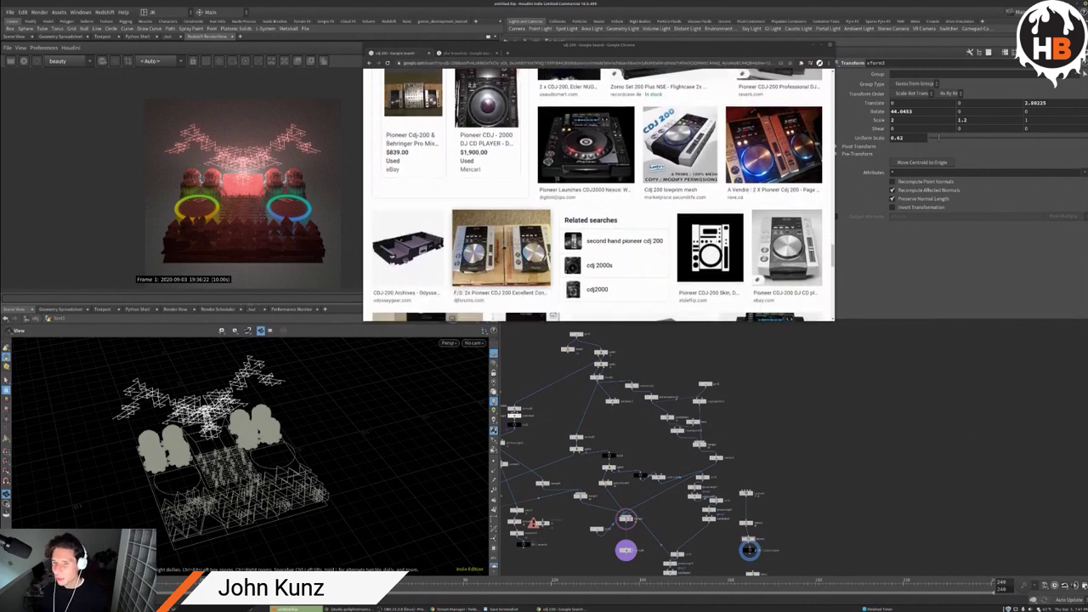
scroll(611, 224, "down", 5)
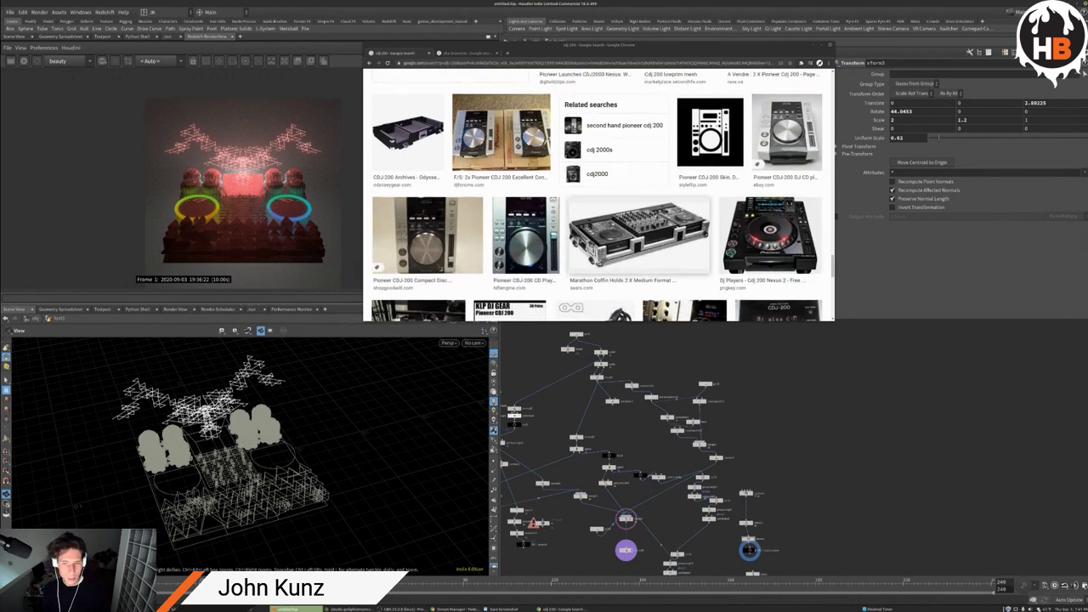
scroll(611, 224, "down", 3)
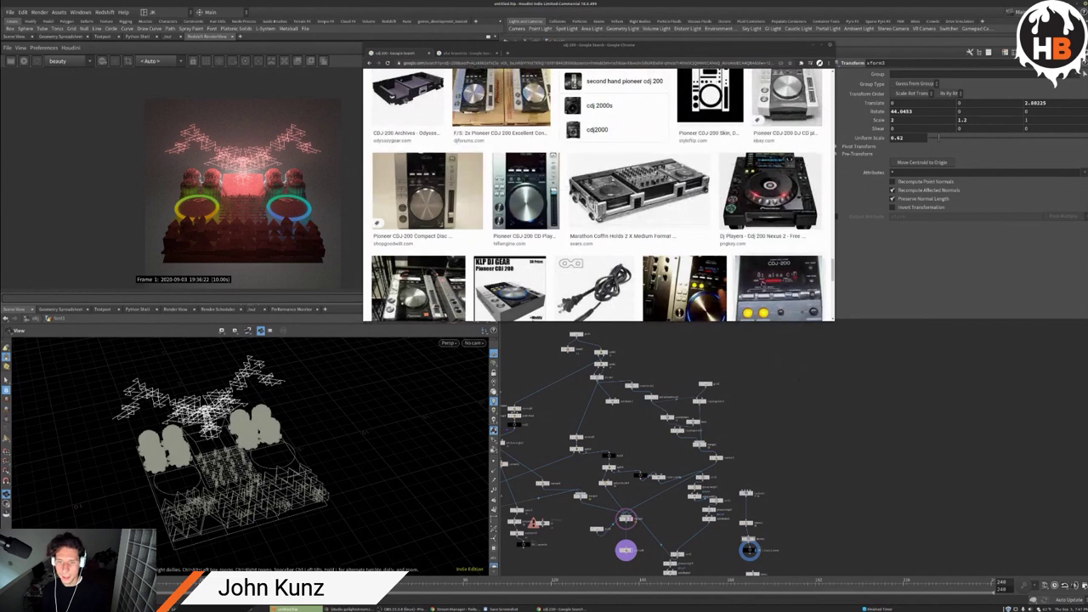
scroll(611, 224, "down", 3)
scroll(598, 194, "down", 2)
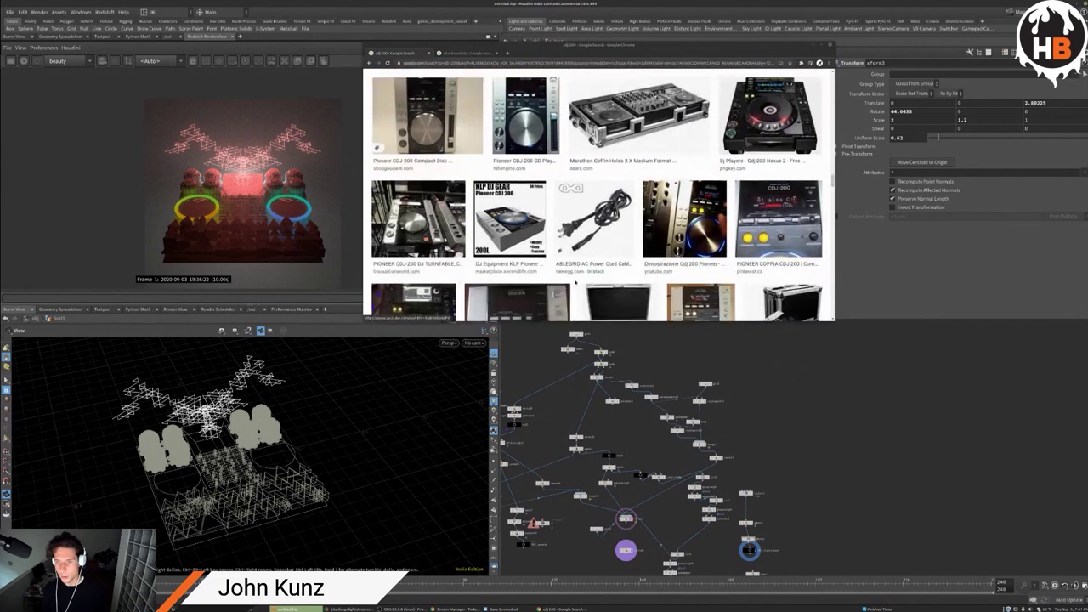
scroll(597, 195, "down", 2)
scroll(597, 195, "down", 1)
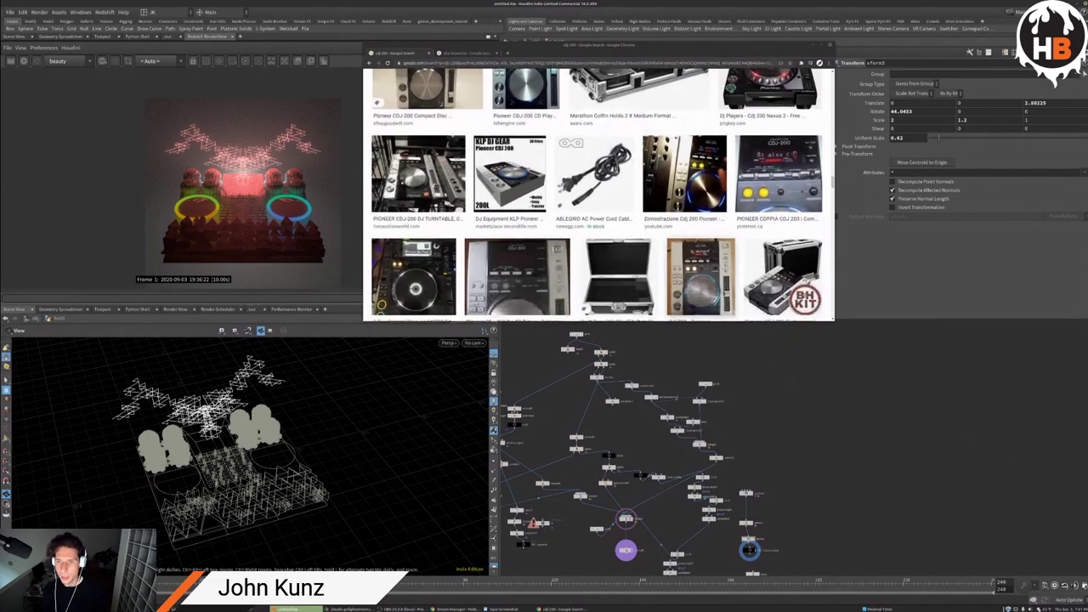
scroll(681, 130, "up", 2)
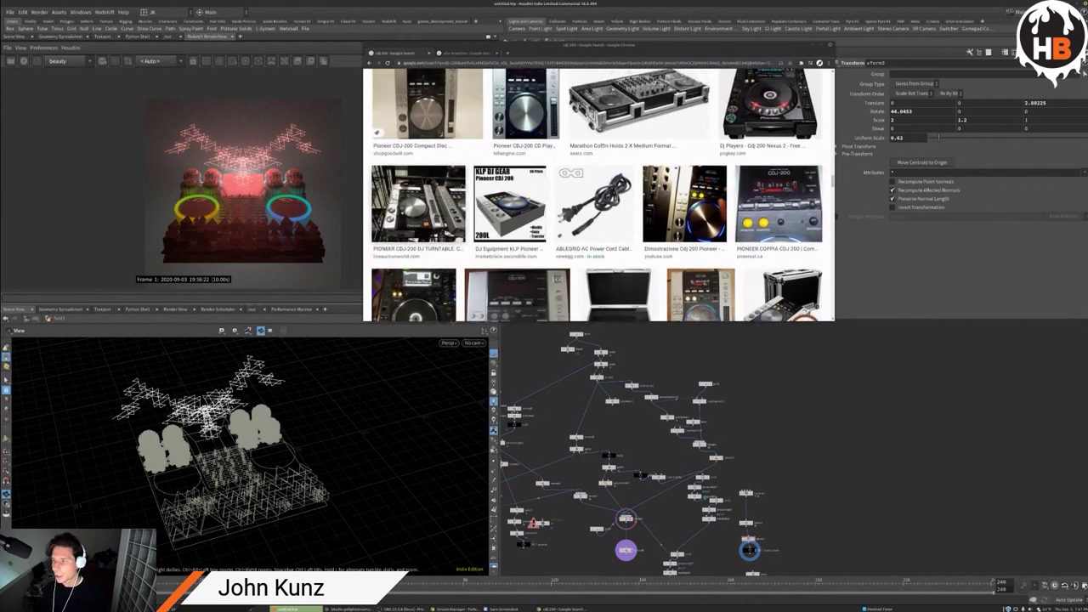
scroll(681, 130, "up", 3)
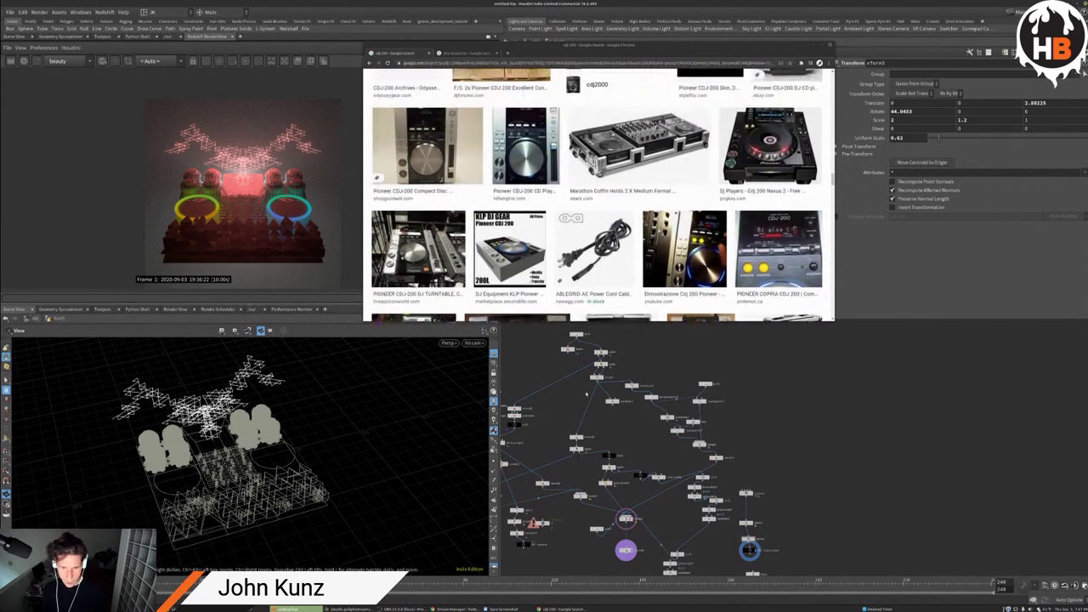
scroll(586, 393, "up", 5)
left_click(607, 364)
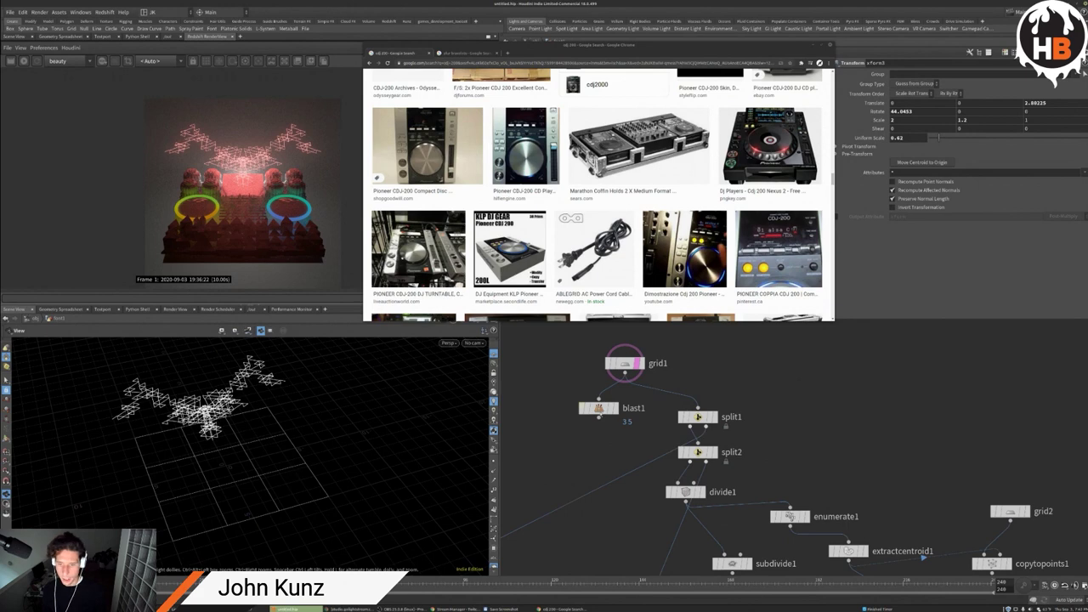
scroll(646, 452, "down", 5)
scroll(646, 452, "up", 4)
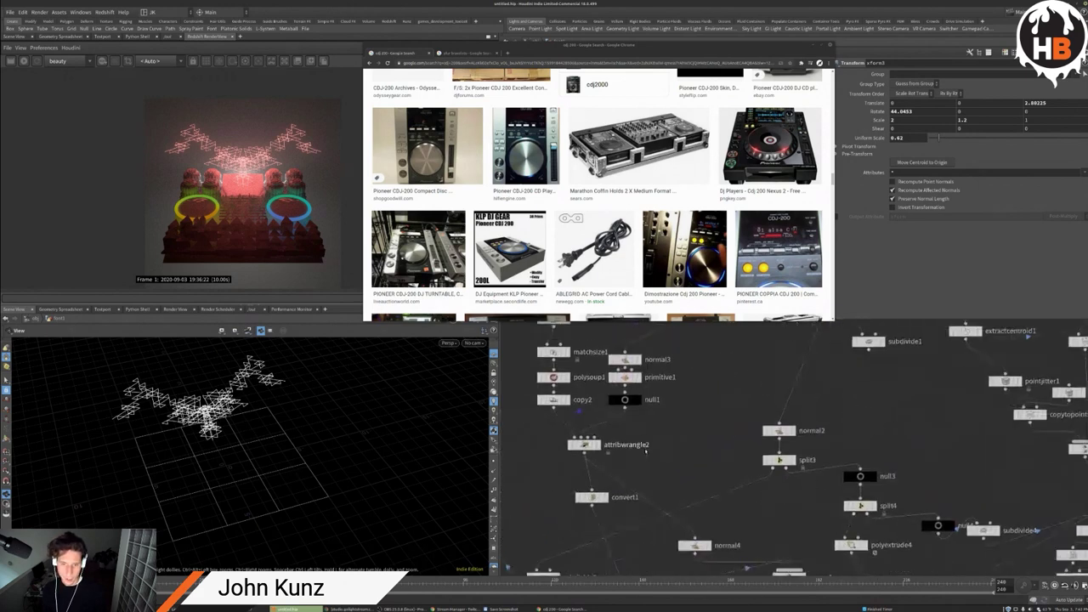
scroll(645, 452, "up", 2)
left_click(637, 360)
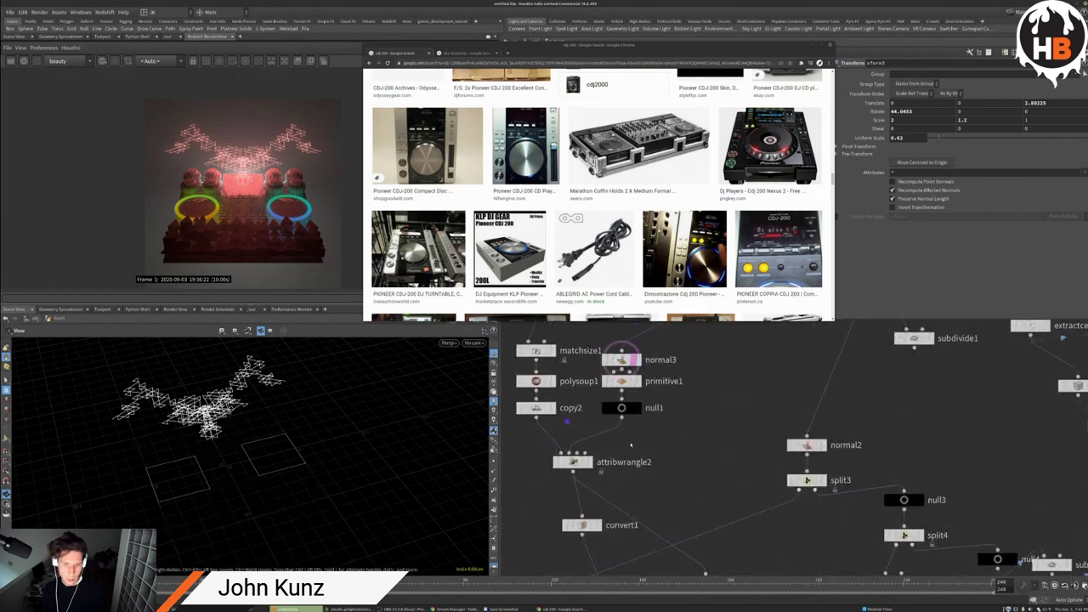
Step: Template attribwrangle2, subdivide3 and attribwrangle3 further down the network
middle_click_drag(630, 444, 634, 410)
left_click(563, 428)
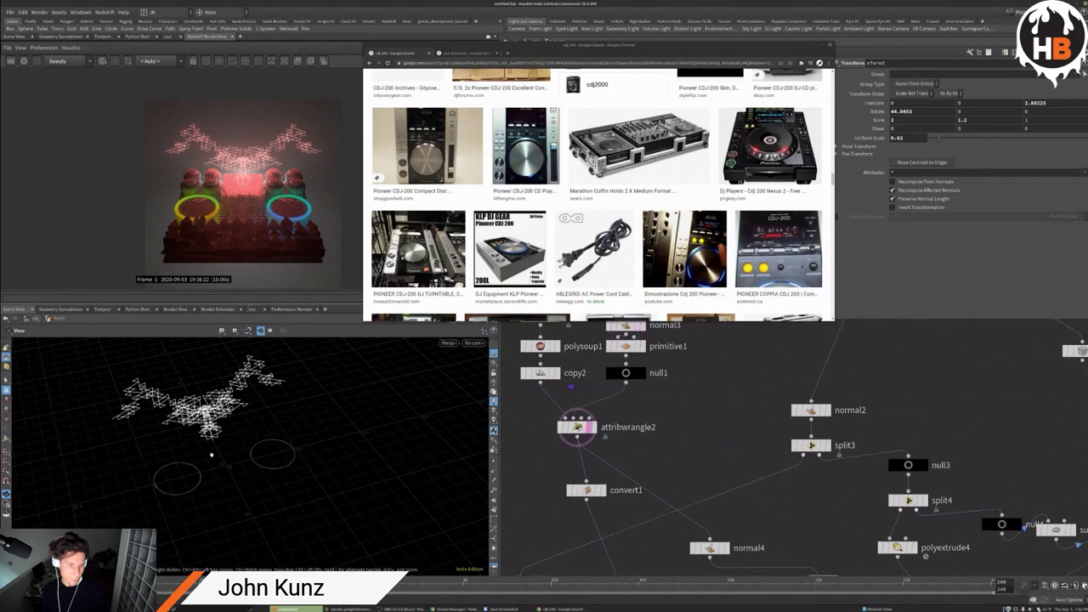
scroll(645, 458, "down", 4)
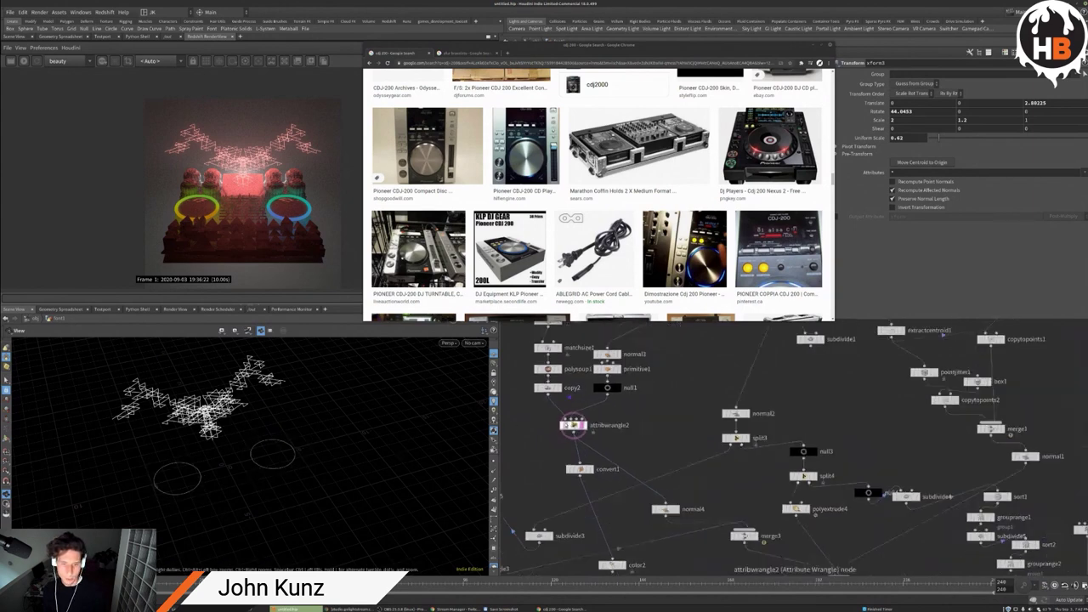
scroll(654, 510, "up", 4)
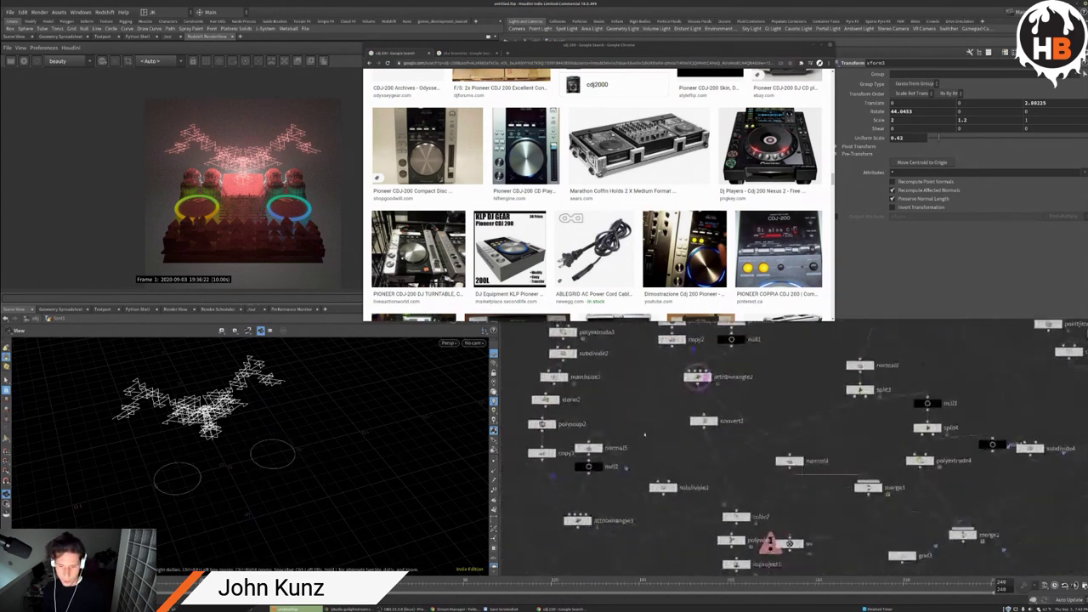
left_click(648, 485)
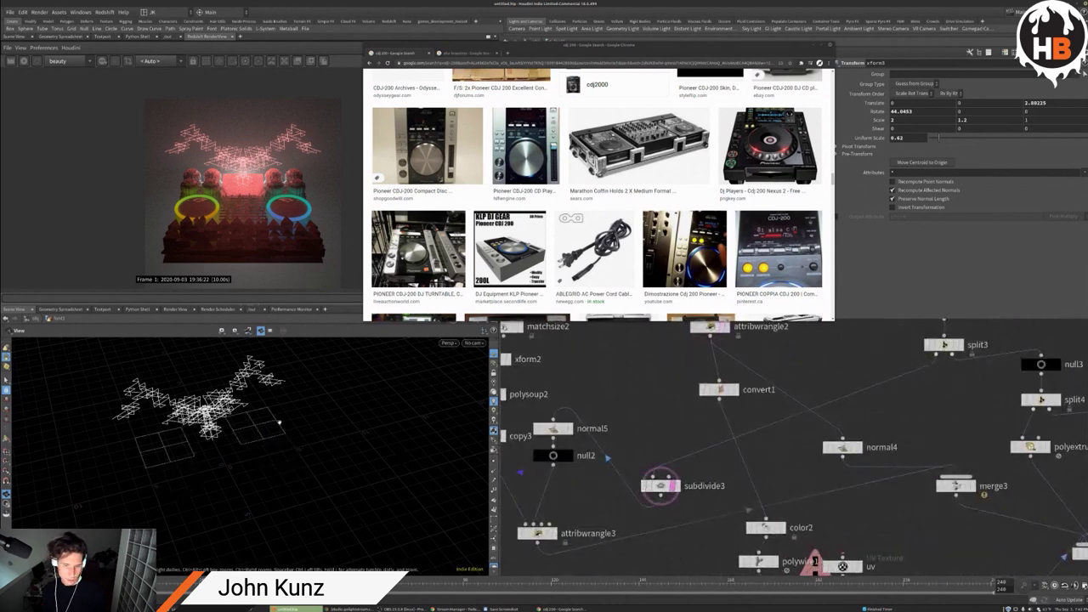
middle_click_drag(605, 481, 677, 448)
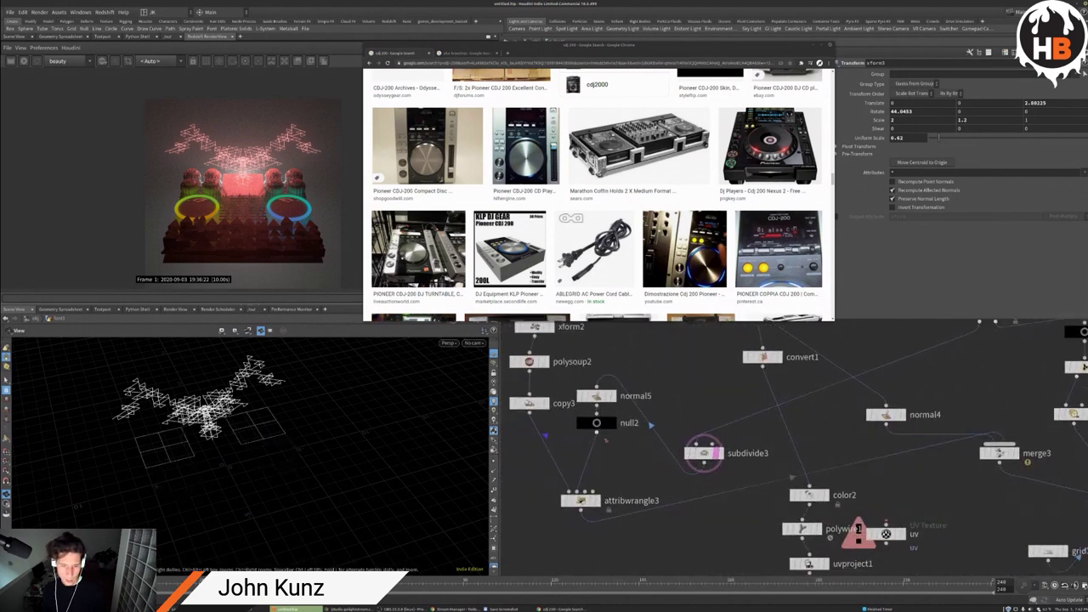
left_click(566, 499)
scroll(232, 452, "up", 5)
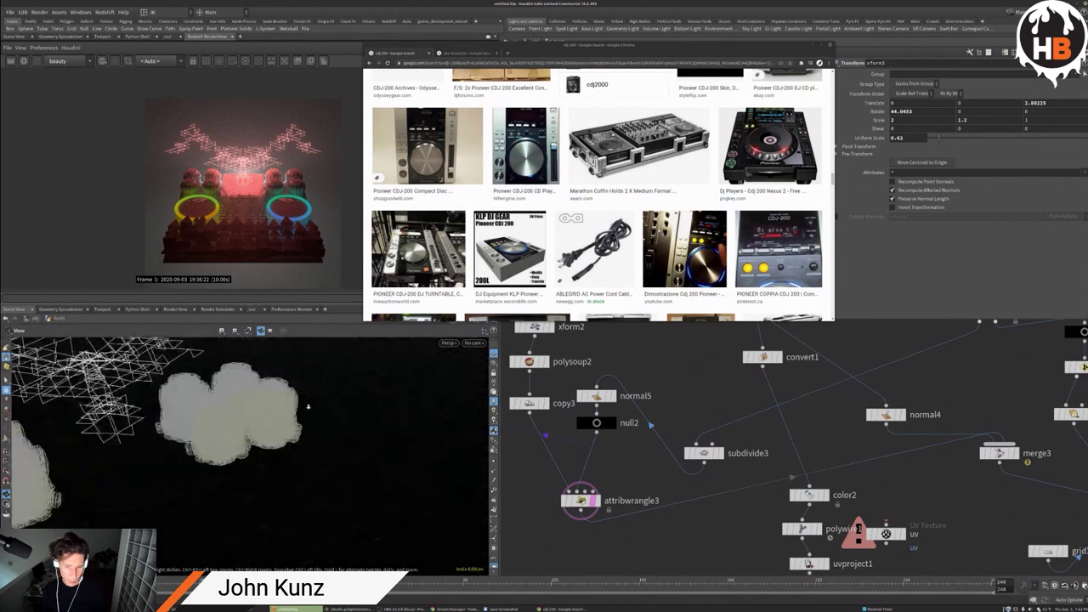
Step: Display attribwrangle3 and orbit around the pink ribbed speaker shapes
left_click(595, 499)
left_click_drag(255, 425, 349, 379)
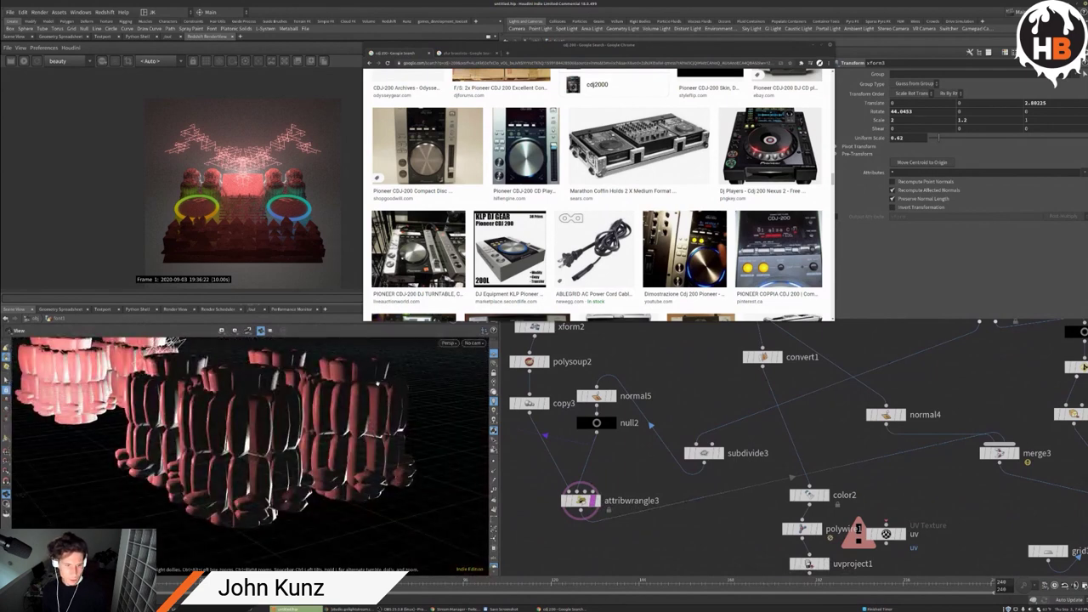
left_click_drag(377, 393, 255, 408)
scroll(677, 415, "down", 3)
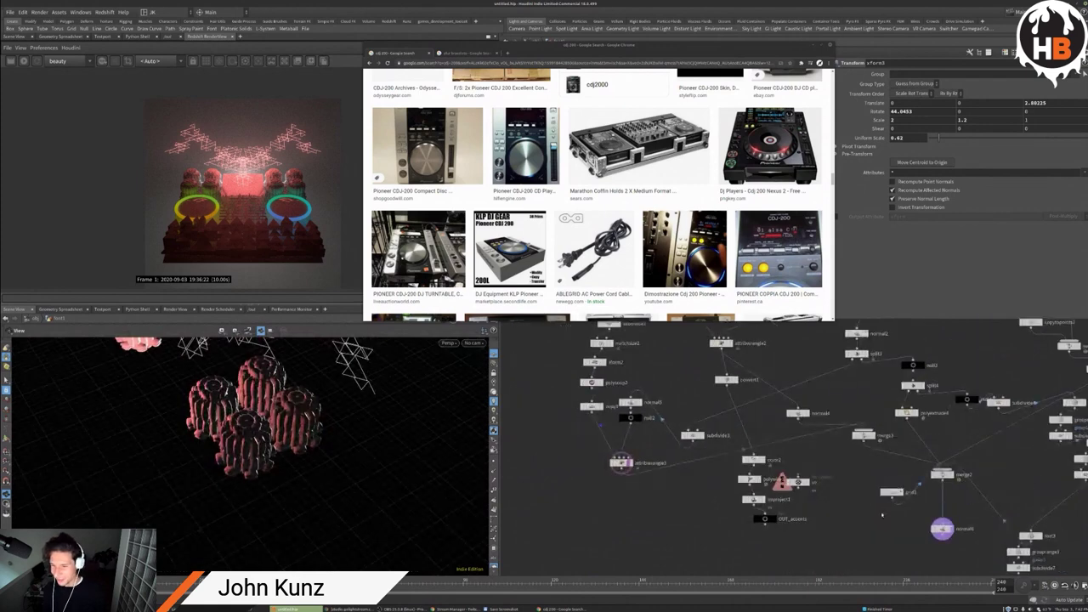
scroll(903, 492, "down", 2)
scroll(775, 446, "up", 2)
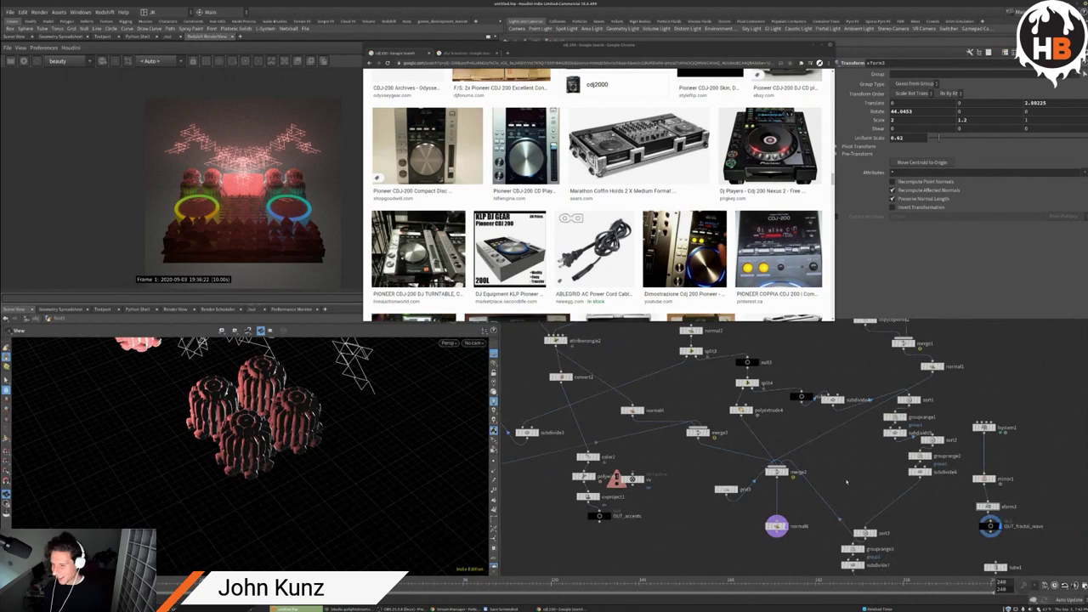
scroll(846, 482, "up", 2)
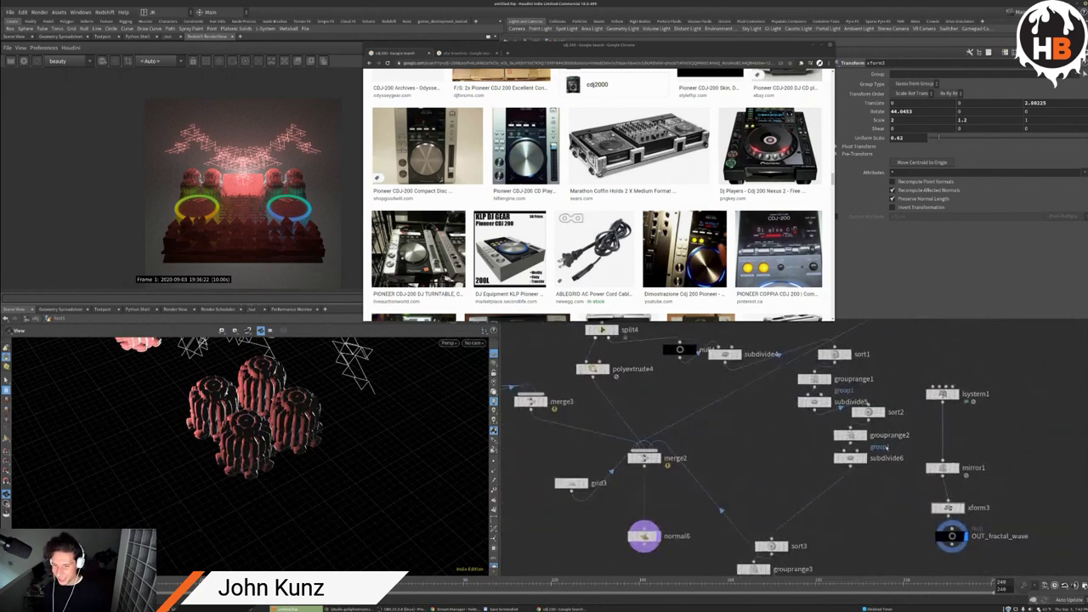
scroll(883, 447, "down", 2)
scroll(846, 517, "up", 3)
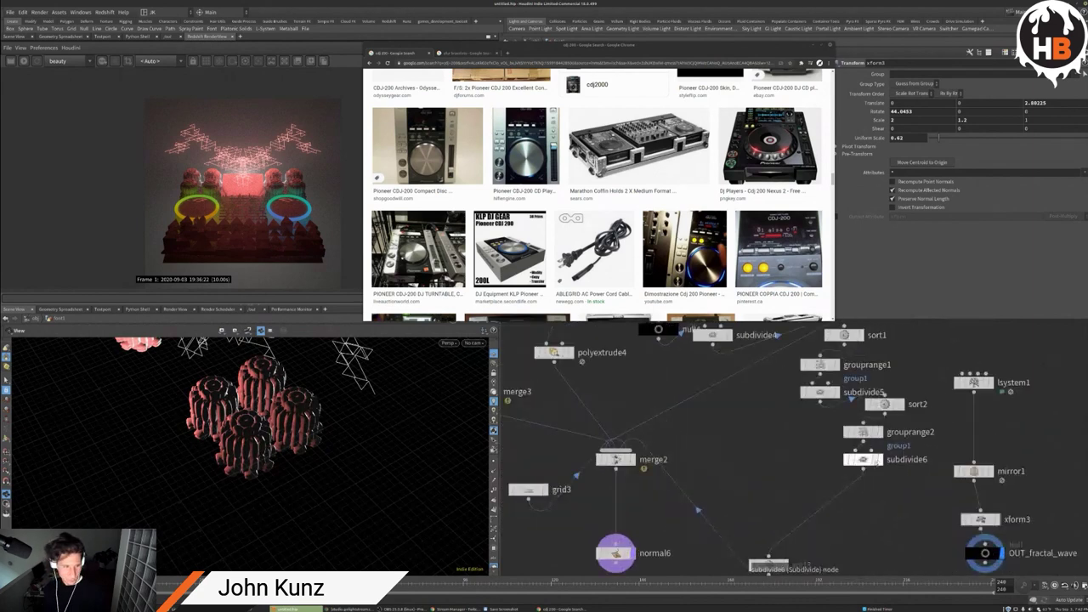
Step: Template and frame subdivide6, tilt the view near-frontal, and pan the network toward attribwrangle4
left_click(875, 459)
key("g")
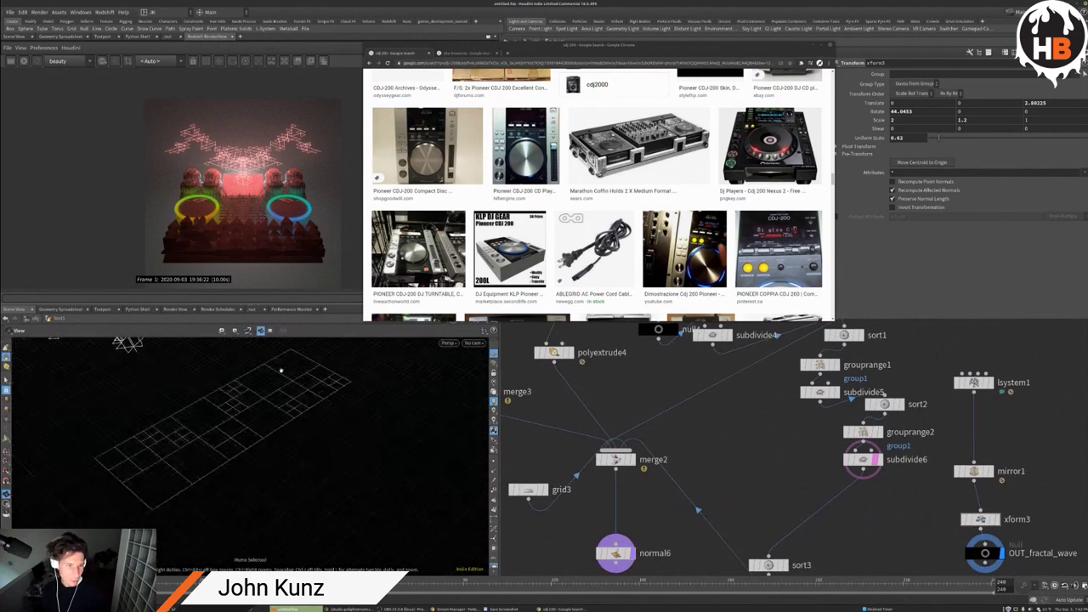
left_click_drag(325, 379, 292, 420)
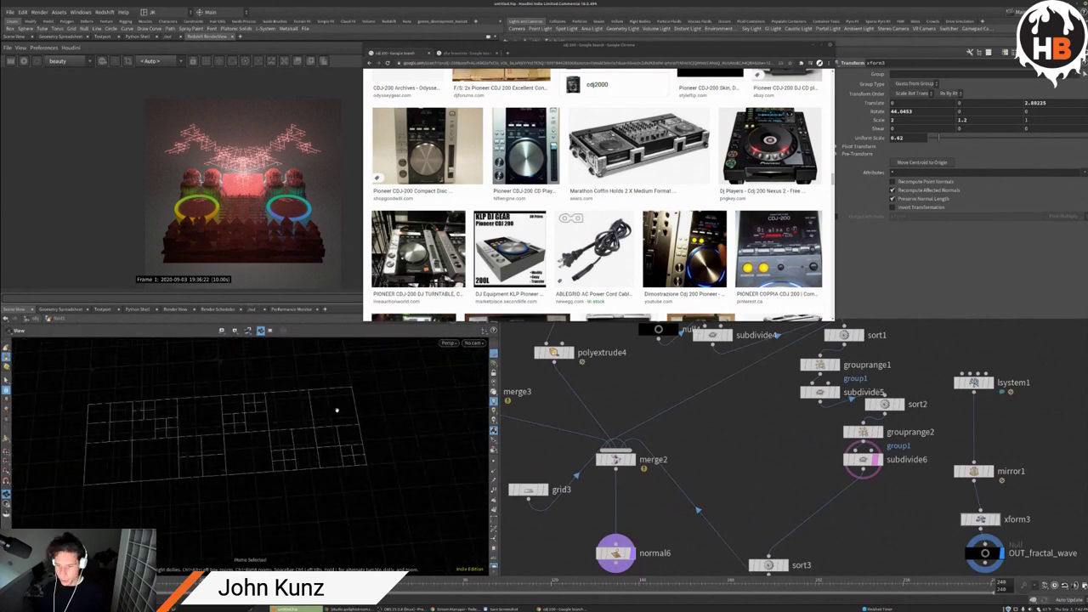
middle_click_drag(594, 441, 594, 374)
scroll(582, 372, "down", 3)
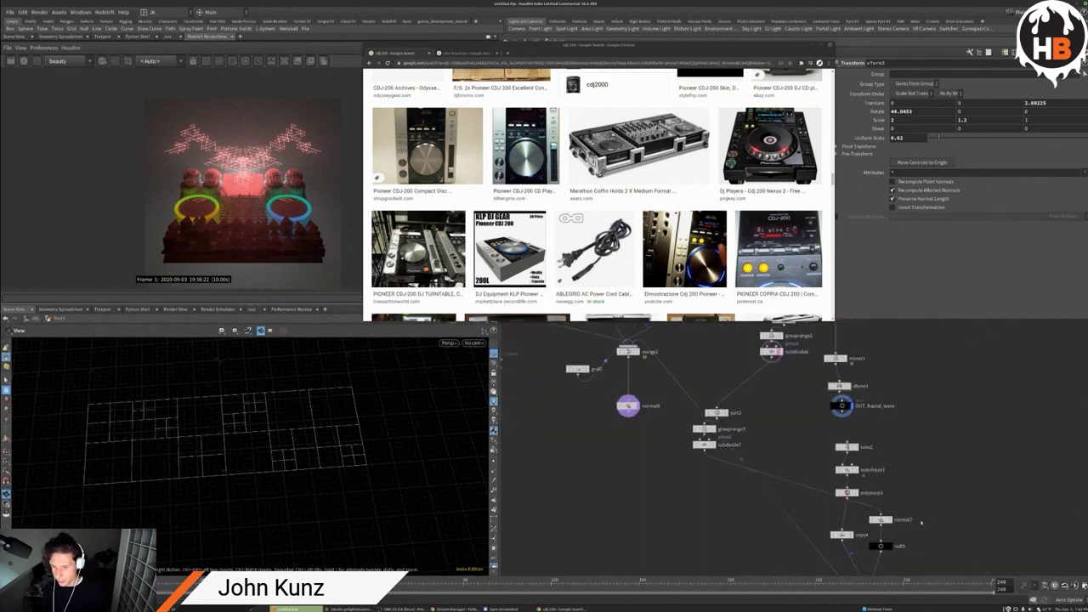
scroll(761, 461, "up", 3)
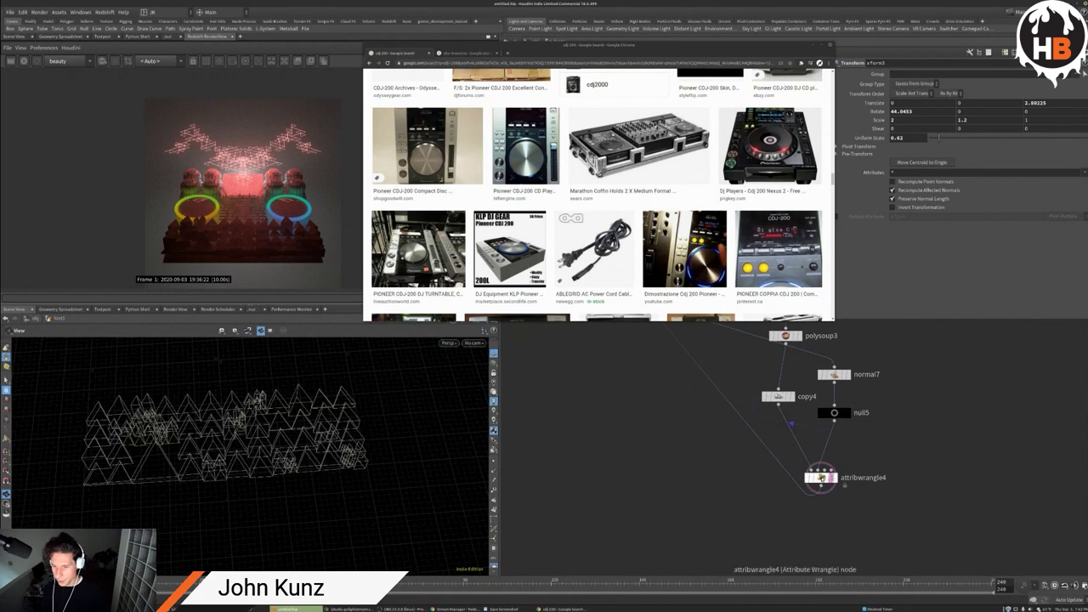
Step: Select attribwrangle4 to show its VEX code, orbit the pyramid wireframe, and zoom to lsystem1
left_click(820, 478)
middle_click_drag(820, 478, 807, 516)
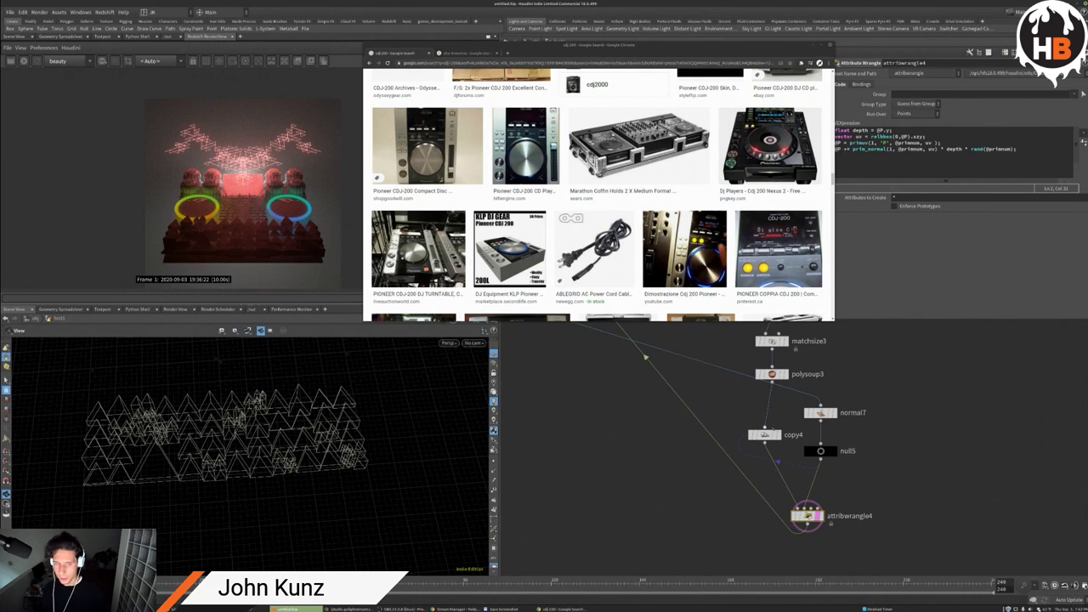
left_click_drag(241, 434, 259, 360)
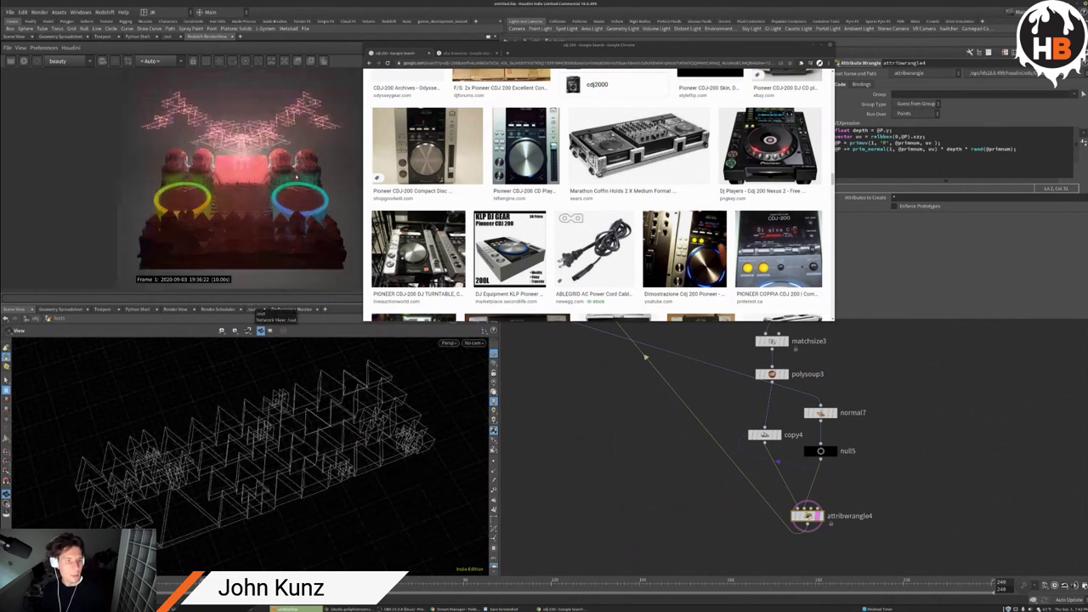
scroll(598, 429, "down", 3)
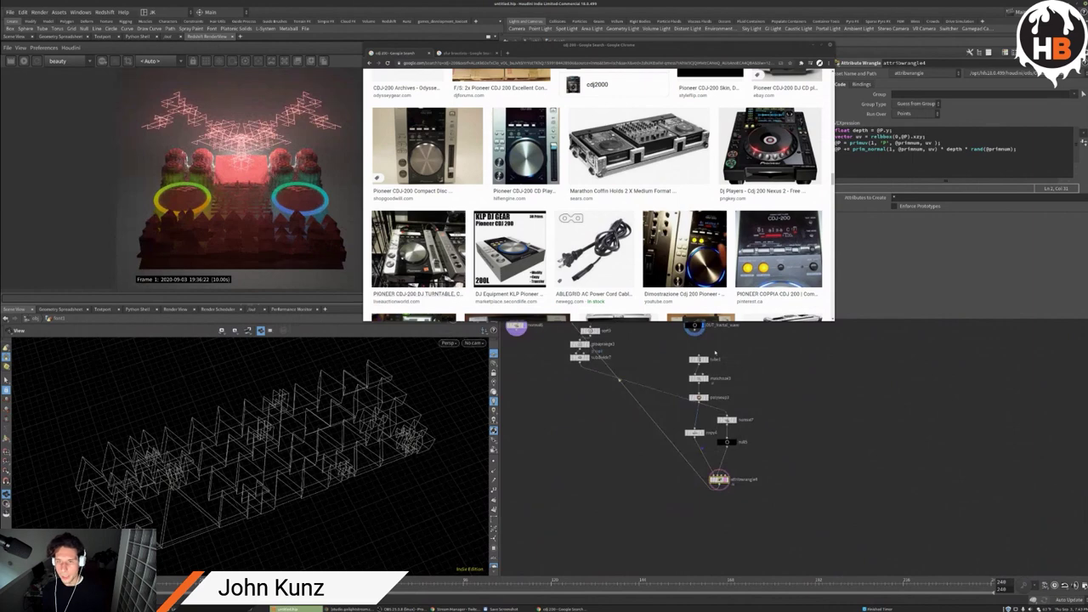
scroll(680, 255, "down", 3)
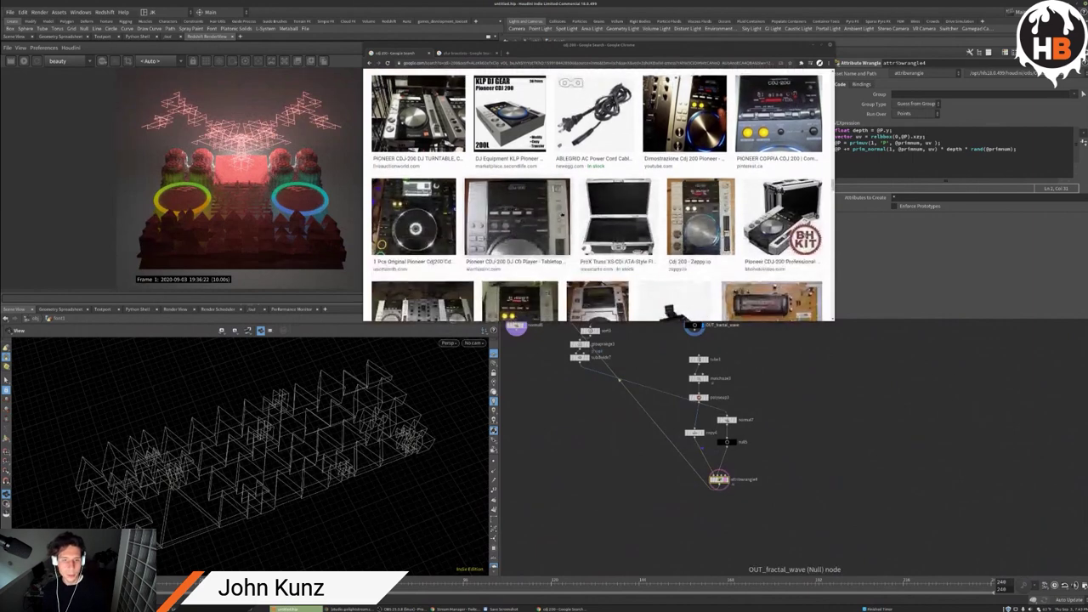
scroll(595, 196, "down", 2)
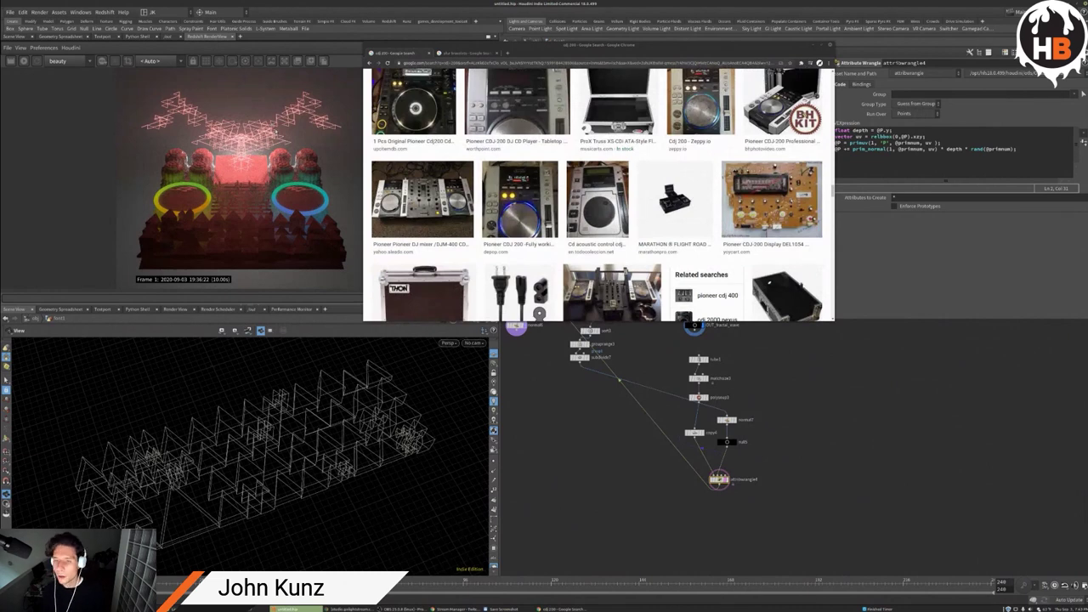
scroll(805, 374, "up", 3)
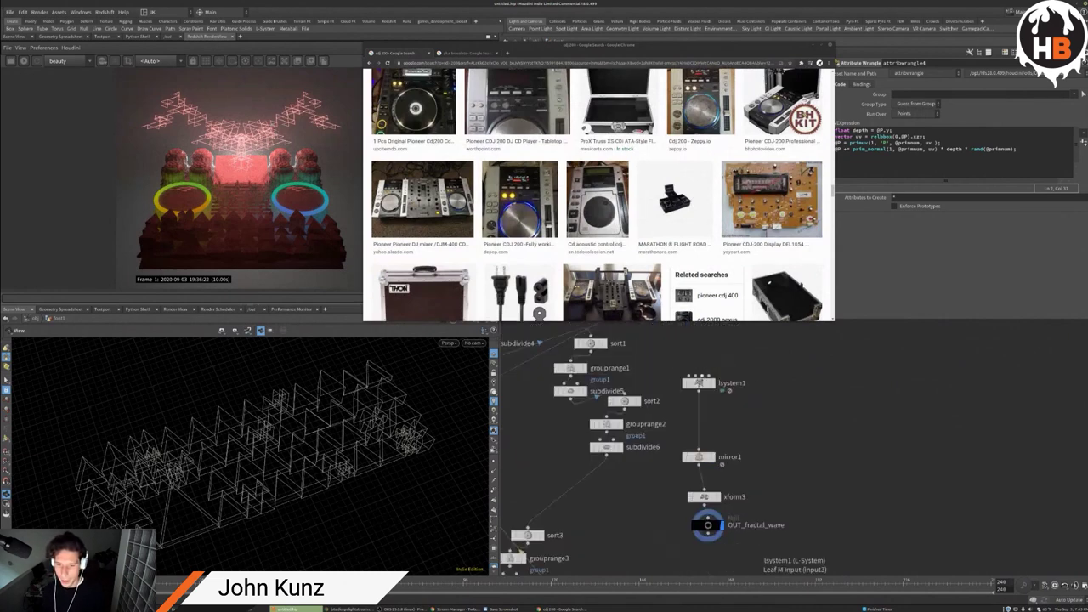
Step: Select lsystem1 and view the scene through the render camera
left_click(699, 382)
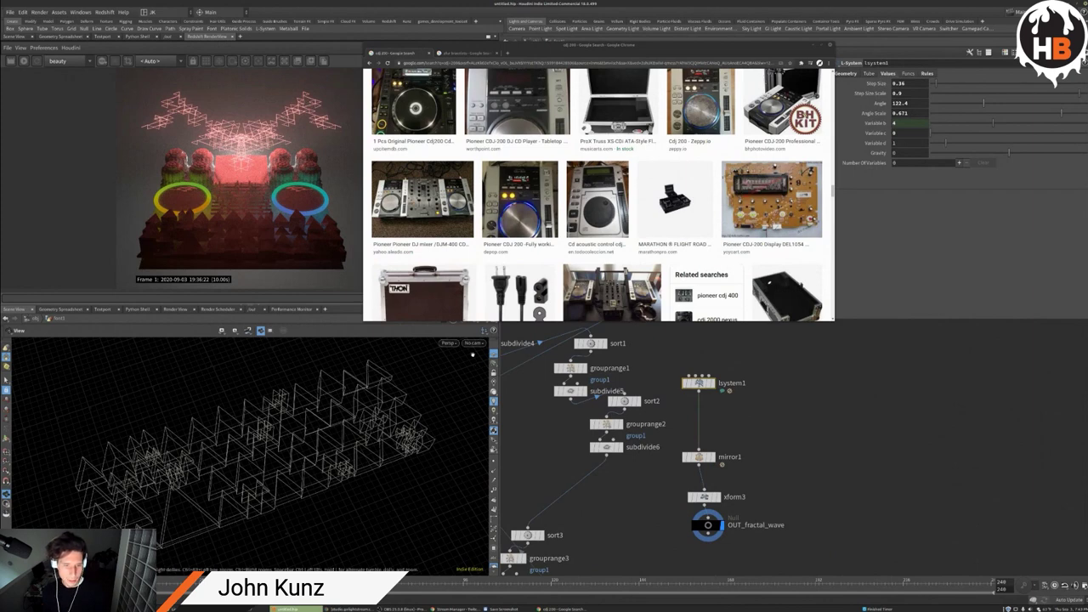
left_click(473, 343)
left_click(493, 381)
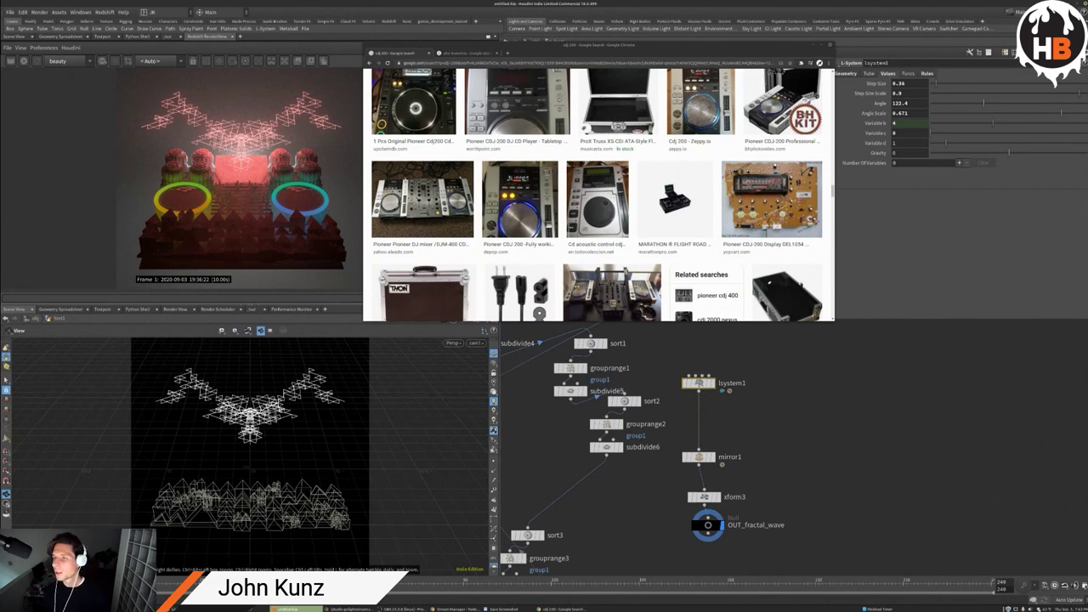
Step: Show lsystem1's Rules tab with the premise and four rules from rules.txt
left_click(1048, 63)
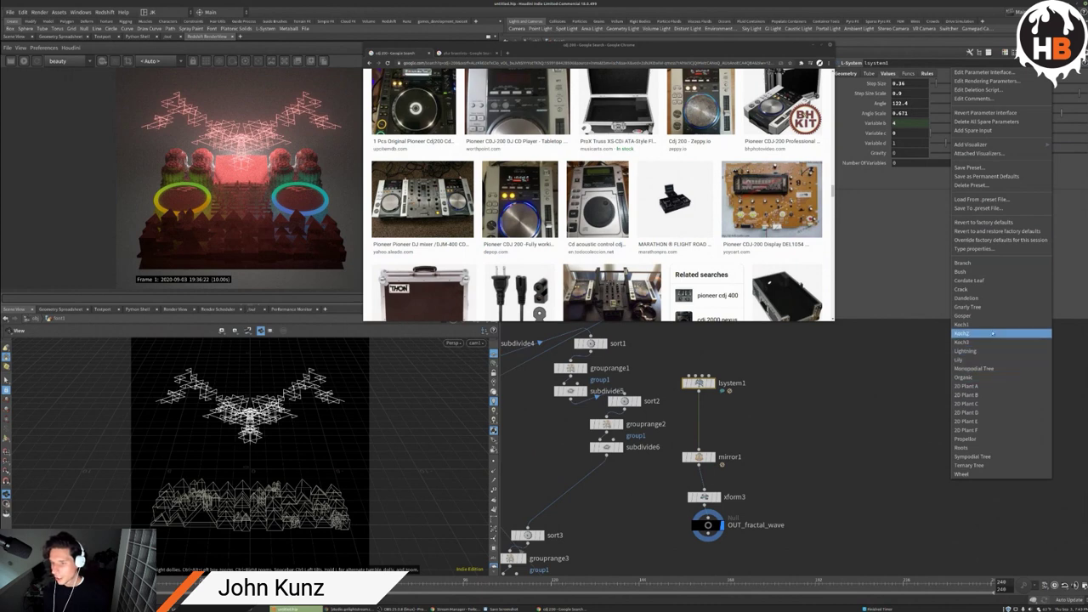
left_click(984, 273)
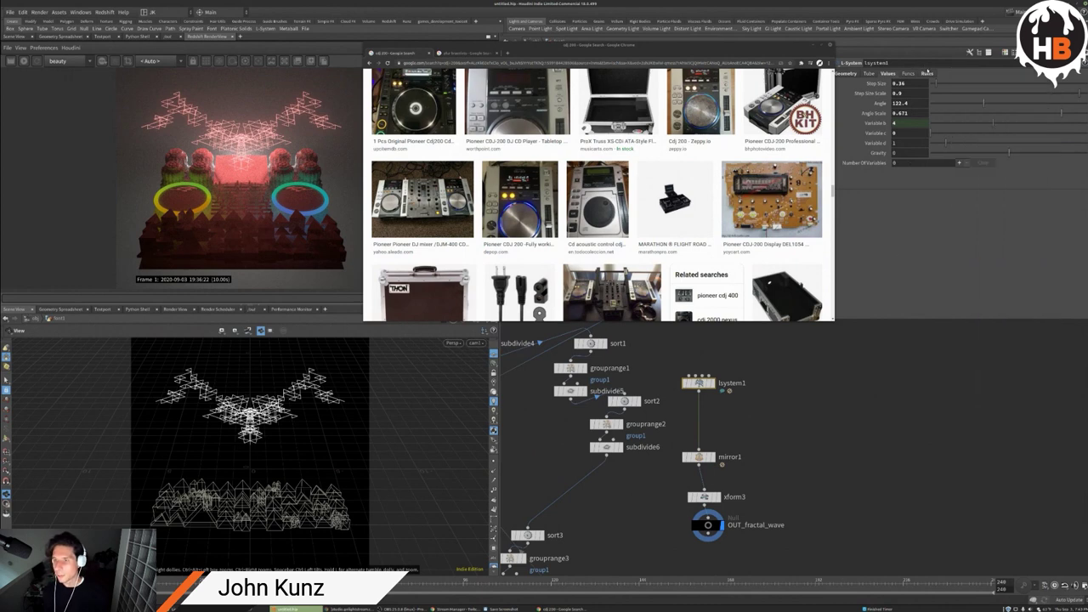
left_click(927, 74)
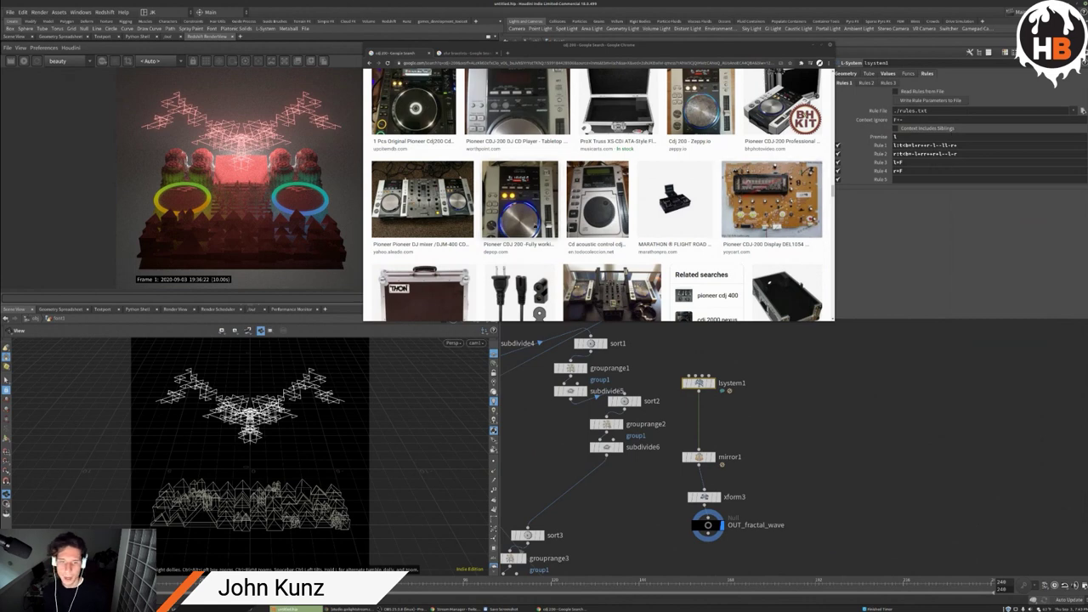
scroll(491, 253, "down", 2)
scroll(492, 252, "down", 1)
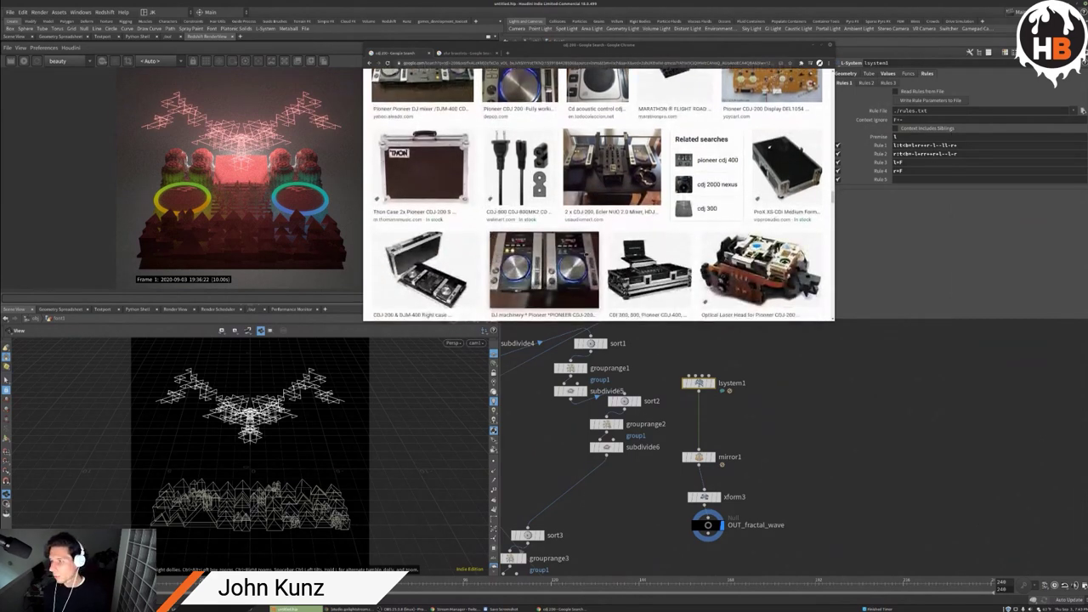
scroll(797, 164, "down", 4)
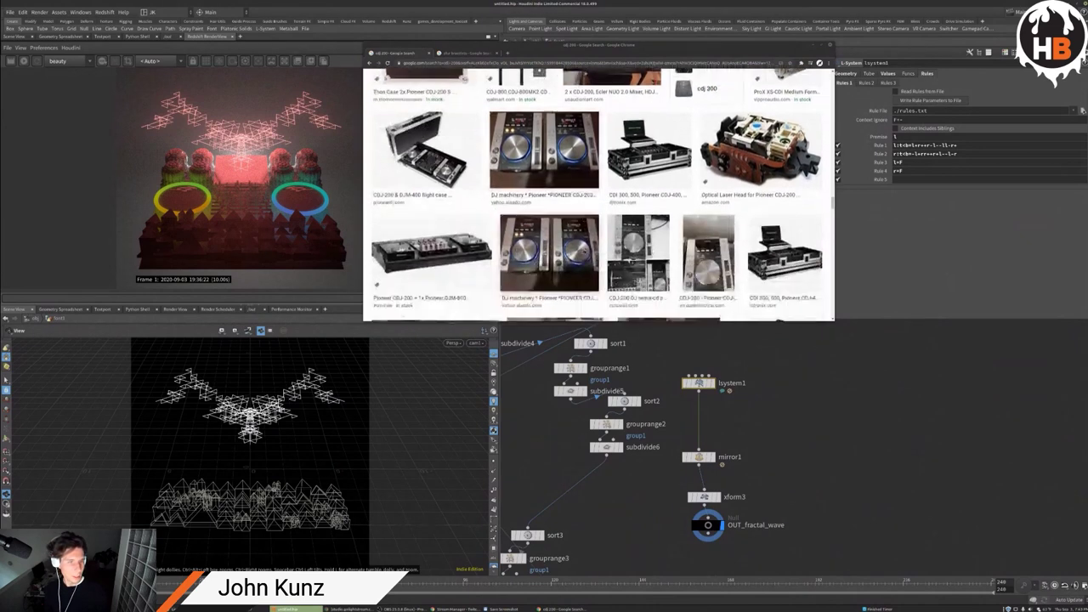
scroll(241, 125, "up", 2)
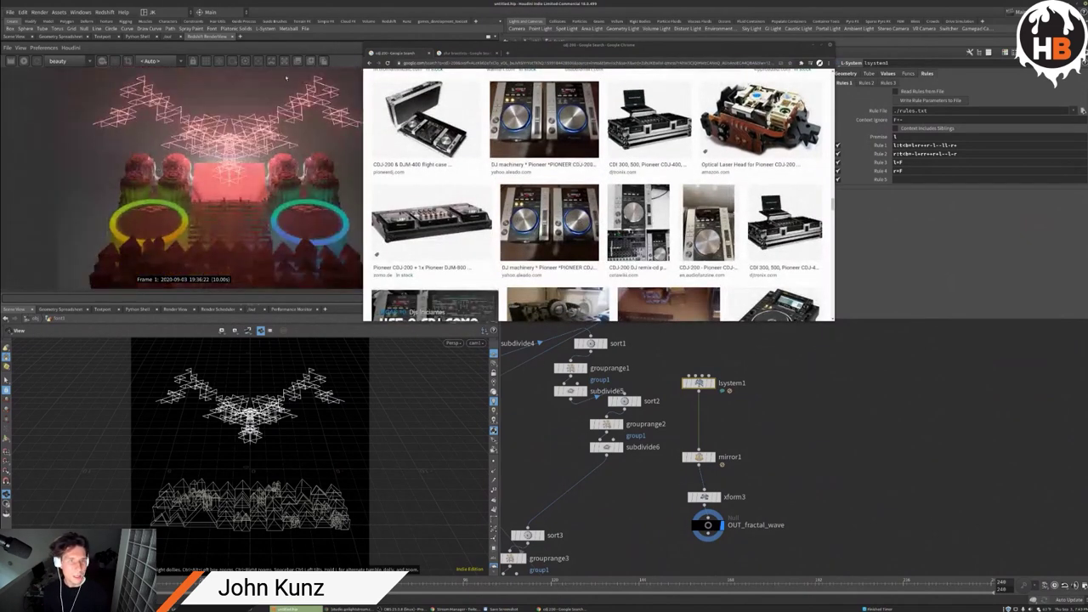
Step: Move the reference images window aside and scroll the Render View Display panel to Photographic Exposure
left_click_drag(428, 50, 527, 139)
left_click_drag(595, 135, 722, 246)
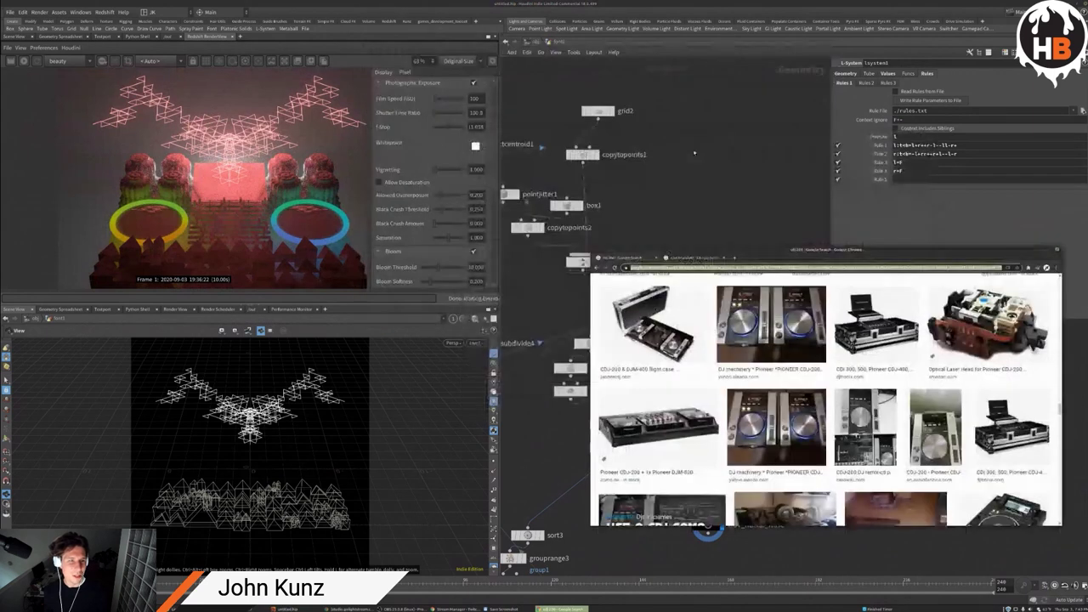
scroll(188, 167, "down", 2)
scroll(408, 116, "down", 3)
scroll(409, 116, "down", 1)
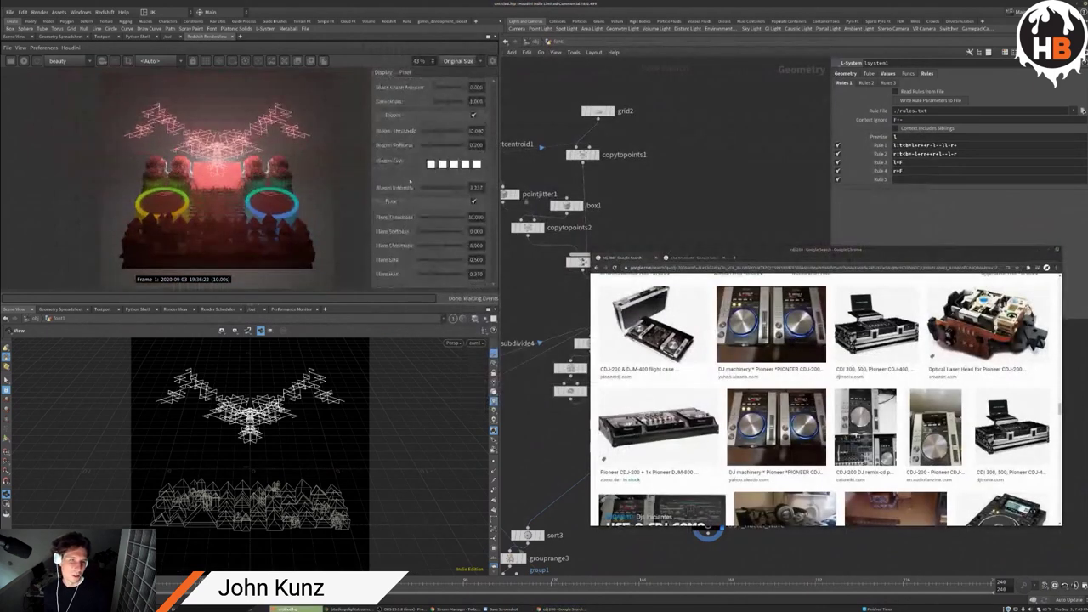
scroll(400, 161, "up", 4)
scroll(401, 182, "down", 4)
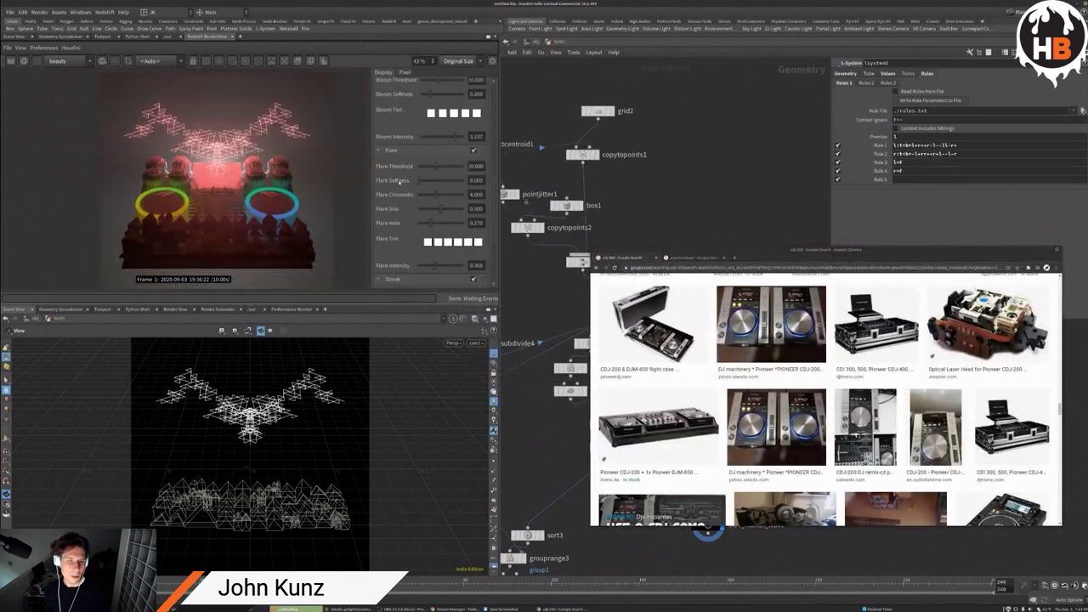
scroll(387, 173, "up", 1)
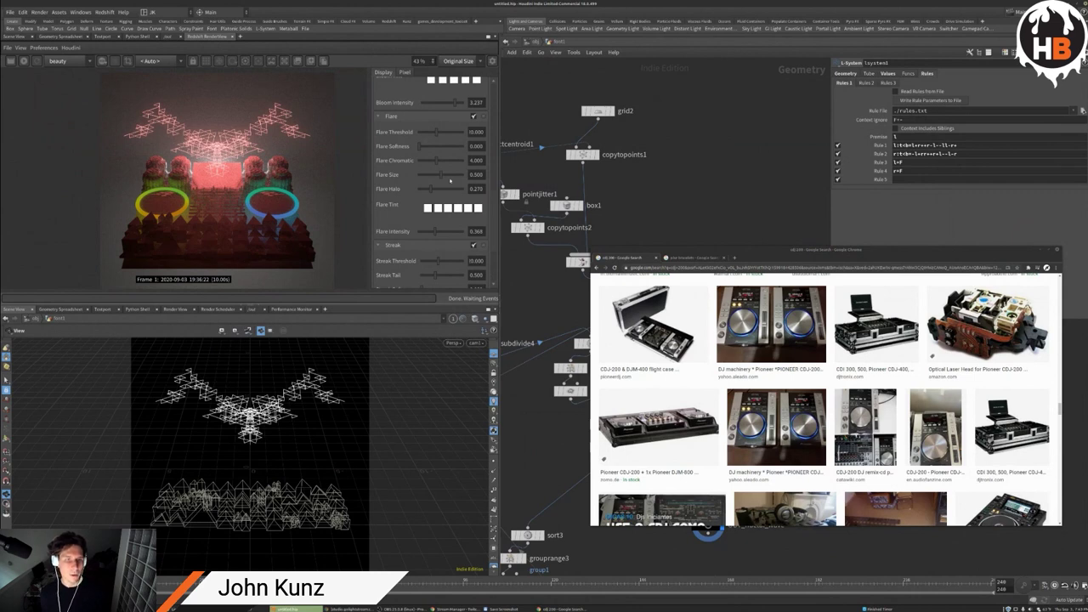
scroll(443, 178, "up", 8)
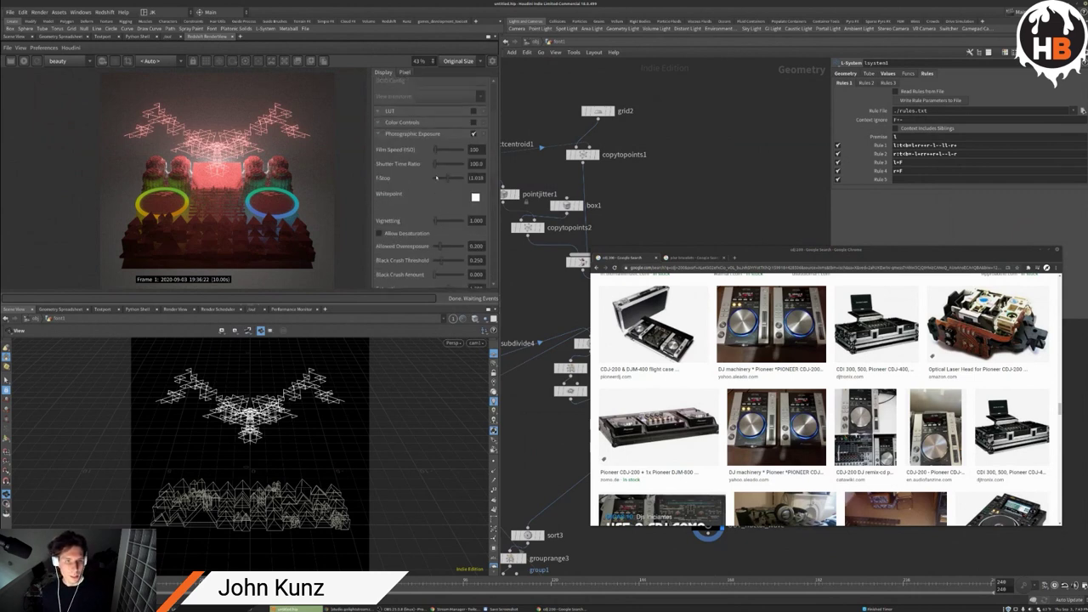
scroll(438, 182, "up", 2)
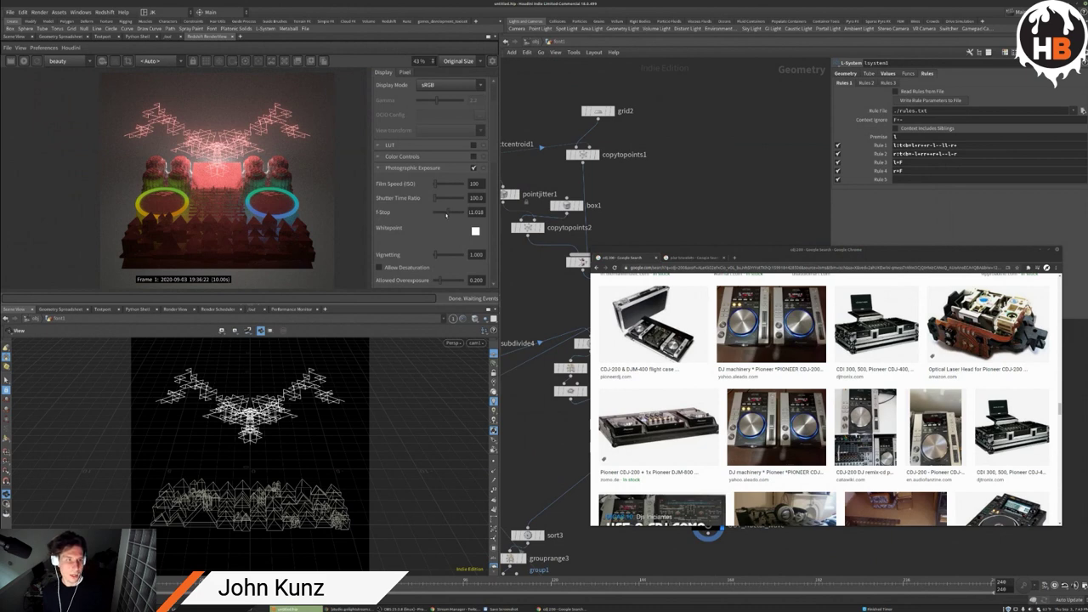
Step: Lower the F-Stop to 7.743, then return the reference images window over the network
left_click_drag(447, 214, 443, 216)
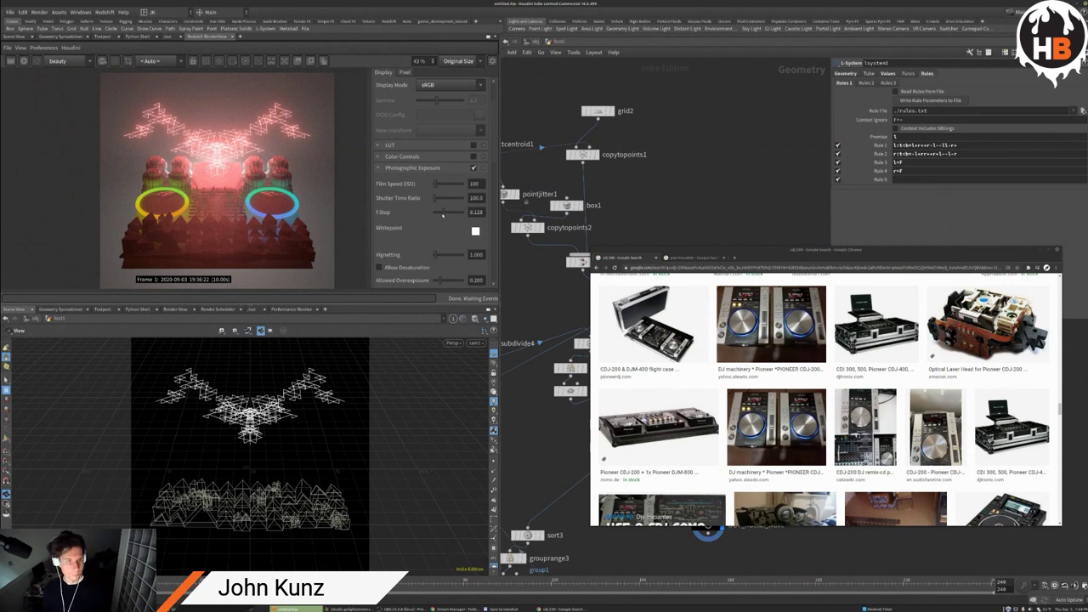
left_click_drag(442, 215, 443, 215)
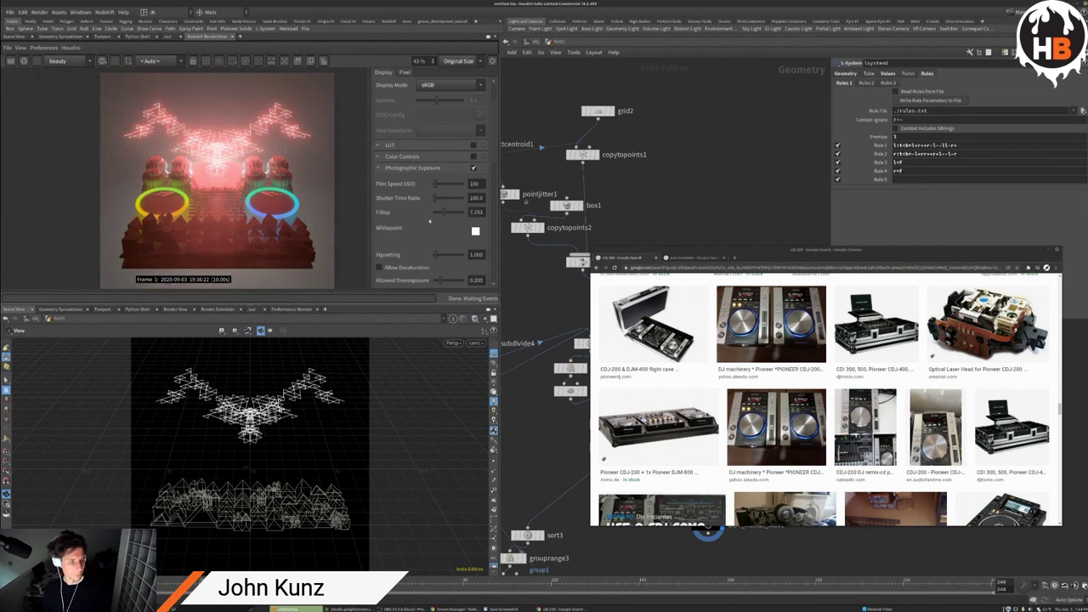
left_click_drag(751, 251, 691, 76)
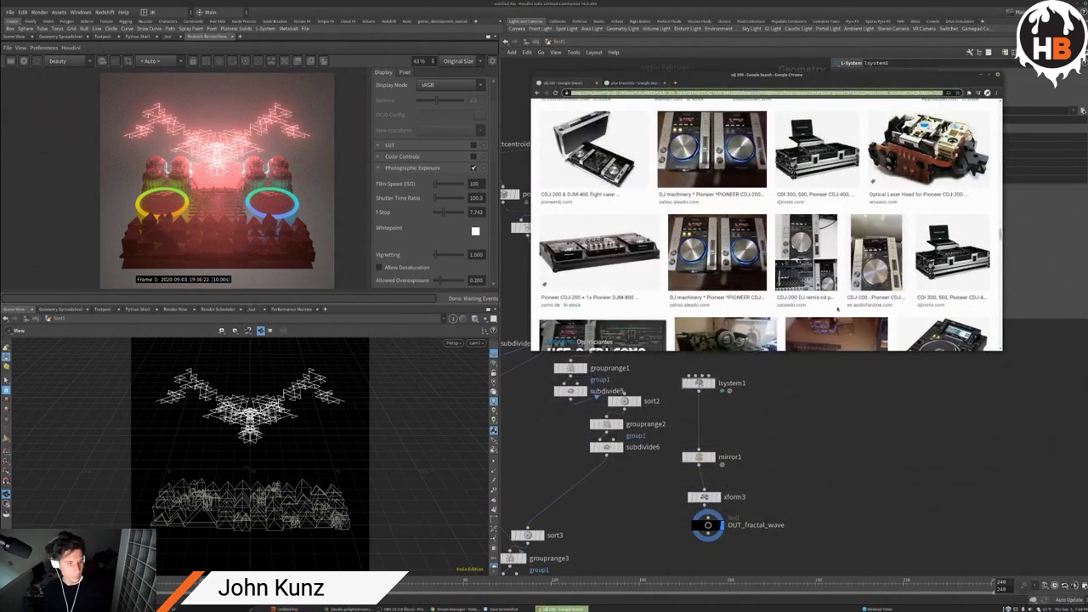
left_click_drag(748, 75, 742, 72)
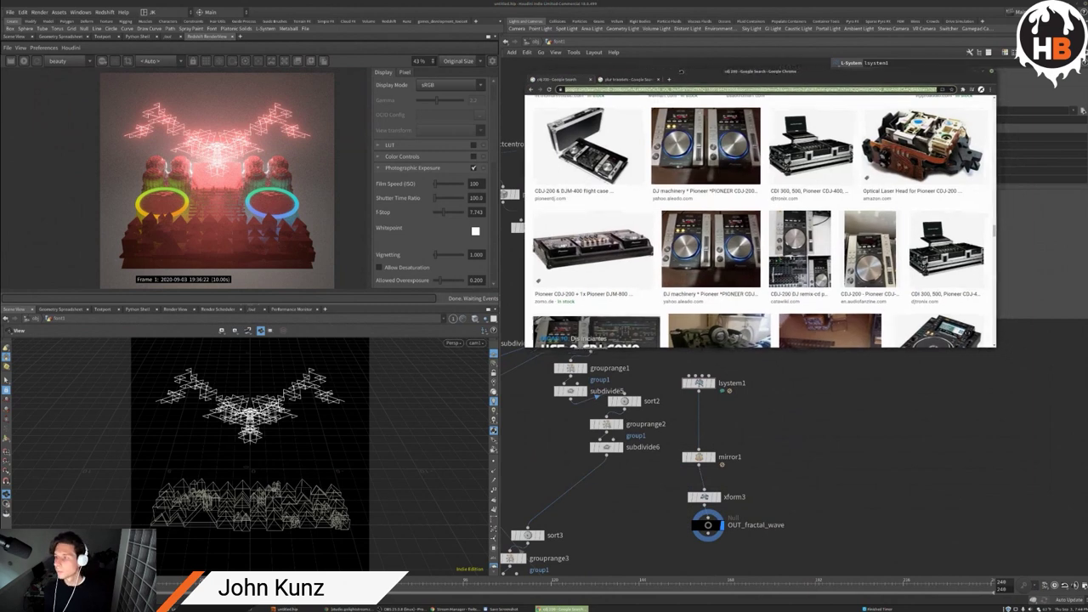